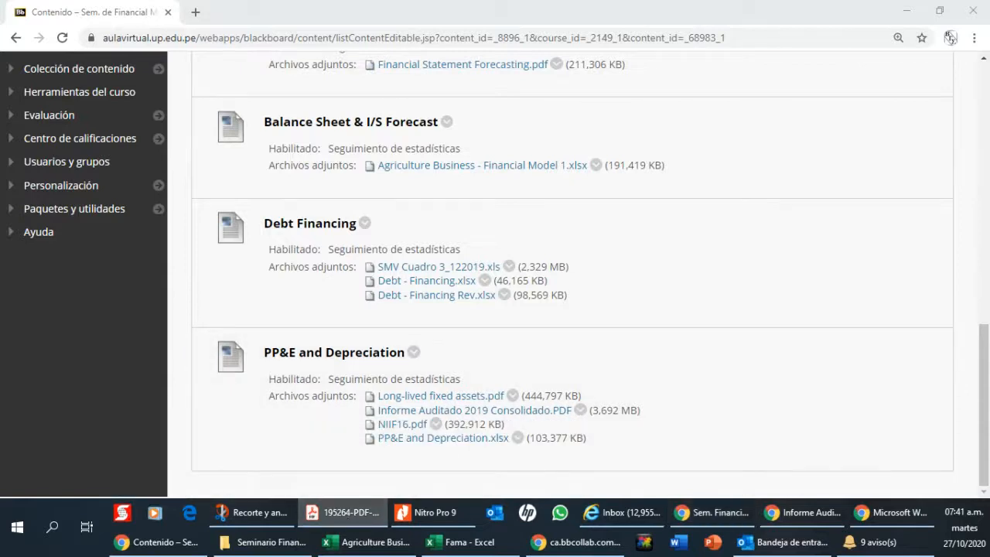
Switch to the Long-lived Fixed Assets PDF in Adobe Acrobat Reader, maximize its window and collapse the tools pane.
left_click(343, 512)
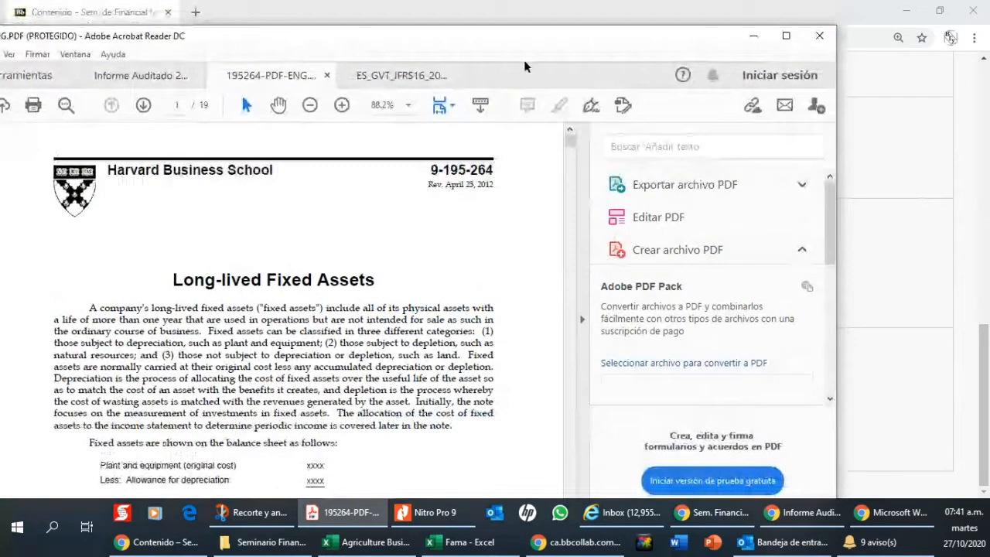
left_click(803, 42)
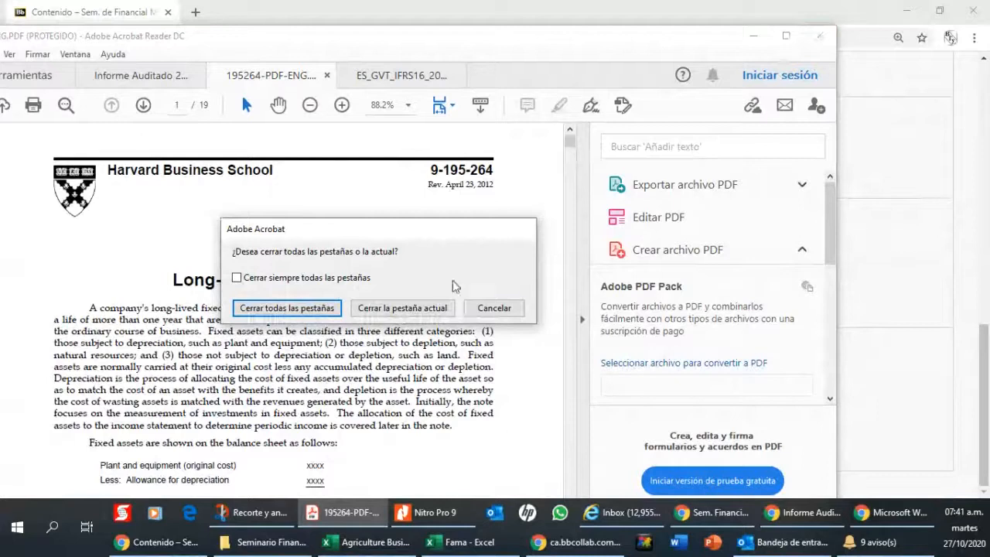
left_click(495, 306)
left_click(786, 35)
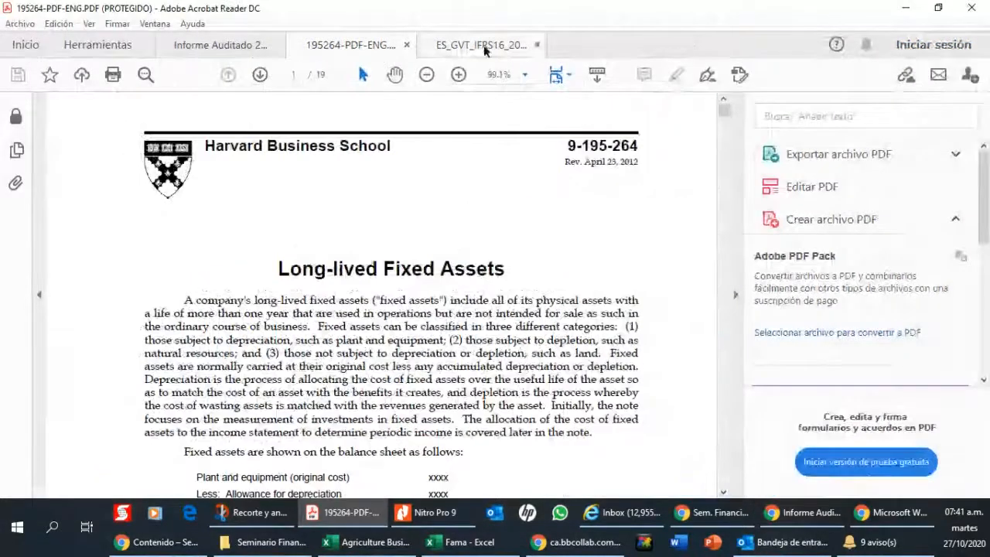
left_click(735, 172)
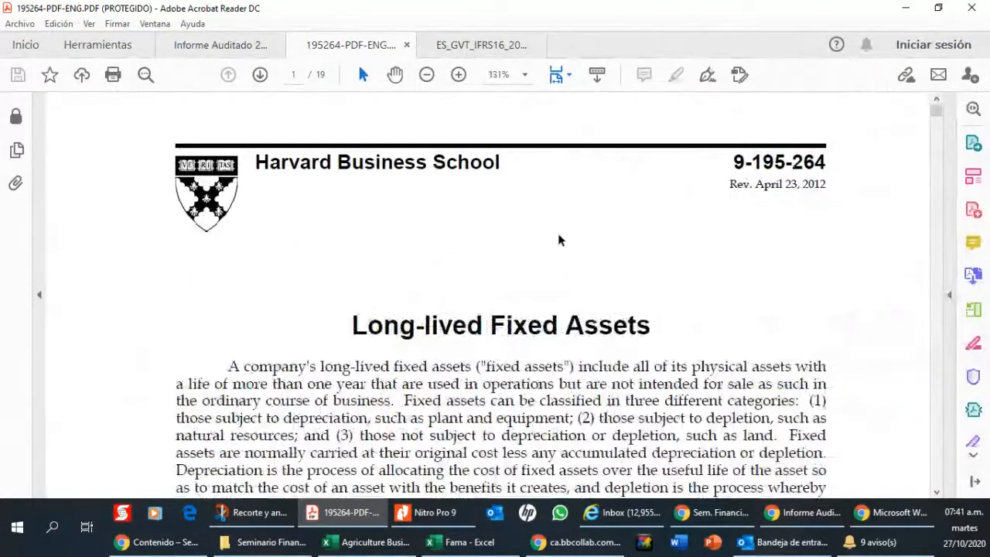
Skim the Long-lived Fixed Assets note from its introduction through cost basis, useful life and residual value to the straight-line depreciation calculation.
scroll(580, 295, "down", 5)
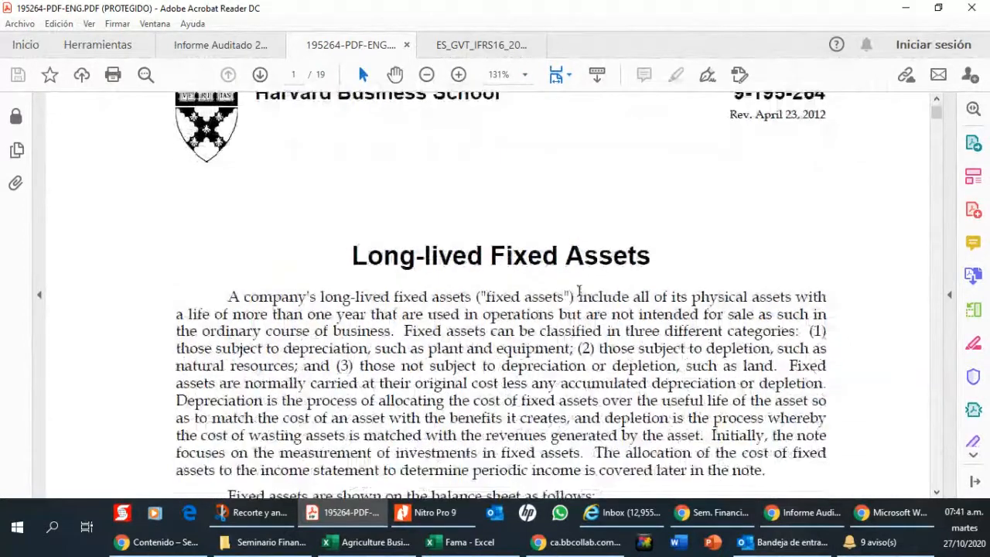
scroll(579, 290, "down", 6)
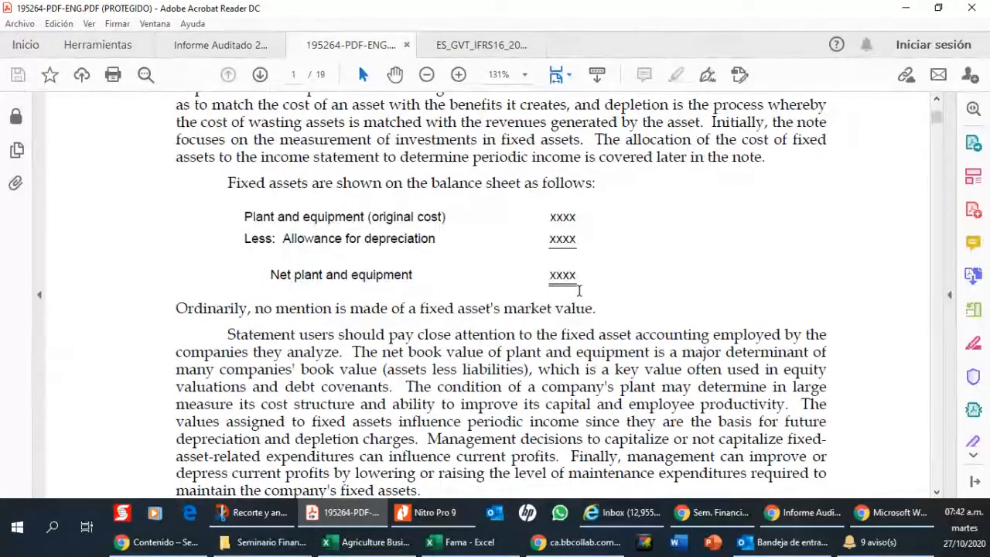
scroll(578, 290, "down", 15)
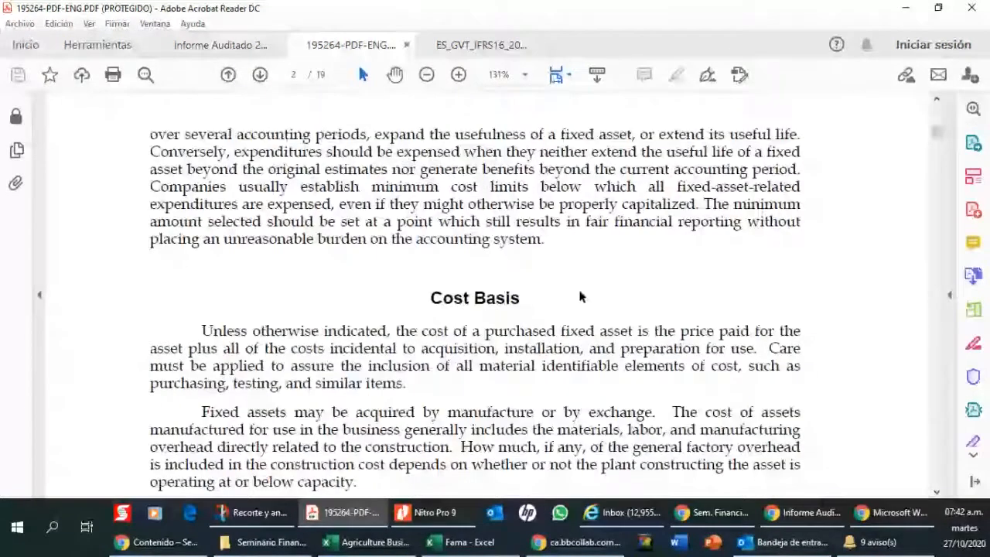
scroll(580, 294, "down", 5)
scroll(578, 290, "down", 15)
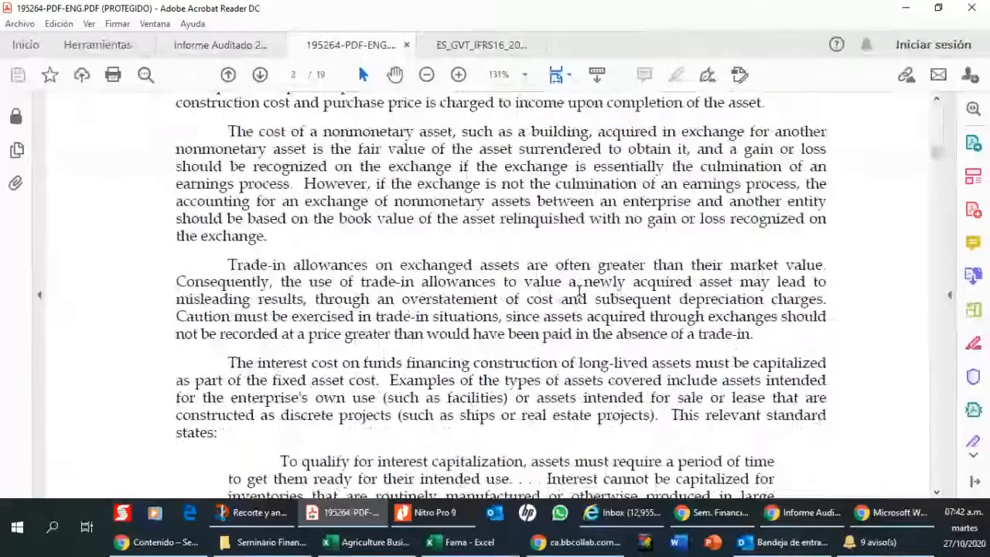
scroll(578, 291, "down", 15)
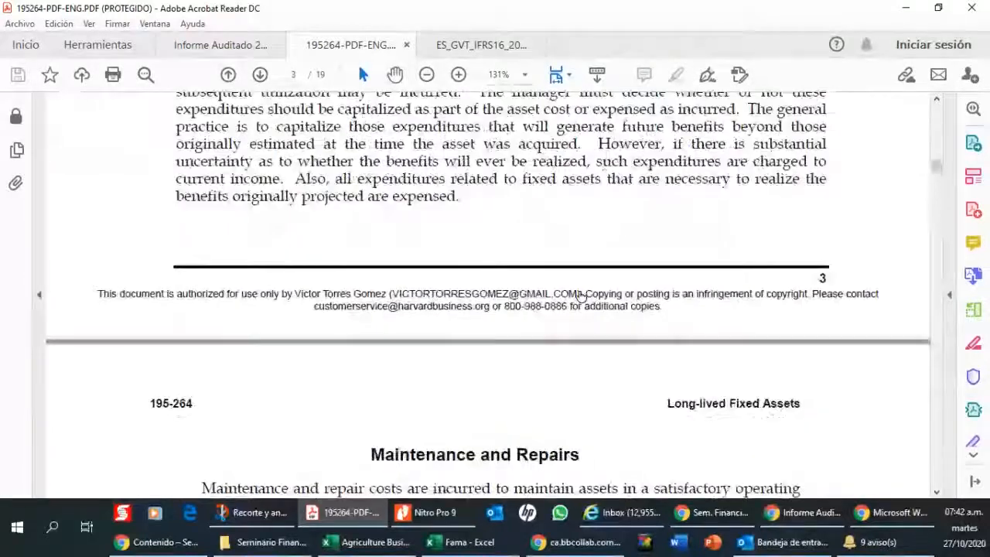
scroll(579, 291, "down", 15)
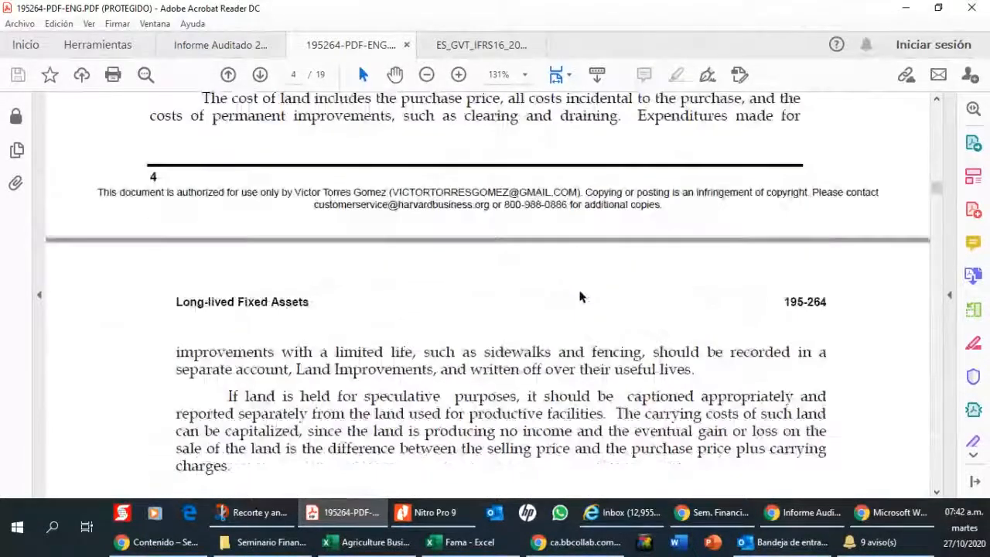
scroll(578, 290, "down", 10)
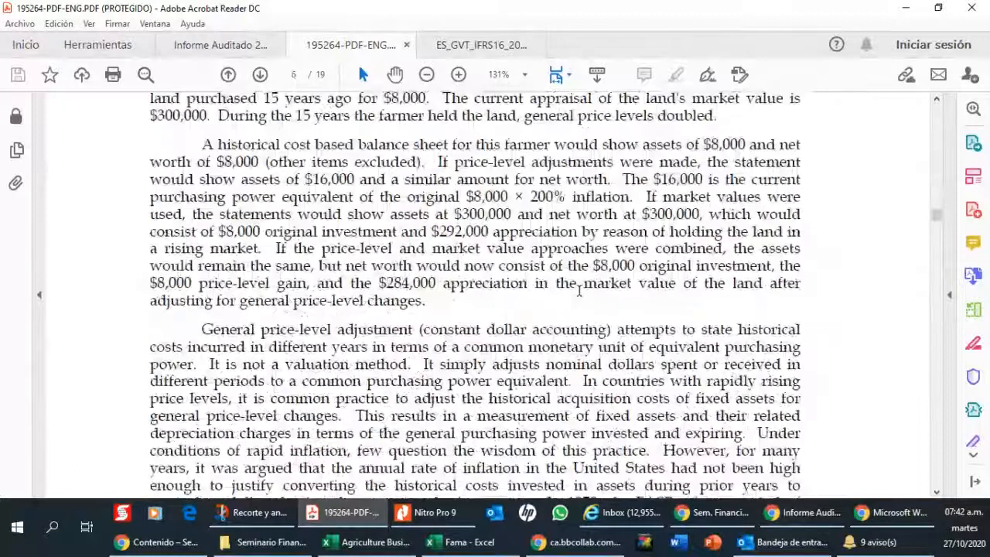
scroll(579, 291, "down", 15)
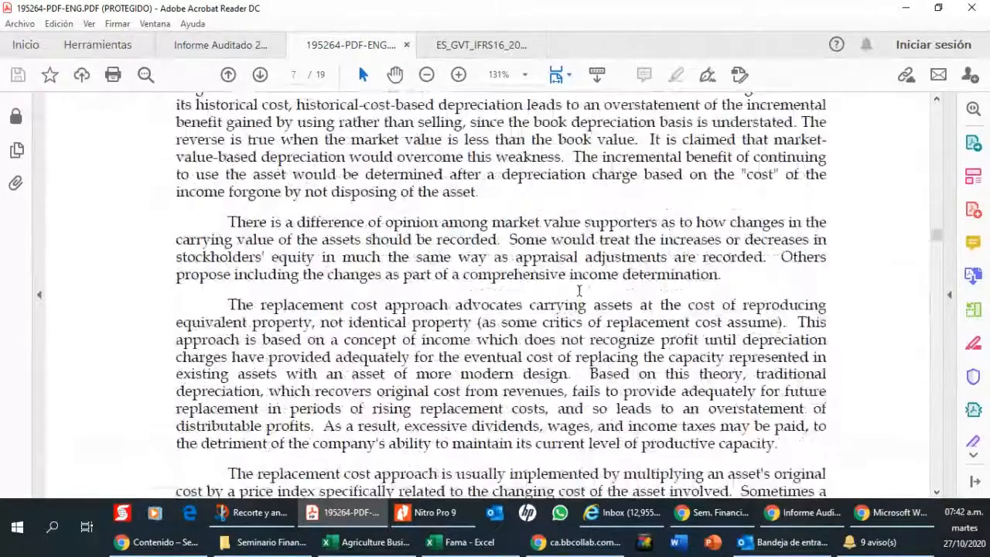
scroll(578, 290, "down", 10)
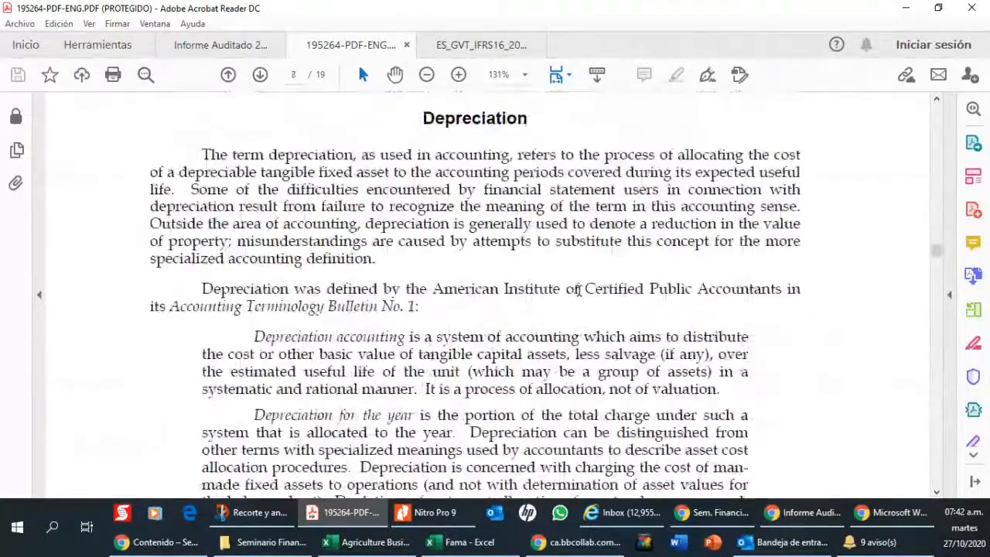
scroll(579, 290, "down", 20)
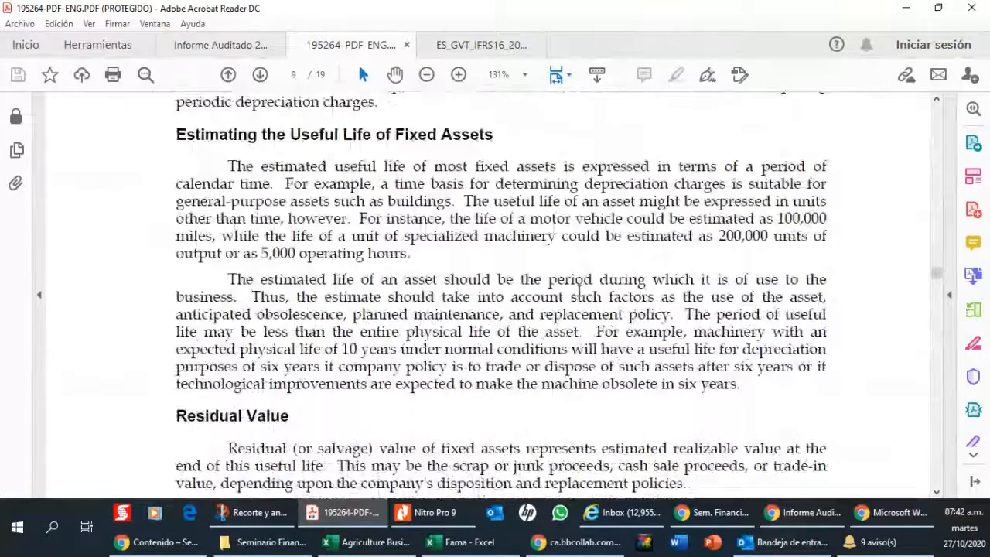
scroll(578, 291, "down", 5)
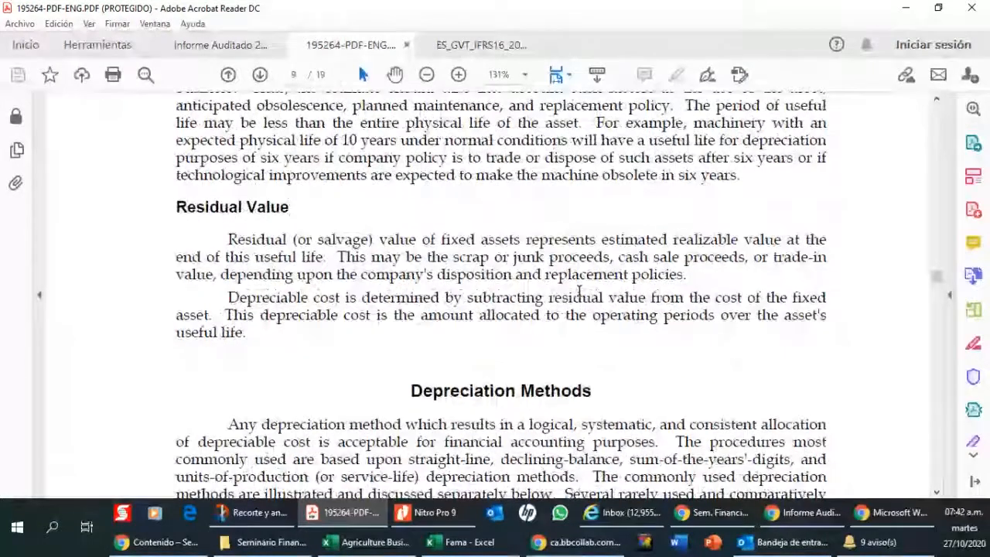
scroll(578, 291, "down", 10)
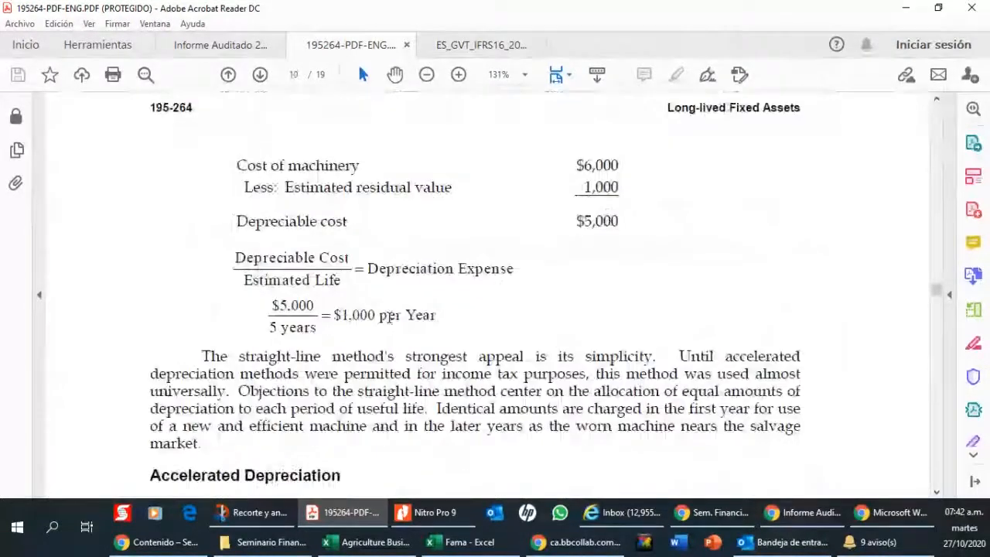
scroll(389, 316, "down", 3)
Examine the Depreciation Methods section, covering the straight-line, double-declining-balance and sum-of-the-years'-digits methods with their worked examples.
scroll(389, 316, "up", 12)
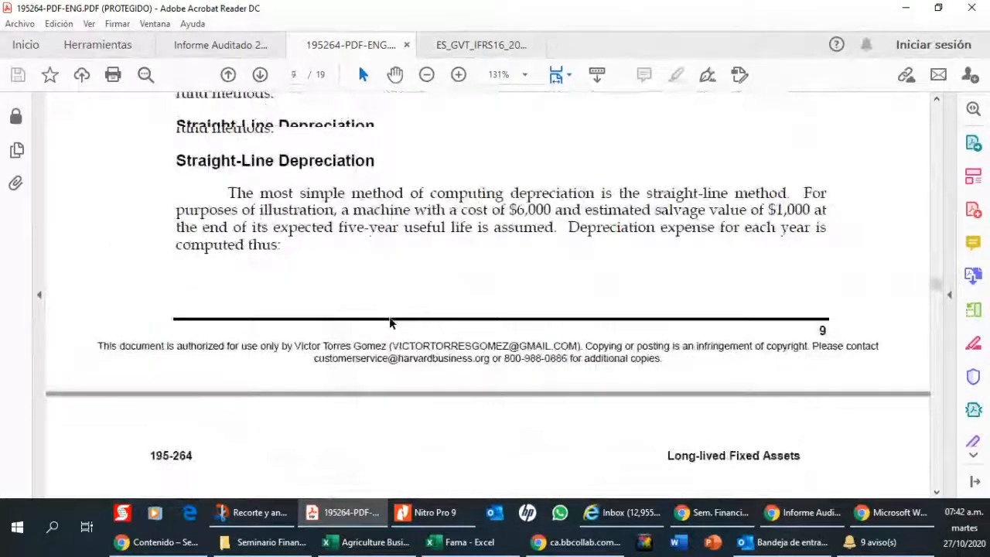
scroll(391, 323, "up", 3)
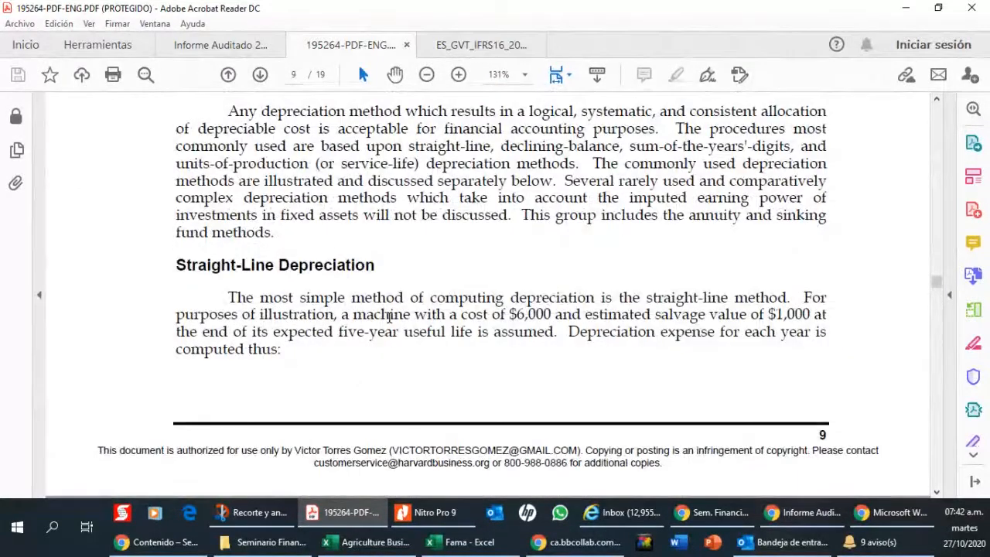
scroll(389, 316, "up", 2)
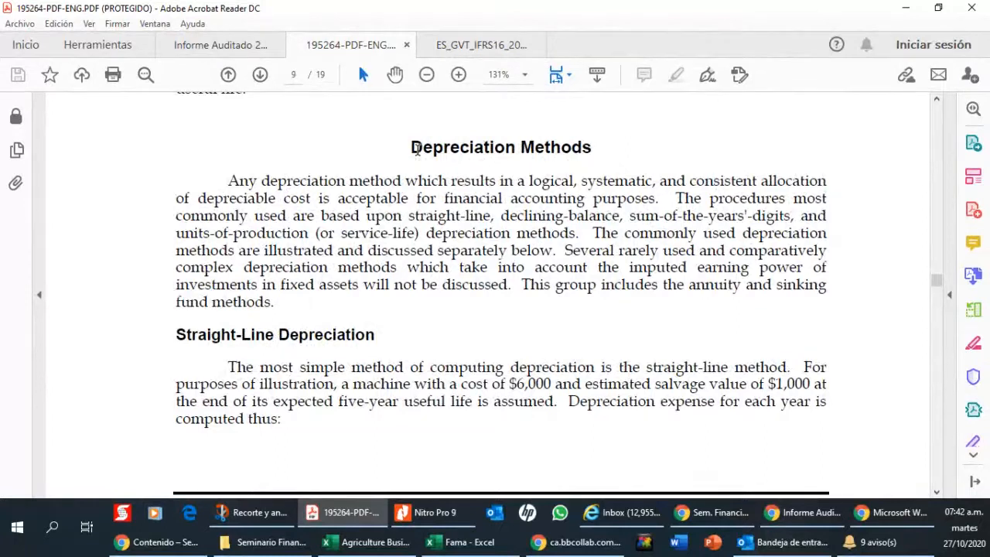
scroll(417, 153, "down", 9)
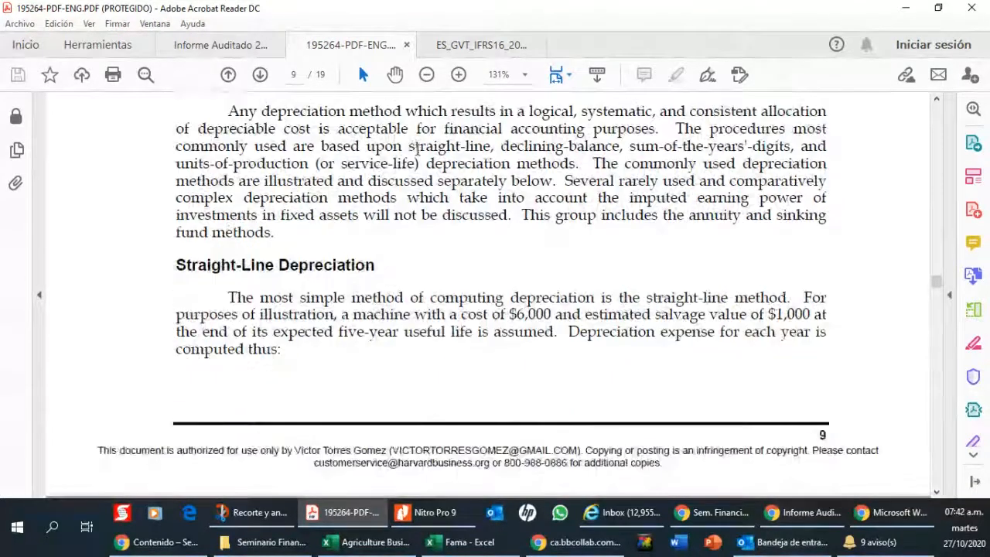
scroll(417, 155, "down", 15)
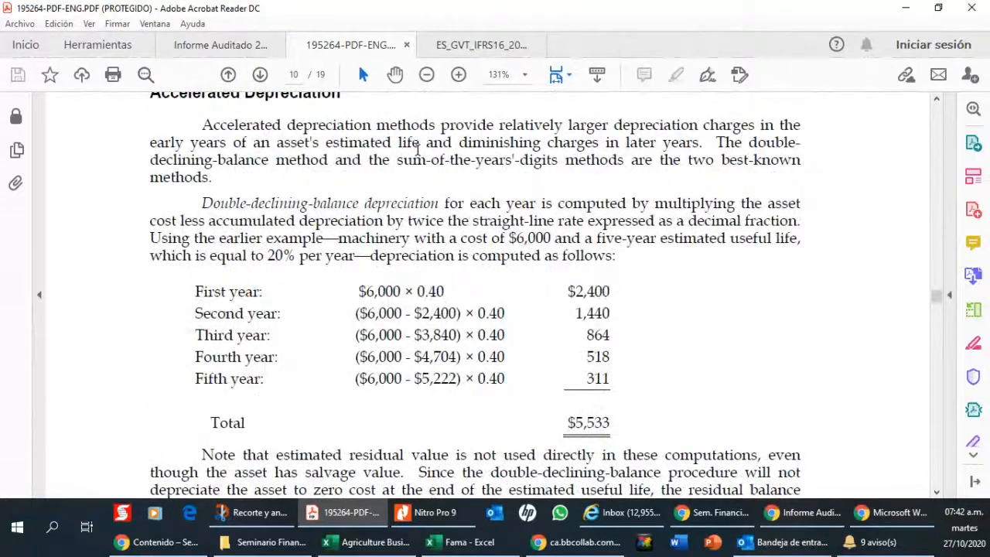
scroll(418, 148, "up", 1)
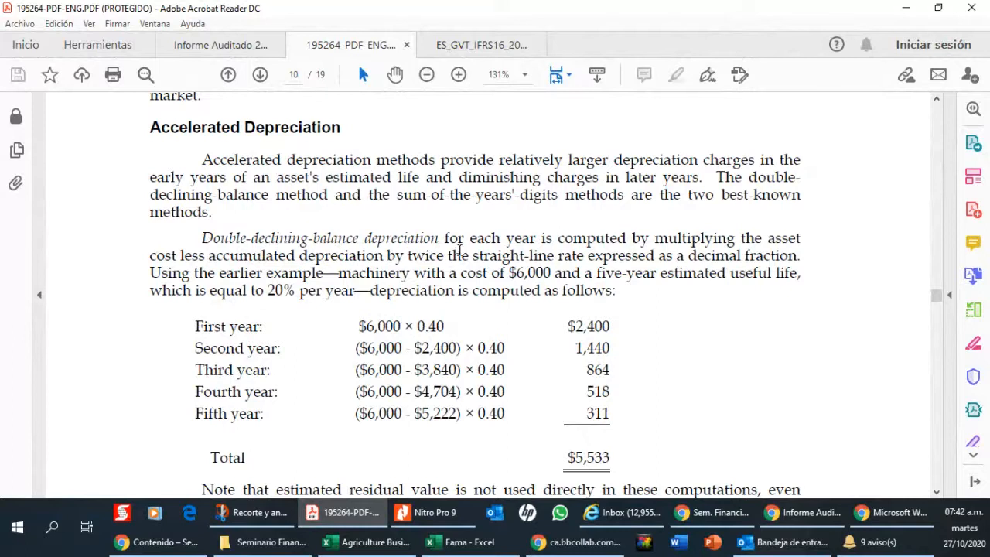
scroll(464, 255, "down", 6)
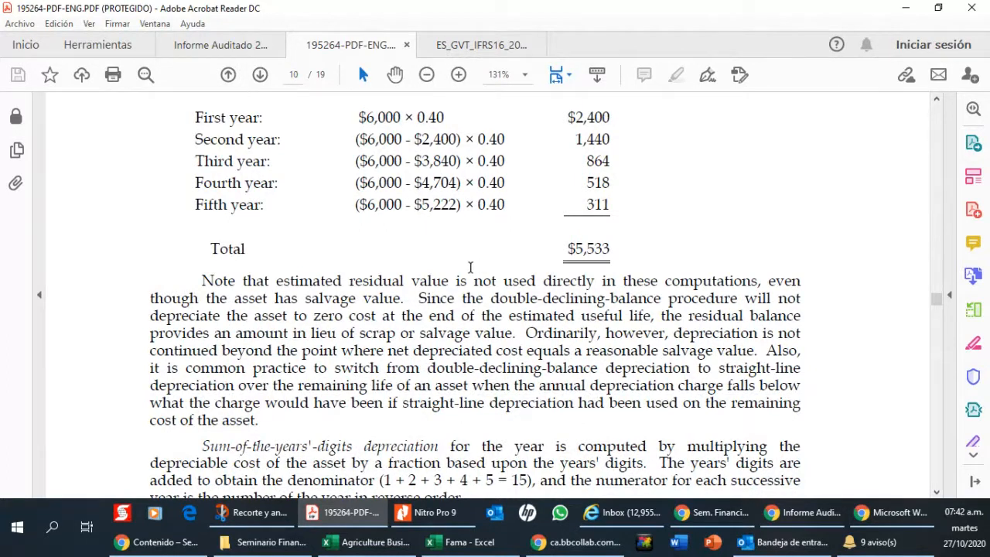
scroll(470, 267, "up", 3)
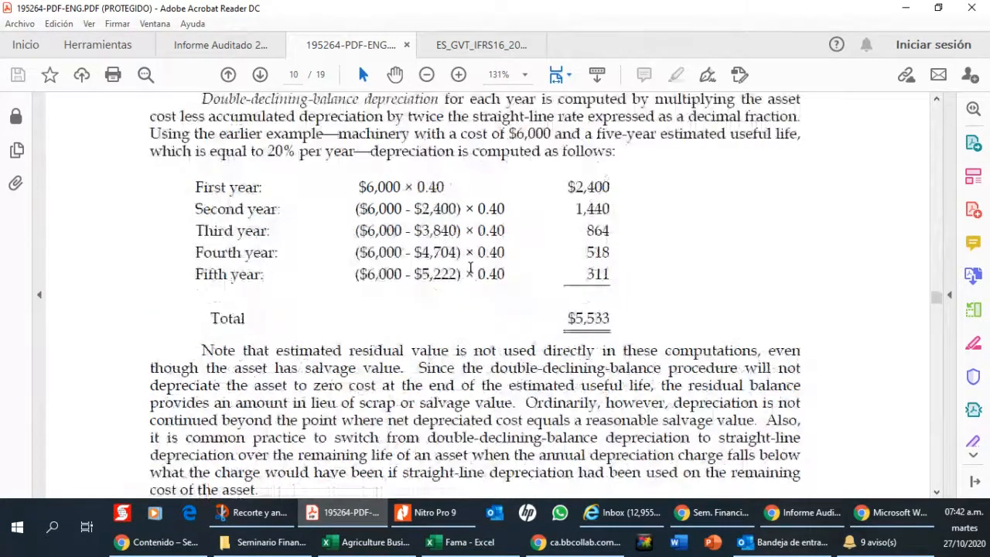
scroll(477, 263, "down", 3)
scroll(477, 257, "down", 3)
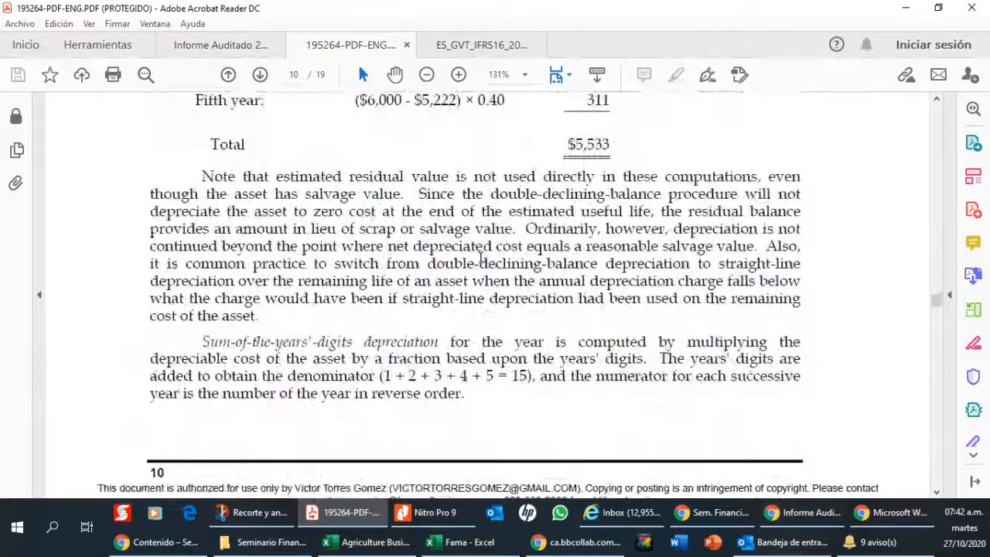
scroll(548, 303, "down", 4)
scroll(548, 303, "down", 13)
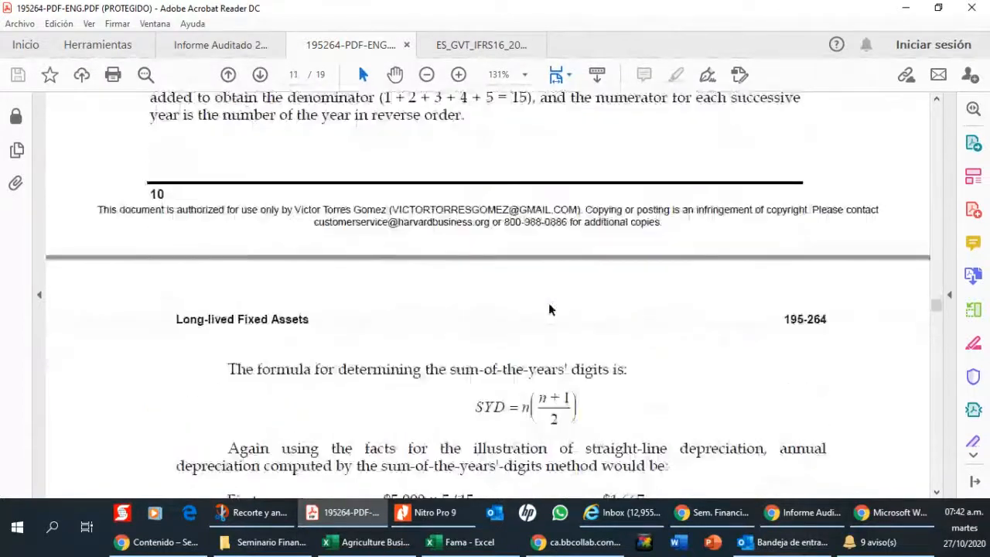
scroll(552, 305, "down", 2)
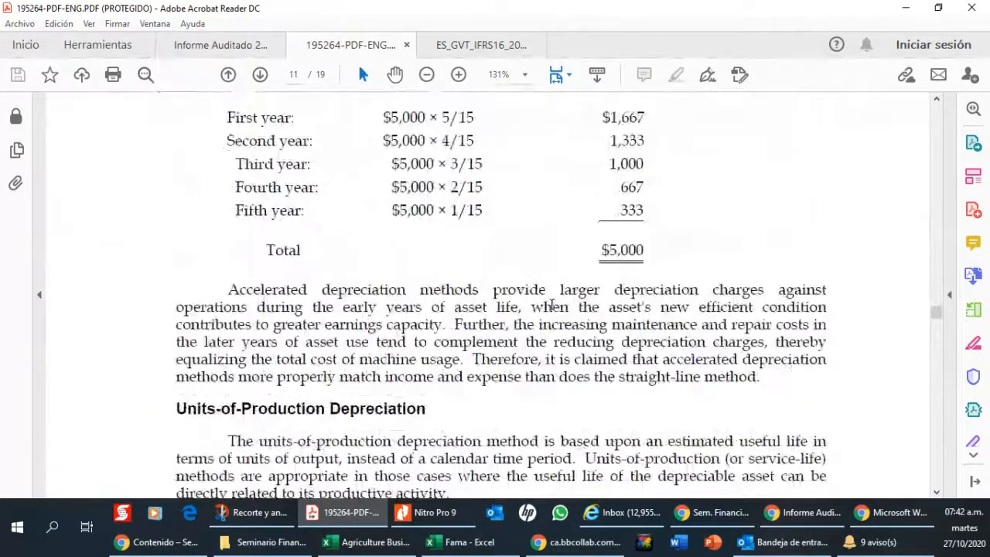
Review the depreciation methods again from the section's opening, comparing straight-line, accelerated and units-of-production depreciation.
scroll(552, 306, "up", 12)
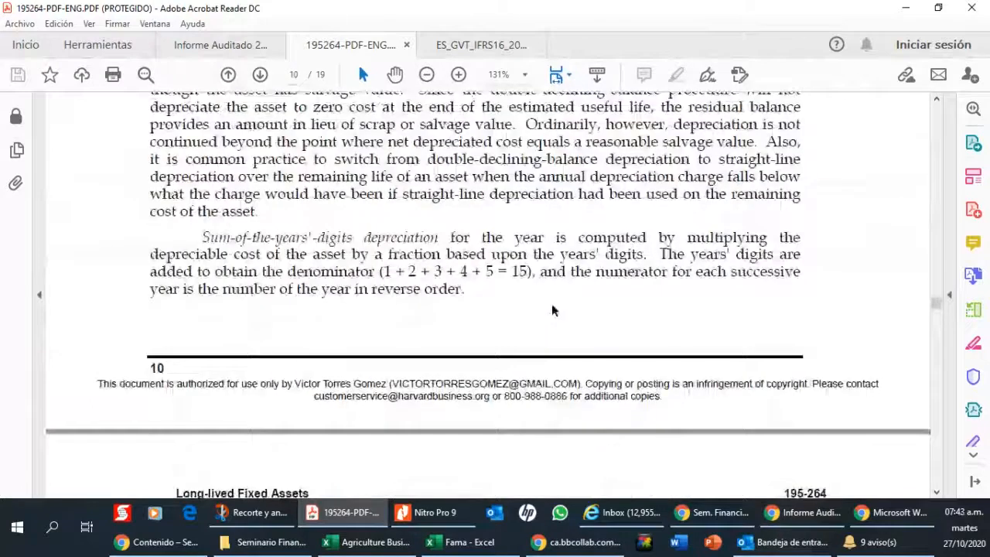
scroll(551, 305, "up", 20)
scroll(551, 304, "up", 6)
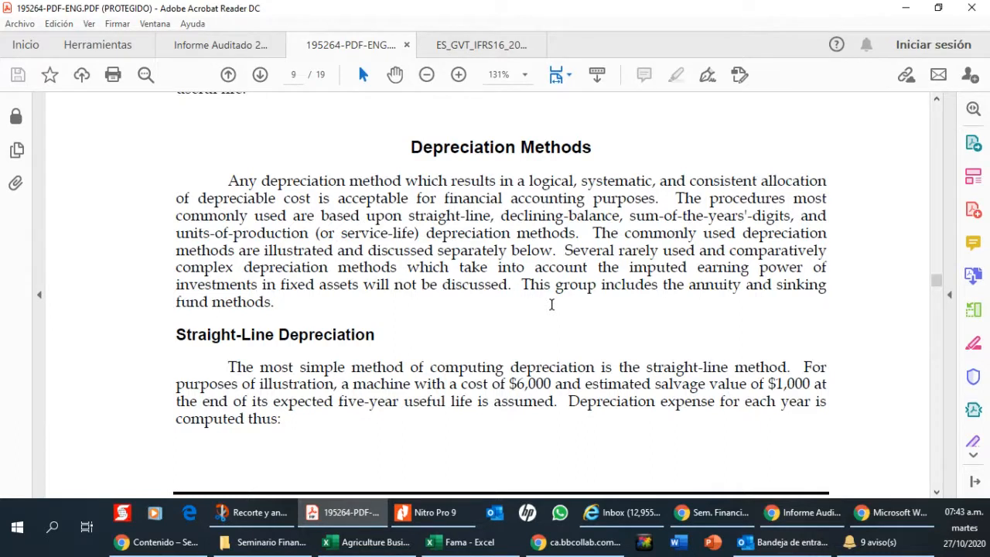
scroll(551, 304, "down", 10)
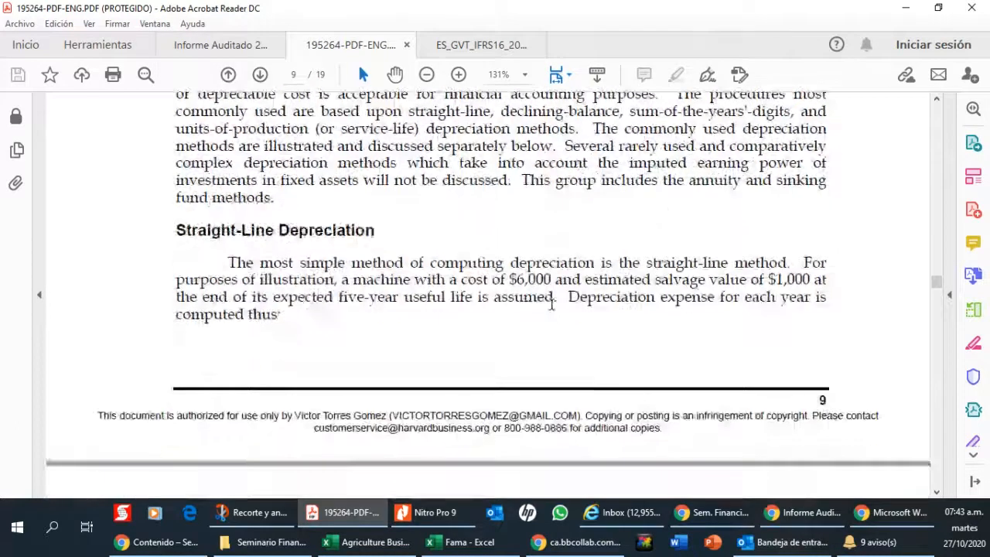
scroll(554, 301, "down", 2)
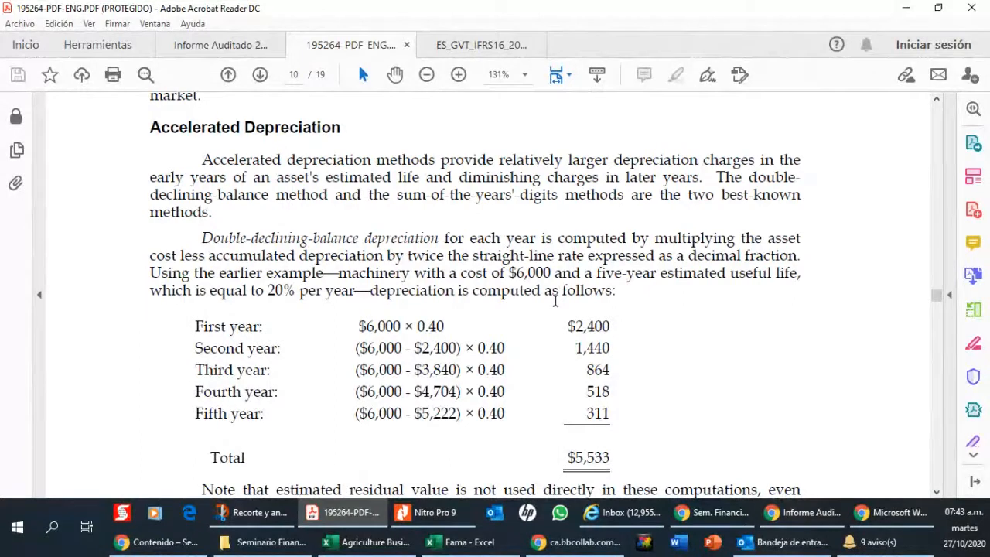
scroll(554, 300, "down", 3)
scroll(555, 300, "up", 4)
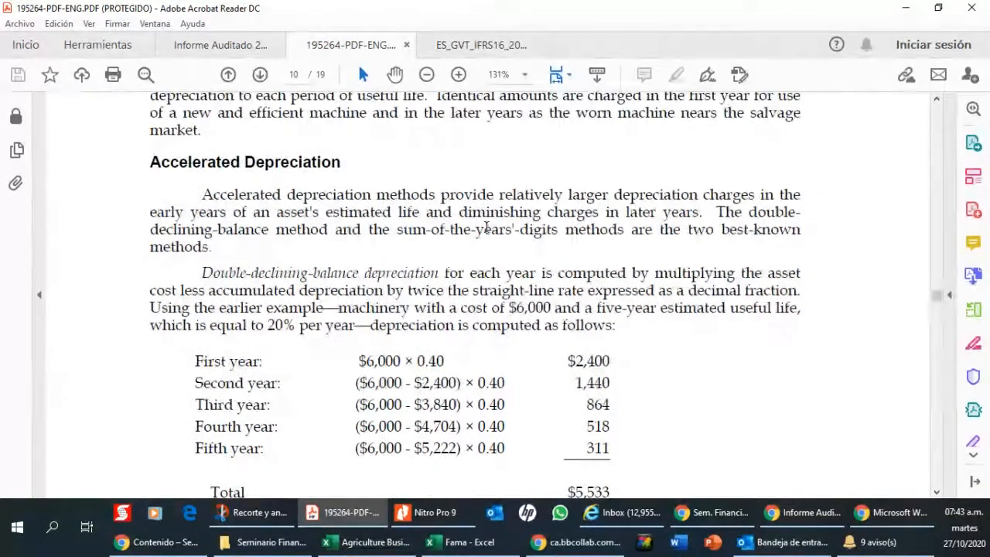
scroll(485, 225, "down", 2)
scroll(485, 223, "down", 20)
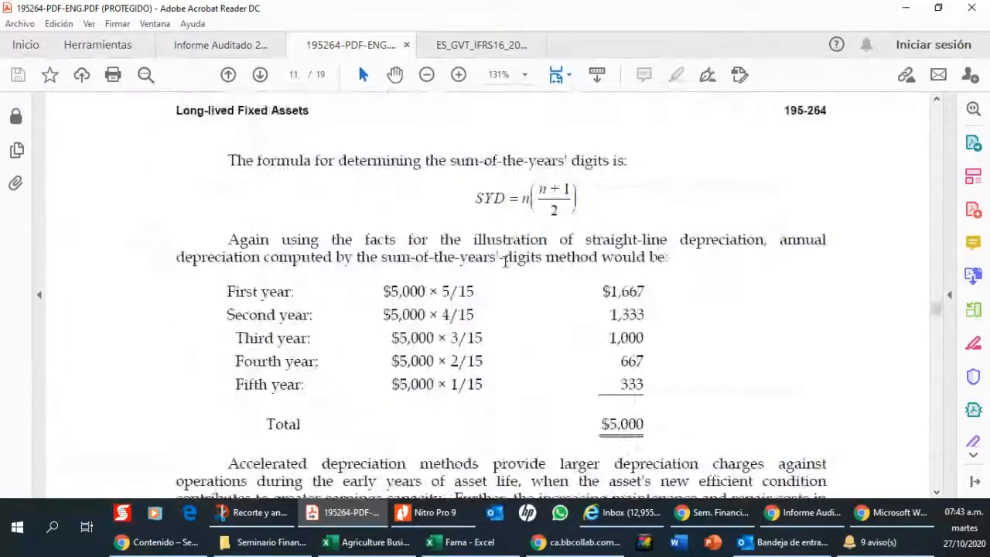
scroll(504, 263, "down", 5)
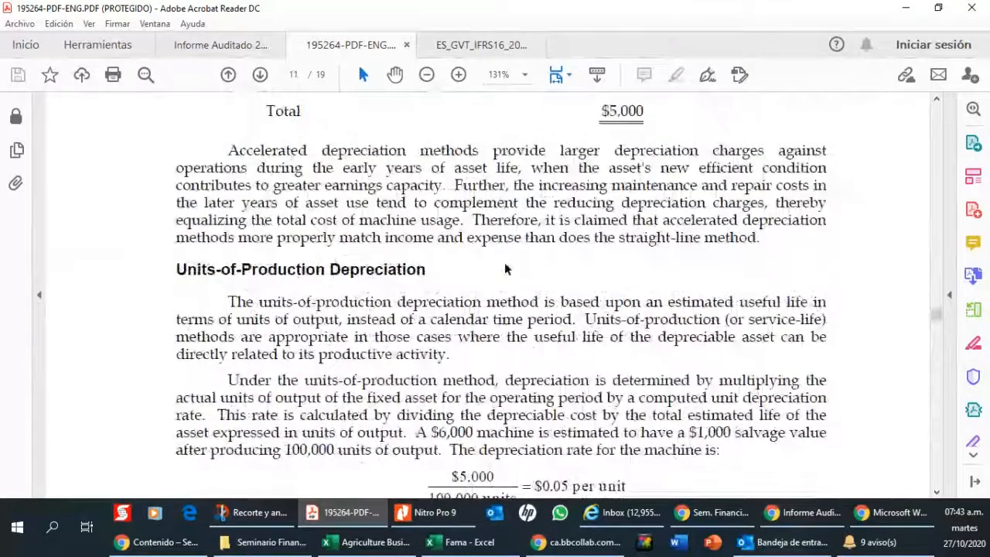
scroll(504, 264, "up", 12)
scroll(504, 263, "up", 10)
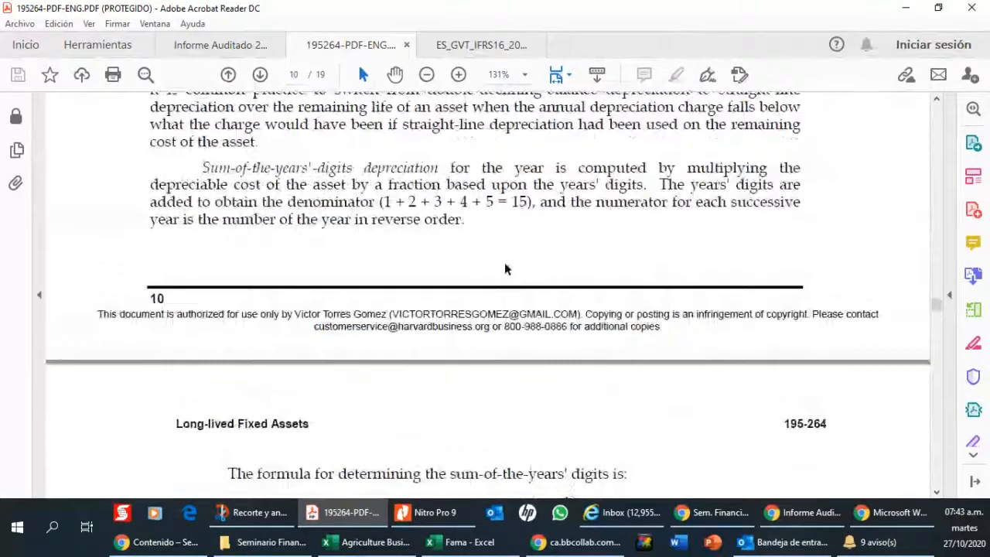
Skim the note from accelerated depreciation through accounting for depreciation to the Capital Investment Decisions section.
scroll(359, 226, "up", 5)
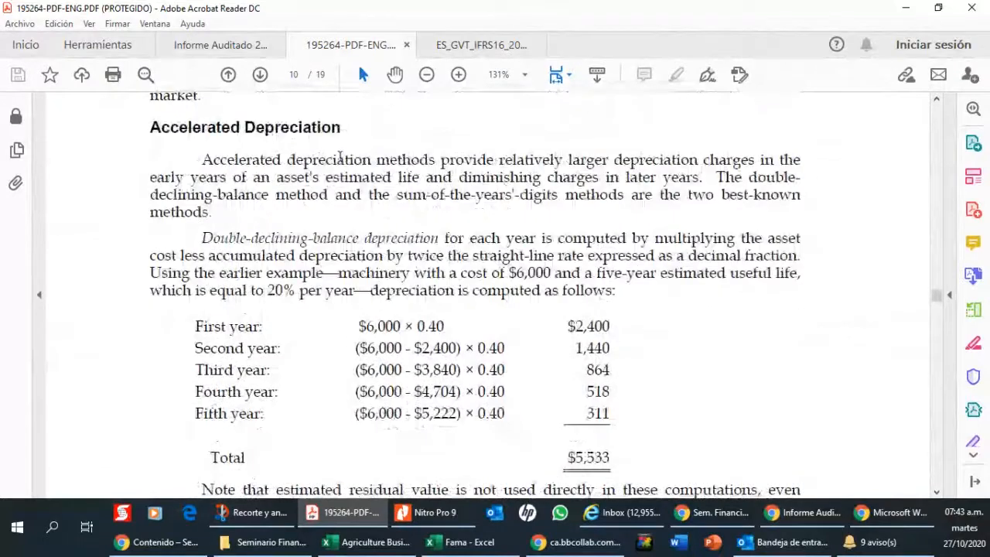
scroll(413, 186, "down", 12)
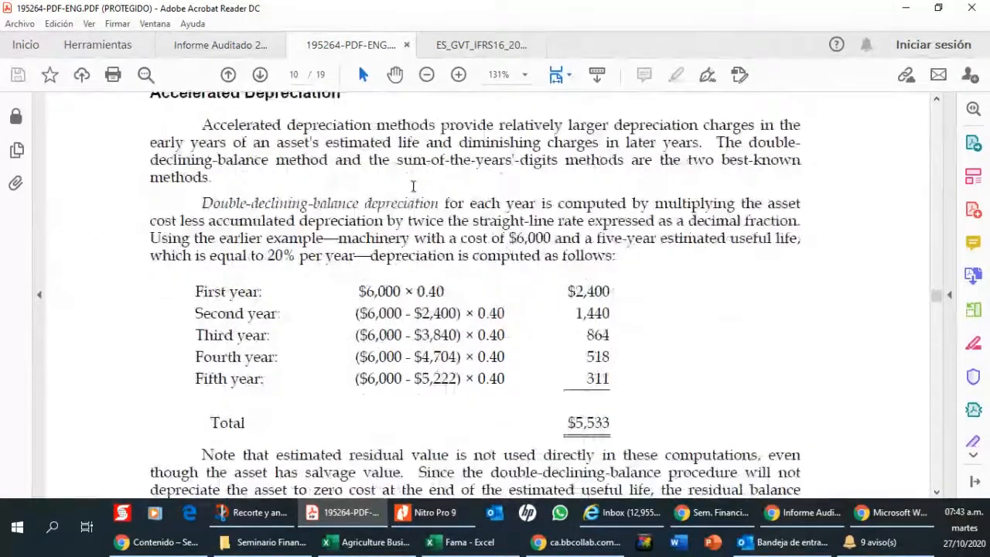
scroll(413, 185, "down", 20)
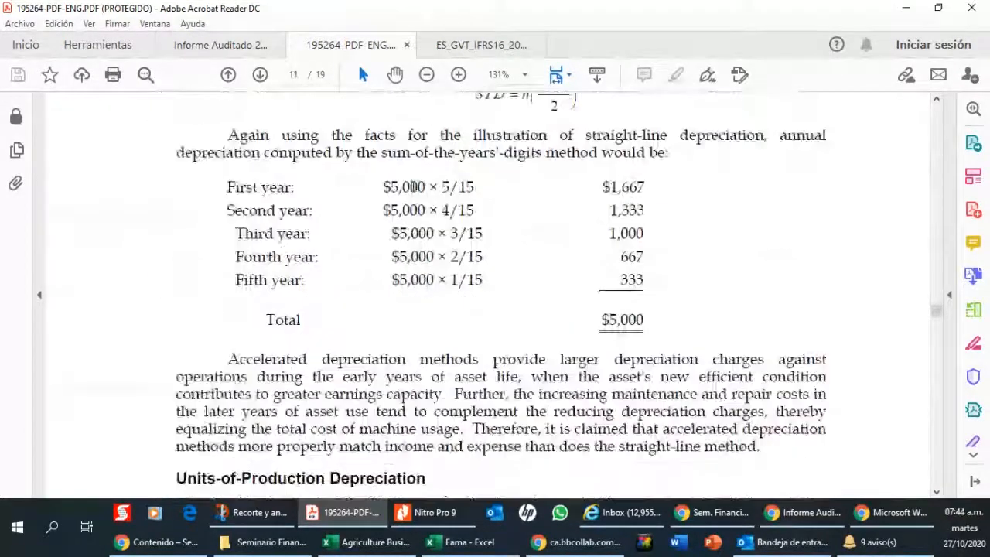
scroll(413, 189, "down", 20)
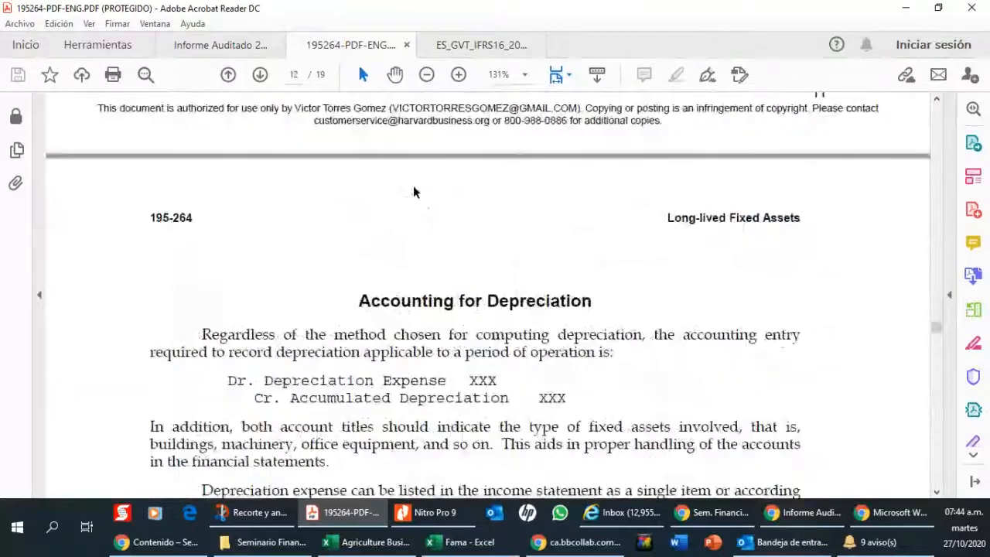
left_click_drag(935, 330, 932, 375)
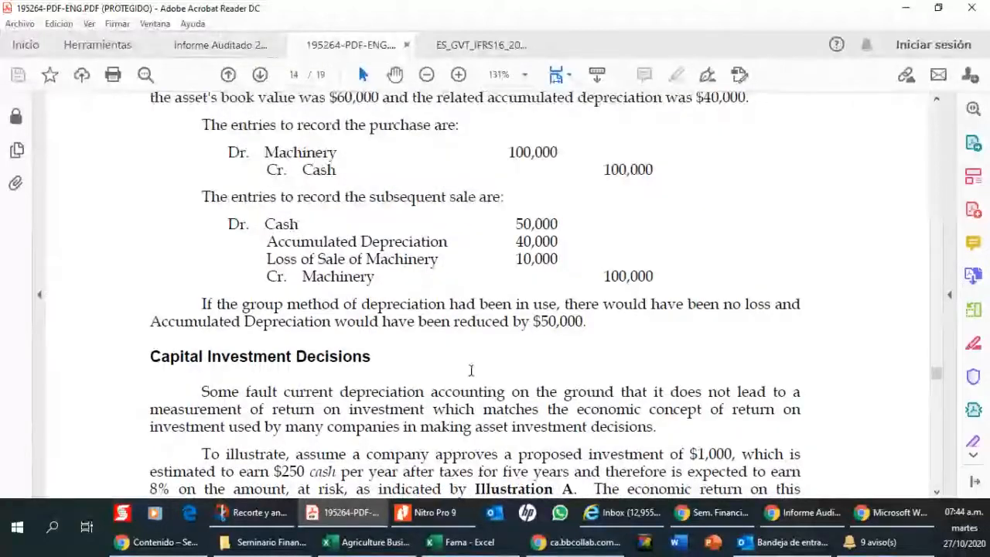
Switch to the Blackboard course content page in Chrome and review the files attached to the PP&E and Depreciation item.
mouse_move(699, 518)
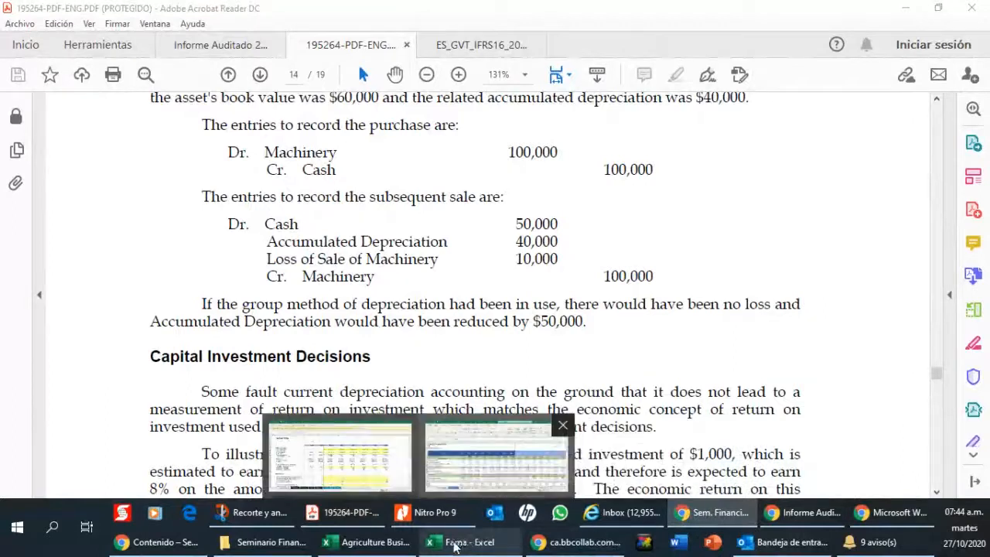
mouse_move(406, 545)
mouse_move(344, 512)
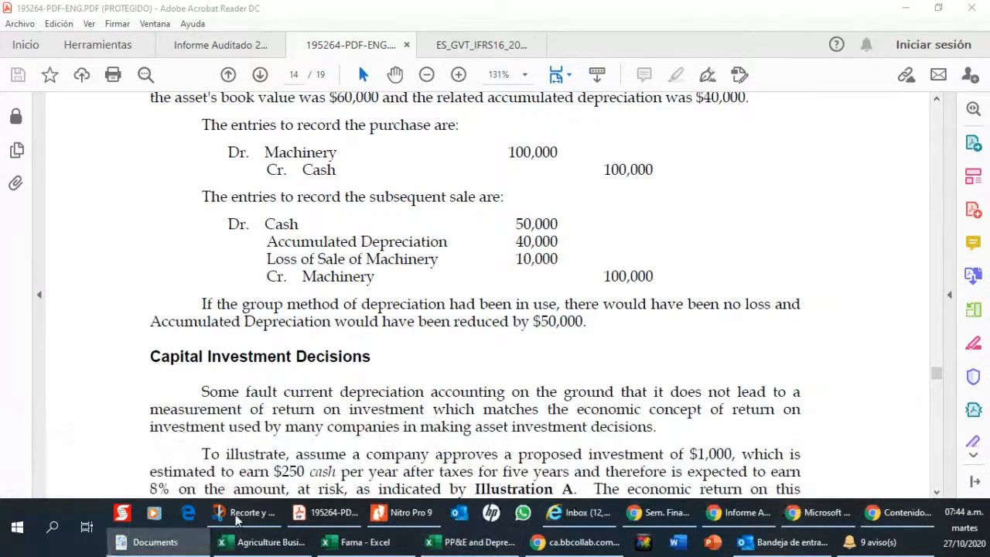
left_click(897, 512)
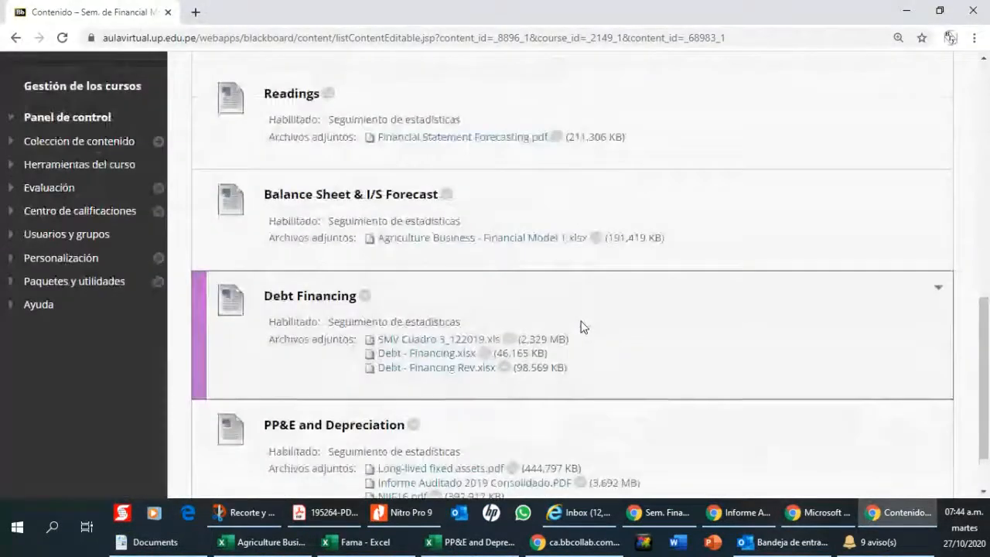
scroll(581, 326, "down", 1)
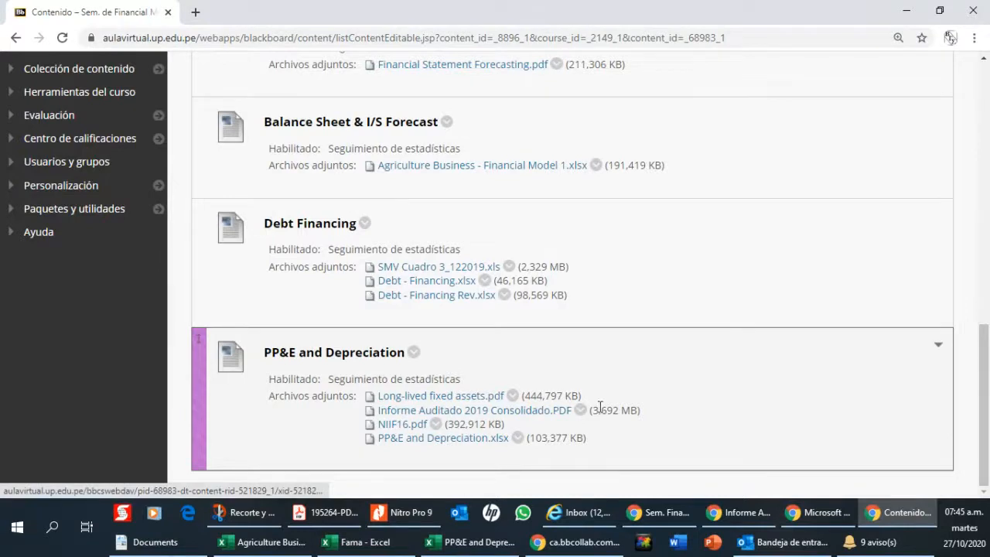
Switch to the PP&E and Depreciation workbook in Excel and enlarge the PP&E sheet to 140%.
left_click(469, 541)
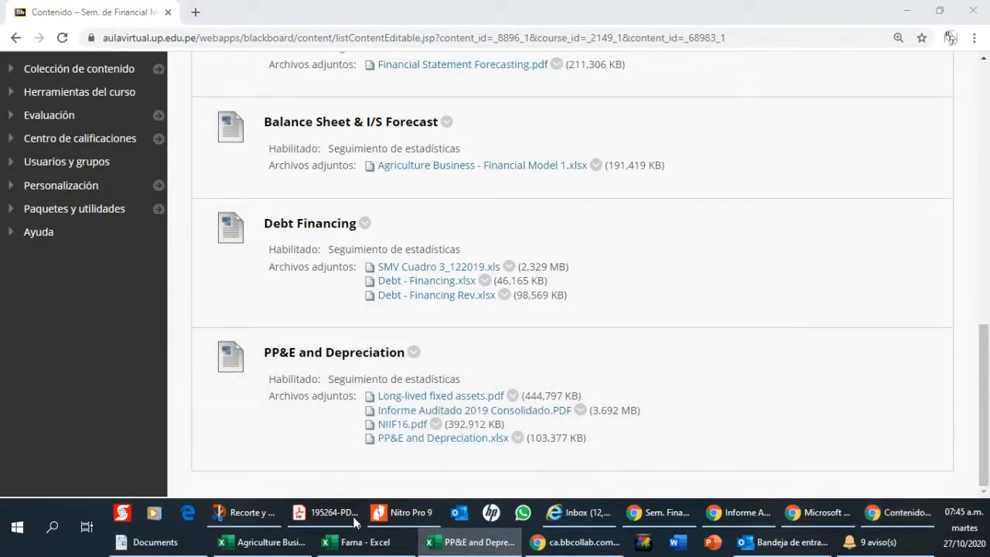
left_click_drag(0, 13, 598, 20)
left_click(875, 21)
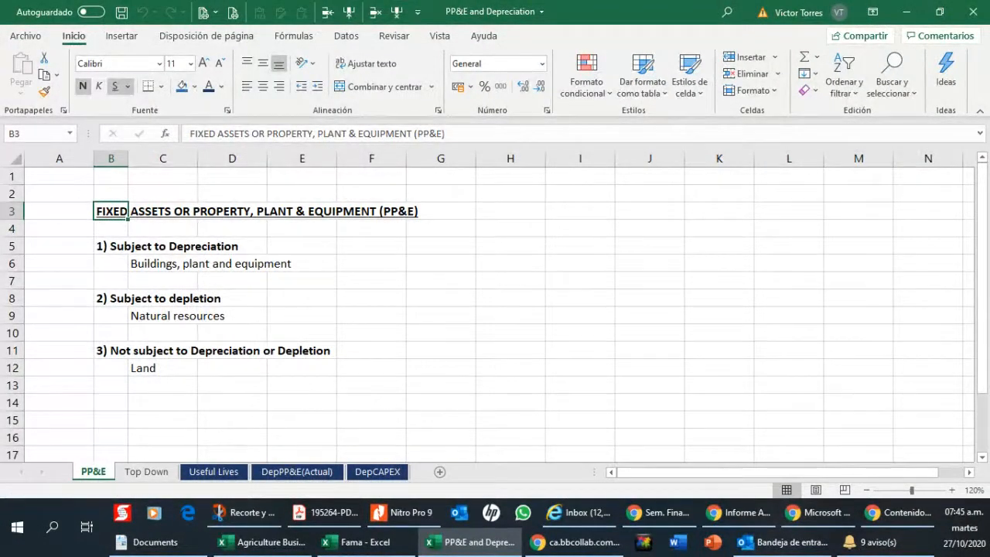
key("alt+Tab")
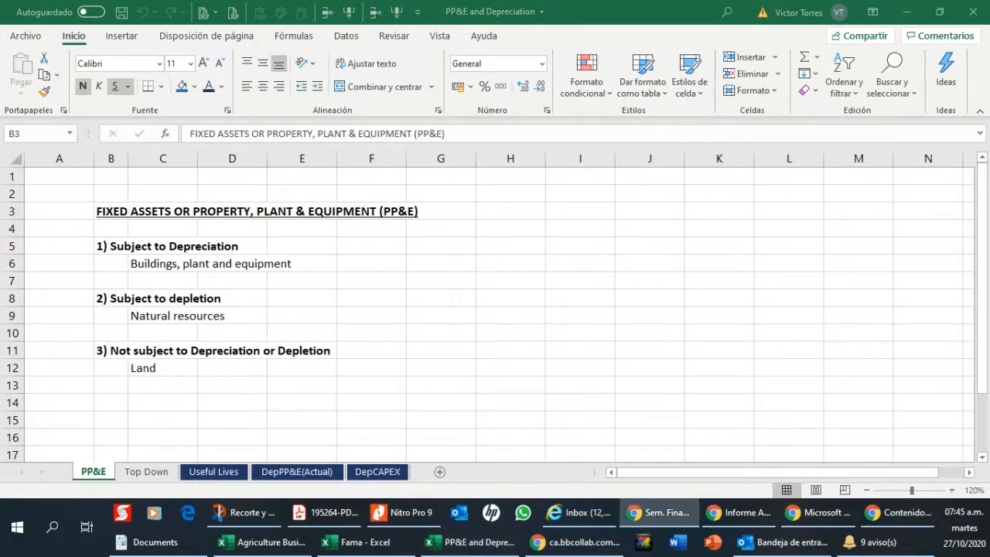
key("alt+Tab")
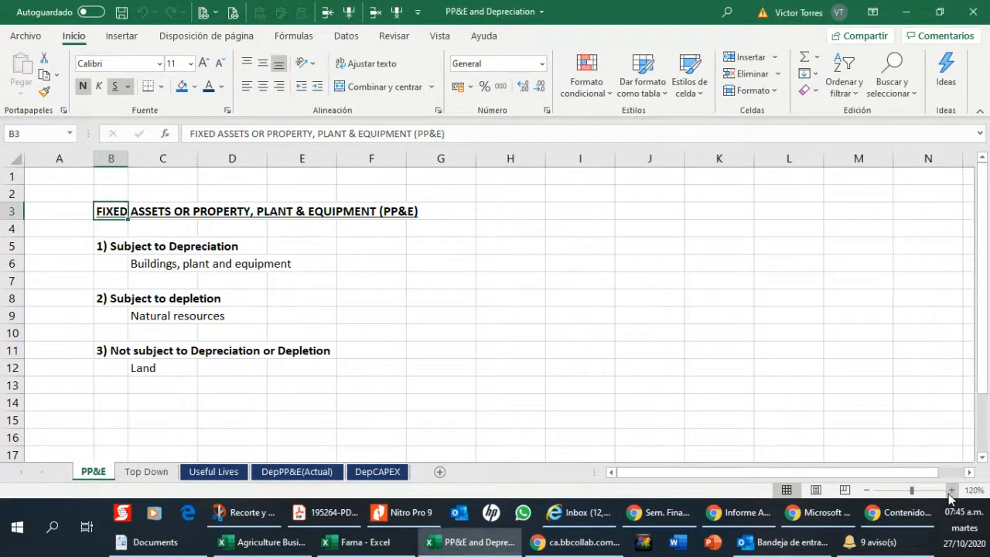
left_click(951, 490)
left_click(951, 490)
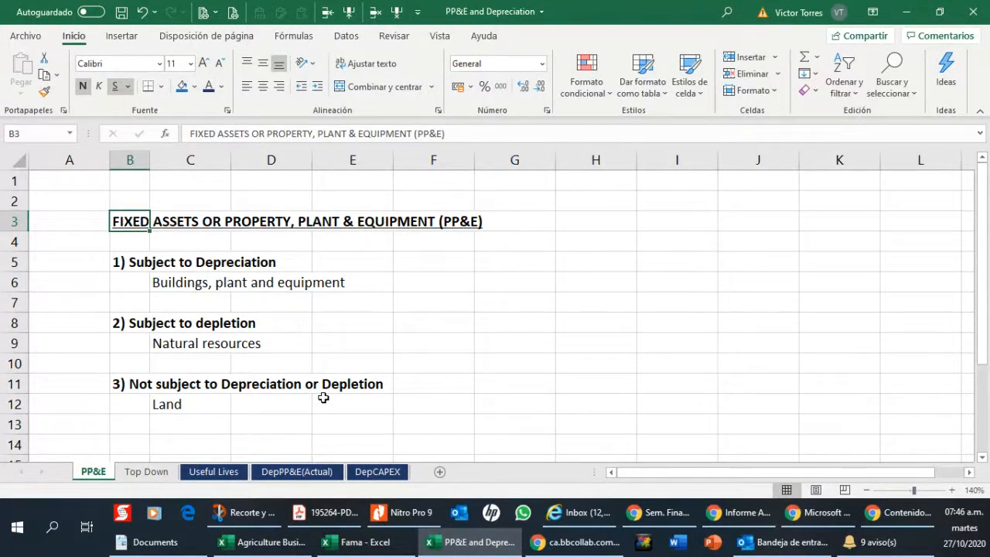
Review the fixed asset categories on the PP&E sheet, highlighting natural resources under depletion and land as not depreciable.
left_click(195, 349)
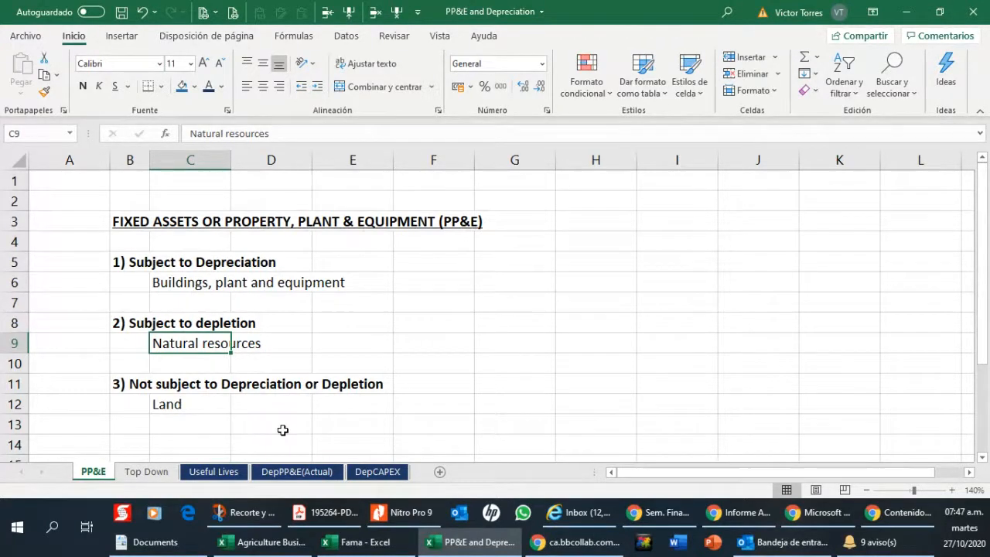
left_click(199, 404)
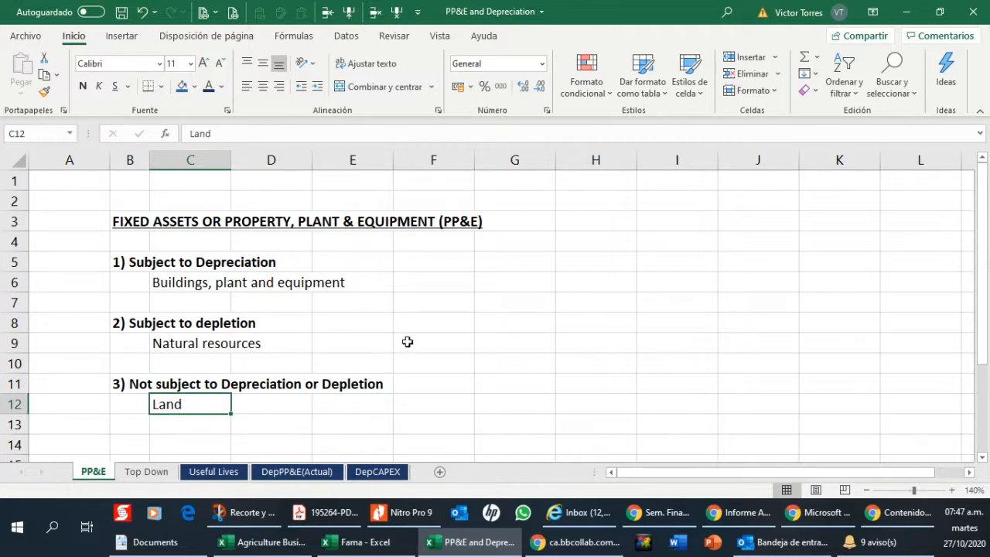
left_click(190, 200)
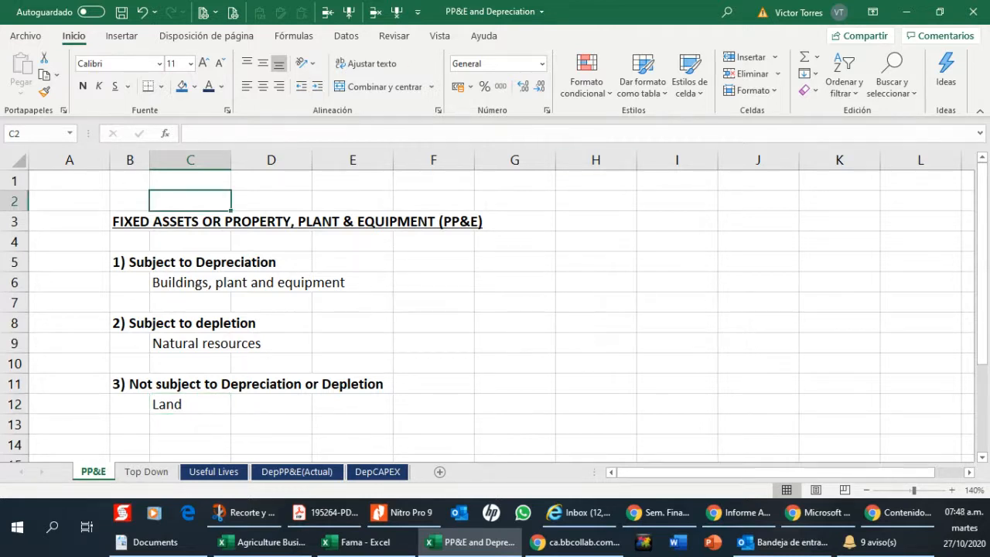
Open the Top Down sheet, enlarge it to 130% and check the historical CAPEX cells for 2018 and 2019.
left_click(147, 472)
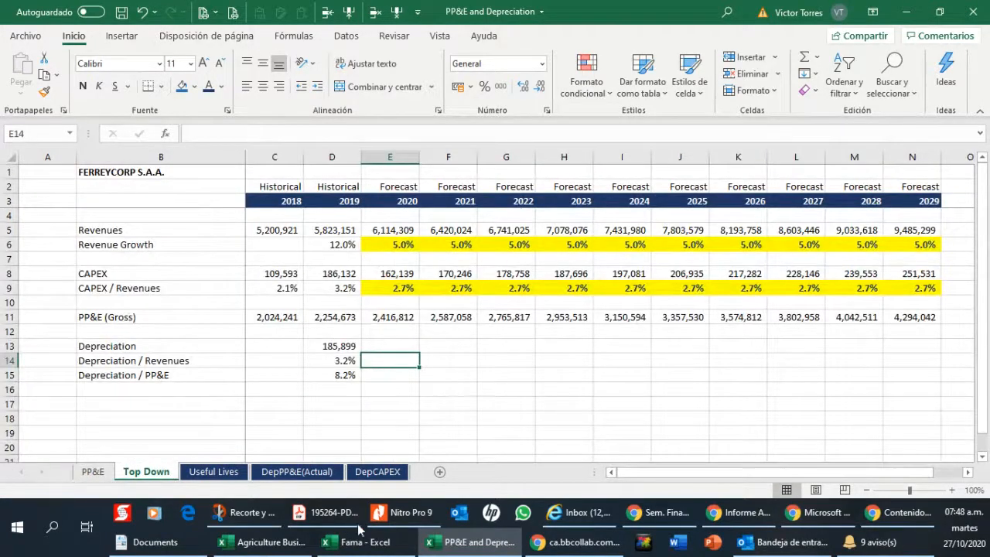
mouse_move(374, 515)
left_click(106, 171)
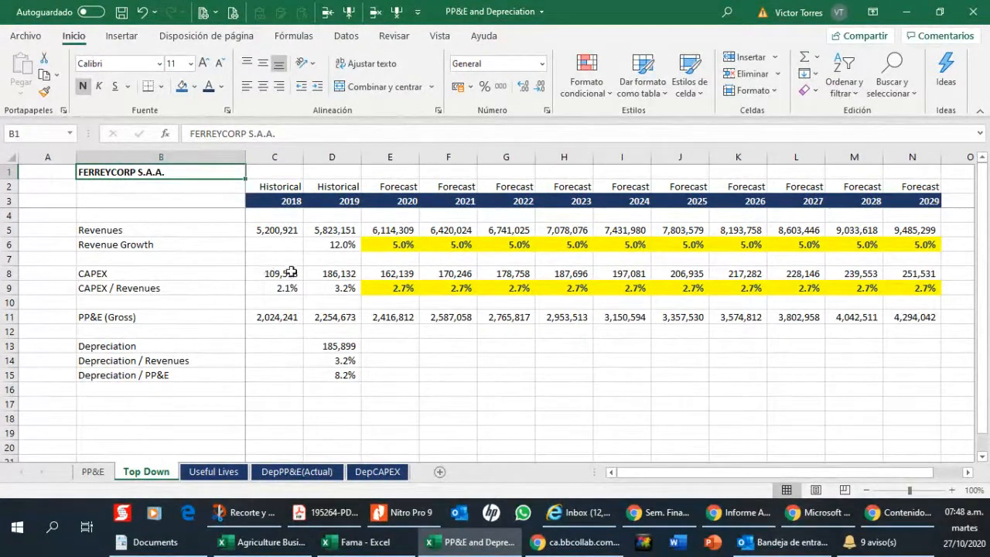
left_click(950, 490)
left_click(950, 490)
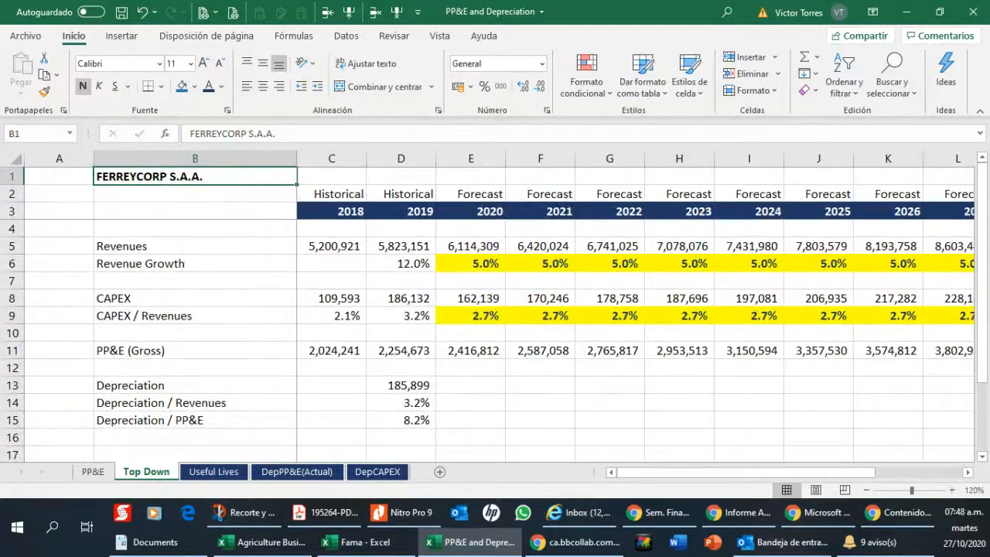
key("alt+Tab")
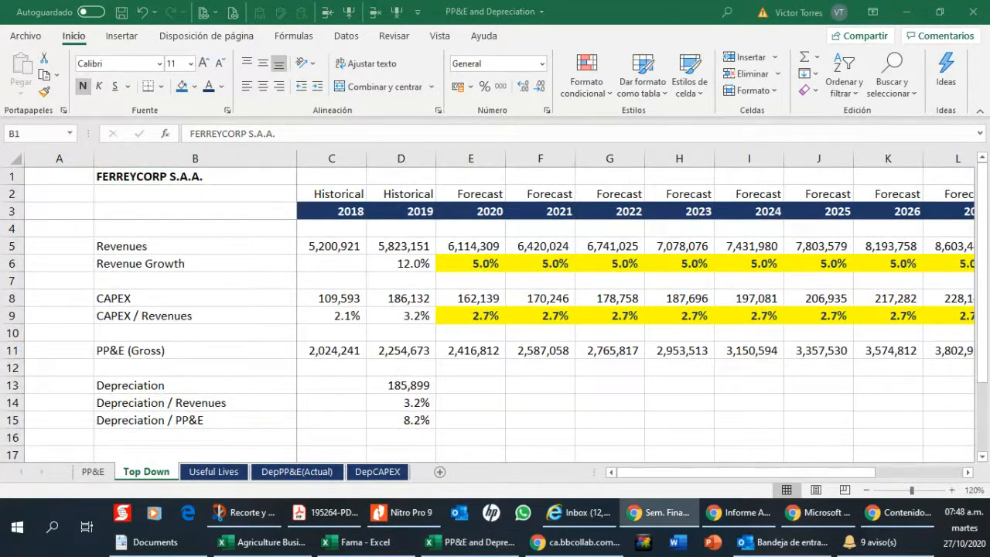
key("alt+Tab")
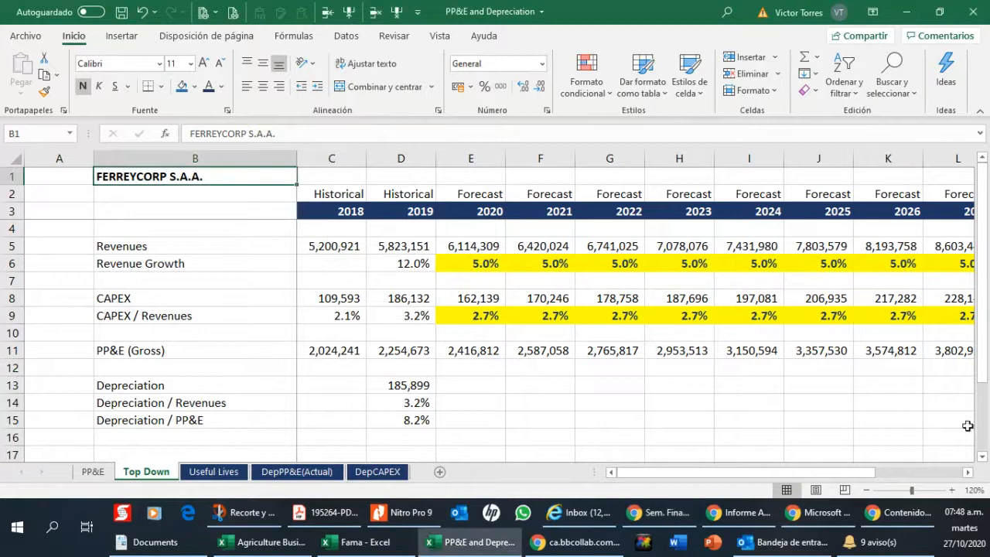
left_click(951, 490)
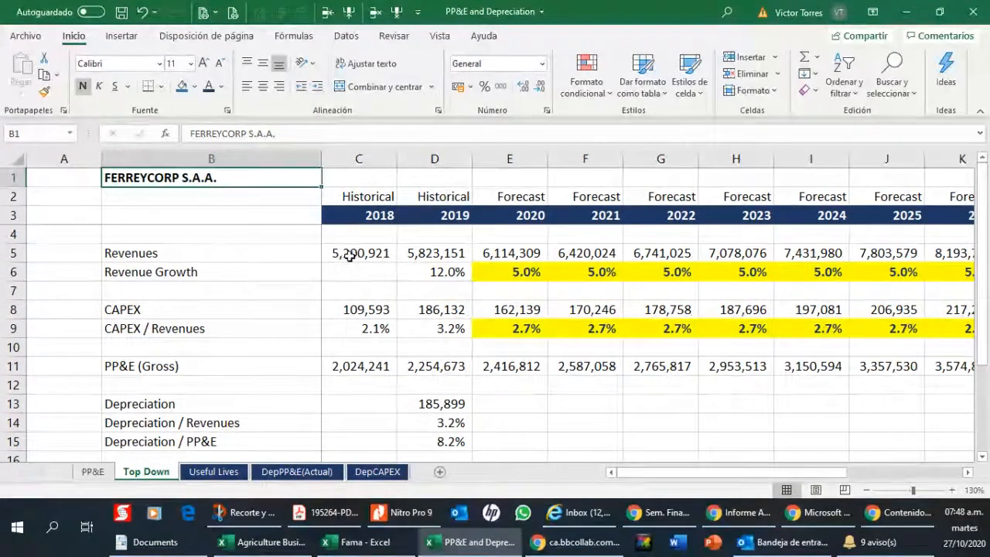
left_click(355, 309)
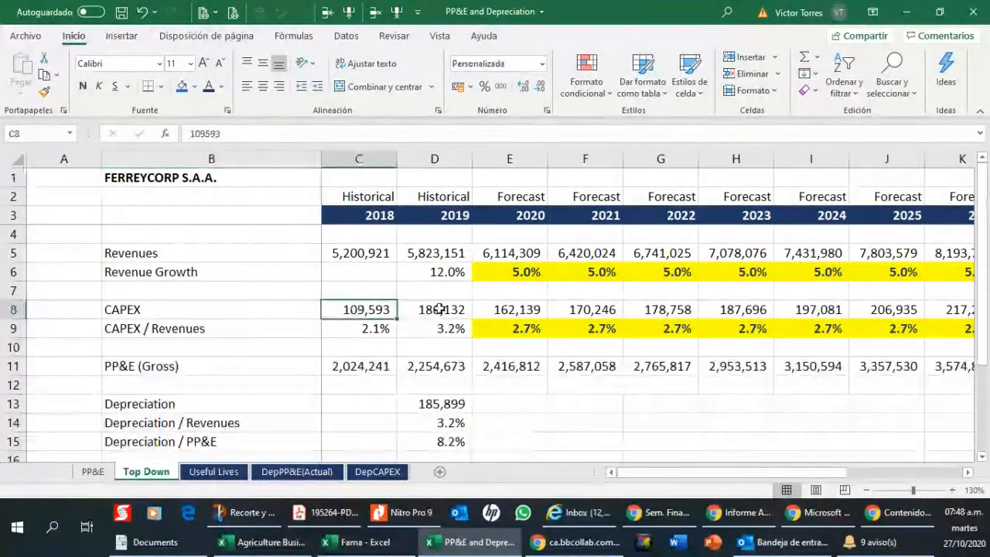
left_click(439, 310)
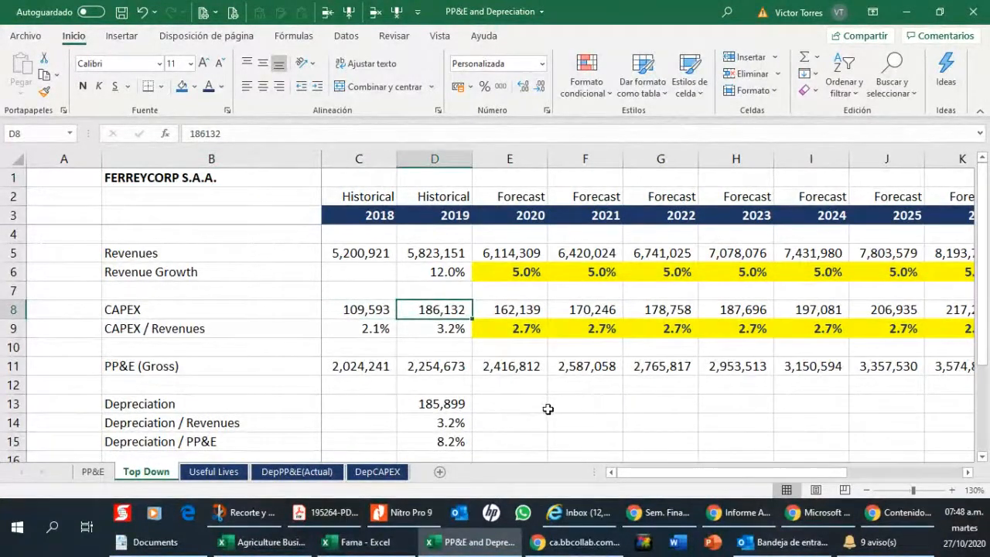
Switch to the Informe Auditado 2019 Consolidado report in Acrobat Reader and rotate its page view 90° counterclockwise.
left_click(349, 523)
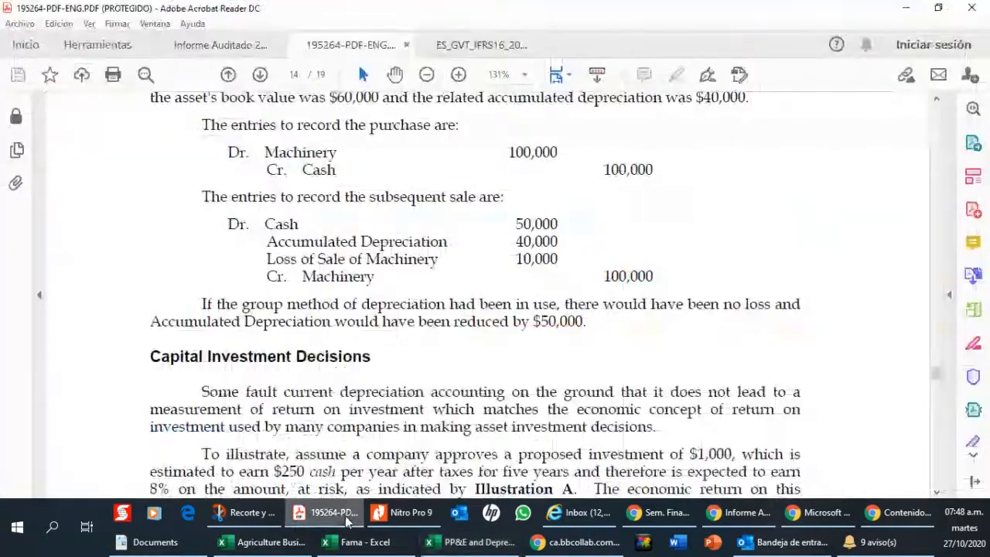
left_click(245, 48)
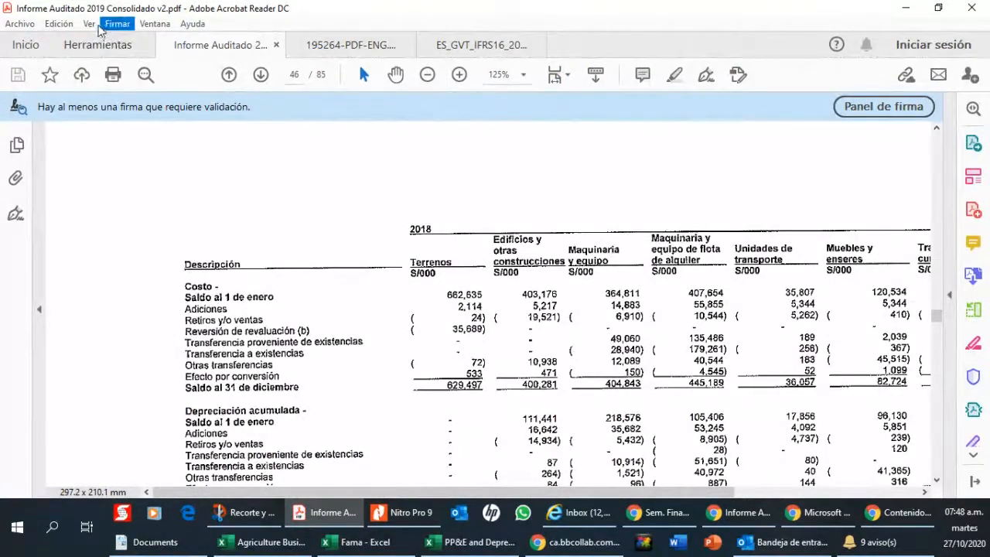
left_click(89, 24)
mouse_move(221, 48)
left_click(410, 67)
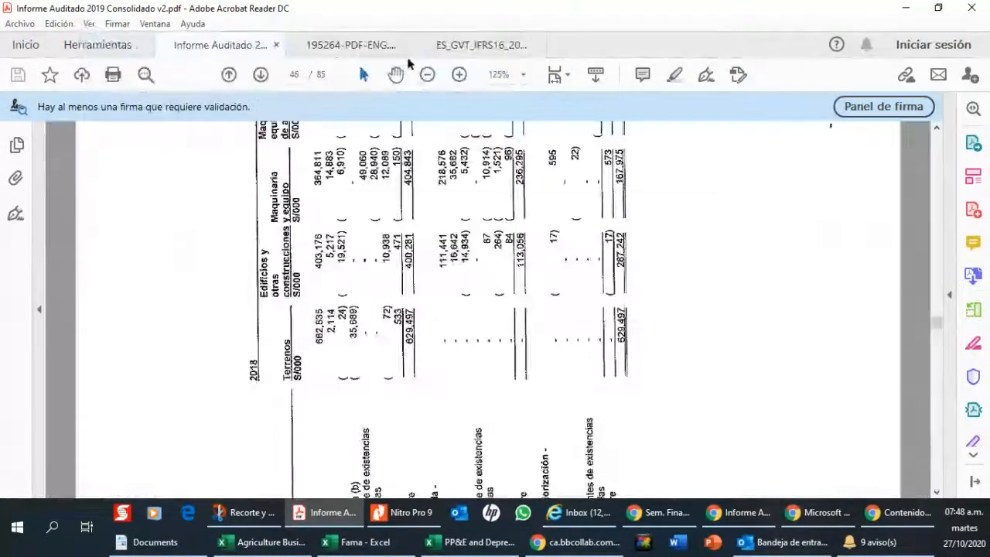
Look through the audited report from its cover page to the consolidated cash flow statement on page 9.
left_click_drag(938, 317, 938, 125)
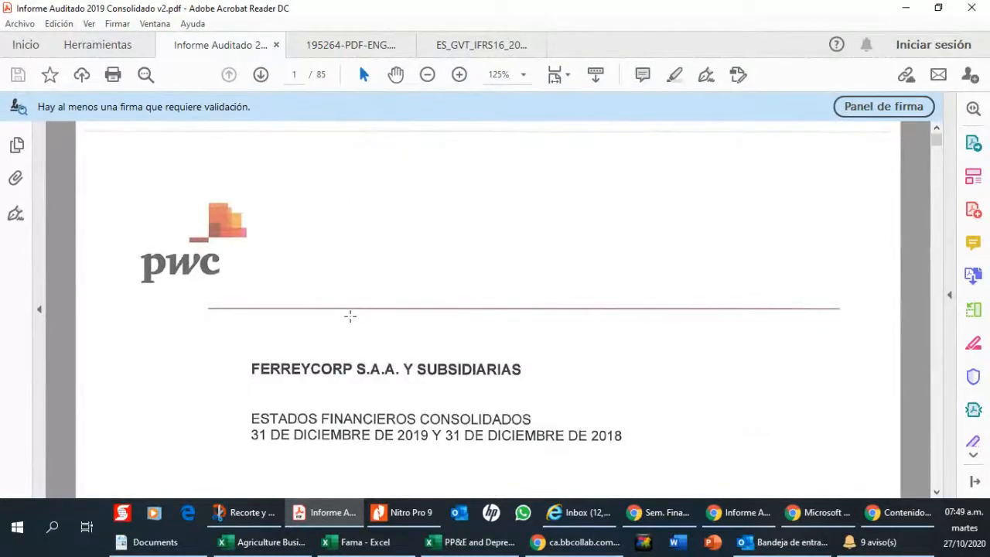
scroll(588, 265, "down", 5)
scroll(589, 264, "down", 3)
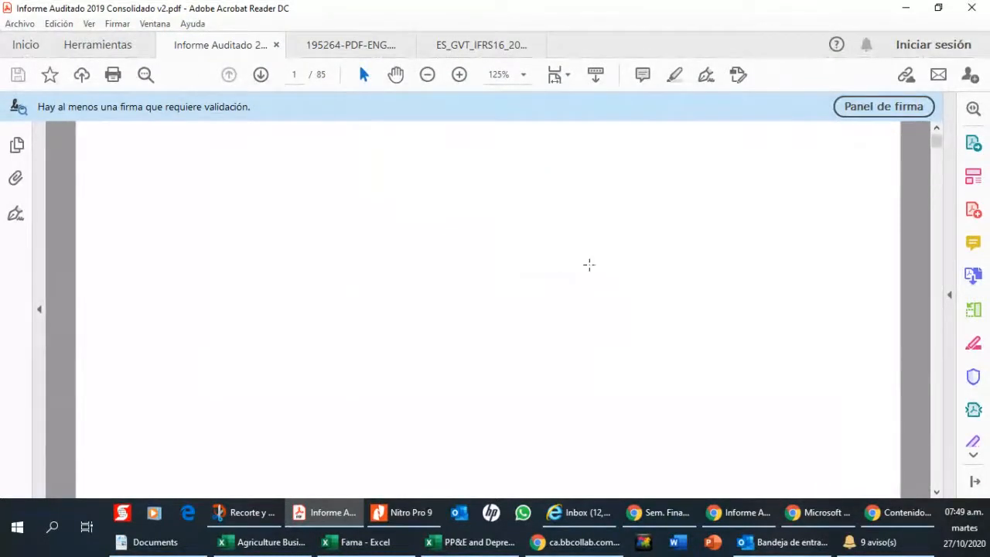
scroll(588, 264, "down", 20)
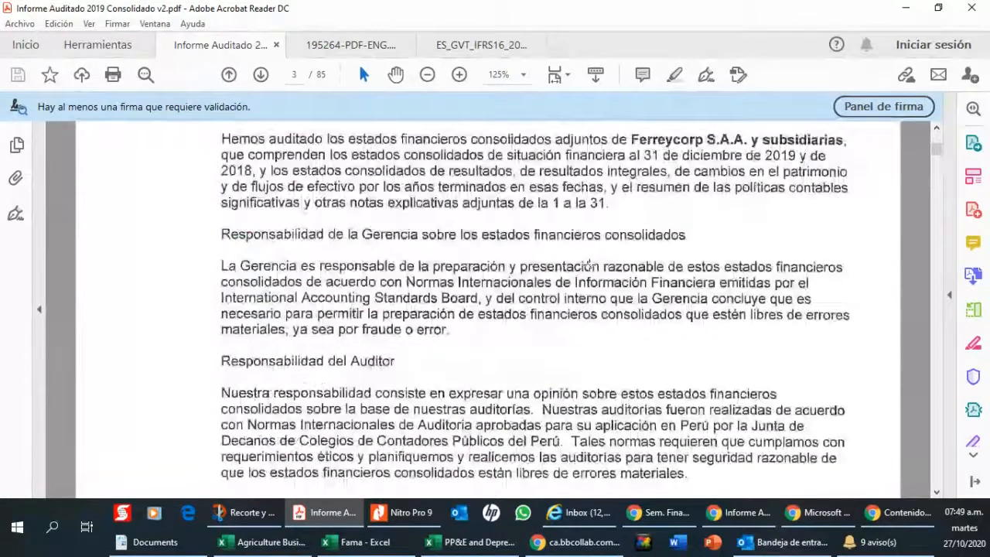
scroll(589, 264, "down", 20)
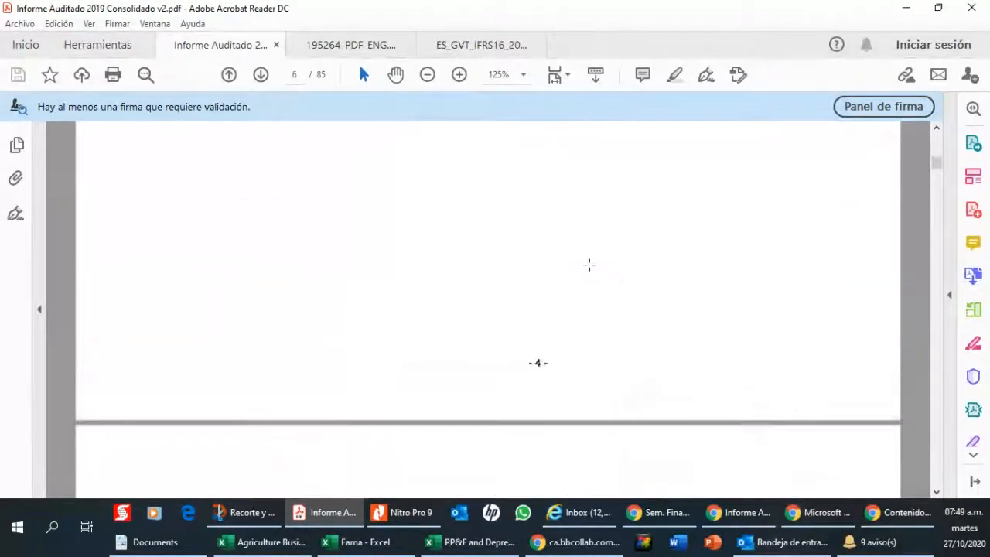
scroll(588, 265, "down", 10)
scroll(589, 265, "down", 6)
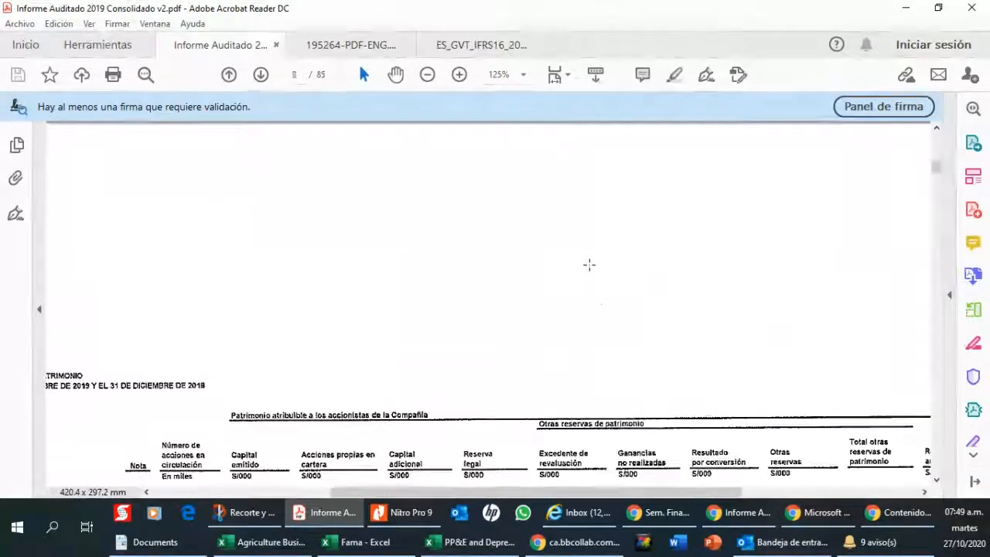
scroll(588, 265, "down", 10)
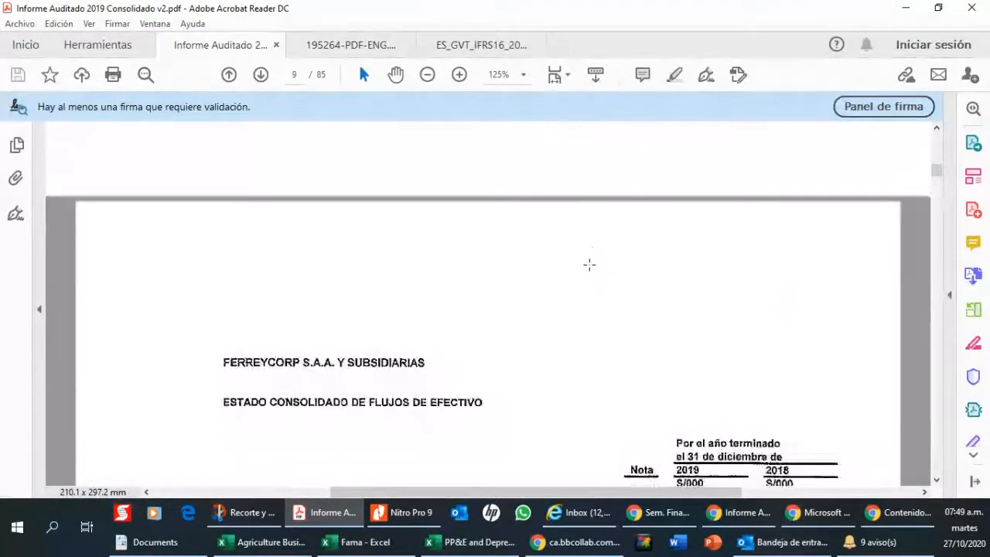
scroll(588, 264, "down", 3)
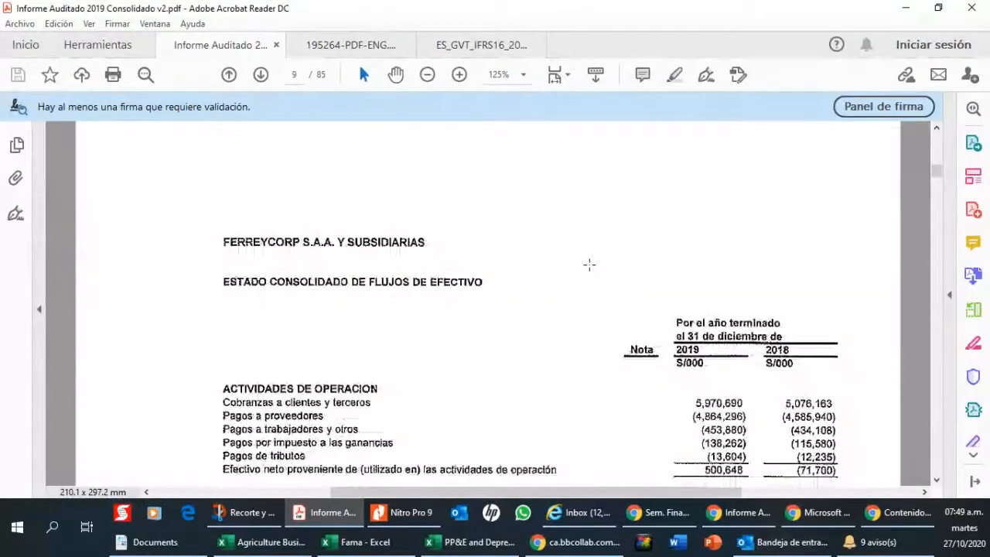
Examine the investing activities in the consolidated cash flow statement, especially the 2019 and 2018 acquisitions of property, machinery and equipment.
scroll(589, 265, "down", 5)
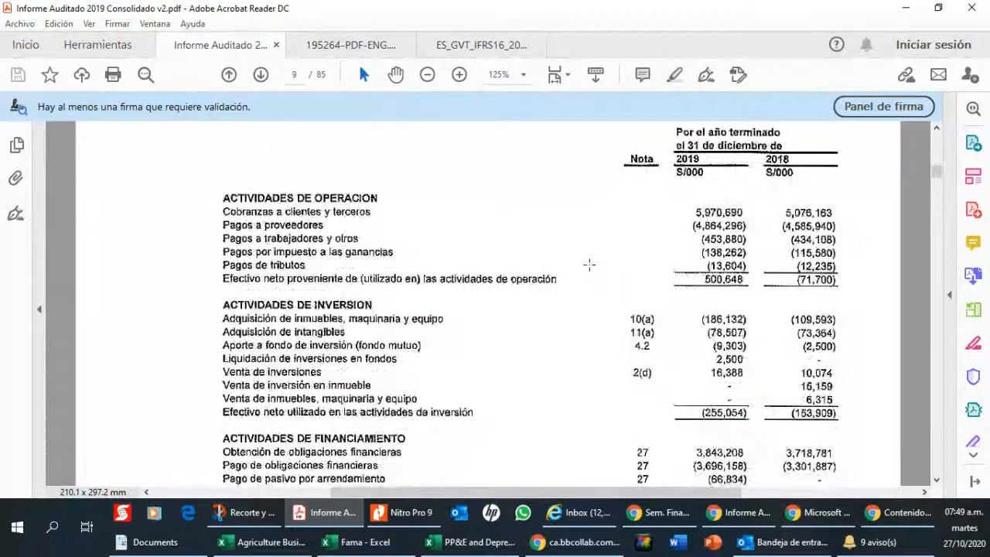
scroll(588, 265, "down", 1)
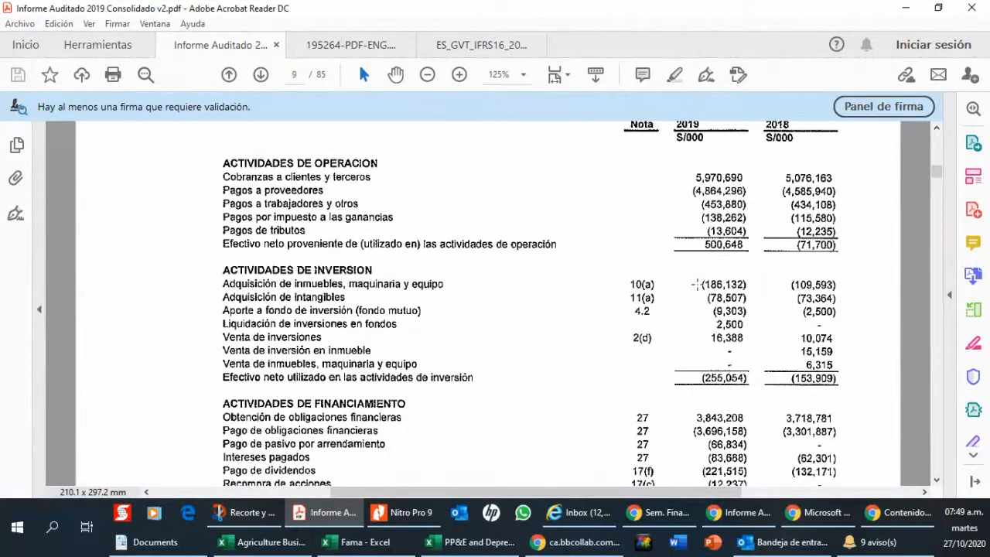
scroll(840, 267, "up", 2)
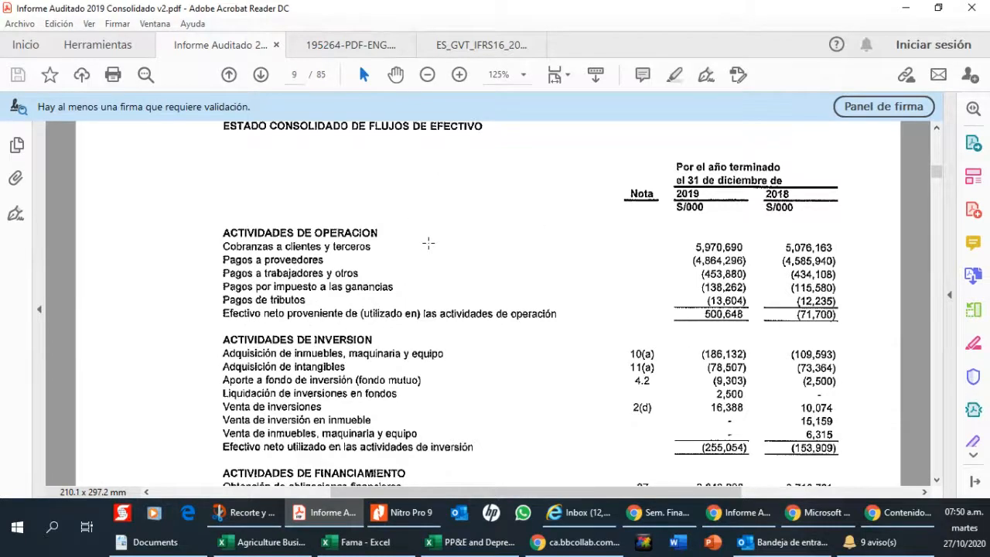
scroll(428, 243, "up", 2)
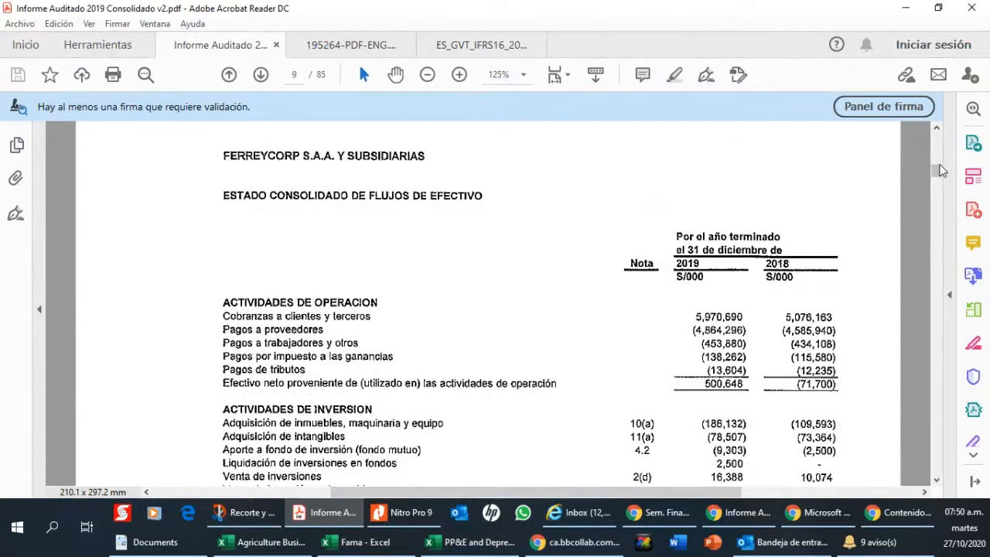
Look through the notes of the audited report for the Inmuebles, Maquinaria y Equipo table on page 45.
left_click_drag(936, 172, 938, 188)
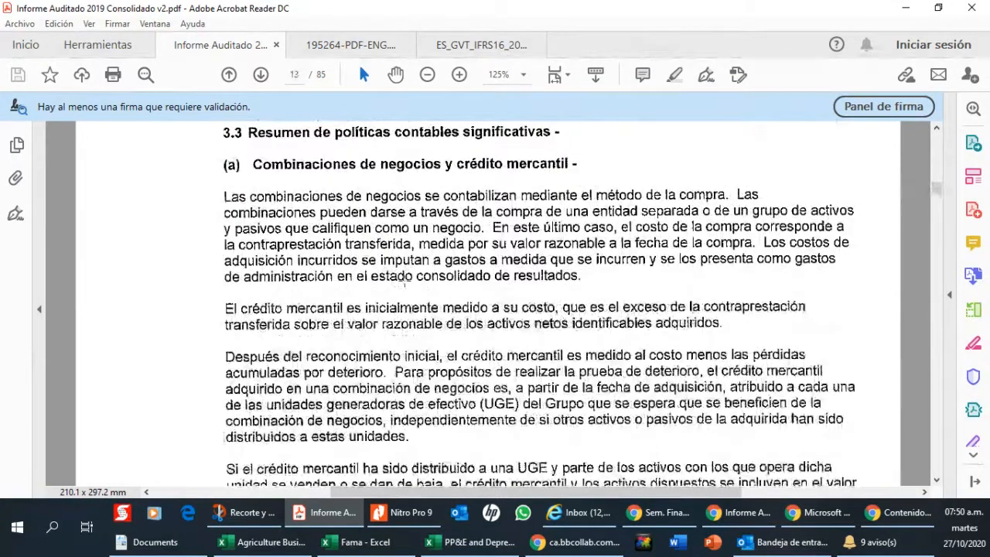
scroll(432, 271, "down", 5)
scroll(432, 271, "down", 15)
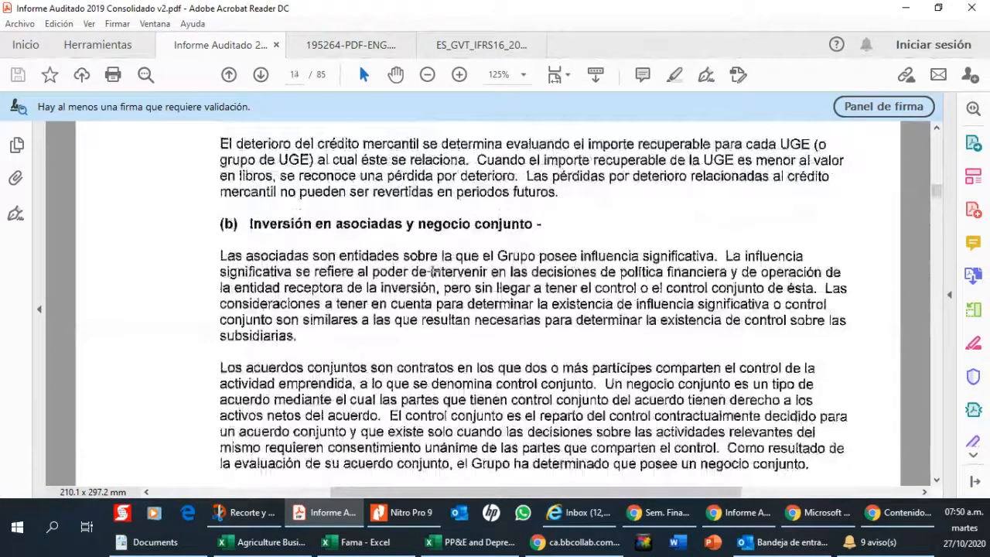
scroll(432, 271, "down", 20)
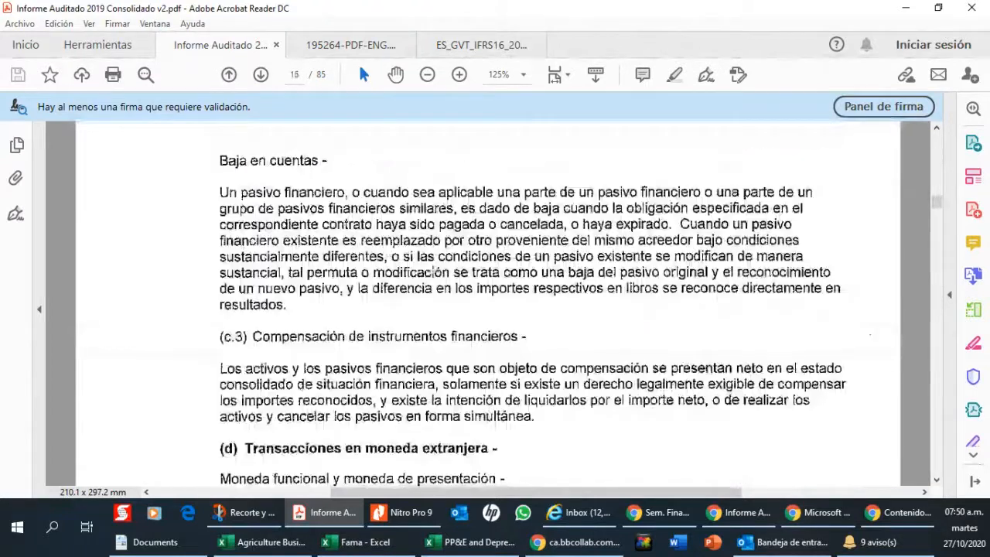
scroll(433, 270, "down", 20)
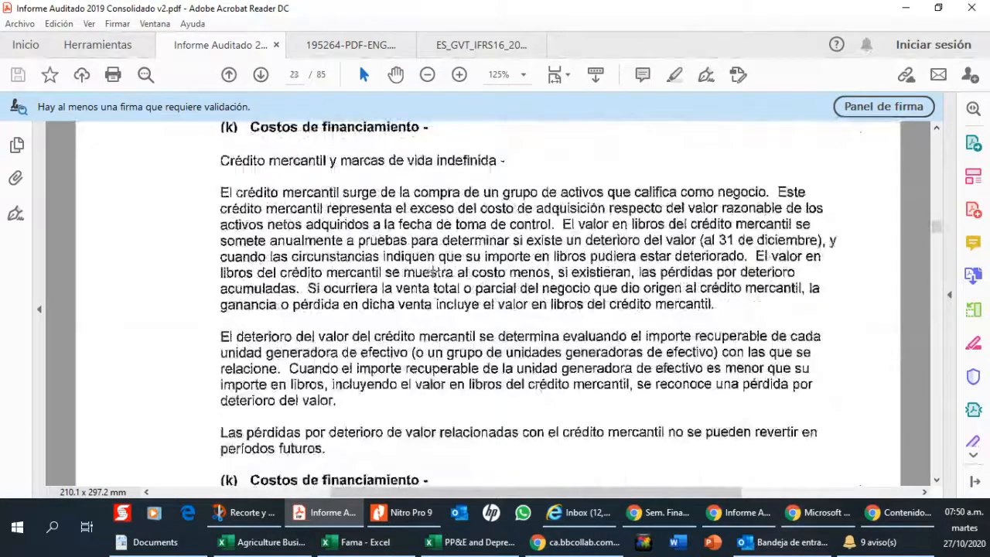
scroll(432, 271, "down", 20)
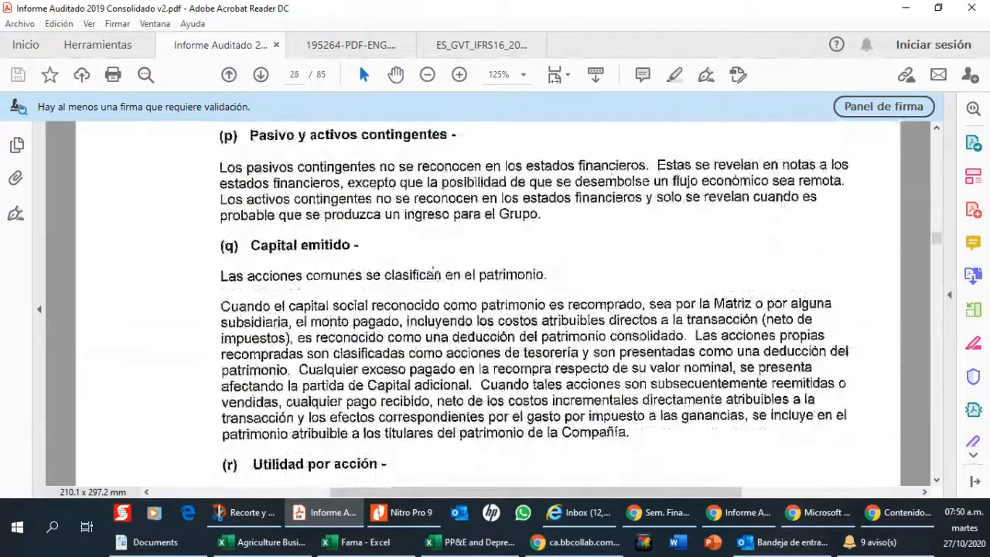
scroll(432, 271, "down", 20)
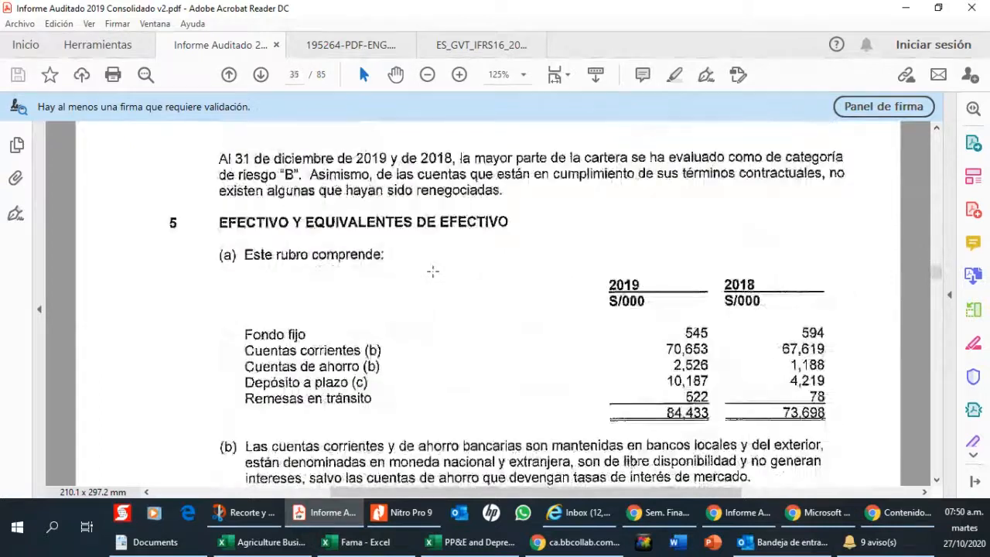
scroll(434, 270, "down", 20)
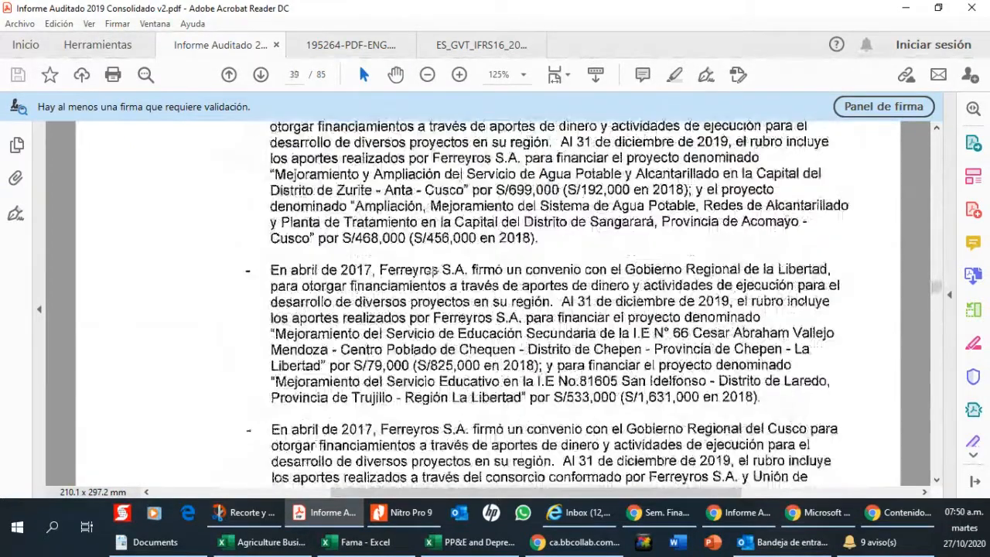
scroll(433, 269, "down", 20)
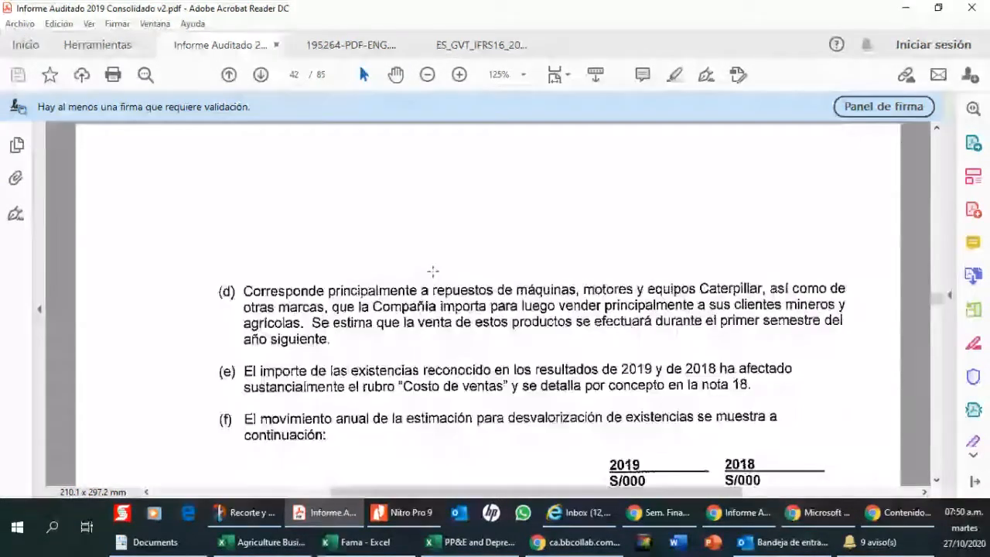
scroll(433, 271, "down", 20)
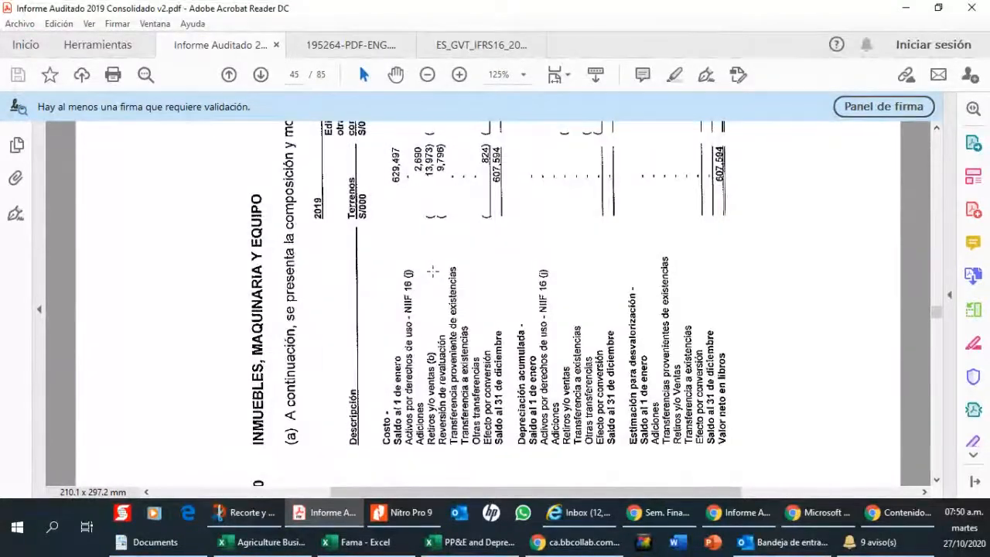
Rotate the report's page view 90° clockwise and bring the heading of note 10, Inmuebles, Maquinaria y Equipo, into view.
left_click(89, 23)
mouse_move(170, 48)
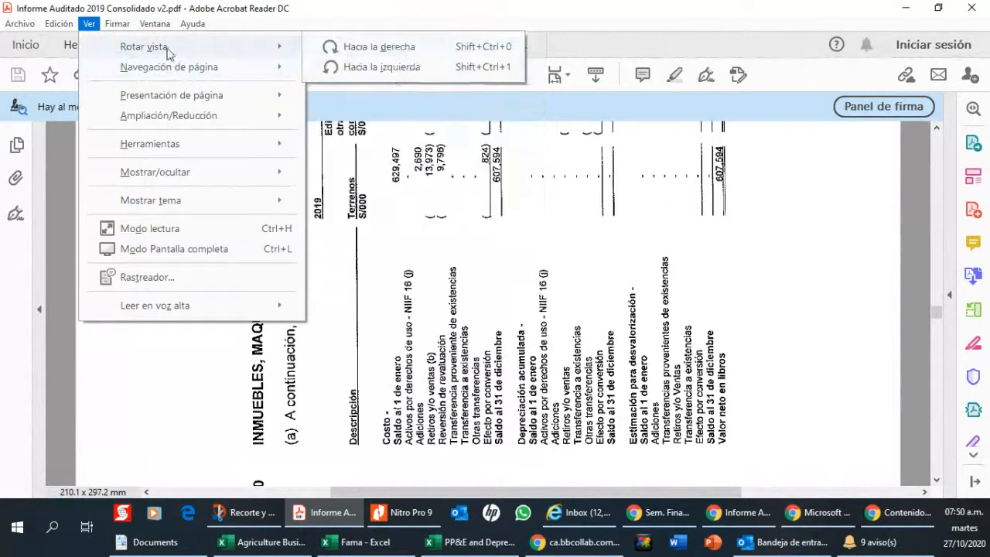
left_click(406, 48)
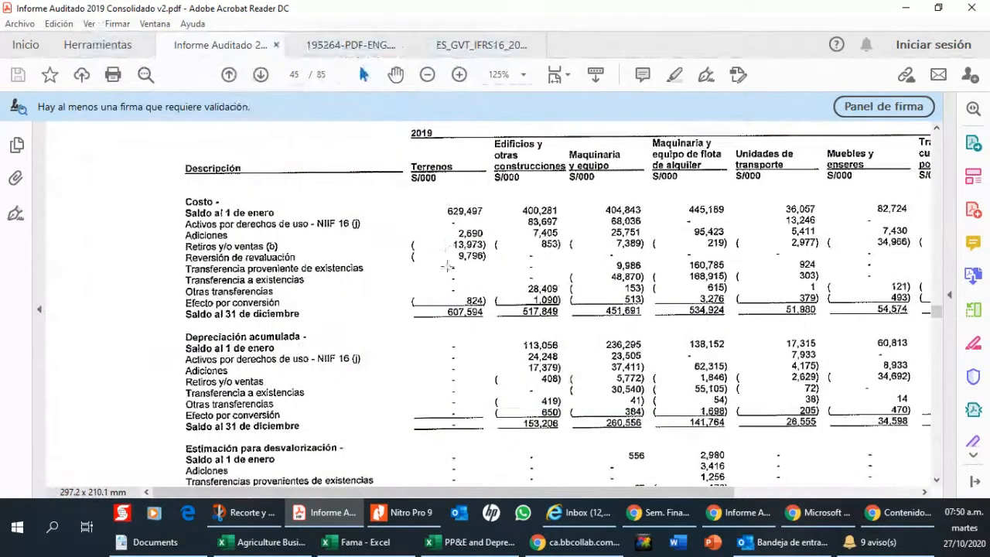
left_click(936, 128)
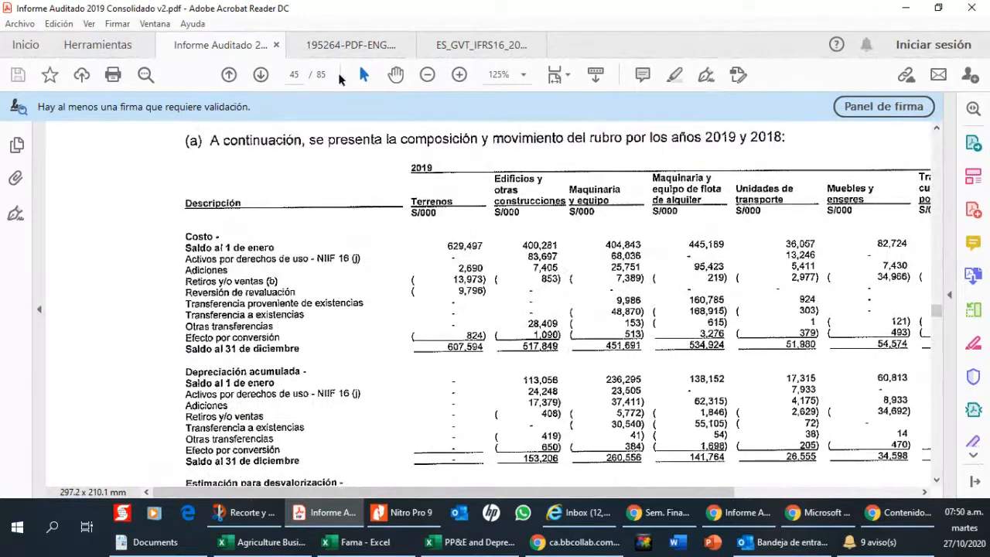
scroll(516, 414, "up", 1)
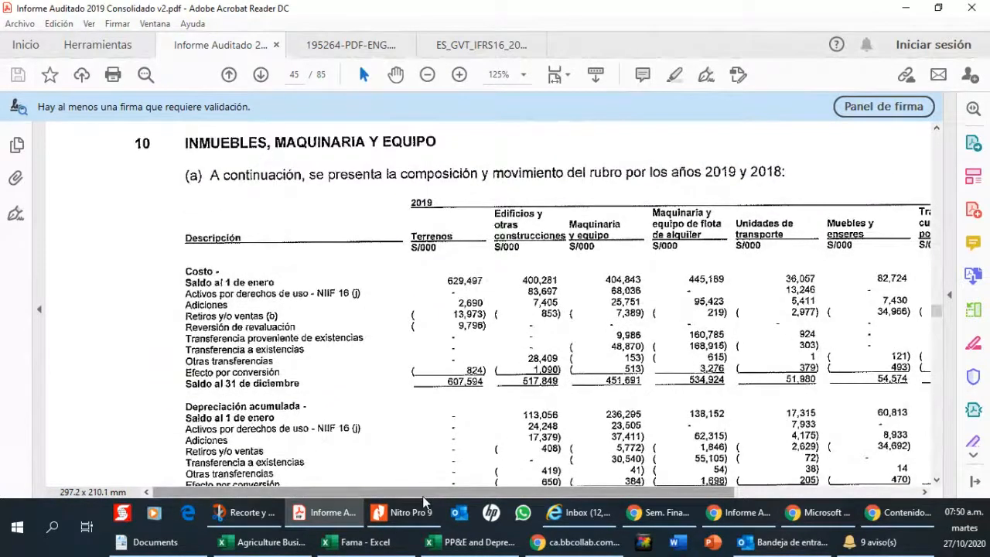
left_click_drag(424, 493, 439, 498)
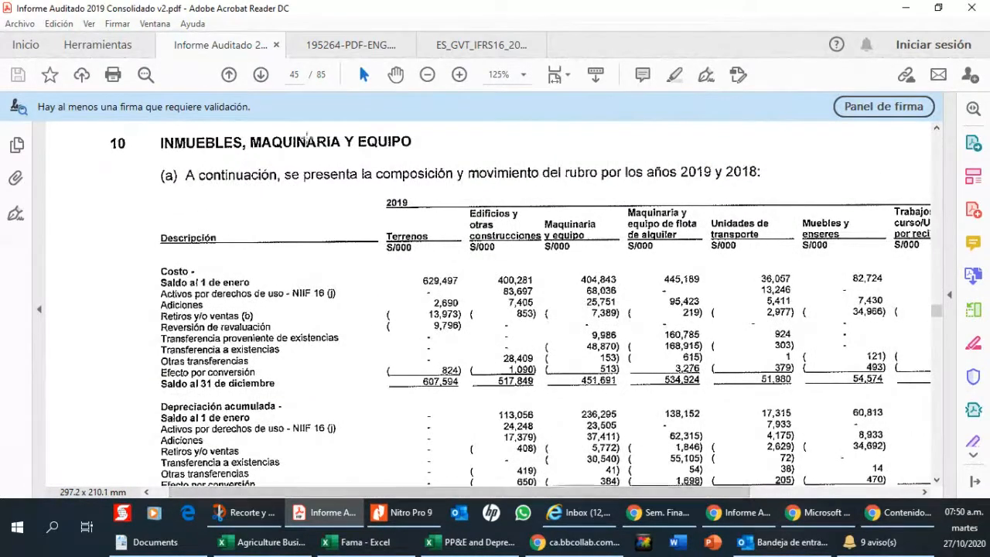
Enlarge note 10 to 200% and examine the 2019 cost movements from land across to the Total column.
mouse_move(562, 507)
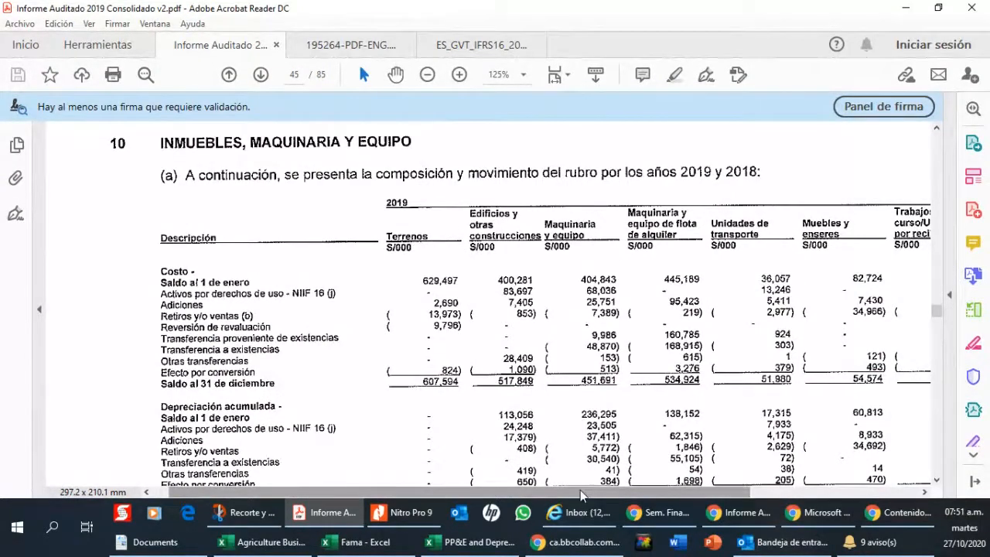
left_click_drag(580, 489, 649, 489)
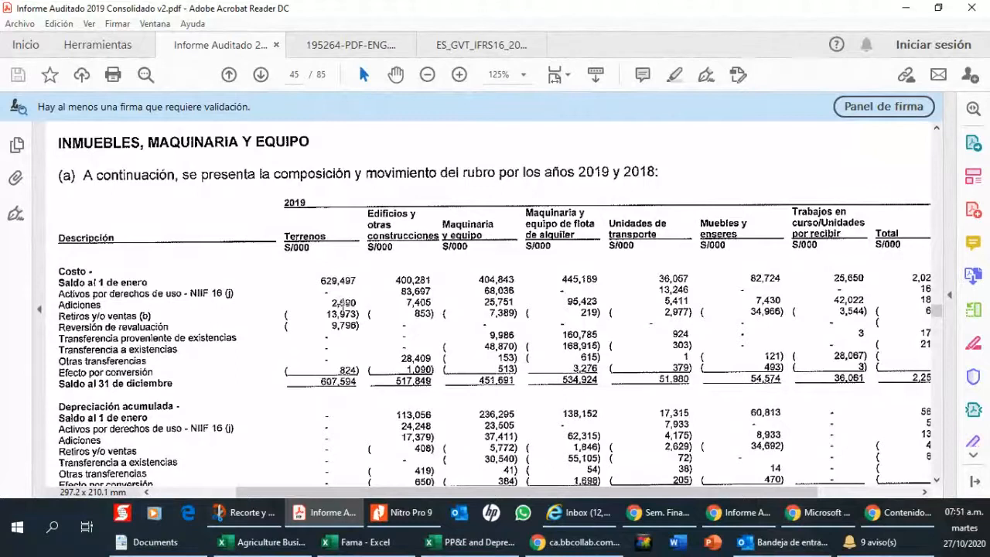
left_click(459, 77)
left_click(458, 78)
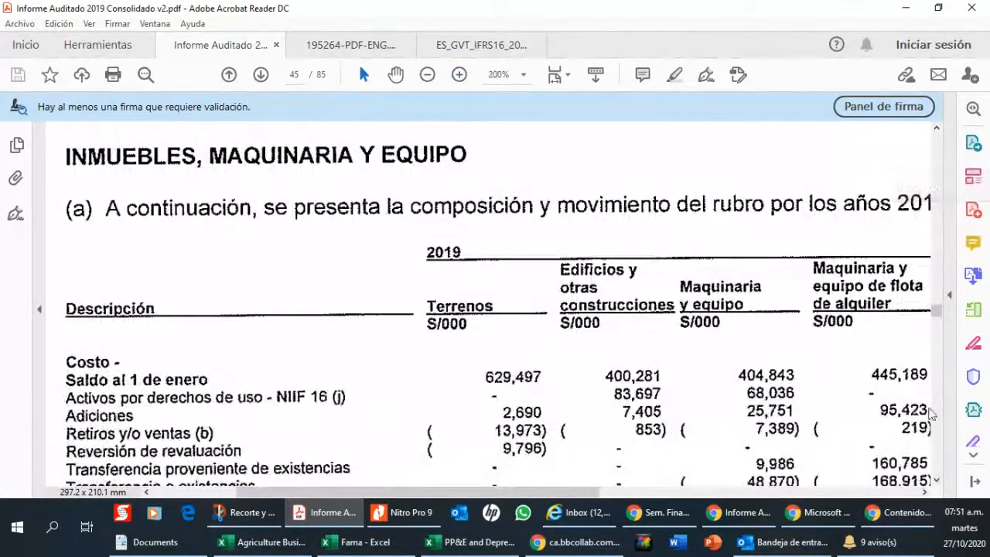
left_click(936, 480)
left_click(936, 481)
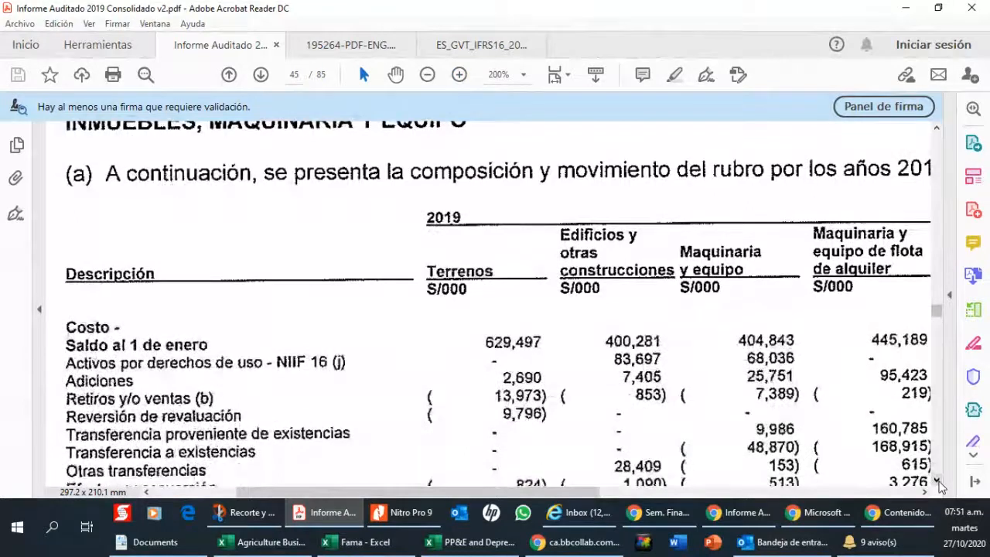
left_click(936, 481)
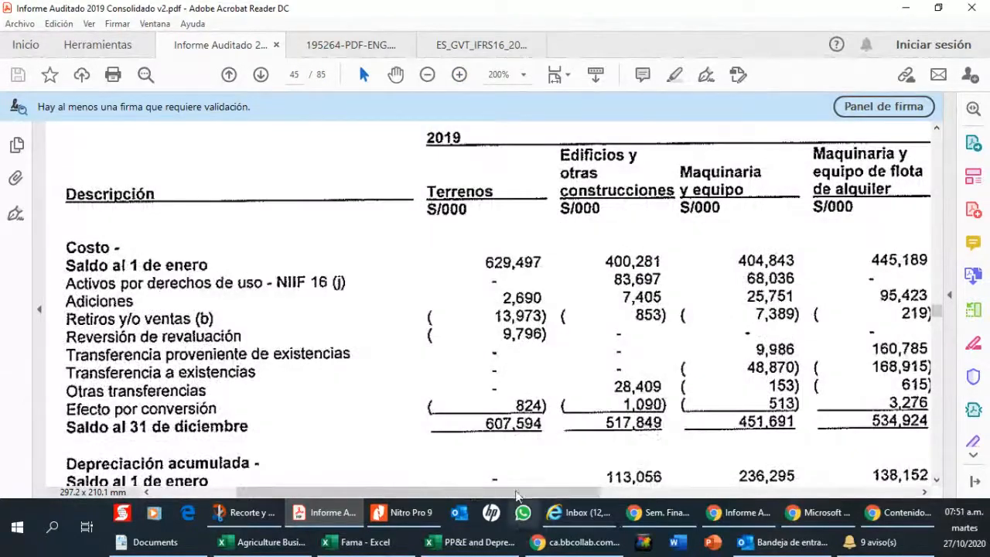
left_click_drag(458, 495, 685, 496)
left_click_drag(769, 508, 862, 502)
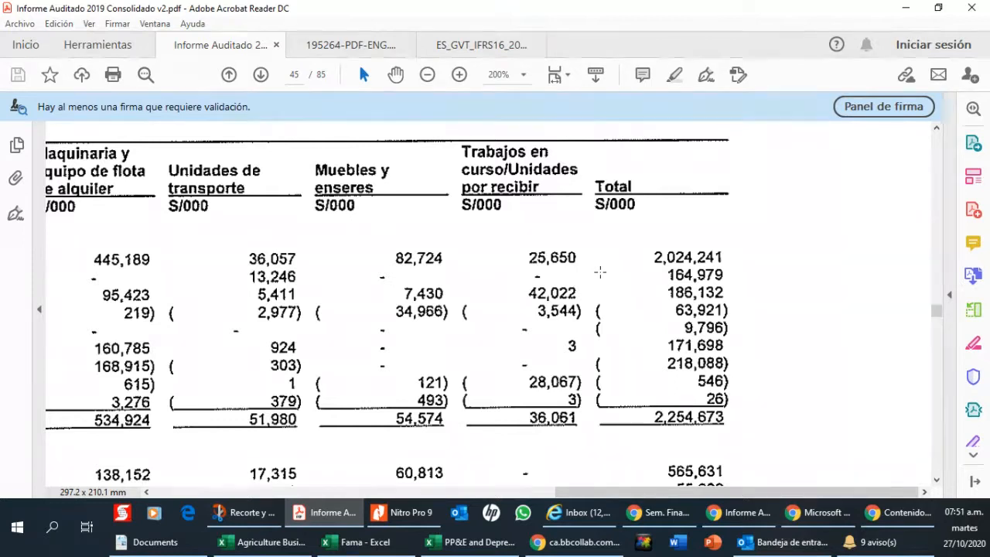
Switch to the PP&E and Depreciation workbook in Excel, enlarge the Top Down sheet to 140% and check the historical revenues and 2019 growth.
left_click(473, 546)
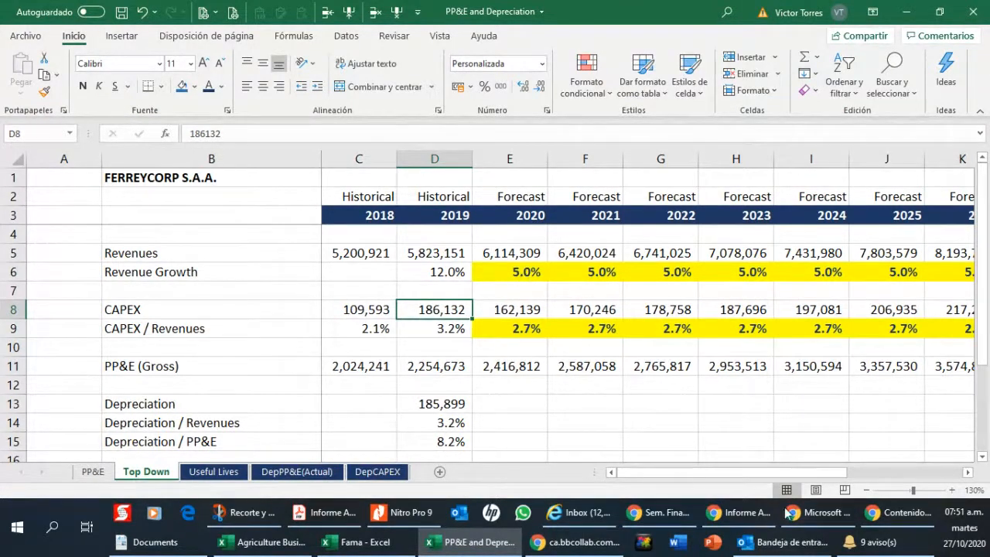
left_click(951, 490)
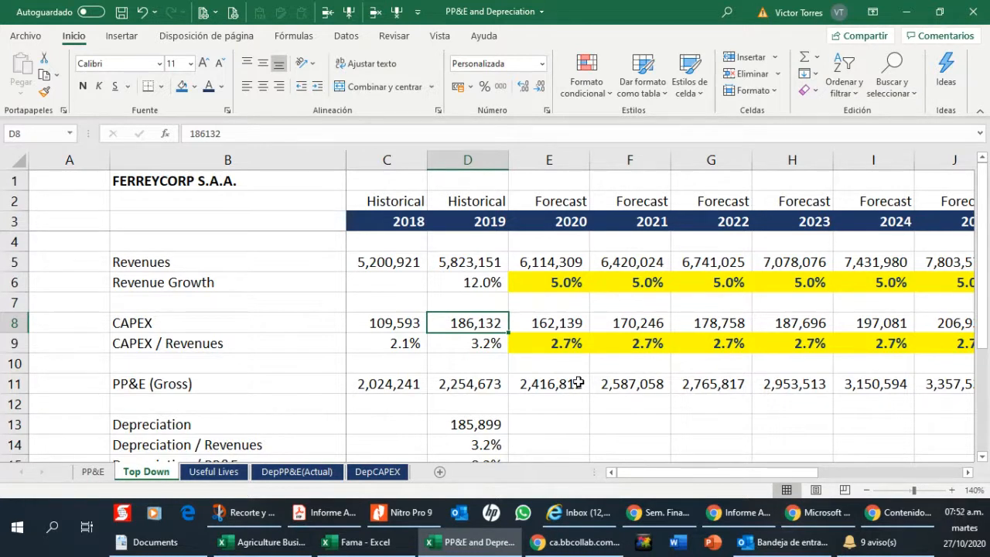
key("Up")
key("Up")
key("Up")
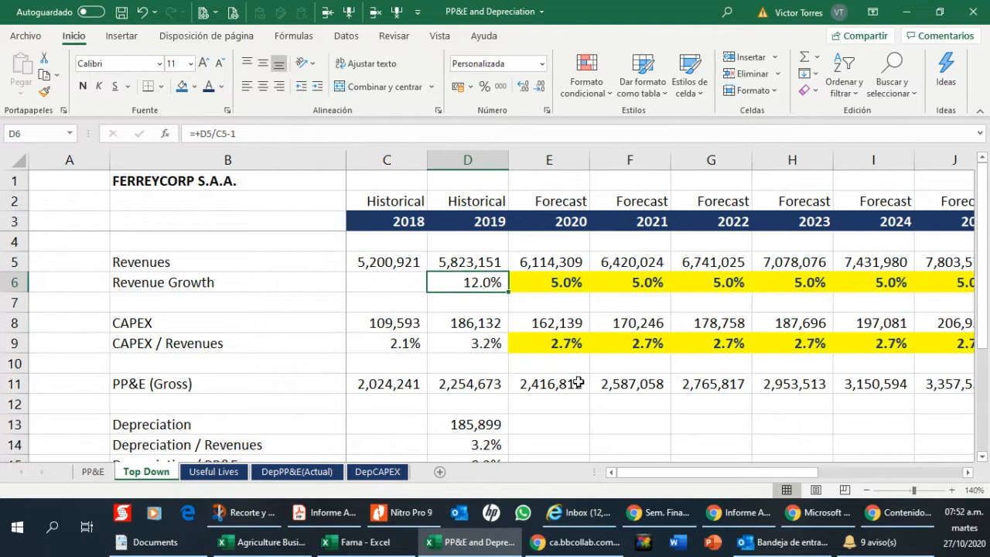
key("Left")
key("Right")
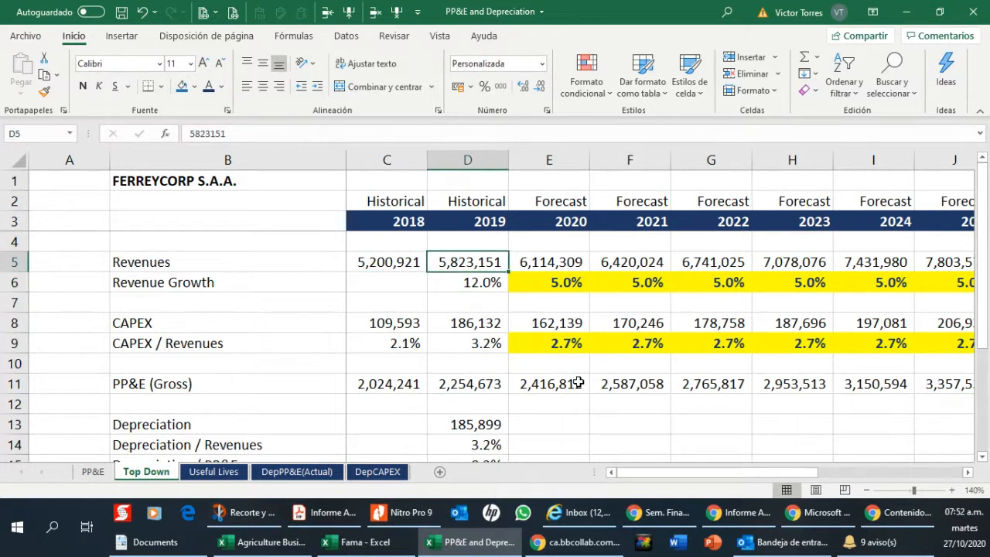
Check the 2020 revenue forecast formula and the revenue growth assumptions in row 6.
key("Right")
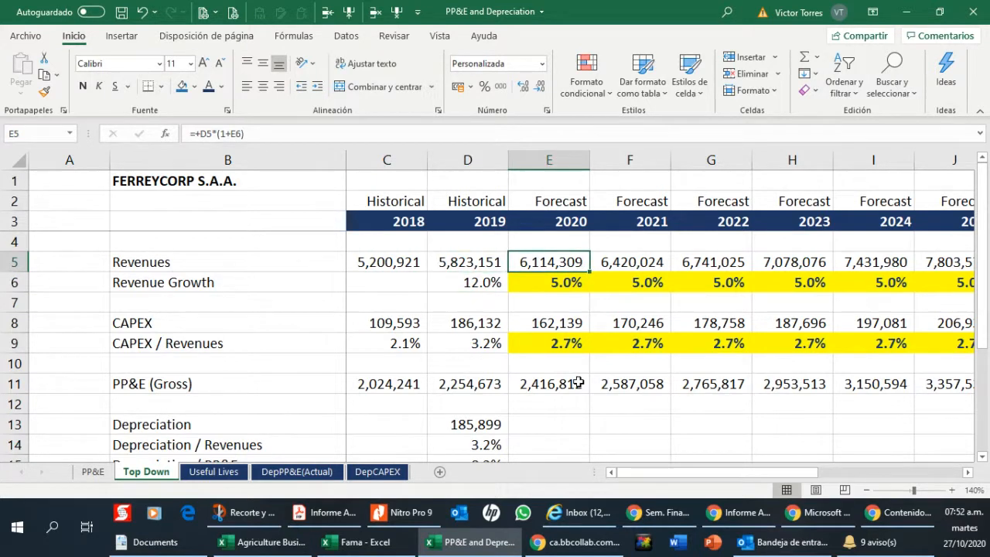
key("Down")
key("Right")
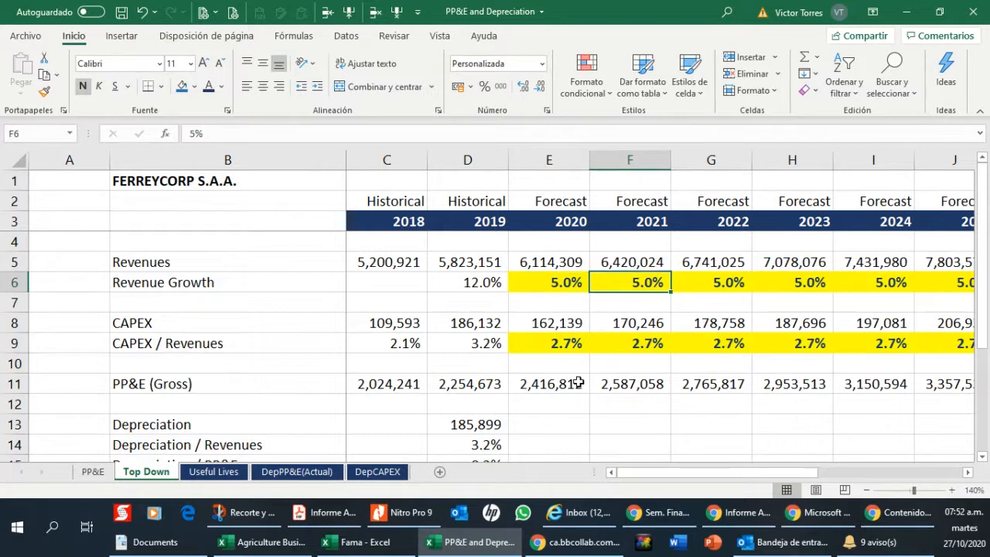
key("Up")
key("Left")
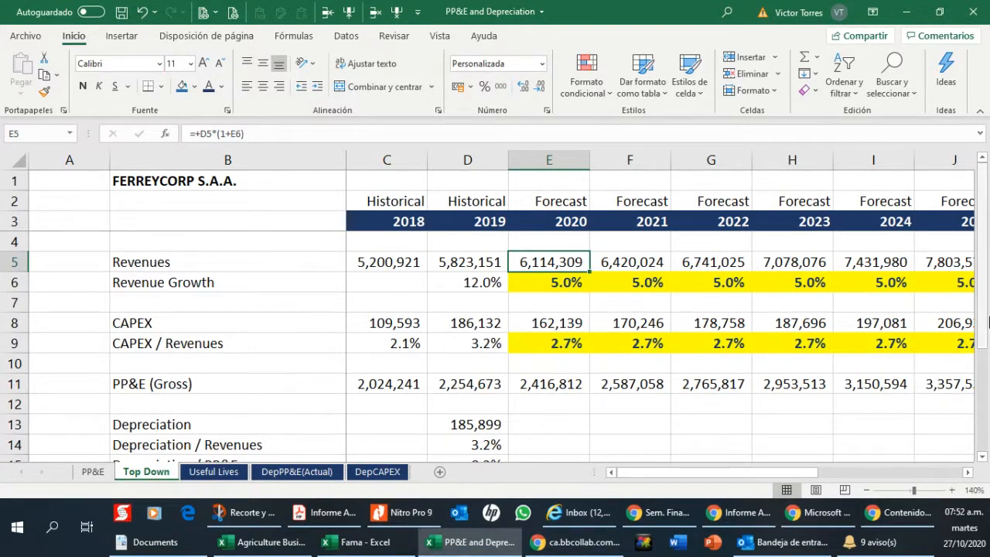
Review the forecast revenue formulas along row 5 through the last years, and return to the 2019 revenue growth cell.
key("Right")
key("Right")
key("Right")
key("Right")
key("Right")
key("Right")
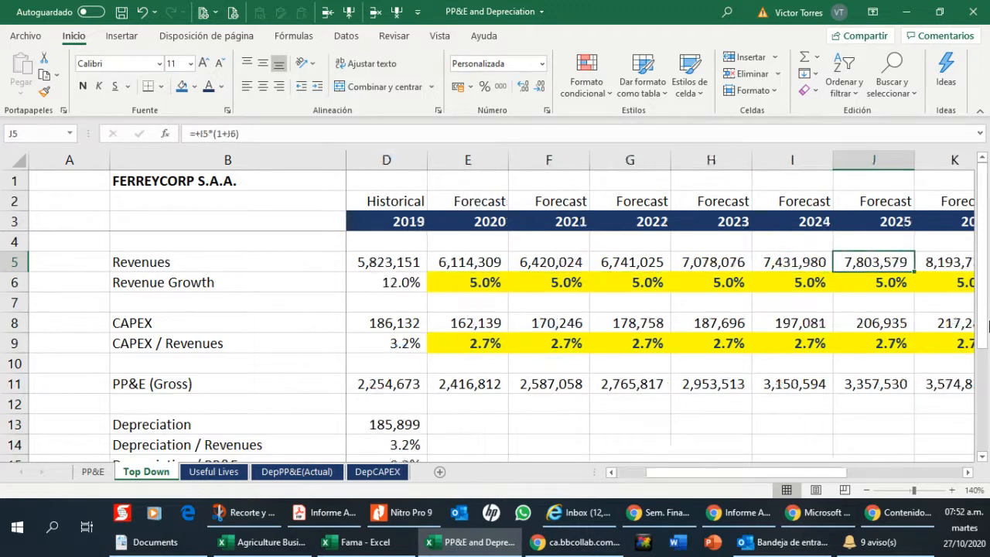
key("Right")
key("Right")
key("Right")
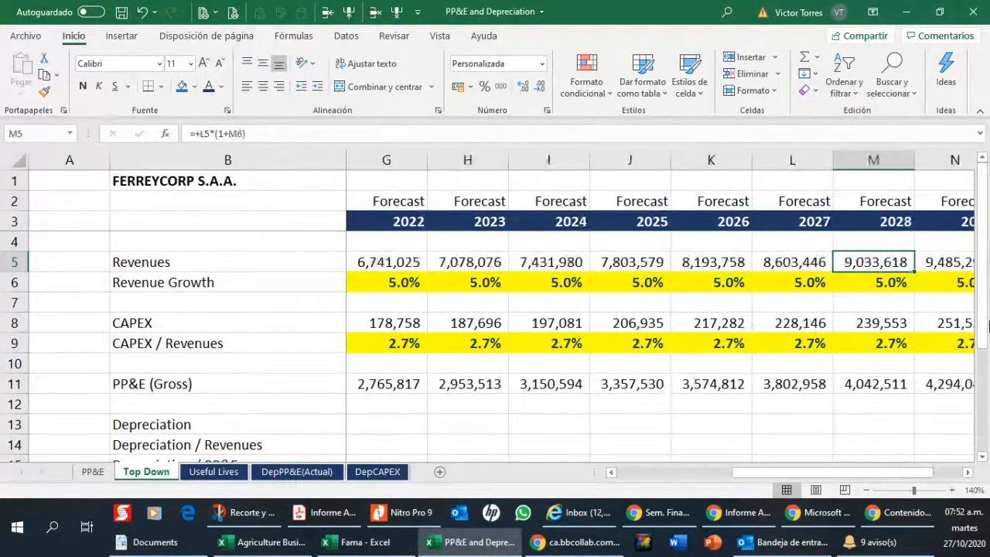
key("Left")
key("Left")
key("Left")
key("Left")
key("Left")
key("Left")
key("Left")
key("Left")
key("Left")
key("Left")
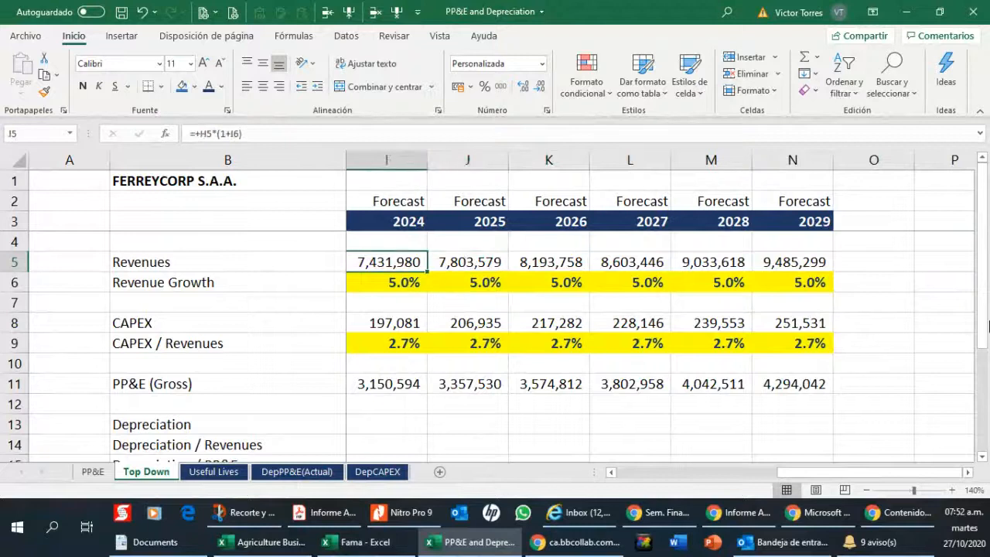
key("Right")
key("Down")
key("Left")
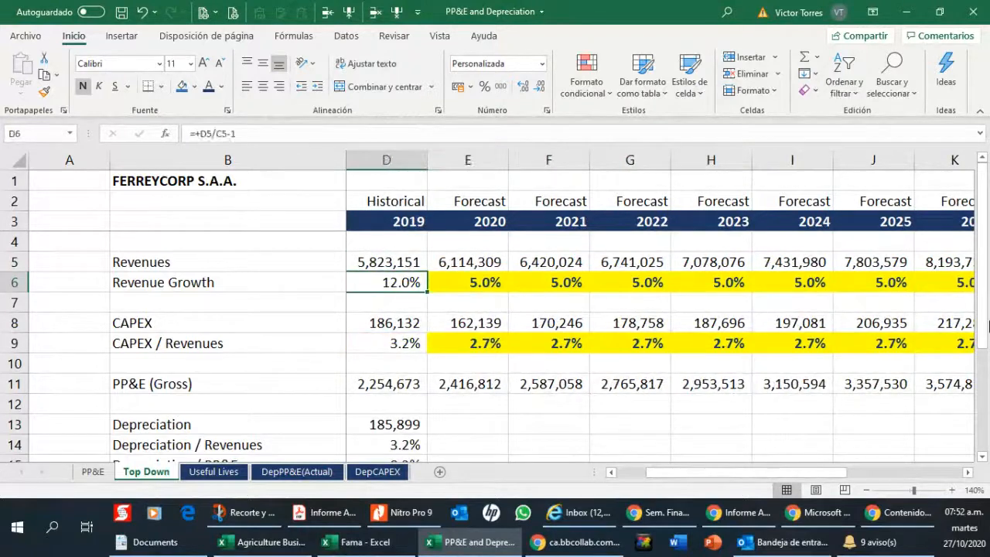
Check the 2020 revenue growth assumption and the formula behind the 2020 CAPEX / Revenues ratio.
key("Left")
key("Right")
key("Right")
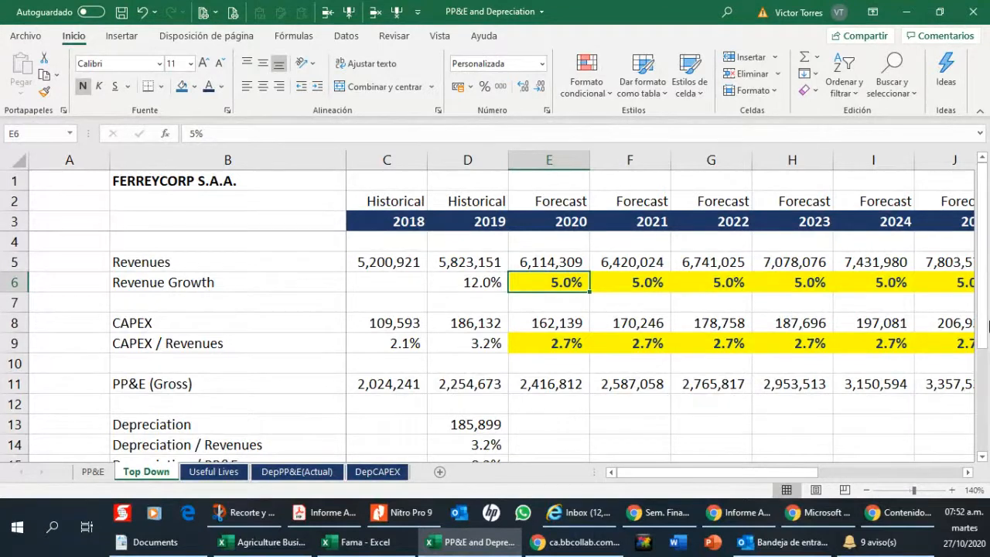
key("Down")
key("Down")
key("Down")
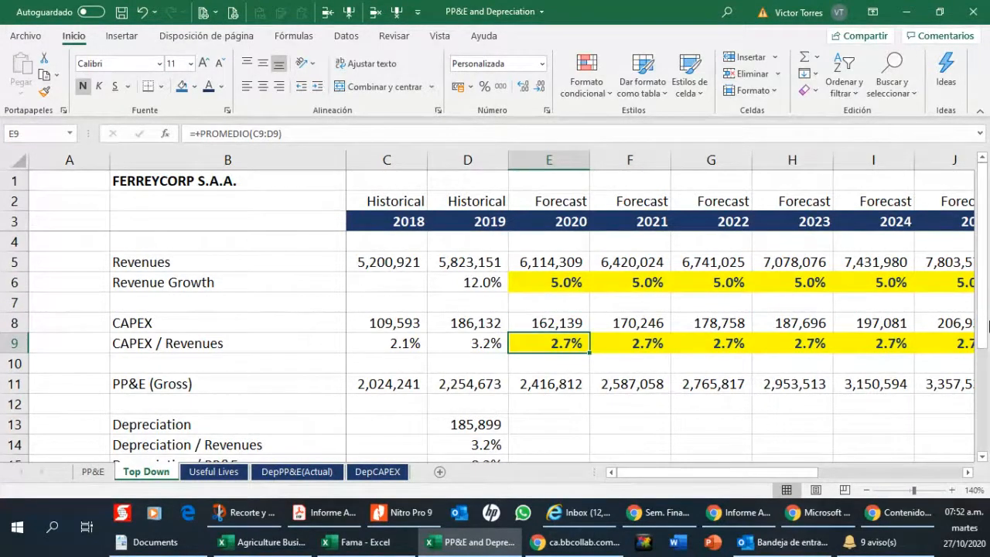
Compare the 2018 and 2019 CAPEX / Revenues formulas in row 9 with the 2020 average formula.
key("Left")
key("Left")
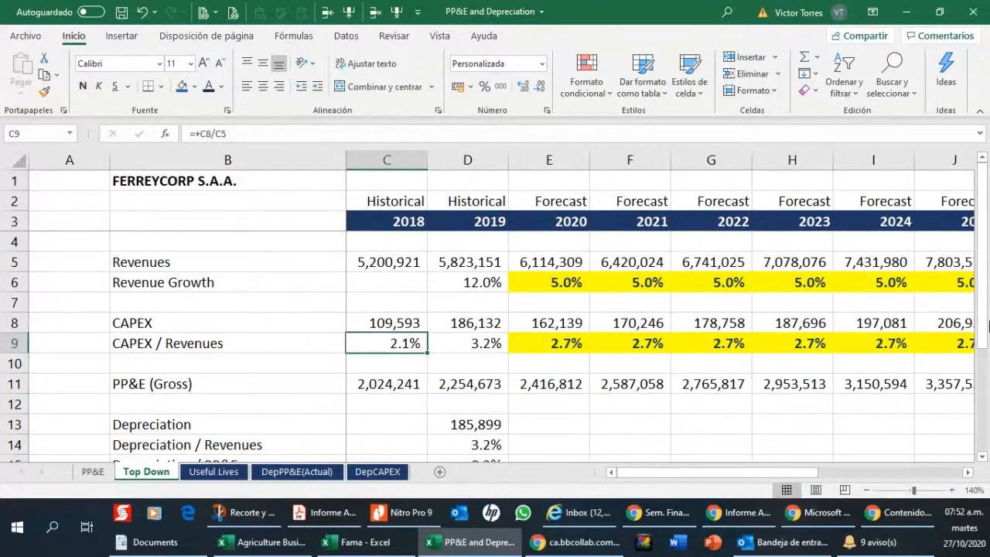
key("Right")
key("Right")
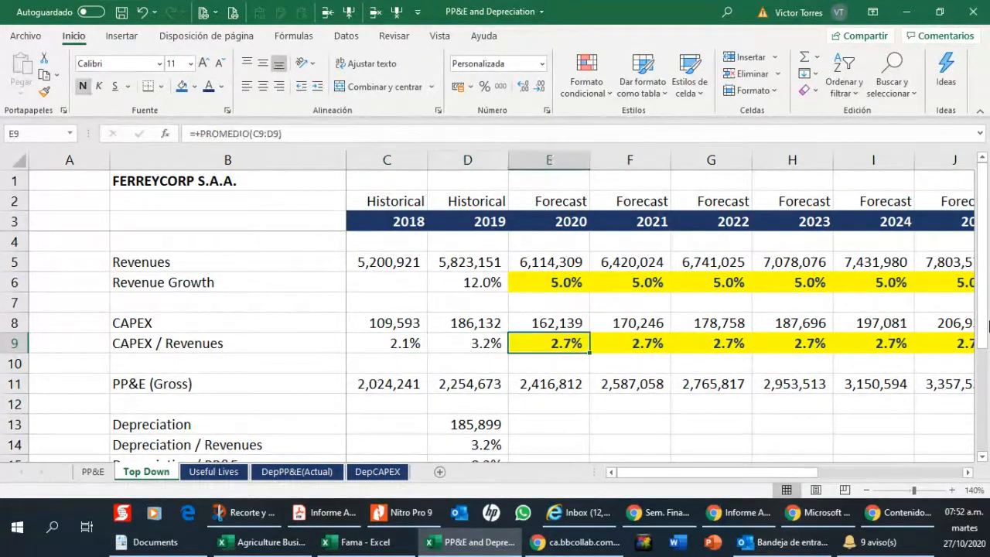
key("Left")
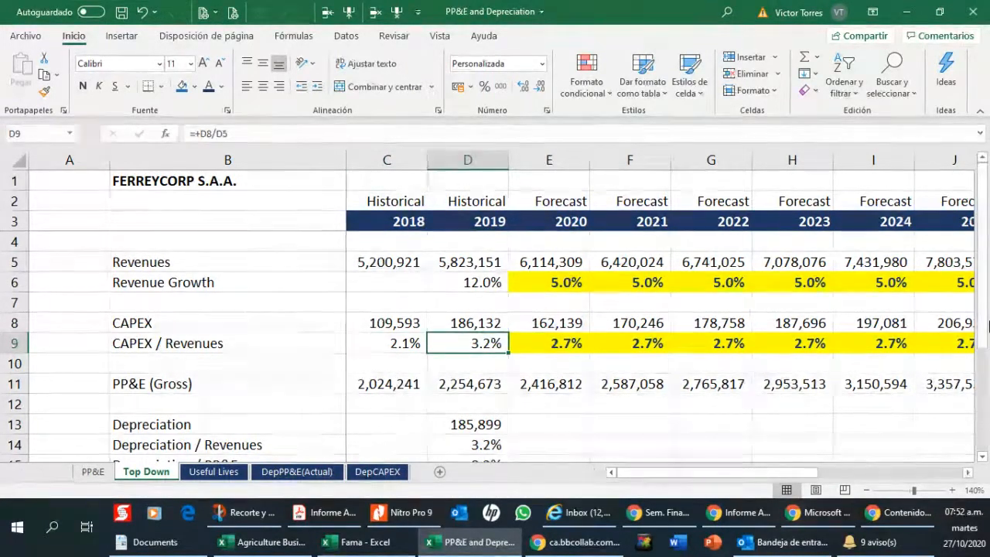
key("Left")
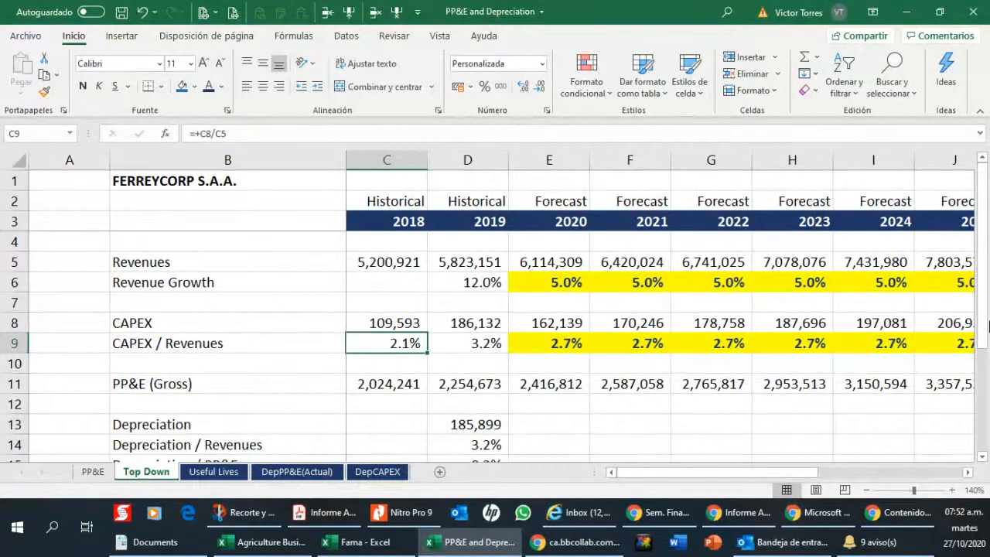
key("Right")
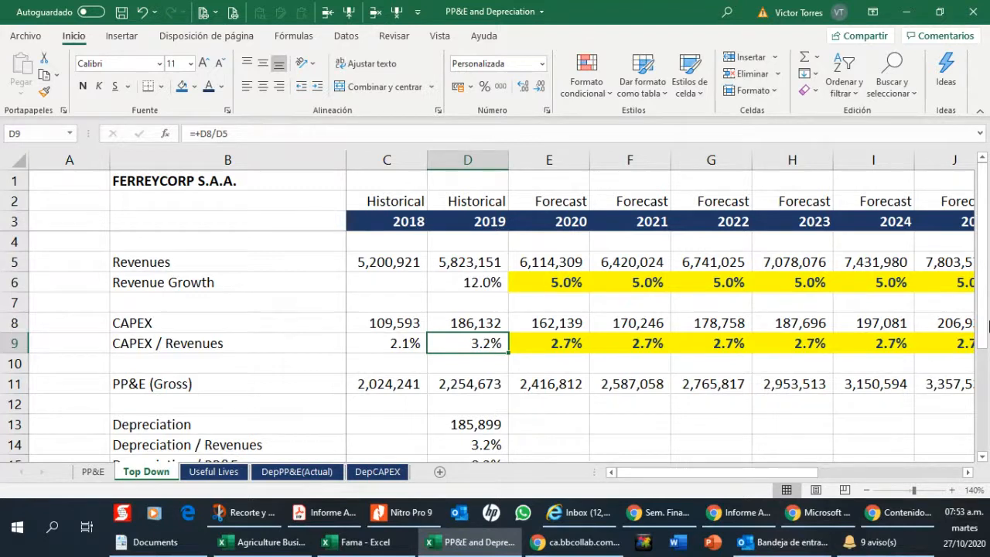
key("Right")
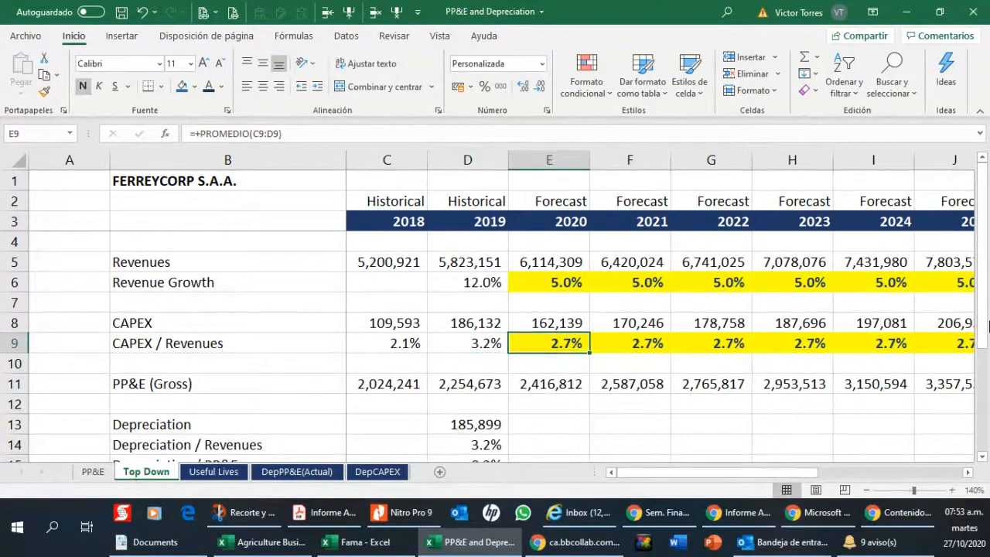
Go over the two historical CAPEX / Revenues ratios that feed the 2020 average again, ending on the 2020 assumption.
key("Left")
key("Left")
key("Right")
key("Right")
key("Left")
key("Left")
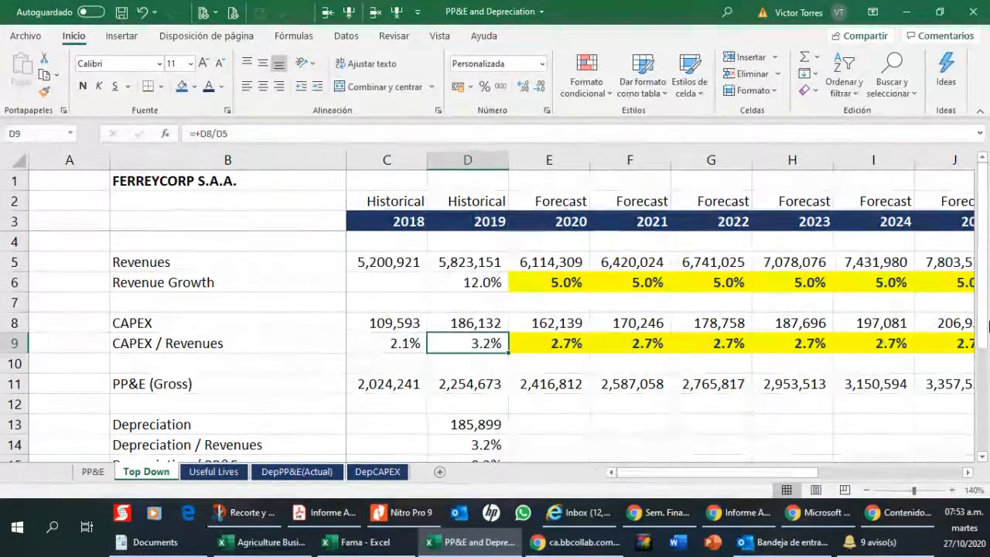
key("Right")
key("Right")
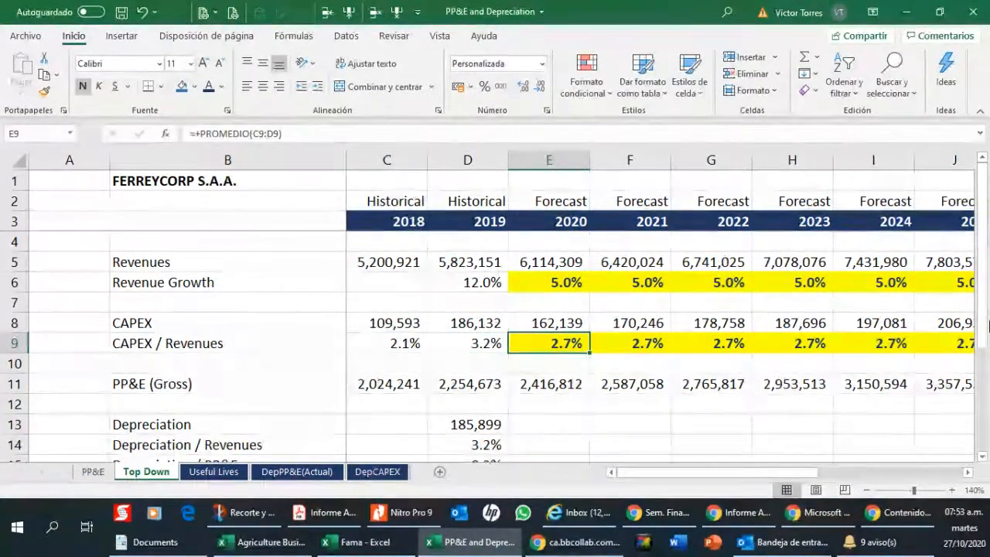
key("Left")
key("Left")
key("Right")
key("Right")
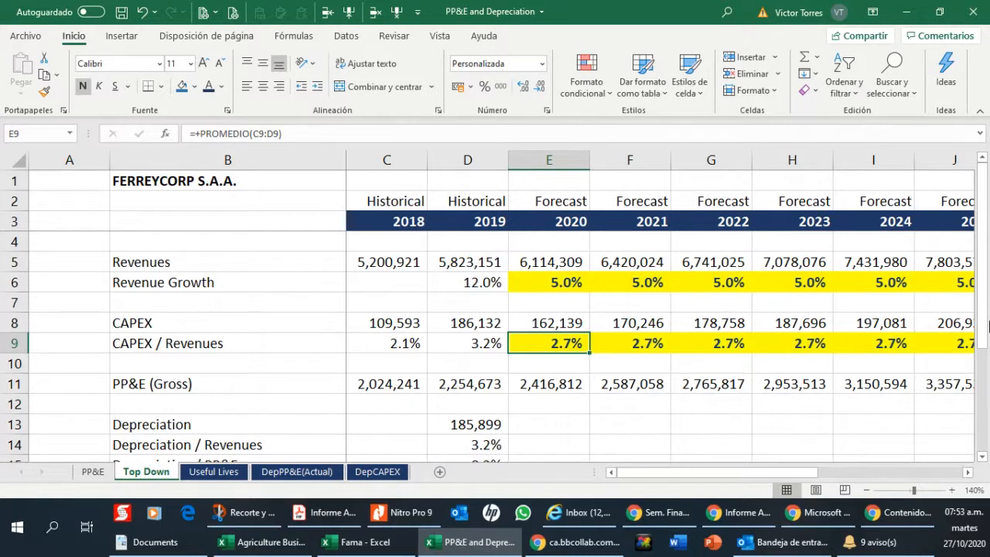
Review how the CAPEX / Revenues assumption carries along row 9 through the forecast years, and return to the first years.
key("Right")
key("Right")
key("Right")
key("Right")
key("Right")
key("Right")
key("Right")
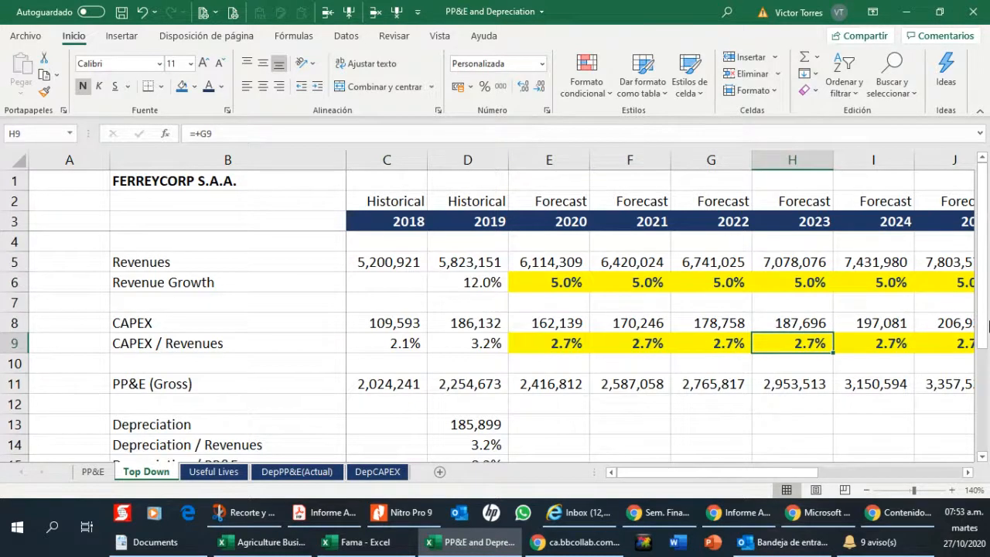
key("Left")
key("Left")
key("Left")
key("Left")
key("Left")
key("Left")
key("Left")
key("Left")
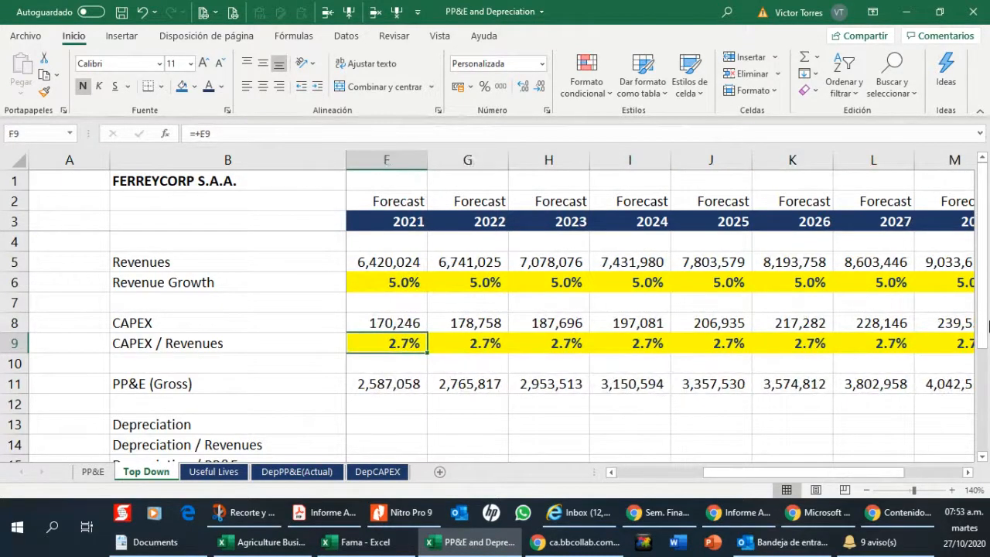
Review the forecast CAPEX formulas along row 8 through the later years, and return to the 2020 CAPEX cell.
key("Right")
key("Up")
key("Right")
key("Right")
key("Right")
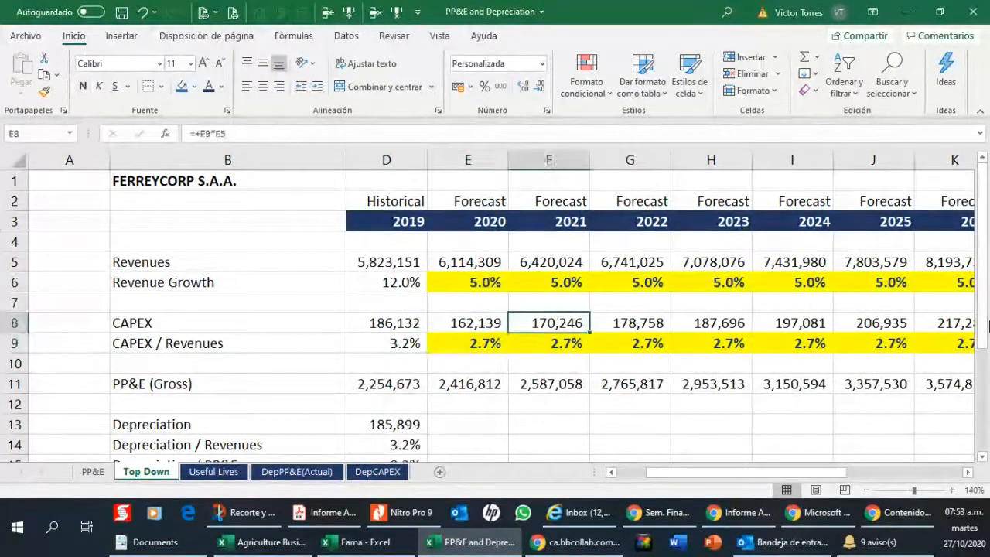
key("Right")
key("Right")
key("Right")
key("Right")
key("Right")
key("Right")
key("Right")
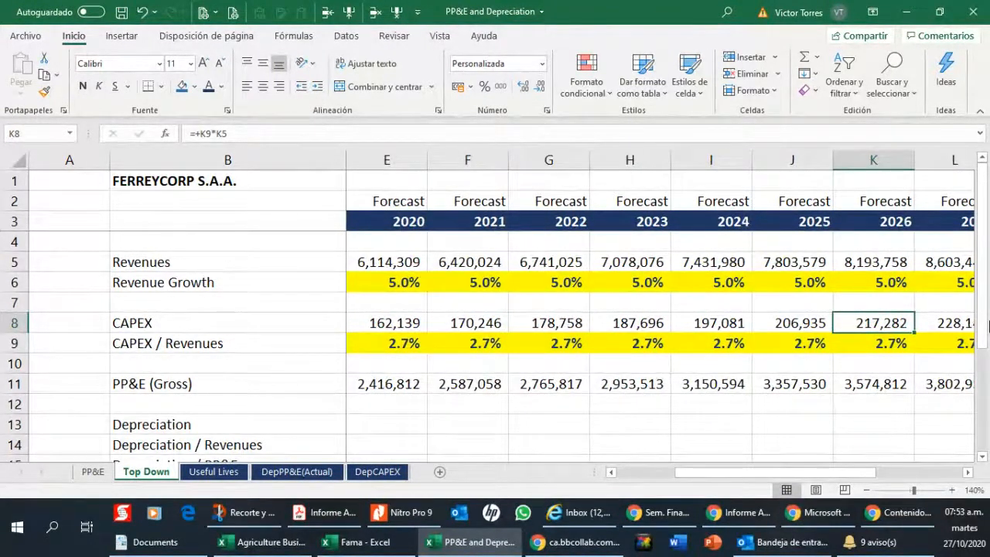
key("Left")
key("Left")
key("Left")
key("Left")
key("Left")
key("Left")
key("Left")
key("Left")
key("Left")
key("Left")
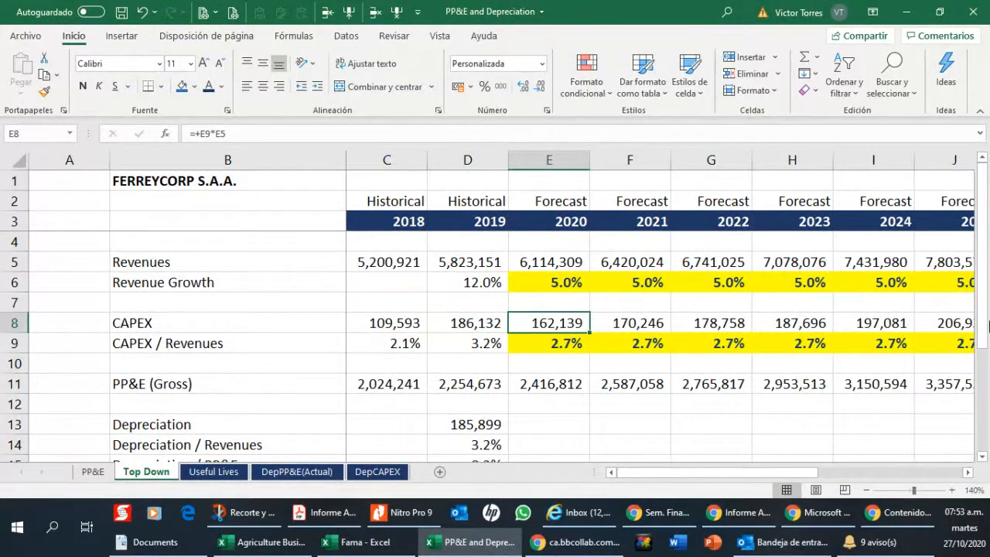
Check the 2020 gross PP&E formula, follow the row 11 formulas across the forecast years and return to 2019.
key("Down")
key("Down")
key("Down")
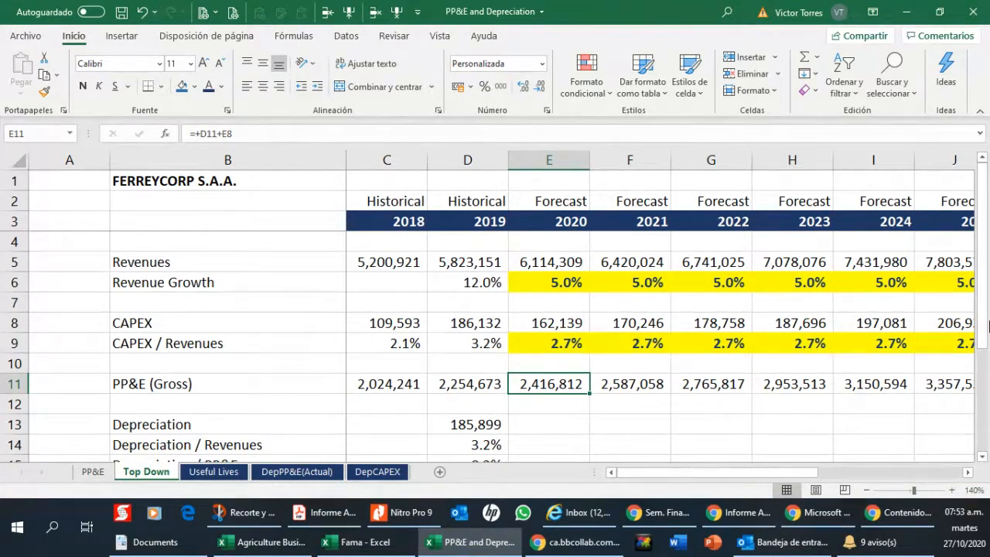
key("Right")
key("Right")
key("Right")
key("Right")
key("Right")
key("Right")
key("Right")
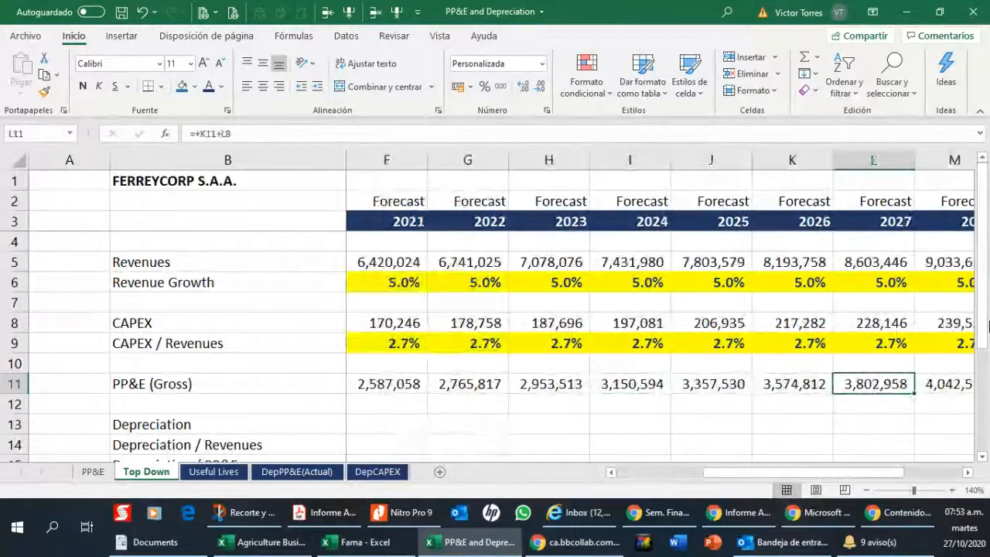
key("Left")
key("Left")
key("Left")
key("Left")
key("Left")
key("Left")
key("Left")
key("Left")
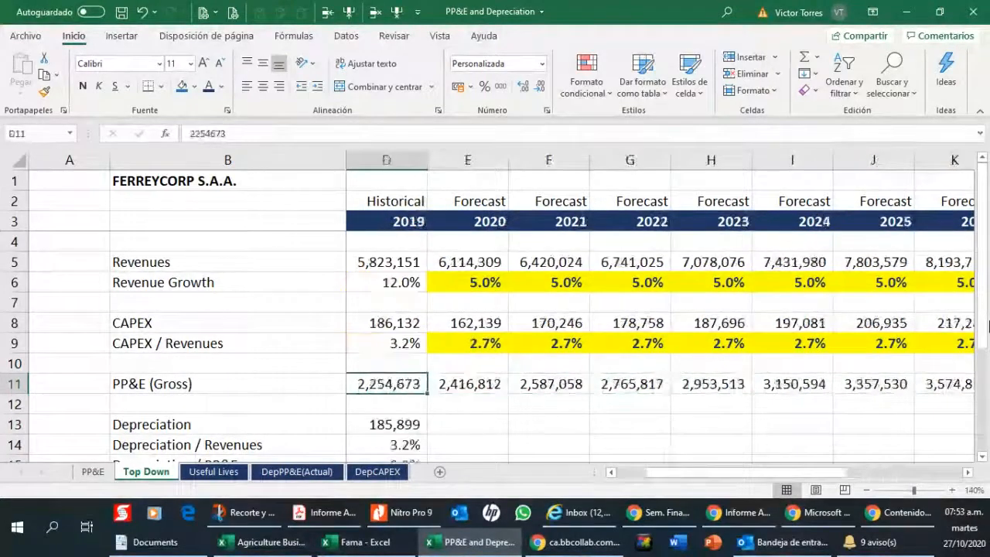
Start from the historical gross PP&E figures, follow row 11 through the forecast years again and return to the start of the row.
key("Left")
key("Right")
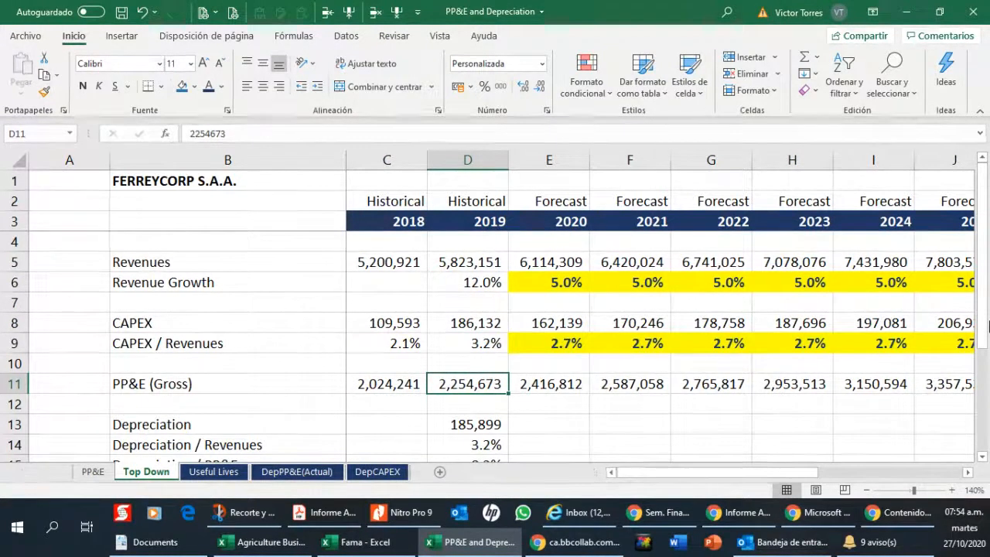
key("Right")
key("Right")
key("Right")
key("Right")
key("Right")
key("Right")
key("Right")
key("Right")
key("Right")
key("Right")
key("Right")
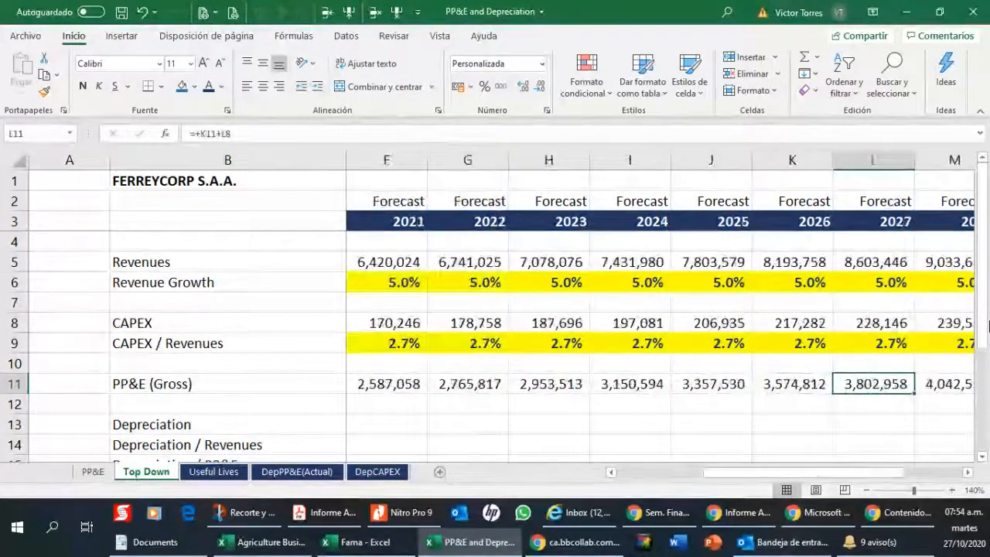
key("Left")
key("Left")
key("Left")
key("Left")
key("ctrl+Left")
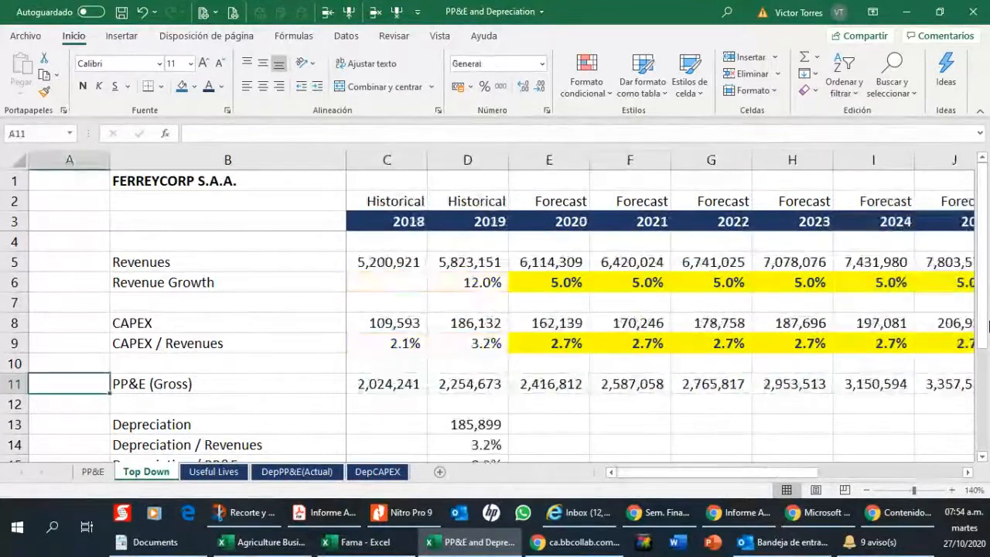
Examine the 2019 depreciation and the formulas for its ratios to revenues and to PP&E.
key("Right")
key("Right")
key("Right")
key("Down")
key("Down")
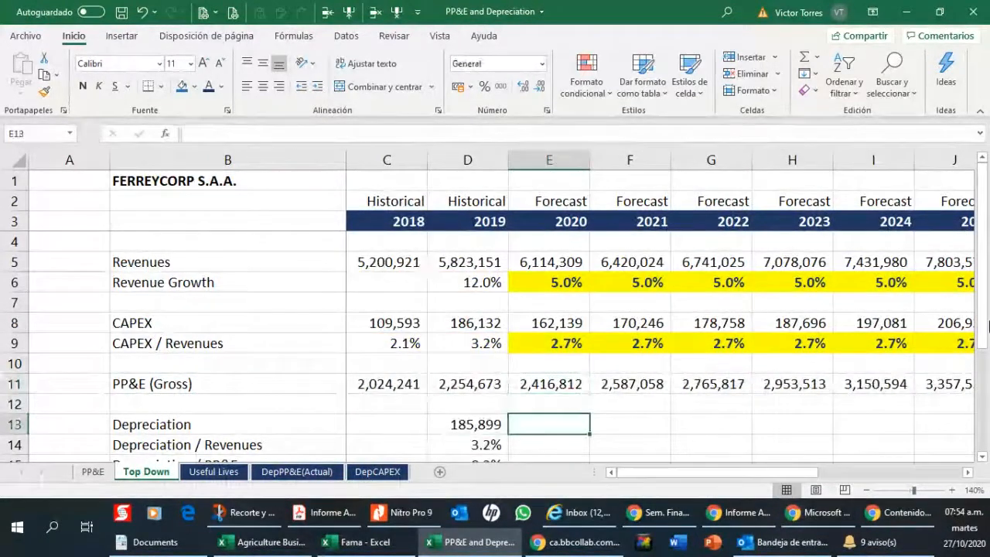
key("Left")
key("Down")
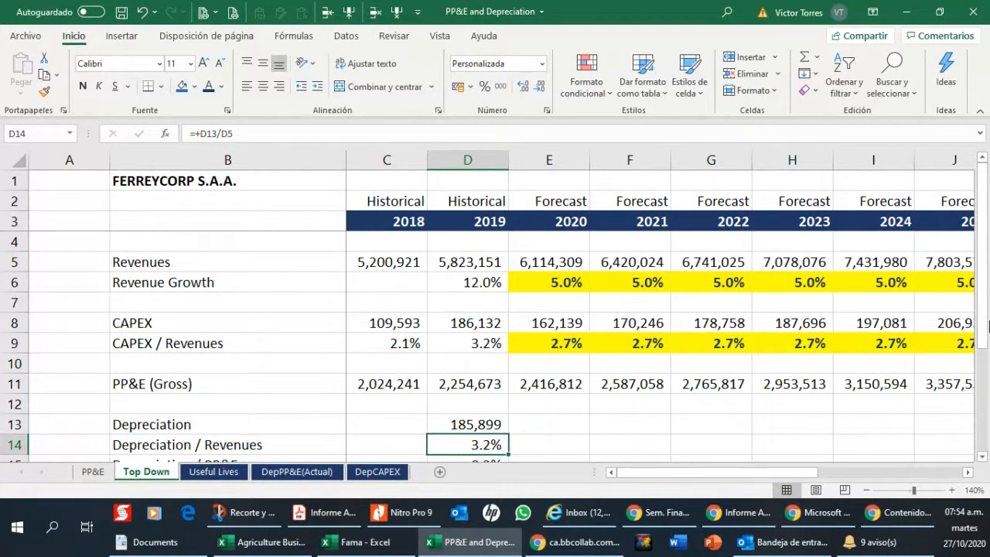
key("Up")
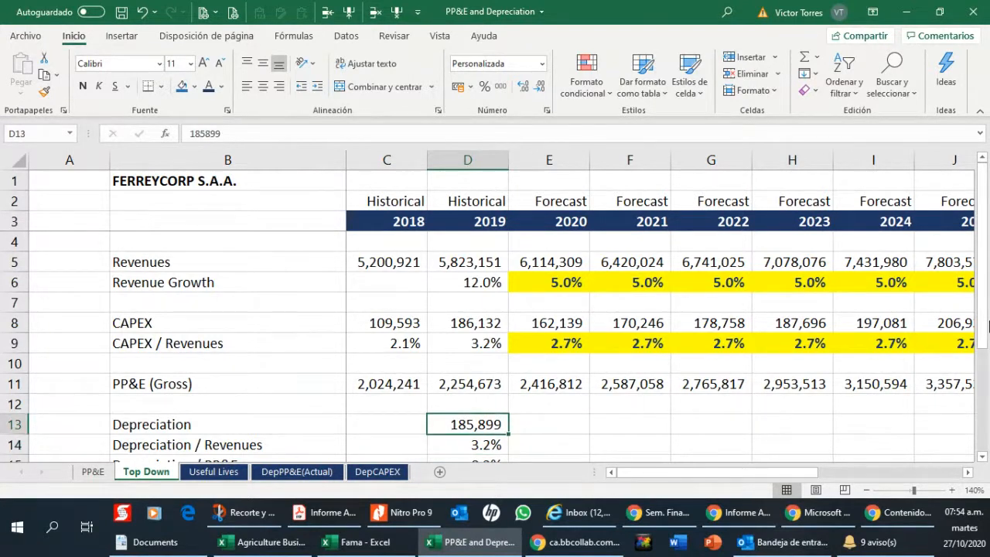
key("Down")
key("Down")
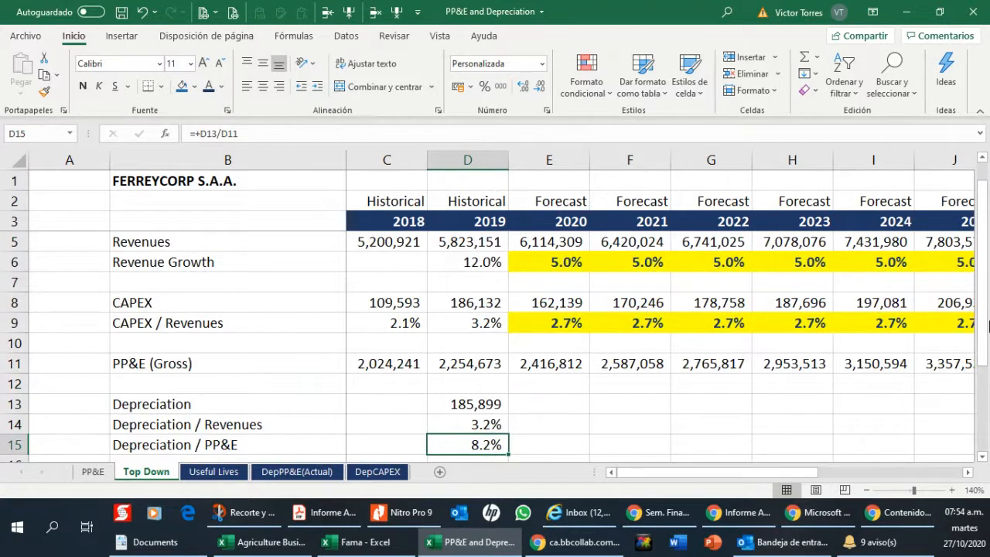
Compare the 2019 Depreciation / Revenues and Depreciation / PP&E ratios again, and go back up to gross PP&E.
key("Up")
key("Up")
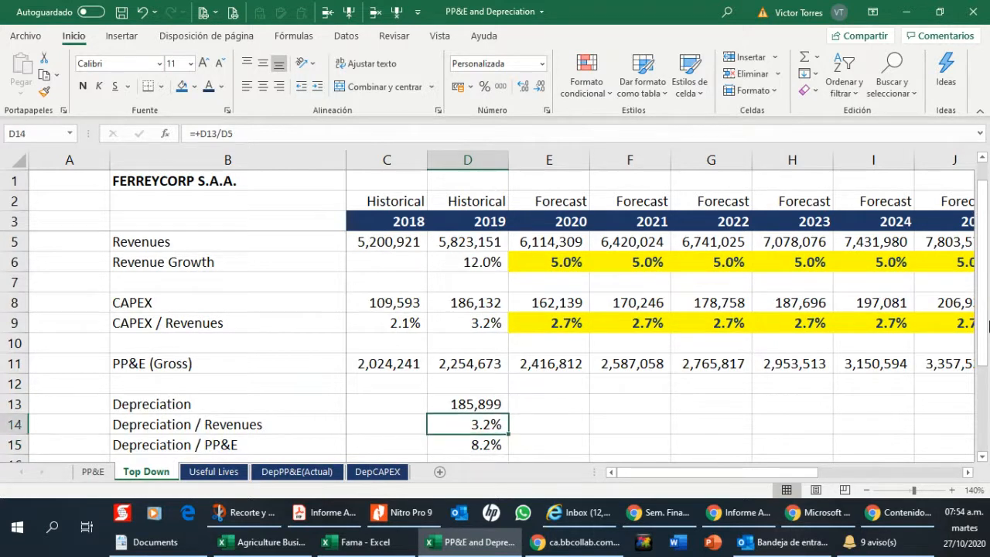
key("Down")
key("Down")
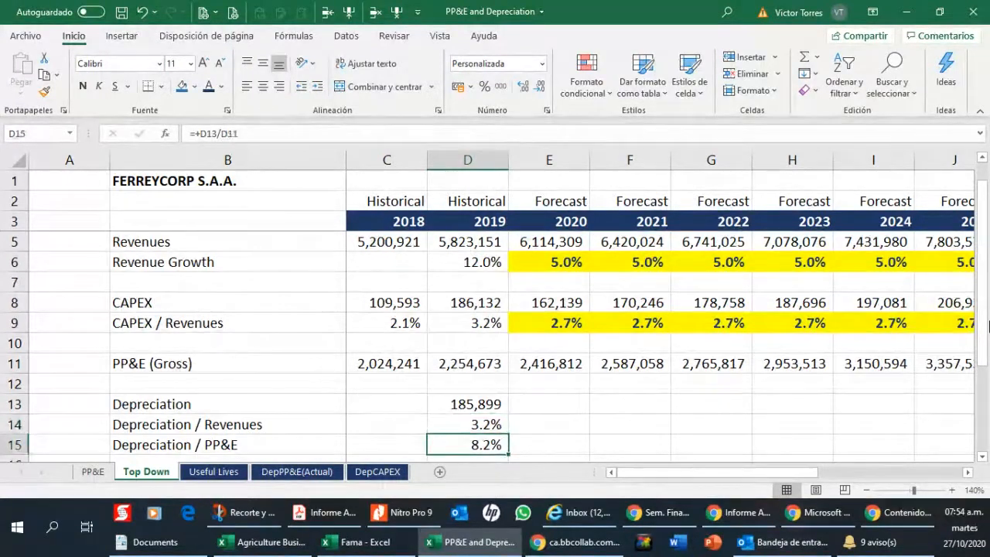
key("Up")
key("Up")
key("Up")
key("Up")
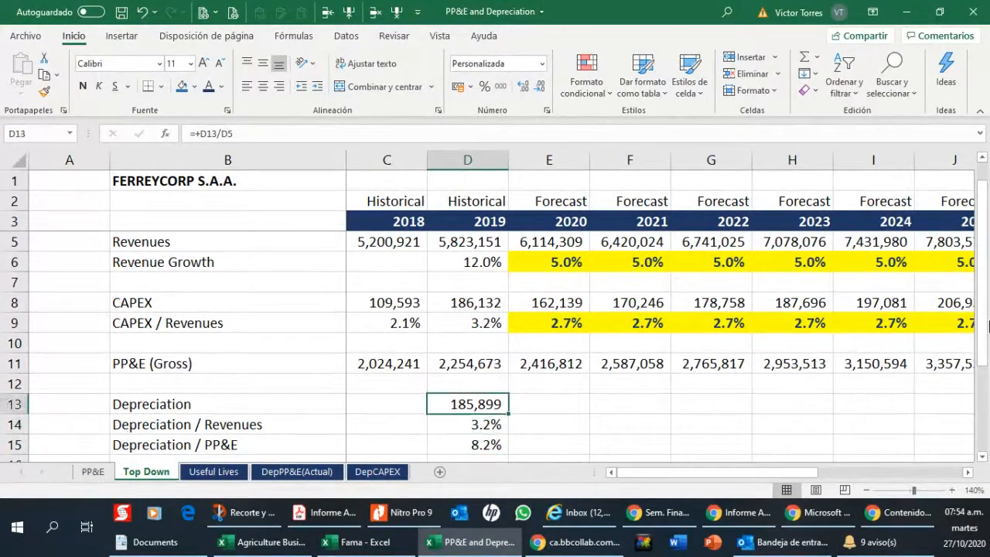
Check the 2020 gross PP&E formula and compare the 2019 Depreciation / Revenues ratio with the empty 2020 forecast cell.
key("Right")
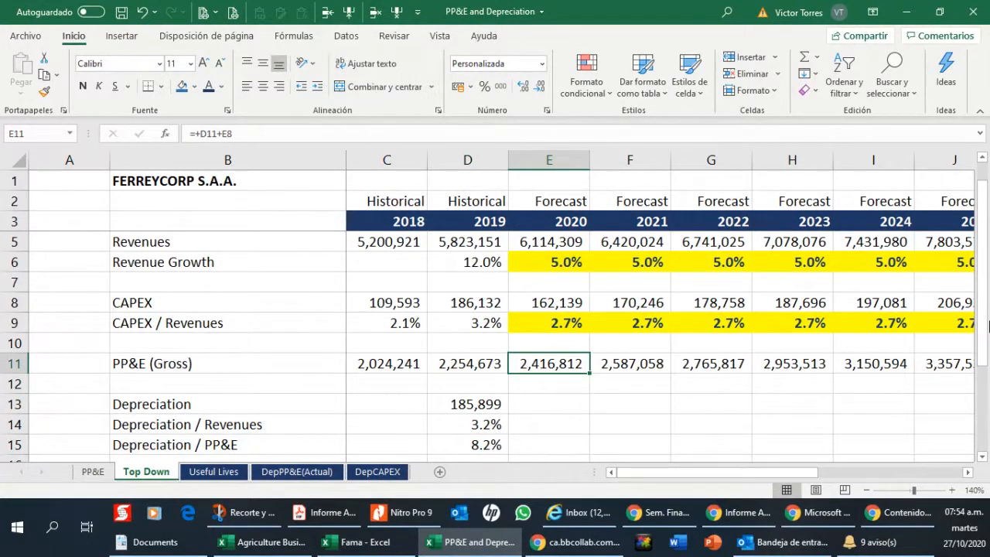
key("Down")
key("Down")
key("Down")
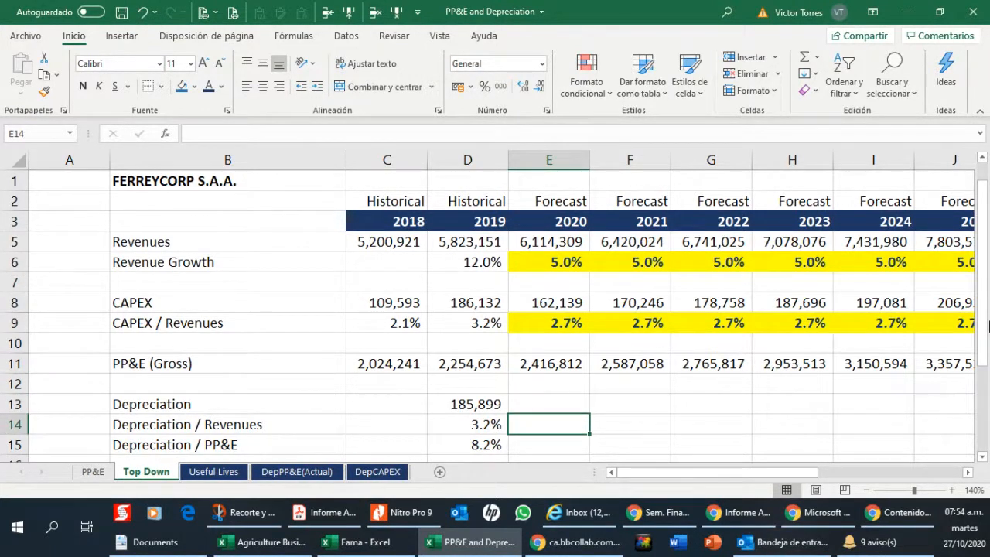
key("Left")
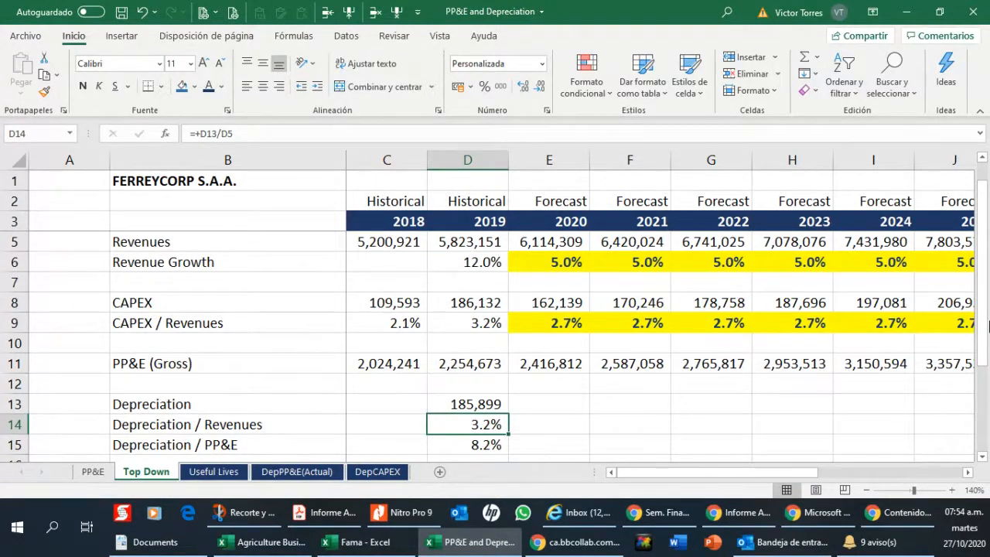
key("Right")
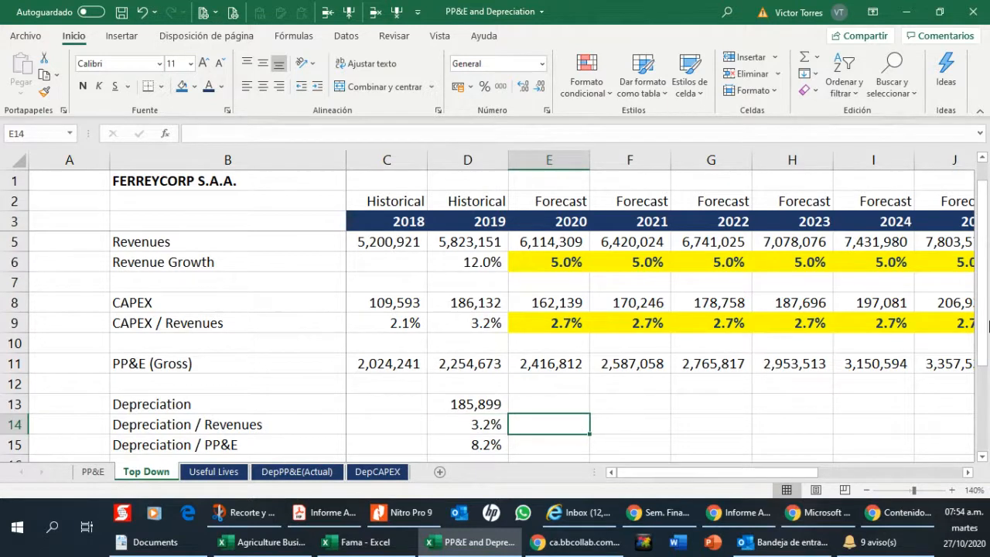
Go over the gross PP&E row and the 2019 depreciation figure once more.
key("Up")
key("Up")
key("Up")
key("Up")
key("Down")
key("Left")
key("Down")
key("Down")
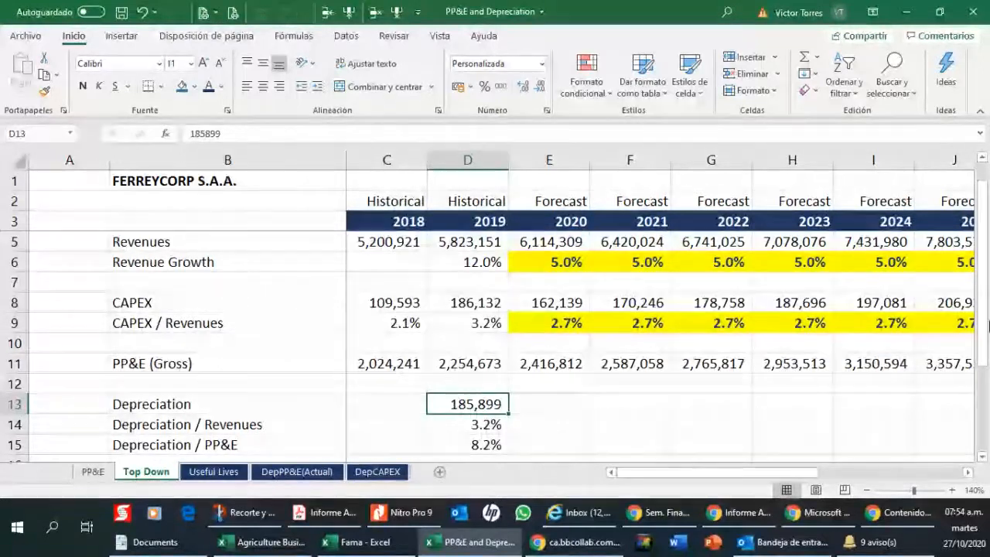
key("Up")
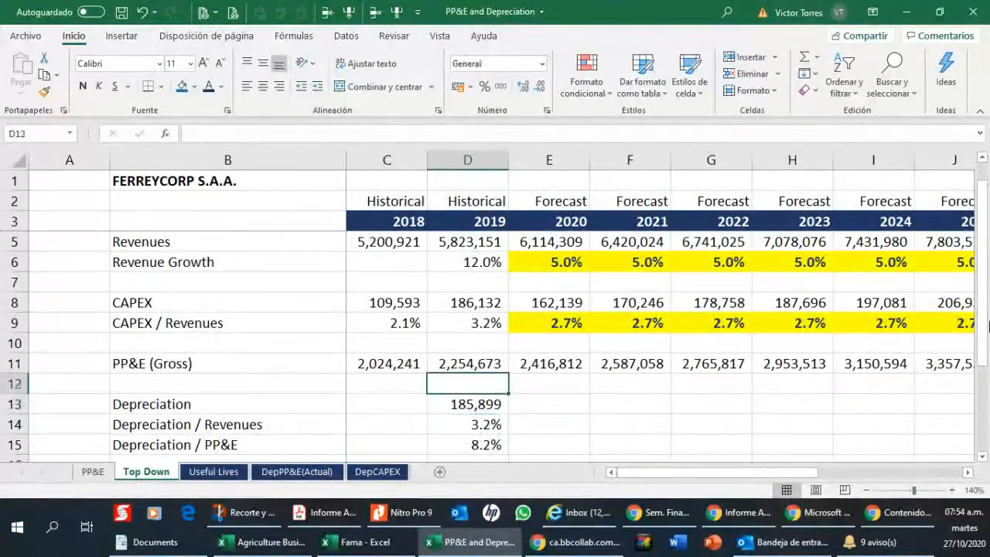
Review the 2019 gross PP&E and depreciation figures again, ending on the Depreciation / Revenues ratio formula.
key("Up")
key("Up")
key("Up")
key("Down")
key("Down")
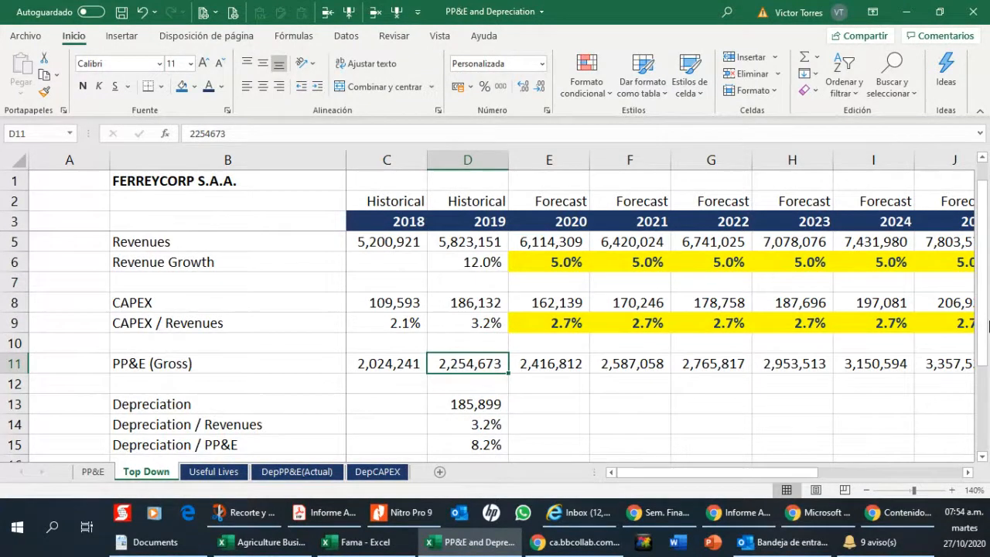
key("Down")
key("Down")
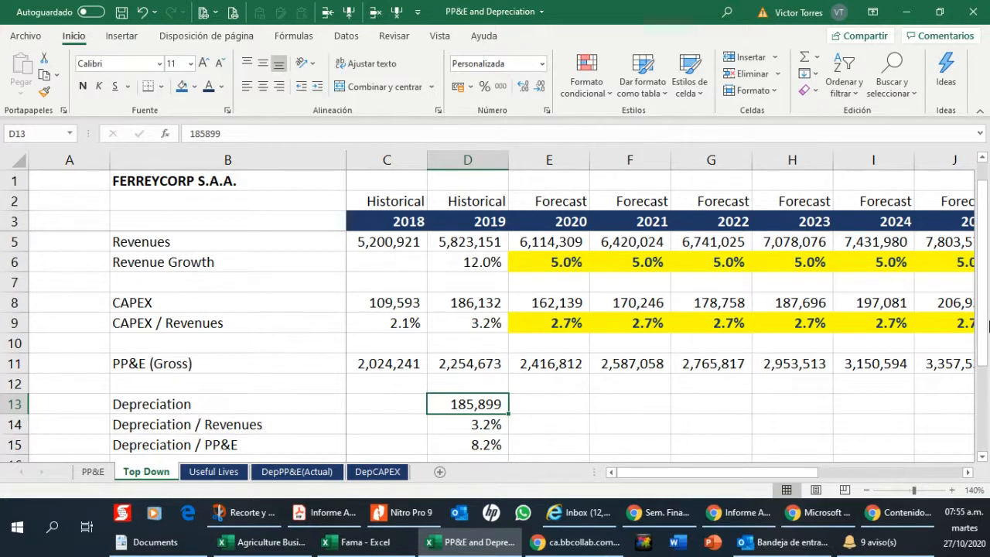
key("Down")
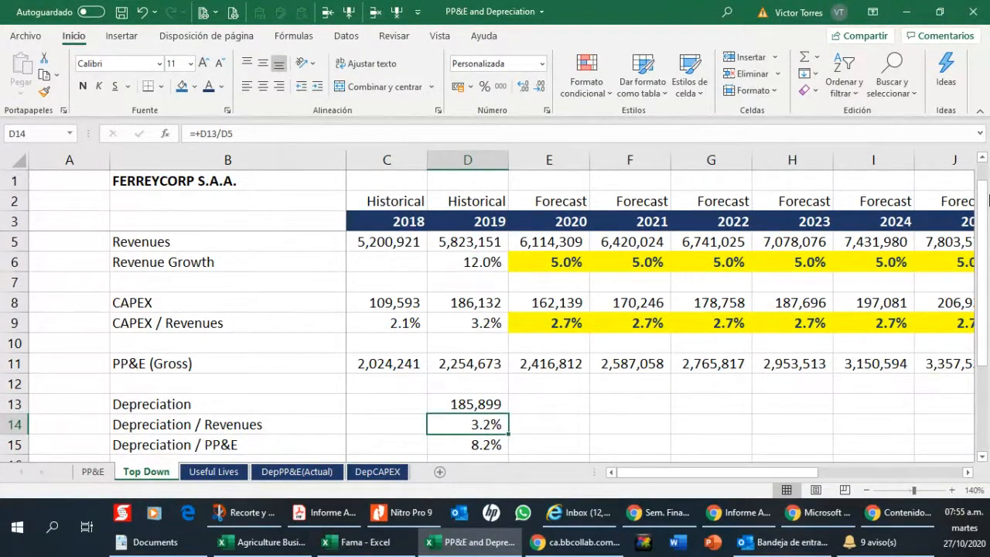
Return to the 2019 column heading and check the formula for the 2020 revenue forecast.
key("Up")
key("Up")
key("Up")
key("Up")
key("Up")
key("Up")
key("Up")
key("Up")
key("Up")
key("Up")
key("Up")
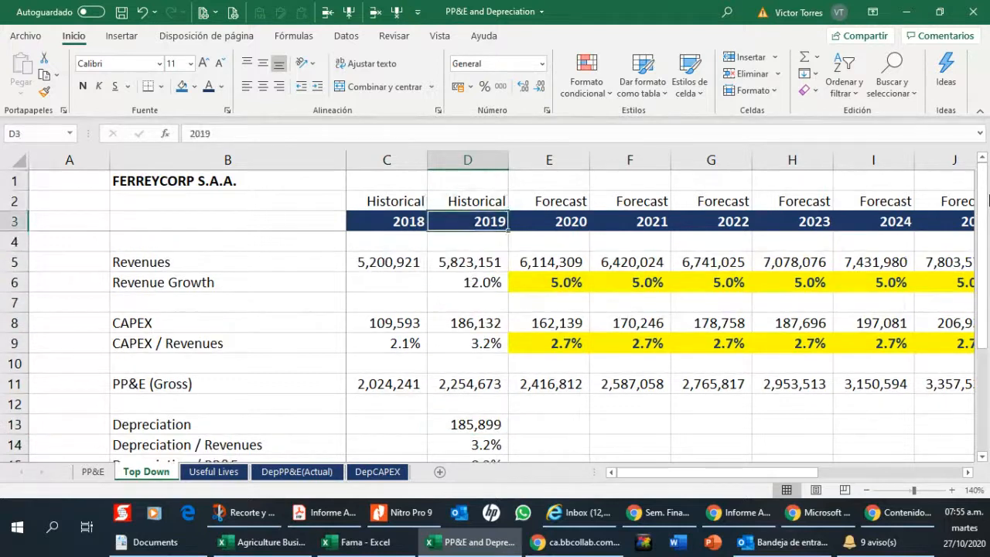
key("Down")
key("Down")
key("Right")
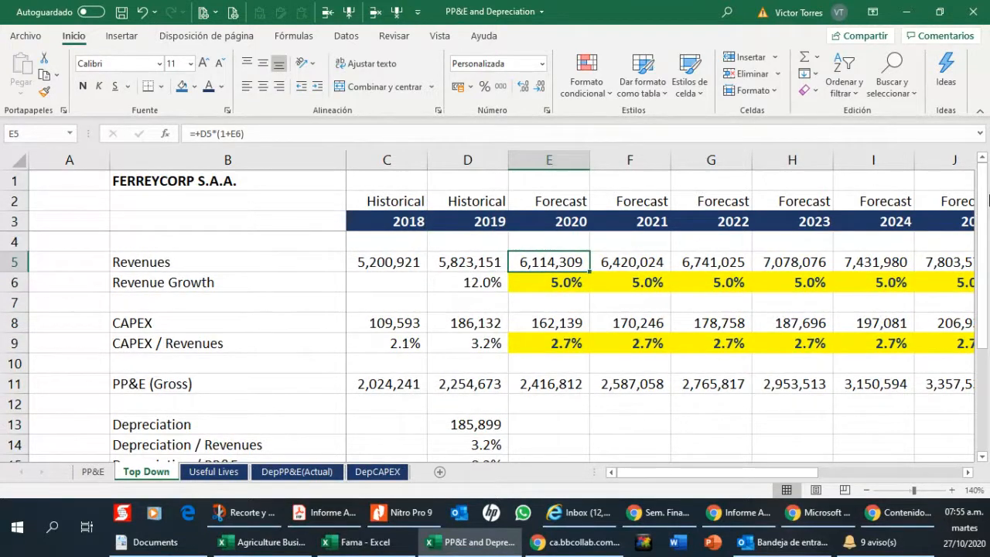
Trace the 2020 forecast column from revenue growth to depreciation, and compare its empty depreciation cell with the 2019 depreciation and revenue ratio.
key("Down")
key("Down")
key("Down")
key("Down")
key("Down")
key("Down")
key("Down")
key("Down")
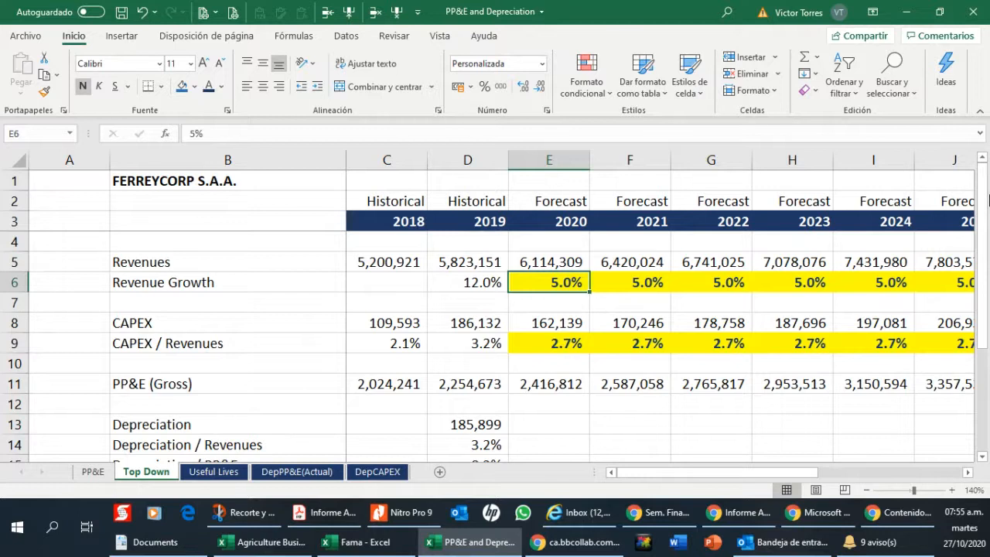
key("Left")
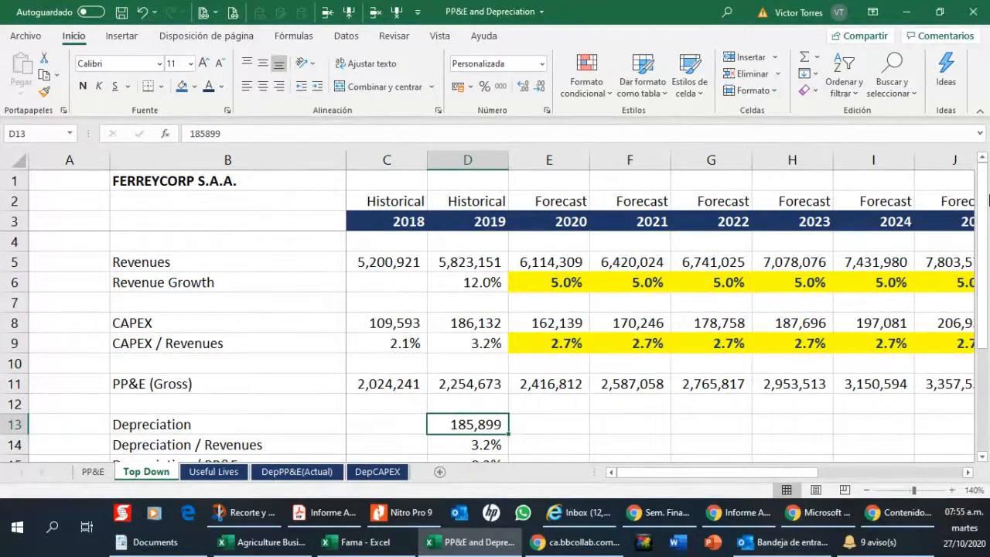
key("Right")
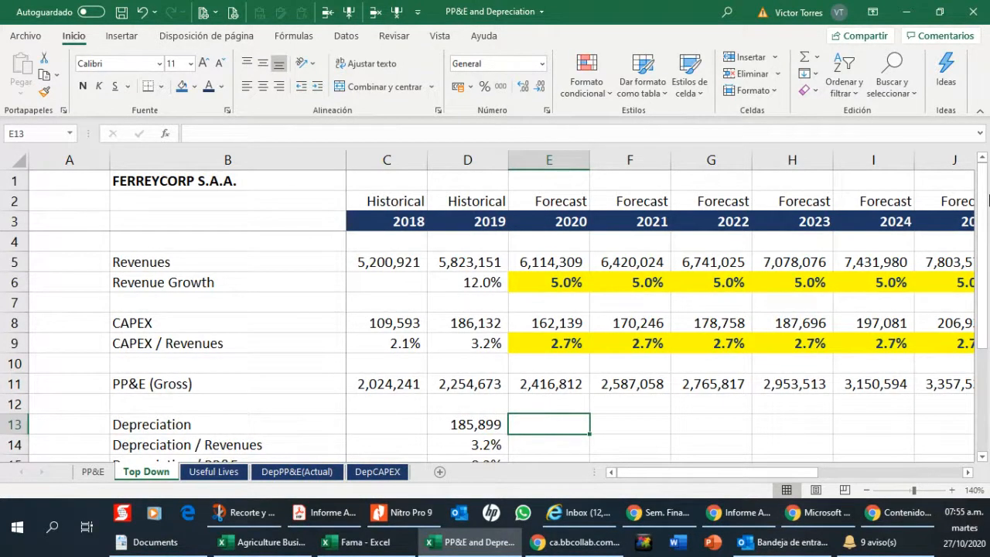
key("Left")
key("Down")
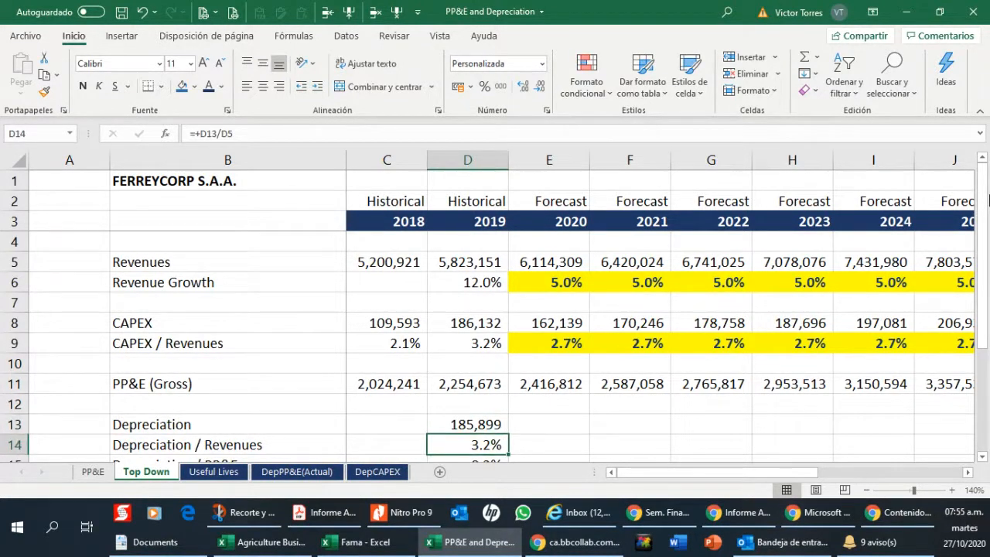
key("Up")
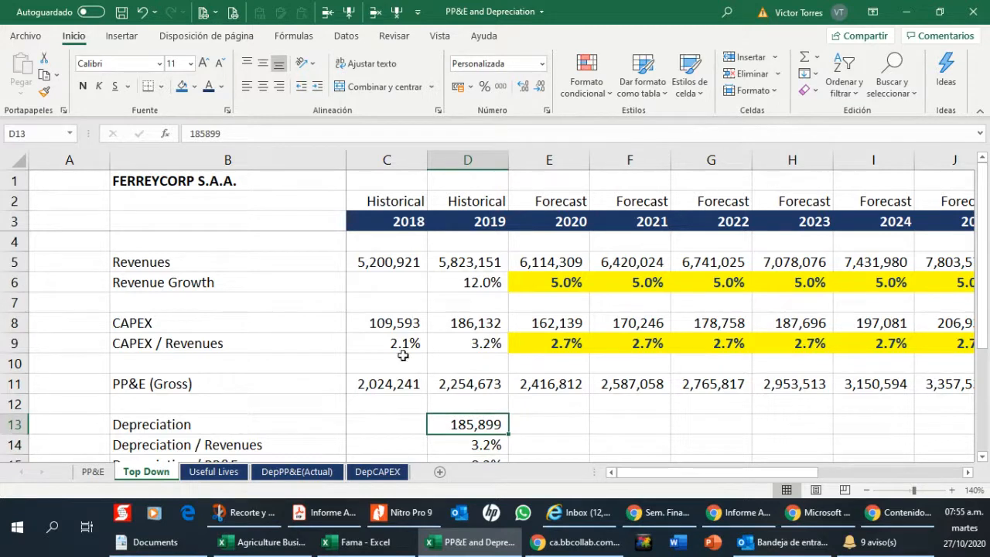
Switch to the Informe Auditado 2019 Consolidado PDF in Acrobat Reader, detach it into its own window and rotate the view counterclockwise.
left_click(329, 514)
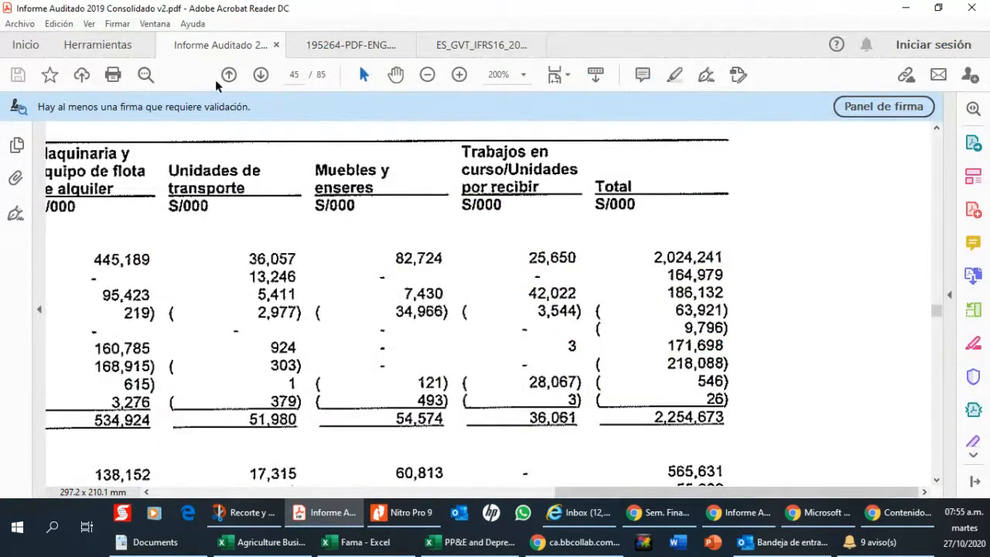
left_click_drag(230, 48, 344, 149)
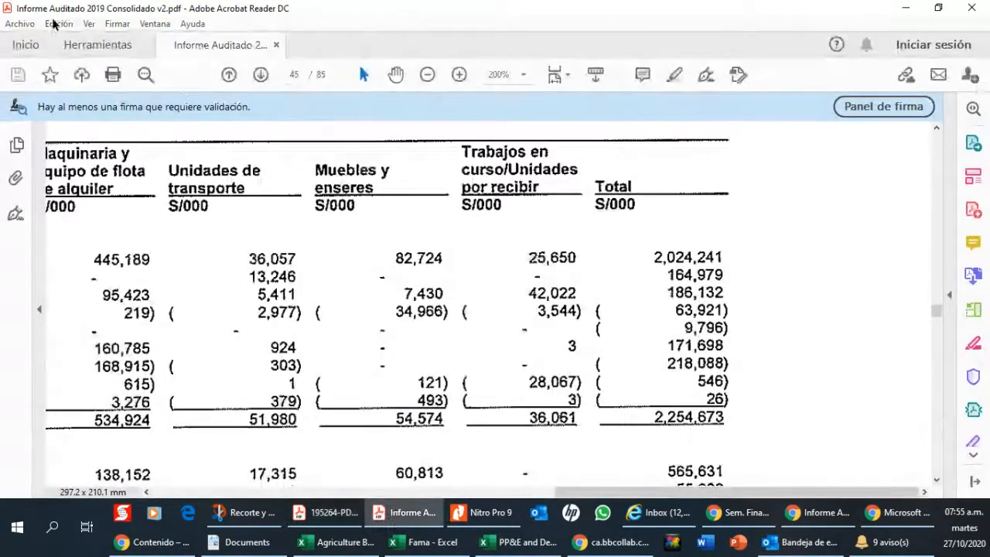
left_click(88, 23)
mouse_move(139, 61)
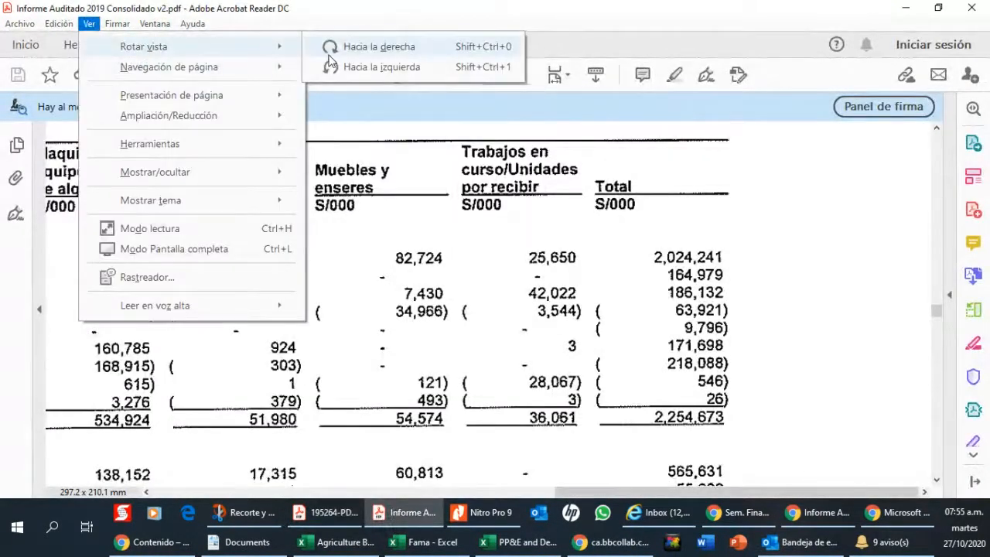
left_click(332, 67)
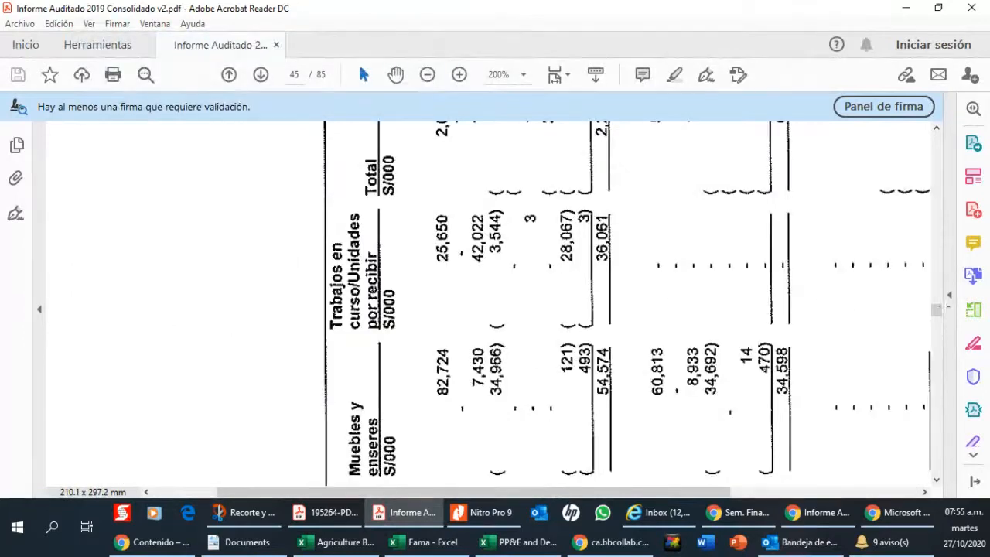
Look for the consolidated financial statements around pages 7 and 8 of the audited report, reducing the zoom to 150%.
left_click_drag(937, 309, 937, 166)
scroll(463, 300, "down", 10)
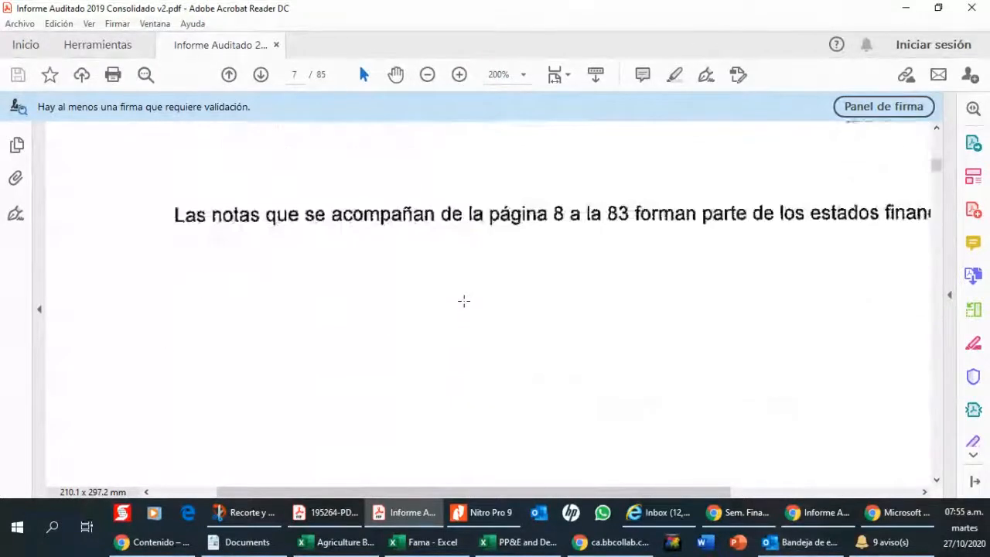
scroll(489, 317, "down", 6)
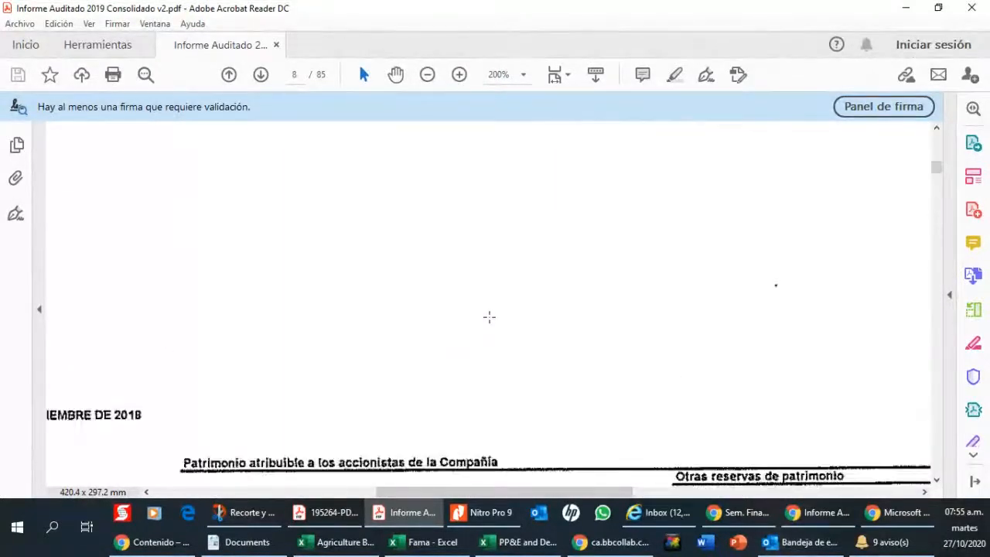
scroll(489, 316, "up", 3)
scroll(489, 316, "up", 8)
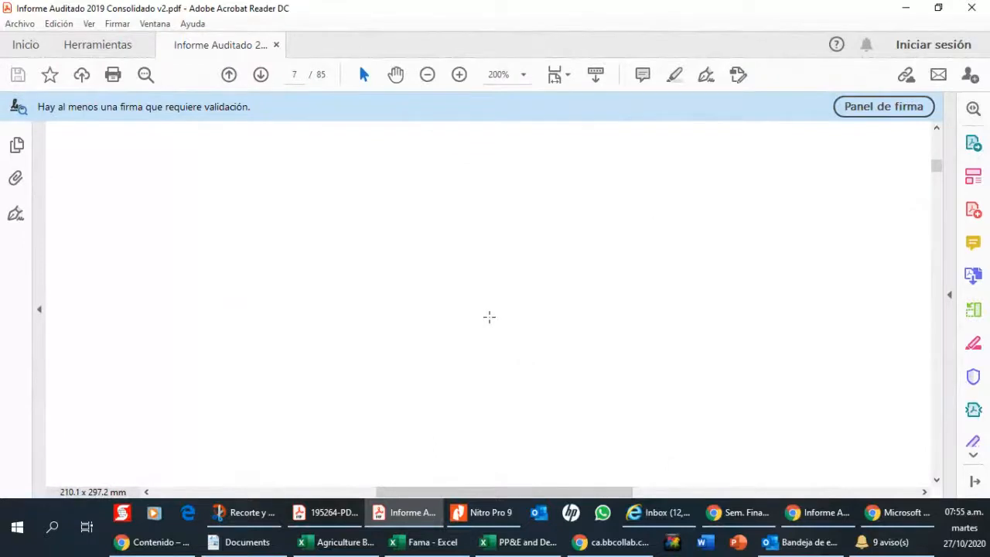
scroll(489, 316, "up", 12)
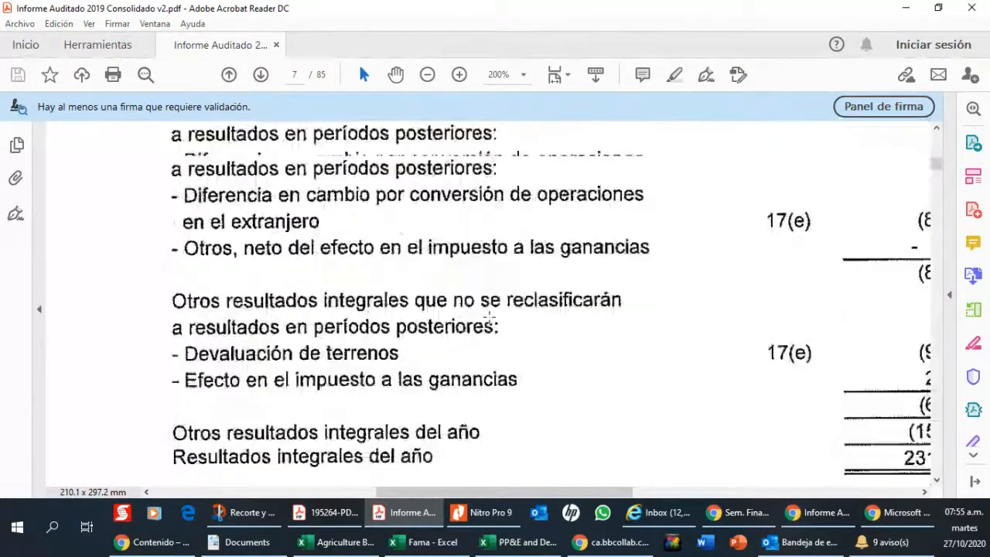
left_click(426, 74)
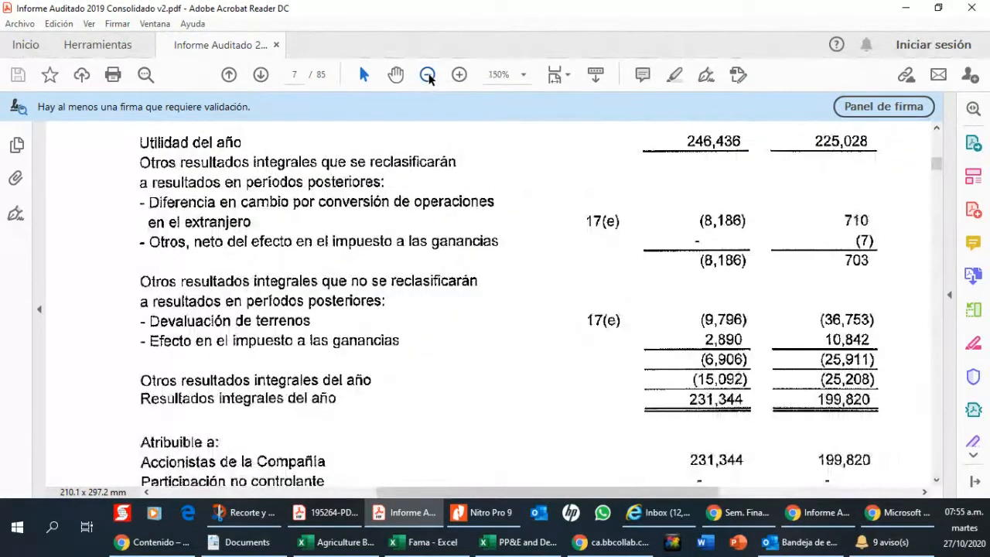
Find the Estado Consolidado de Resultados on page 6 and examine its revenue, cost of sales and operating expense lines.
scroll(499, 340, "up", 4)
scroll(498, 340, "down", 1)
scroll(499, 341, "up", 8)
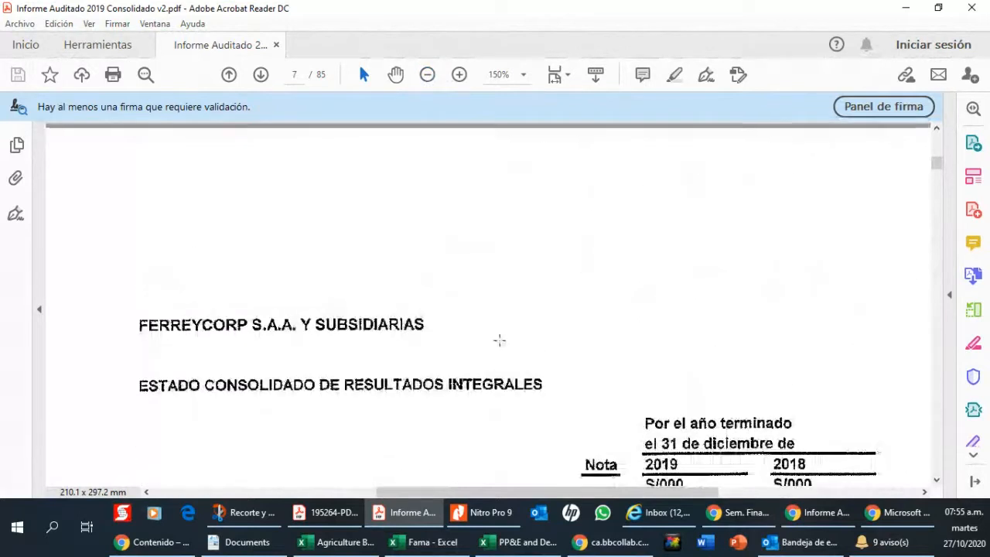
scroll(490, 386, "down", 2)
scroll(491, 387, "down", 2)
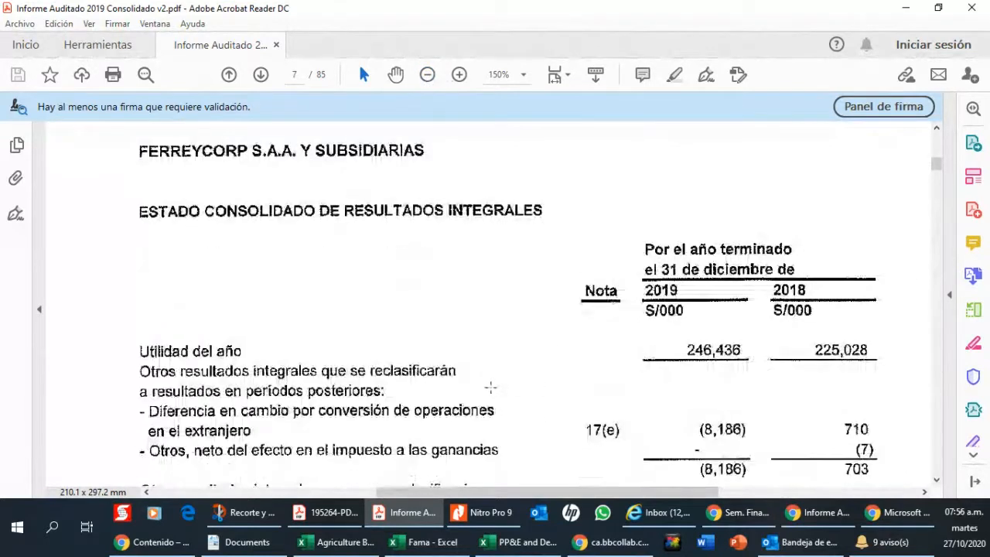
scroll(490, 386, "up", 6)
scroll(490, 388, "up", 8)
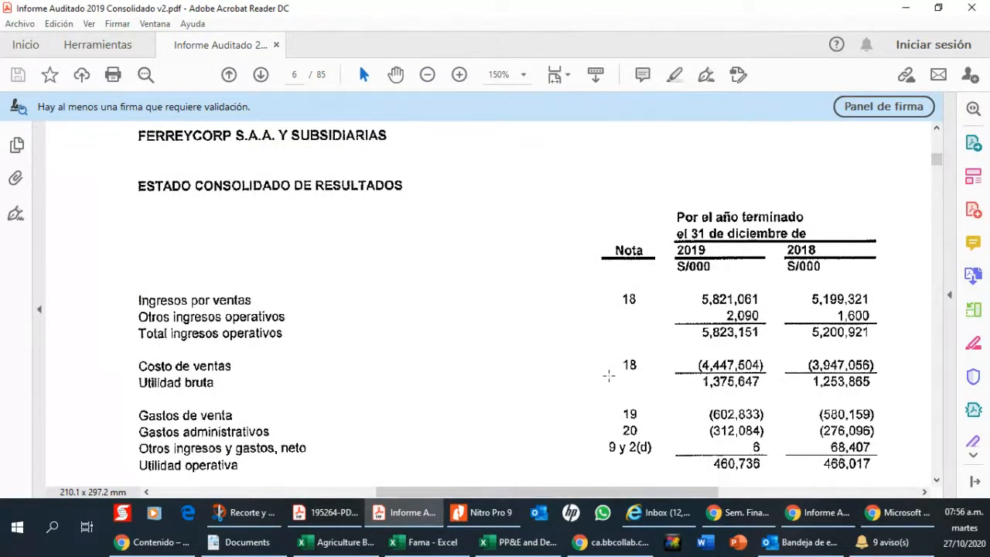
scroll(312, 400, "down", 1)
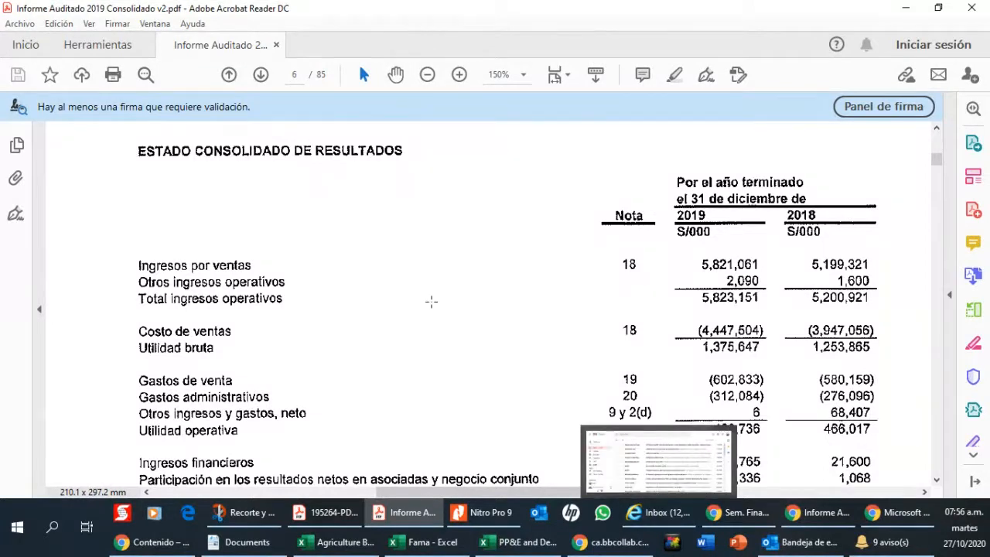
scroll(431, 302, "down", 2)
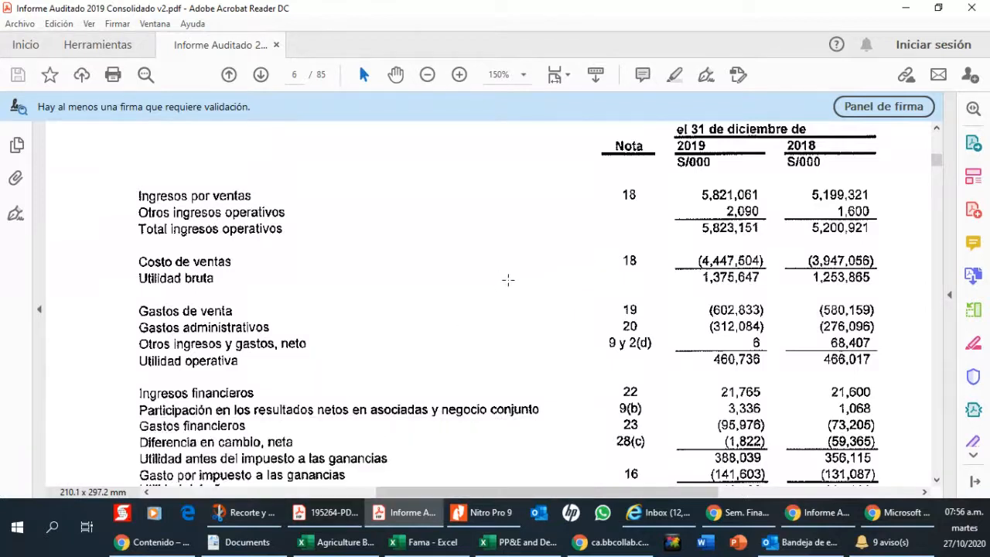
Go to the Estado Consolidado de Flujos de Efectivo on page 9 and examine its operating and investing activities.
scroll(508, 280, "down", 10)
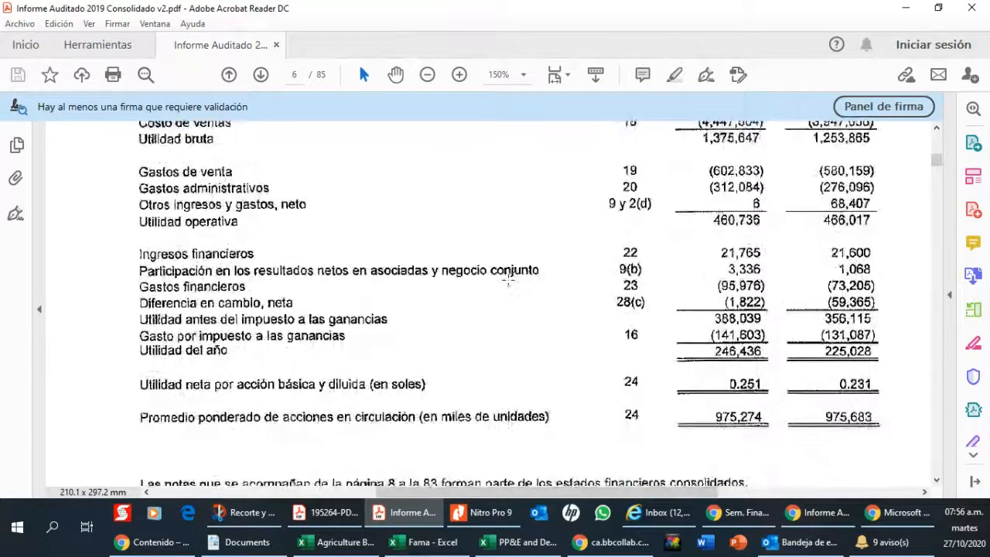
scroll(508, 280, "down", 10)
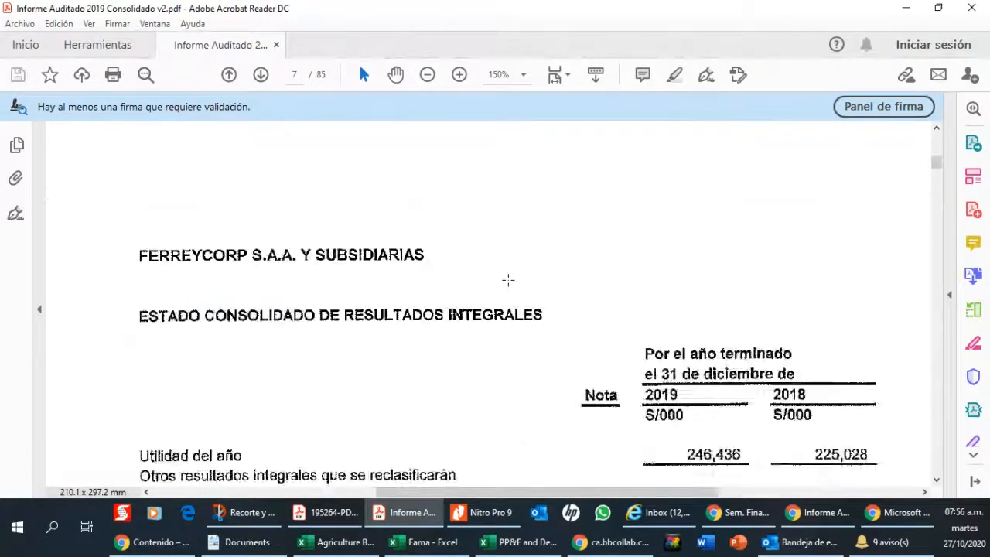
scroll(508, 280, "down", 12)
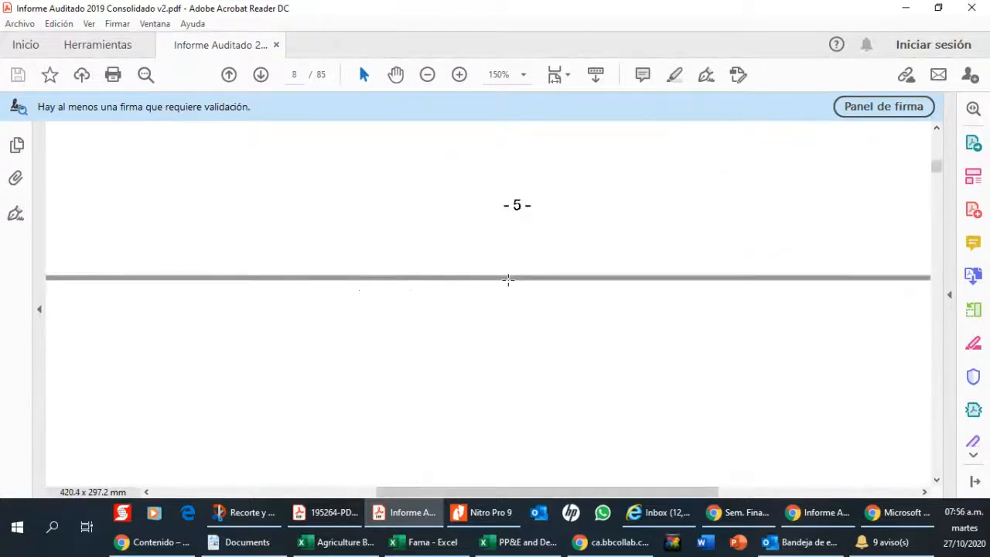
scroll(508, 282, "down", 12)
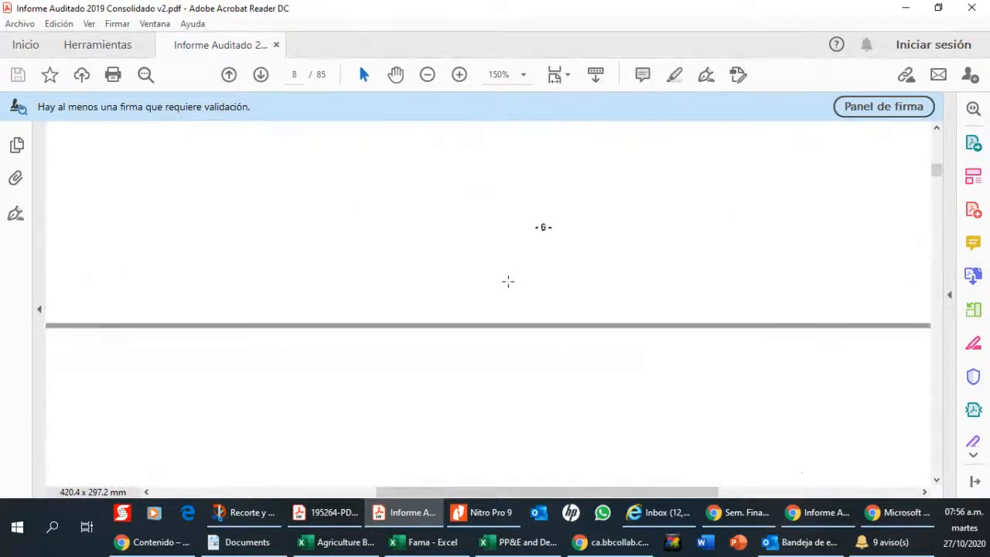
scroll(508, 281, "down", 2)
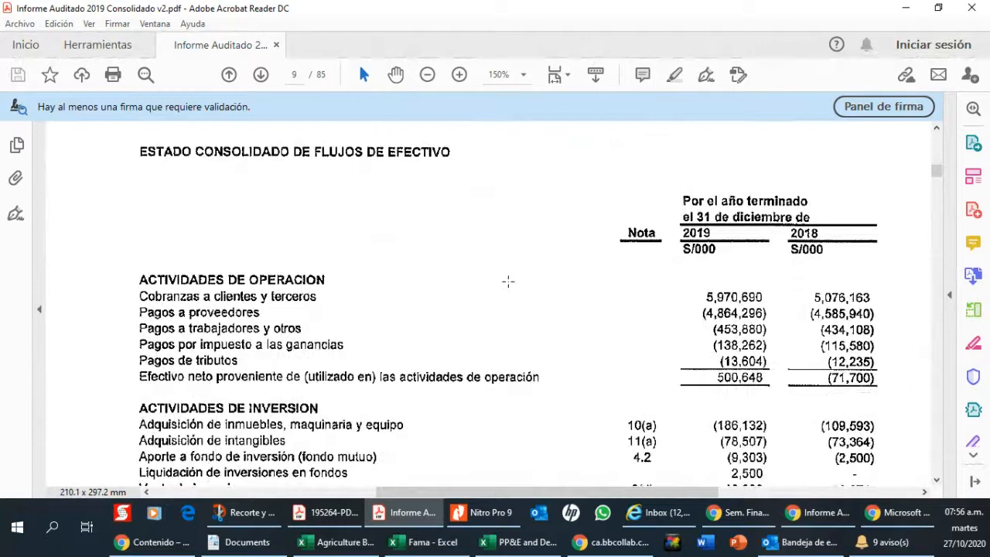
scroll(508, 281, "down", 1)
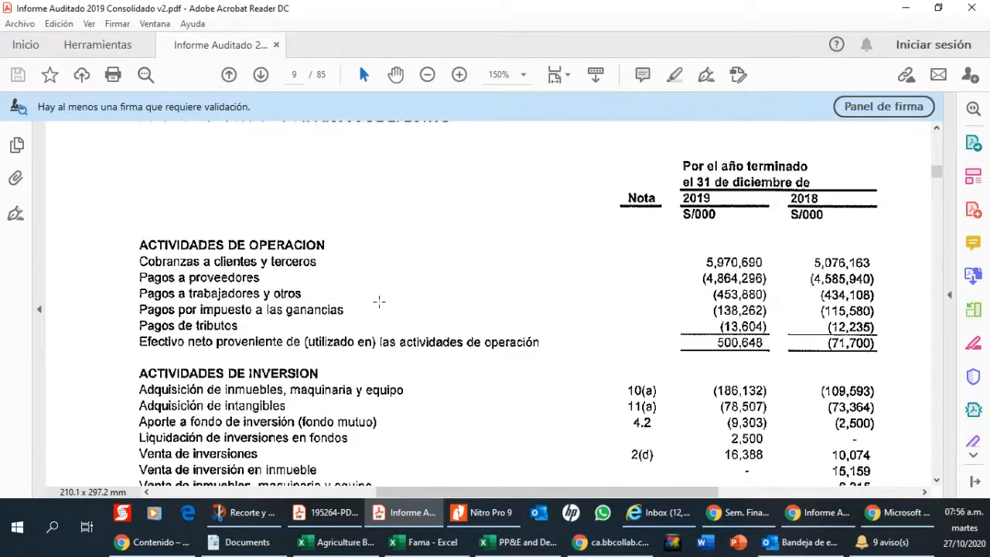
Find note 18, Ventas y Costo de Ventas, on page 63 of the audited report.
scroll(369, 300, "down", 5)
scroll(379, 301, "down", 18)
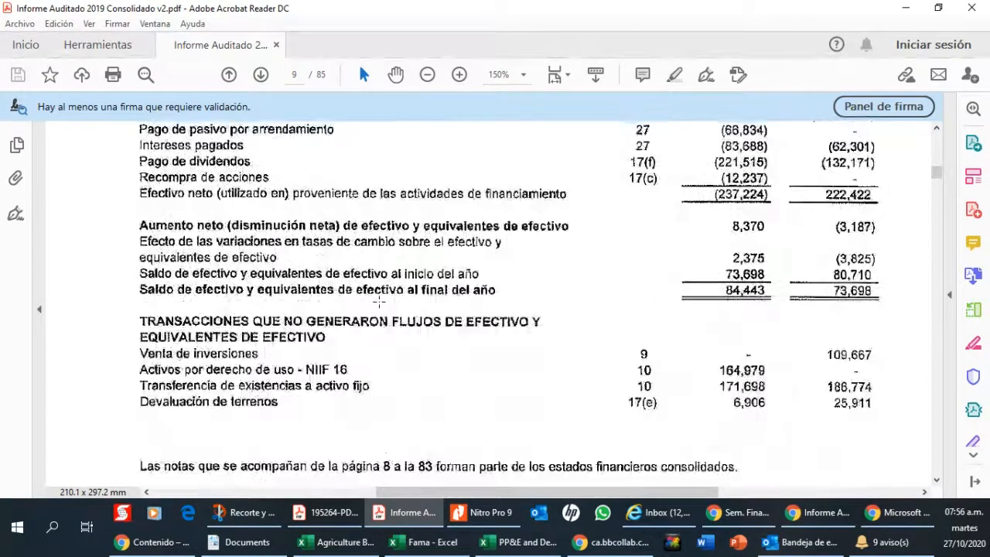
scroll(379, 300, "down", 3)
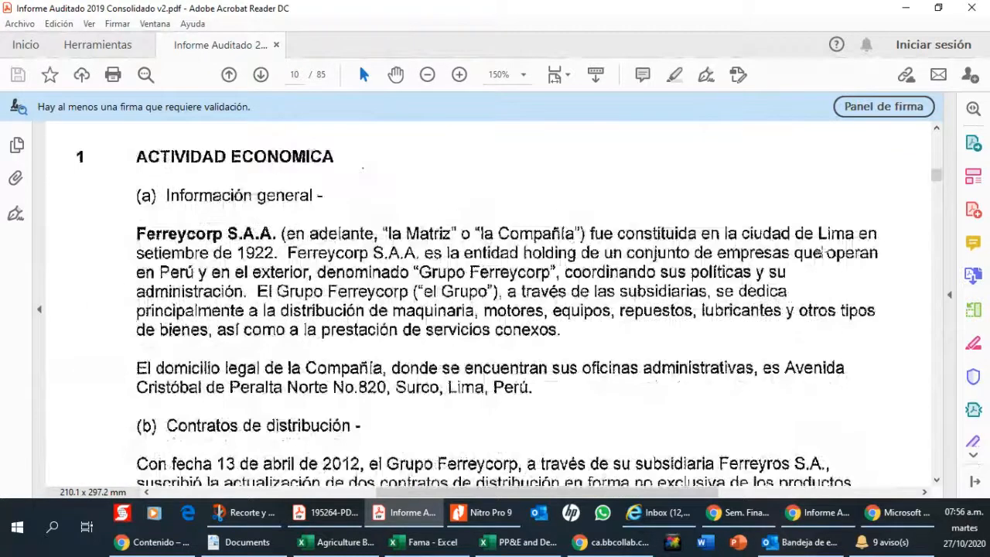
left_click_drag(936, 176, 951, 383)
scroll(549, 356, "up", 5)
scroll(553, 350, "up", 5)
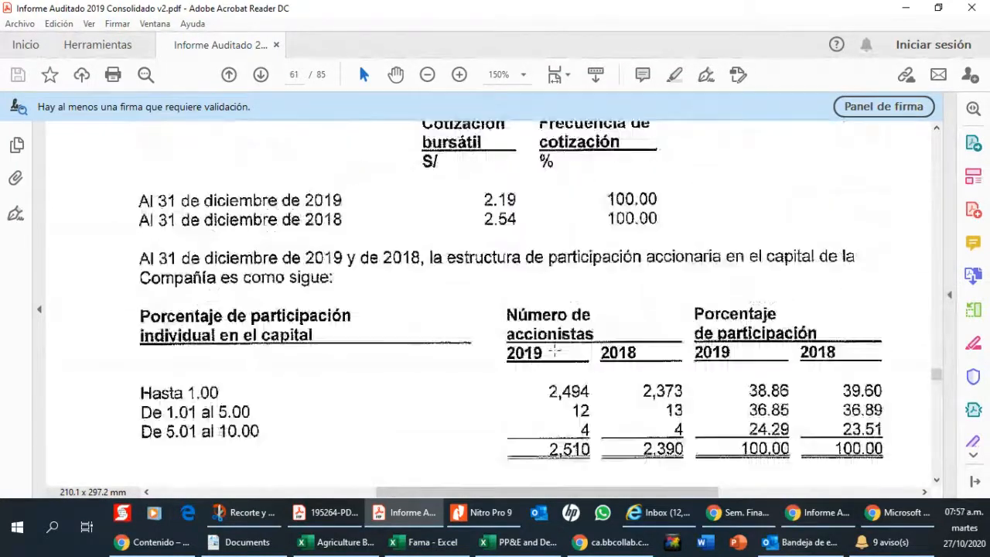
scroll(532, 219, "down", 9)
scroll(532, 219, "down", 15)
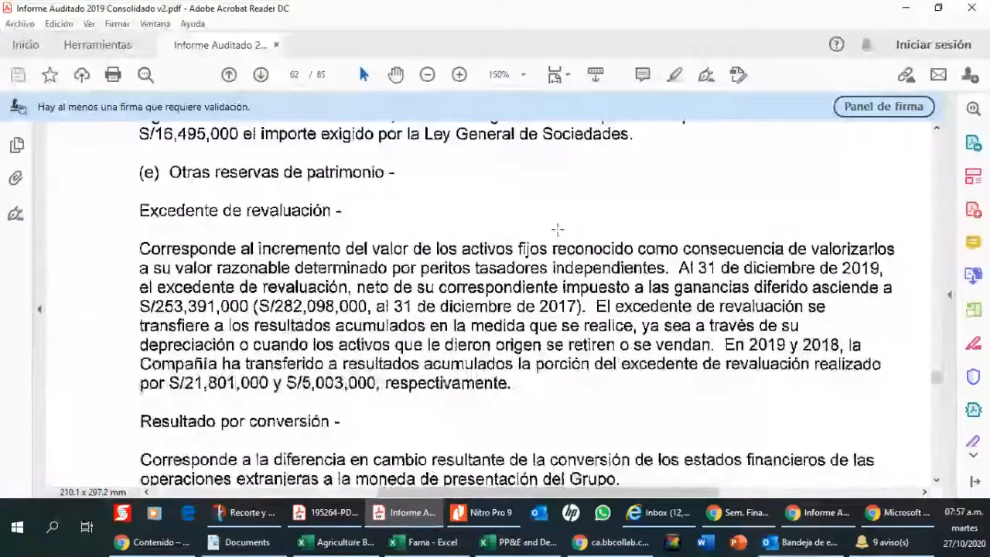
scroll(557, 229, "down", 10)
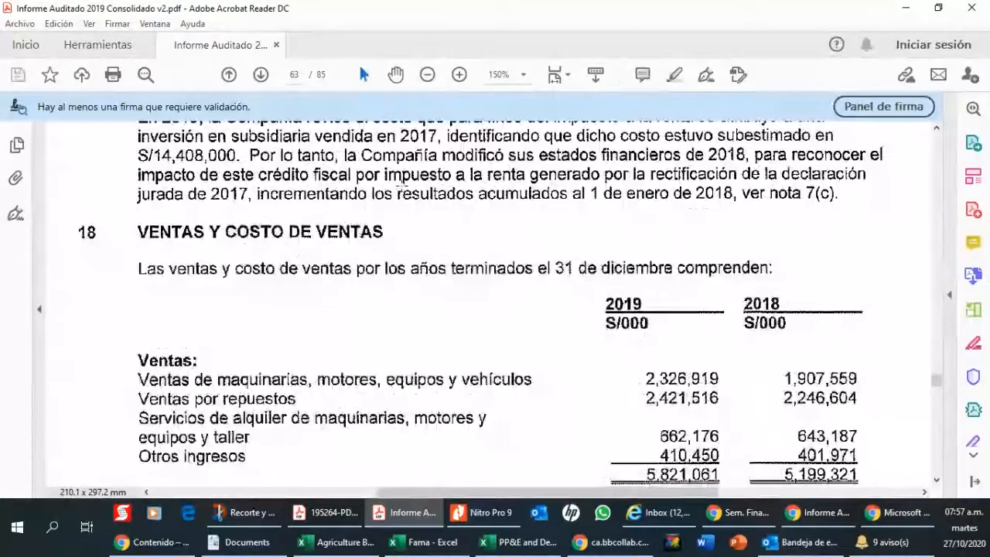
Examine the Costo de Ventas breakdown in note 18 on page 63, including its depreciation line referring to notes 10(g) and 10(j).
scroll(423, 287, "down", 3)
scroll(349, 203, "up", 2)
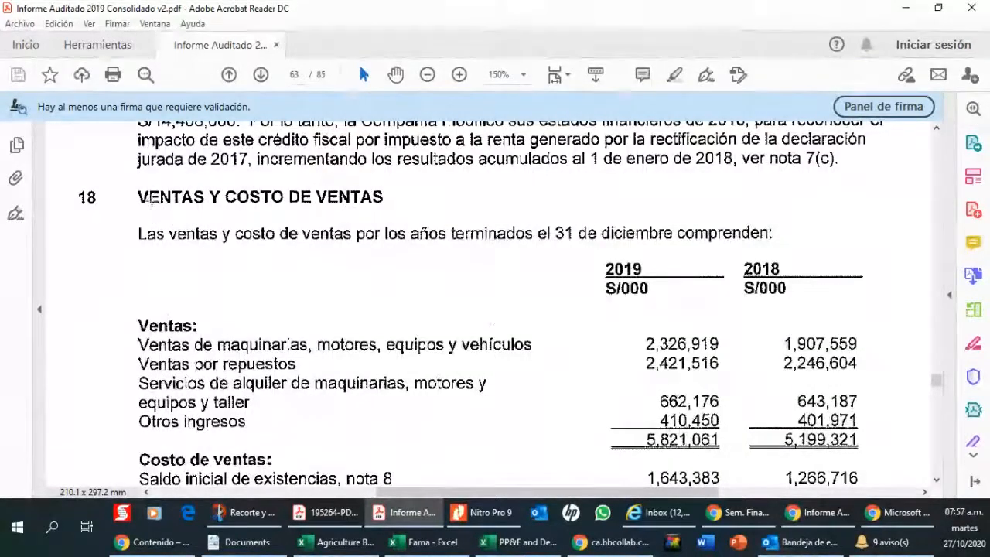
scroll(295, 392, "down", 2)
scroll(295, 393, "down", 3)
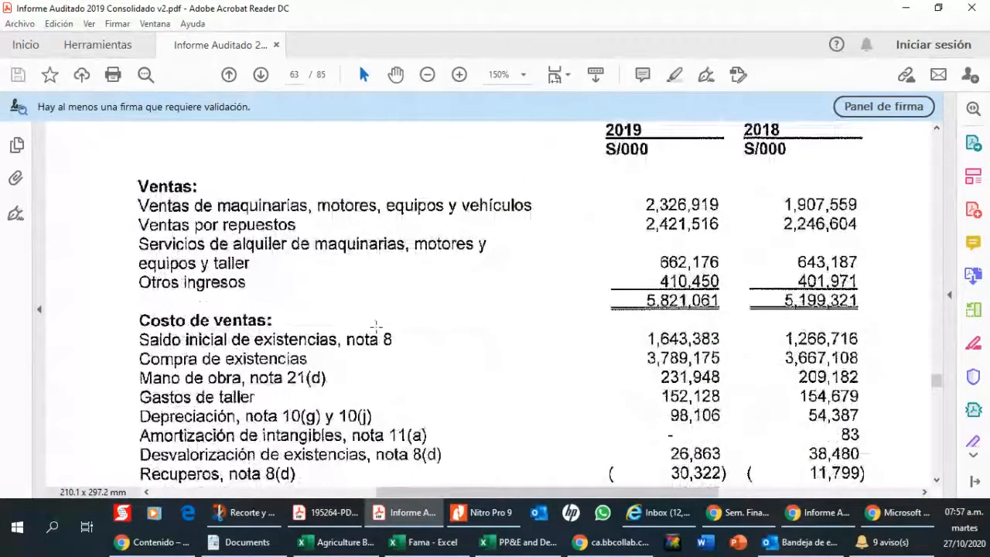
scroll(273, 306, "down", 1)
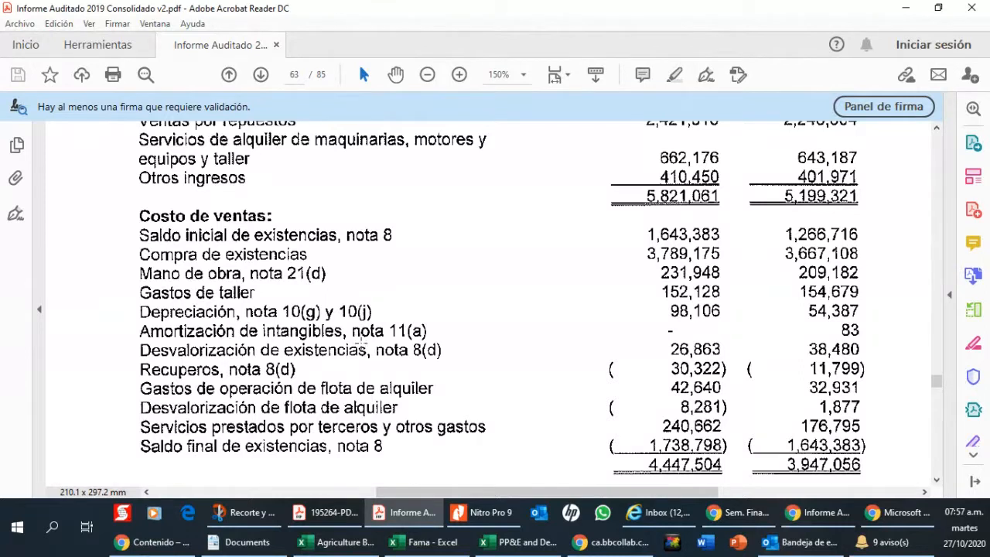
scroll(496, 327, "down", 1)
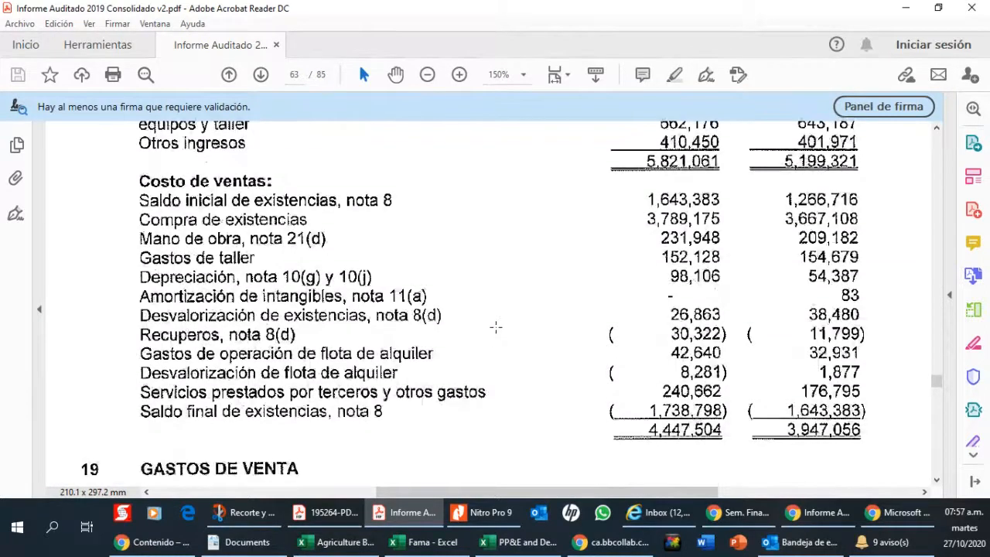
scroll(266, 285, "up", 1)
Examine note 19, Gastos de Venta, on page 63 and compare its depreciation line with the one in the cost of sales note.
scroll(267, 284, "down", 7)
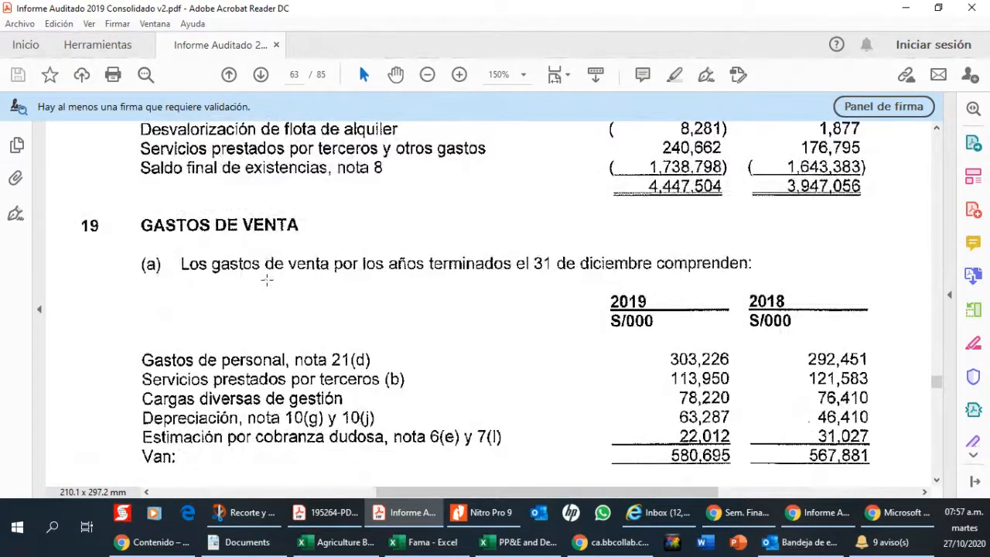
scroll(305, 281, "down", 1)
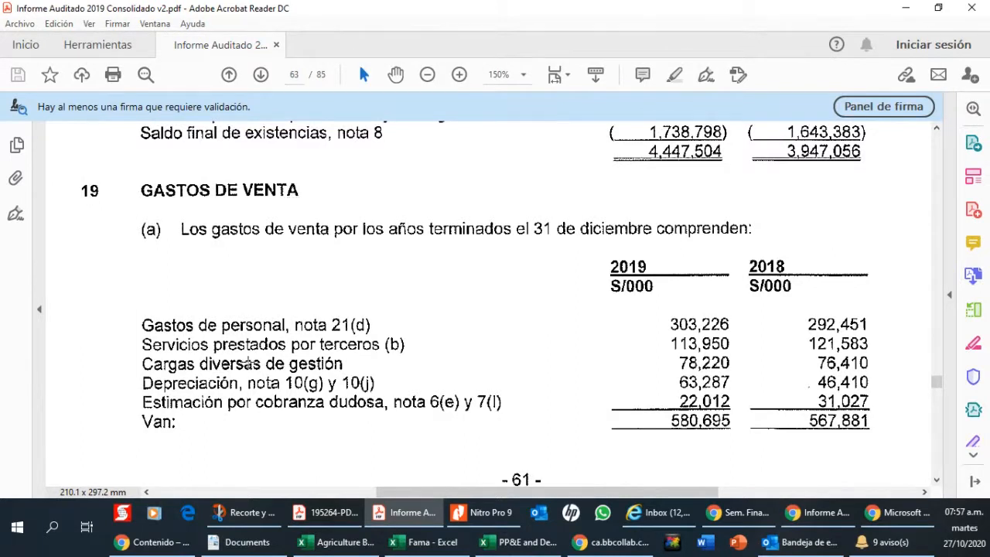
scroll(231, 386, "down", 1)
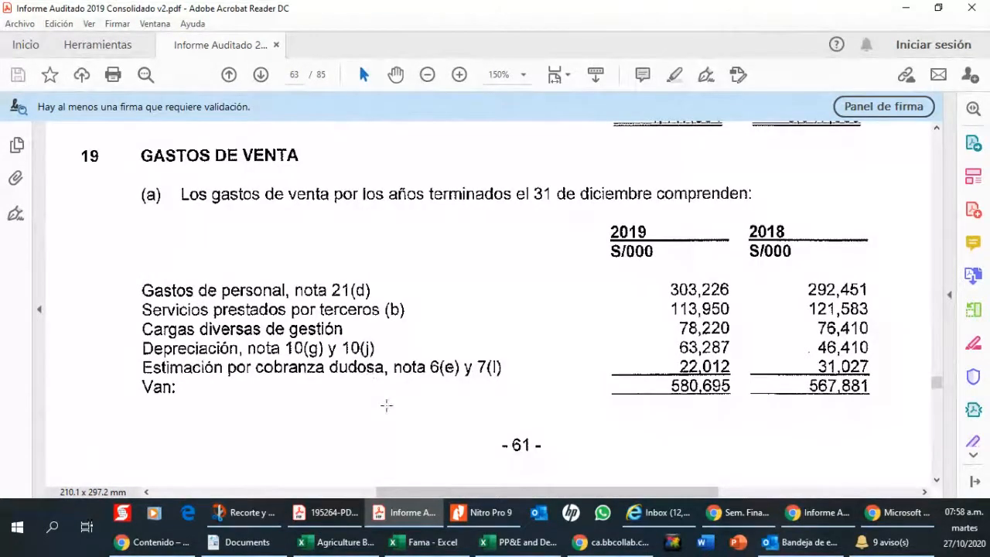
scroll(420, 349, "down", 1)
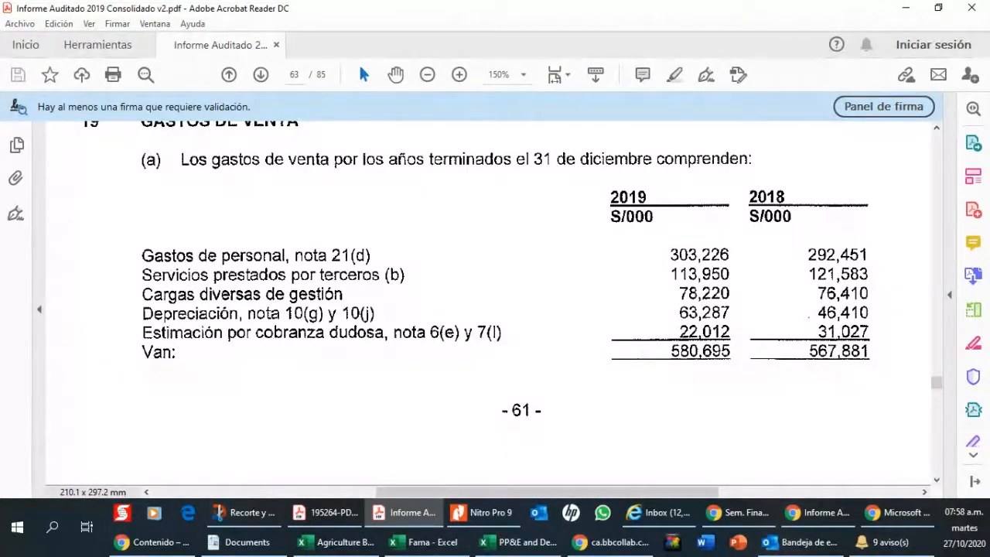
left_click(738, 512)
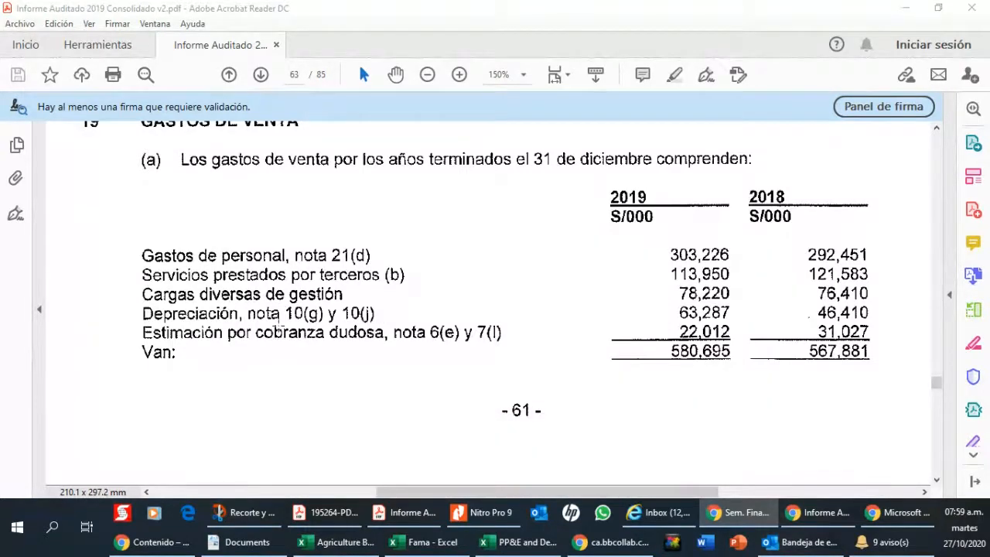
scroll(292, 309, "up", 1)
scroll(295, 305, "up", 5)
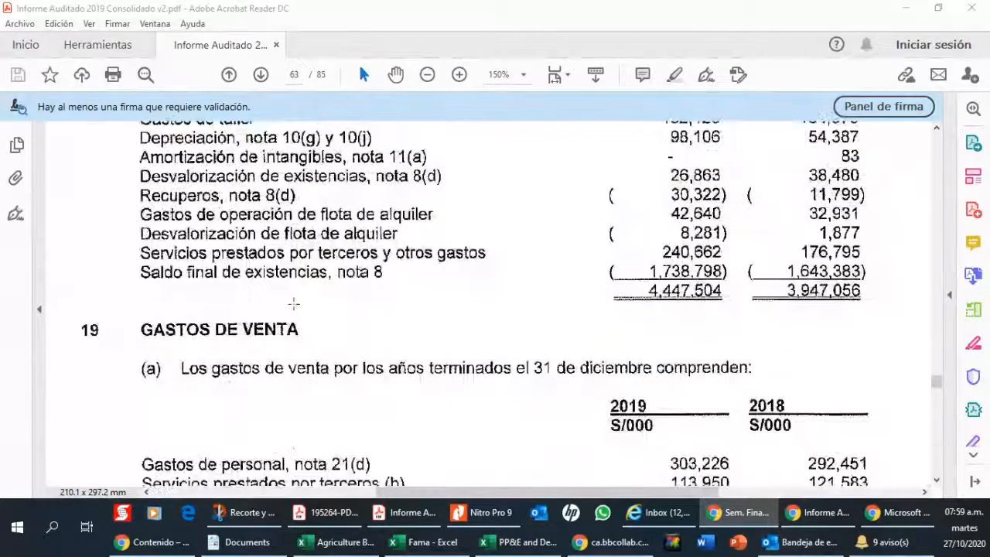
scroll(295, 312, "down", 4)
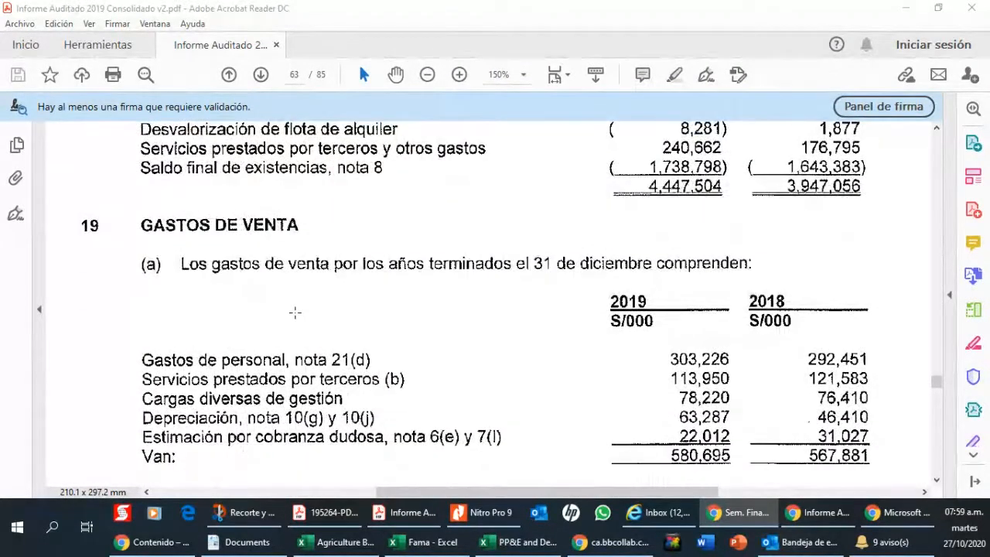
scroll(295, 312, "down", 6)
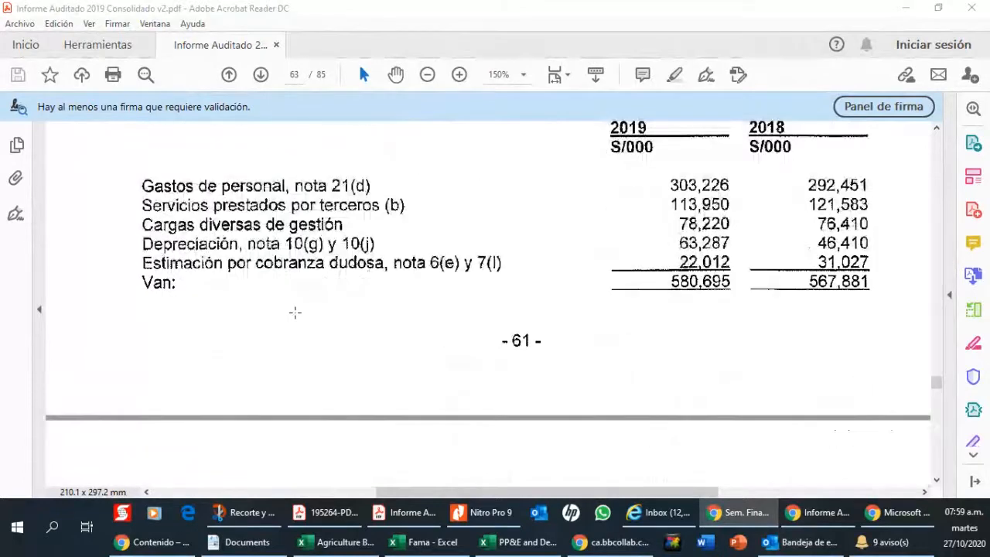
Go to note 20, Gastos Administrativos, on page 64 and examine its depreciation and intangible amortization lines.
scroll(295, 312, "down", 9)
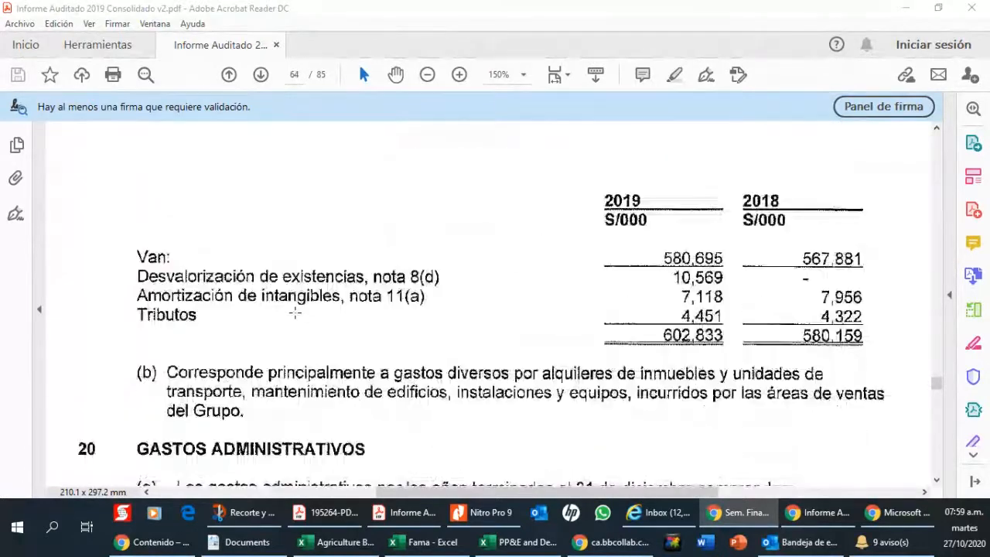
scroll(294, 312, "down", 4)
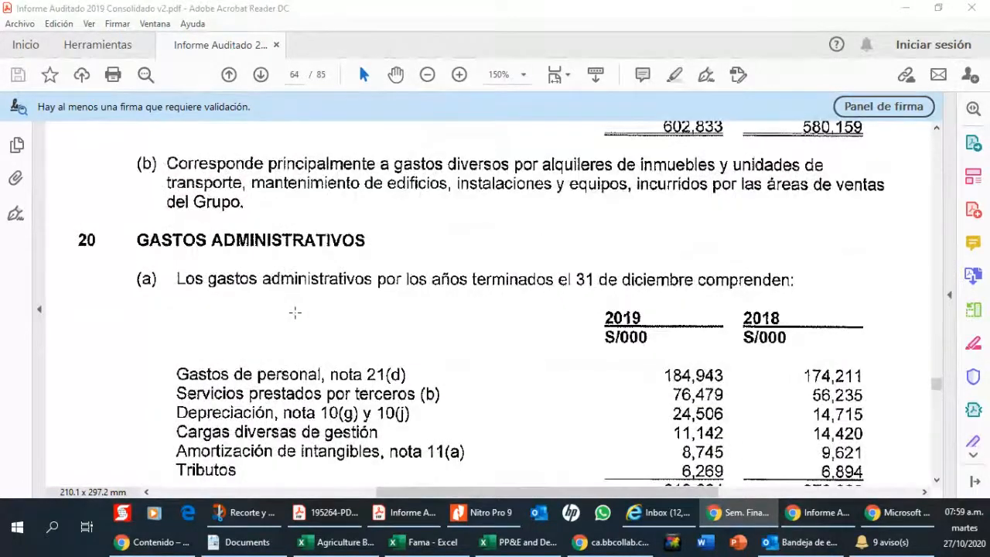
scroll(294, 312, "down", 1)
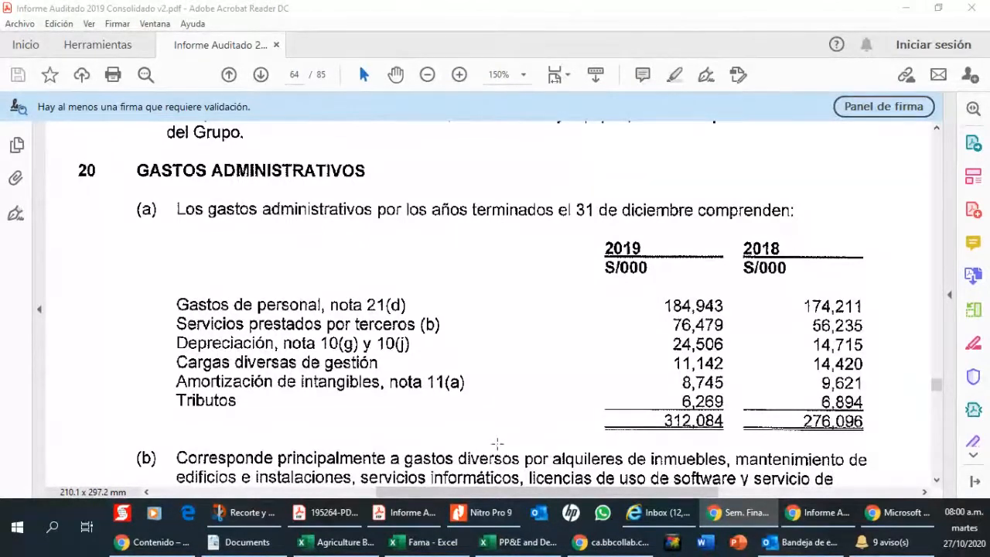
scroll(456, 370, "down", 1)
scroll(457, 371, "down", 1)
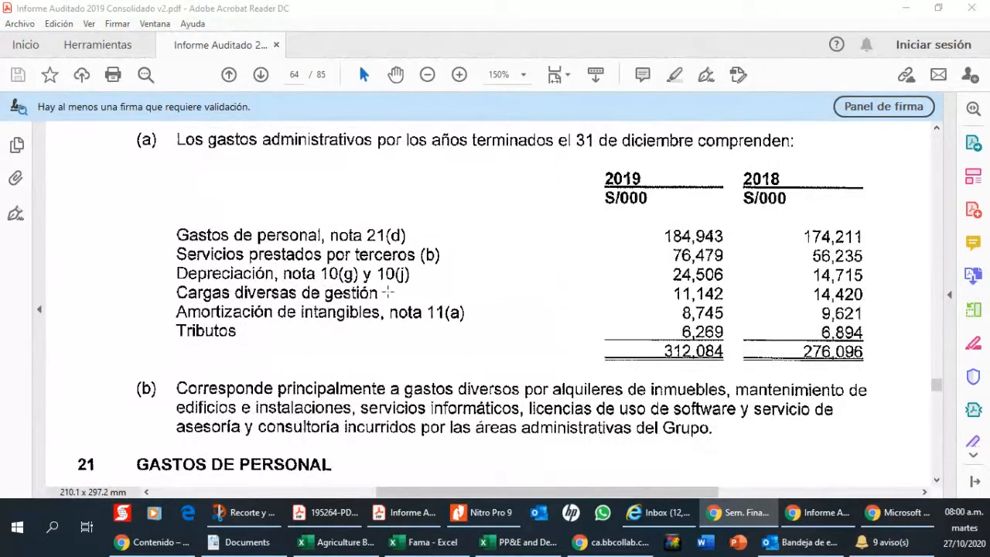
Find note 10, Inmuebles, Maquinaria y Equipo, on page 45 of the audited report.
left_click_drag(935, 384, 928, 266)
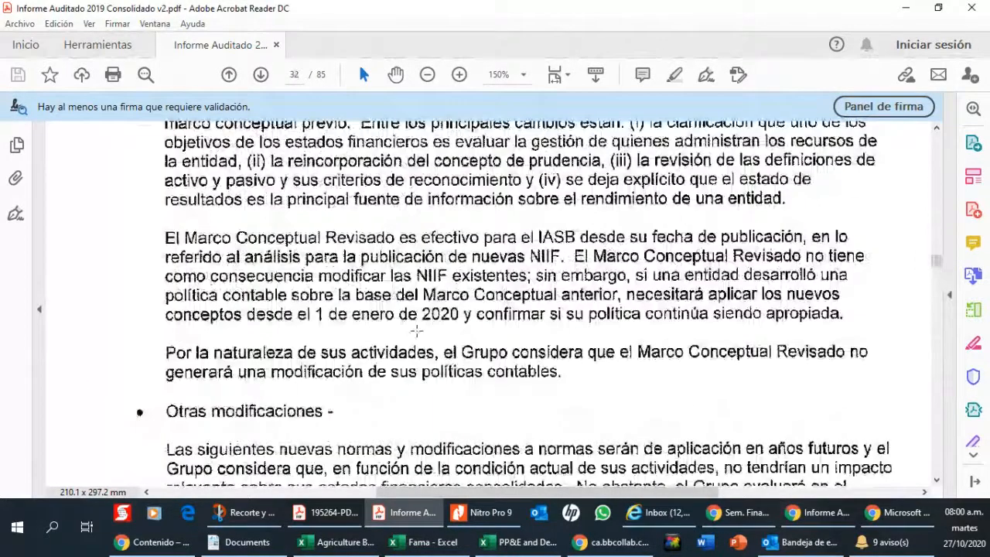
scroll(416, 331, "up", 3)
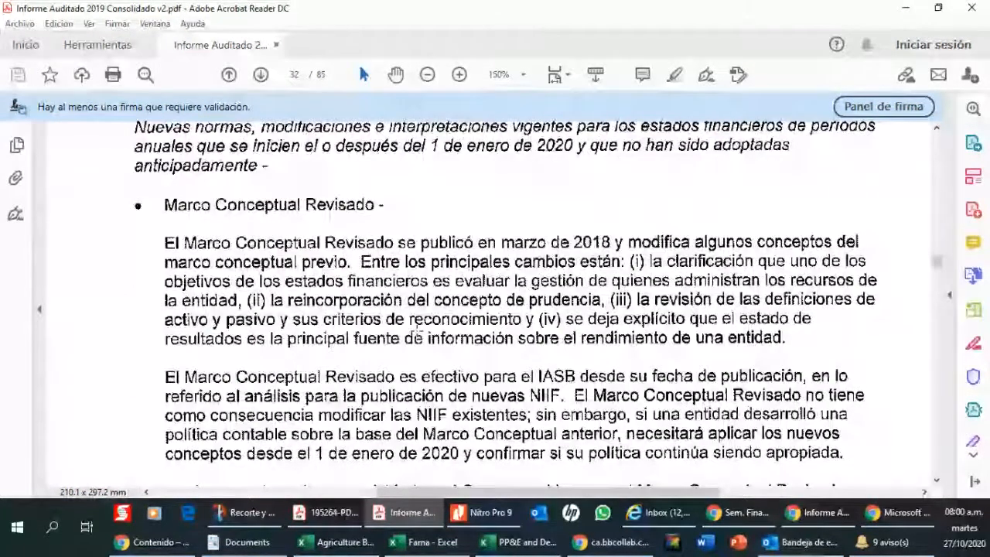
scroll(416, 333, "down", 15)
scroll(415, 331, "down", 20)
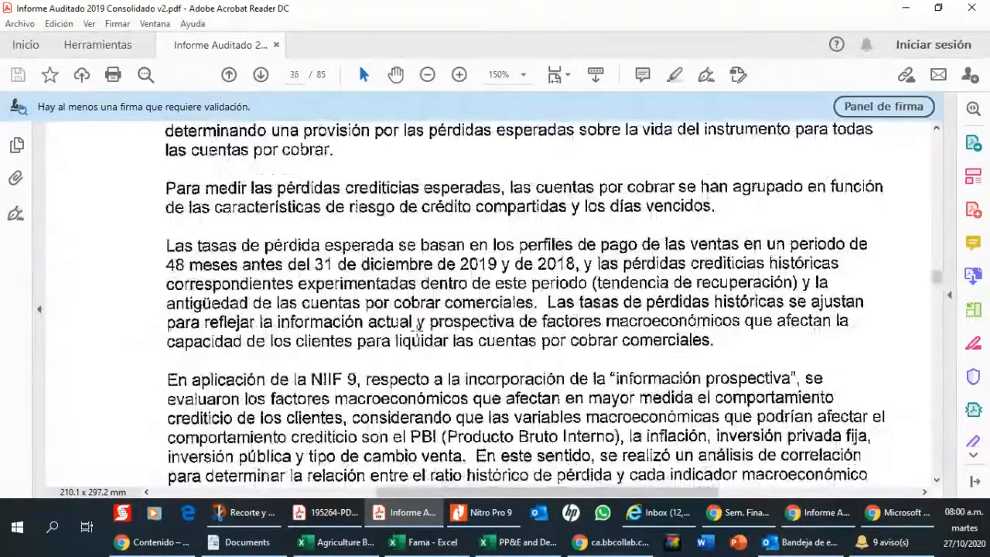
scroll(415, 331, "down", 20)
scroll(415, 331, "down", 20)
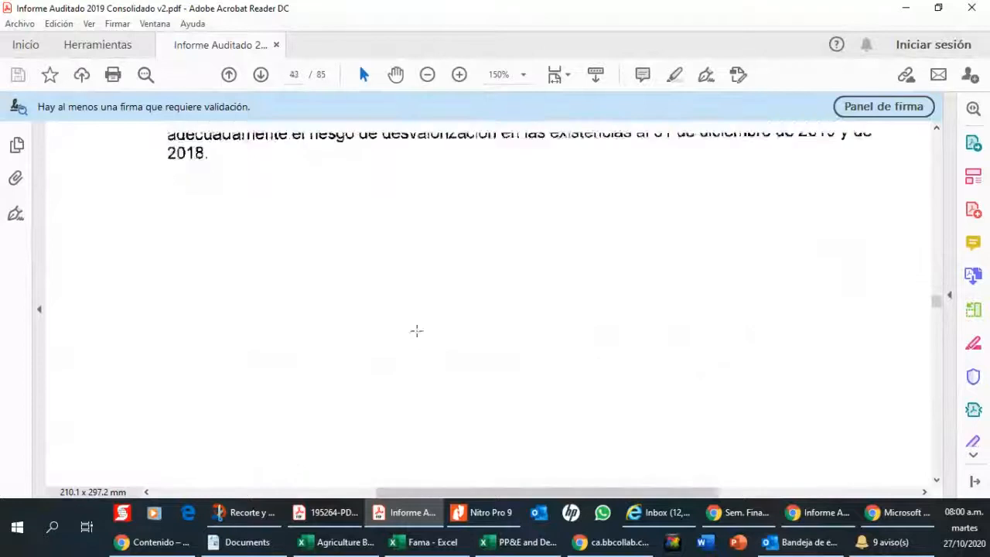
scroll(415, 331, "down", 5)
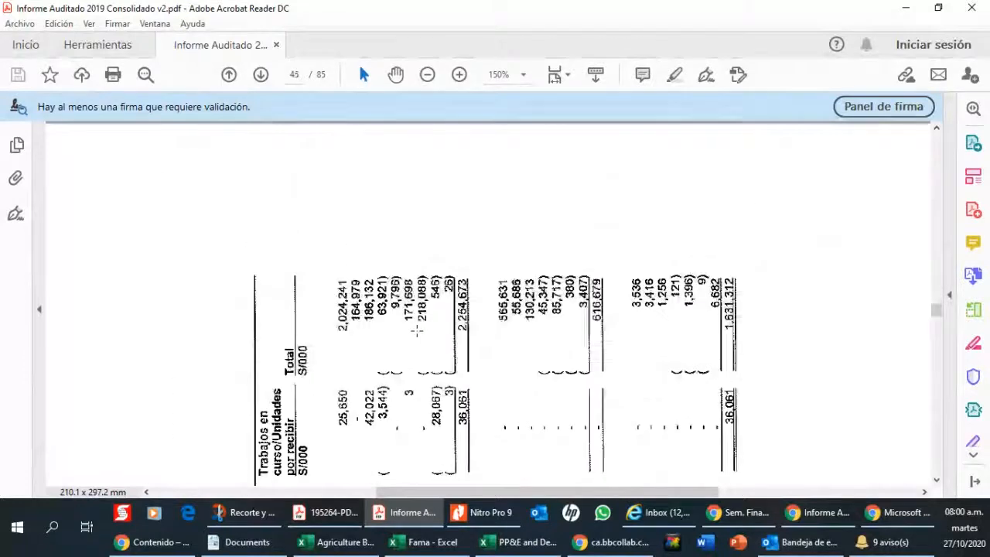
scroll(415, 331, "up", 6)
scroll(416, 330, "down", 5)
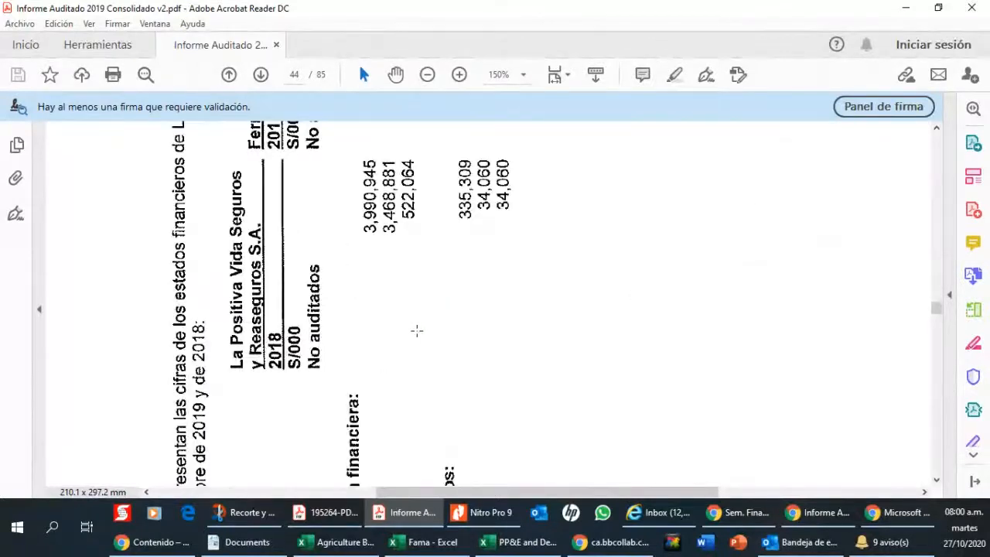
scroll(416, 331, "up", 5)
scroll(416, 331, "down", 8)
scroll(416, 331, "down", 5)
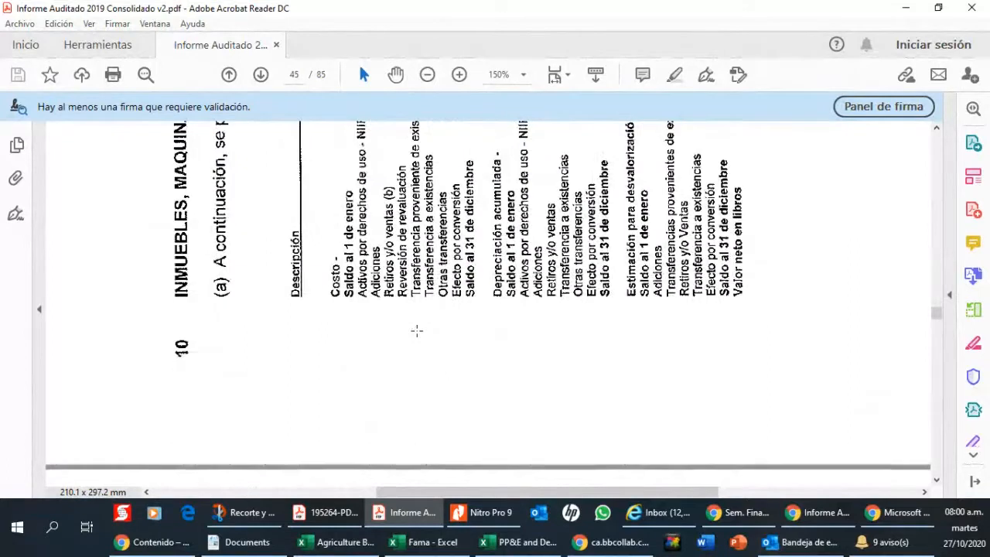
Rotate the page view clockwise so the sideways table in note 10 reads upright.
left_click(448, 342)
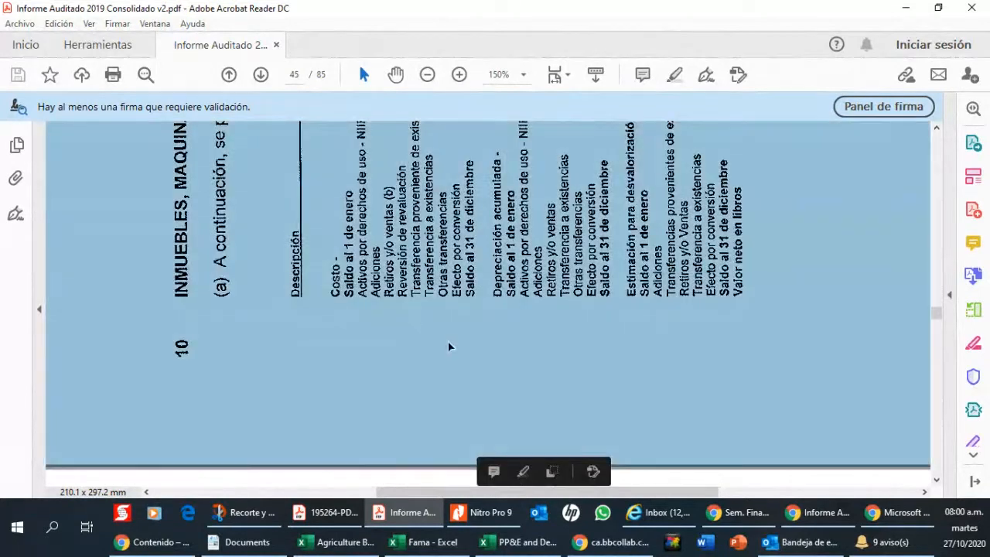
scroll(447, 337, "down", 3)
scroll(447, 338, "up", 7)
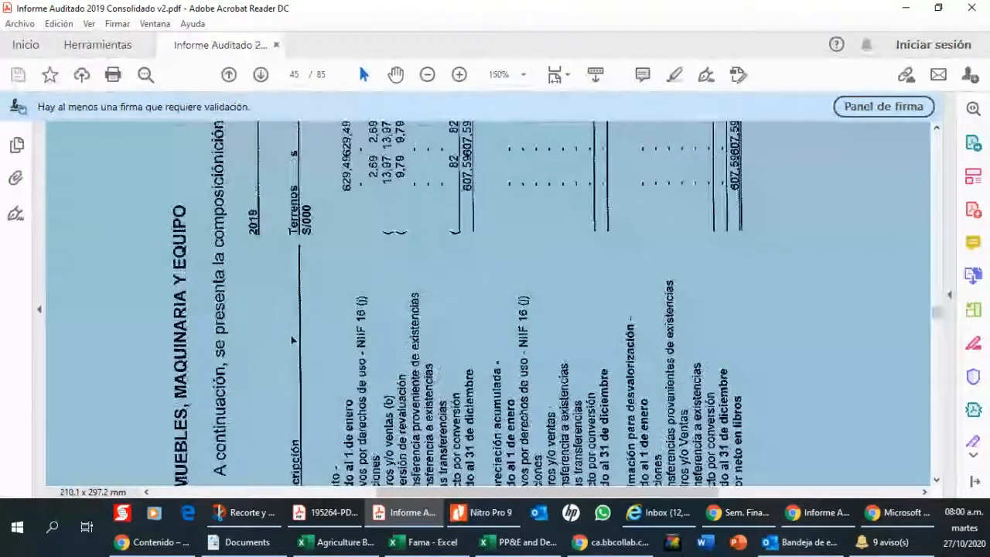
left_click(89, 23)
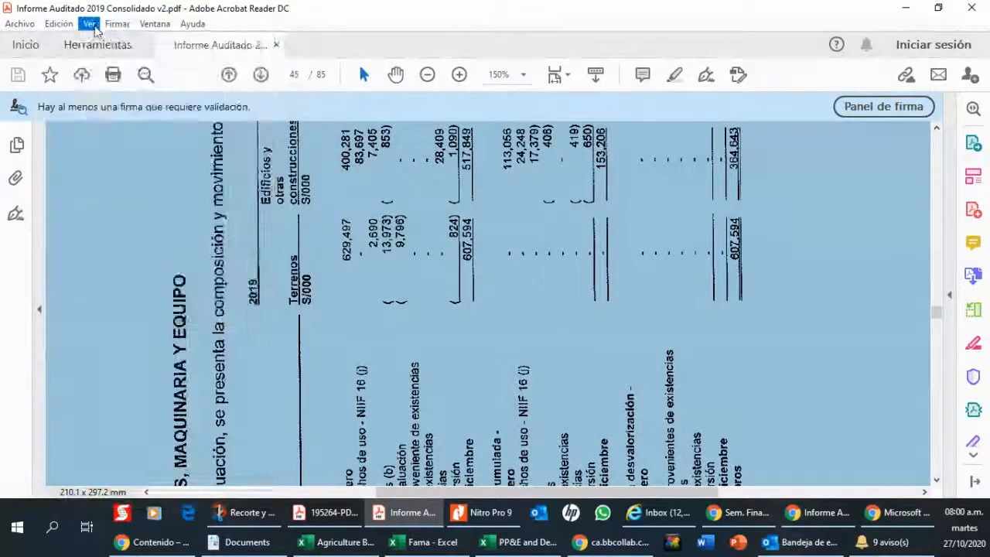
mouse_move(107, 50)
left_click(334, 48)
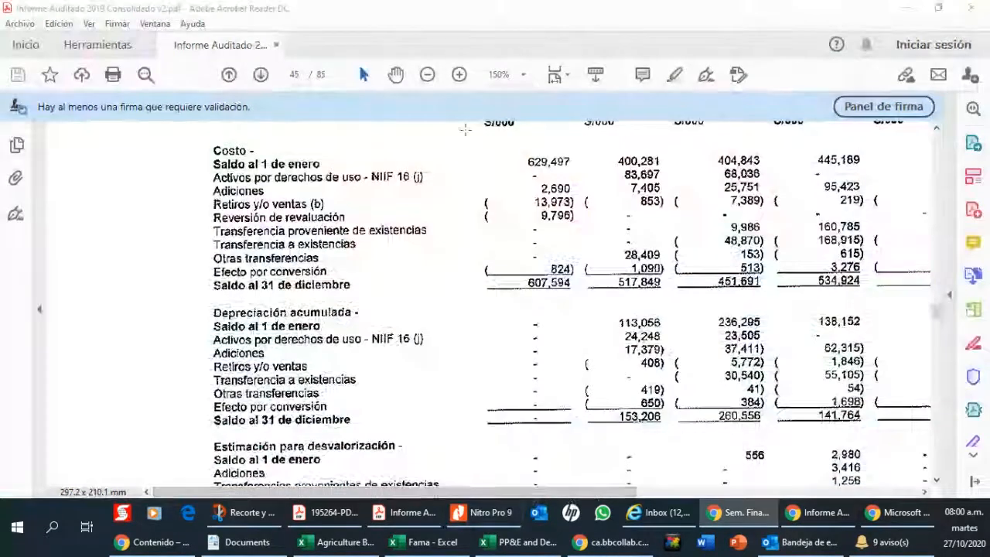
Examine the cost and accumulated depreciation movements in the note 10 table, from the Terrenos column across to the Total column.
mouse_move(432, 528)
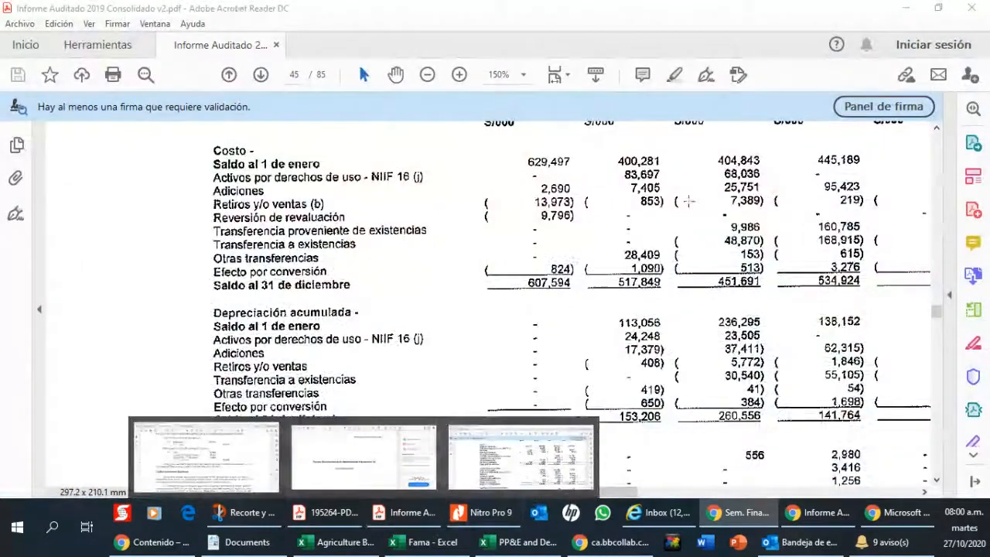
scroll(541, 178, "up", 1)
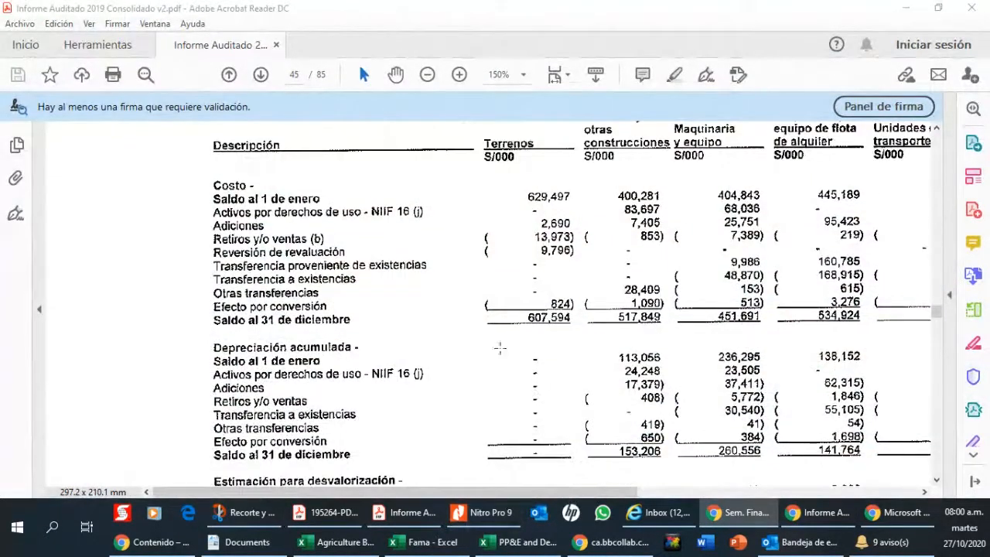
left_click_drag(542, 492, 621, 517)
scroll(422, 336, "down", 2)
scroll(389, 332, "up", 1)
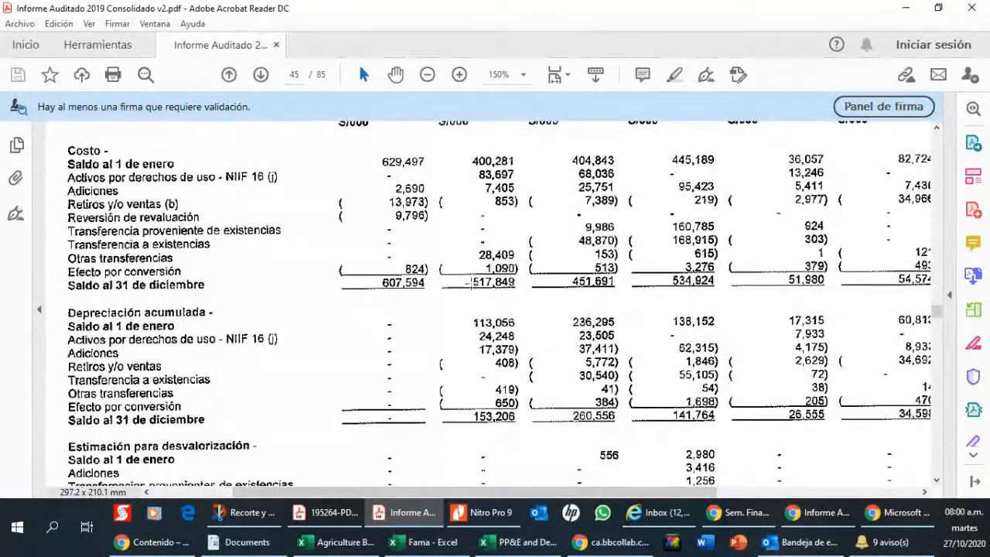
left_click_drag(509, 493, 688, 493)
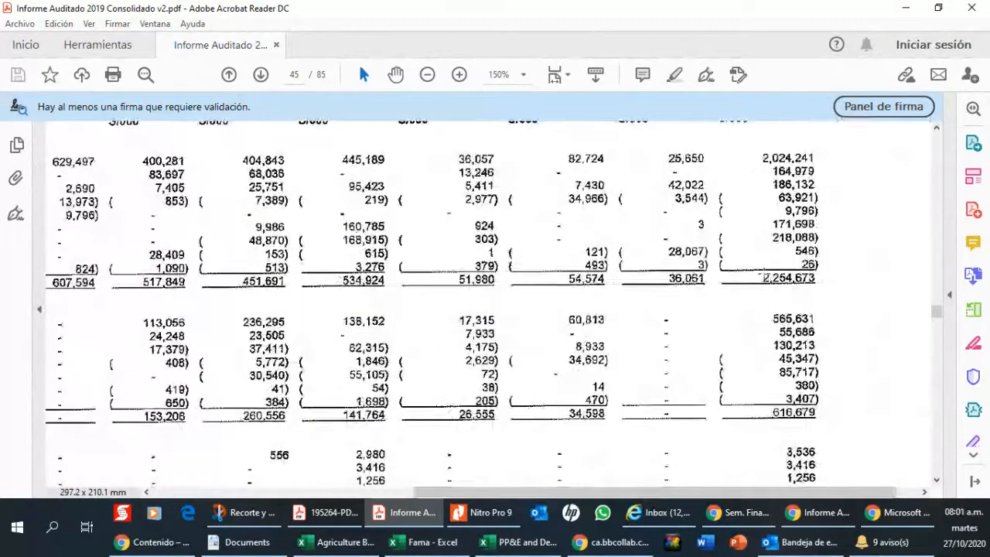
mouse_move(726, 512)
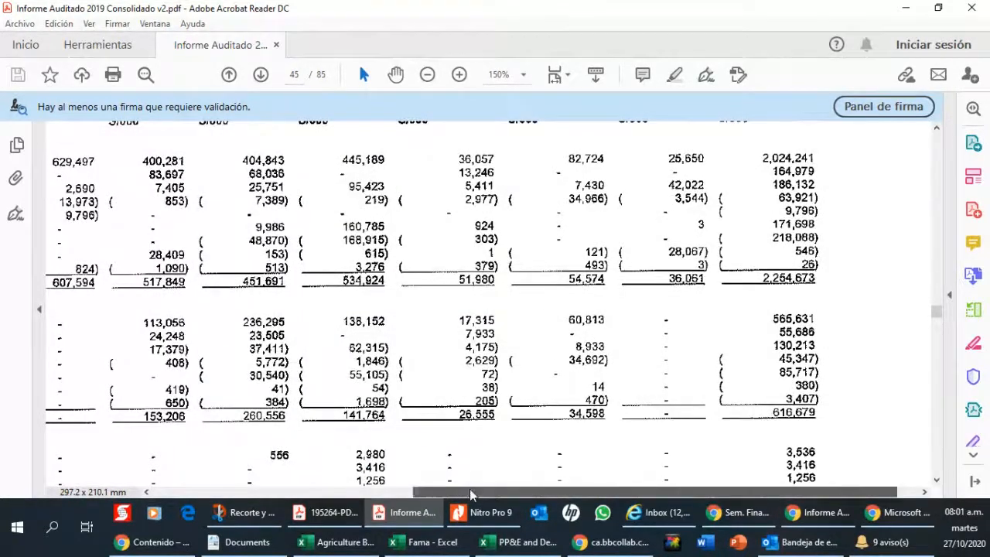
left_click_drag(469, 493, 286, 492)
mouse_move(458, 514)
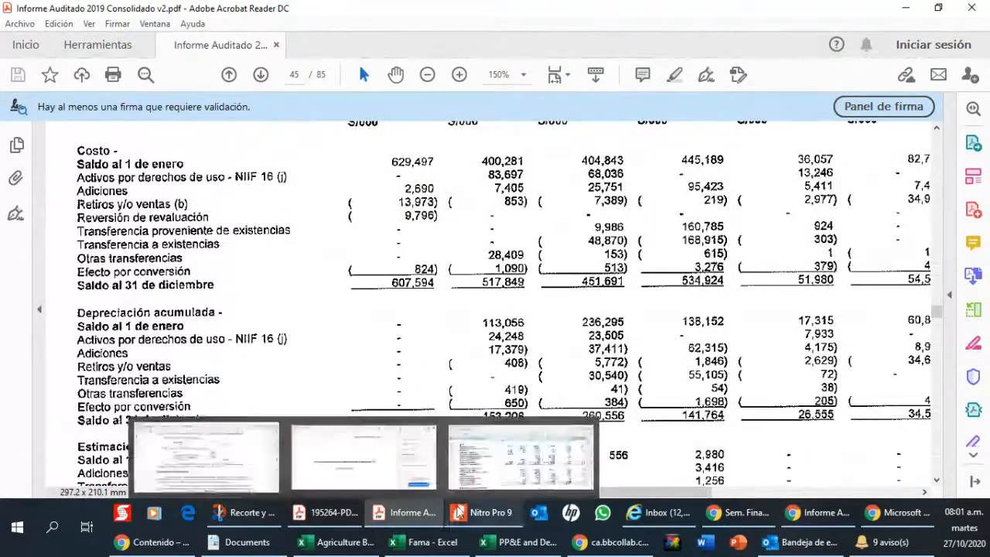
left_click_drag(662, 492, 844, 492)
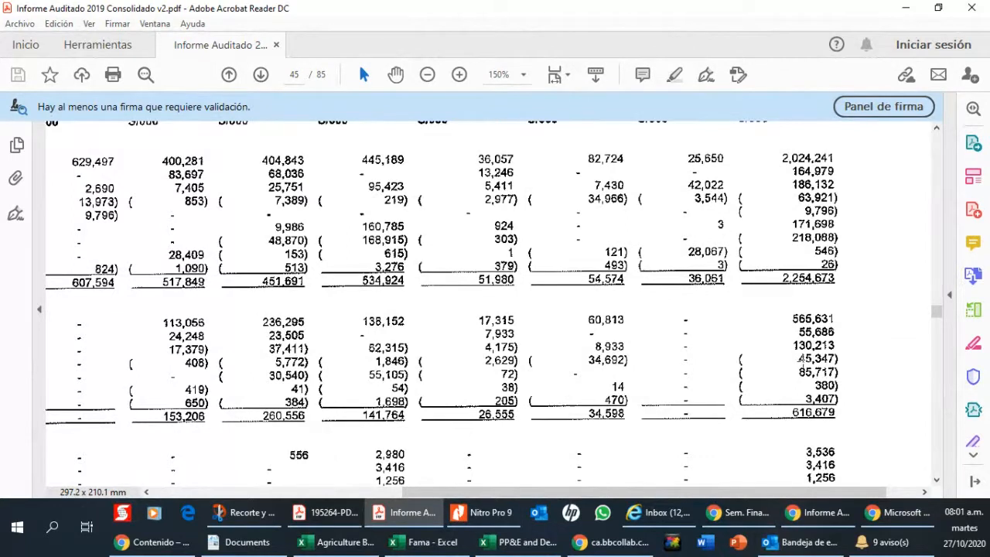
left_click(401, 513)
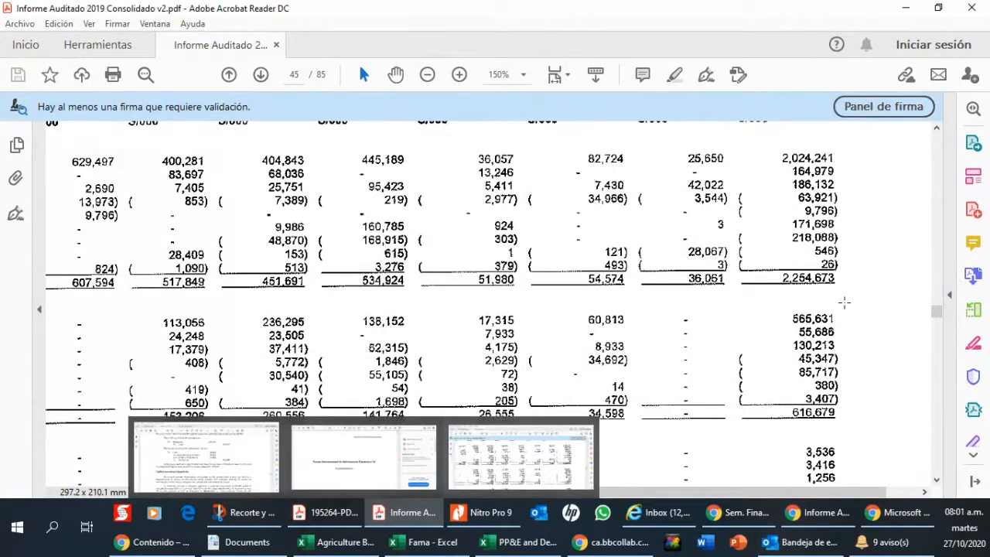
Compare the cost and accumulated depreciation row labels in the note 10 table with the figures in its Total column.
left_click_drag(414, 494, 247, 475)
mouse_move(427, 542)
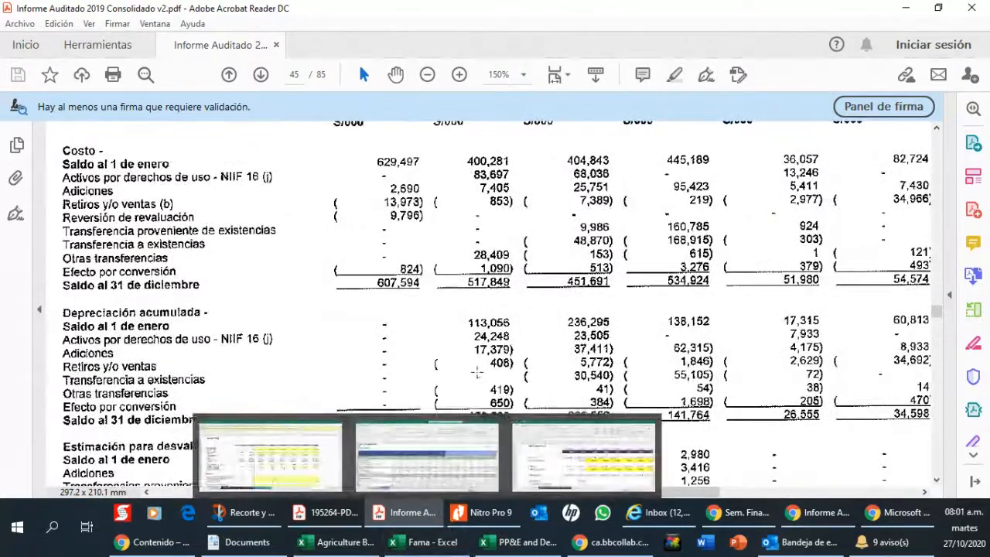
left_click_drag(615, 494, 798, 499)
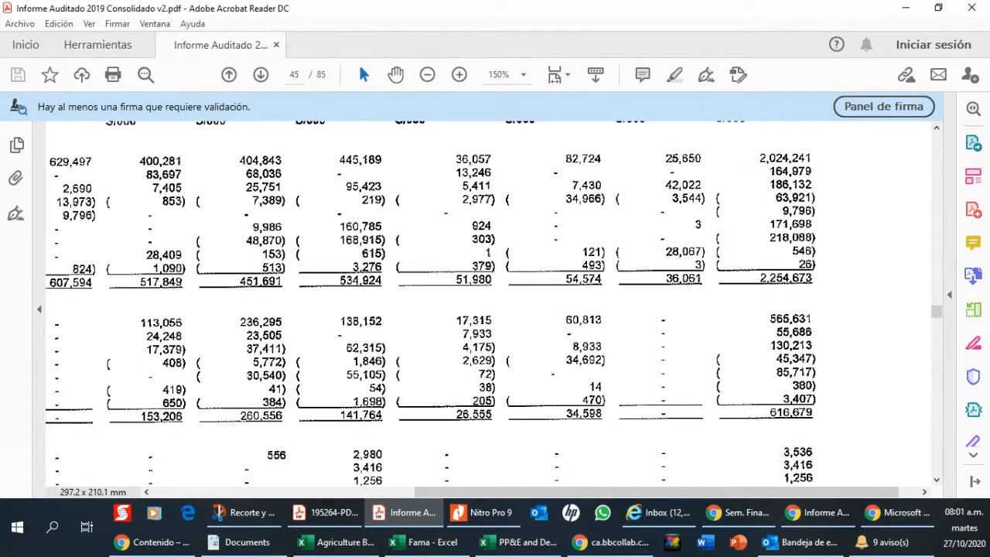
left_click_drag(422, 490, 247, 486)
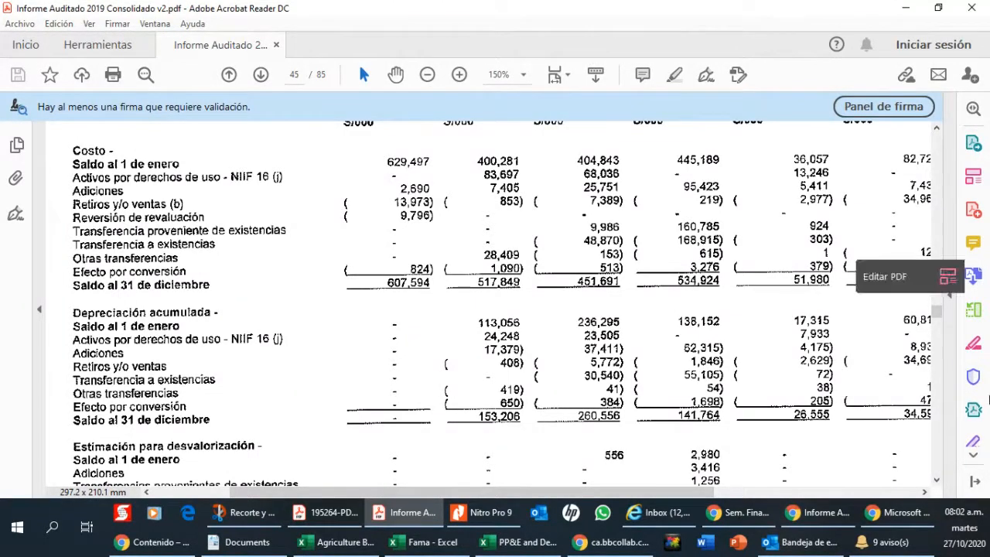
Enlarge the note 10 table to 200% and examine its cost and accumulated depreciation rows from the asset classes through to the Total column.
left_click(458, 75)
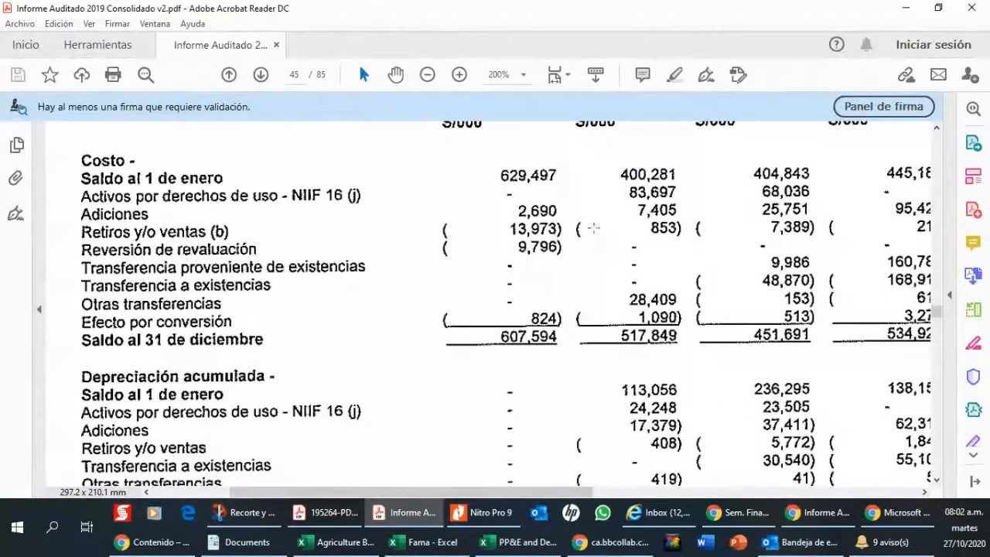
mouse_move(483, 511)
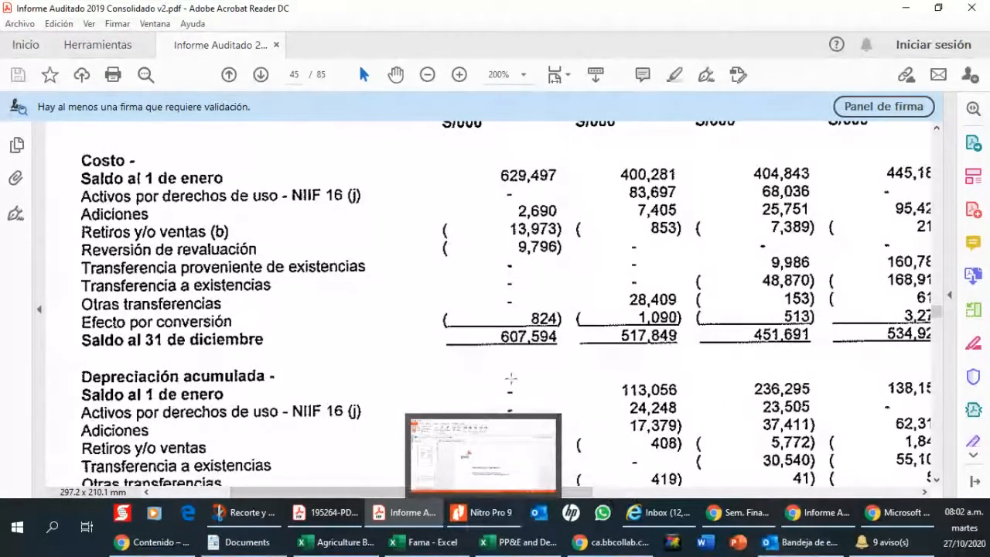
left_click_drag(301, 492, 568, 506)
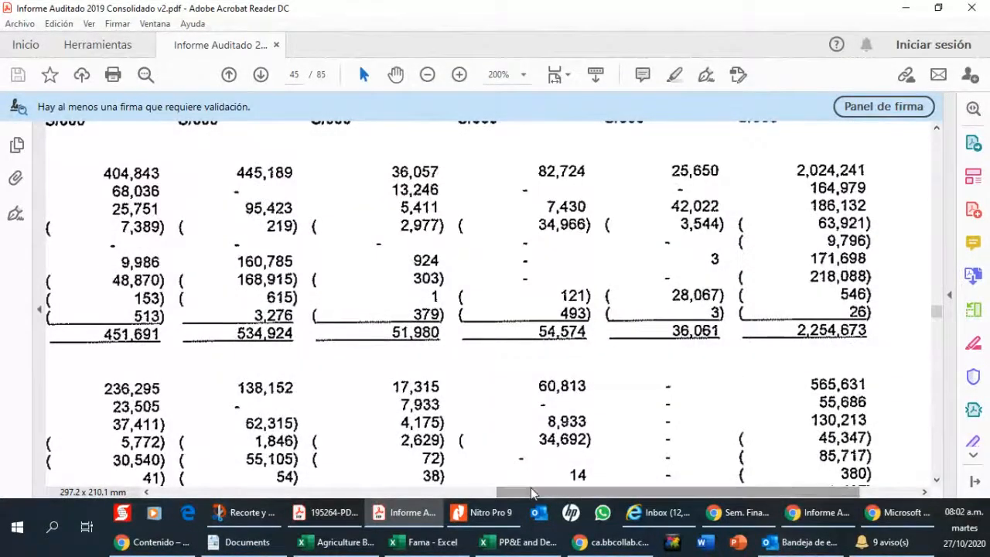
left_click_drag(530, 491, 272, 492)
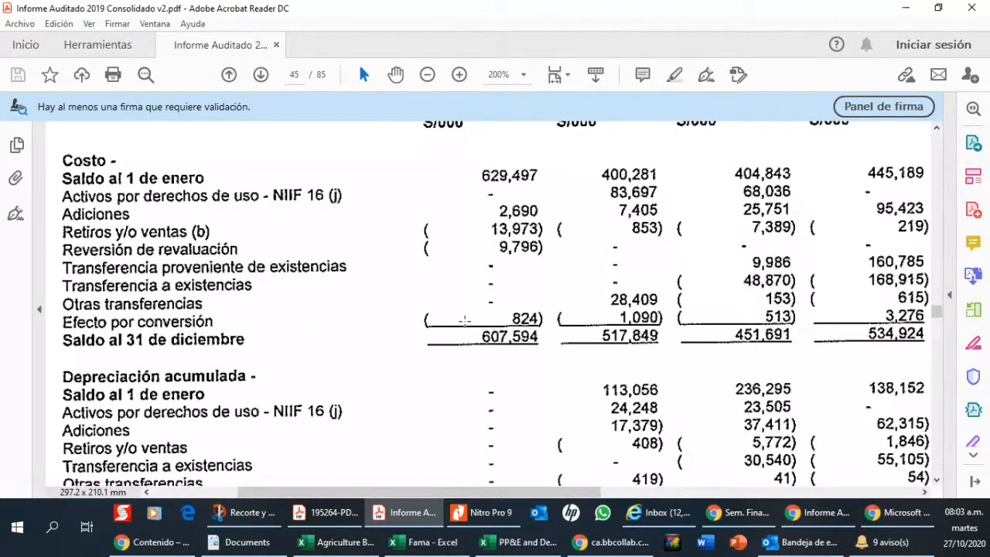
scroll(479, 312, "up", 1)
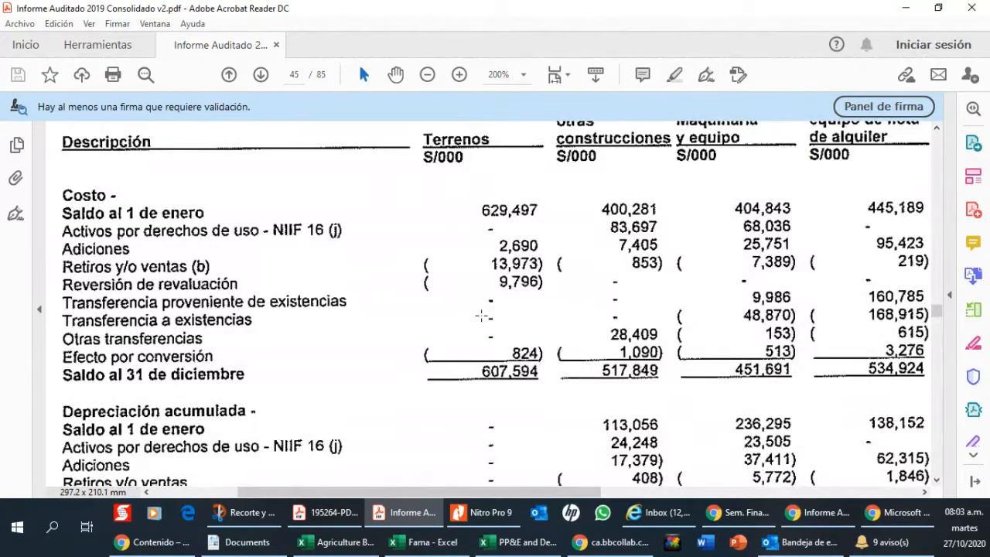
left_click_drag(546, 491, 836, 493)
scroll(787, 312, "down", 4)
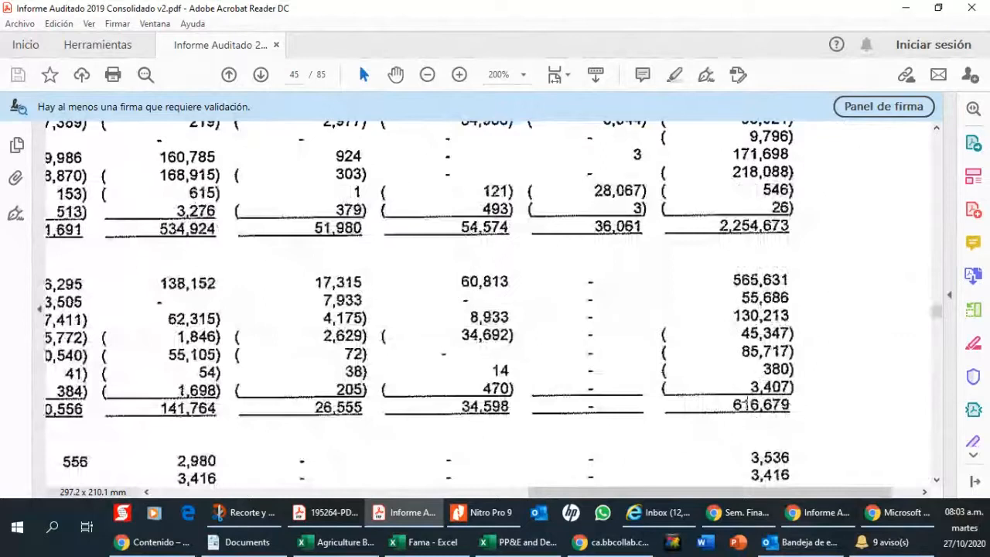
mouse_move(554, 489)
left_mouse_down()
mouse_move(208, 491)
mouse_move(559, 482)
left_mouse_up()
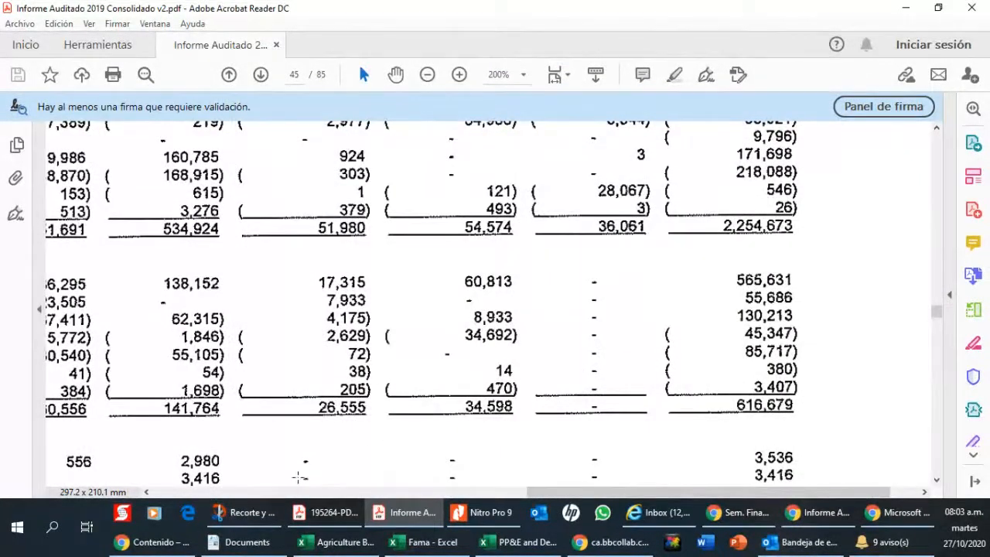
left_click_drag(551, 491, 212, 491)
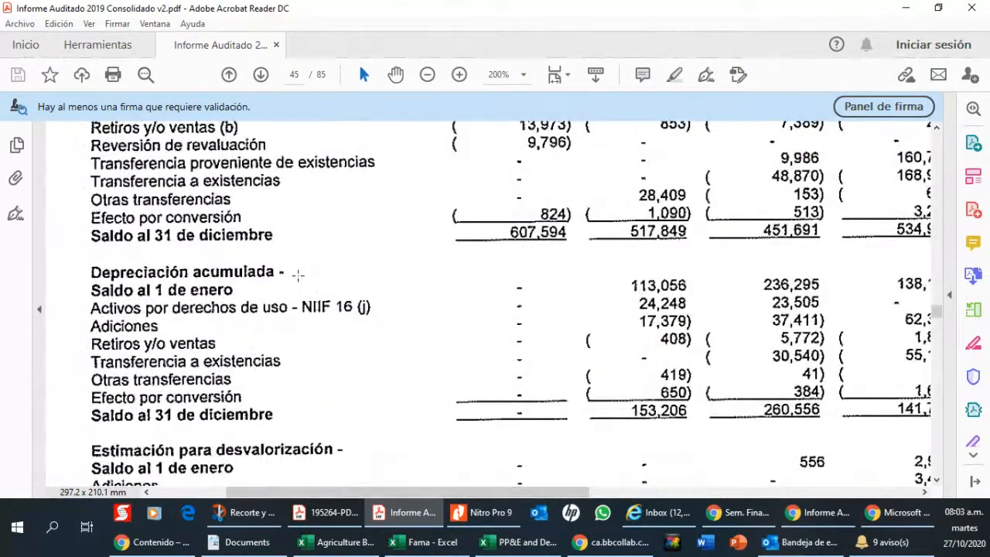
Rotate the page view counterclockwise to restore the report's portrait orientation.
left_click(89, 24)
mouse_move(196, 52)
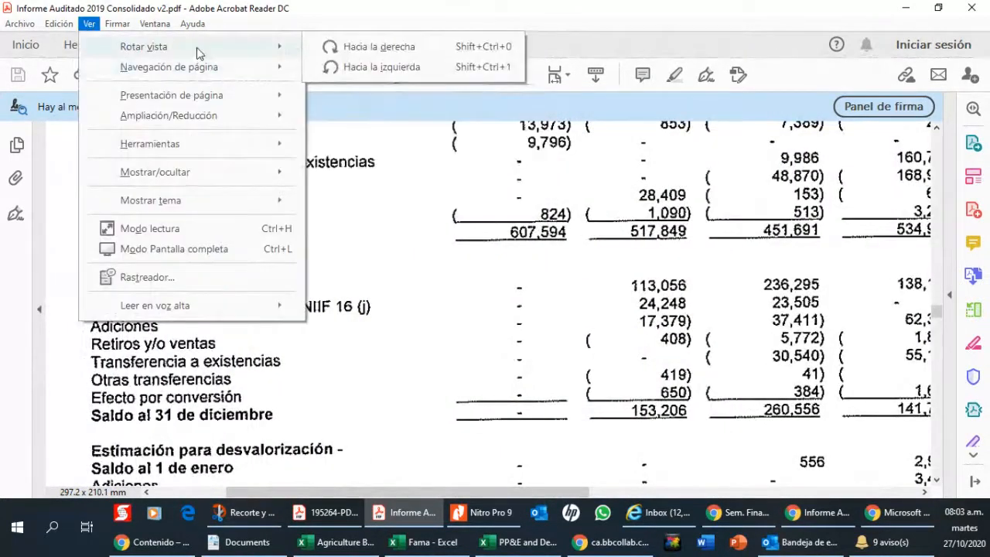
left_click(325, 66)
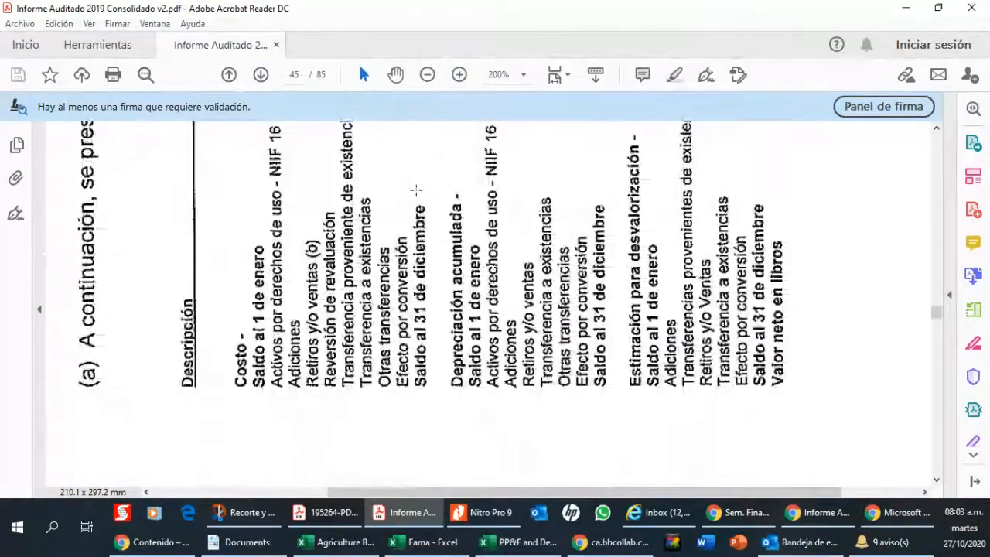
Find part (g) of note 10 on page 47 at 150% zoom and examine how 2019 and 2018 depreciation expense is distributed.
scroll(415, 190, "down", 10)
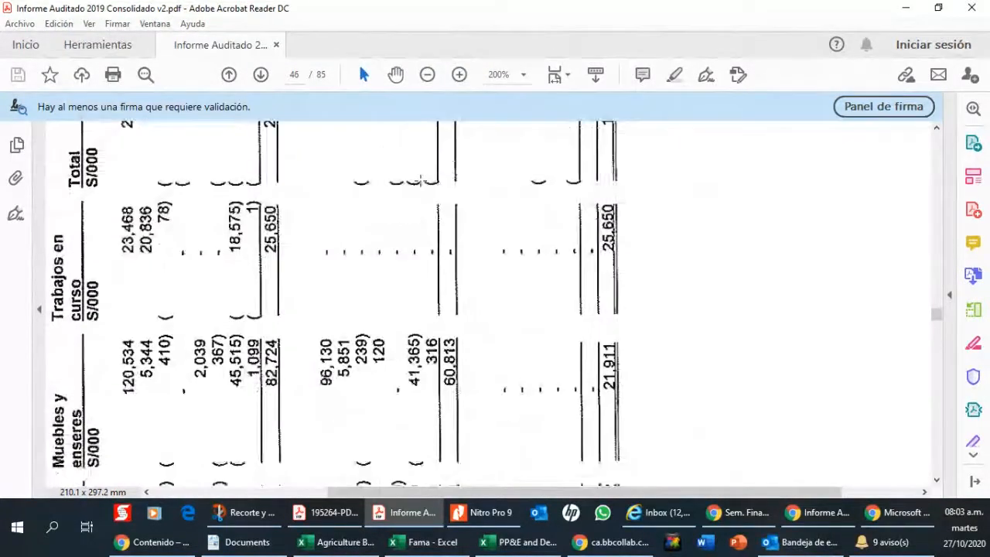
left_click(427, 74)
scroll(399, 169, "down", 1)
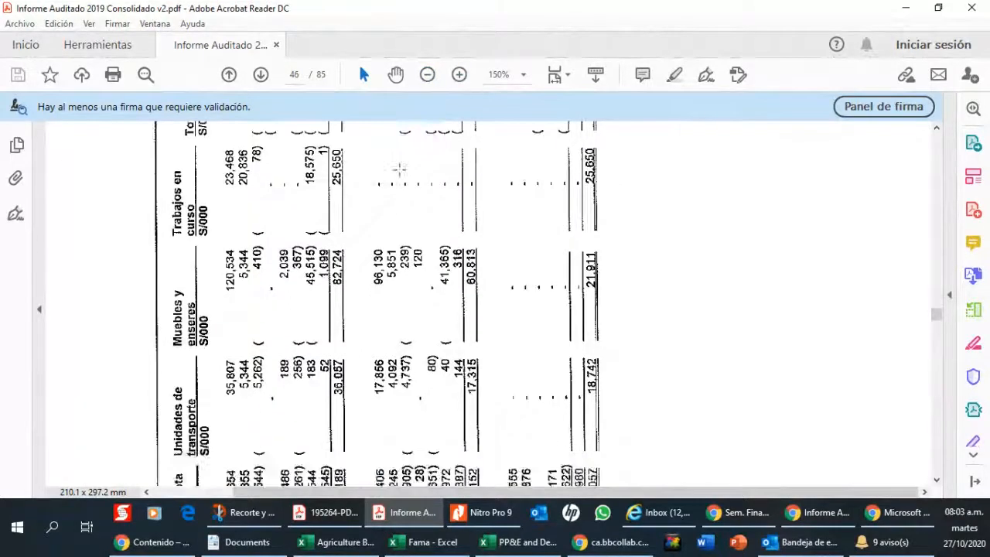
scroll(399, 169, "down", 15)
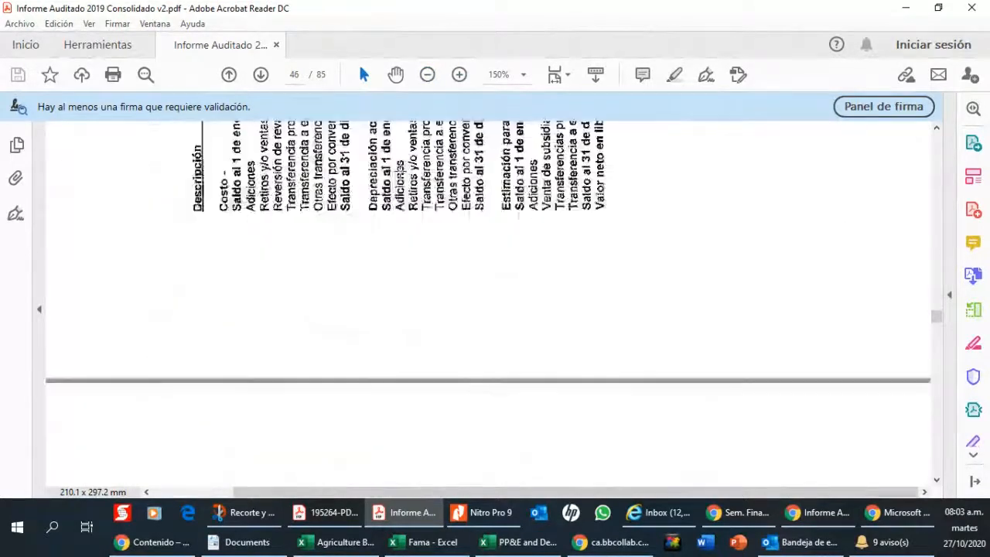
scroll(399, 170, "down", 10)
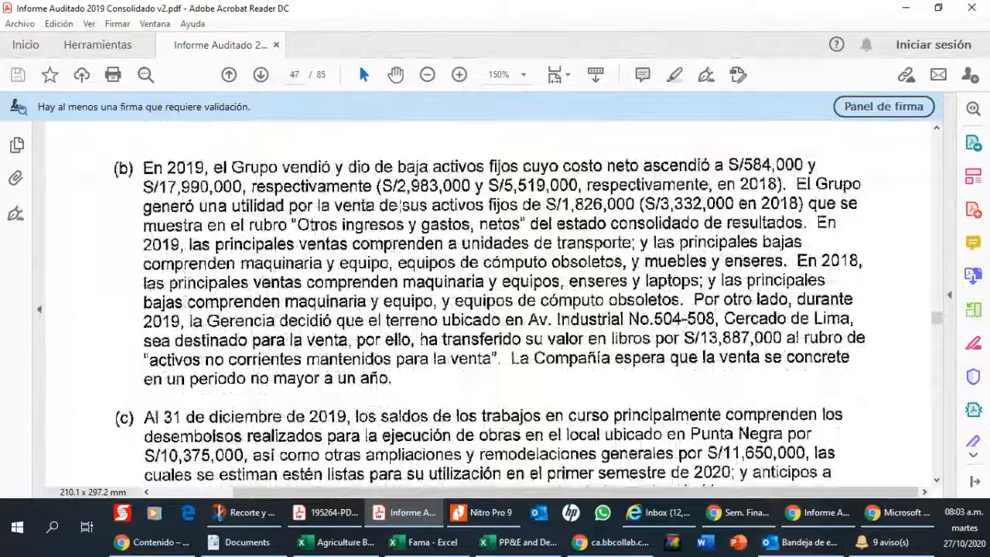
scroll(399, 207, "down", 2)
scroll(399, 207, "down", 15)
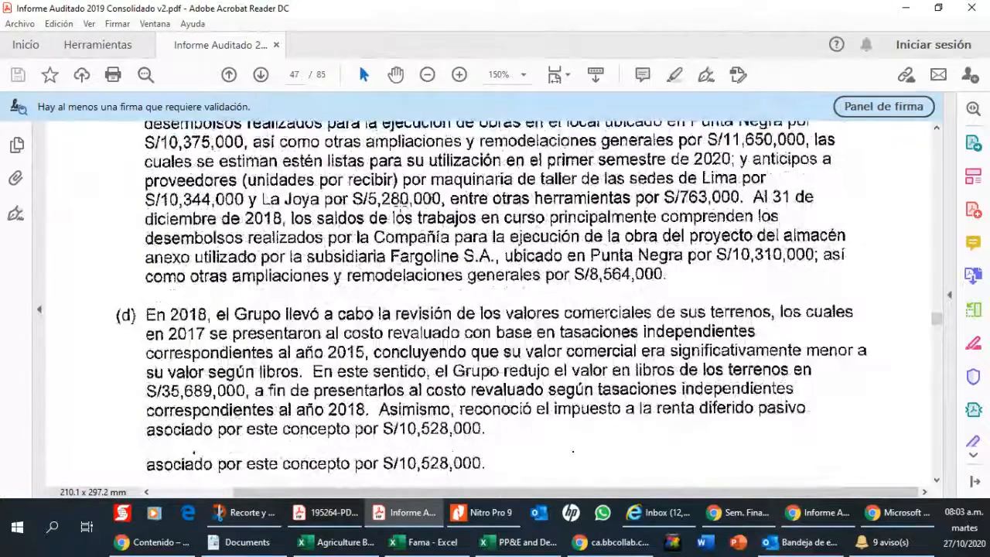
scroll(400, 205, "down", 2)
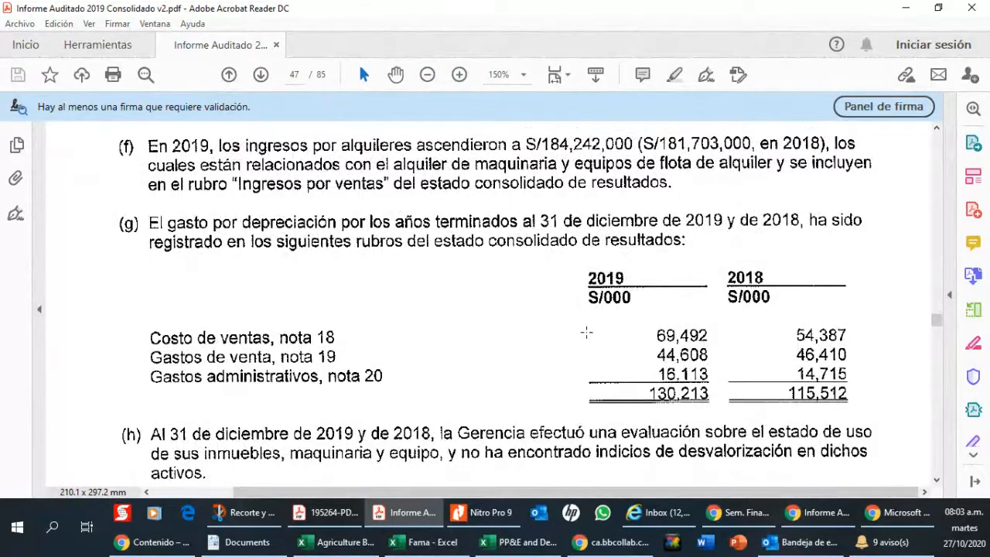
scroll(586, 332, "down", 1)
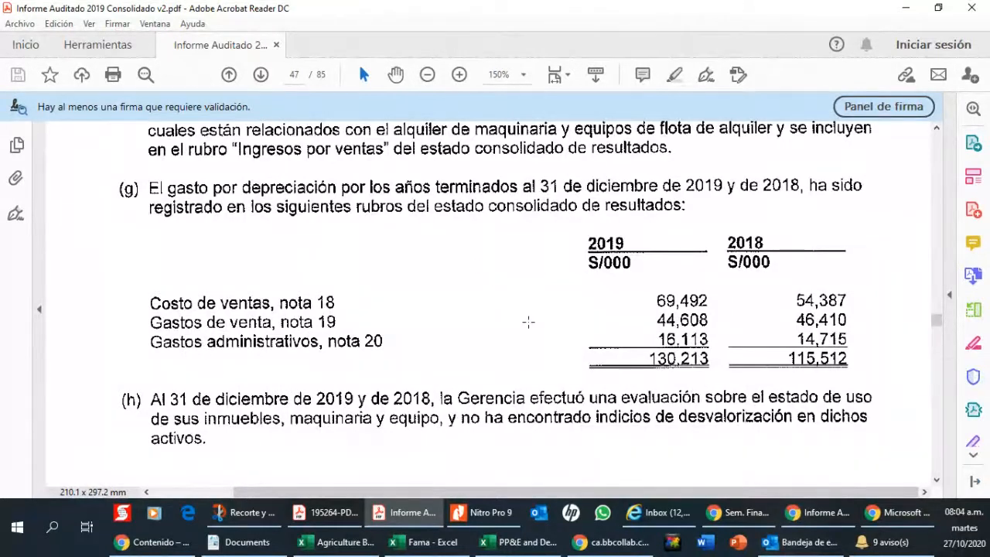
scroll(546, 311, "down", 2)
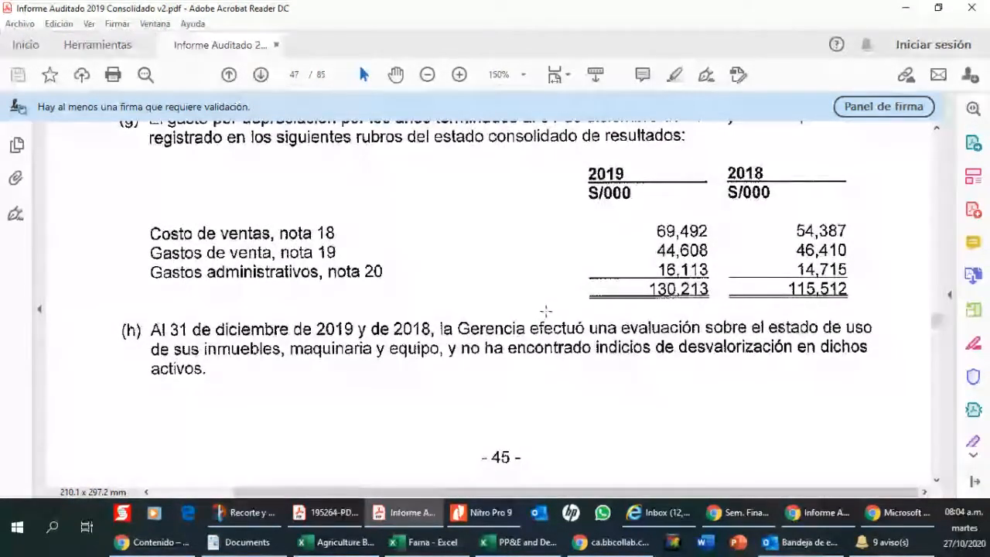
scroll(546, 311, "up", 2)
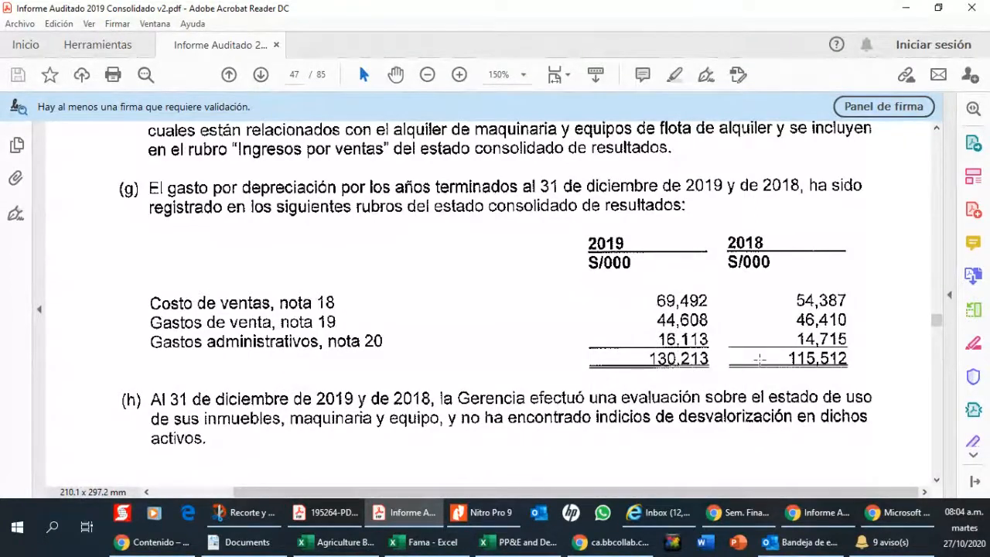
Switch to the PP&E and Depreciation workbook in Excel and check the 2019 depreciation figure and its ratios on the Top Down sheet.
mouse_move(487, 516)
left_click(519, 541)
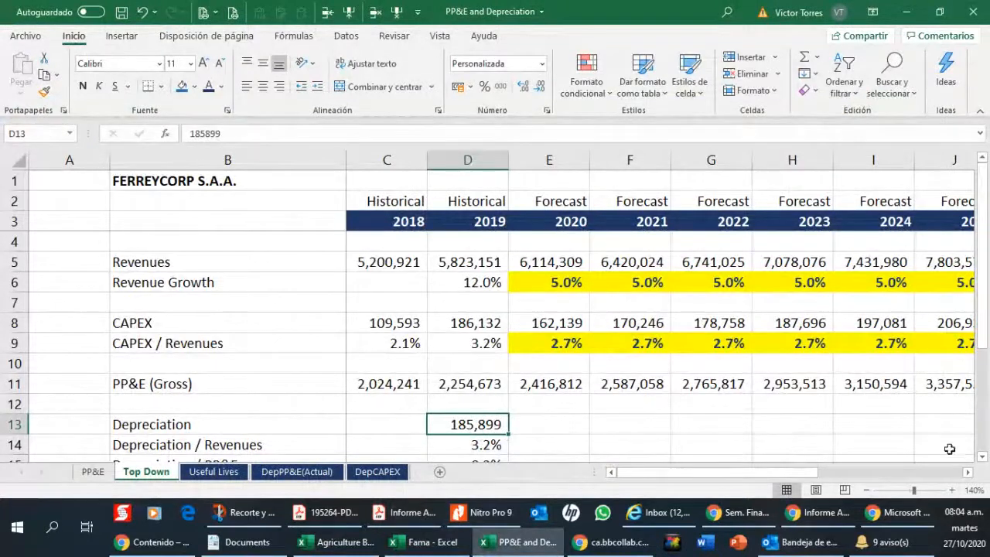
left_click(982, 457)
left_click(982, 457)
left_click(982, 457)
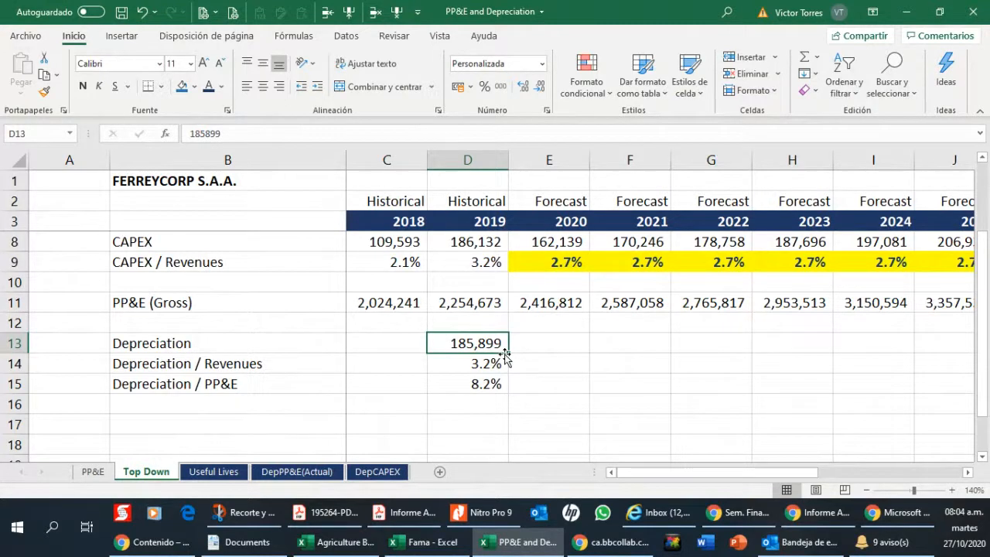
Return to the audited 2019 report in Acrobat Reader and review the depreciation expense breakdown in note 10 (g) again.
mouse_move(395, 514)
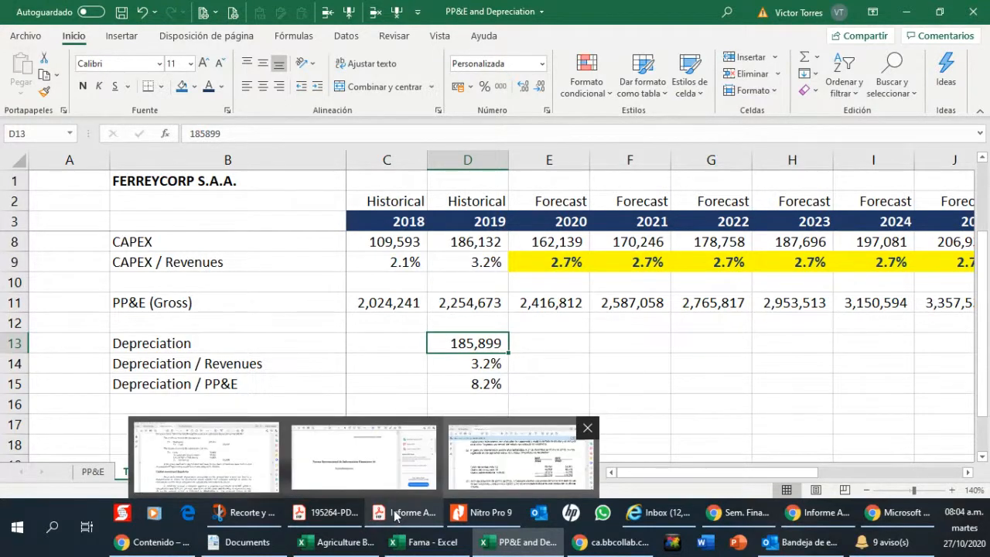
left_click(399, 514)
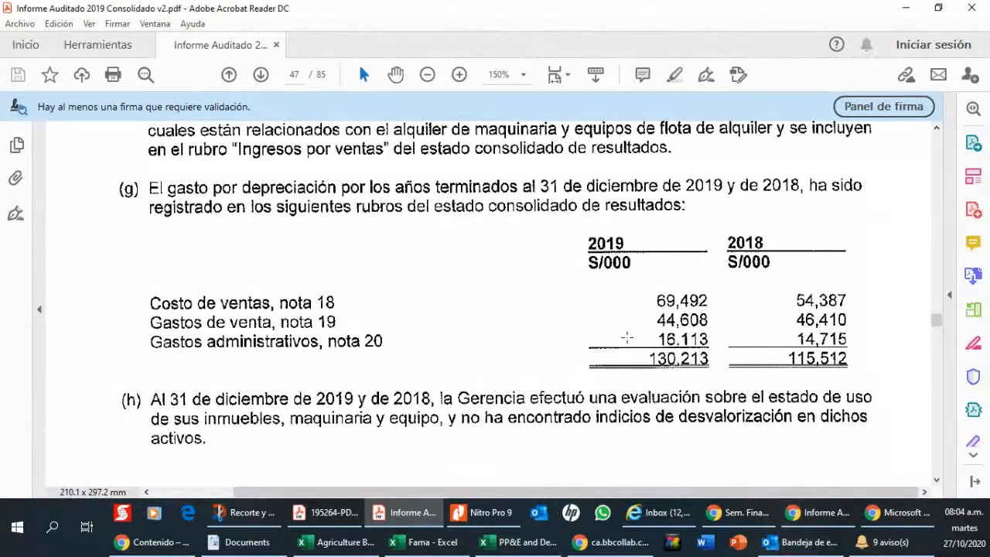
scroll(626, 338, "down", 4)
scroll(626, 338, "up", 5)
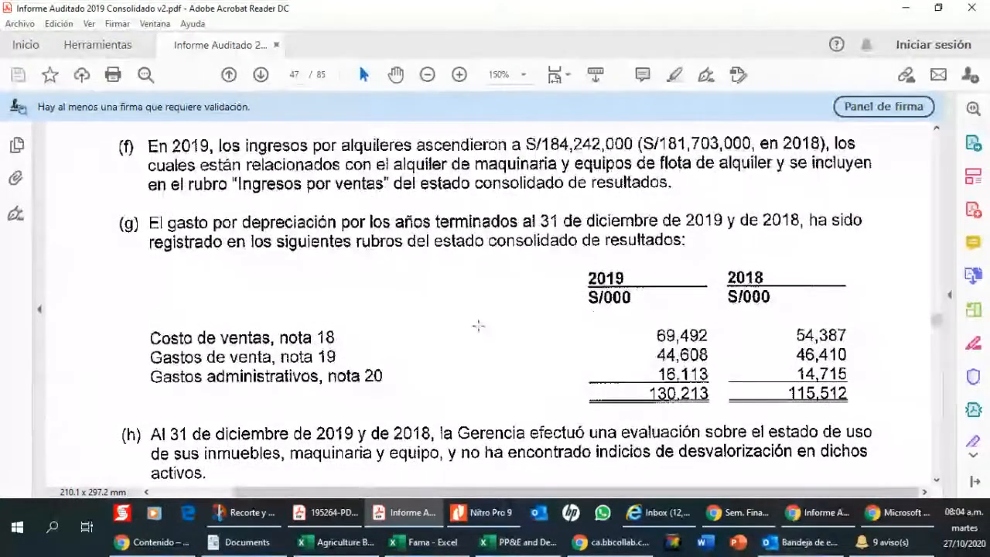
scroll(611, 298, "up", 1)
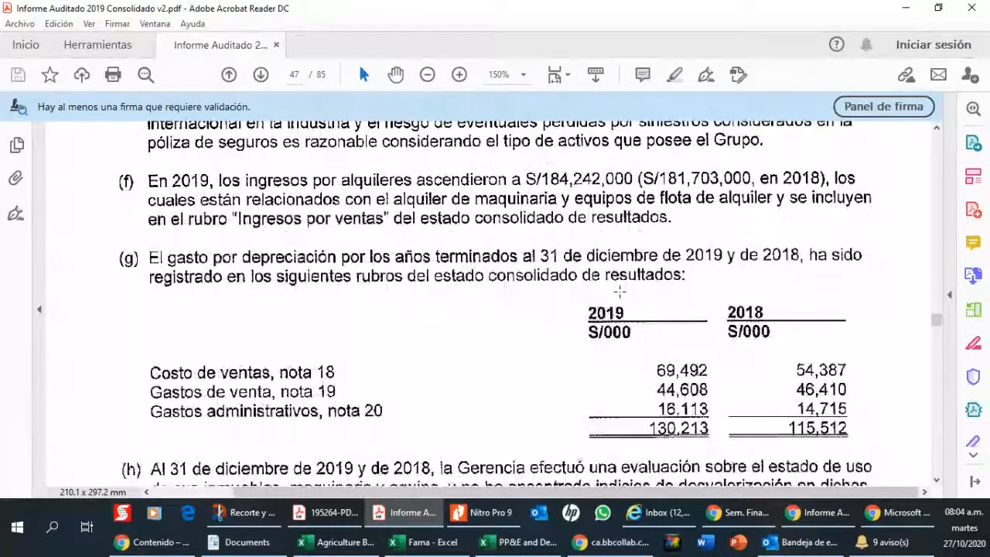
scroll(619, 291, "down", 1)
Find part (j) of note 10 on page 48 and examine the right-of-use asset movements and how their amortization is distributed.
scroll(619, 290, "down", 10)
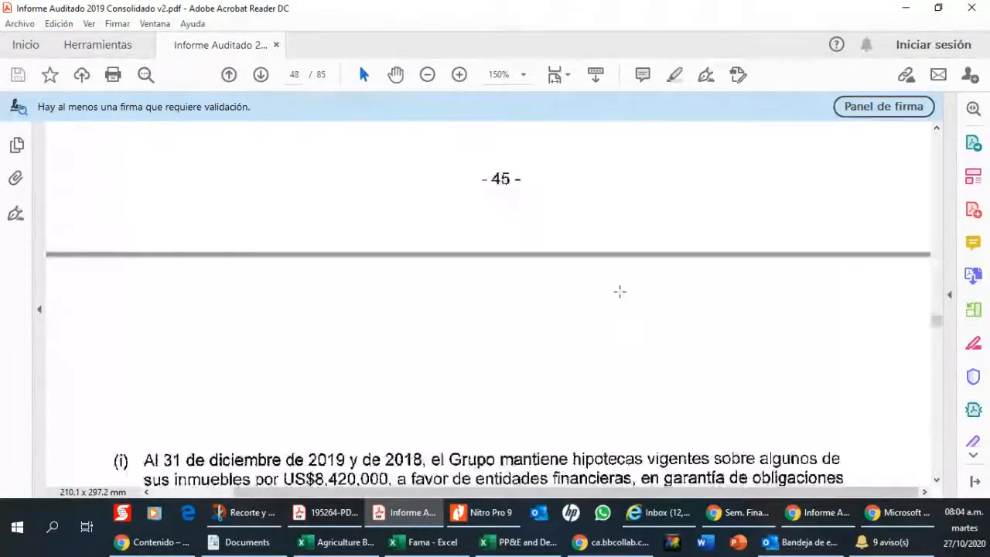
scroll(620, 291, "down", 3)
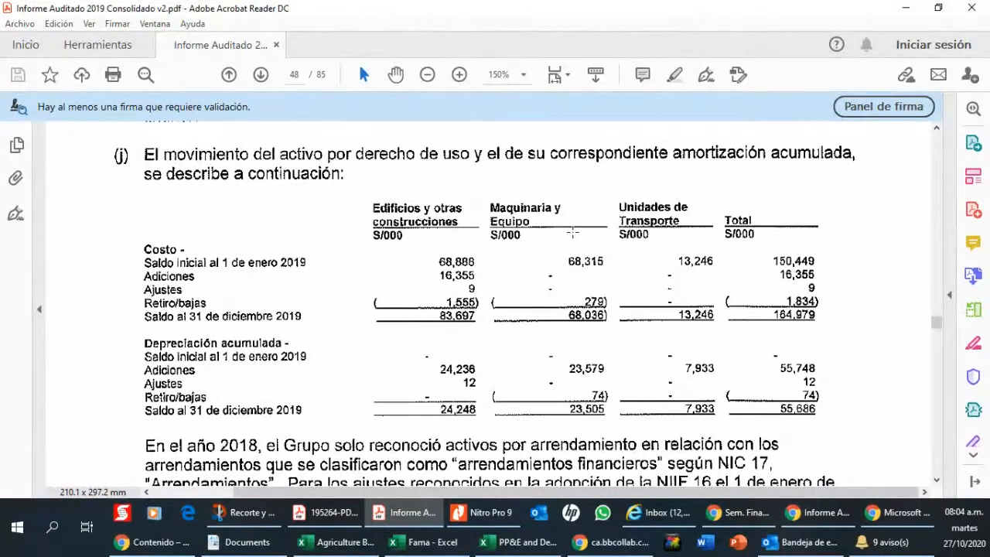
scroll(572, 230, "down", 6)
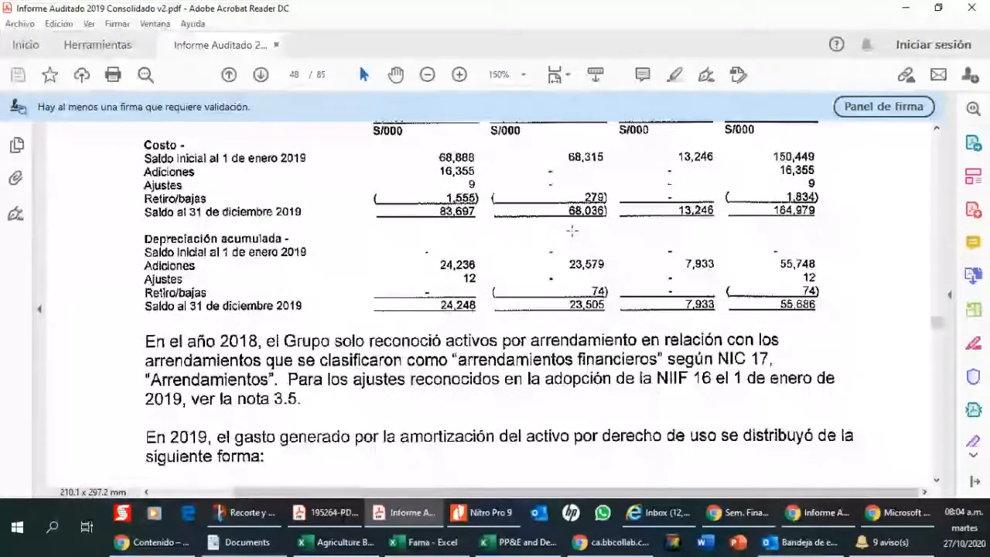
scroll(573, 220, "down", 2)
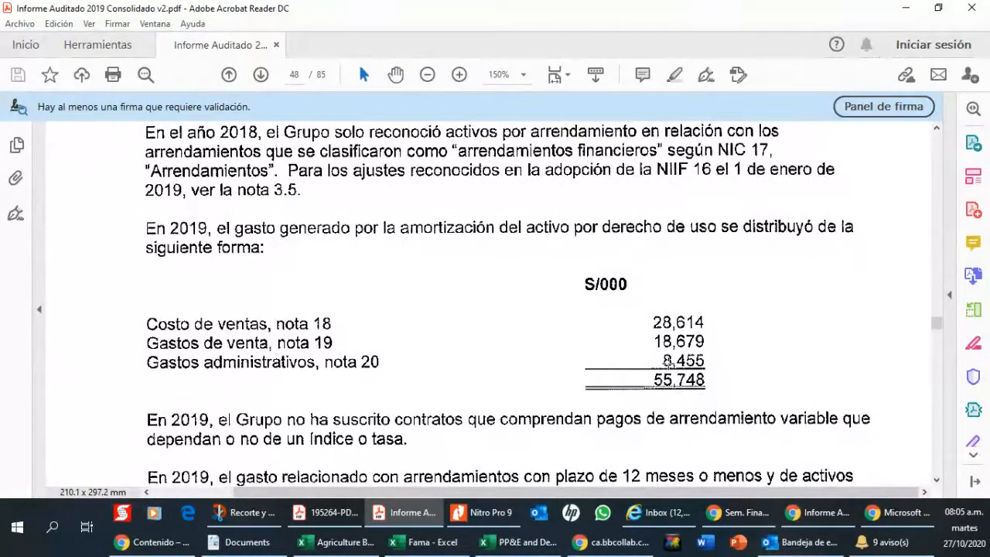
Compare the 2019 depreciation expense breakdown in note 10 (g) with the right-of-use amortization breakdown in note 10 (j).
scroll(666, 361, "up", 20)
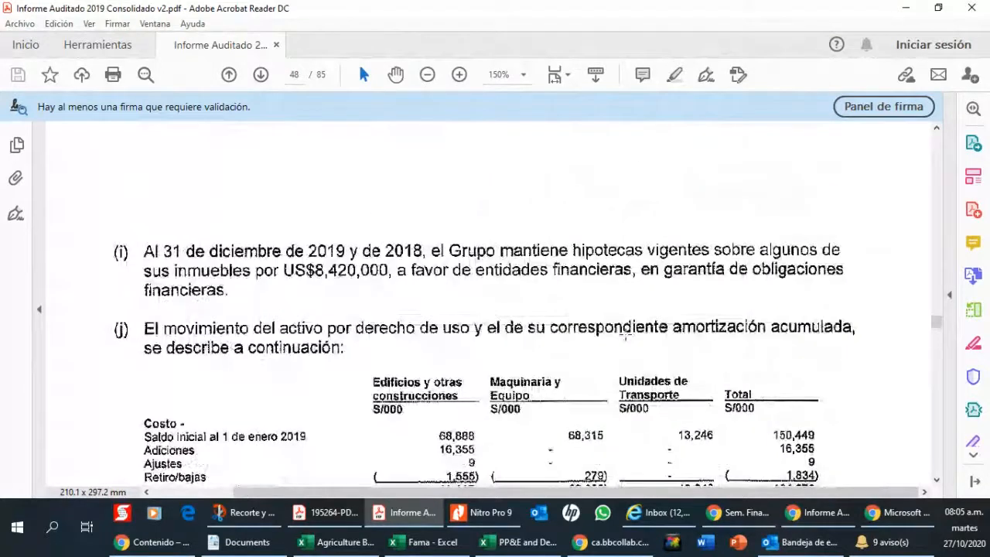
scroll(626, 334, "up", 4)
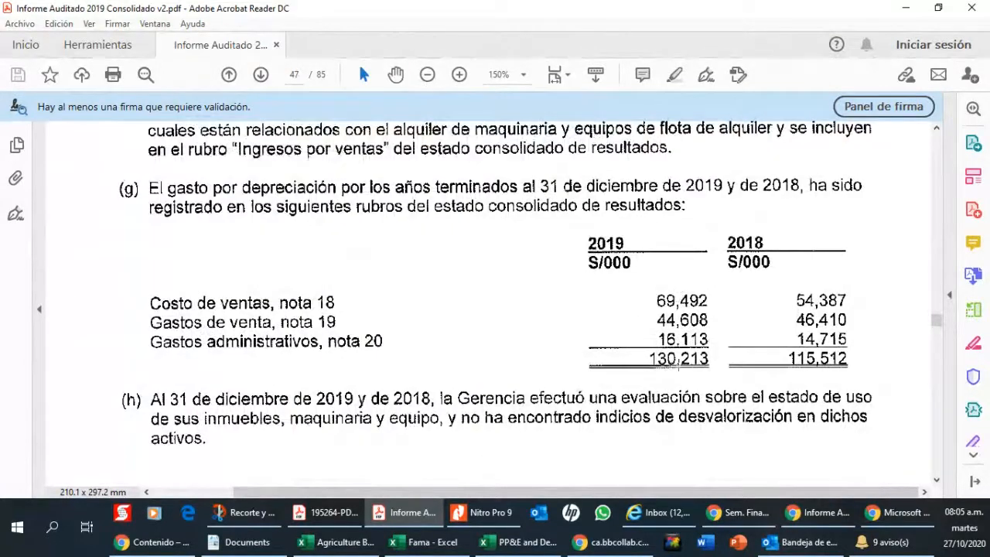
scroll(694, 369, "down", 15)
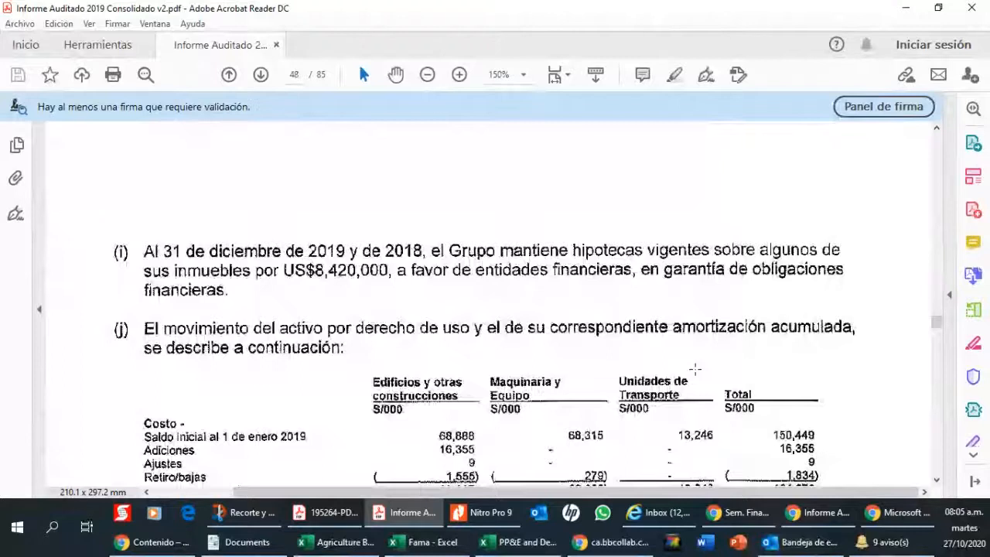
scroll(670, 392, "down", 8)
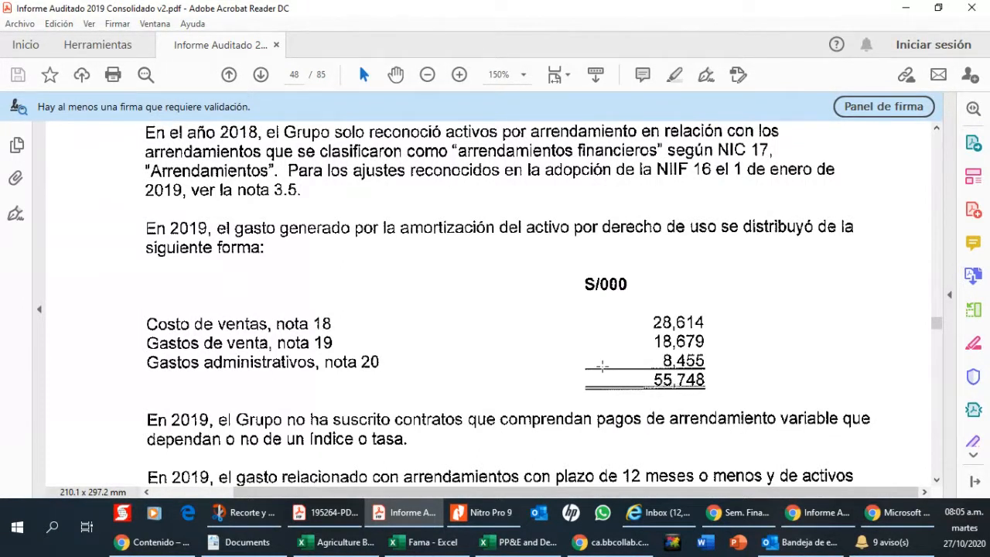
Examine the cost and accumulated depreciation movements of right-of-use assets by asset class in note 10 (j) on page 48.
scroll(533, 286, "up", 5)
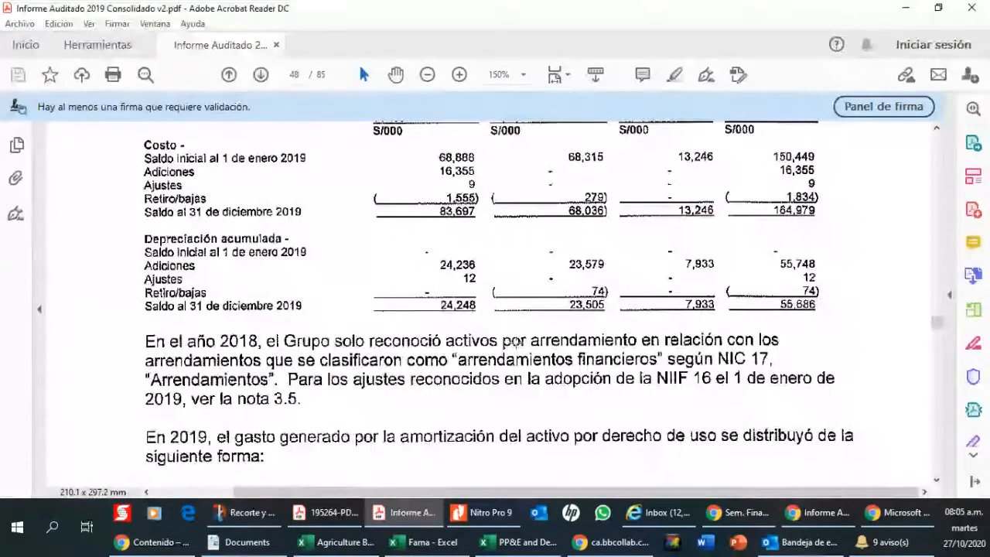
scroll(489, 344, "up", 1)
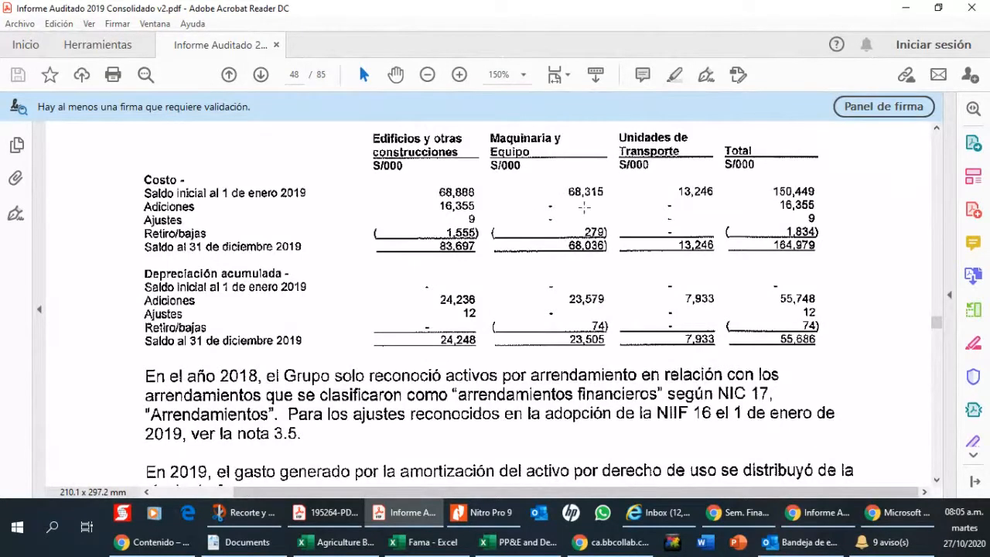
scroll(457, 201, "up", 1)
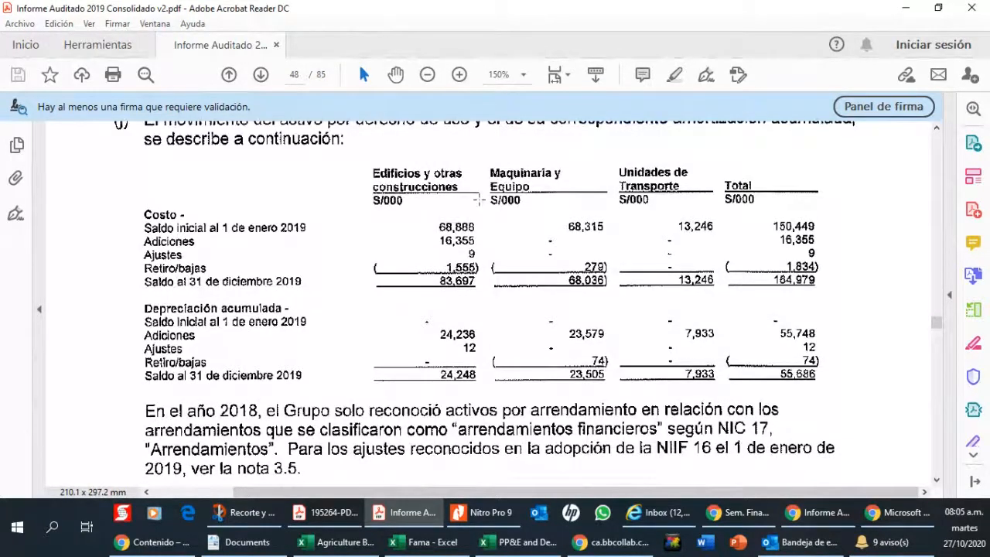
scroll(481, 219, "up", 2)
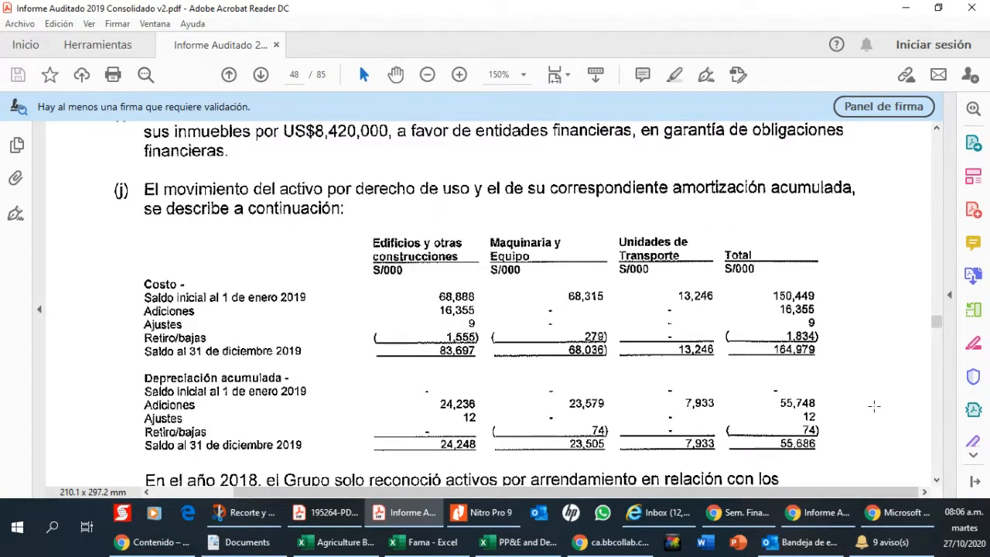
scroll(757, 311, "down", 1)
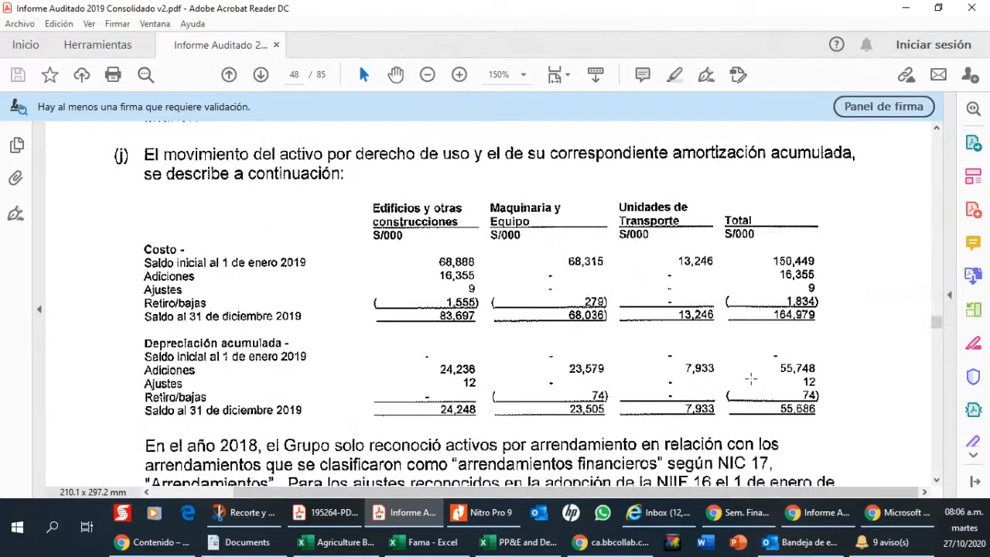
scroll(643, 369, "up", 6)
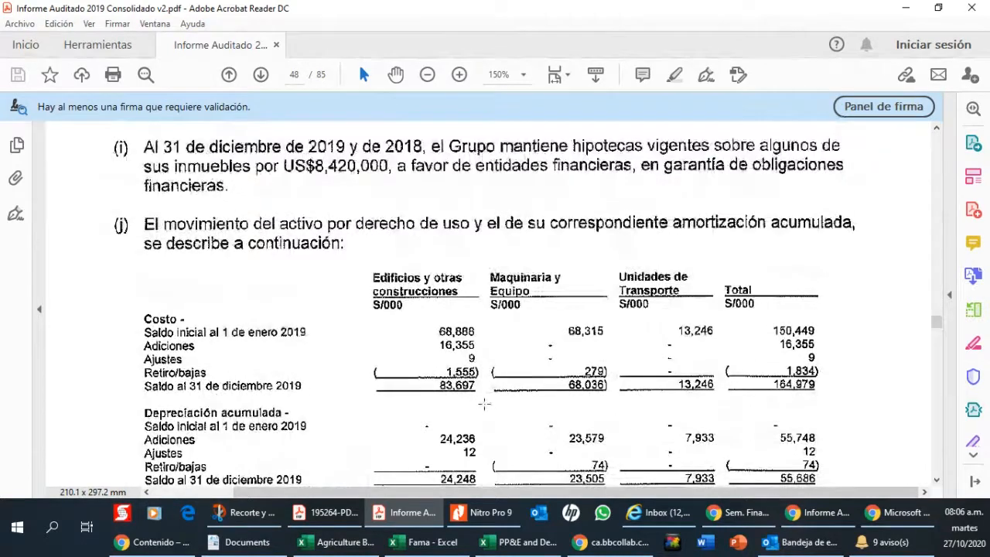
Go back to the 2019 property, plant and equipment movement table in note 10 (a) on page 45 and rotate the view clockwise.
scroll(484, 402, "up", 12)
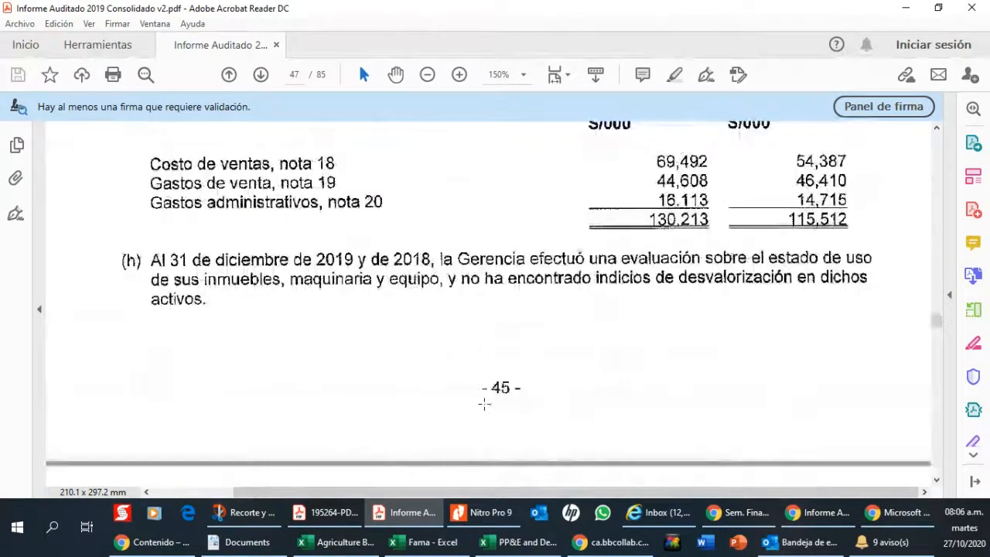
scroll(484, 402, "up", 10)
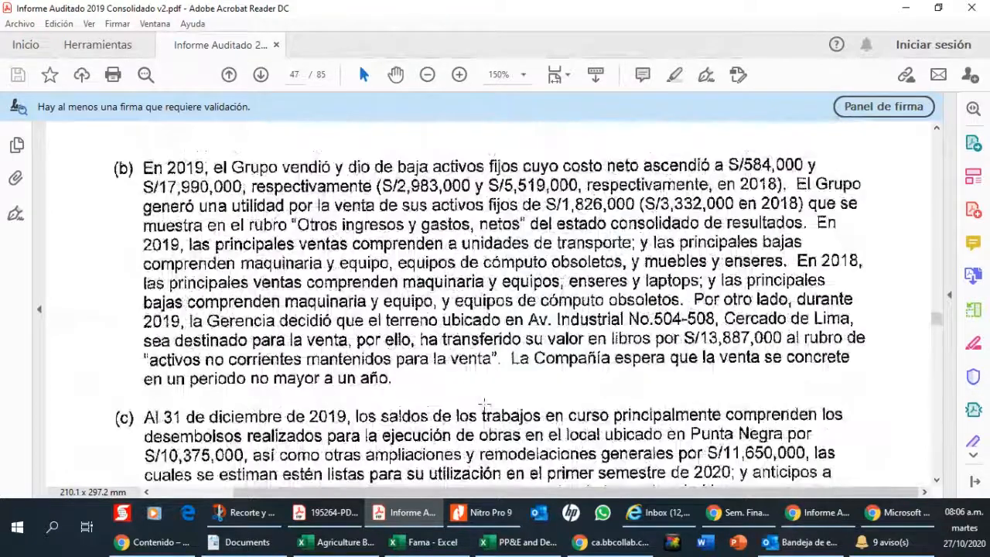
scroll(484, 403, "up", 15)
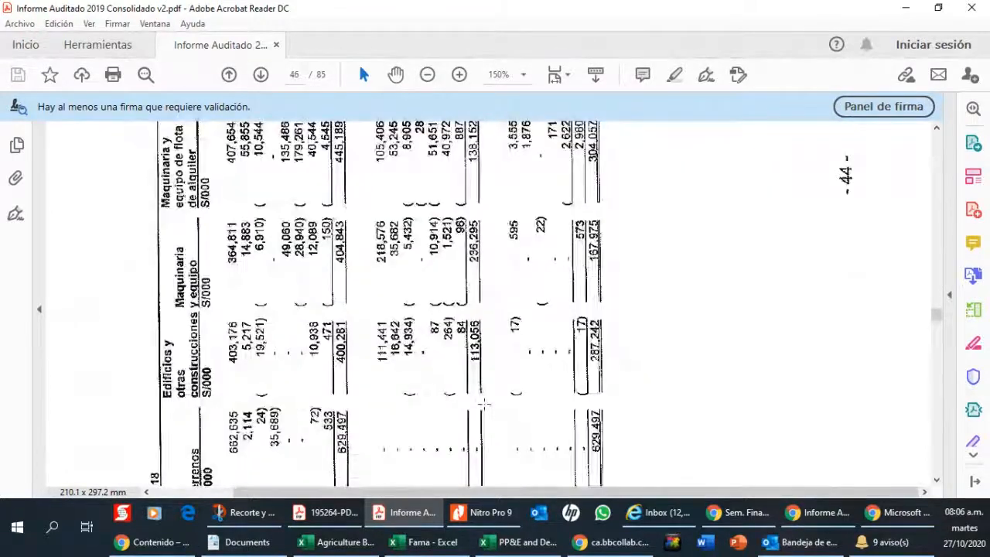
scroll(484, 403, "up", 10)
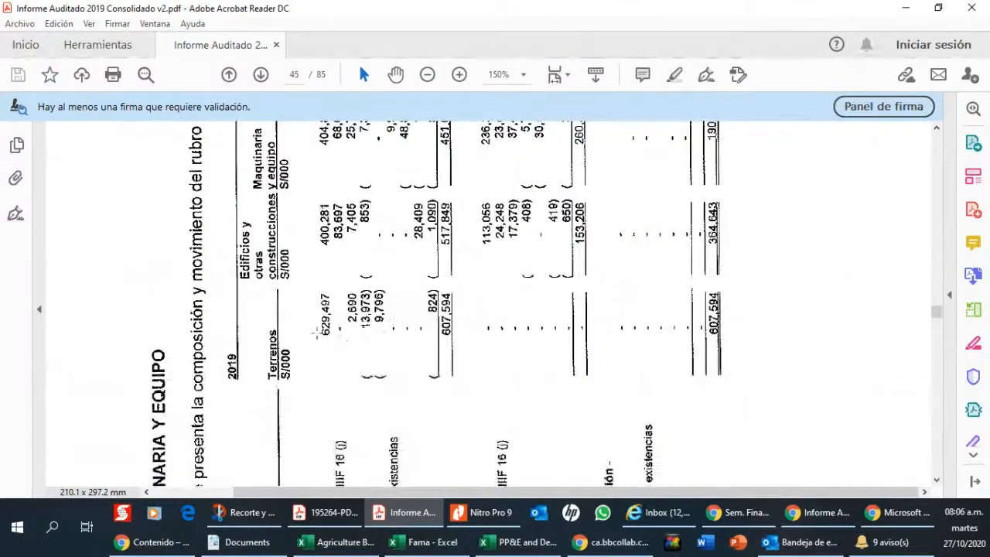
left_click(89, 24)
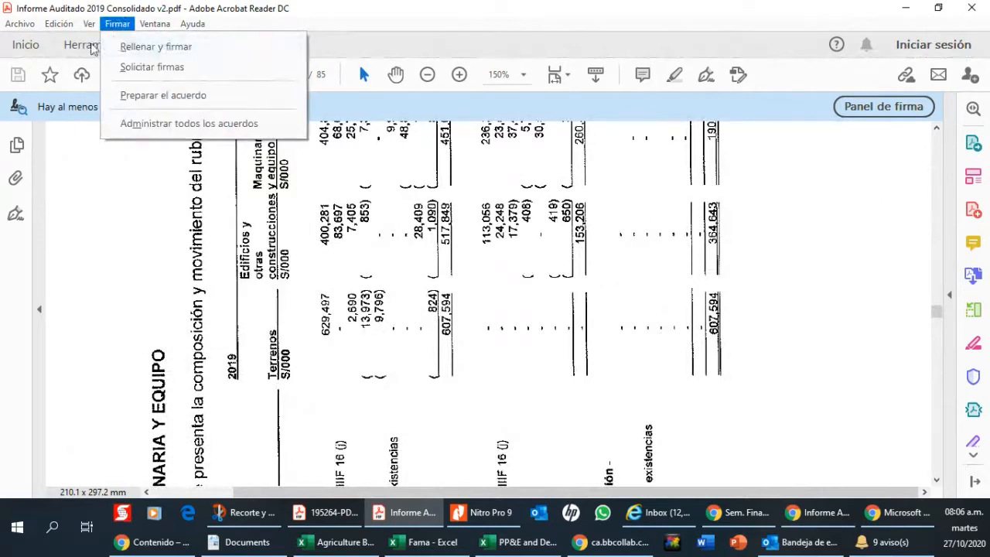
mouse_move(274, 47)
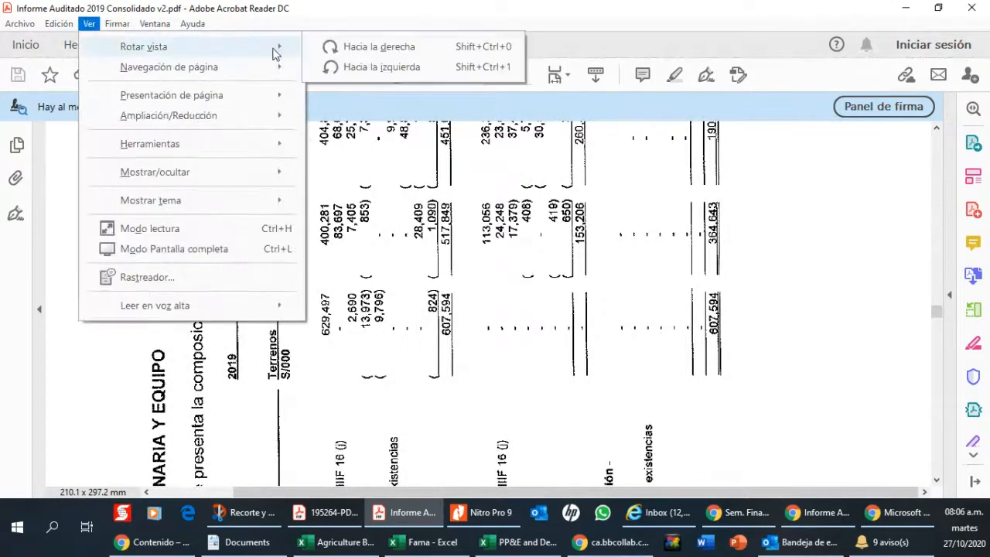
left_click(384, 44)
scroll(438, 210, "up", 3)
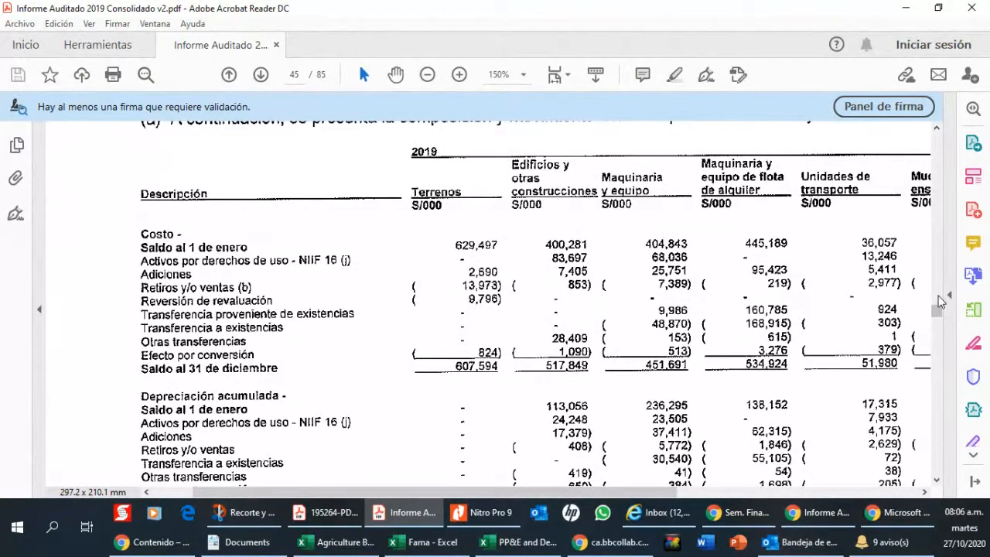
Examine the 2019 cost, accumulated depreciation, impairment and net book value rows across the asset classes in the note 10 (a) table.
scroll(938, 301, "down", 7)
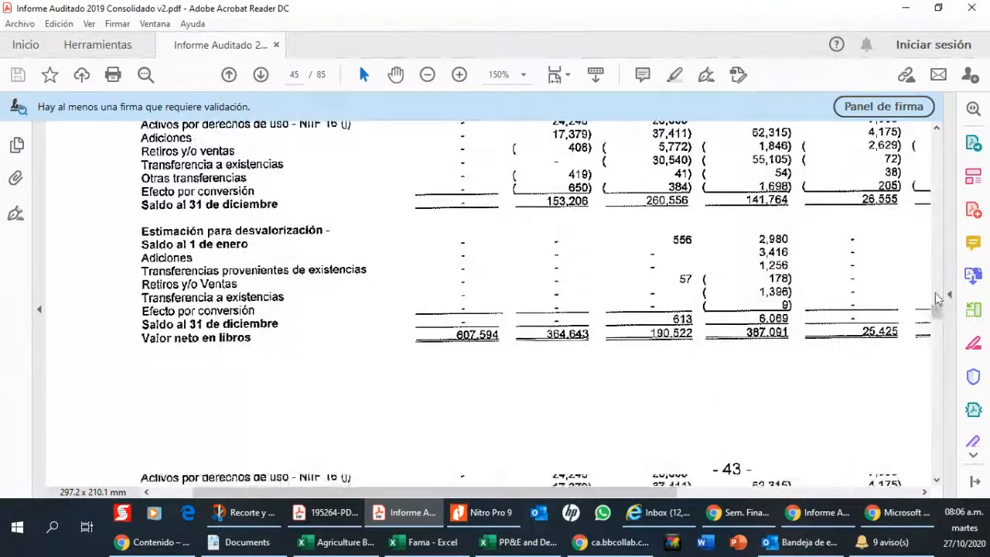
scroll(937, 299, "up", 8)
left_click(936, 480)
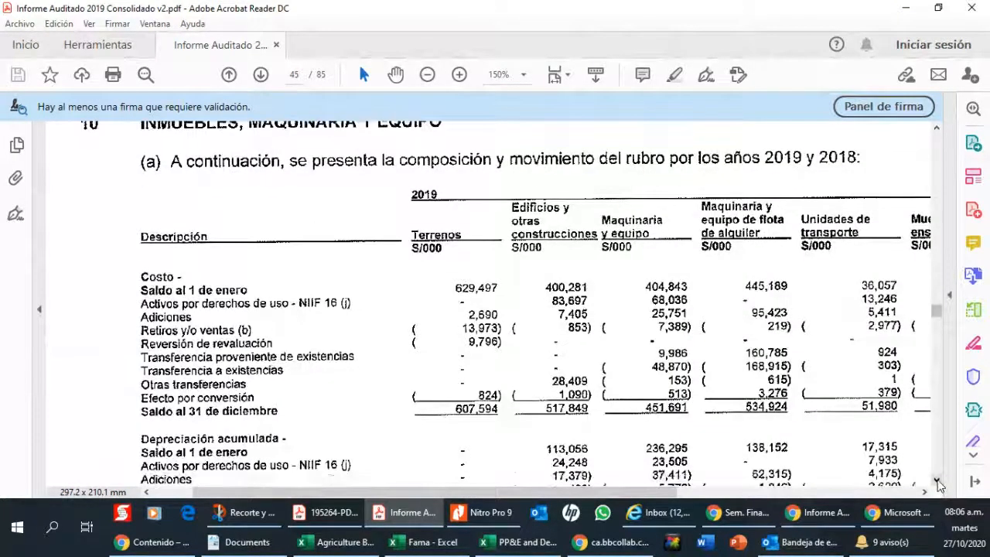
left_click(937, 480)
left_click(937, 480)
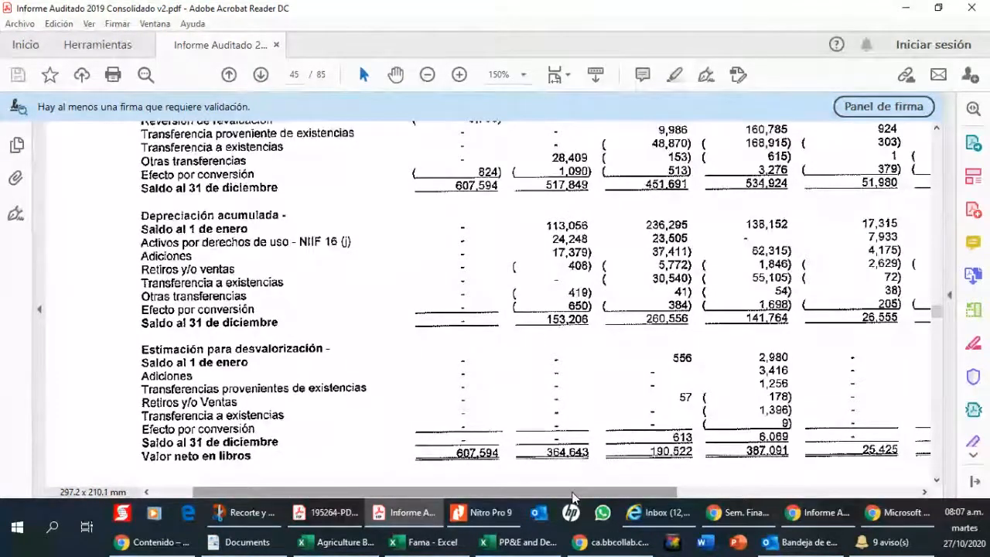
left_click_drag(573, 495, 561, 474)
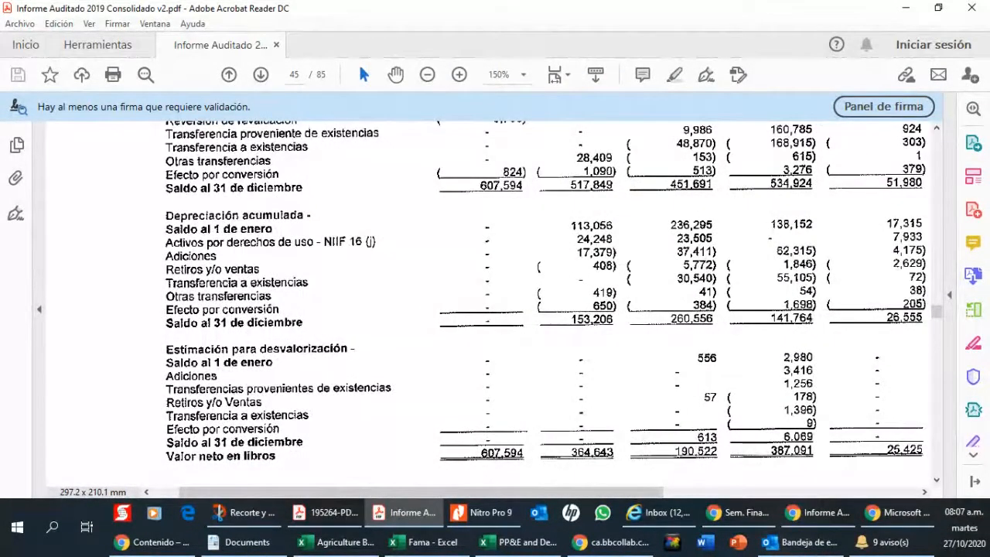
key("alt+Tab")
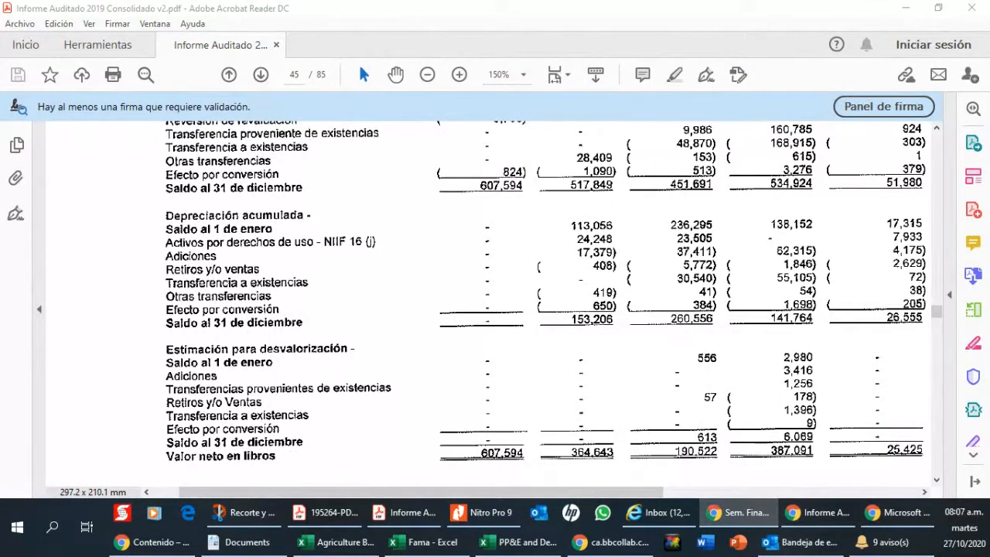
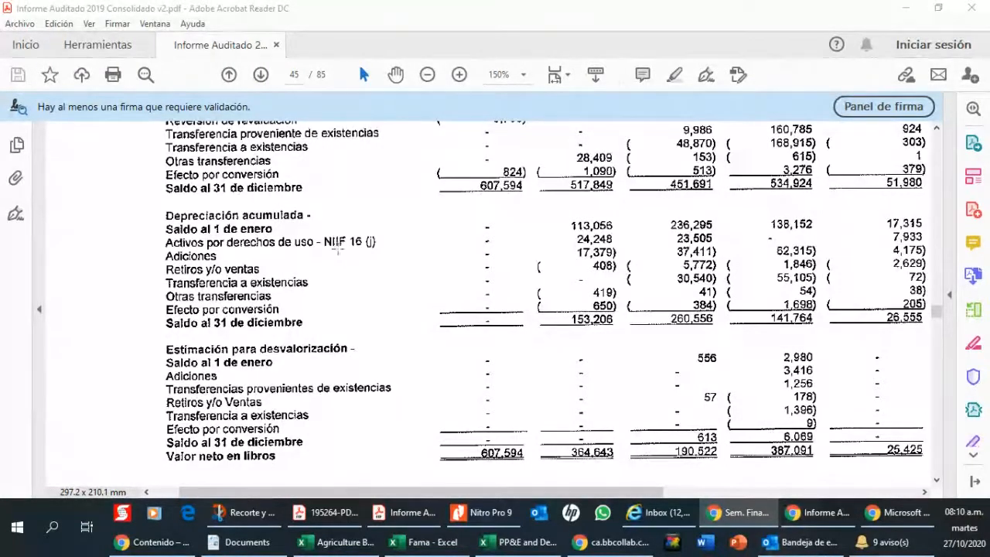
left_click_drag(547, 491, 671, 520)
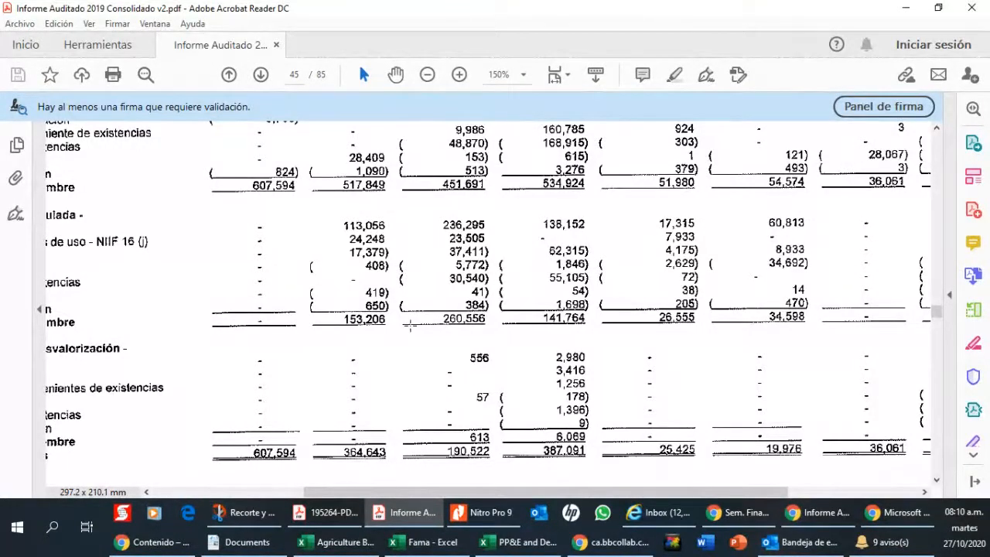
left_click_drag(346, 489, 211, 480)
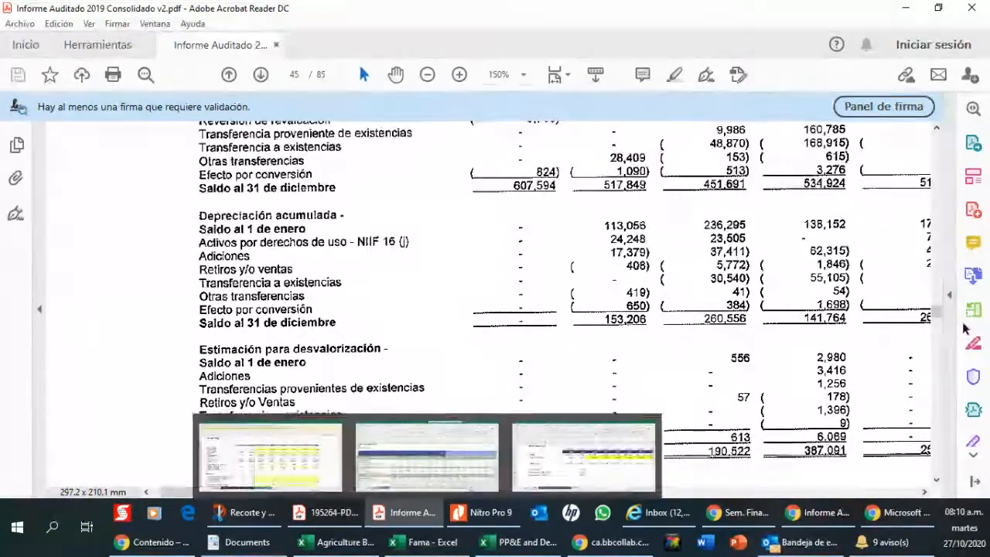
Go back to page 6 of the audited report and rotate the view counterclockwise.
left_click_drag(938, 311, 936, 158)
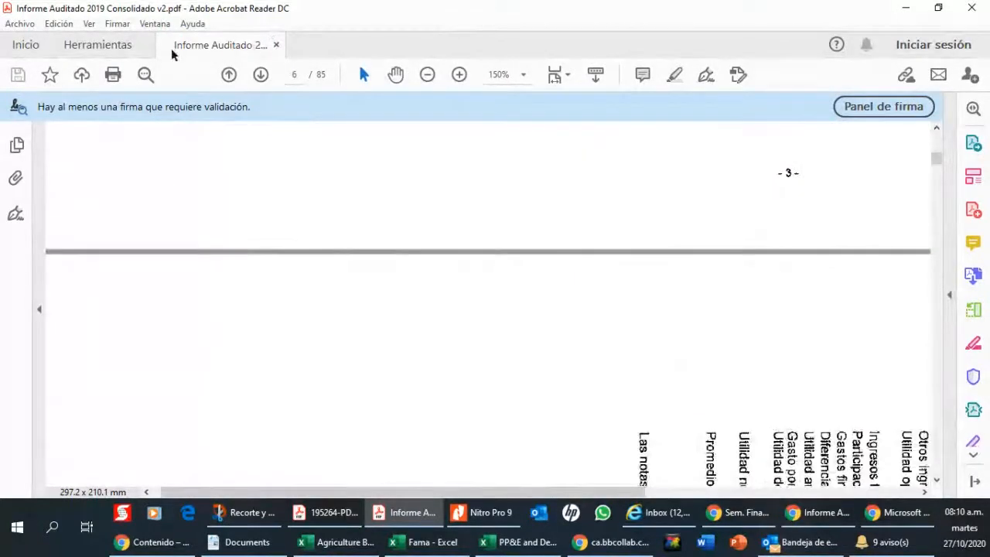
left_click(89, 23)
mouse_move(136, 69)
mouse_move(155, 47)
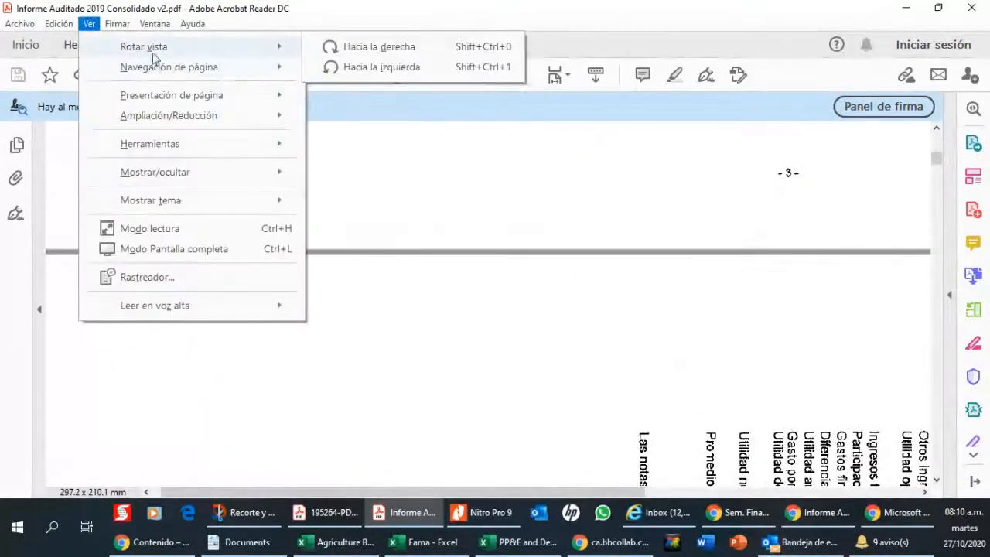
left_click(411, 67)
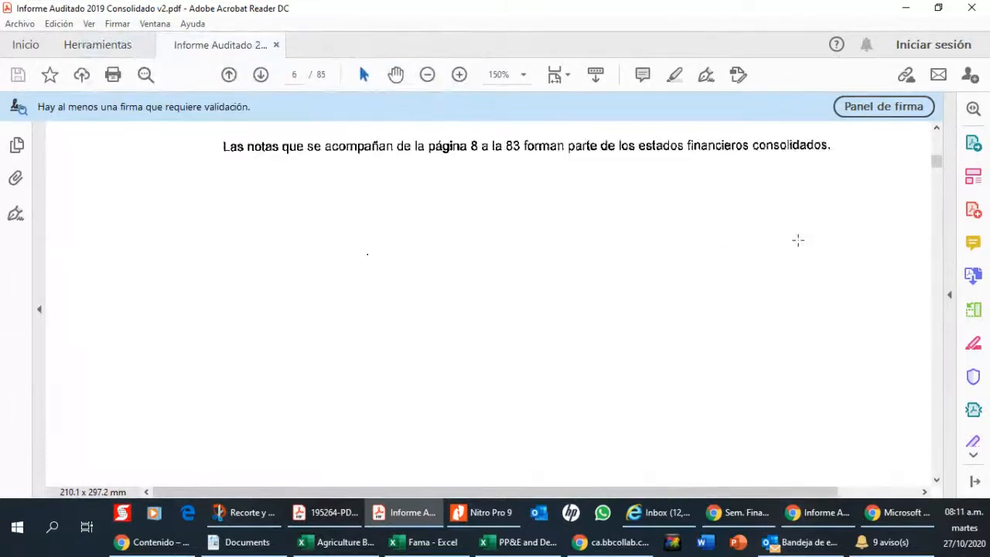
Go to the balance sheet on page 5 and rotate the view clockwise so the statement reads upright.
left_click_drag(937, 161, 937, 154)
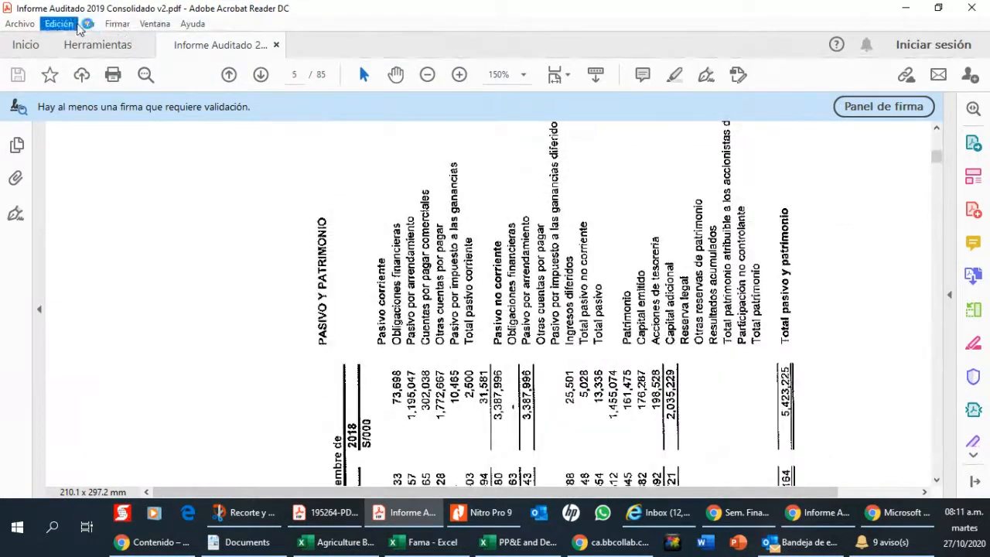
left_click(117, 23)
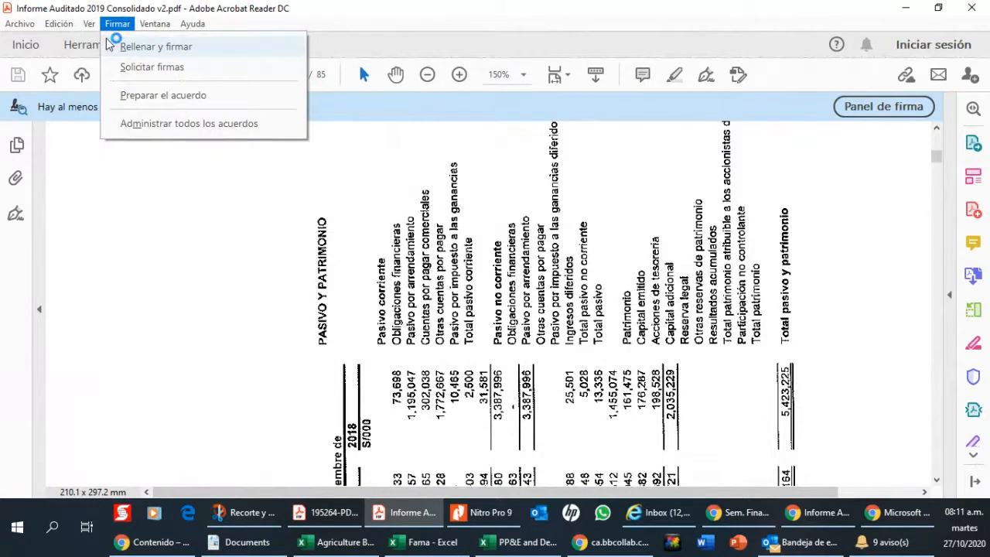
mouse_move(92, 28)
mouse_move(255, 47)
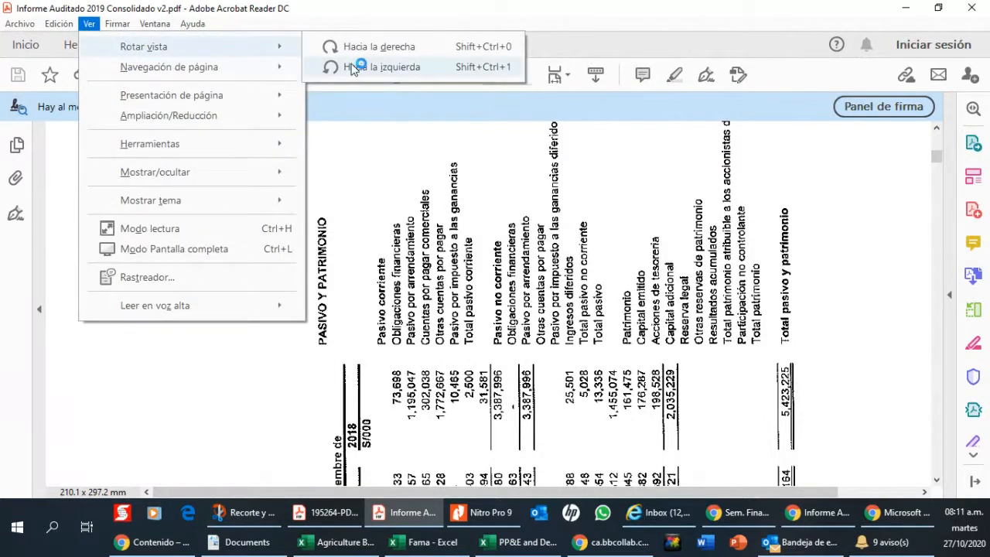
left_click(351, 67)
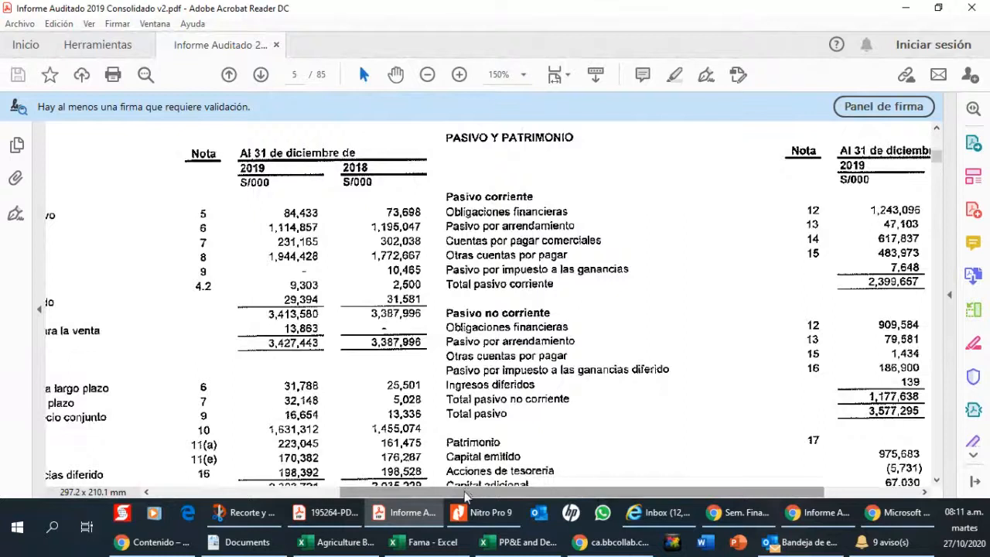
Check the property, plant and equipment line under non-current assets, and the liabilities and equity side of the balance sheet.
left_click_drag(466, 495, 279, 491)
scroll(320, 398, "down", 1)
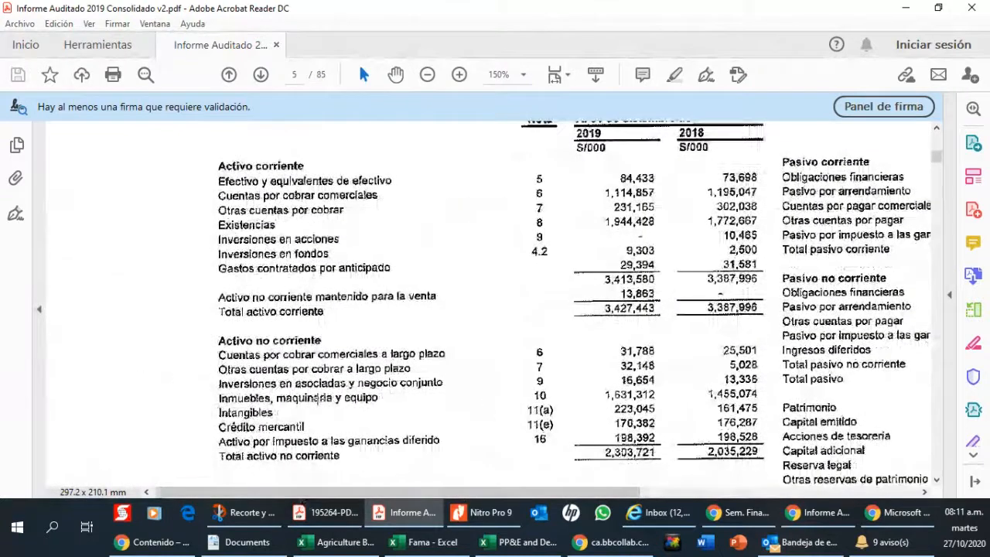
scroll(319, 397, "down", 2)
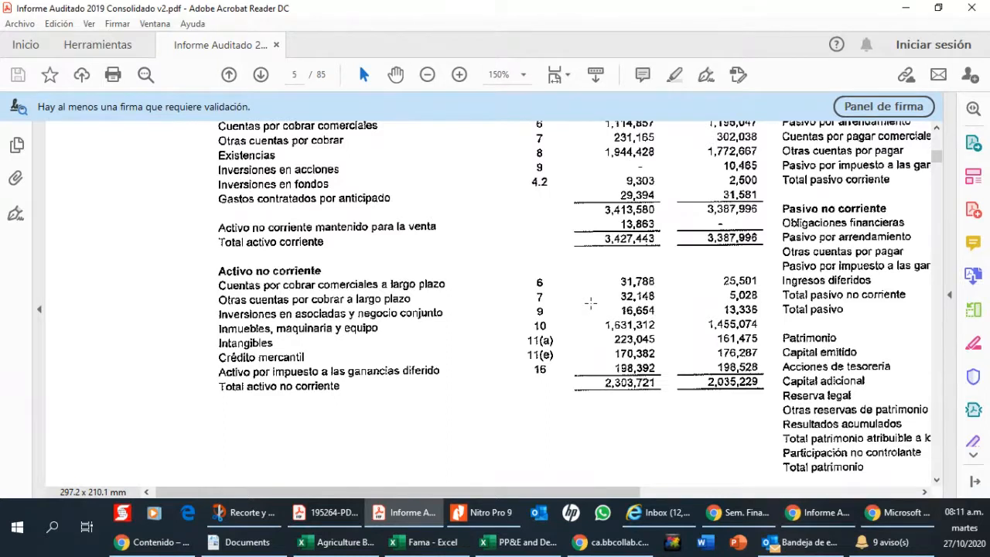
left_click_drag(630, 497, 858, 498)
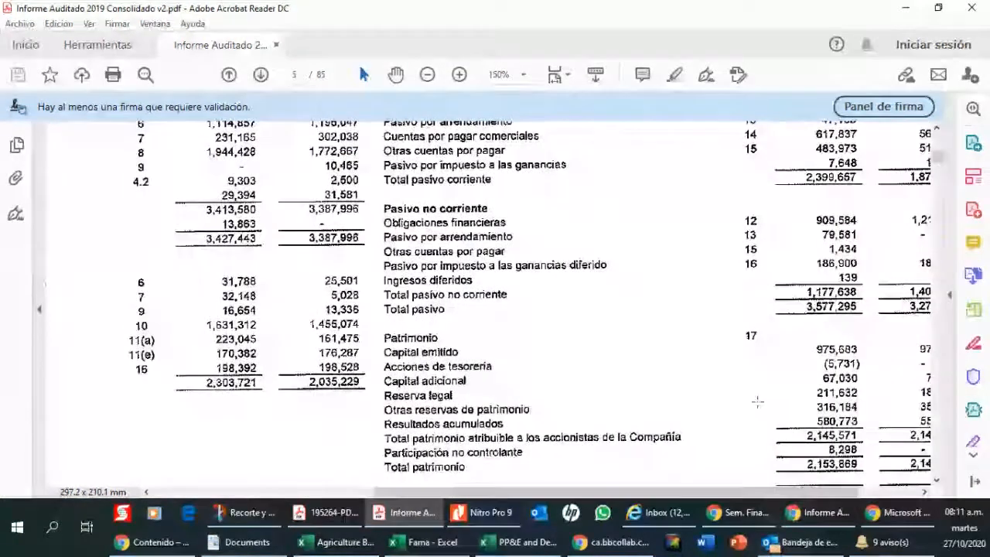
Examine the lease liability lines against the non-current asset lines for both years on the page 5 balance sheet.
scroll(761, 391, "up", 1)
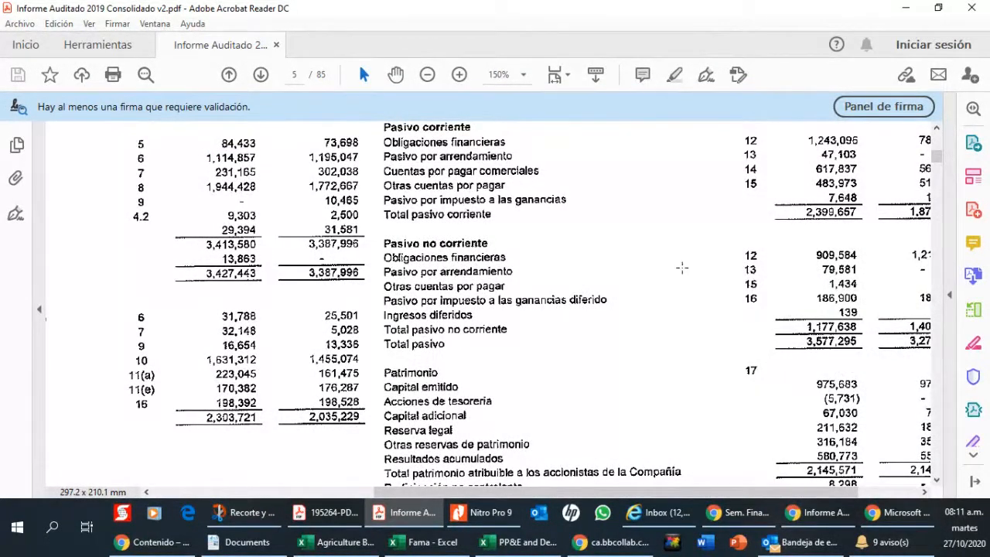
left_click(266, 493)
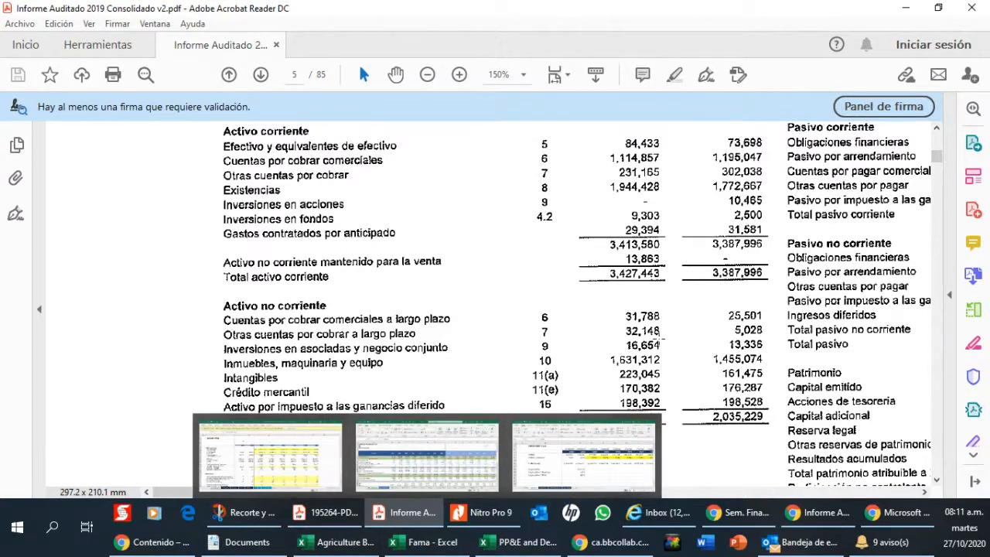
left_click_drag(626, 493, 778, 495)
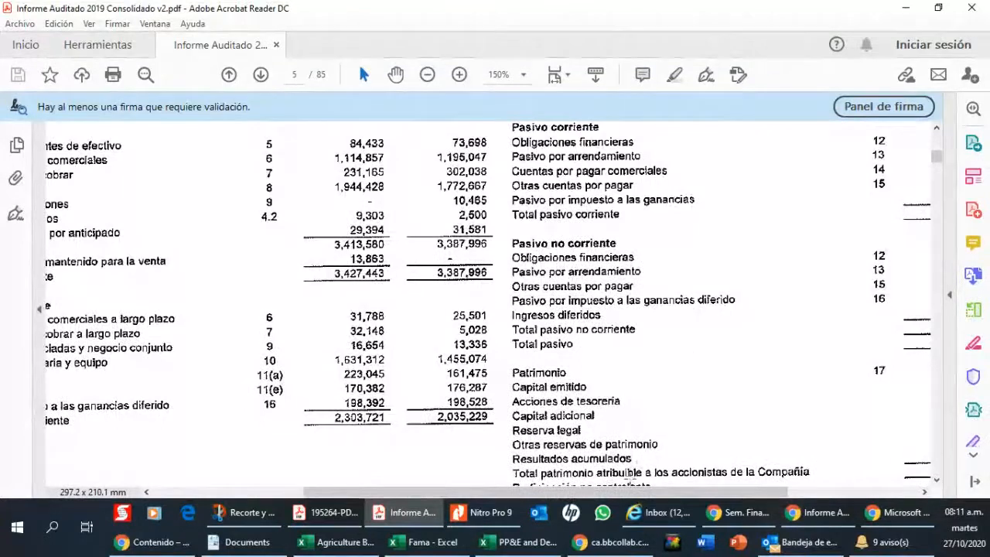
left_click_drag(628, 480, 730, 496)
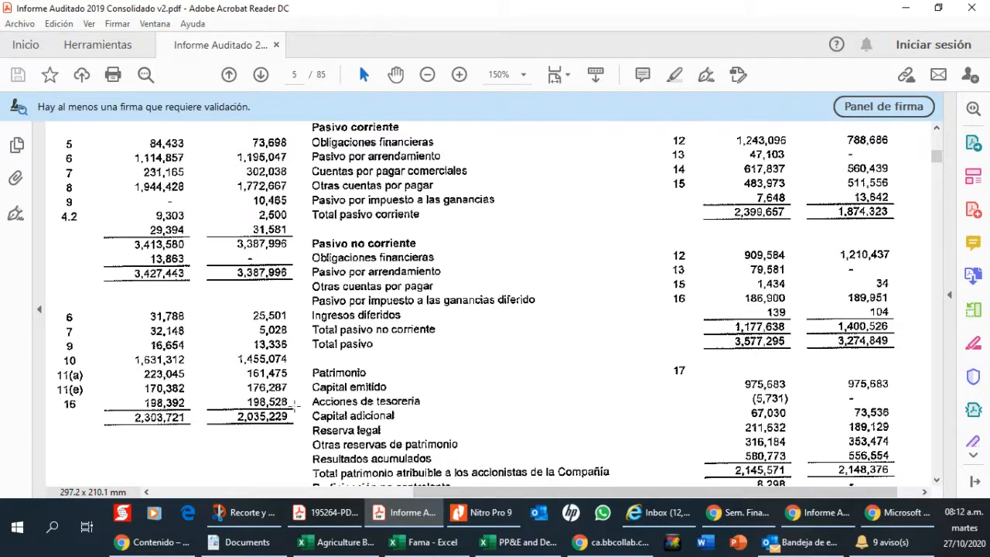
left_click(281, 492)
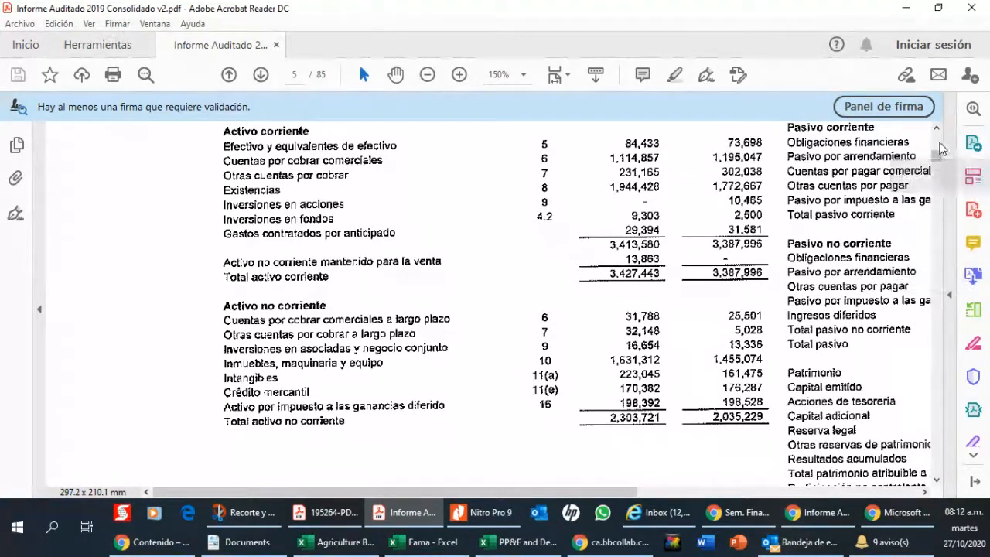
Go to the 2019 note 10 table on page 45 and examine the IFRS 16 right-of-use rows under cost and accumulated depreciation.
left_click_drag(937, 158, 936, 312)
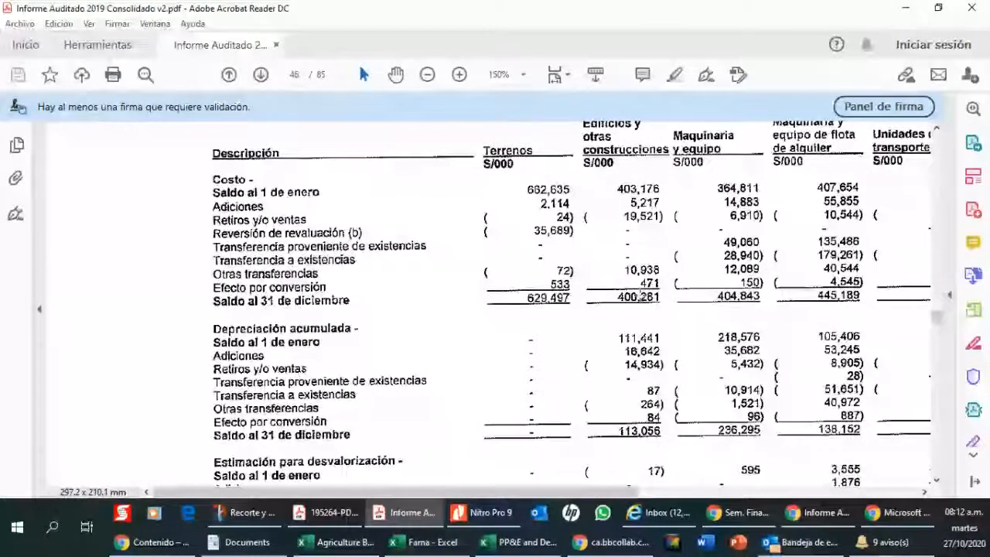
scroll(646, 297, "up", 8)
scroll(646, 299, "up", 10)
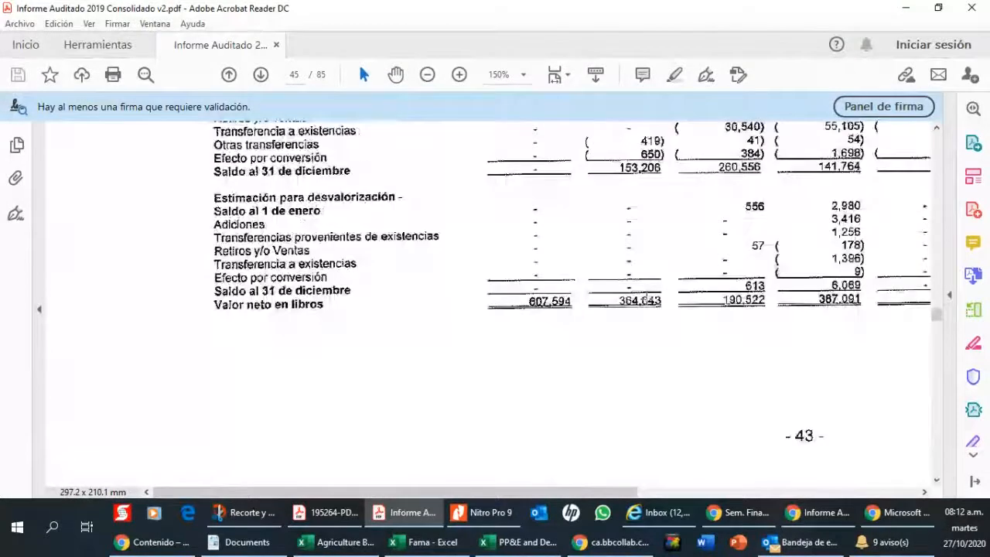
scroll(646, 299, "down", 1)
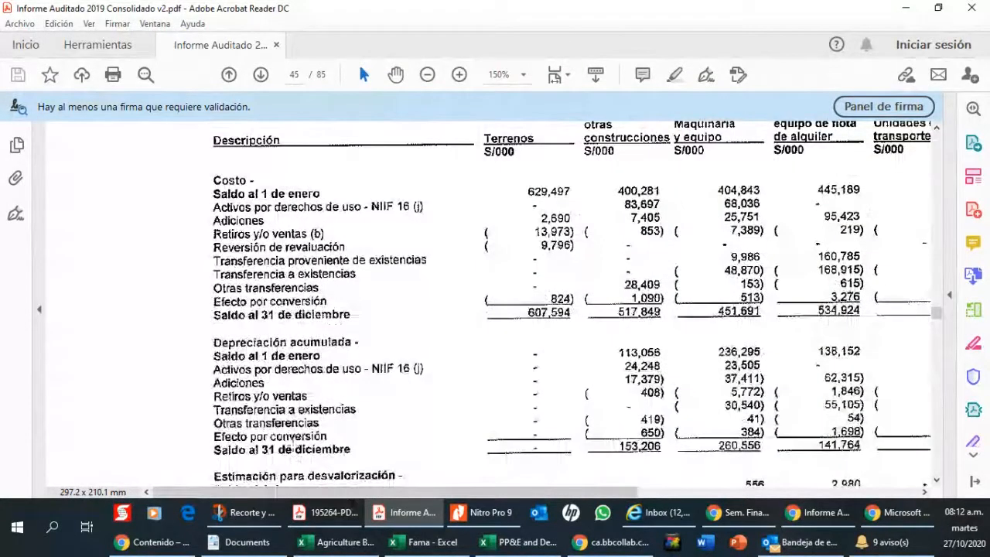
left_click_drag(398, 492, 486, 493)
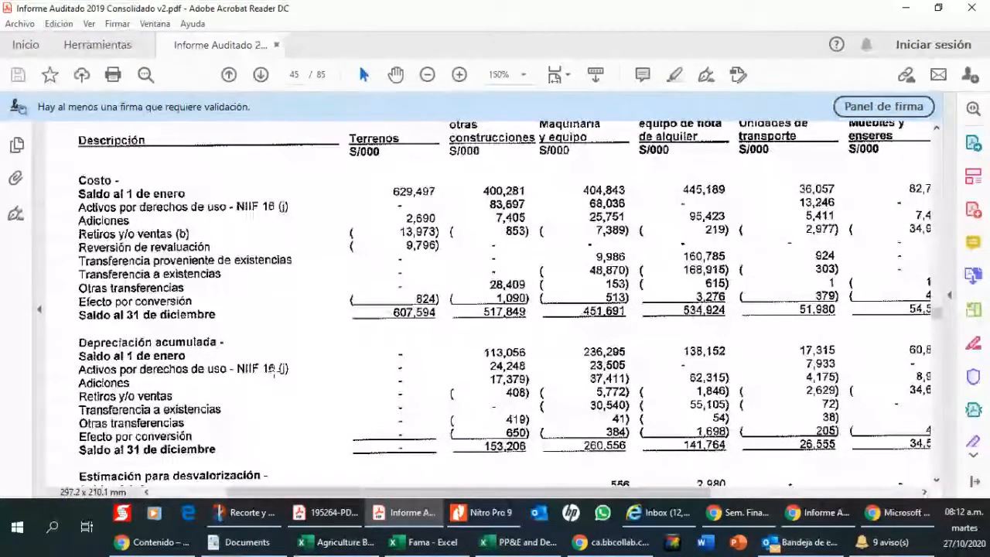
mouse_move(419, 525)
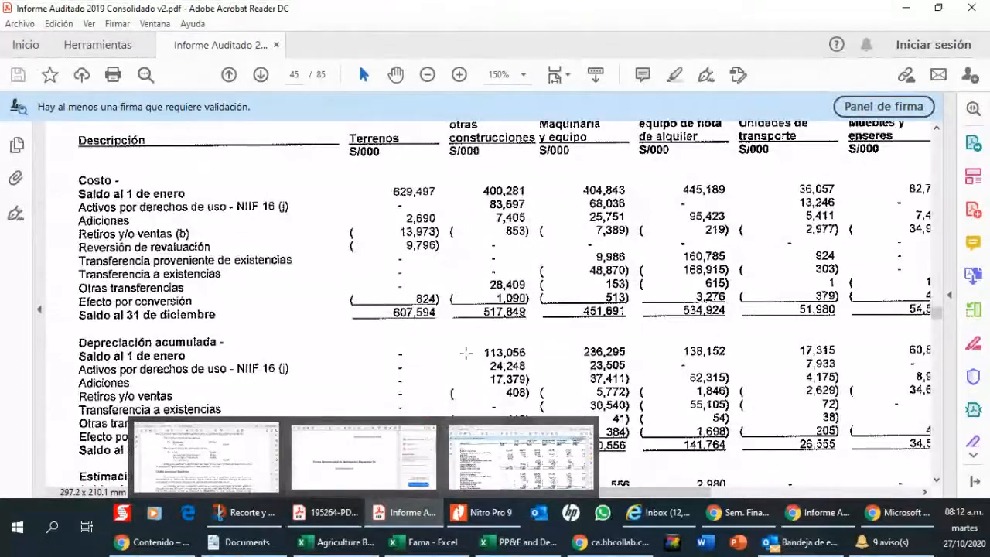
left_click_drag(440, 491, 390, 463)
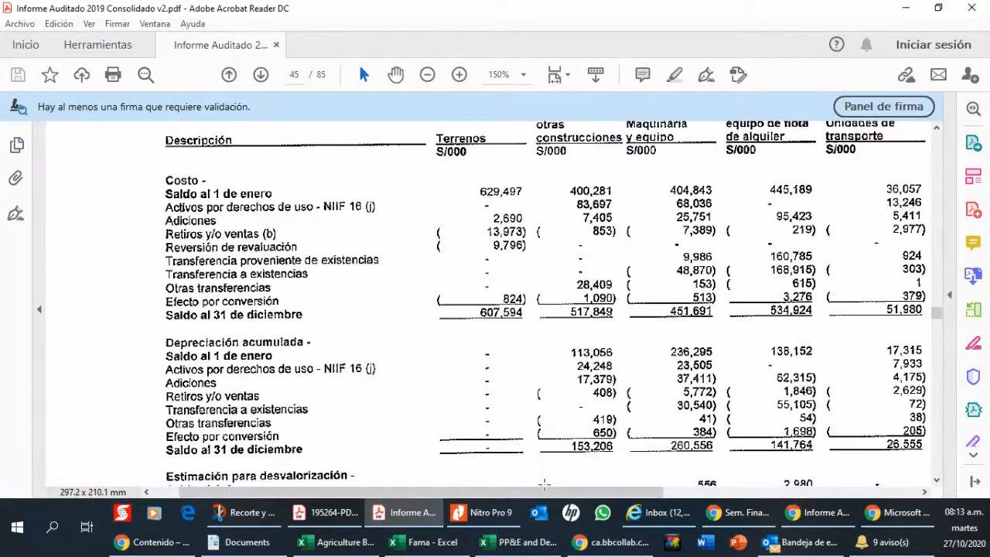
left_click_drag(543, 485, 519, 486)
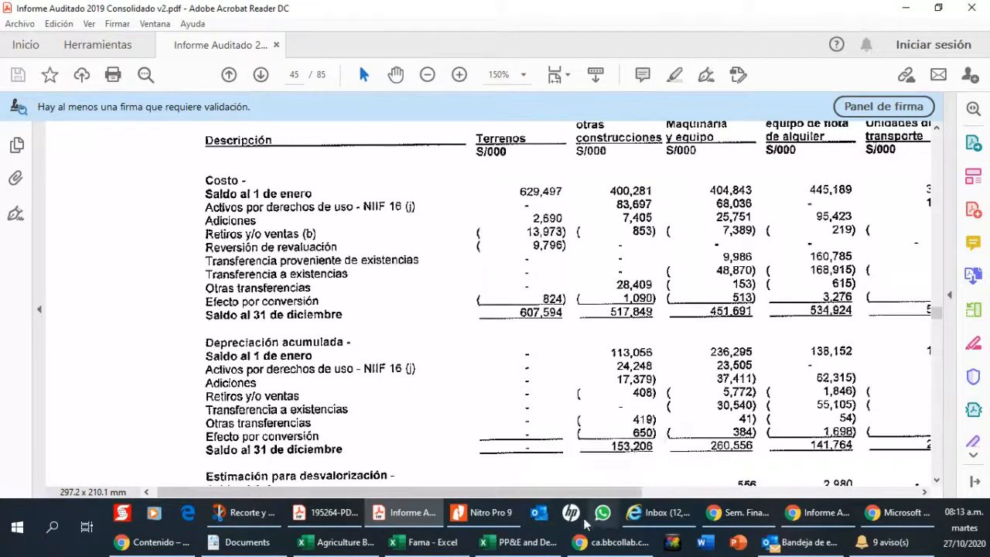
Switch to the PP&E and Depreciation workbook in Excel and review the 2019 depreciation figures on the Top Down sheet.
left_click(525, 542)
left_click(584, 322)
left_click(433, 345)
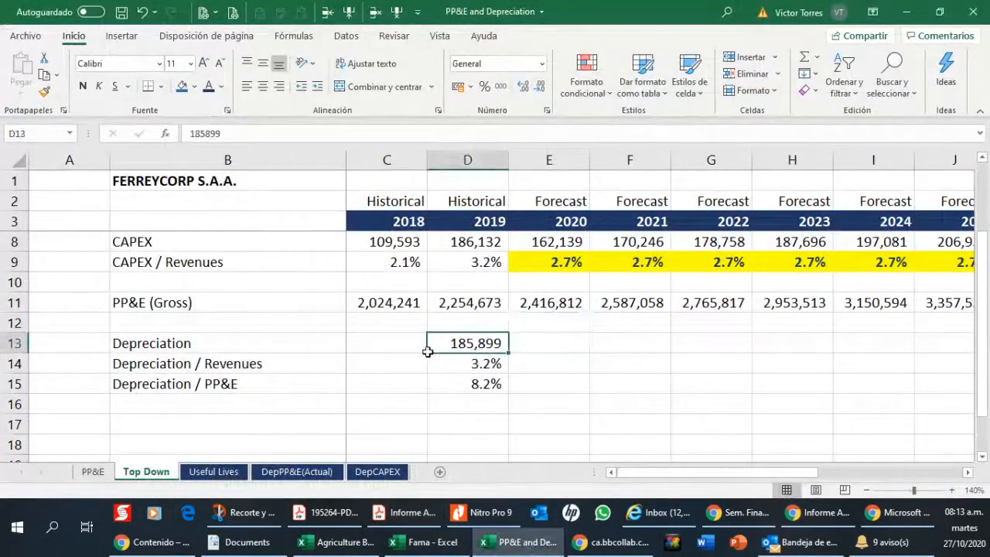
scroll(541, 339, "up", 1)
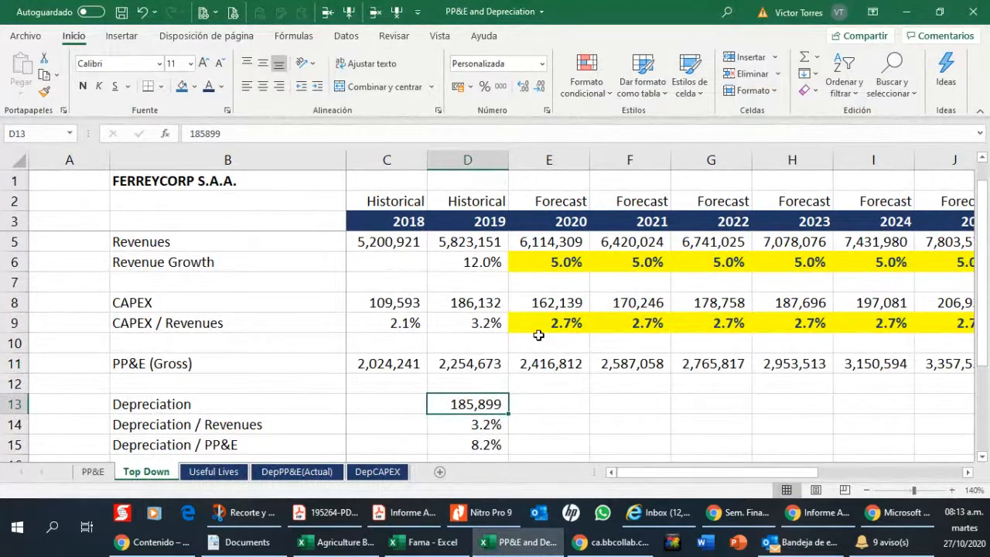
left_click(867, 490)
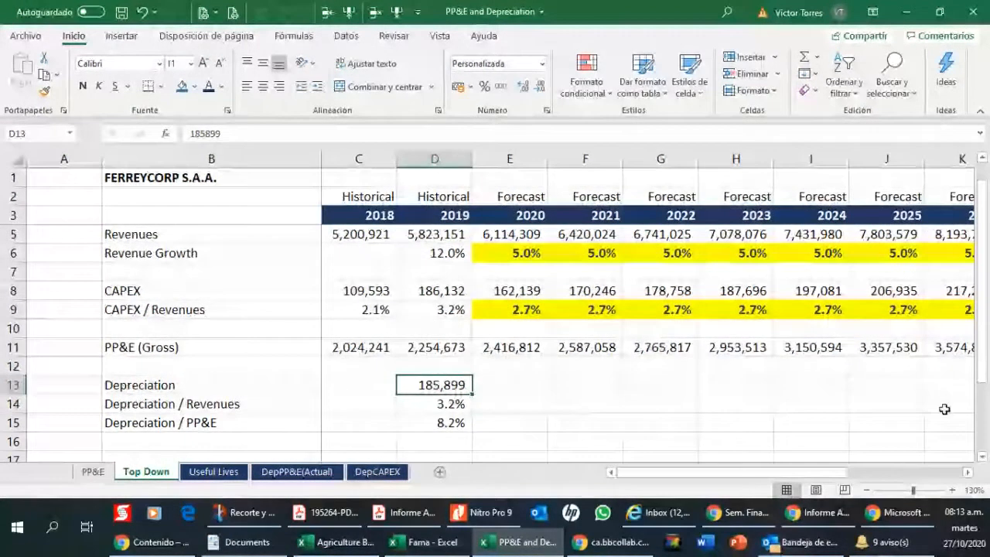
Set the 2020 Depreciation / Revenues forecast in E14 equal to the 2019 ratio in D14.
left_click(518, 391)
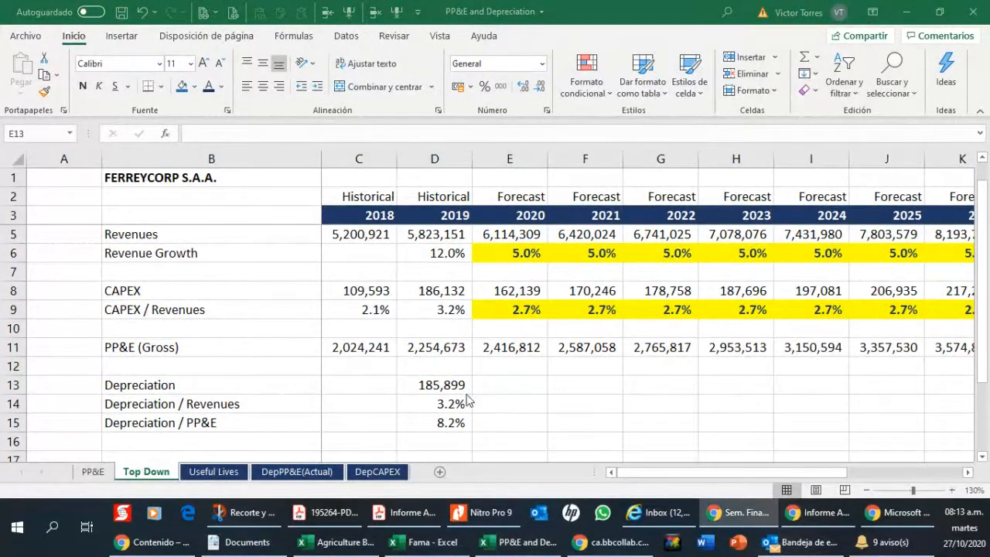
left_click(490, 381)
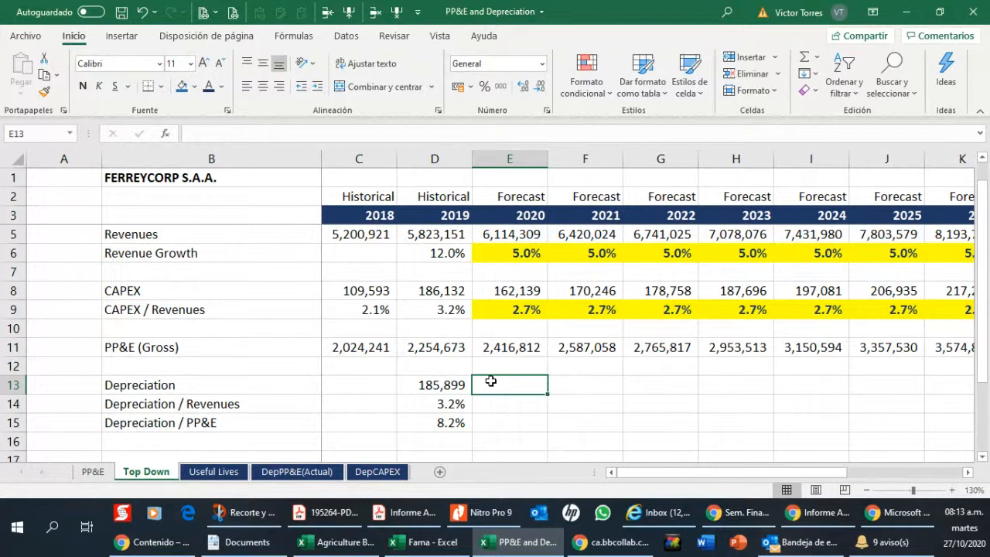
key("Down")
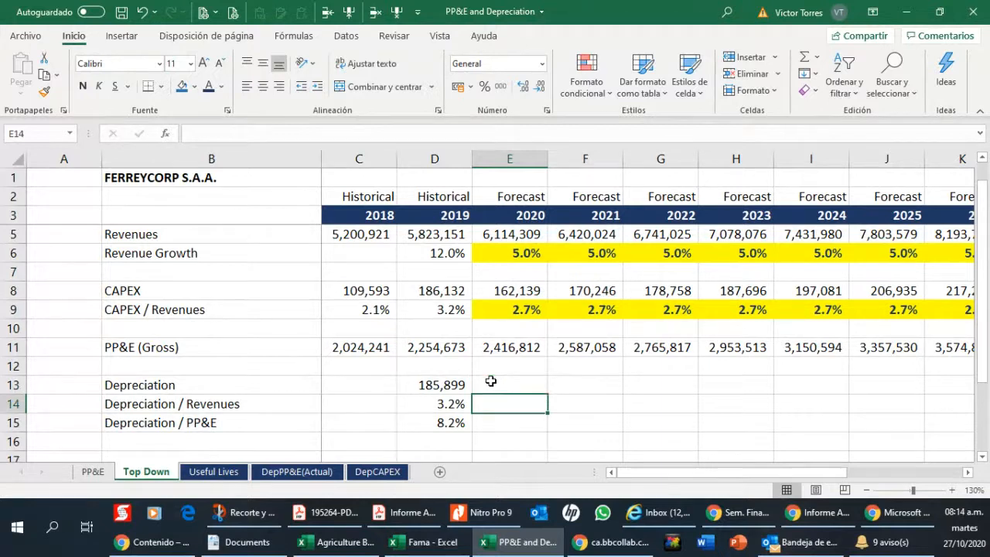
key("Left")
key("Right")
type("=")
key("Left")
key("ctrl+Return")
Copy the 2020 Depreciation / Revenues formula across the forecast years 2021 through 2029.
key("ctrl+c")
key("Right")
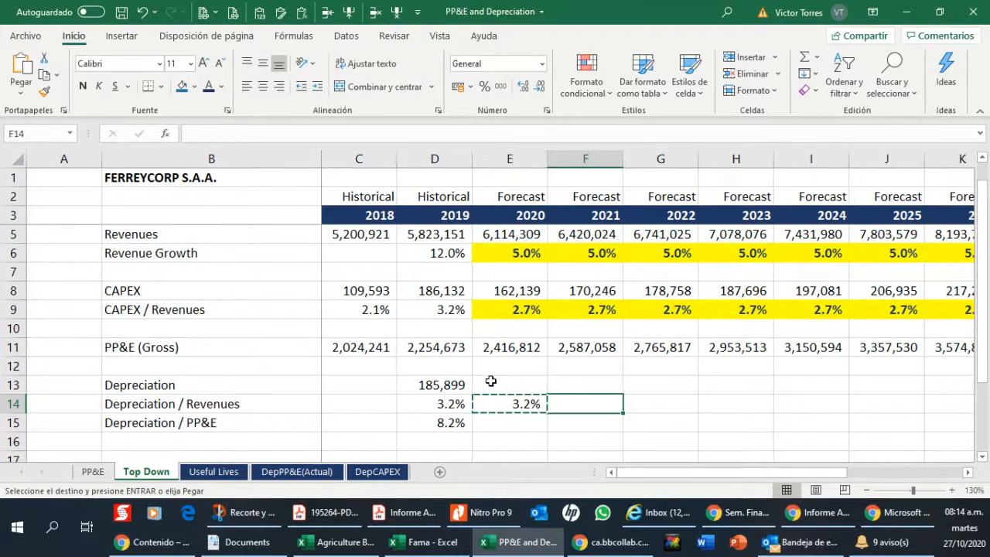
key("shift+Right")
key("shift+Right")
key("shift+Right")
key("shift+Right")
key("shift+Right")
key("shift+Right")
key("shift+Right")
key("shift+Right")
key("shift+Right")
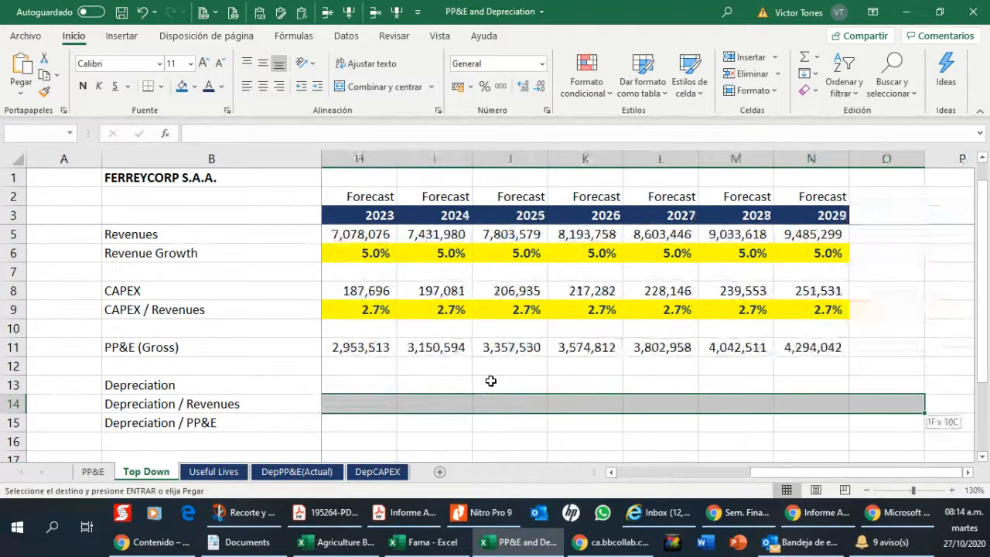
key("ctrl+v")
key("Left")
key("Left")
key("Left")
key("Right")
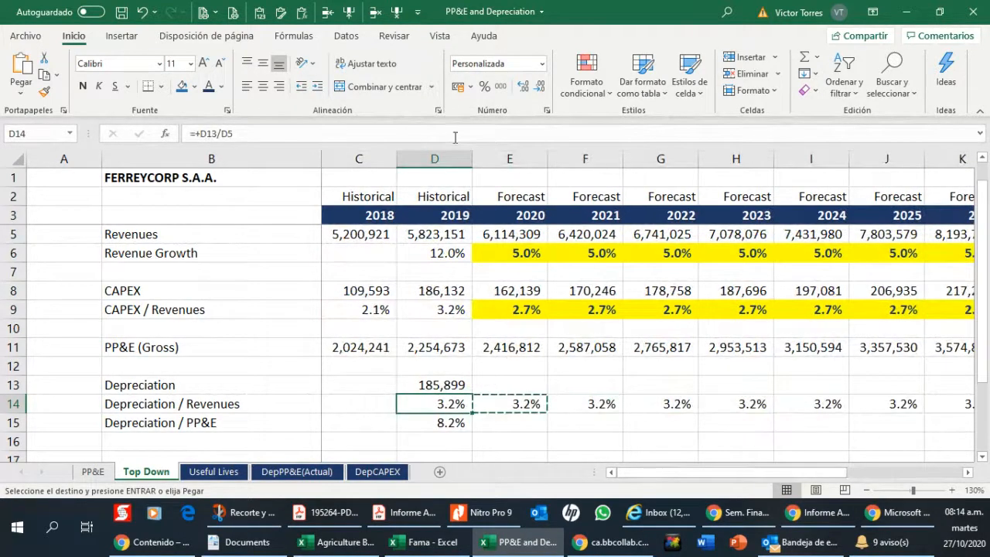
Copy the bold yellow formatting of the CAPEX / Revenues forecast cells onto the Depreciation / Revenues forecast cells for 2020 to 2029.
left_click(535, 306)
key("ctrl+shift+Right")
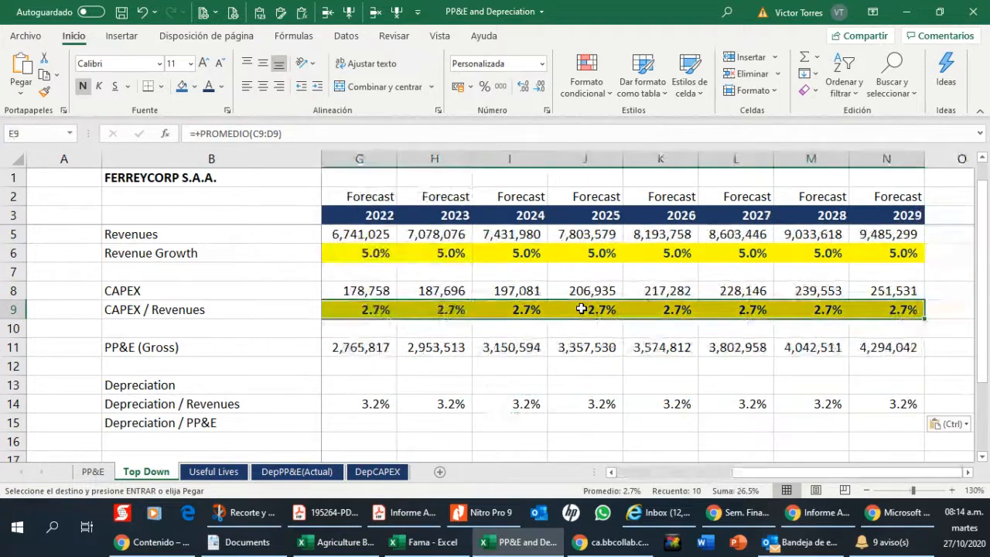
left_click(44, 92)
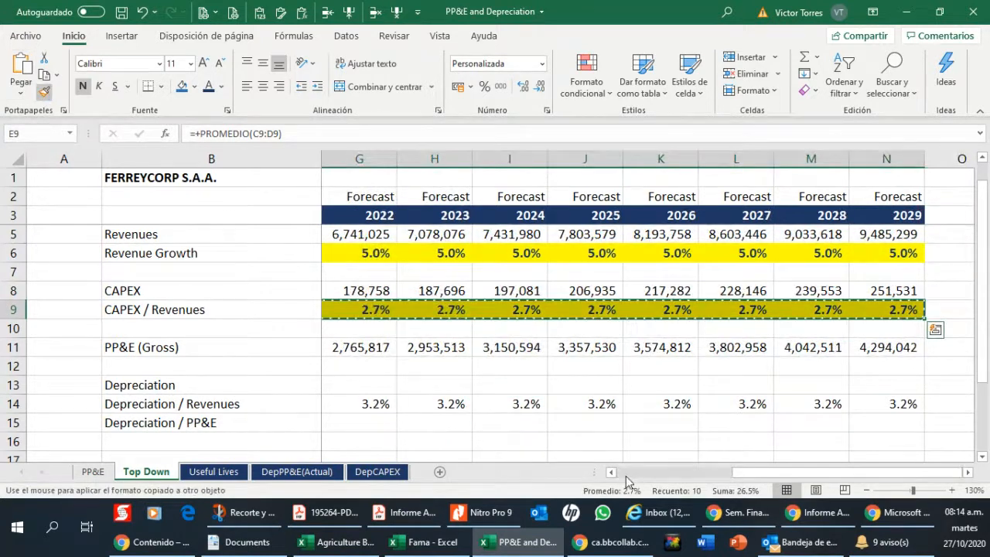
left_click_drag(625, 473, 596, 452)
left_click(521, 401)
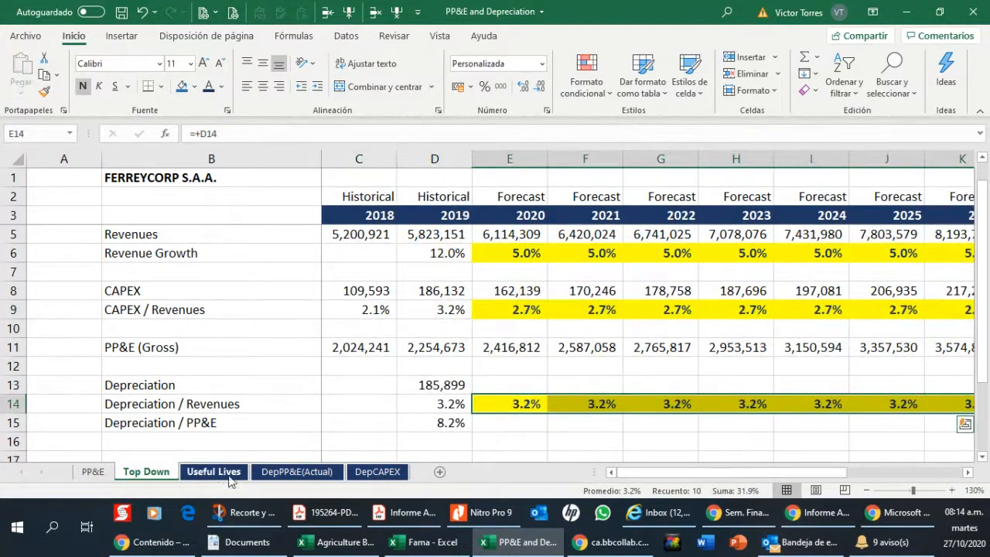
Add the row label "Depreciation (using Revenues)" in cell B17.
left_click(235, 436)
key("Down")
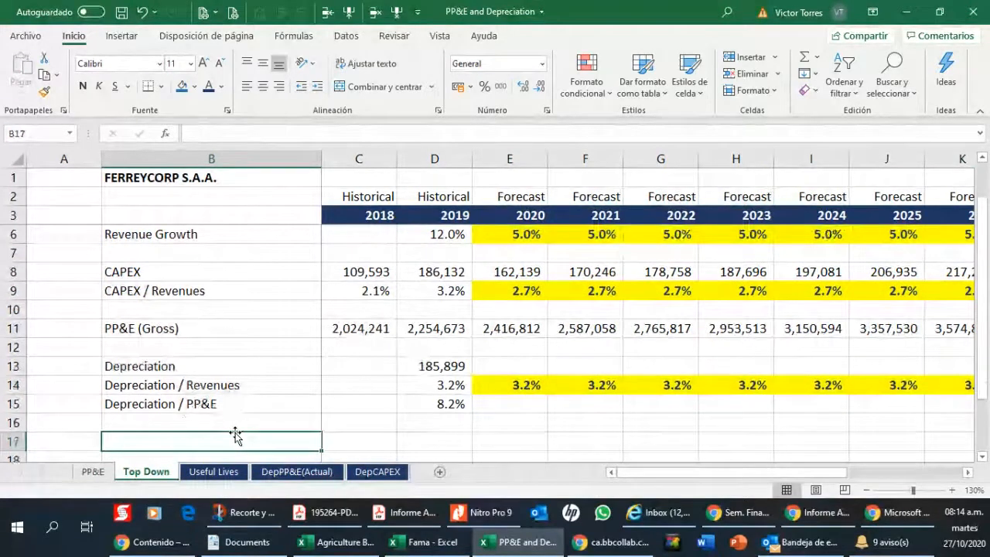
type("Depreciation ")
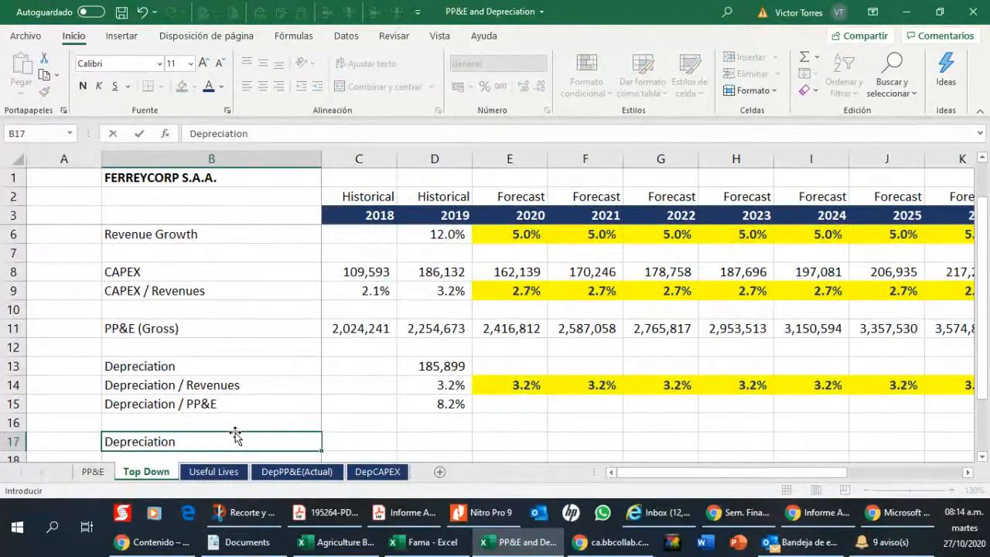
type("(using Revenues)")
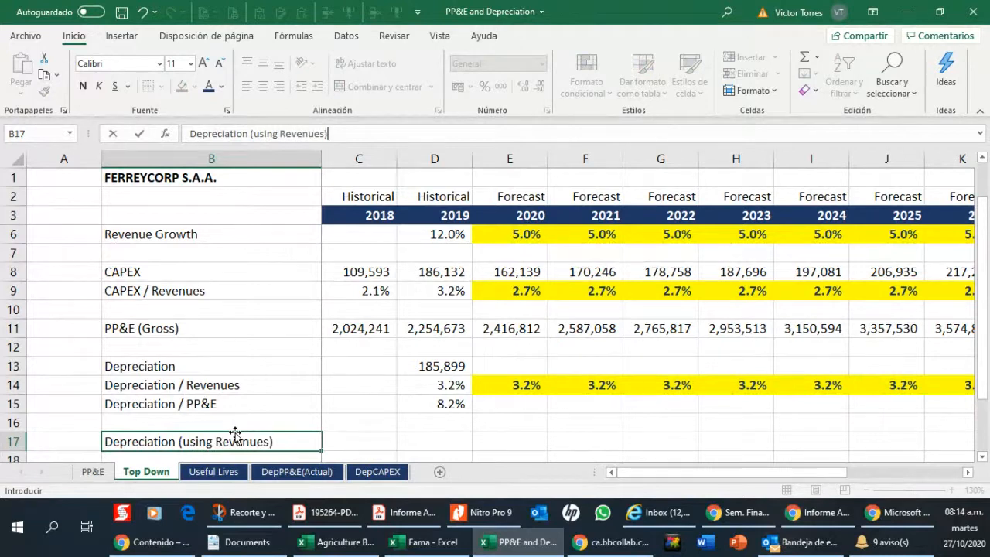
key("Return")
Calculate 2020 depreciation in E17 by multiplying 2020 revenues by the Depreciation / Revenues ratio with the formula +E5*E14.
key("Up")
key("Right")
key("Right")
key("Right")
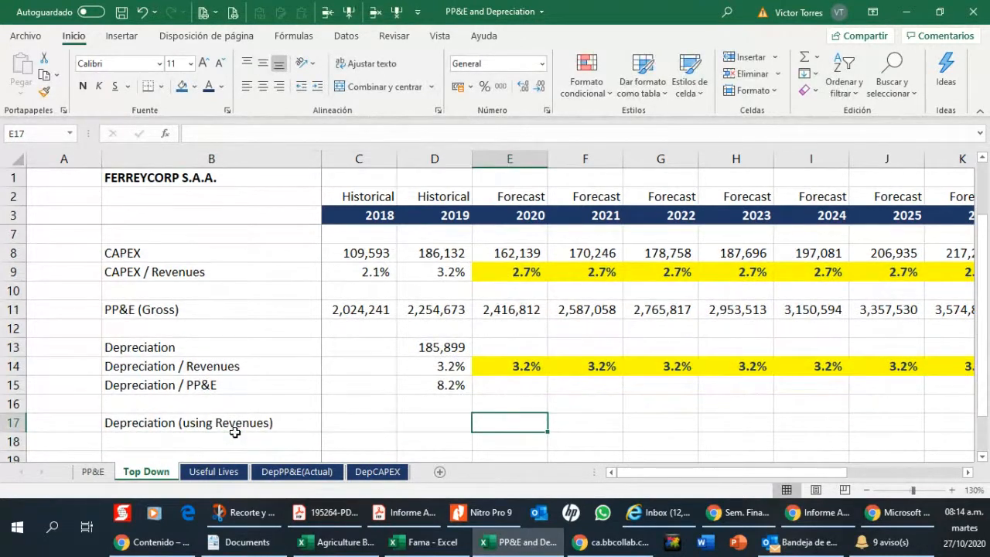
type("+")
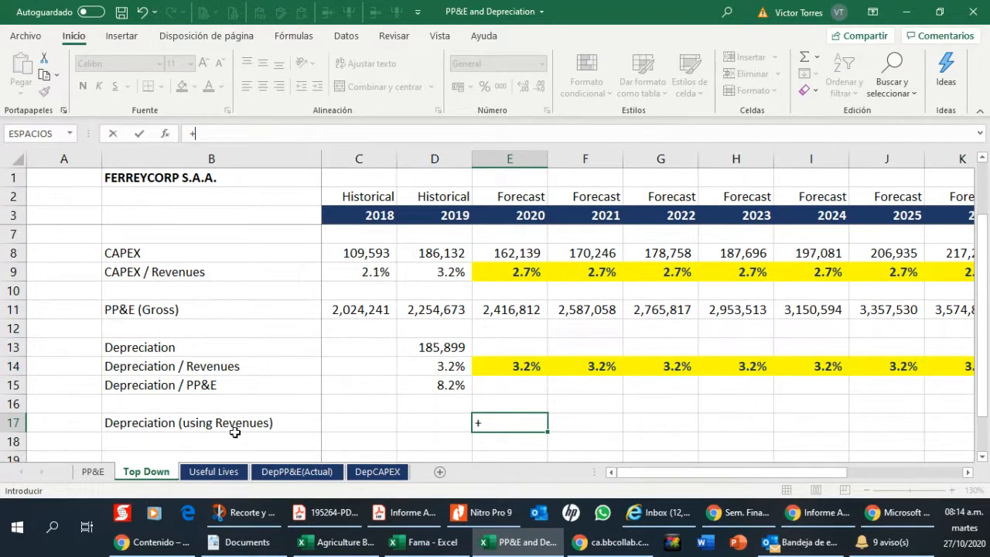
key("Up")
key("Up")
key("Up")
key("Up")
key("Up")
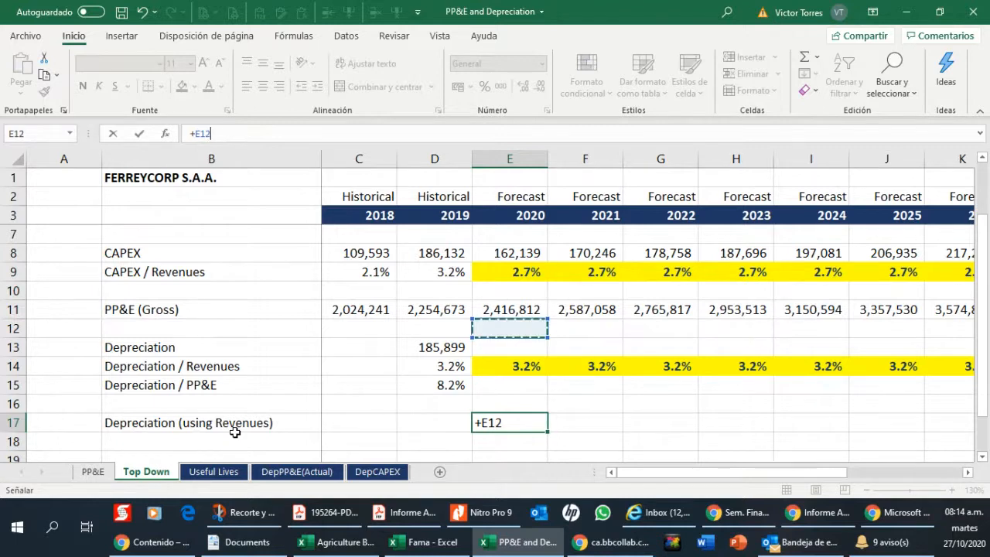
key("Up")
key("Up")
key("Up")
key("Up")
key("Up")
key("Up")
key("Up")
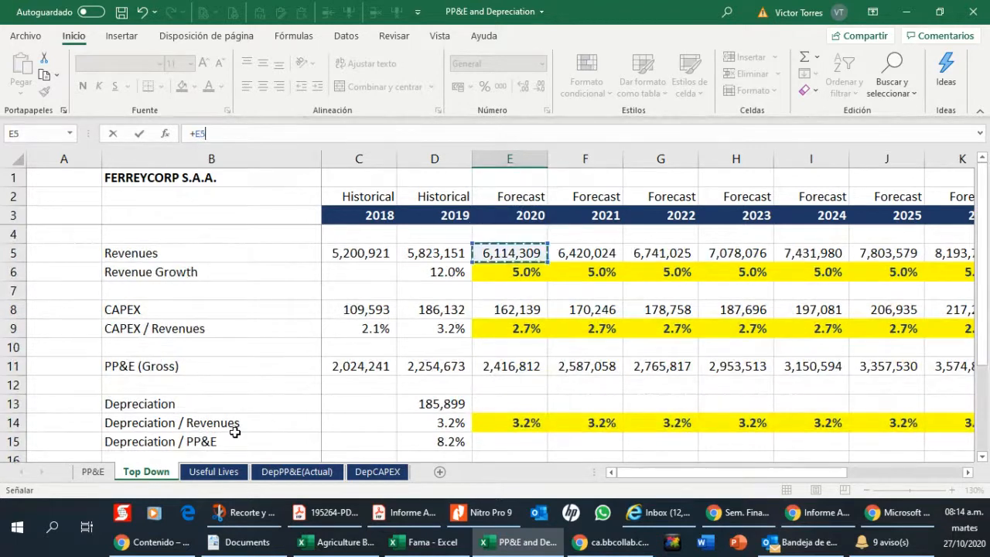
type("*")
key("Up")
key("Up")
key("Up")
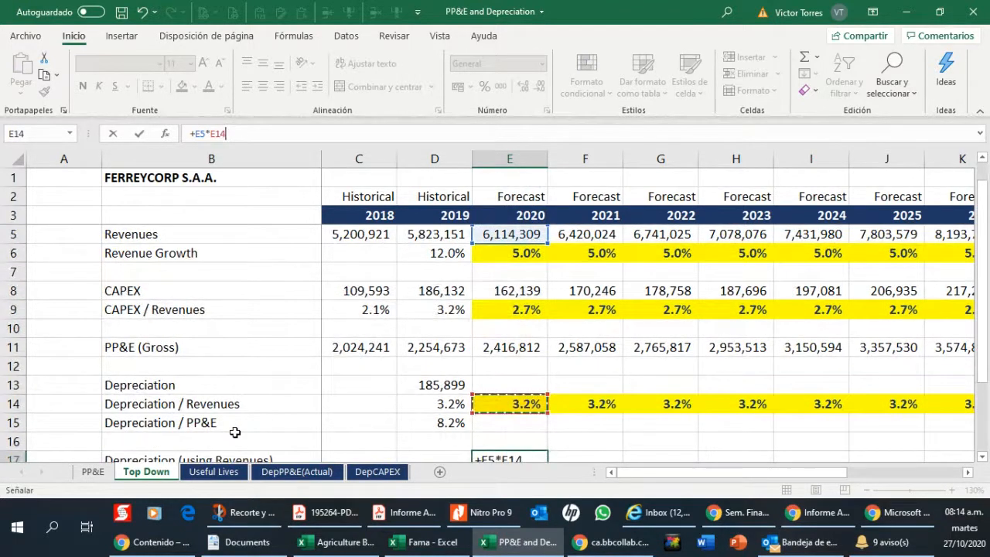
key("Return")
Format E17 with a thousands separator and no decimals, and copy its formula across the forecast years through 2029.
key("Up")
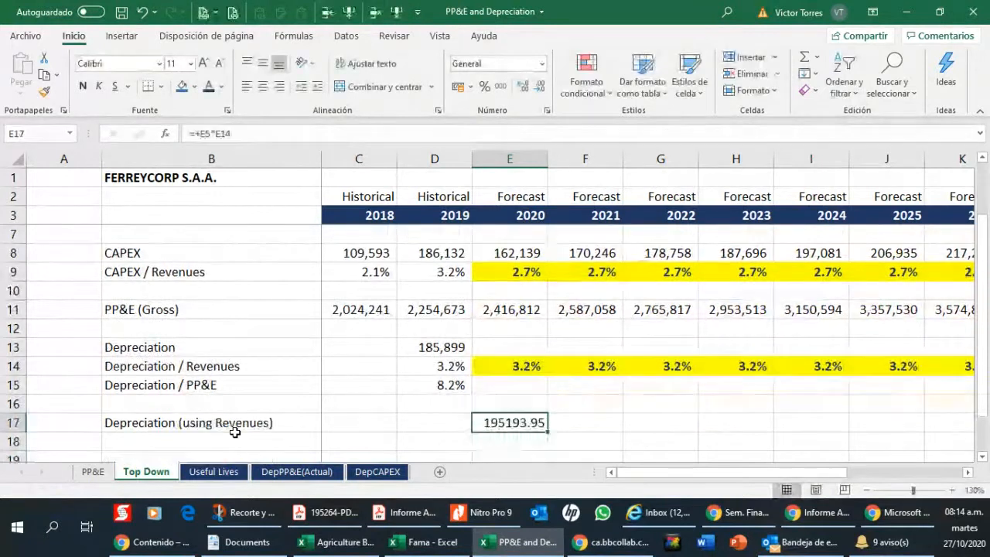
key("ctrl+shift+1")
key("ctrl+c")
key("Right")
key("shift+Right")
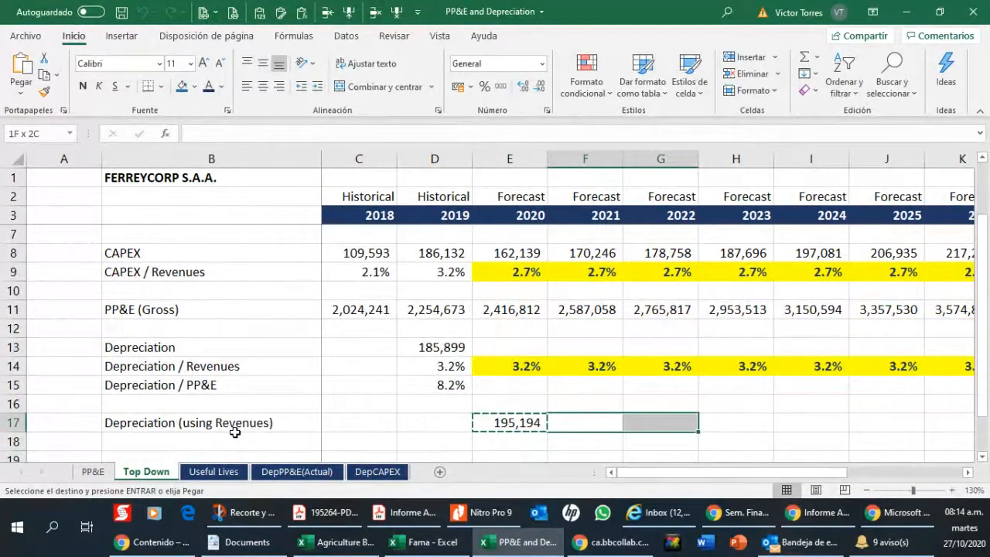
key("shift+Right")
key("shift+Right")
key("shift+Right")
key("shift+Right")
key("shift+Right")
key("shift+Right")
key("shift+Right")
key("ctrl+v")
key("Left")
key("Left")
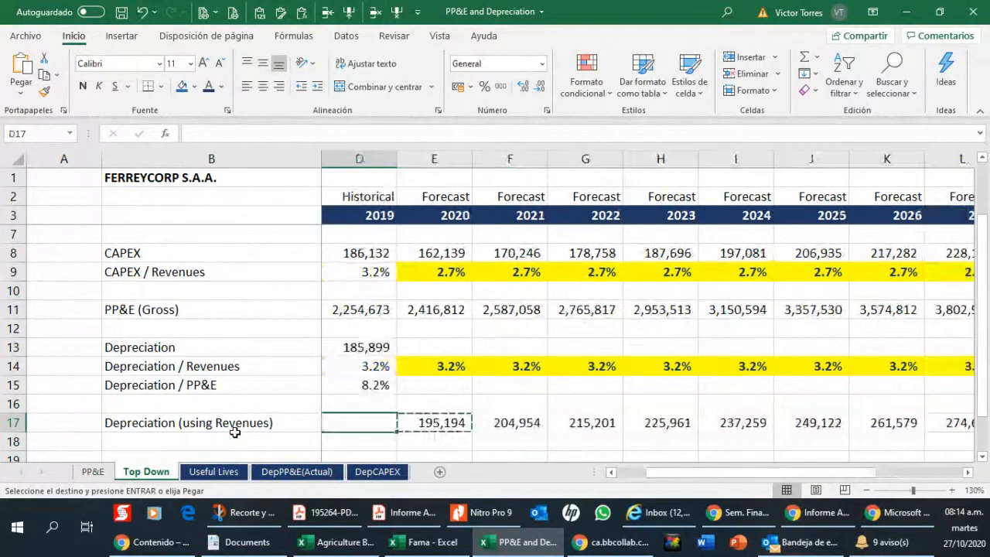
Try to calculate the 2020 Depreciation / PP&E ratio in E15 with the formula +D15/E11.
key("Left")
key("Left")
key("Right")
key("Down")
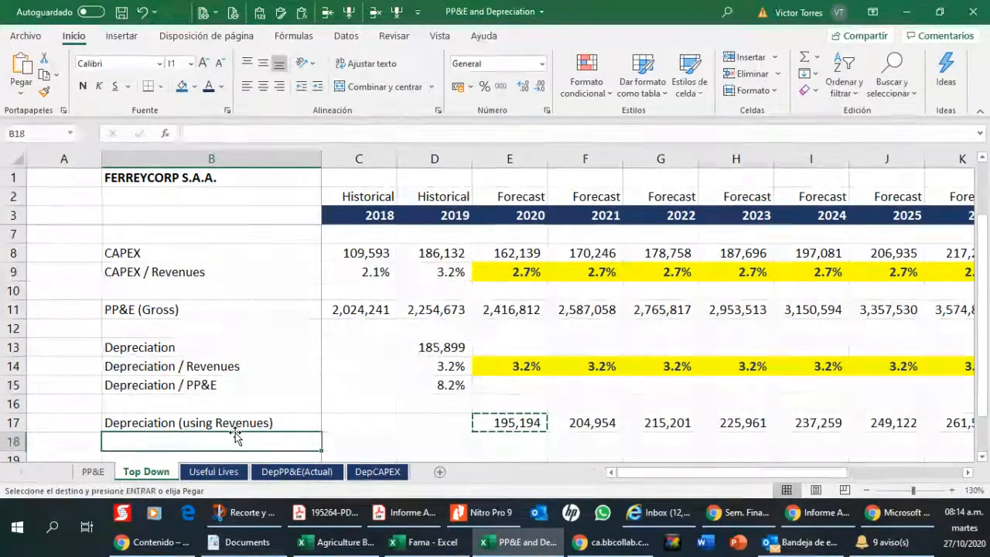
key("Up")
key("Up")
key("Up")
key("Right")
key("Right")
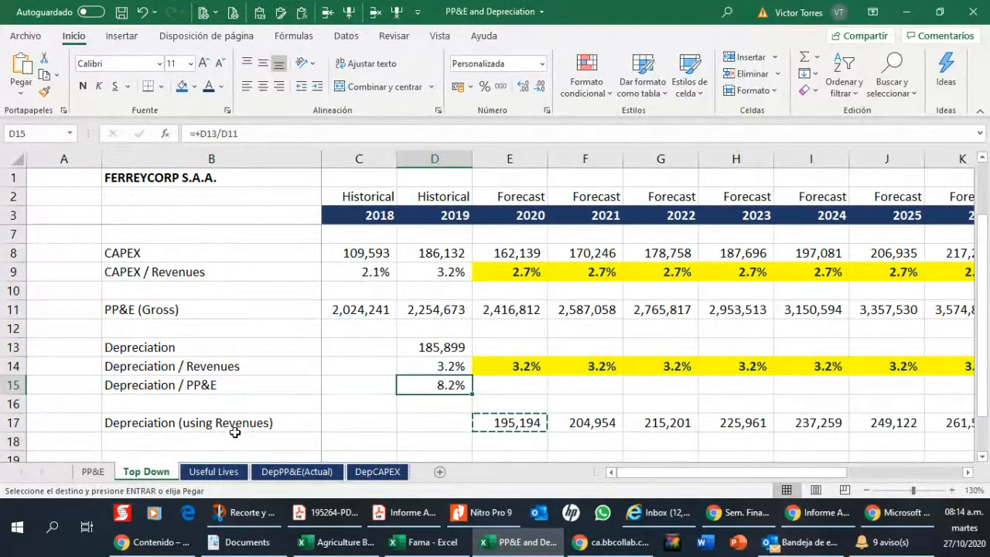
key("Right")
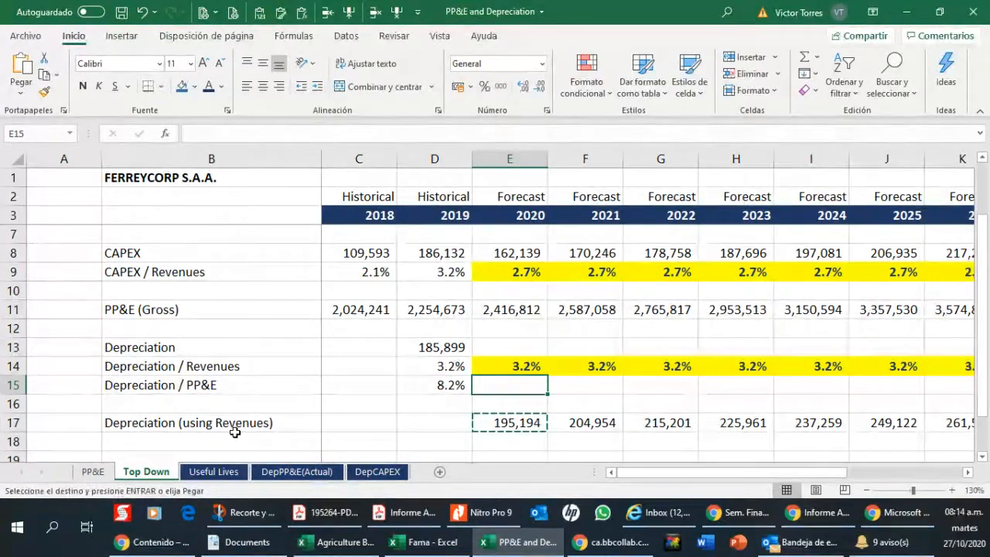
type("+")
key("Left")
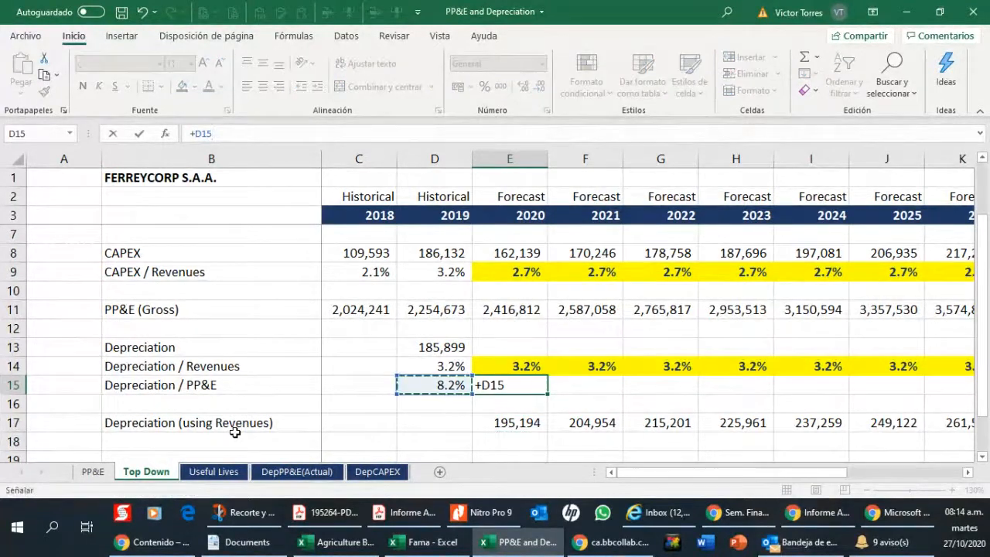
type("/")
key("Up")
key("Up")
key("Up")
key("Up")
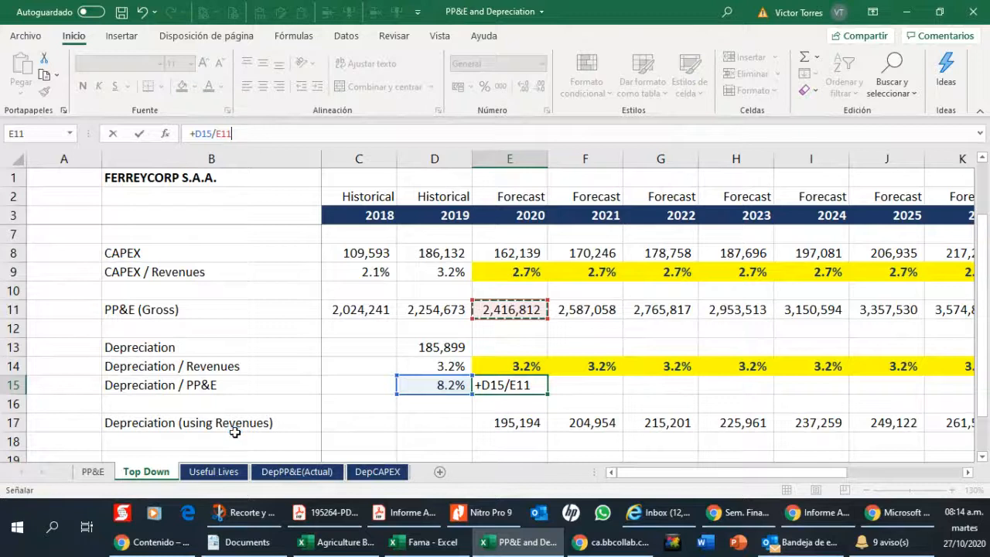
key("Return")
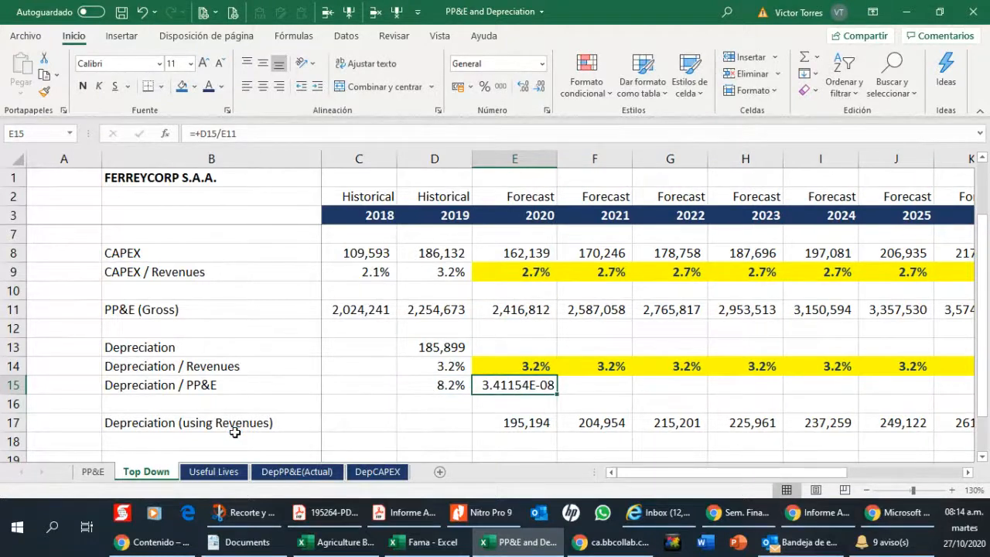
Set the 2020 Depreciation / PP&E ratio in E15 equal to the 2019 ratio with the formula +D15.
type("+")
key("Left")
key("Return")
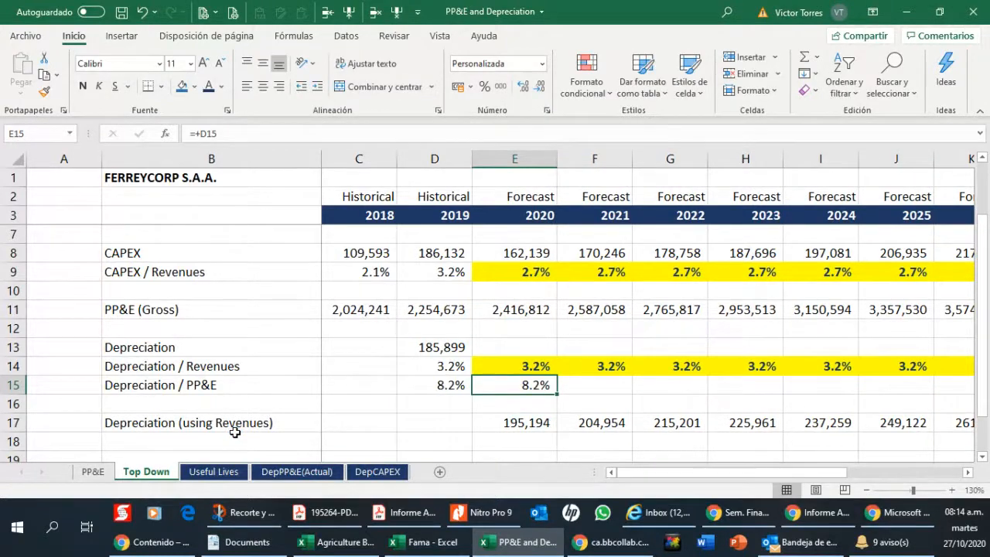
Copy the E15 Depreciation / PP&E formula across the remaining forecast years through 2029.
key("ctrl+c")
key("Right")
key("shift+Right")
key("shift+Right")
key("shift+Right")
key("shift+Right")
key("shift+Right")
key("shift+Right")
key("shift+Right")
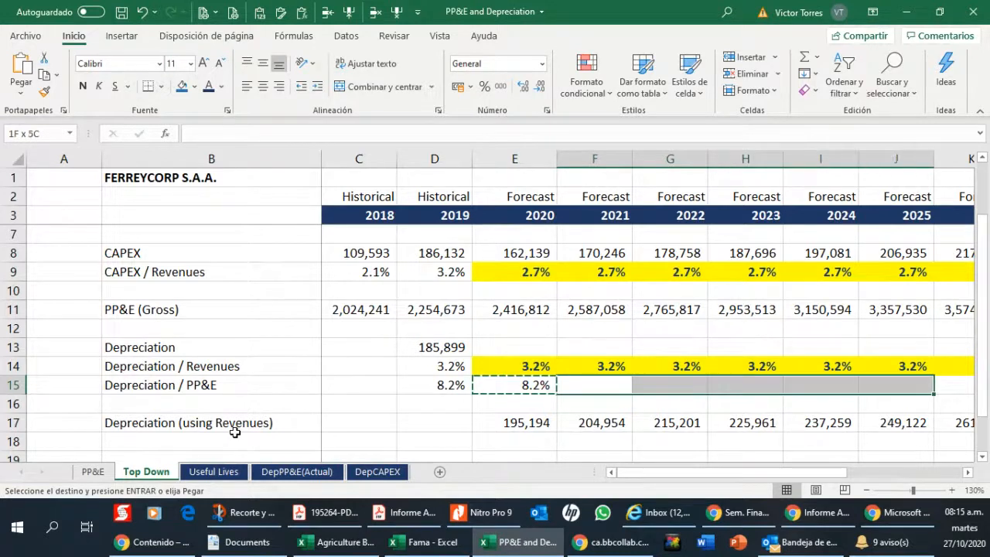
key("shift+Right")
key("ctrl+v")
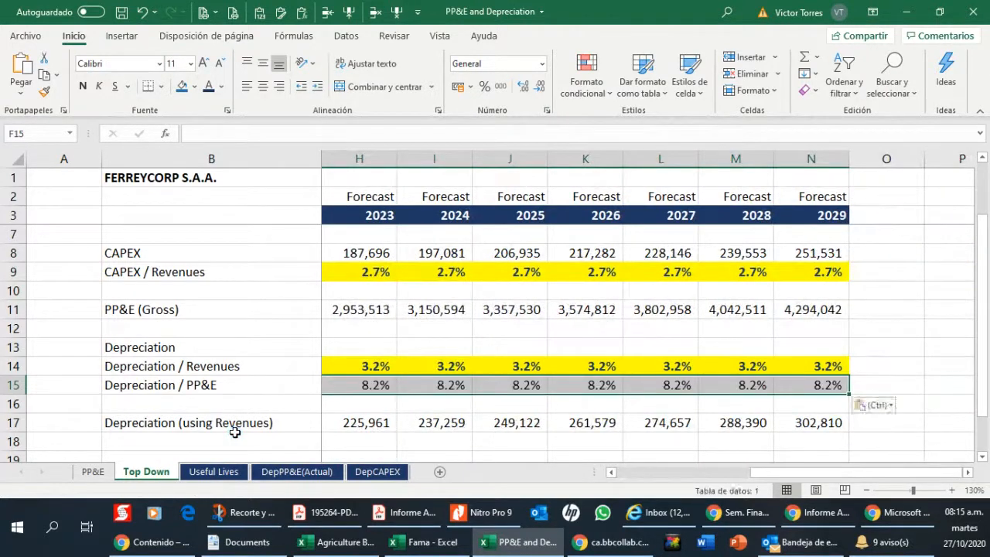
Fill the Depreciation / PP&E forecast cells for 2020 to 2029 with standard yellow.
key("ctrl+Left")
key("Right")
key("shift+Right")
key("shift+Right")
key("shift+Right")
key("shift+Right")
key("shift+Right")
key("shift+Right")
key("shift+Right")
key("shift+Right")
key("shift+Right")
key("shift+Right")
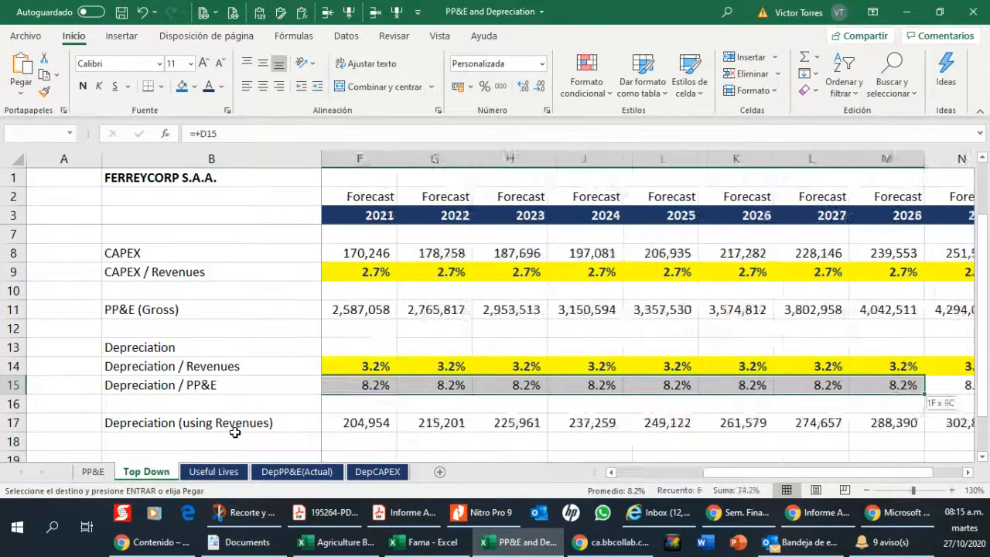
key("shift+Left")
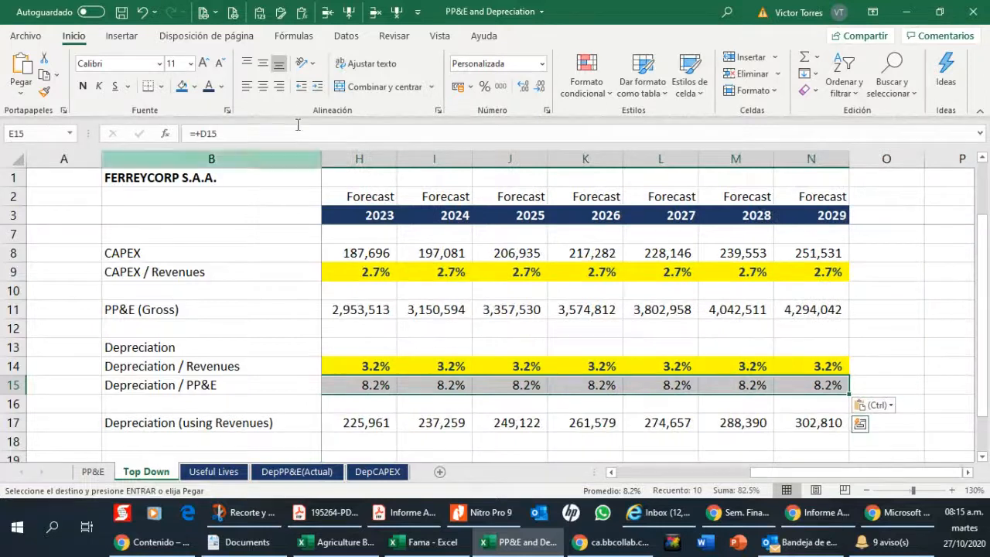
left_click(194, 86)
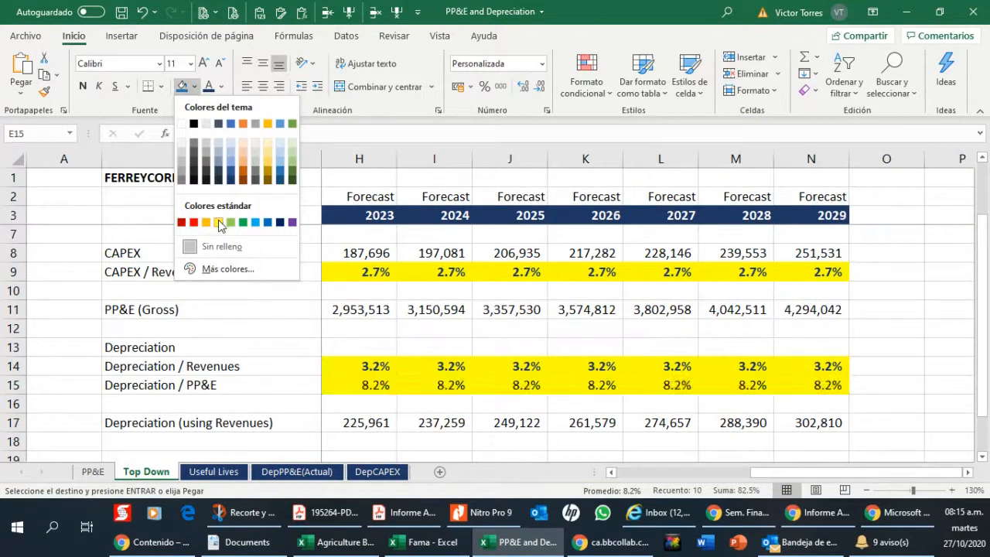
left_click(218, 222)
Make the Depreciation / PP&E forecast values bold and give them a custom blue font colour.
left_click(222, 85)
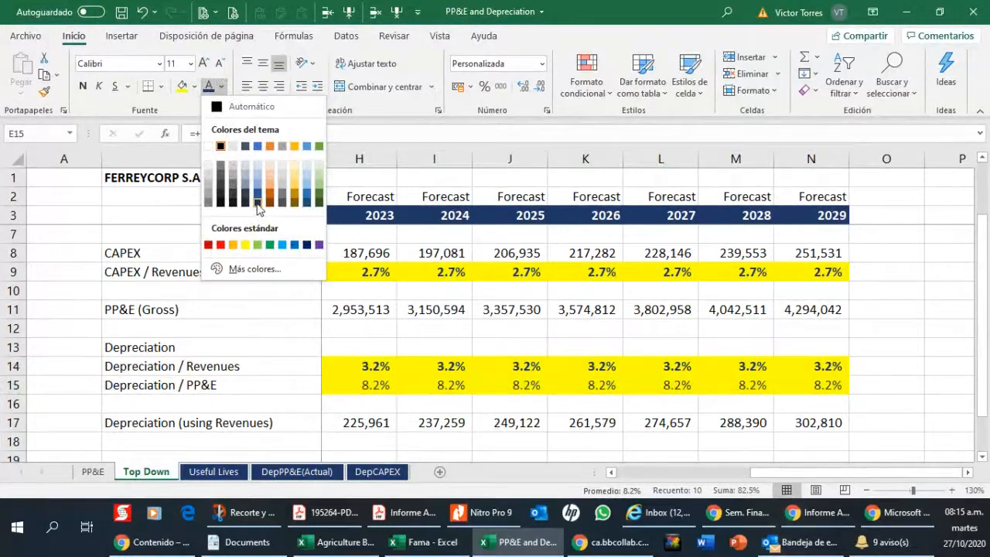
left_click(231, 268)
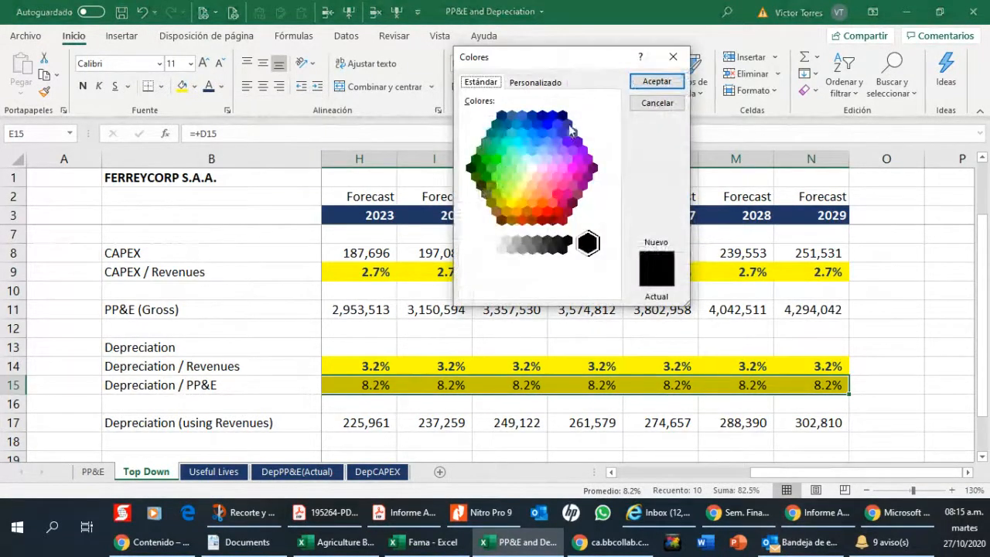
left_click(552, 116)
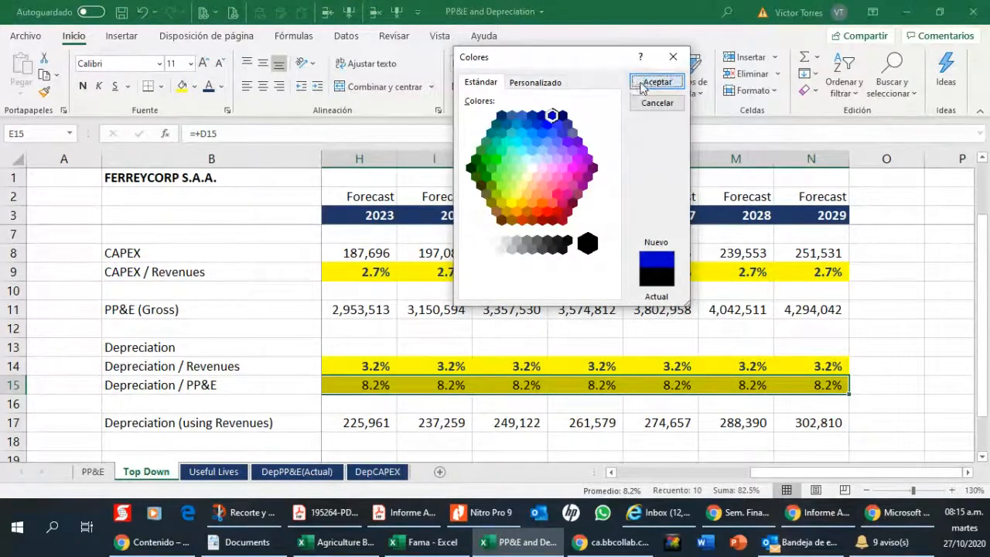
left_click(656, 81)
left_click(84, 87)
Calculate 2020 depreciation in E19 by multiplying the Depreciation / PP&E ratio by gross PP&E with the formula +E15*E11.
left_click(630, 473)
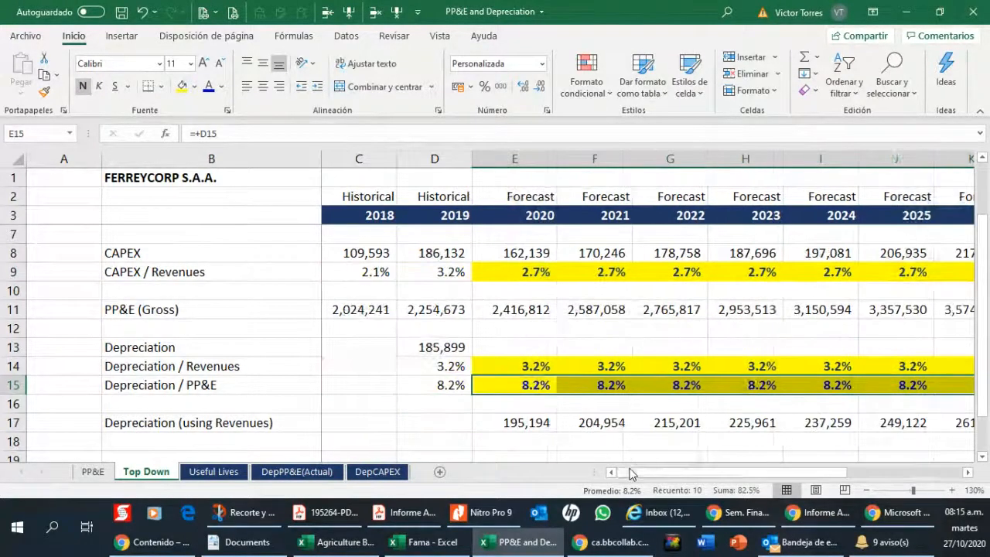
left_click(531, 446)
key("Down")
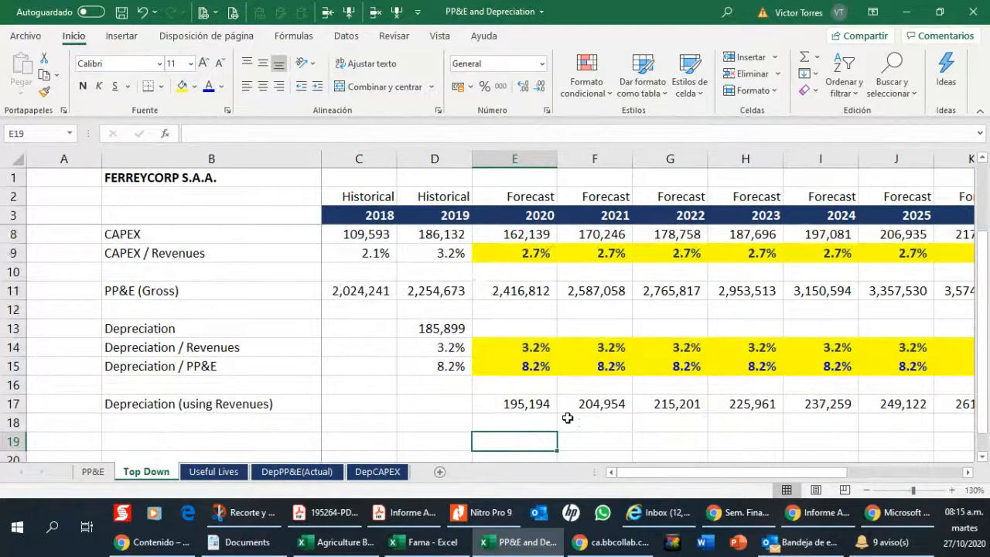
type("+")
key("Up")
key("Up")
key("Up")
key("Up")
key("Up")
key("Down")
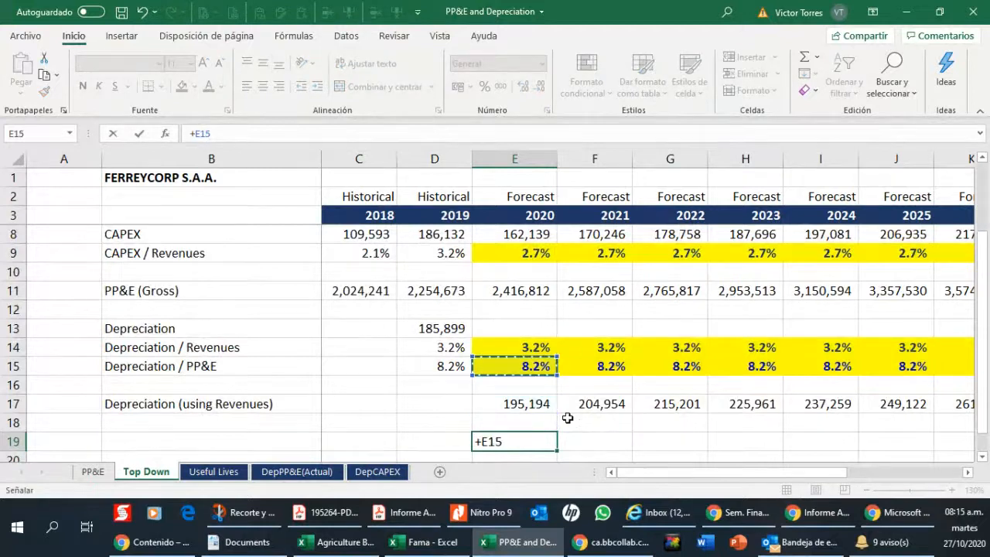
type("*")
key("Up")
key("Up")
key("Up")
key("Up")
key("Up")
key("Up")
key("Up")
key("Up")
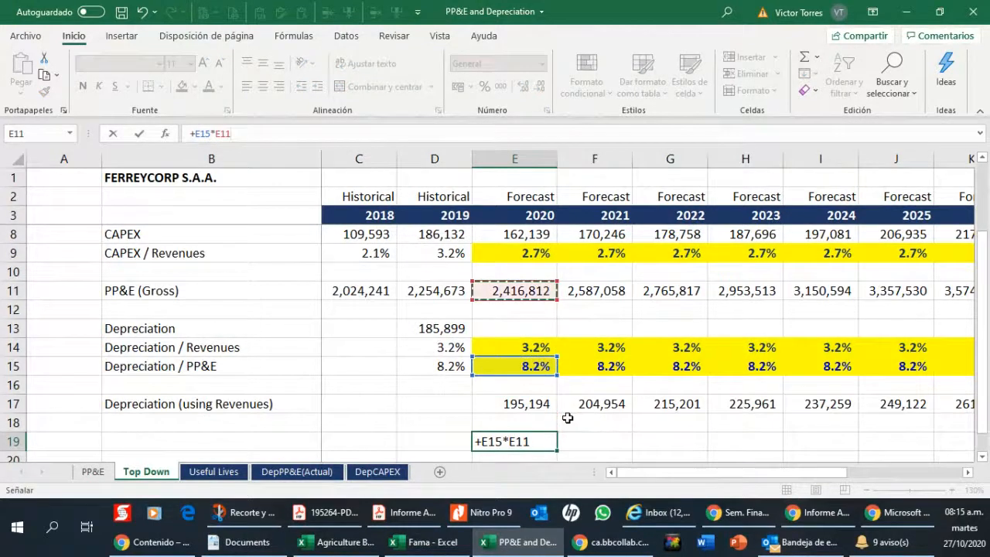
key("Return")
Copy the row label from B17 into B19 and change it to "Depreciation (using PP&E)".
key("Up")
key("Left")
key("Left")
key("Left")
key("Up")
key("Up")
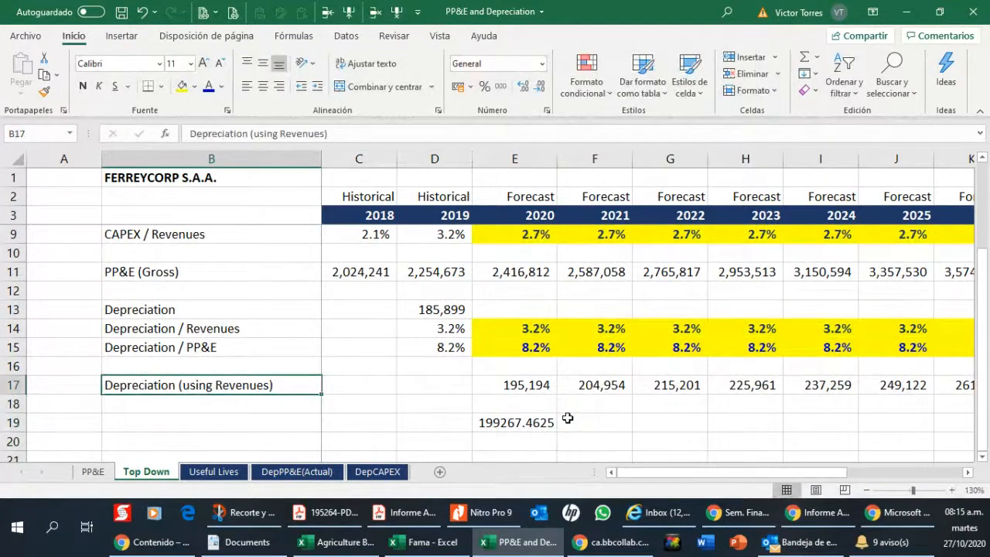
key("ctrl+c")
key("Down")
key("Down")
key("ctrl+v")
key("F2")
key("BackSpace")
key("BackSpace")
key("BackSpace")
key("BackSpace")
key("BackSpace")
key("BackSpace")
key("BackSpace")
key("BackSpace")
key("BackSpace")
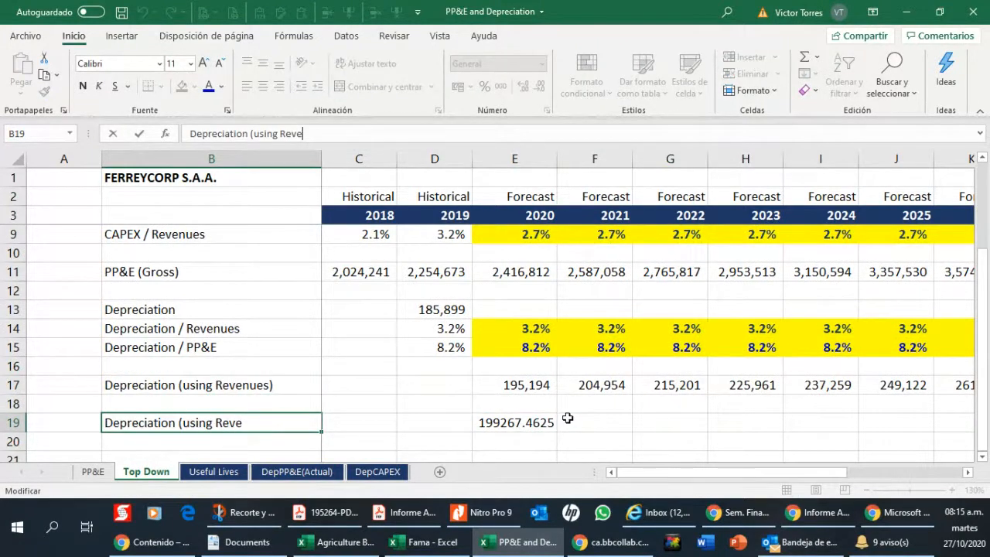
type("PP&E")
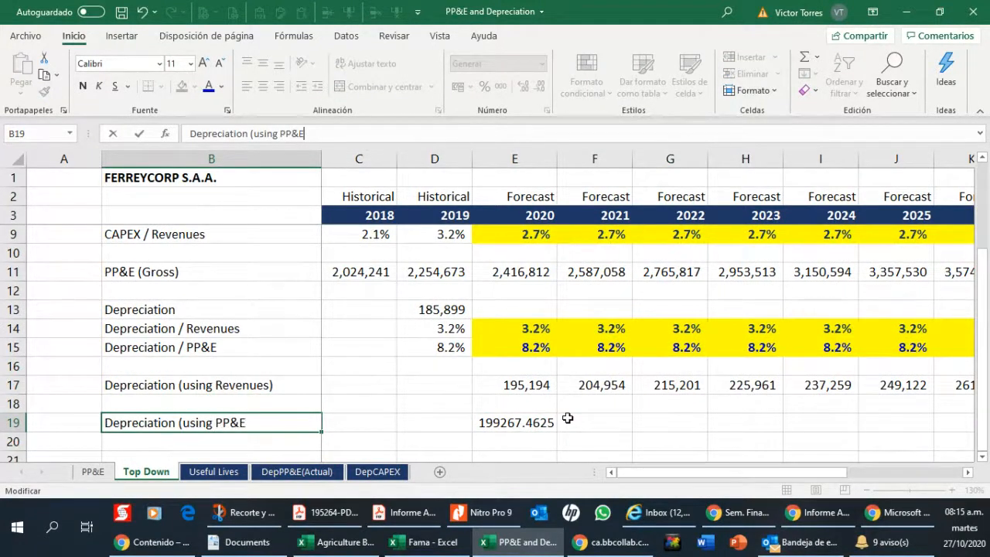
key("Return")
Format E19 with a thousands separator and no decimals, and copy its formula across the forecast years through 2029.
key("Up")
key("Right")
key("Right")
key("Right")
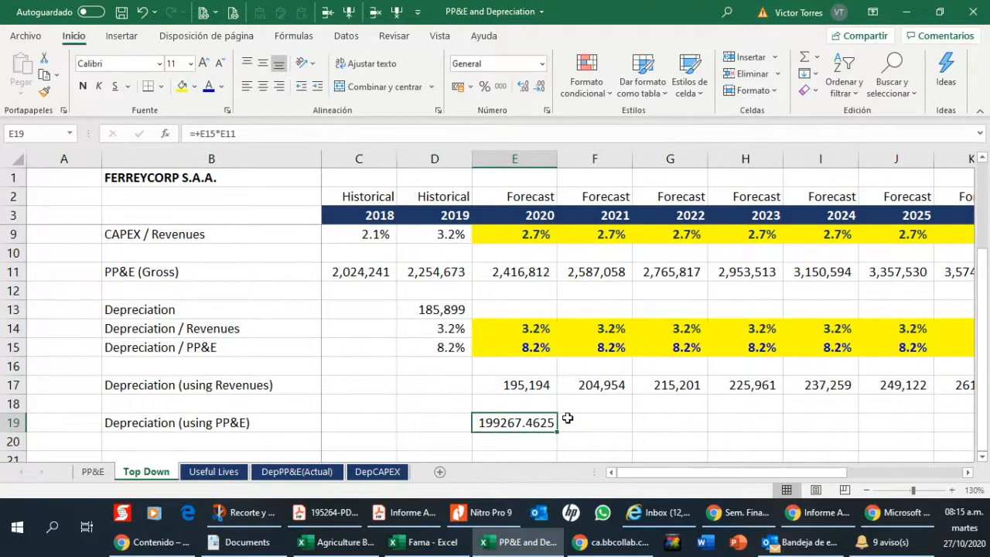
key("ctrl+shift+1")
key("ctrl+c")
key("Right")
key("shift+Right")
key("shift+Right")
key("shift+Right")
key("shift+Right")
key("shift+Right")
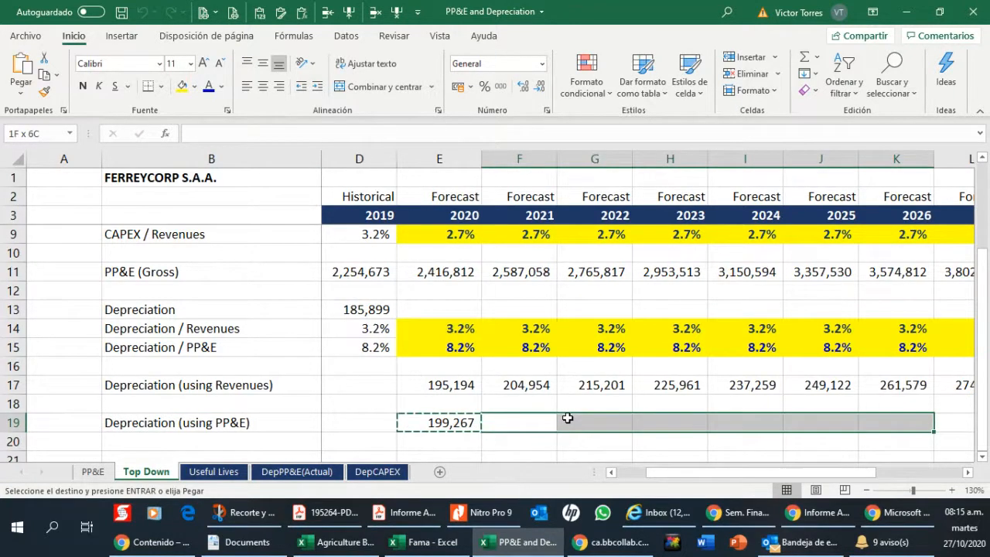
key("shift+Right")
key("shift+Right")
key("shift+Right")
key("ctrl+v")
Compare the revenue-based and PP&E-based depreciation forecasts year by year from 2020 through 2029.
key("Left")
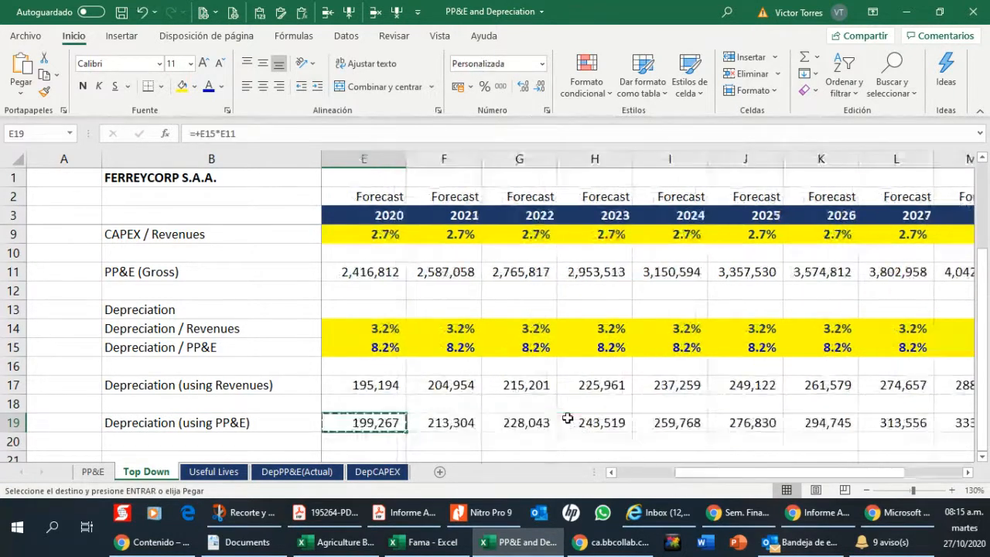
key("shift+Right")
key("shift+Left")
key("Left")
key("Right")
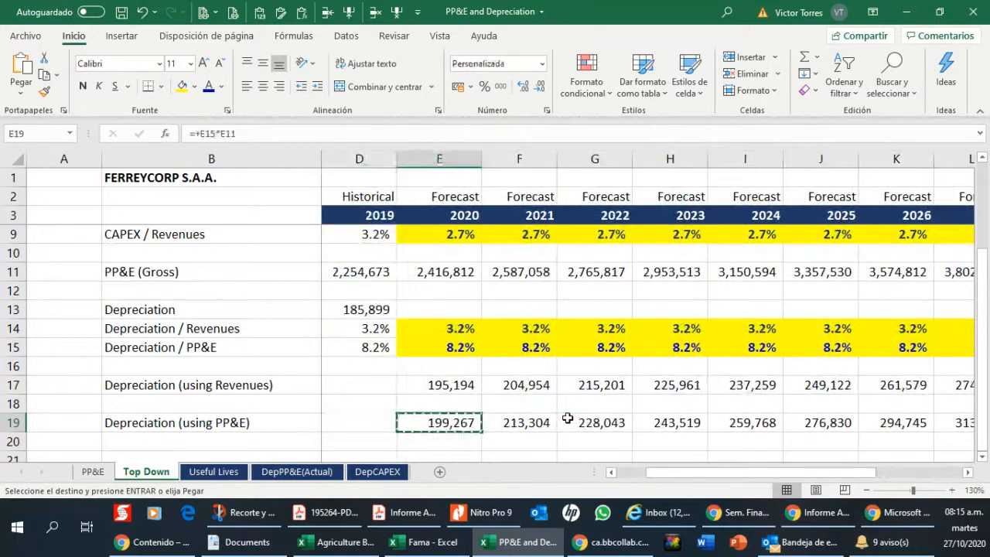
key("Up")
key("Up")
key("Right")
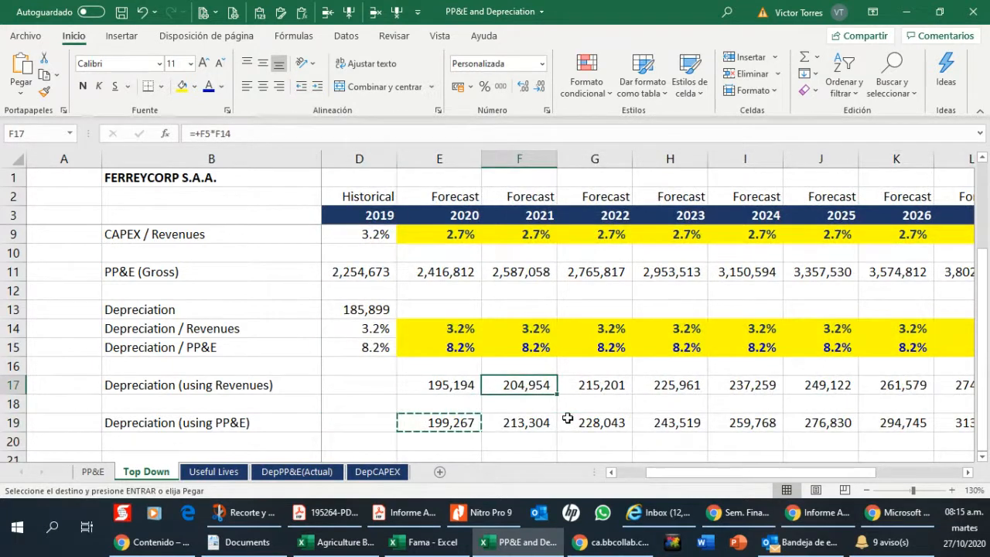
key("Right")
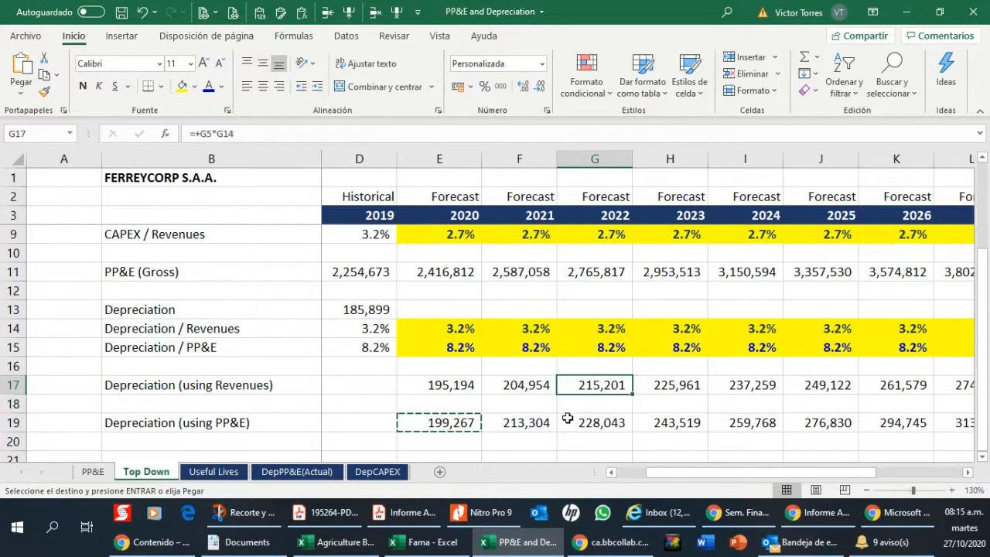
key("Down")
key("Down")
key("Up")
key("Up")
key("Right")
key("Right")
key("Right")
key("Right")
key("Right")
key("Right")
key("Right")
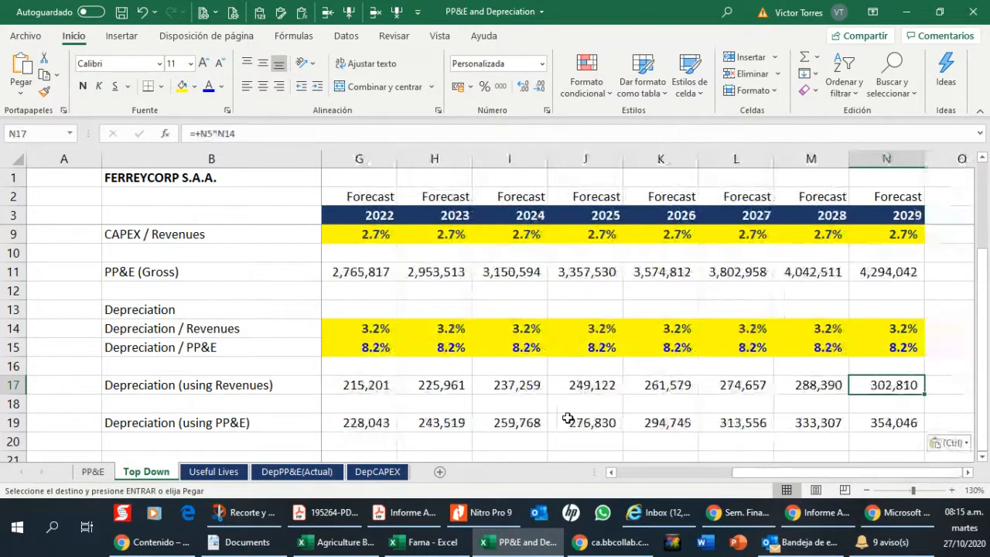
Review the ratio assumptions behind the forecasts, from Depreciation / PP&E in 2029 back to CAPEX / Revenues in 2020.
key("Left")
key("Up")
key("Up")
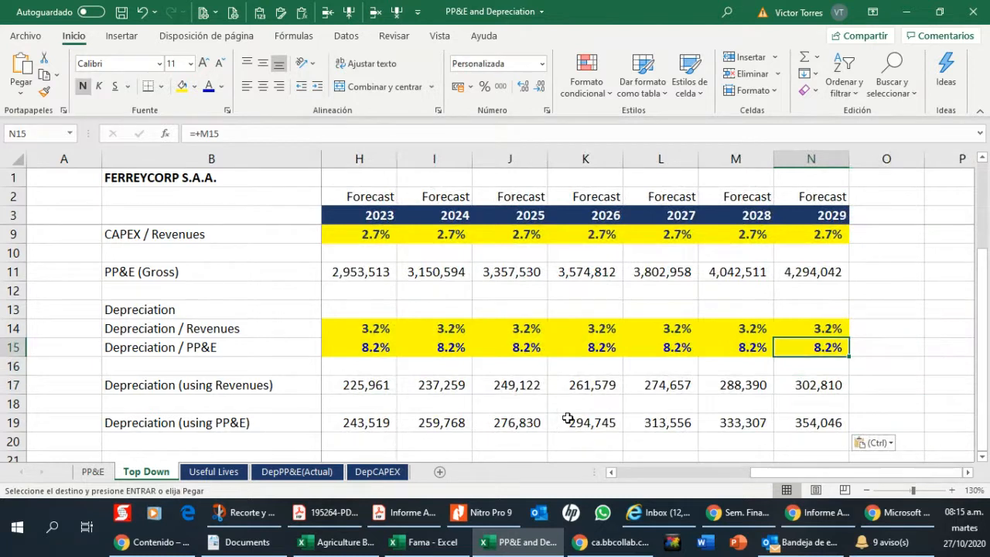
key("Down")
key("Left")
key("Left")
key("Left")
key("Left")
key("Left")
key("Left")
key("Left")
key("Left")
key("Left")
key("Left")
key("Left")
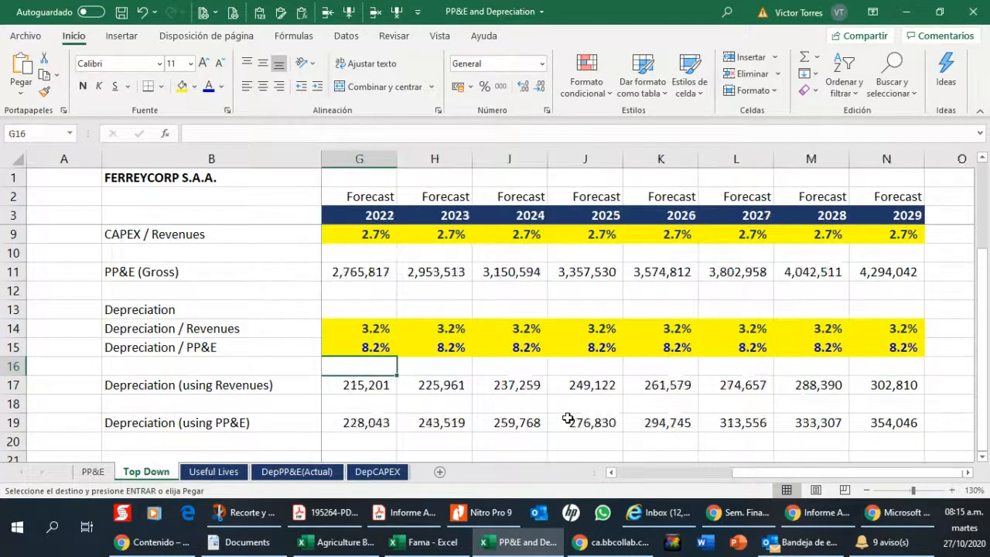
key("Right")
key("Down")
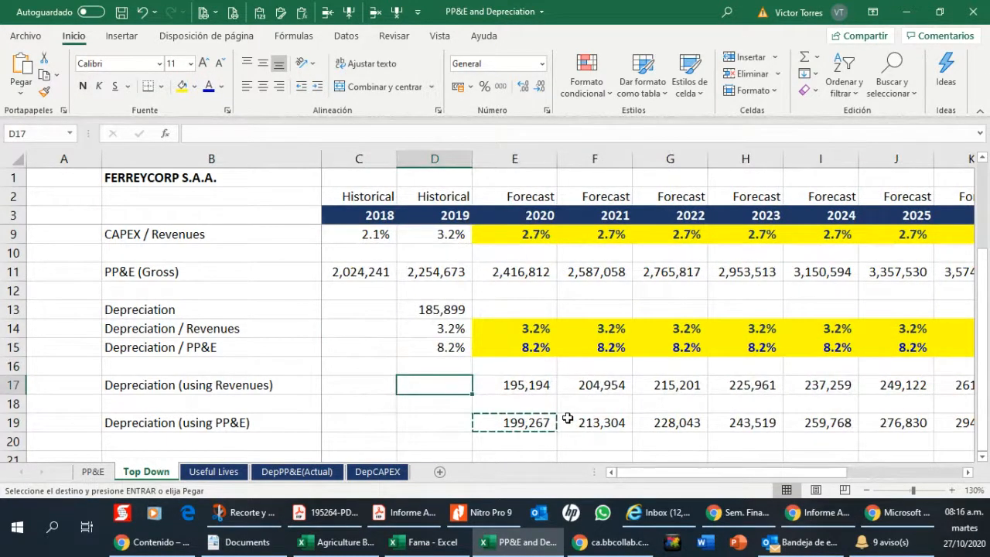
key("Right")
key("Up")
key("Down")
key("Up")
key("Up")
key("Up")
key("Up")
key("Up")
key("Up")
key("Up")
key("Up")
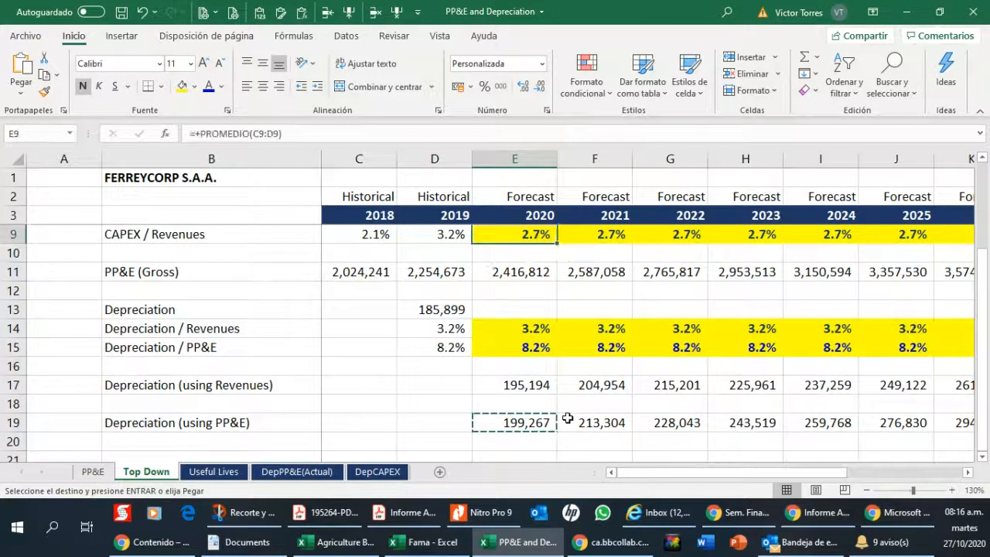
Review the Revenue Growth assumptions in row 6, comparing the 2019 historical rate with the forecast years.
key("Up")
key("Up")
key("Up")
key("Up")
key("Up")
key("Up")
key("Up")
key("Up")
key("Down")
key("Down")
key("Down")
key("Down")
key("Down")
key("Right")
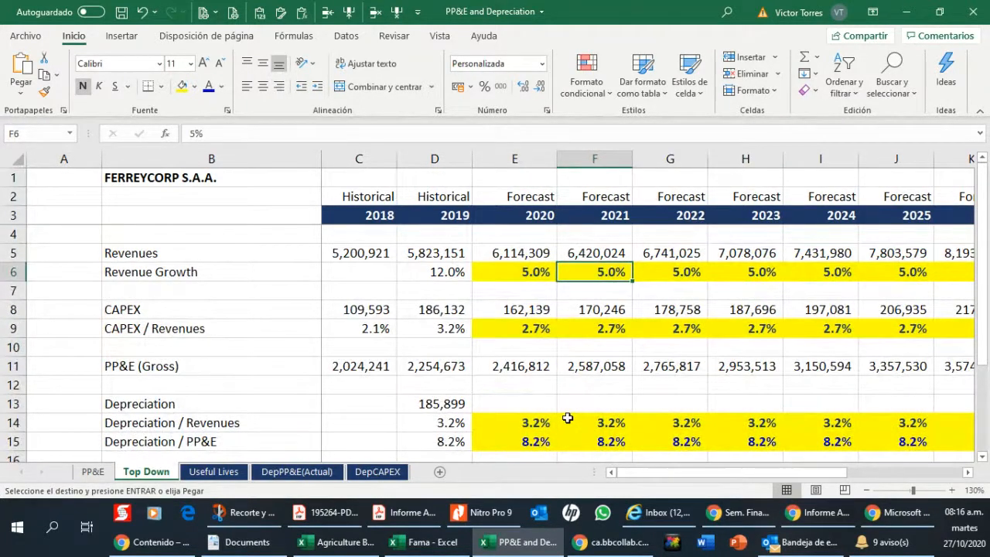
key("Right")
key("Left")
key("Left")
key("Right")
key("Left")
key("Left")
key("Left")
key("Right")
key("Right")
key("Right")
key("Right")
key("Right")
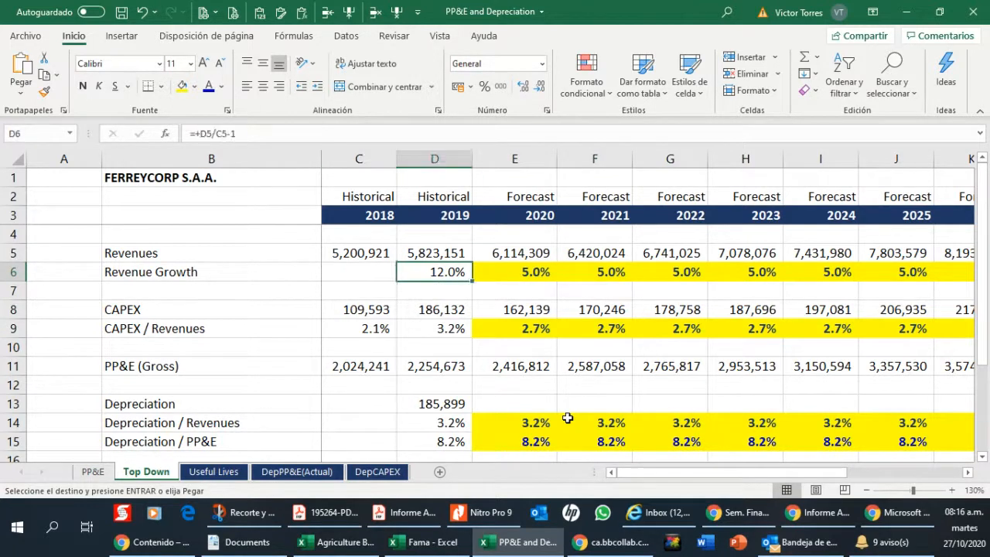
Examine the forecast from Revenue Growth down to the two depreciation projections in rows 17 and 19.
key("Down")
key("Down")
key("Down")
key("Down")
key("Down")
key("Down")
key("Down")
key("Down")
key("Down")
key("Down")
key("Down")
key("Down")
key("Down")
key("Down")
key("Down")
key("Down")
key("Down")
key("Down")
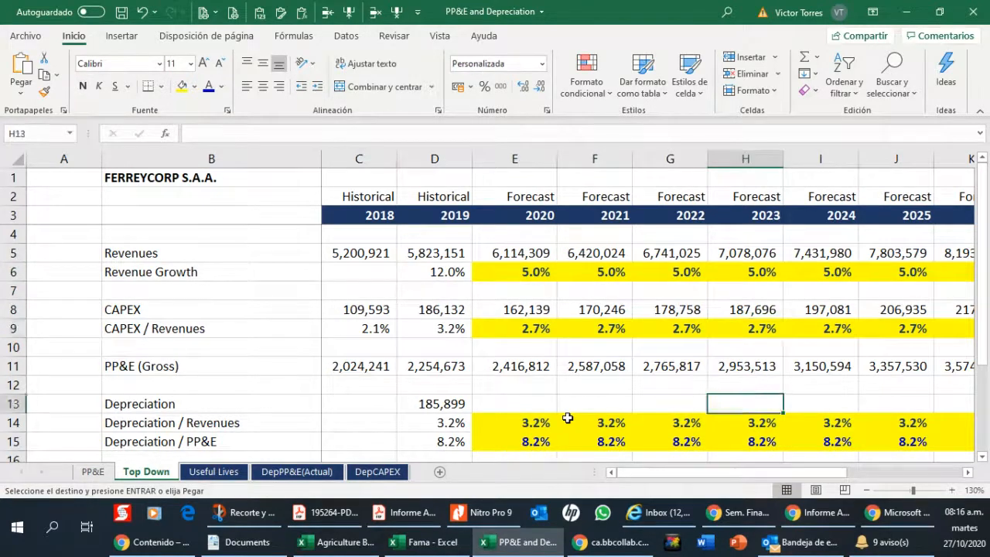
key("Up")
key("Up")
key("Up")
key("Up")
key("Up")
key("Up")
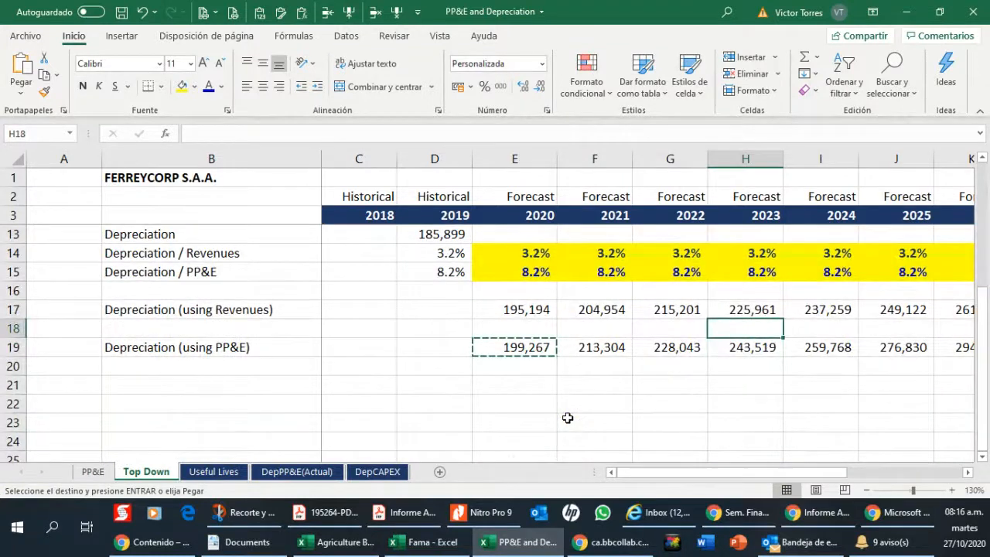
key("Left")
key("Left")
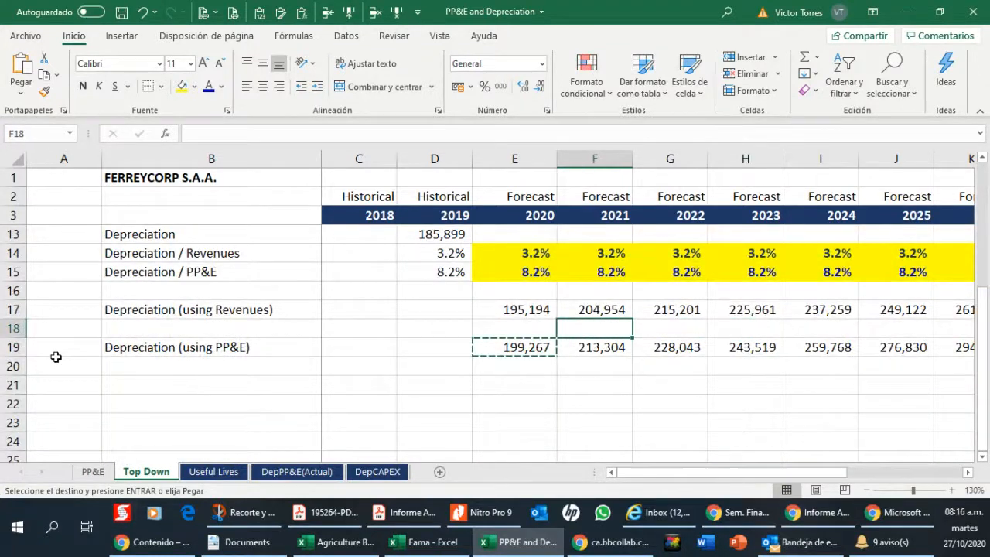
Make the whole Depreciation (using PP&E) row bold.
left_click(17, 347)
left_click(83, 86)
left_click(281, 311)
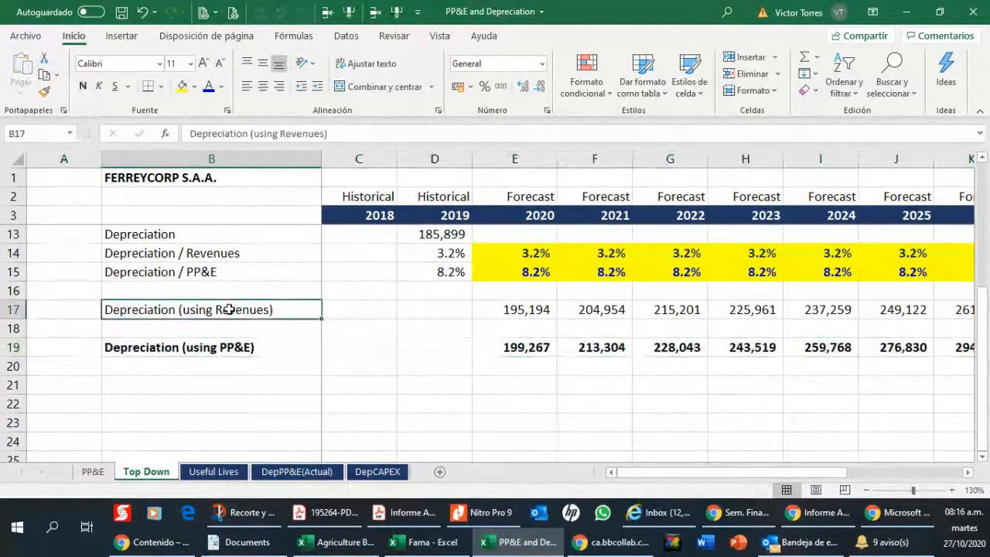
left_click(504, 348)
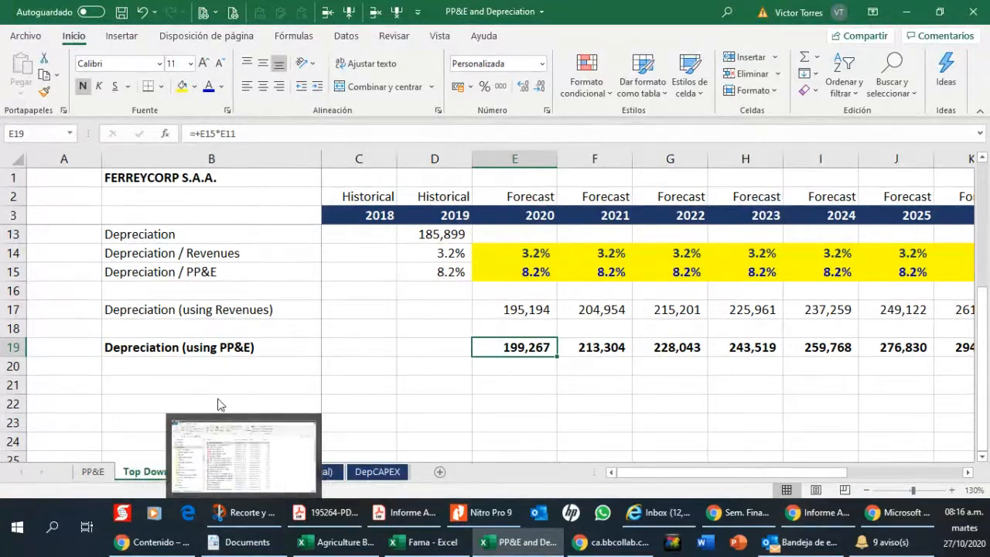
left_click(333, 265)
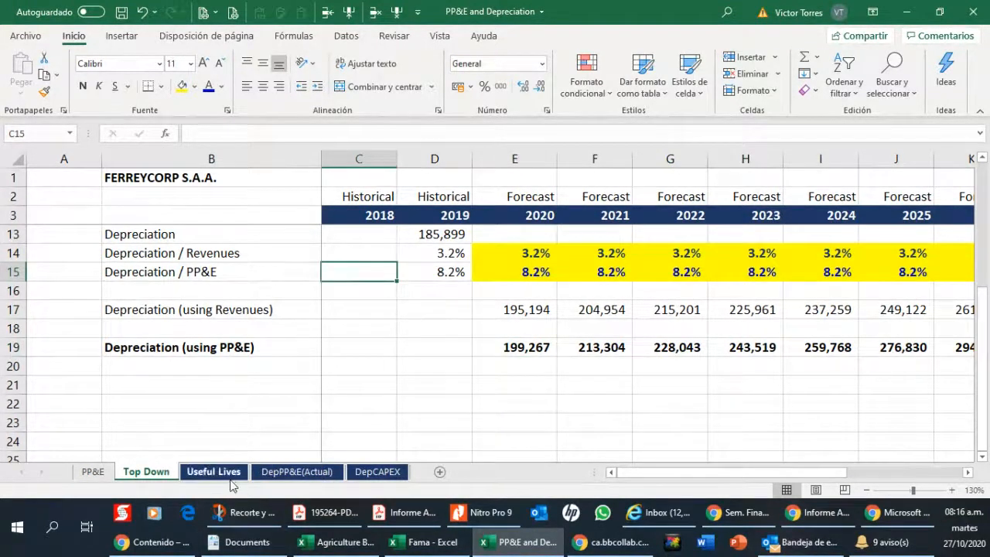
Open the Useful Lives sheet at 130% zoom and go to the Machinery and Equipment (Rent) category.
left_click(214, 471)
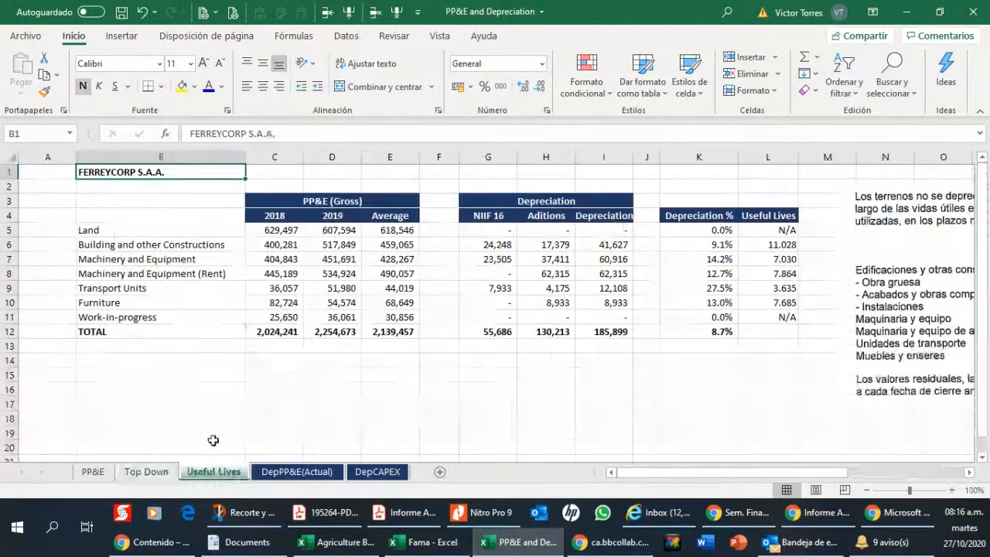
left_click(951, 489)
left_click(951, 490)
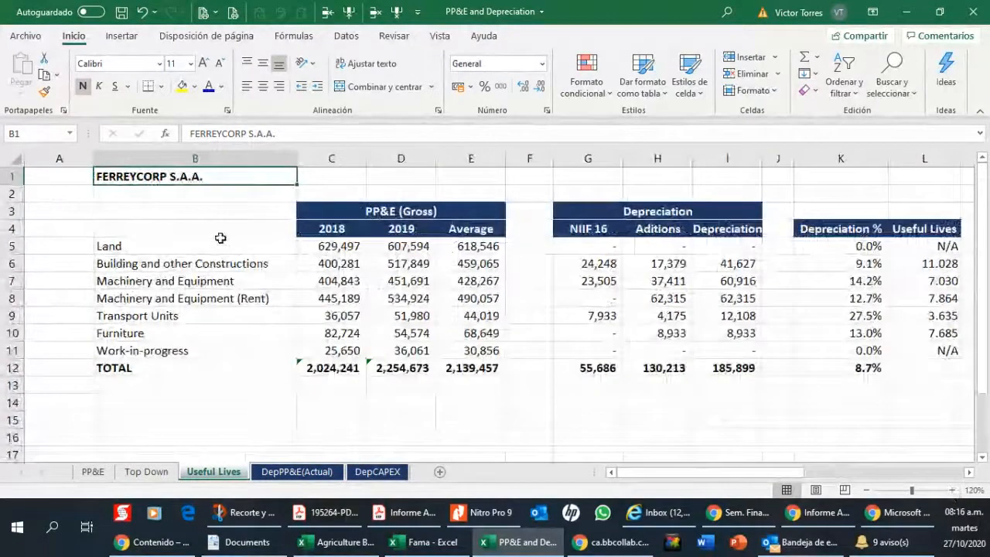
left_click(951, 490)
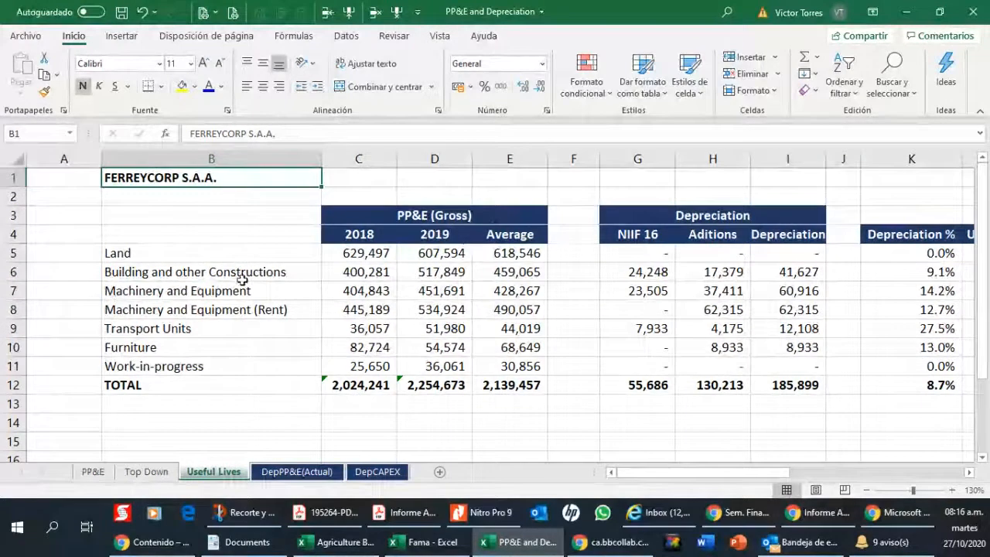
left_click(274, 310)
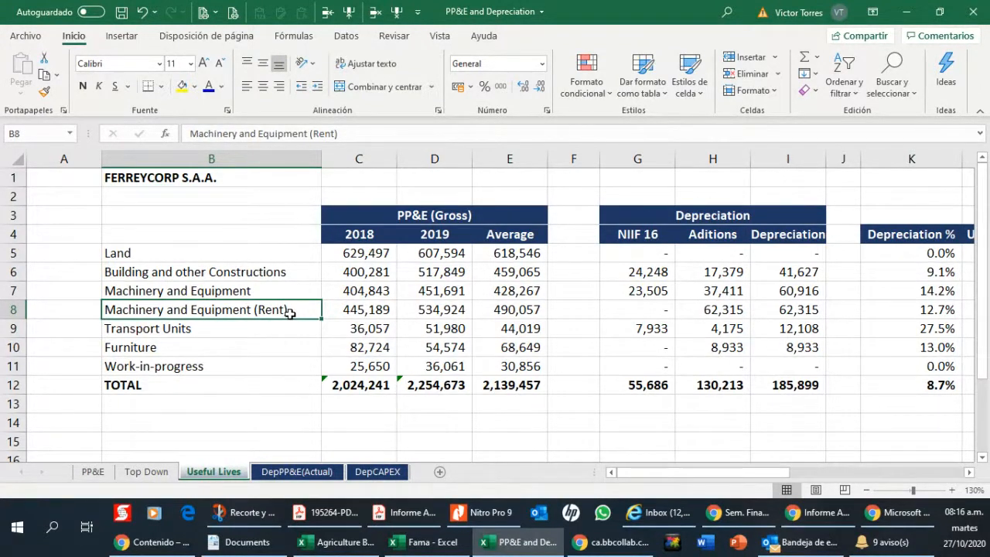
Switch to the audited 2019 report in Acrobat Reader and examine the asset categories in the fixed-asset cost and accumulated depreciation table.
left_click(405, 512)
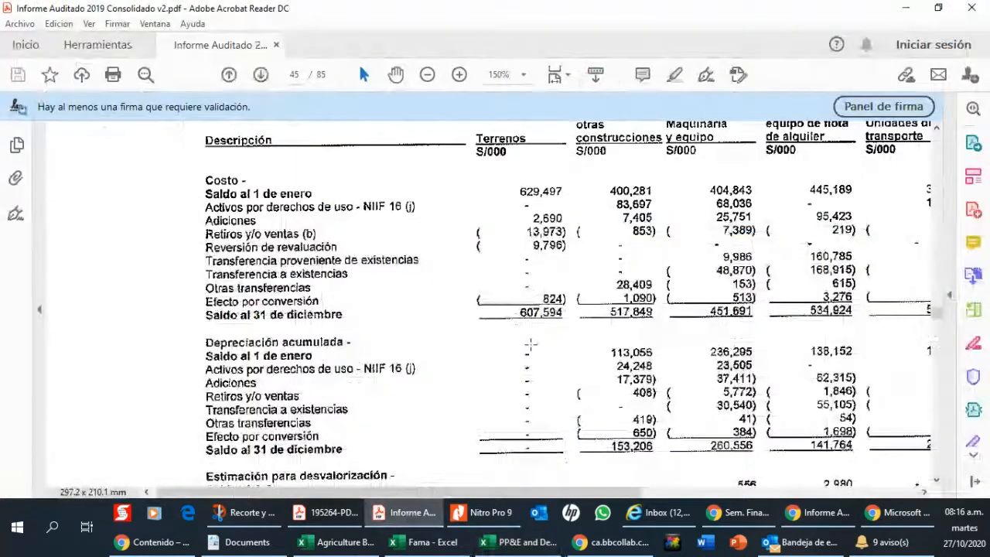
left_click_drag(585, 366, 584, 367)
left_click(936, 128)
left_click(936, 128)
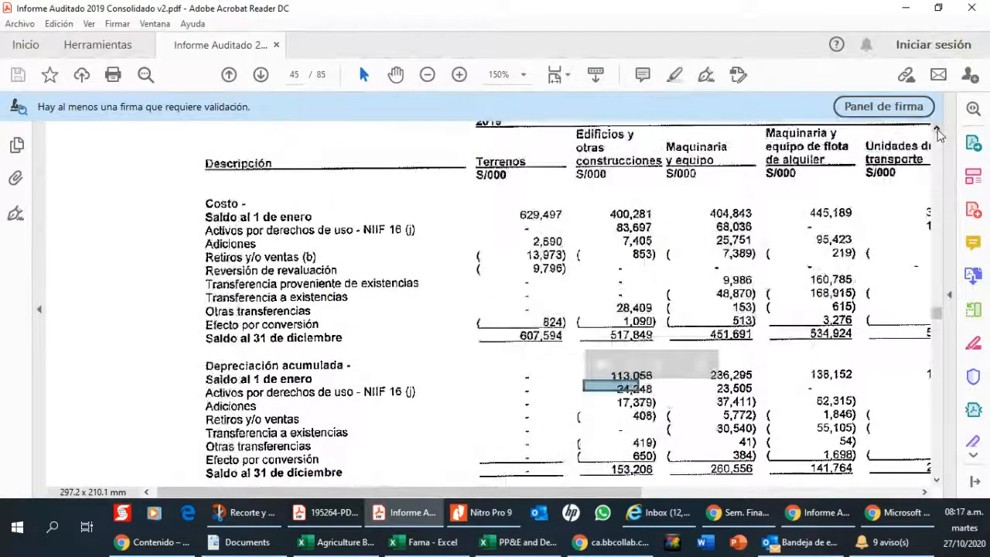
left_click(937, 127)
left_click_drag(554, 496, 643, 498)
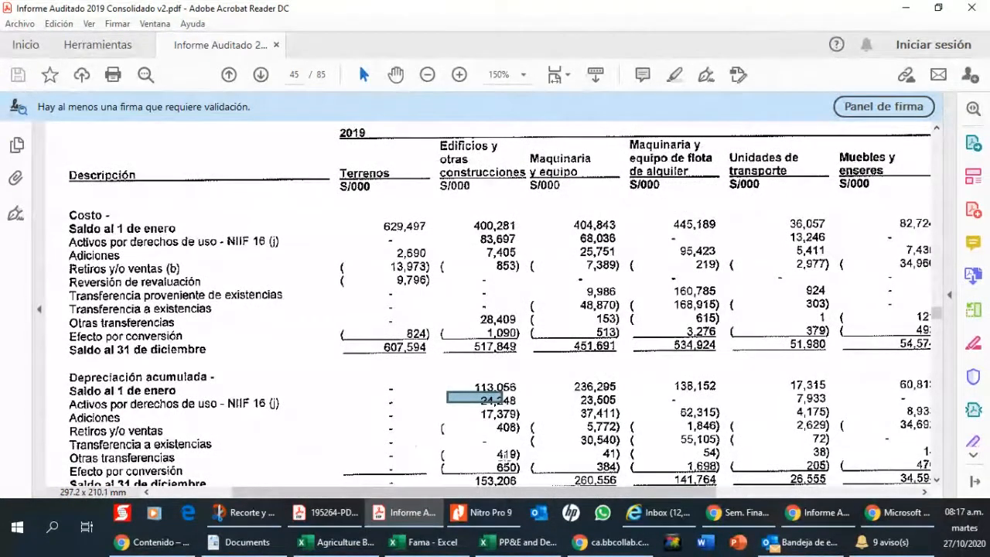
Return to the Excel workbook and check the Transport Units, Furniture and Work-in-progress categories.
left_click(520, 541)
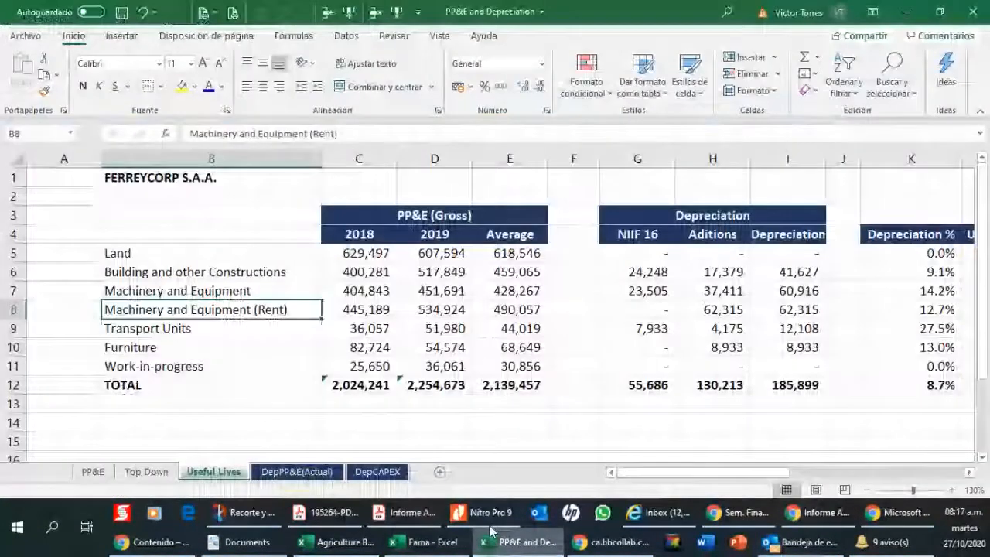
left_click(223, 330)
left_click(194, 348)
left_click(195, 365)
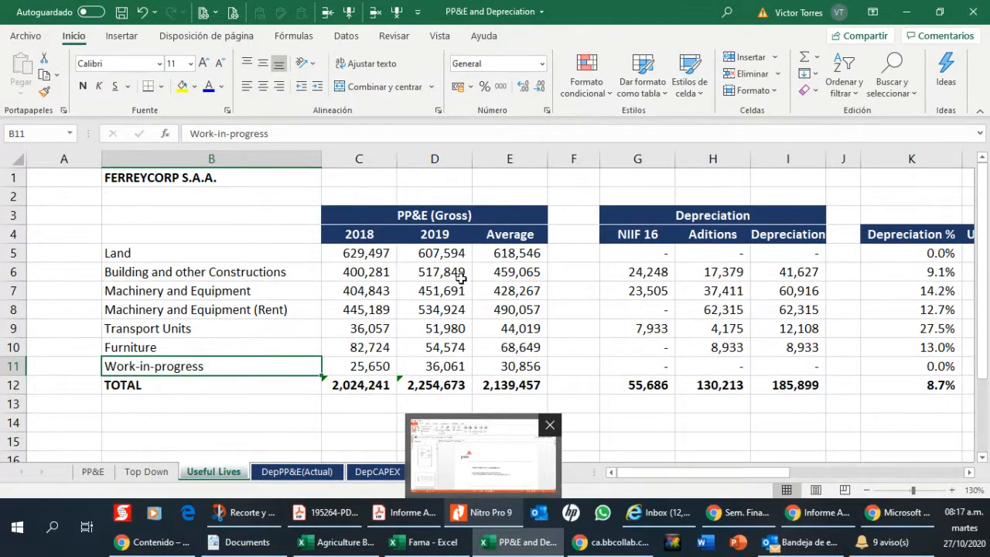
Inspect the gross PP&E figures for 2018 and 2019 and the formulas in the Average column.
left_click(383, 252)
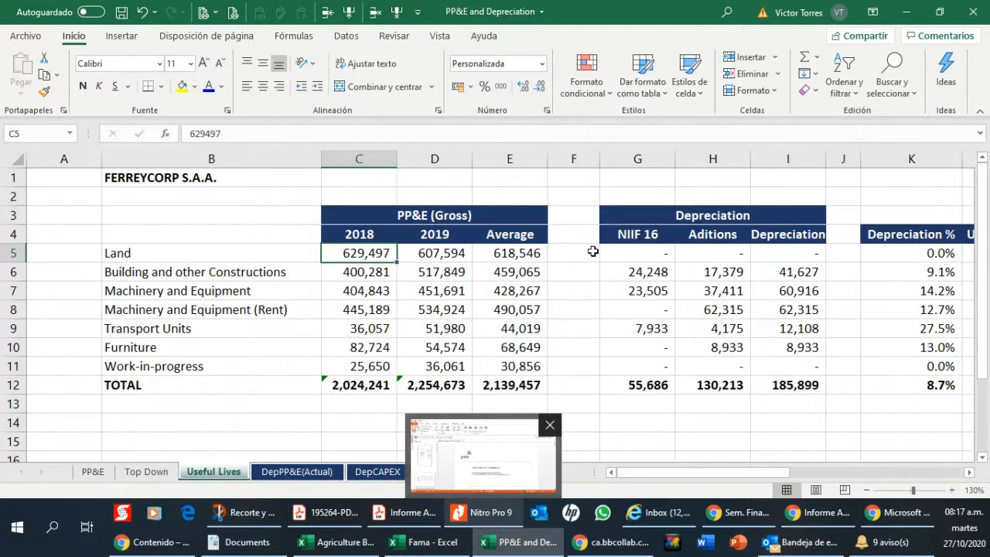
key("Right")
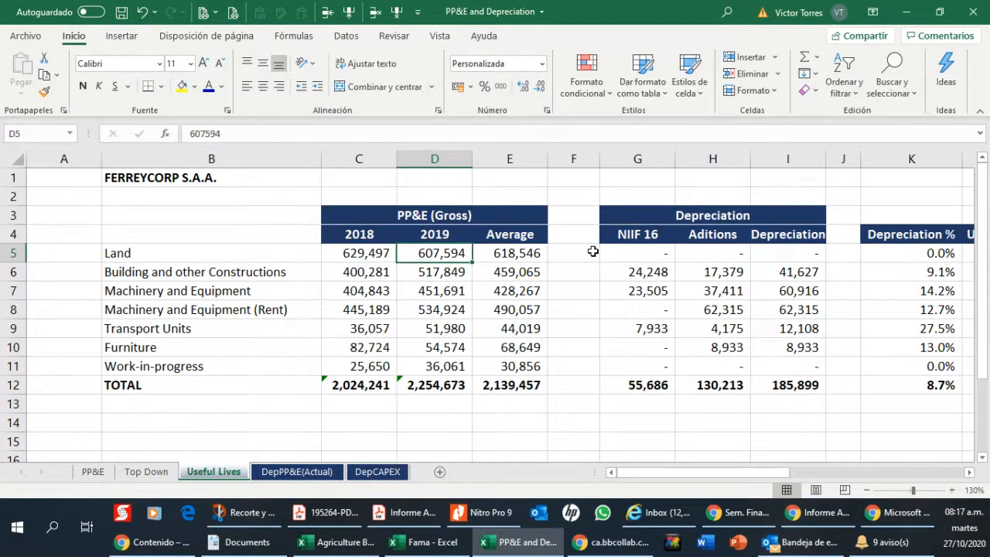
key("Down")
key("Down")
key("Down")
key("Up")
key("Up")
key("Up")
key("Up")
key("Up")
key("Up")
key("Up")
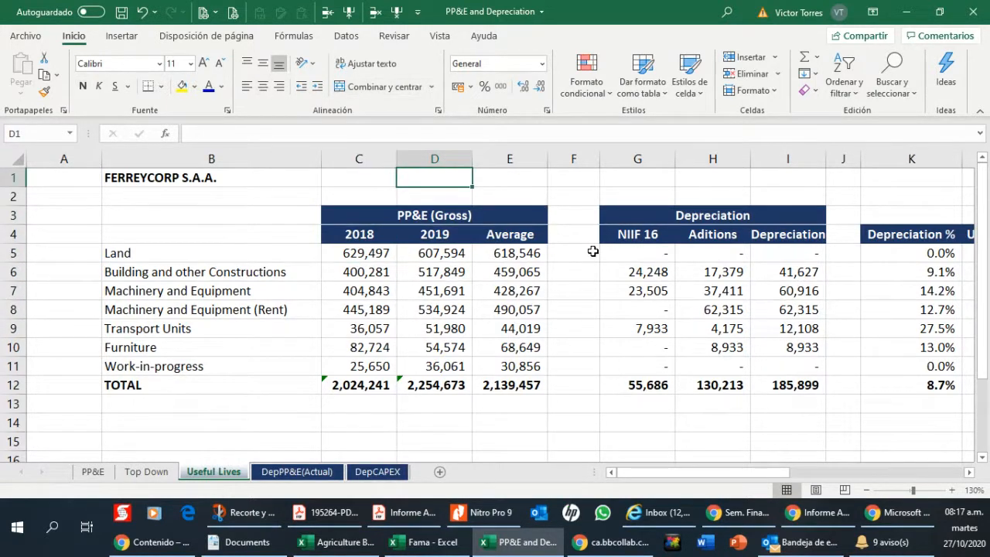
key("Down")
key("Down")
key("Down")
key("Down")
key("Down")
key("Right")
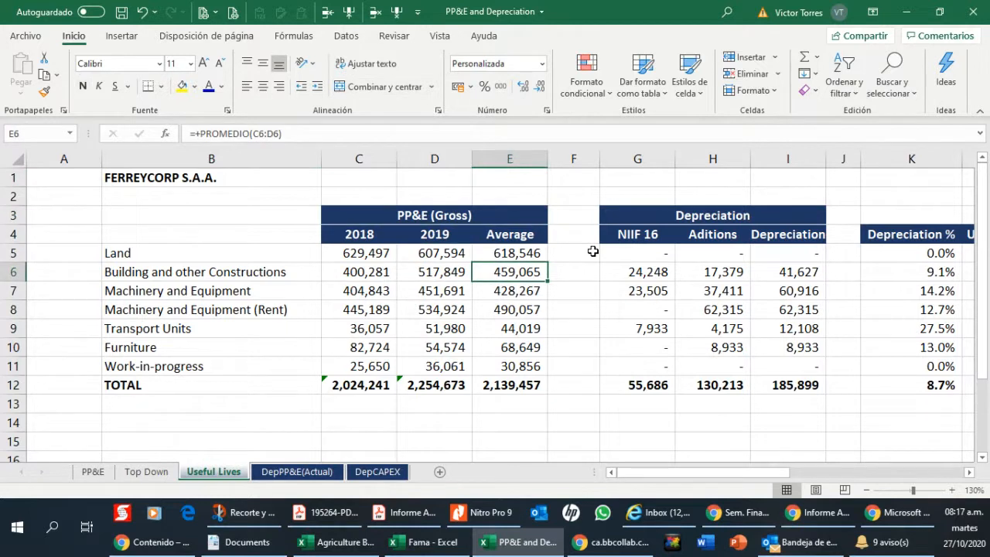
key("Up")
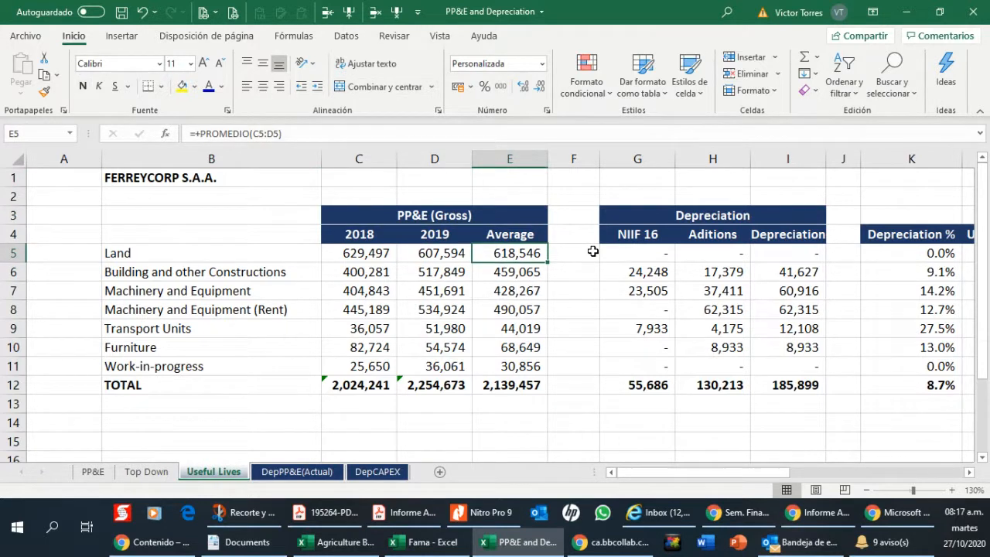
Inspect how Building and other Constructions depreciation combines NIIF 16 and additions, and compare it with the average gross PP&E.
key("Right")
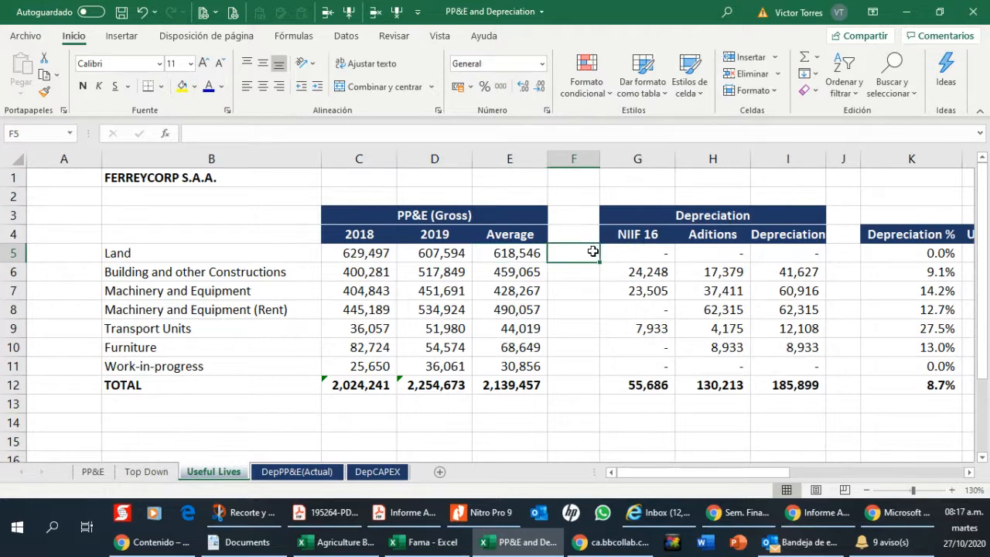
key("Right")
key("Right")
key("Down")
key("Right")
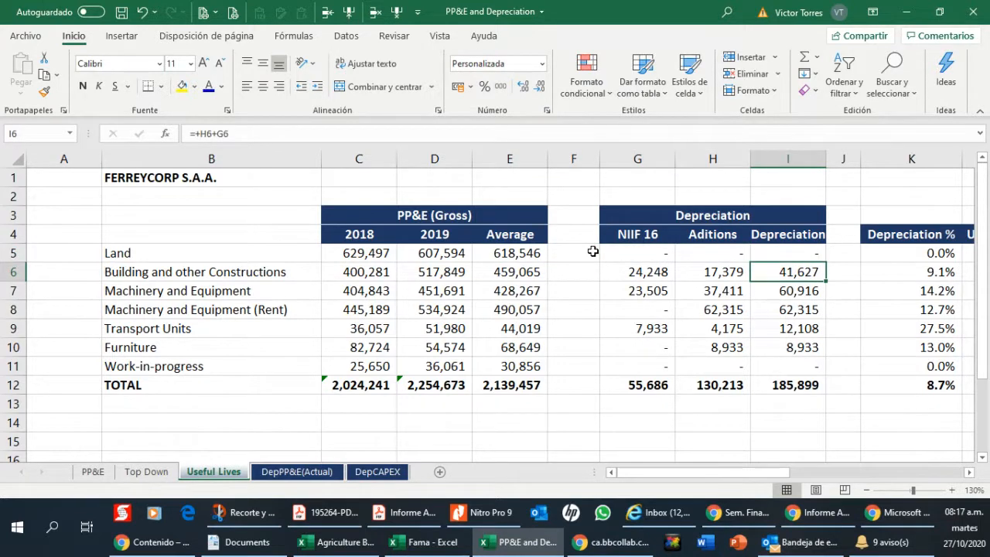
key("Left")
key("Left")
key("Left")
key("Left")
key("Up")
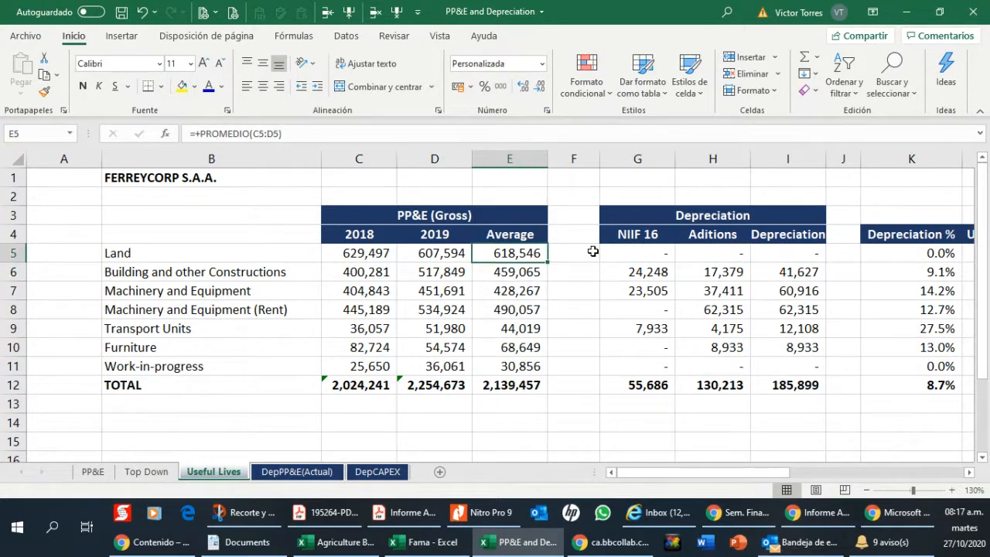
Examine the Depreciation % and Useful Lives formulas in the Land row.
key("Right")
key("Right")
key("Right")
key("Right")
key("Right")
key("Right")
key("Right")
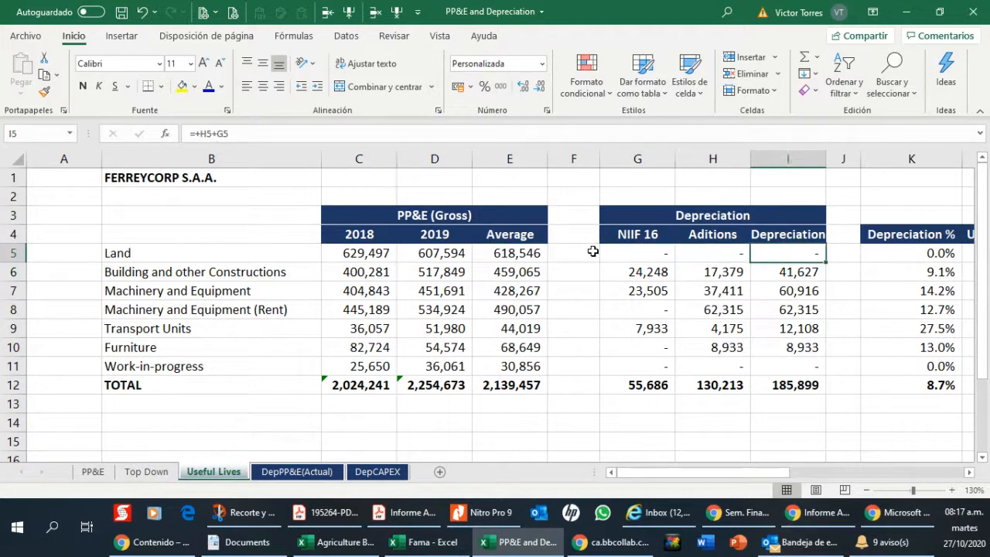
key("Left")
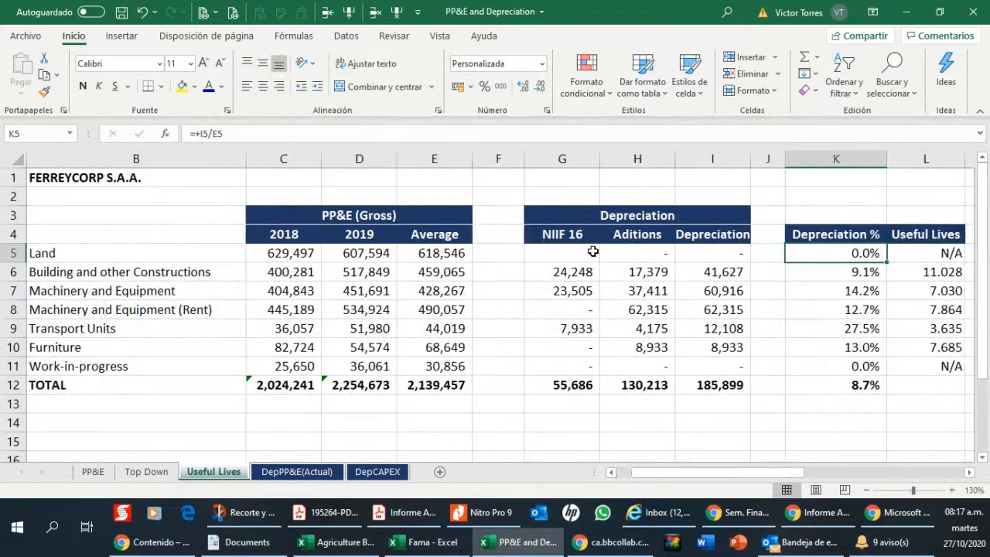
key("Right")
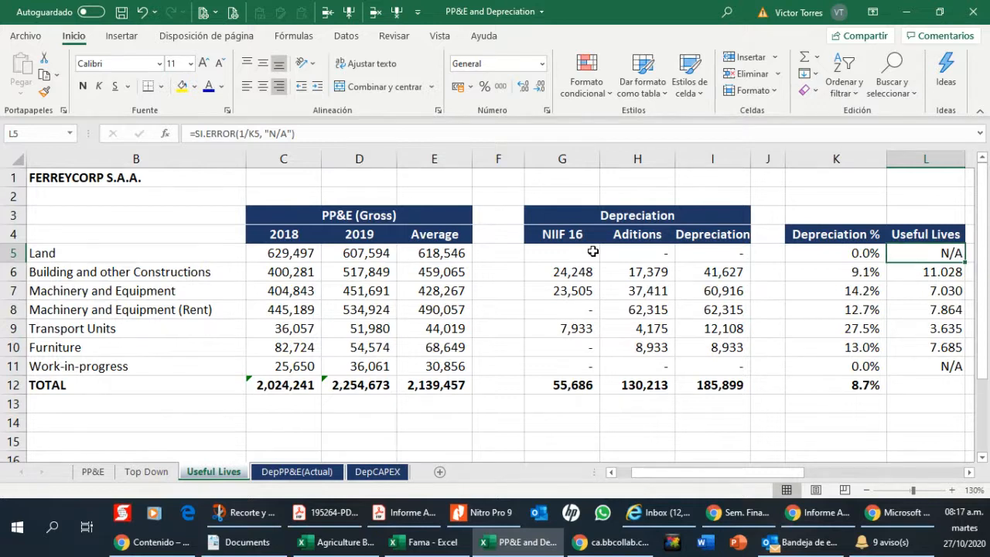
Trace the Land row back to the 2019 gross PP&E and forward again to its Depreciation % formula.
key("Left")
key("Left")
key("Left")
key("Left")
key("Left")
key("Left")
key("Left")
key("Left")
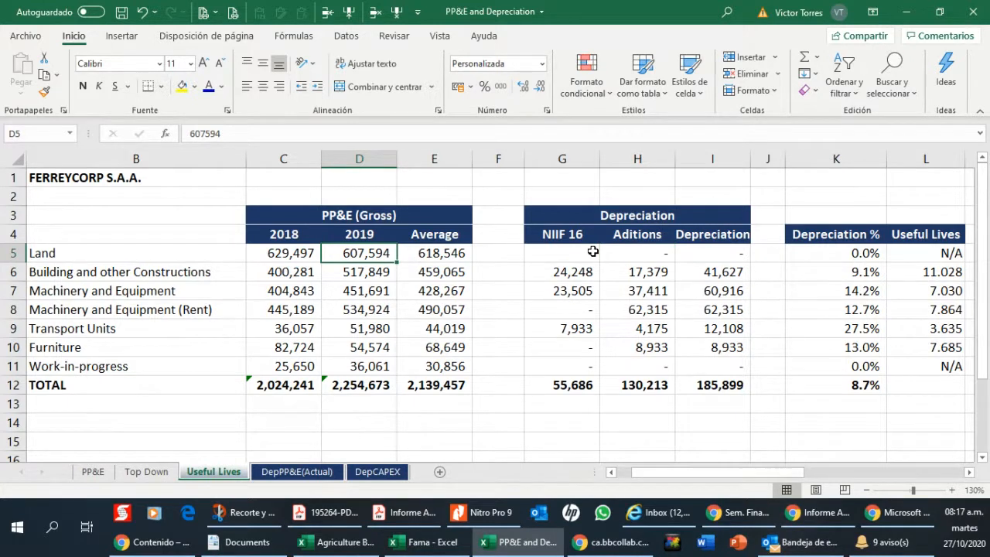
key("Right")
key("Right")
key("Right")
key("Right")
key("Right")
key("Right")
key("Right")
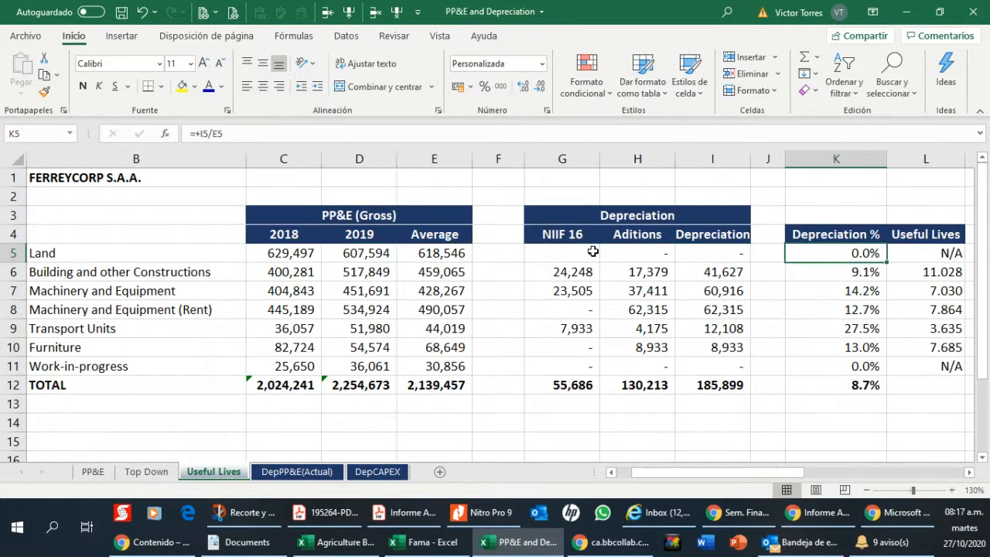
Trace the depreciation rate of Building and other Constructions back to its average and 2018–2019 gross PP&E values.
key("Down")
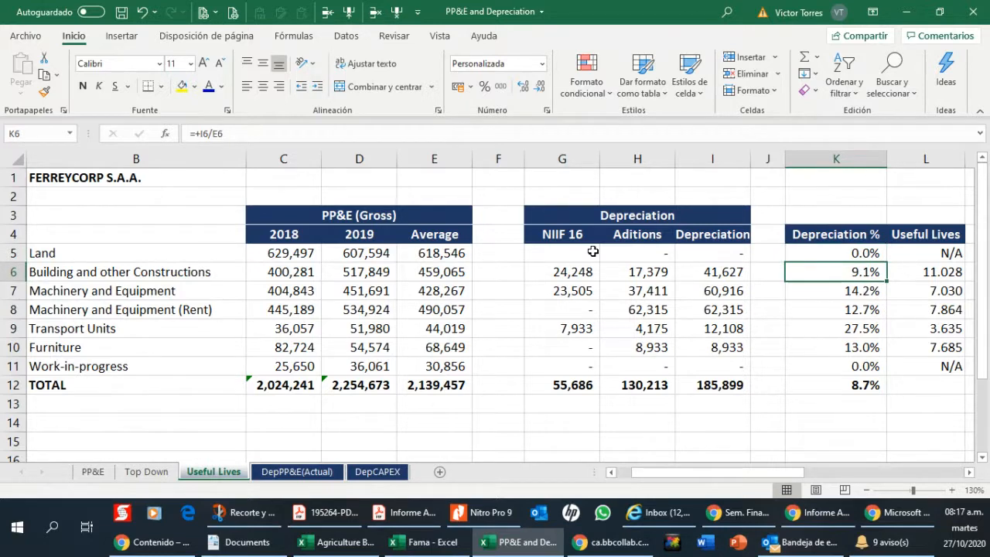
key("Left")
key("Left")
key("Left")
key("Left")
key("Left")
key("Left")
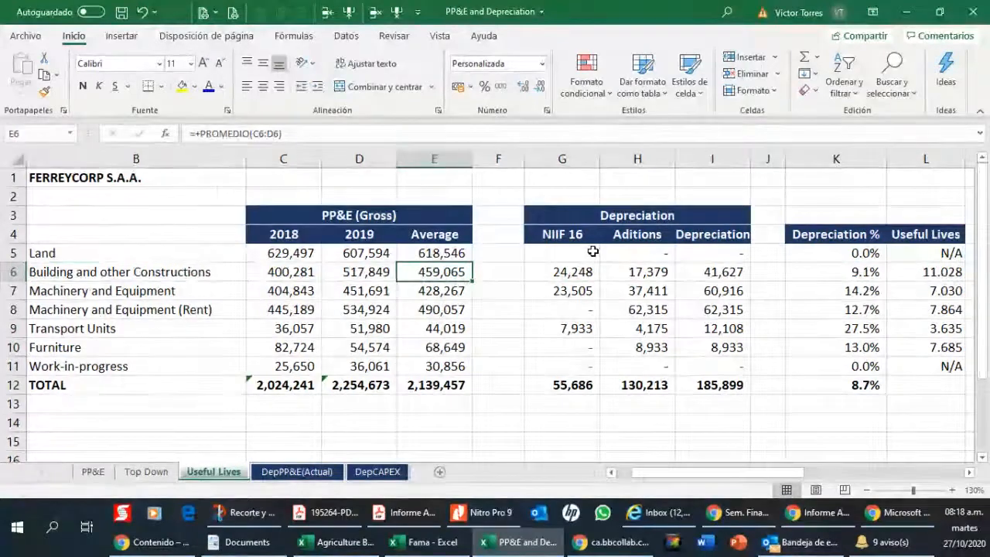
key("Left")
key("Left")
key("Left")
key("Right")
key("Right")
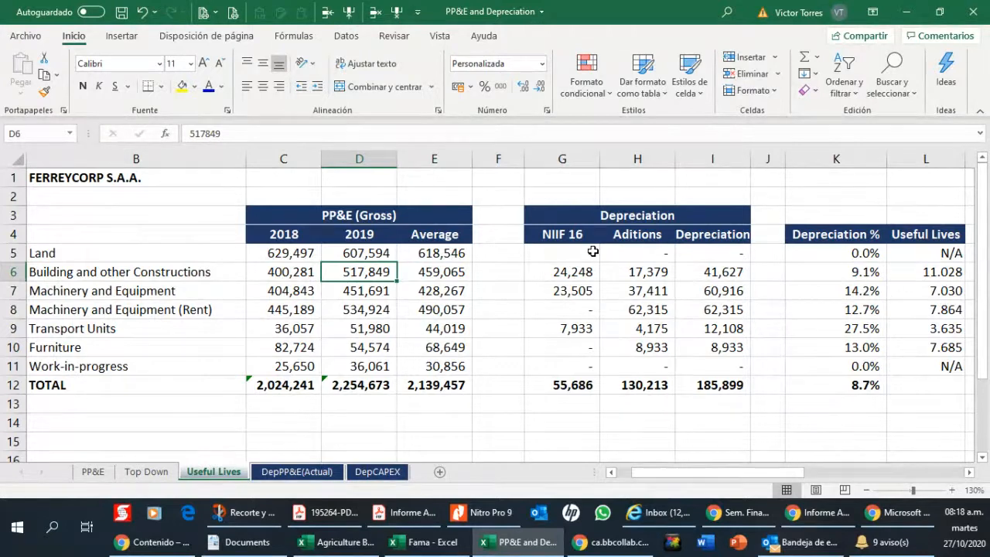
Compare the total depreciation of Building and other Constructions with its 2018 and 2019 gross balances.
key("Right")
key("Right")
key("Right")
key("Right")
key("Right")
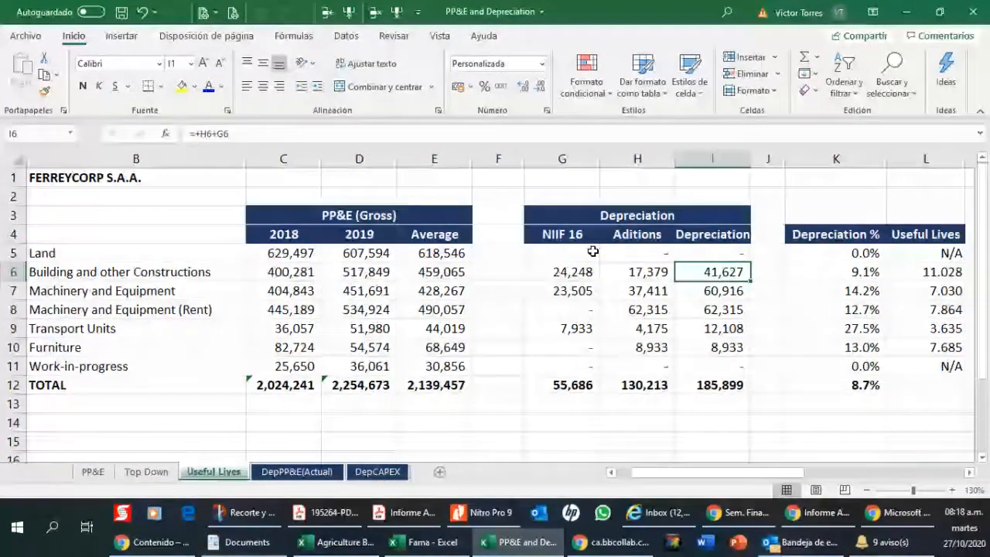
key("Left")
key("Left")
key("Left")
key("Left")
key("Left")
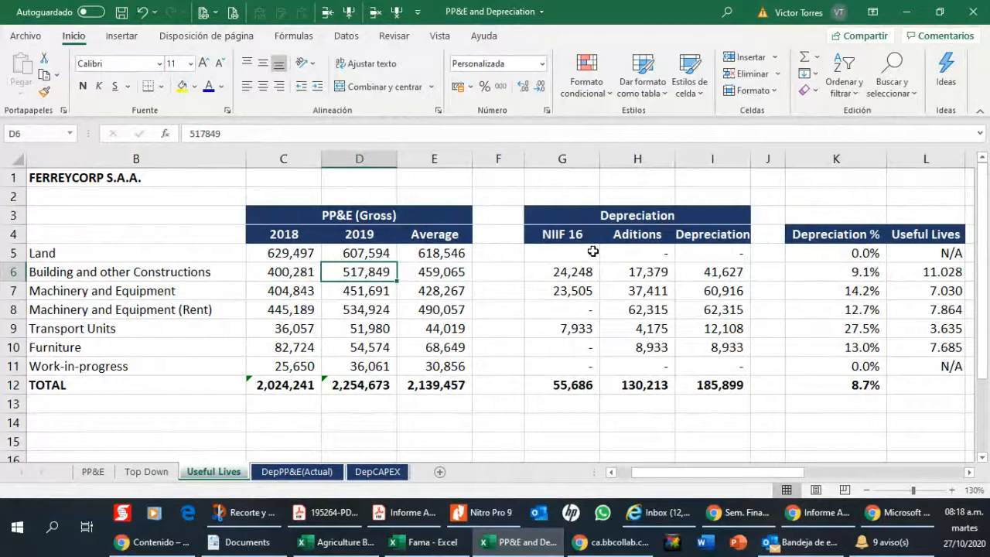
key("Left")
key("Right")
key("Left")
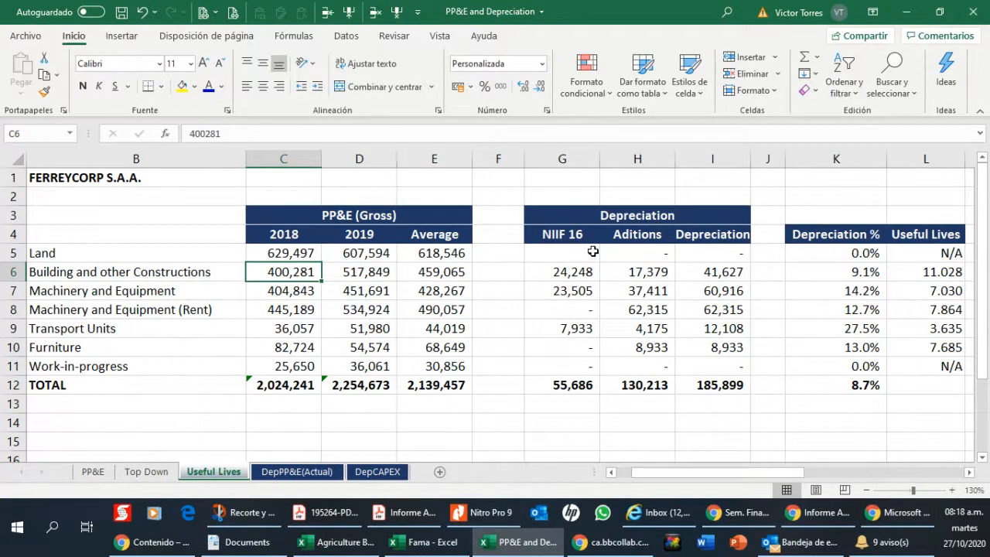
key("Right")
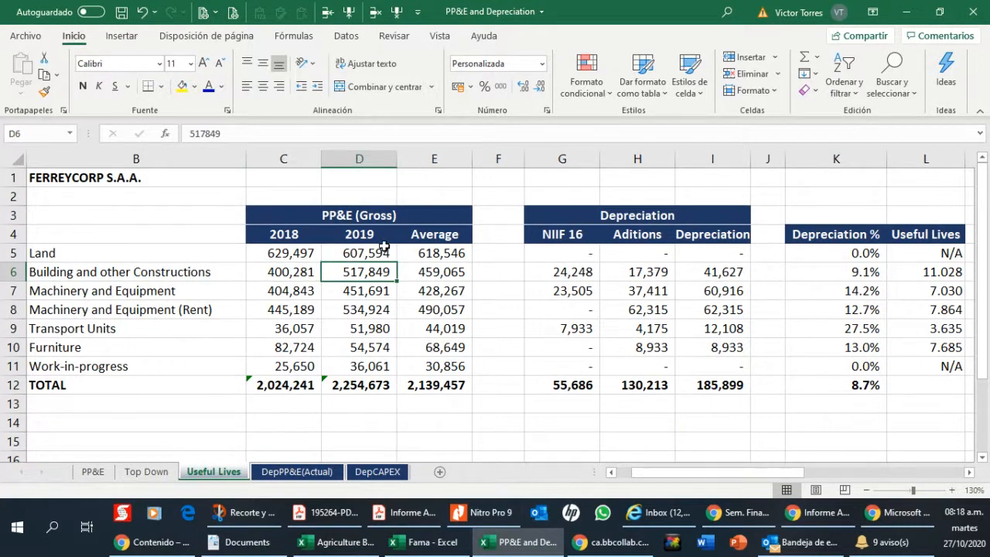
Review the 2019 gross PP&E, Average and total Depreciation columns, and the Depreciation % formula for Land.
left_click_drag(385, 251, 377, 365)
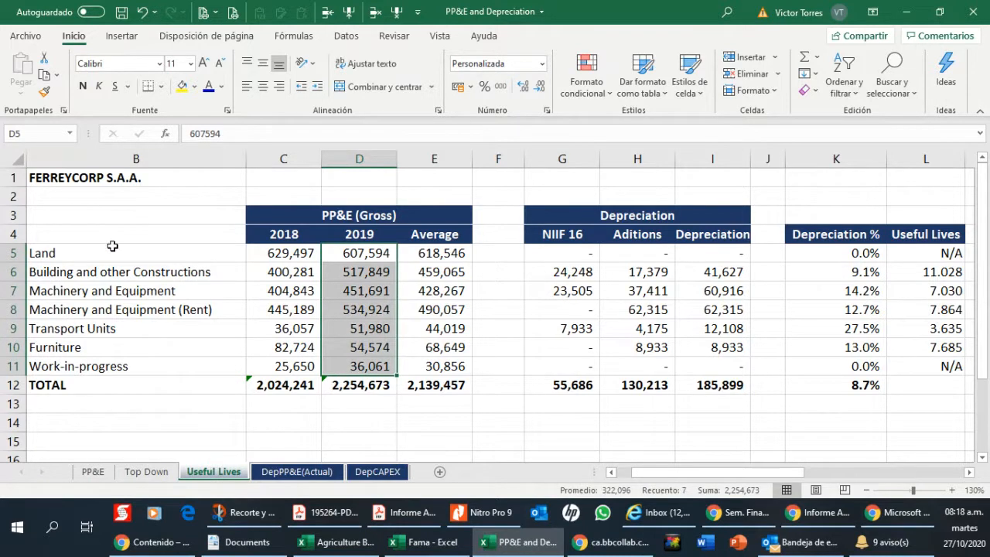
left_click(450, 256)
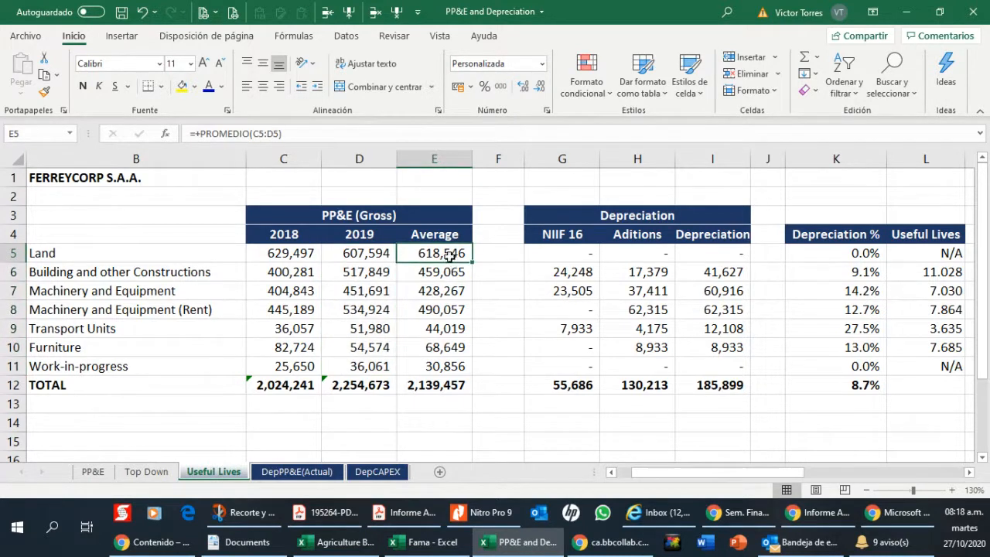
left_click_drag(449, 254, 436, 344)
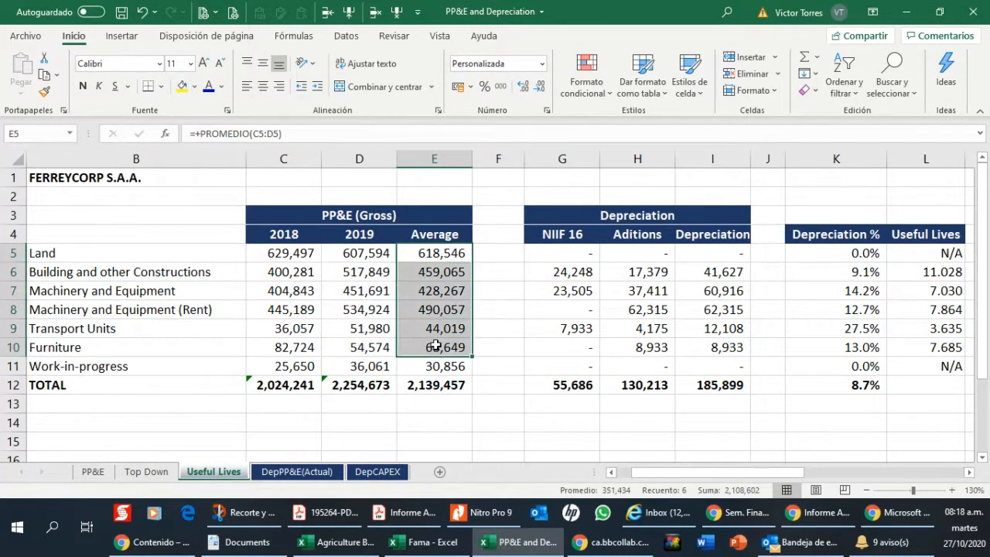
left_click(730, 246)
left_click_drag(730, 246, 704, 359)
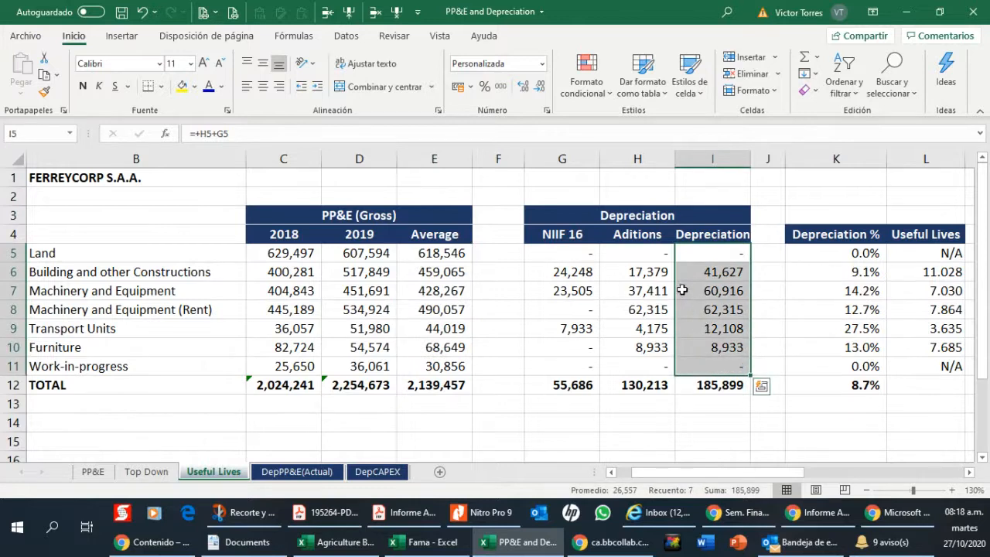
left_click(878, 255)
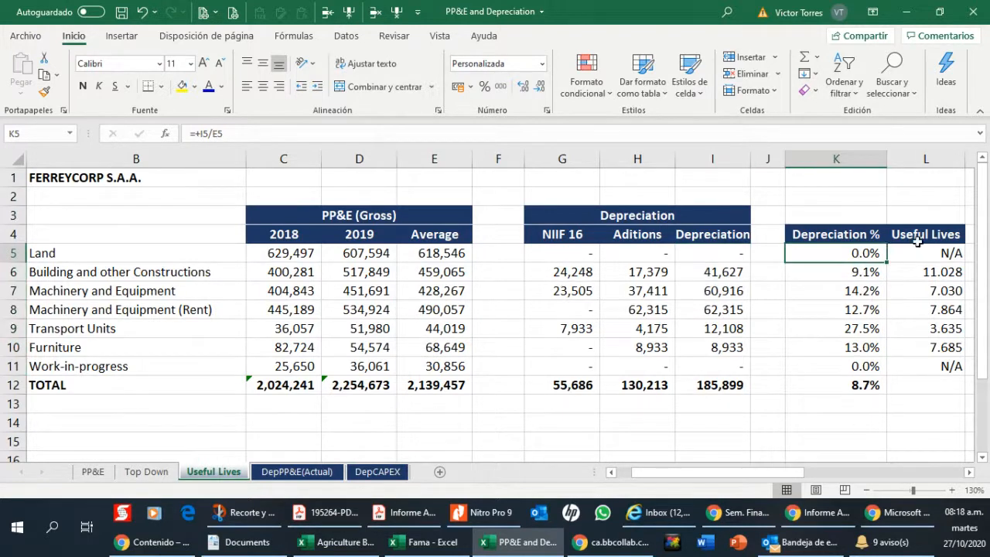
key("Right")
key("Left")
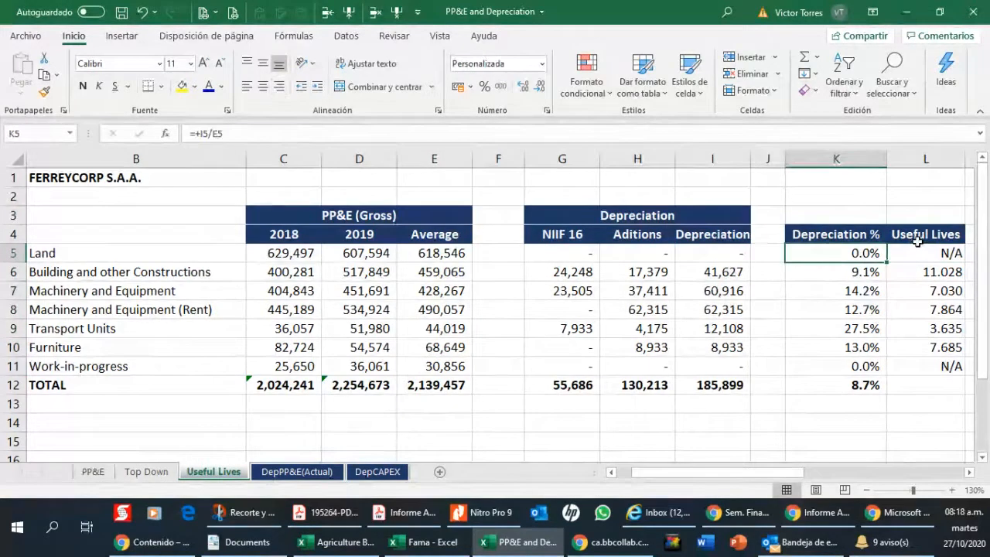
Inspect the Depreciation % and Useful Lives formulas across the asset categories.
key("Down")
key("Down")
key("Down")
key("Down")
key("Down")
key("Down")
key("Down")
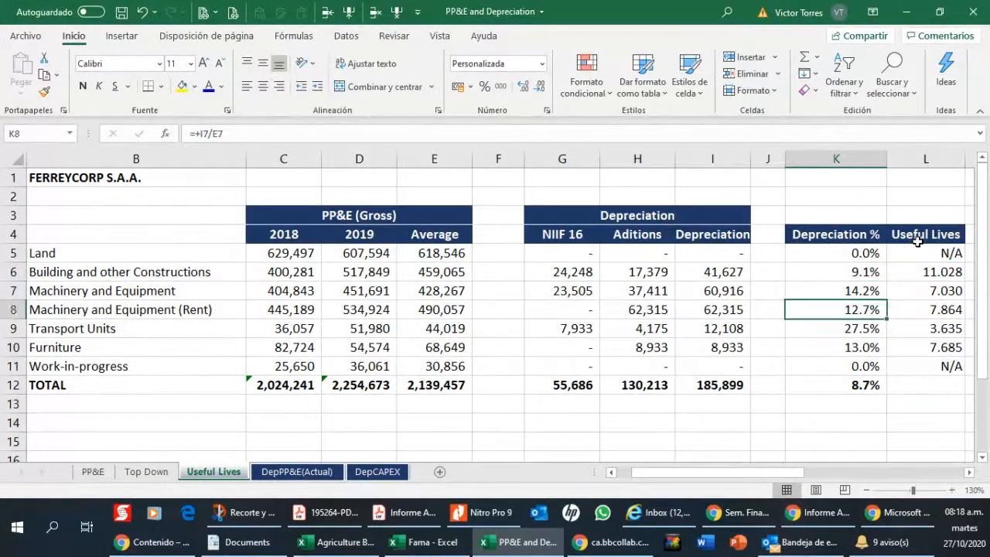
key("Right")
key("Right")
key("Left")
key("Up")
key("Up")
key("Up")
key("Up")
key("Up")
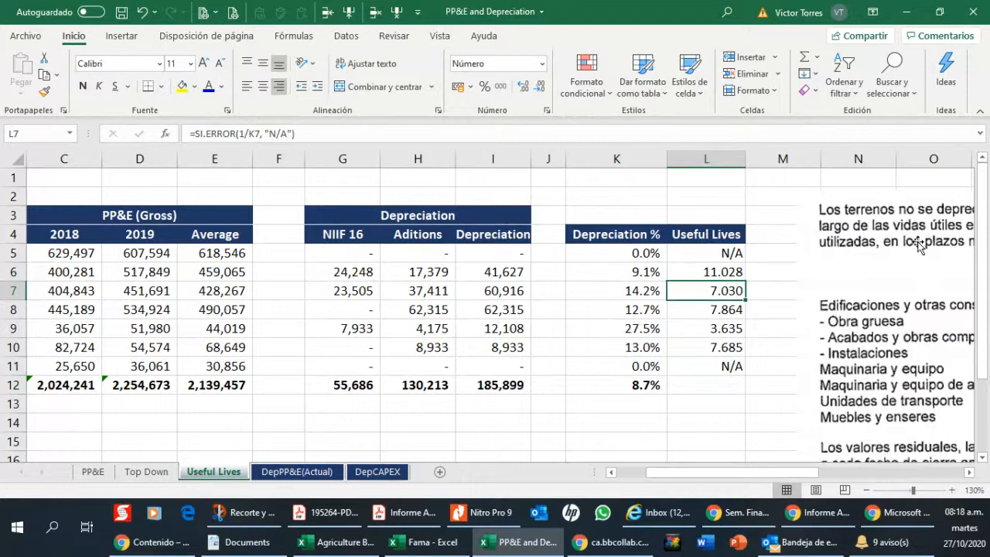
key("Up")
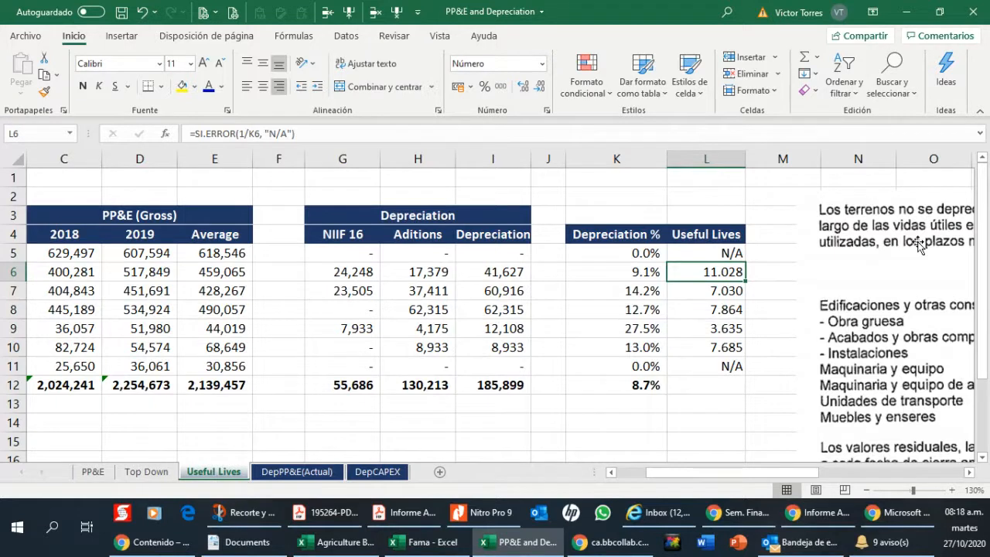
key("Up")
Narrow column A to a width of 5.00 and freeze the panes at C5, fixing rows 1–4 and columns A–B.
key("Left")
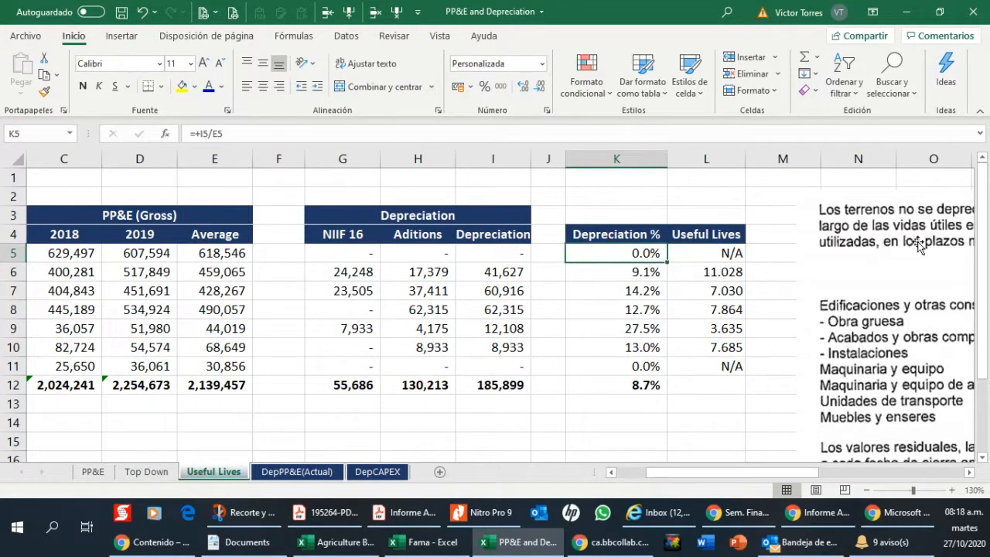
key("Left")
key("Left")
key("Left")
key("Left")
key("Left")
key("Left")
key("Left")
key("Left")
key("Left")
key("Right")
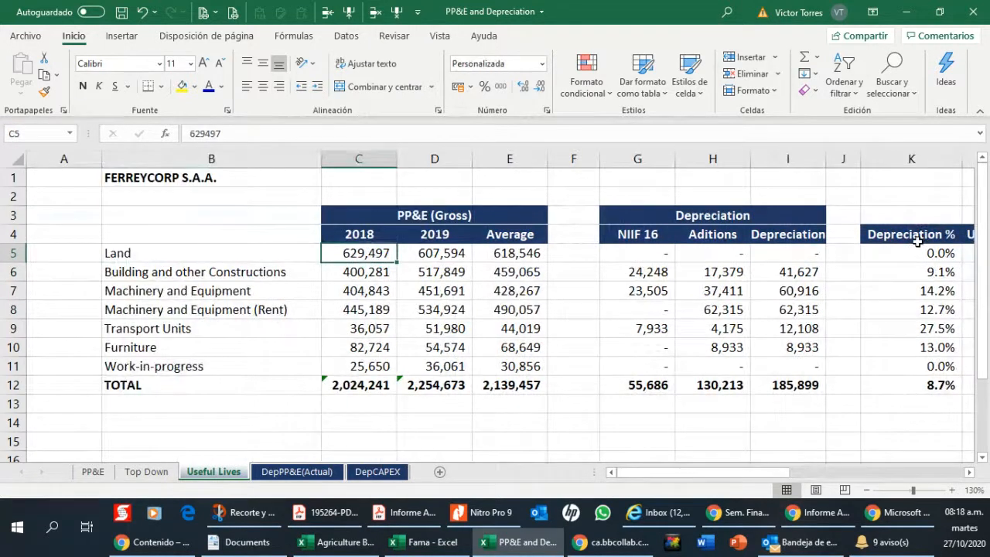
left_click_drag(102, 159, 64, 159)
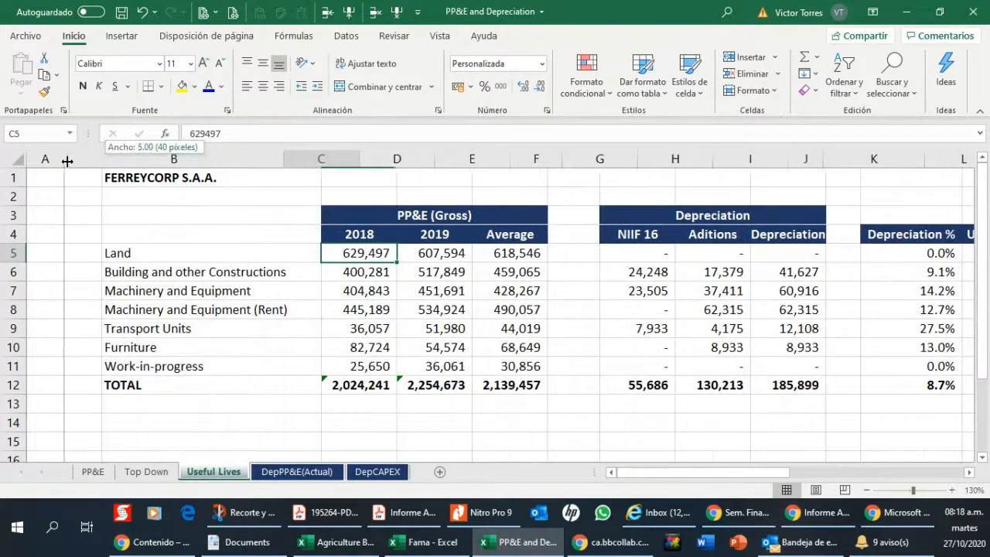
left_click(439, 36)
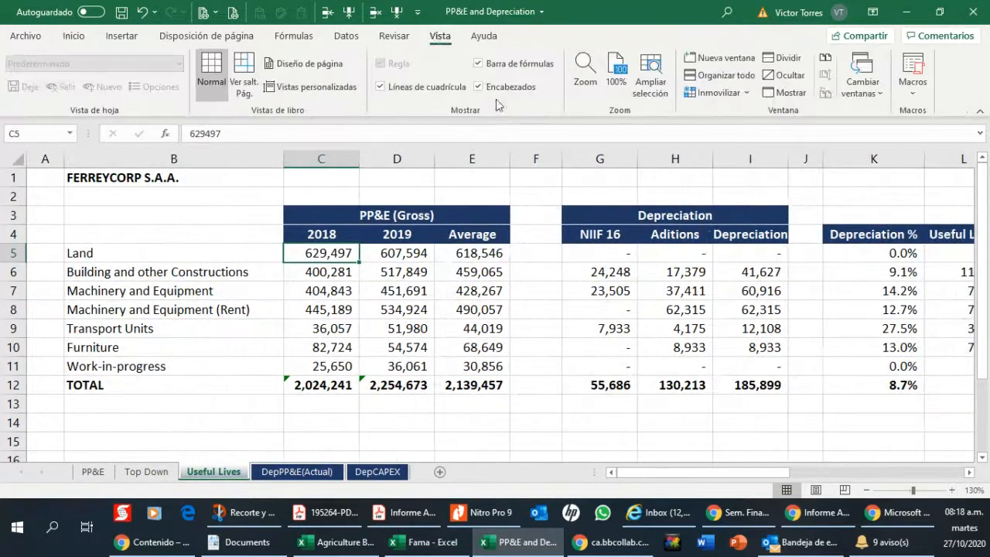
left_click(713, 92)
left_click(722, 119)
Follow the Machinery and Equipment row across the table and check the Useful Lives formulas from Land to Work-in-progress.
key("Down")
key("Down")
key("Left")
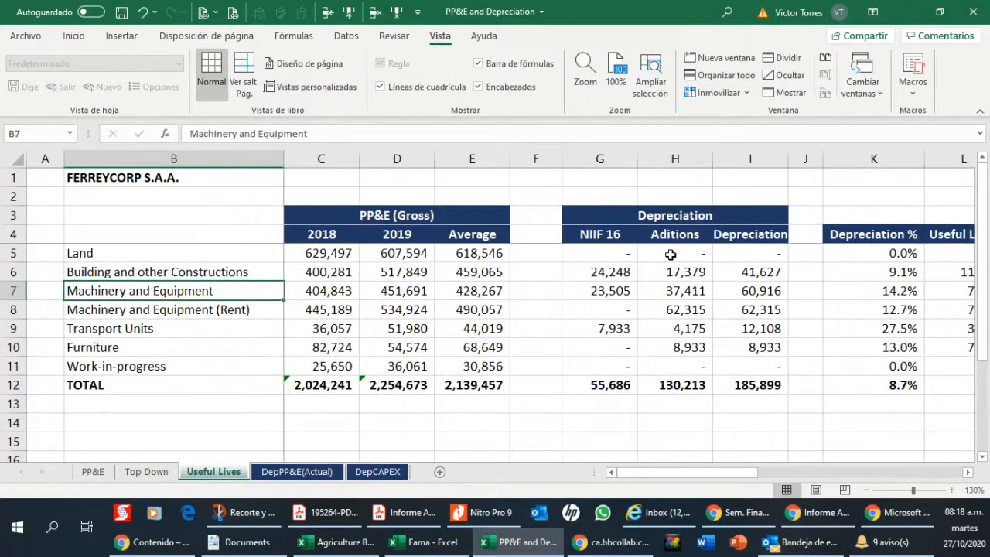
key("Right")
key("Right")
key("Right")
key("Right")
key("Right")
key("Right")
key("Right")
key("Right")
key("Right")
key("Right")
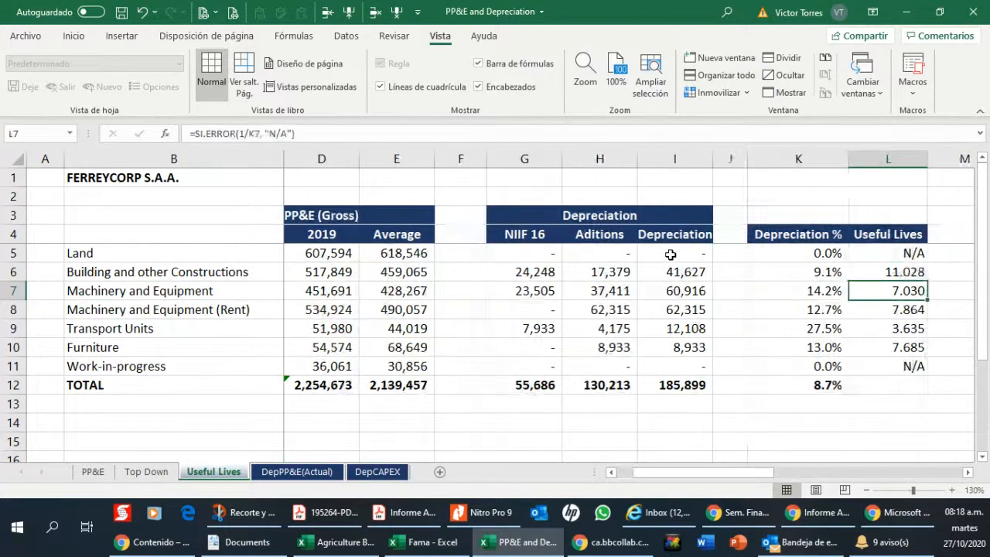
key("Up")
key("Up")
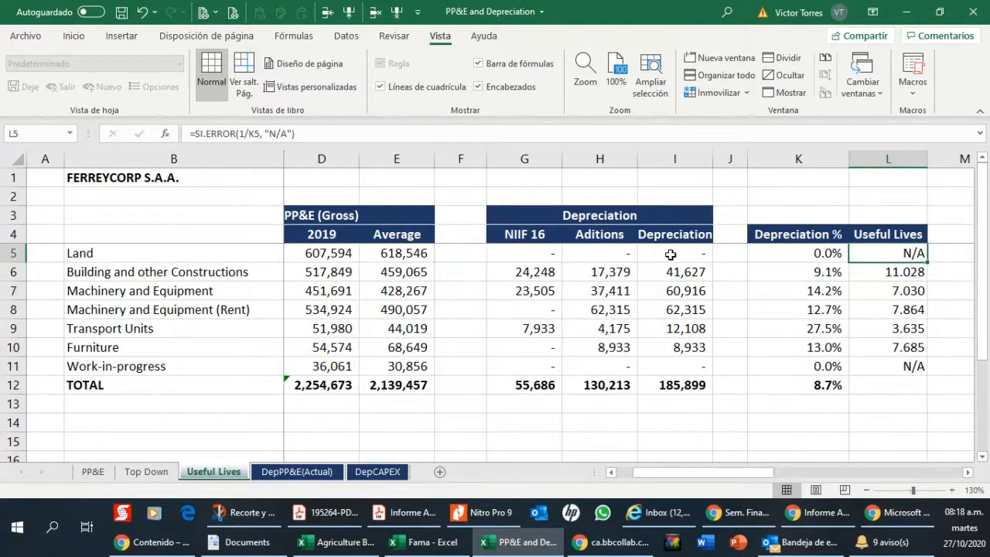
key("Down")
key("Down")
key("Down")
key("Down")
key("Down")
key("Down")
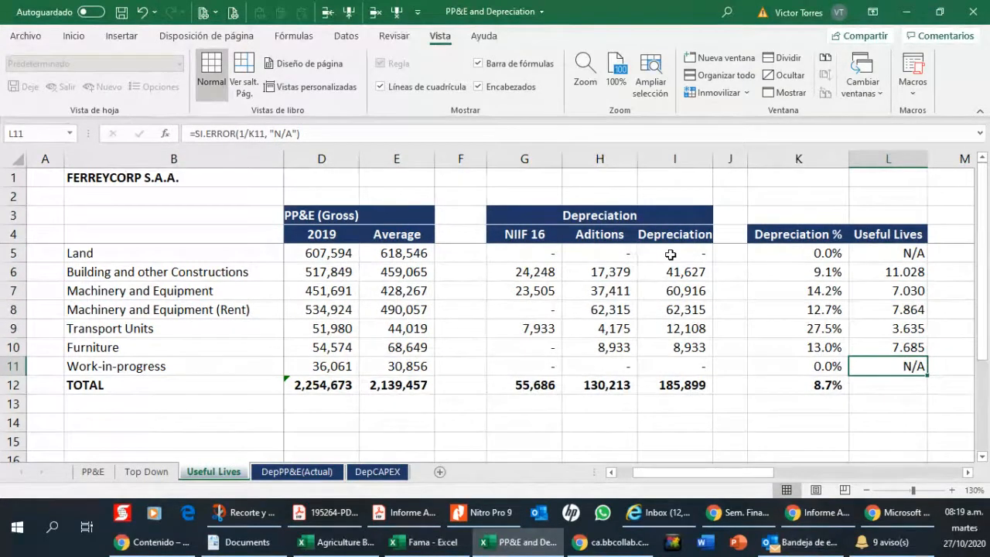
Check the Depreciation % formulas for the categories between Building and other Constructions and Work-in-progress.
key("Left")
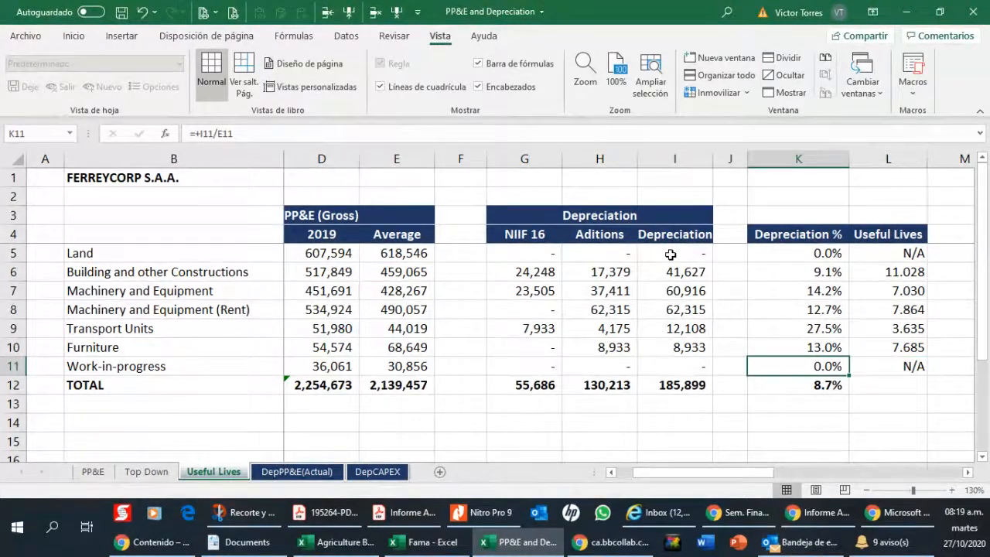
key("Up")
key("Up")
key("Up")
key("Up")
key("Up")
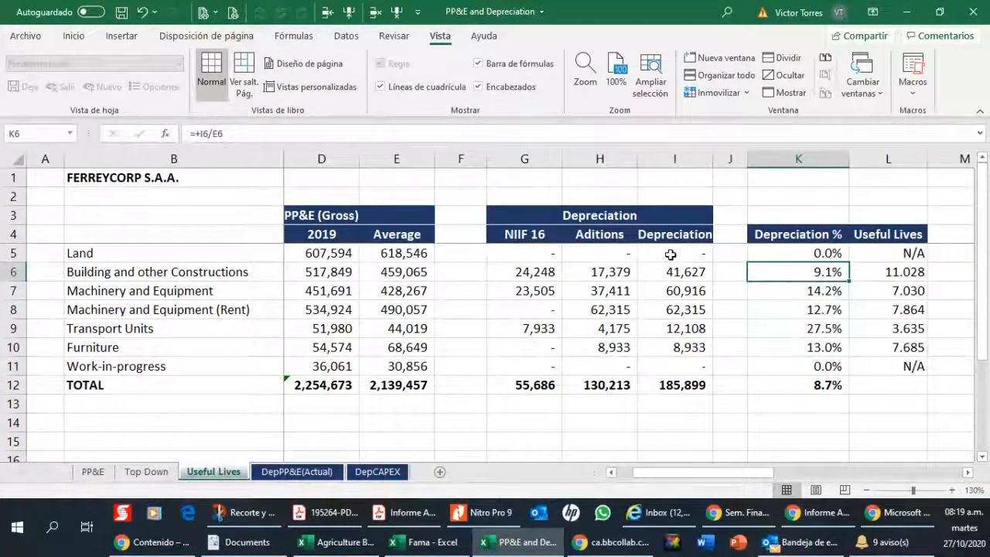
key("Down")
key("Down")
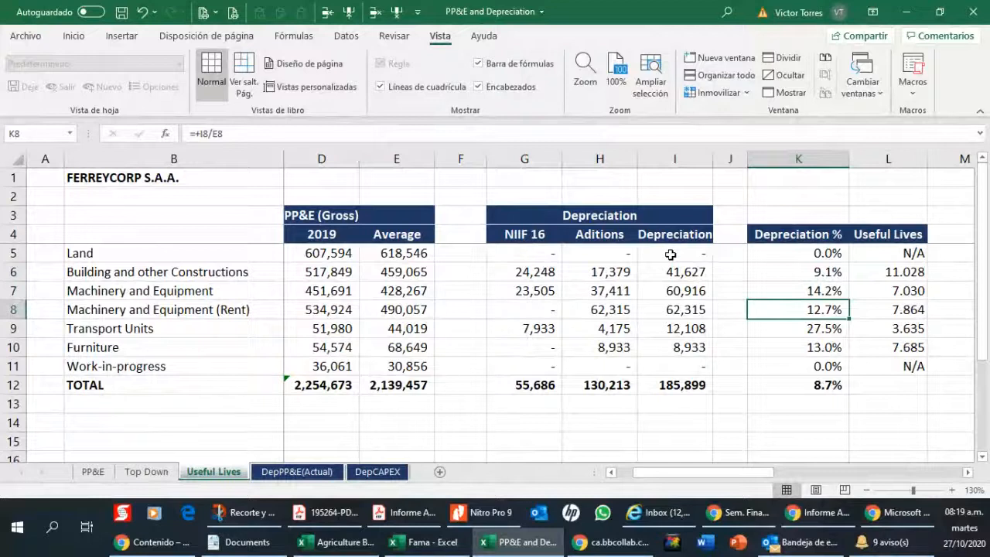
key("Up")
key("Up")
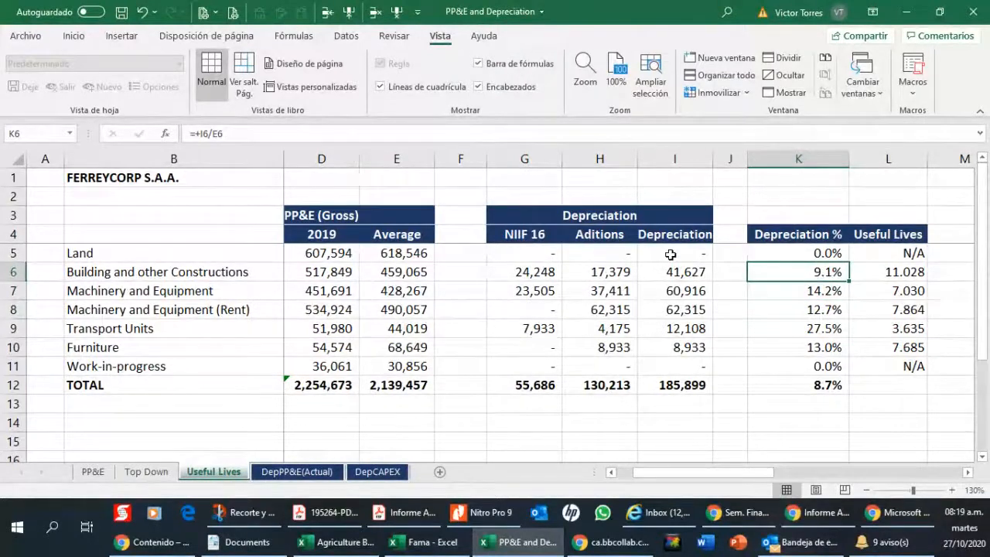
key("Down")
key("Down")
key("Down")
key("Down")
key("Down")
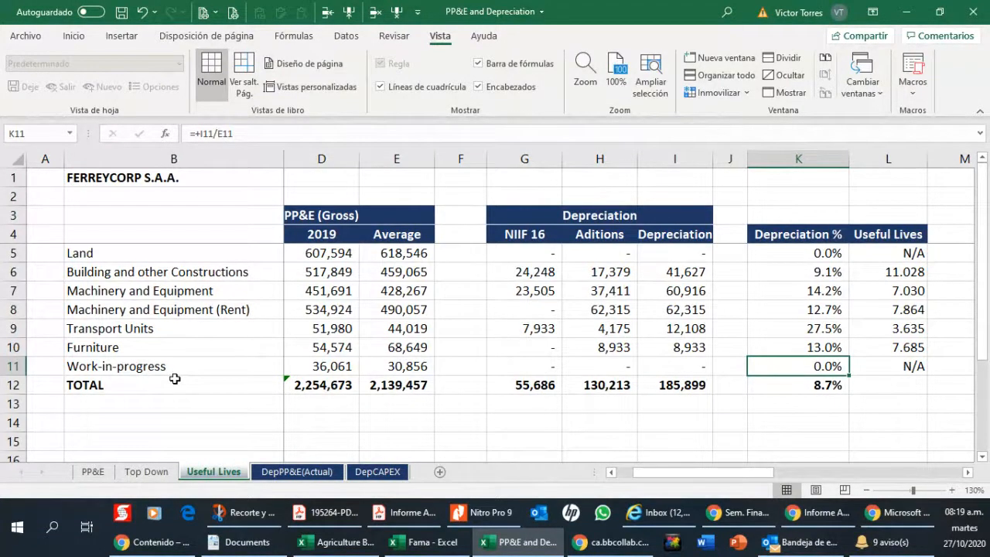
Review the depreciable asset categories in column B, from Building and other Constructions to Furniture.
left_click_drag(179, 271, 181, 343)
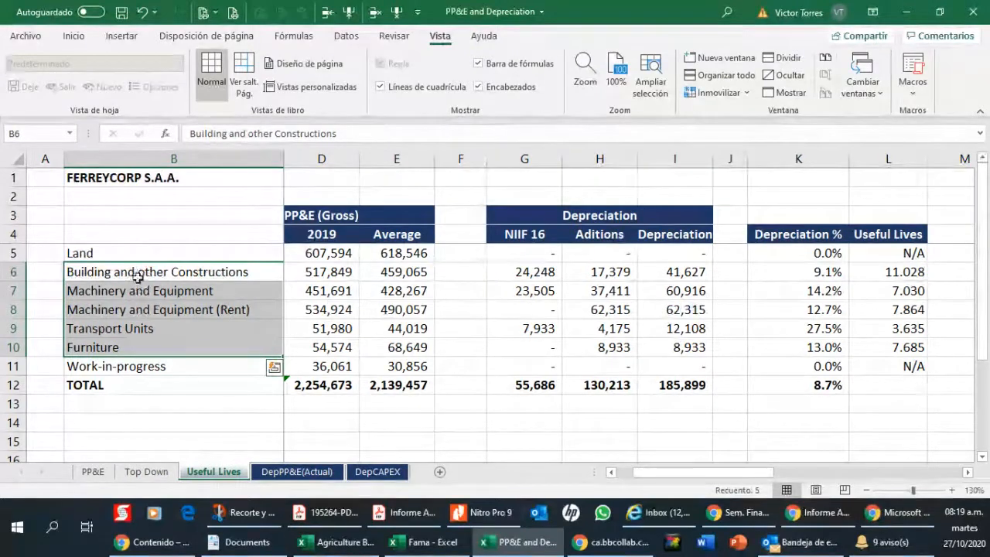
left_click(110, 329)
left_click(108, 348)
left_click(120, 273)
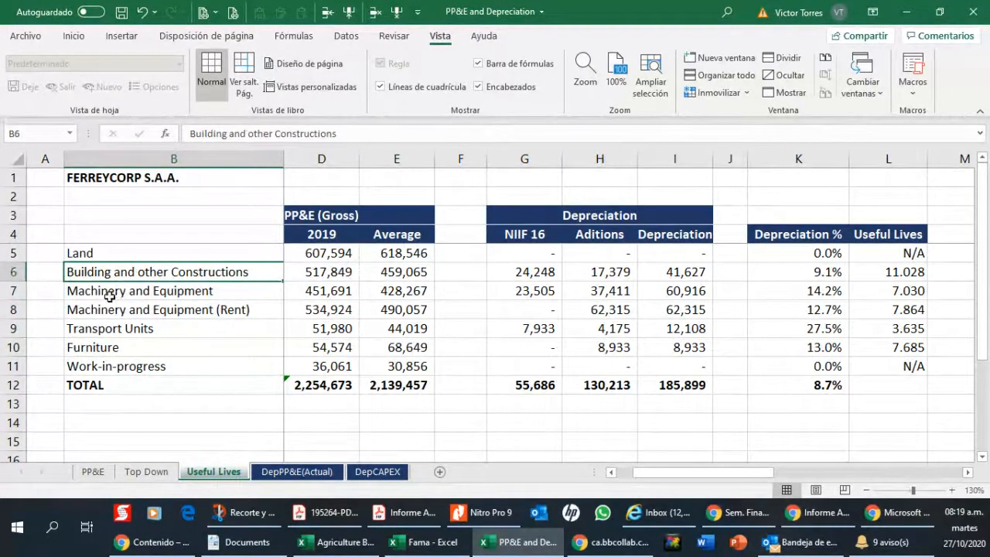
left_click(114, 291)
left_click(110, 326)
left_click(117, 347)
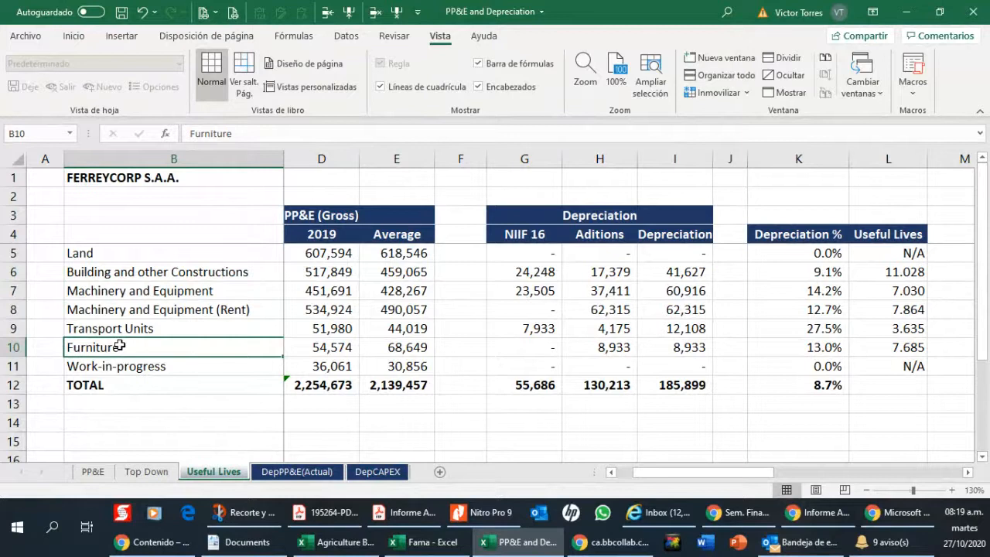
Compare the Useful Lives column with the depreciation policy's term ranges beside the table, and switch to the Chrome window.
left_click(922, 267)
key("Right")
key("Right")
key("Right")
key("Right")
key("Right")
key("Right")
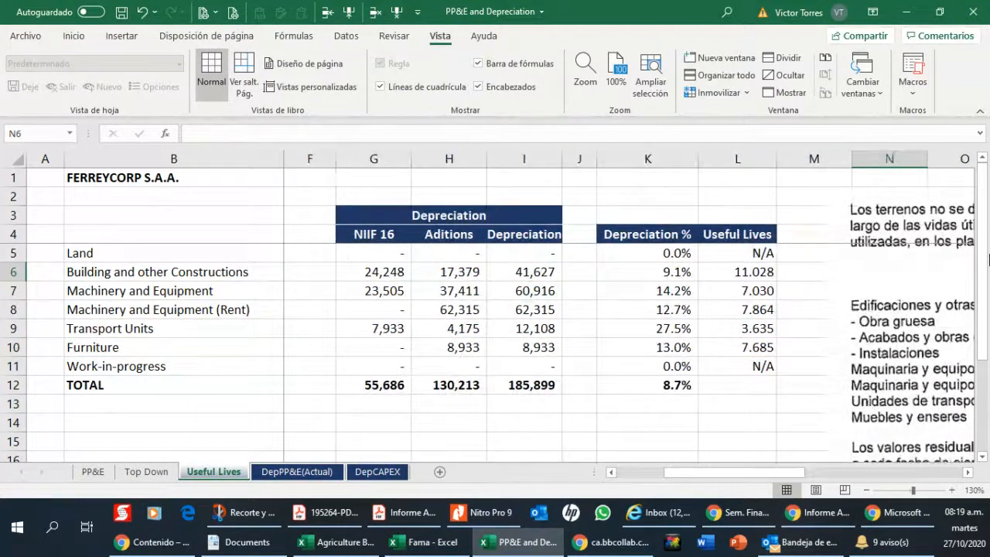
key("Right")
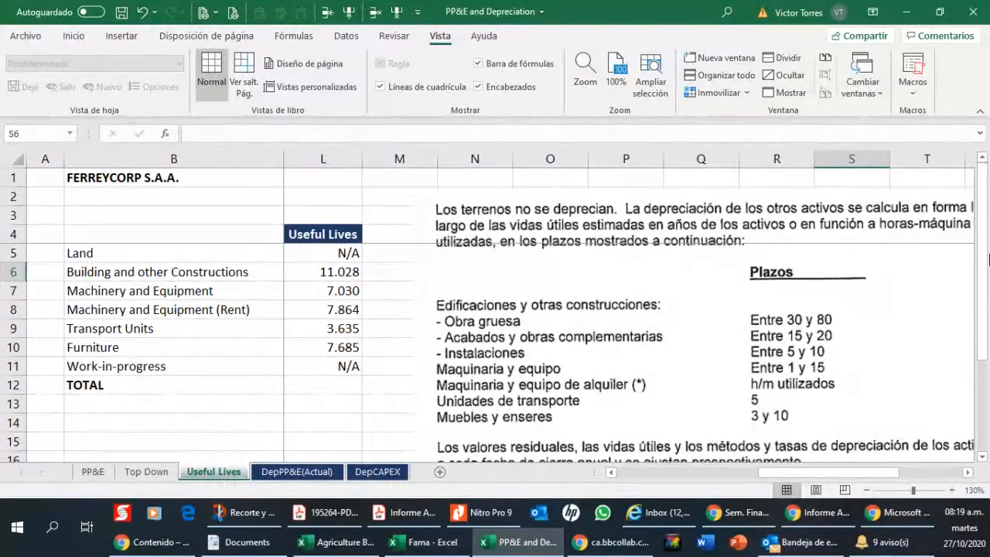
key("alt+Tab")
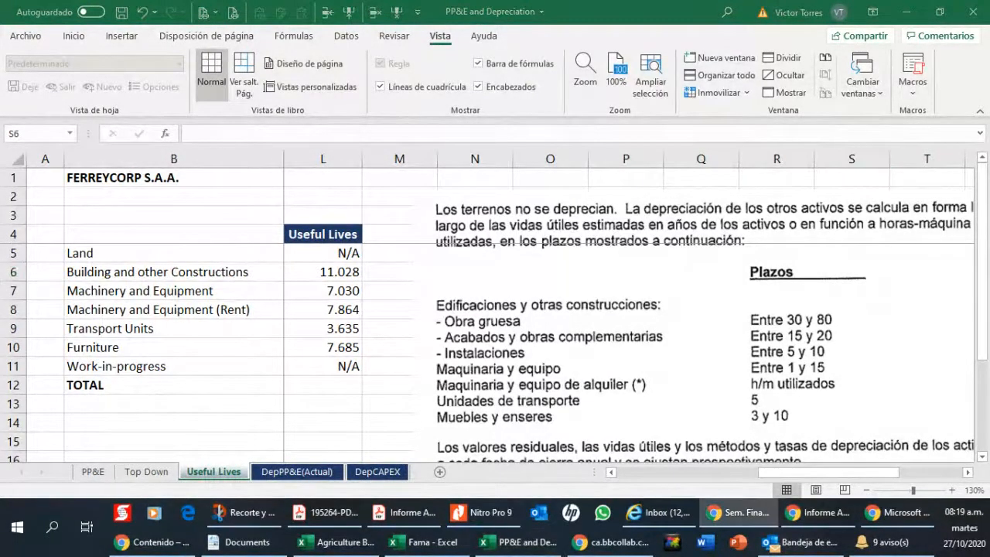
Rotate the 2019 consolidated audit report in Acrobat Reader counterclockwise and go to the depreciation terms on page 19.
left_click(402, 512)
left_click(117, 24)
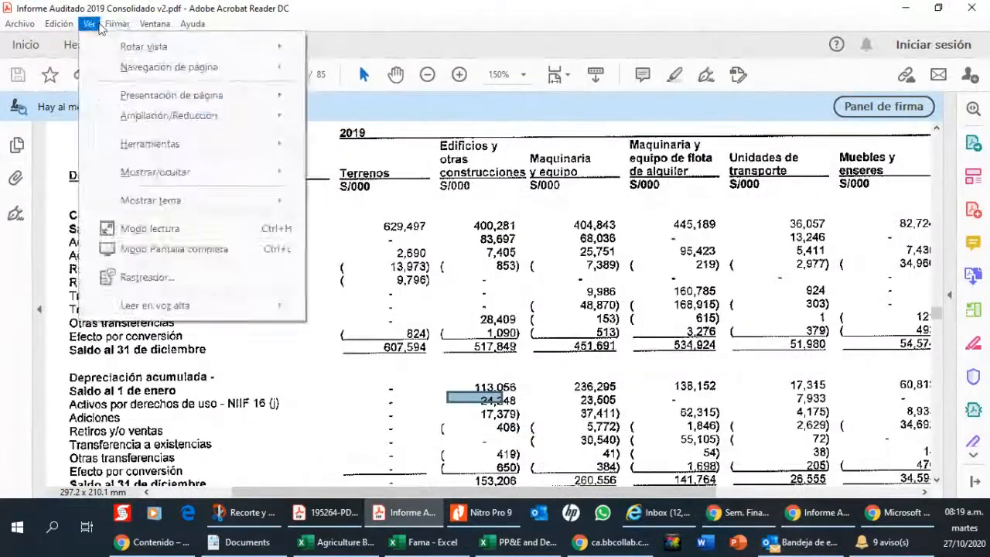
mouse_move(108, 44)
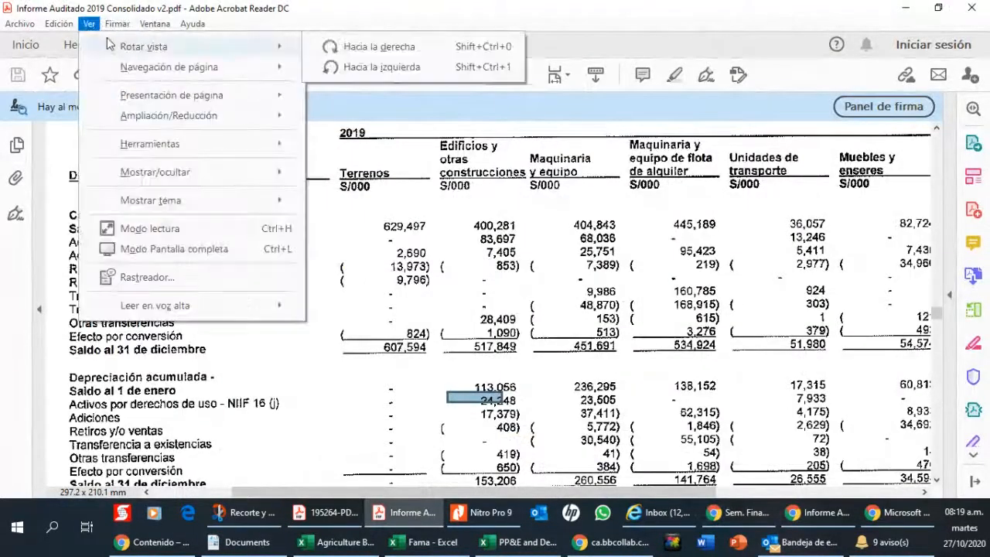
left_click(357, 67)
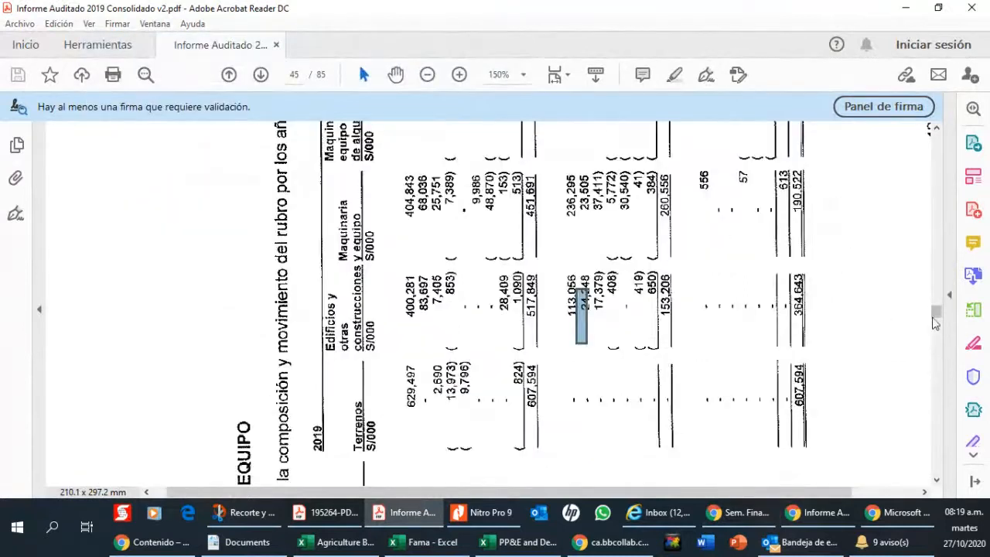
left_click_drag(936, 310, 936, 210)
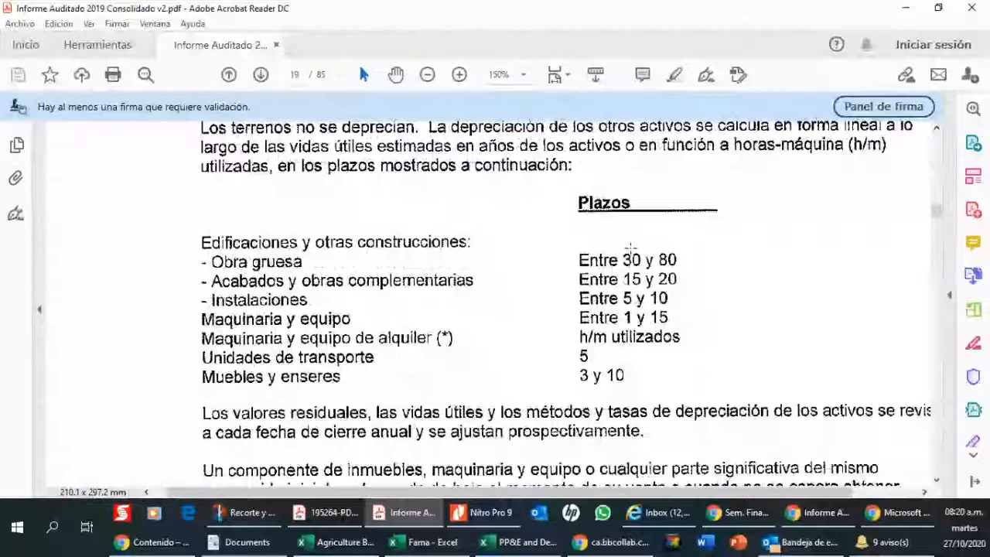
Review note (g) Inmuebles, maquinaria y equipo on page 18 through the useful life terms on page 19.
scroll(630, 247, "up", 15)
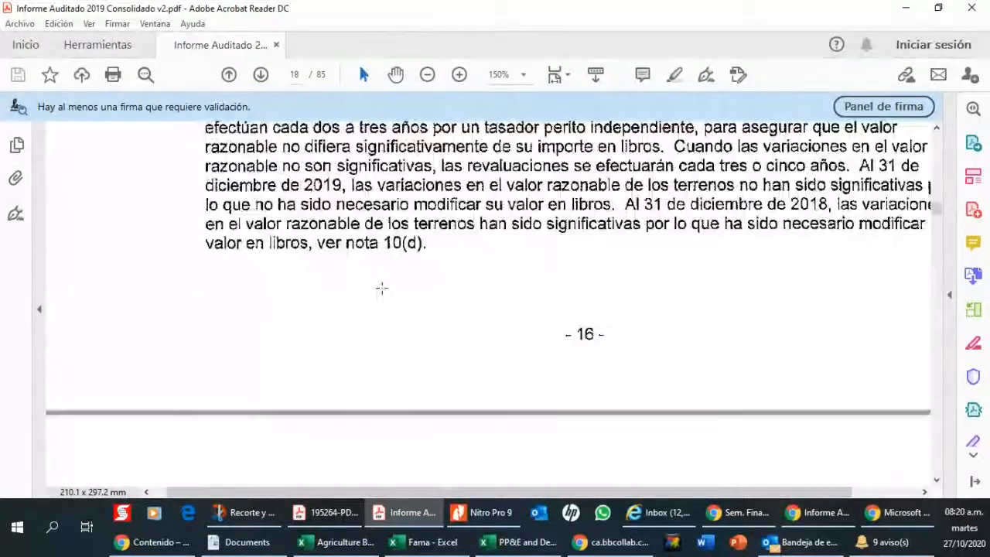
scroll(382, 288, "up", 3)
scroll(382, 285, "up", 6)
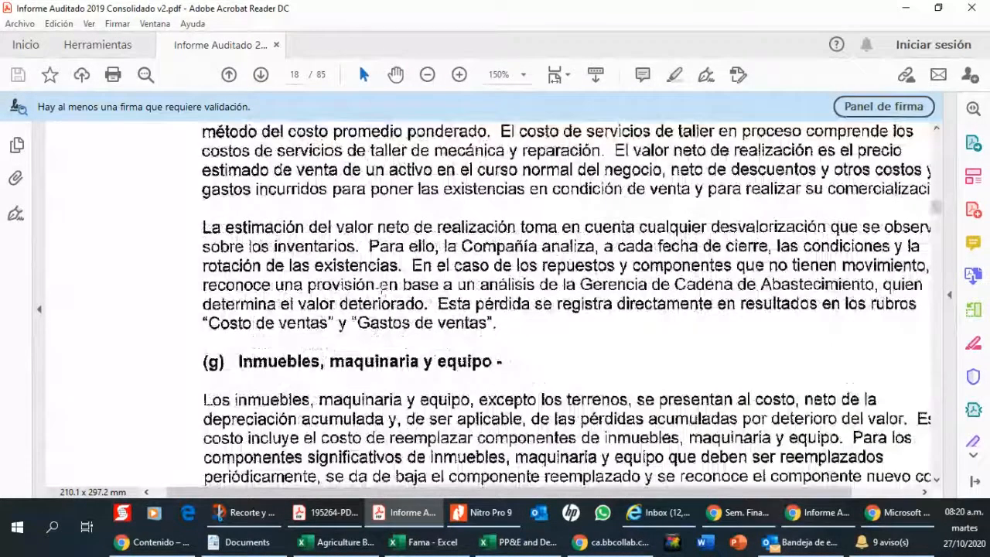
scroll(382, 285, "up", 4)
scroll(382, 284, "down", 2)
scroll(381, 290, "up", 3)
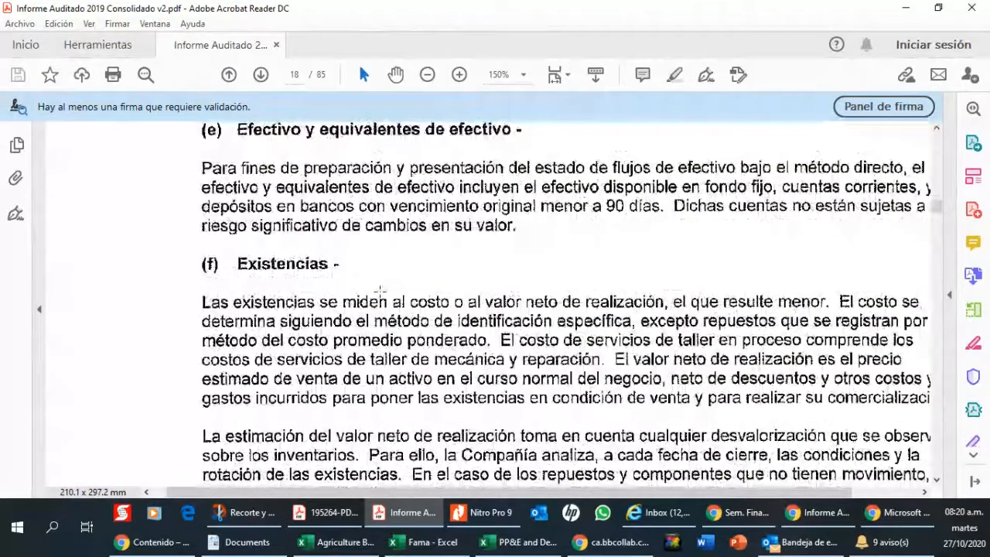
scroll(381, 291, "up", 1)
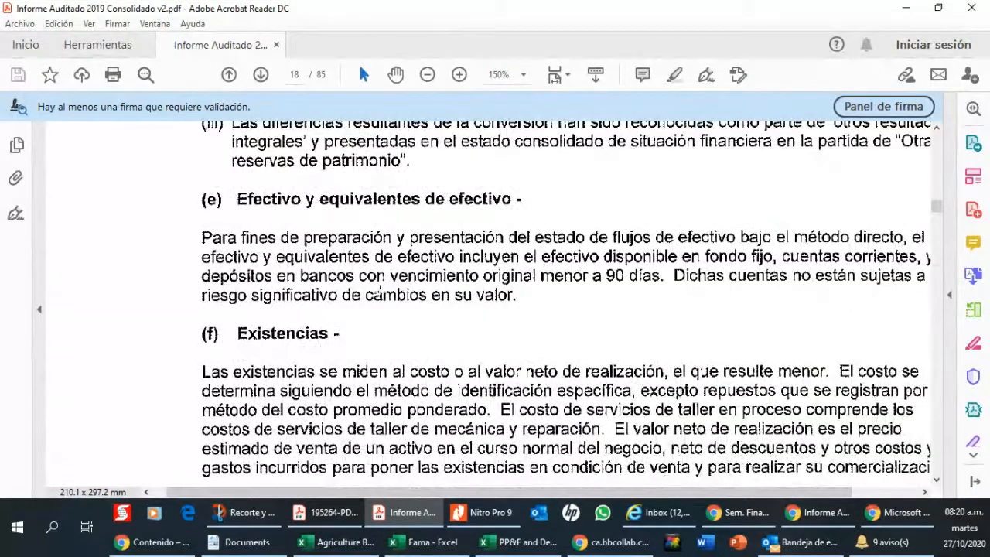
scroll(384, 294, "down", 3)
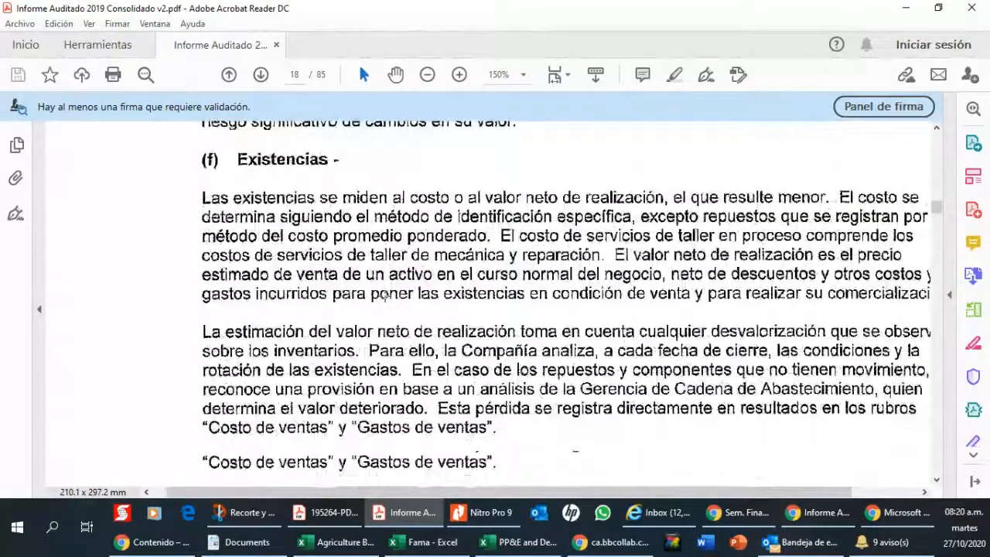
scroll(384, 299, "down", 3)
scroll(385, 300, "down", 2)
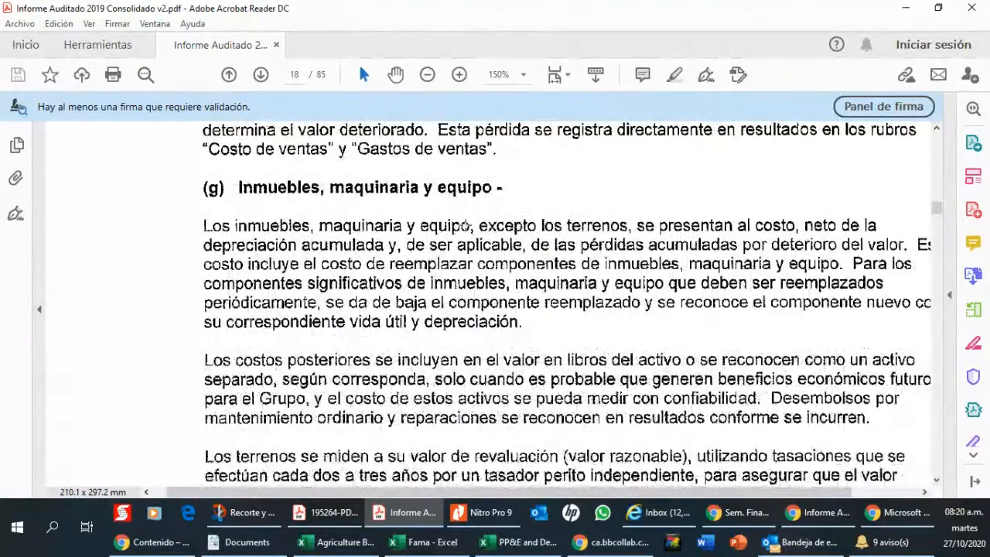
scroll(385, 300, "down", 1)
scroll(457, 228, "down", 10)
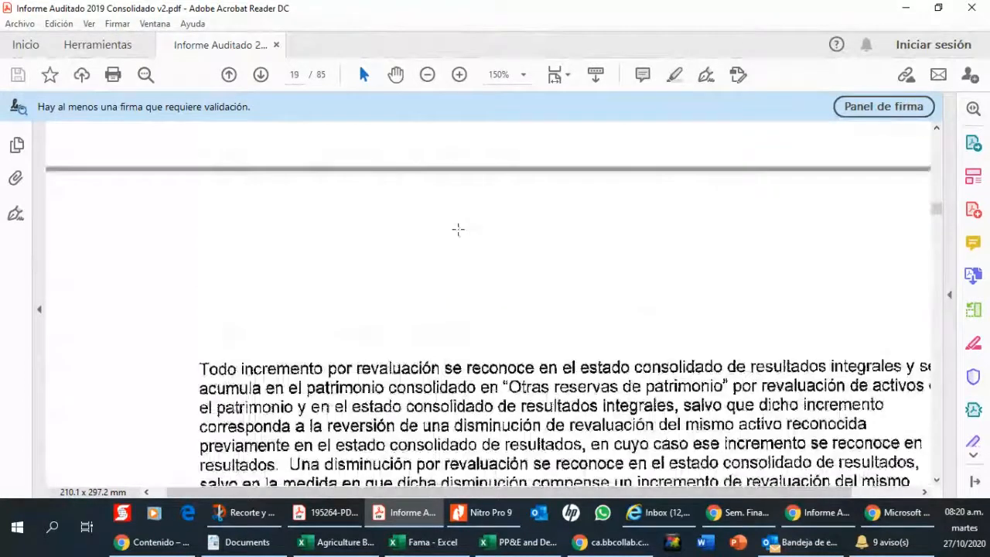
scroll(457, 229, "down", 6)
scroll(462, 230, "up", 2)
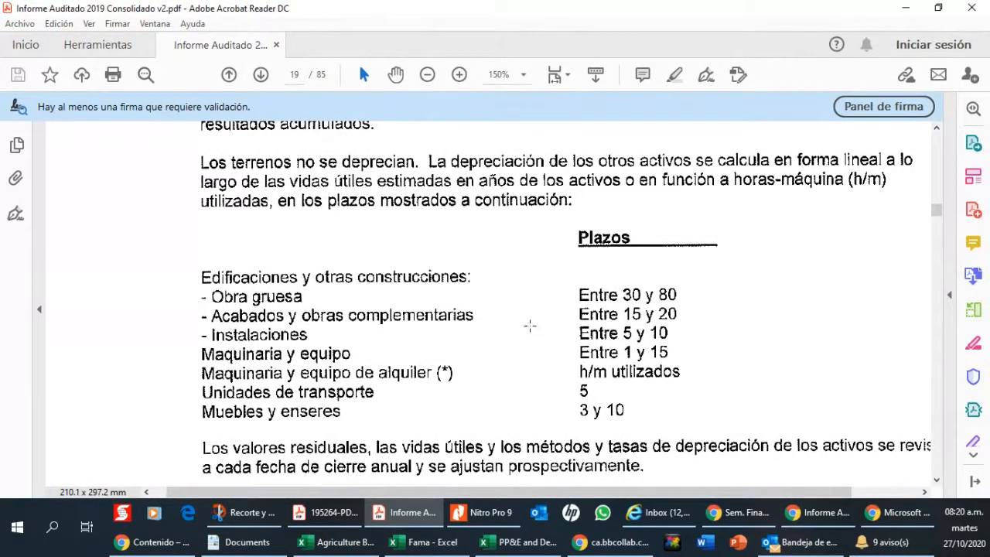
Return to the PP&E and Depreciation workbook and check the useful life and depreciation formulas for Building and other Constructions.
left_click(520, 541)
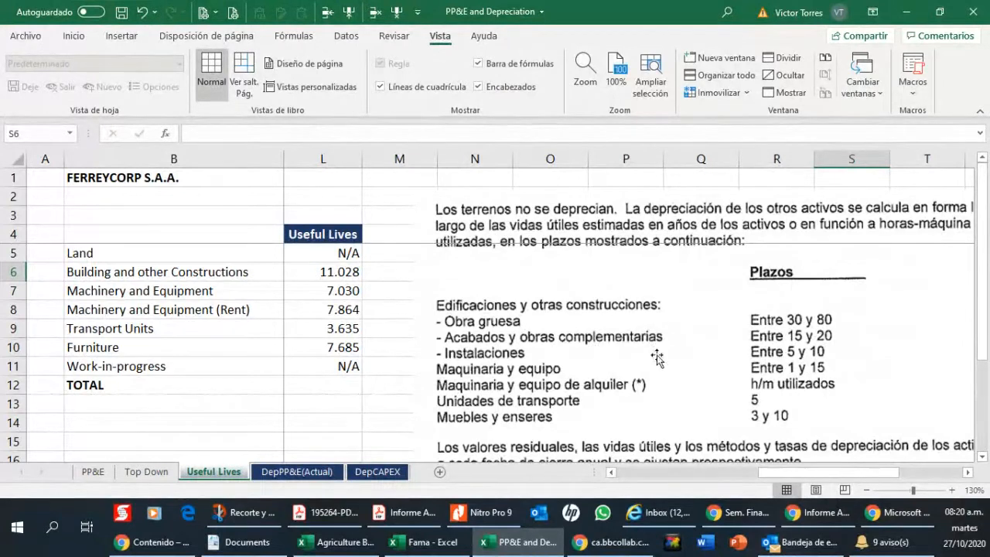
left_click(613, 473)
left_click(613, 473)
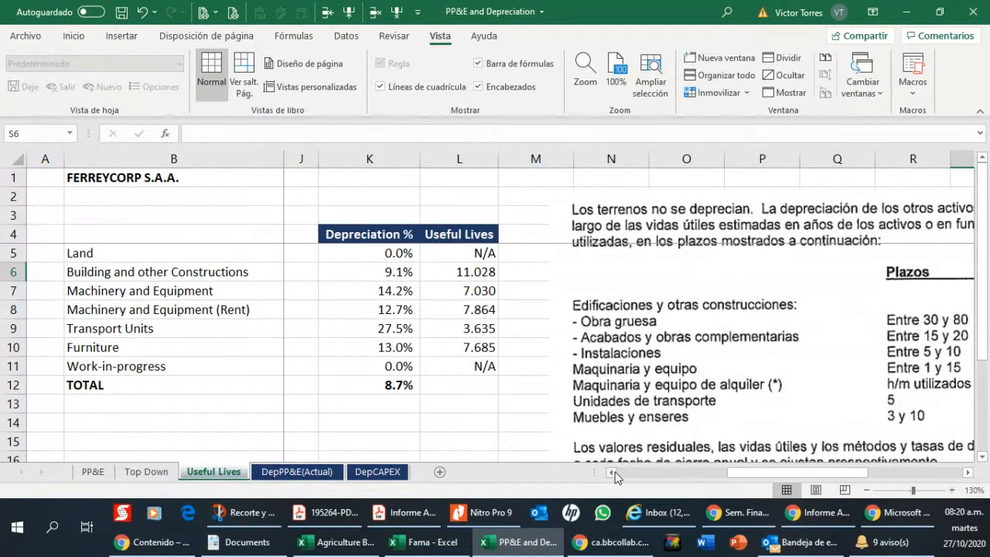
left_click(125, 275)
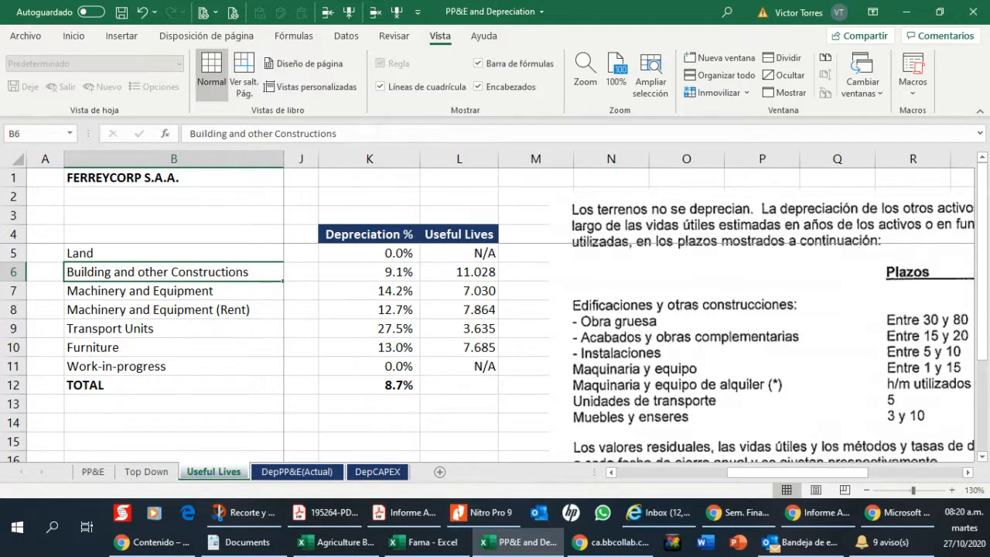
key("alt+Tab")
left_click(443, 279)
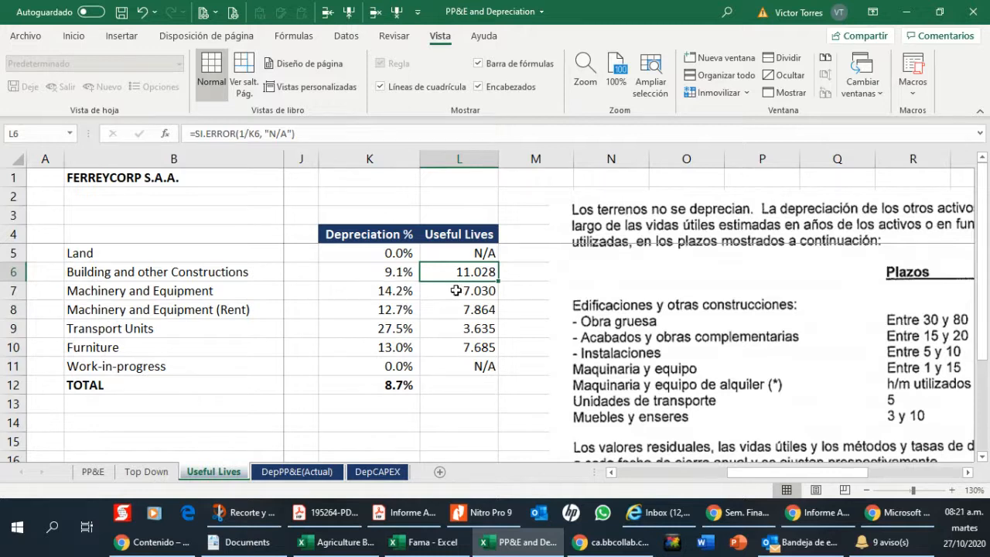
left_click(414, 273)
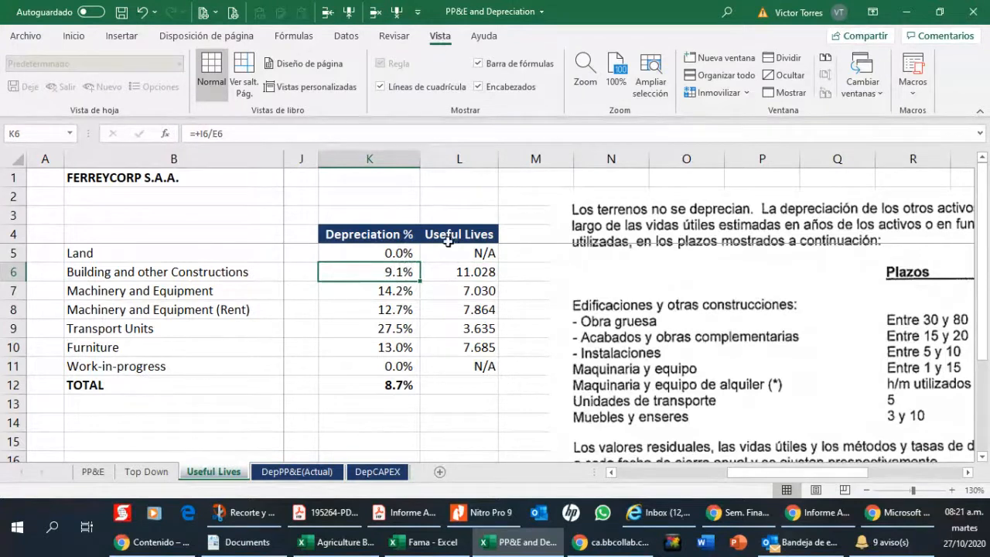
Rename the Depreciation % header in K4 to "Depreciation Rate %" and wrap its text.
left_click(400, 232)
left_click(248, 133)
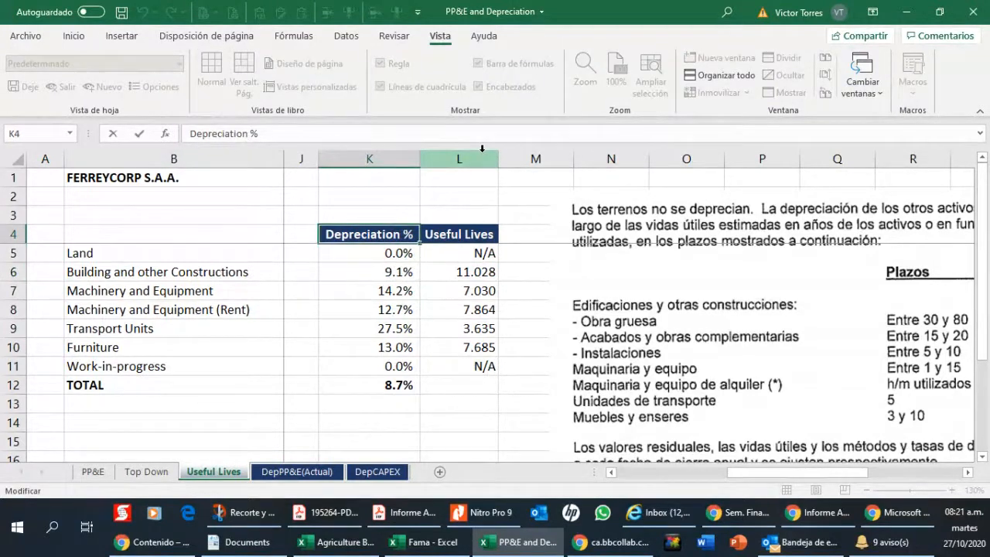
type("Rate")
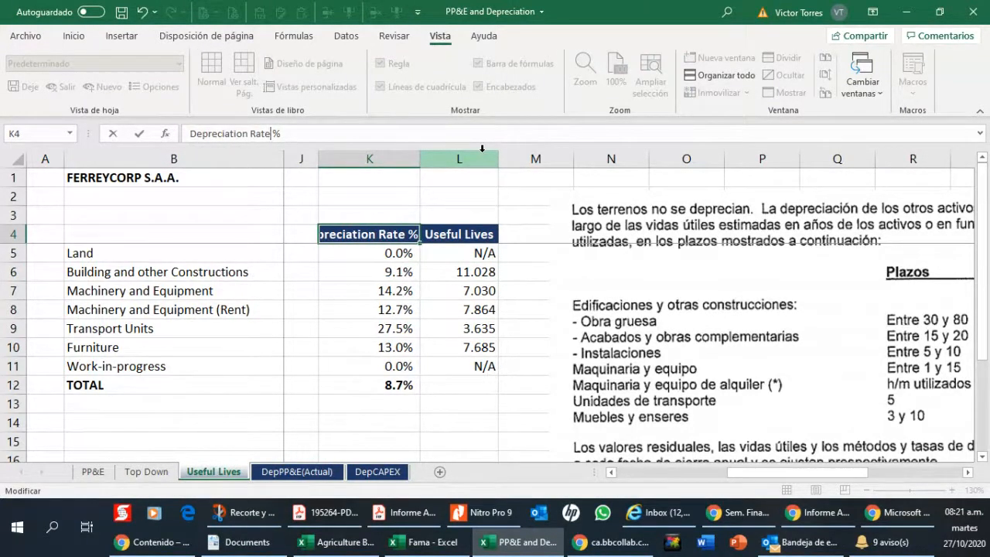
key("Return")
key("Up")
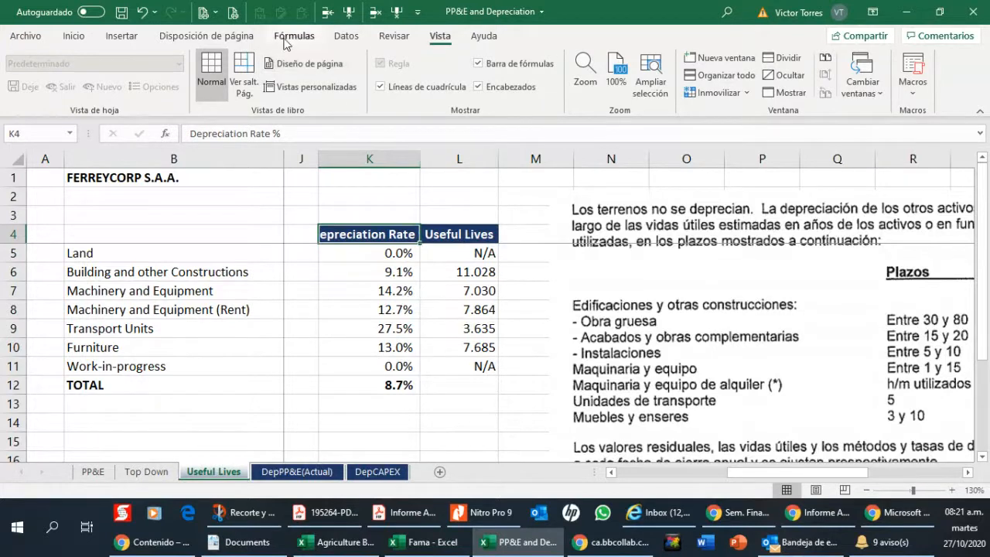
left_click(73, 36)
left_click(366, 64)
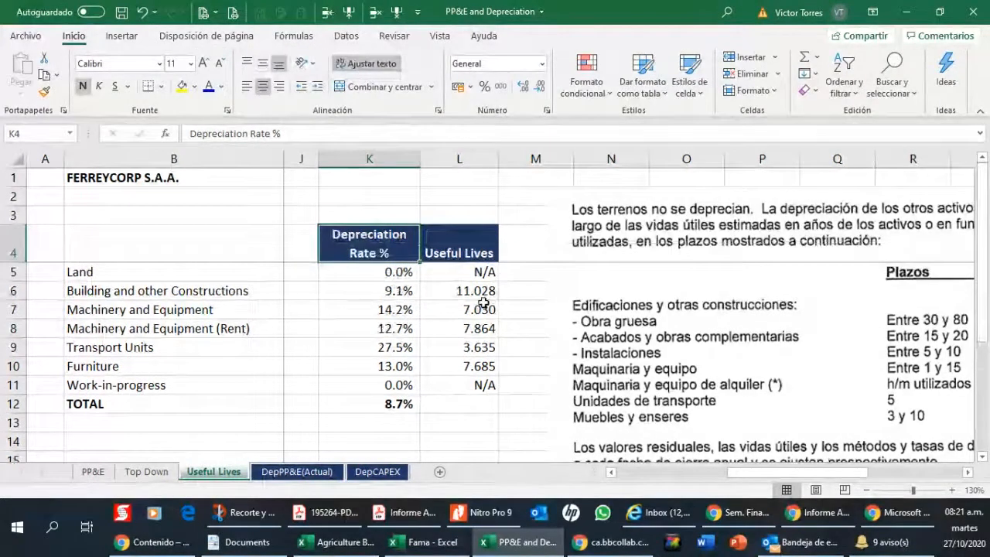
Compare the useful life of Building and other Constructions in row 6 with the policy terms beside the table.
left_click(482, 303)
key("Up")
key("Right")
key("Right")
key("Right")
key("Right")
key("Right")
key("Right")
key("Right")
key("Right")
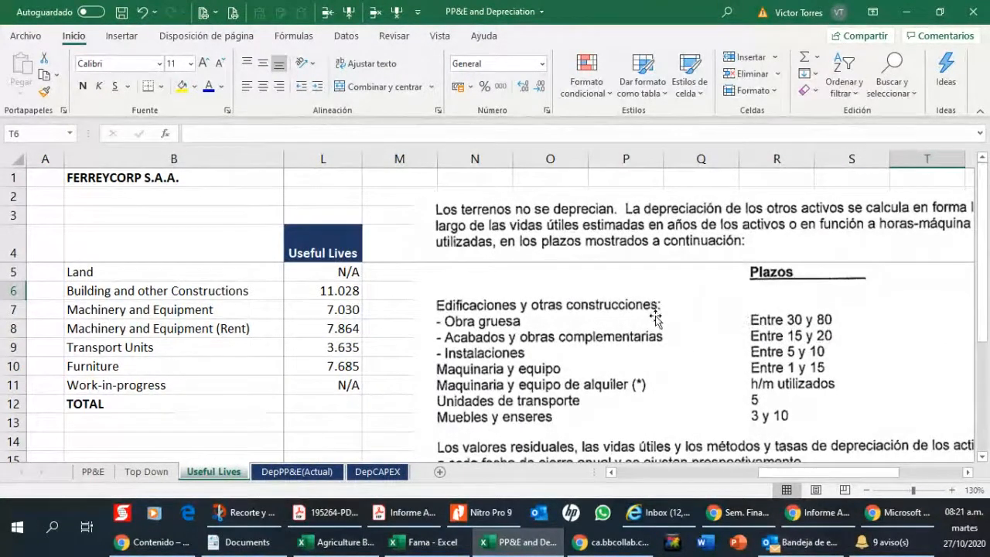
Check the Machinery and Equipment useful life and the depreciation rate it is derived from.
left_click(355, 310)
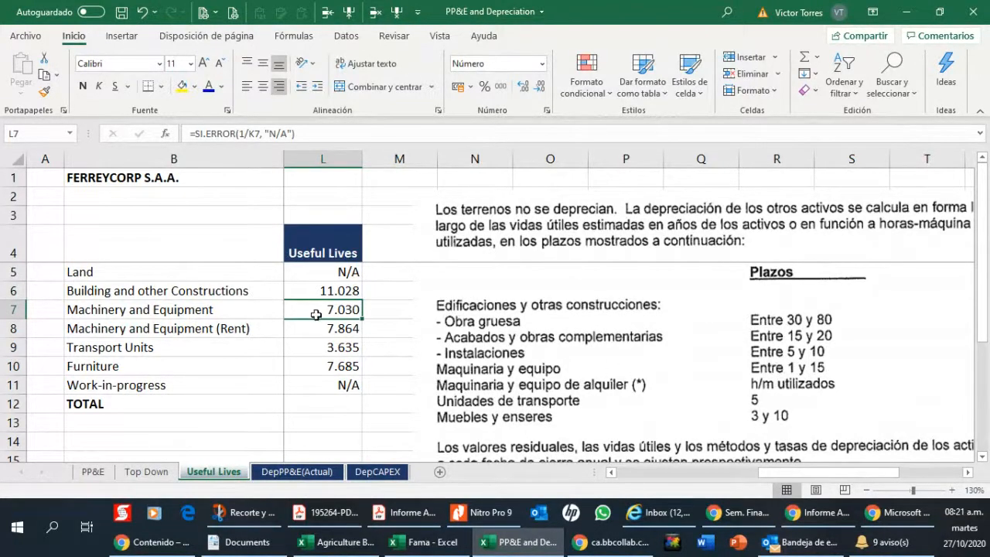
double_click(612, 473)
left_click(350, 314)
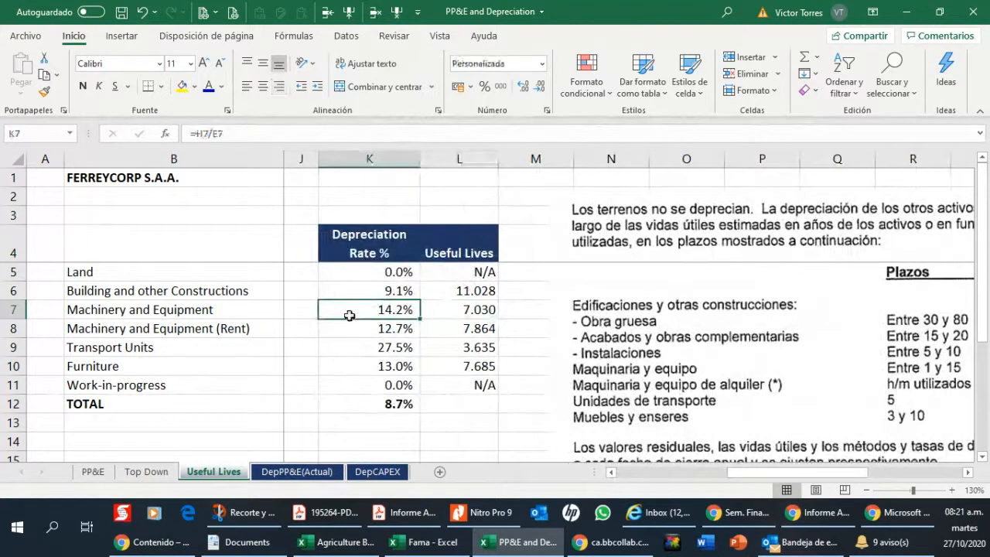
left_click(462, 313)
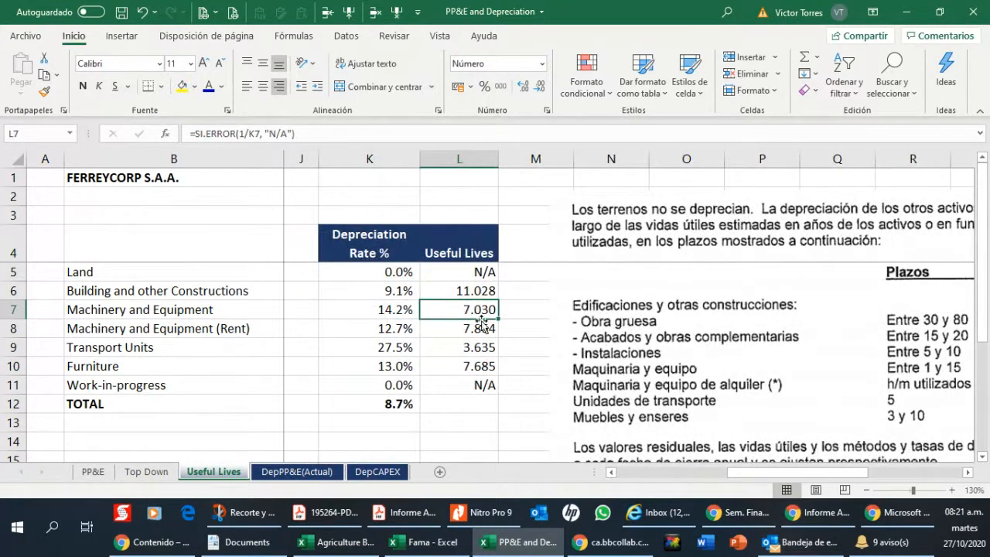
Check the rate and useful life of Machinery and Equipment (Rent) against the machine-hours policy for rental equipment.
left_click(474, 331)
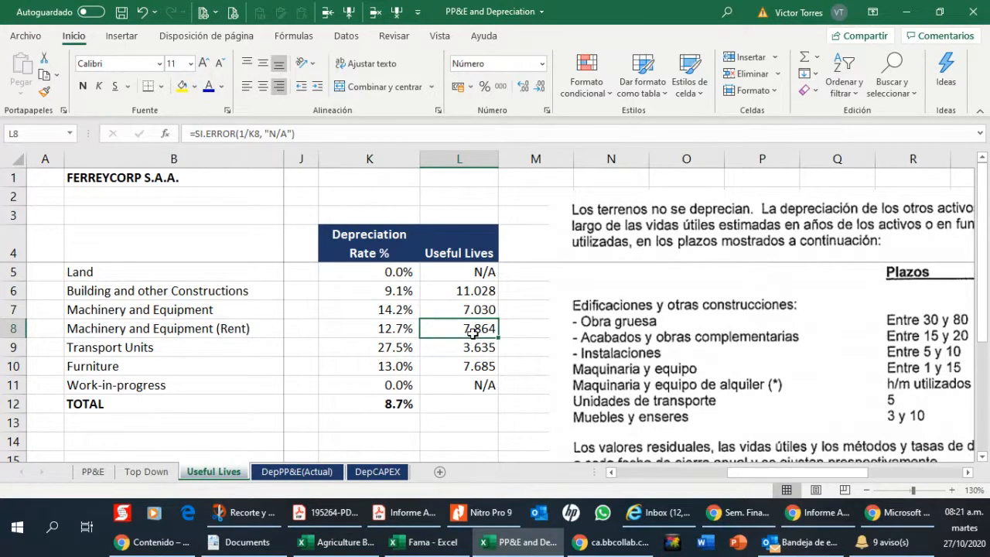
left_click(362, 328)
left_click(476, 331)
left_click(967, 472)
left_click(966, 473)
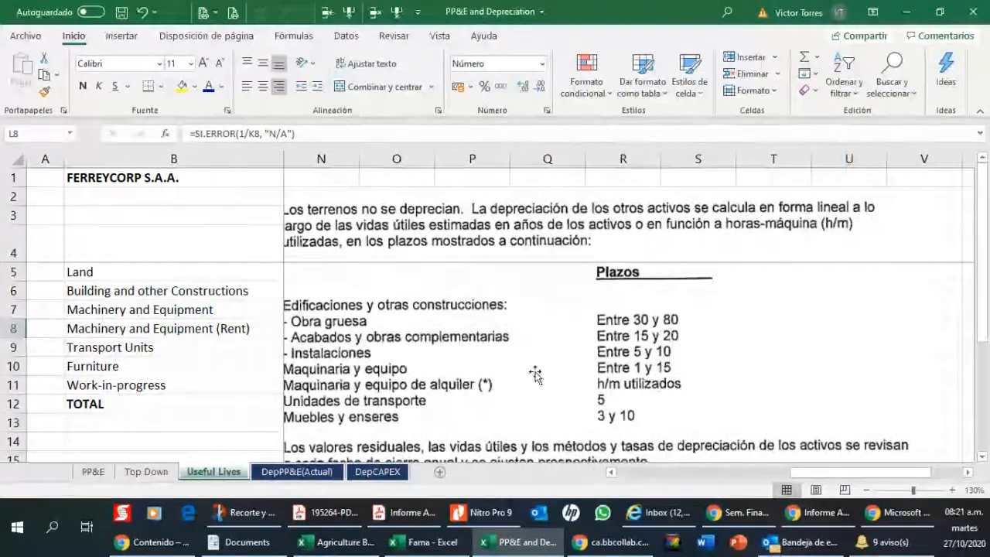
Compare the useful lives of Machinery and Equipment and Machinery and Equipment (Rent) with each other.
left_click(611, 473)
left_click(610, 472)
left_click(611, 472)
left_click(611, 473)
left_click(445, 312)
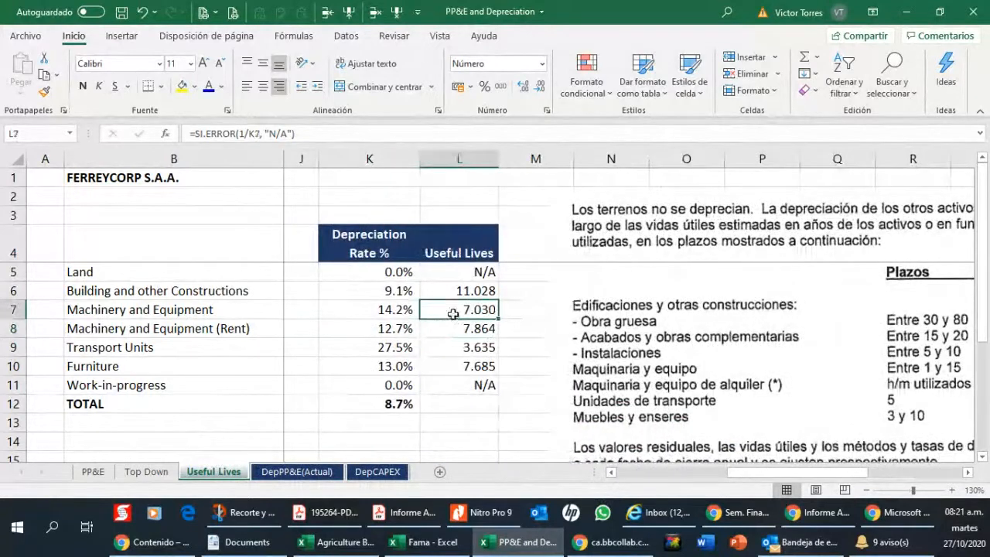
left_click(443, 331)
left_click(447, 314)
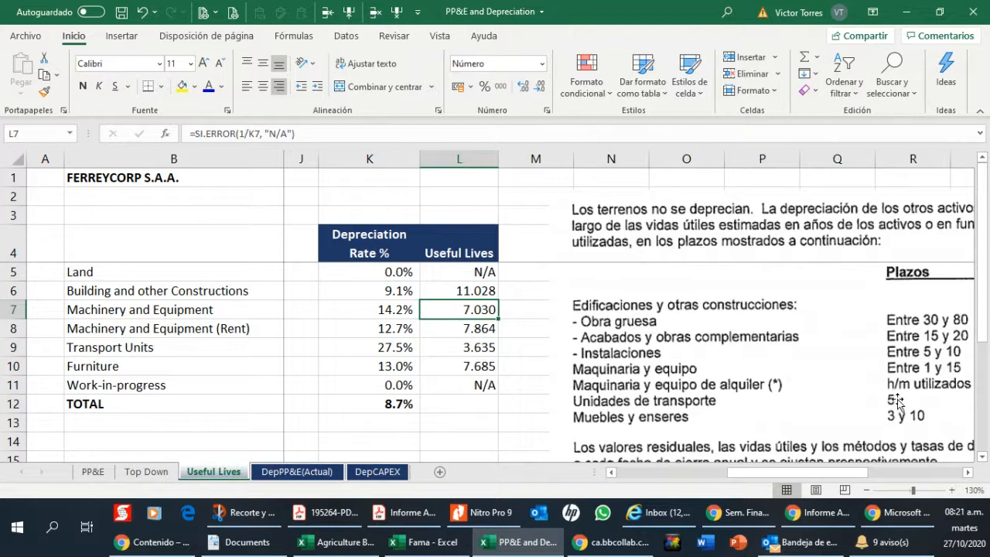
Compare the Transport Units and Furniture useful lives with the policy, and select the depreciation rates from Building to Furniture.
left_click(466, 347)
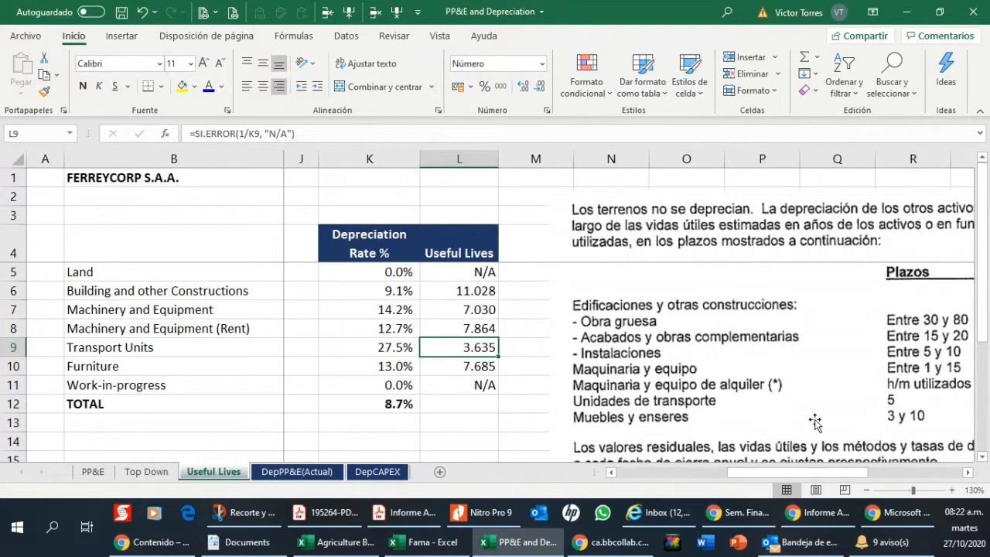
left_click(488, 369)
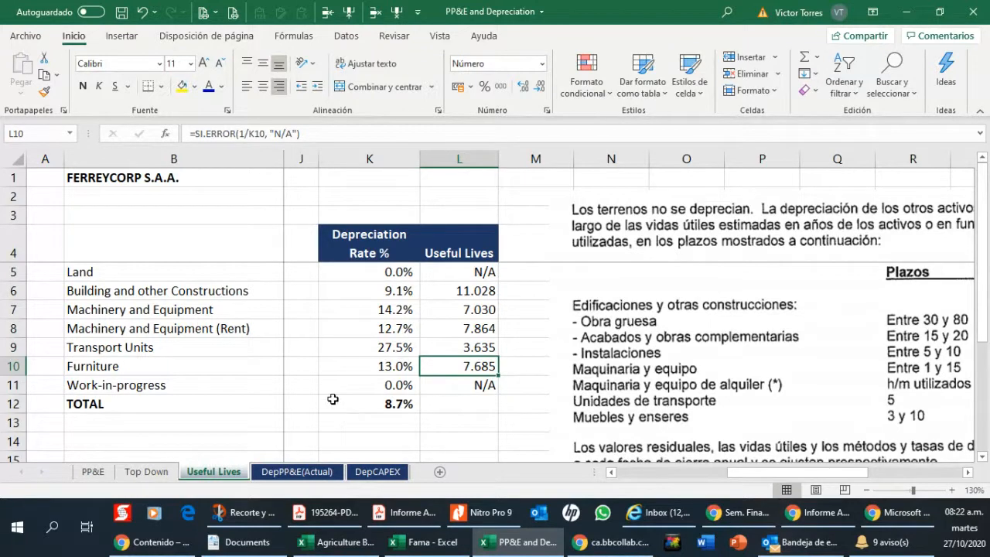
left_click(384, 295)
left_click_drag(381, 304, 386, 362)
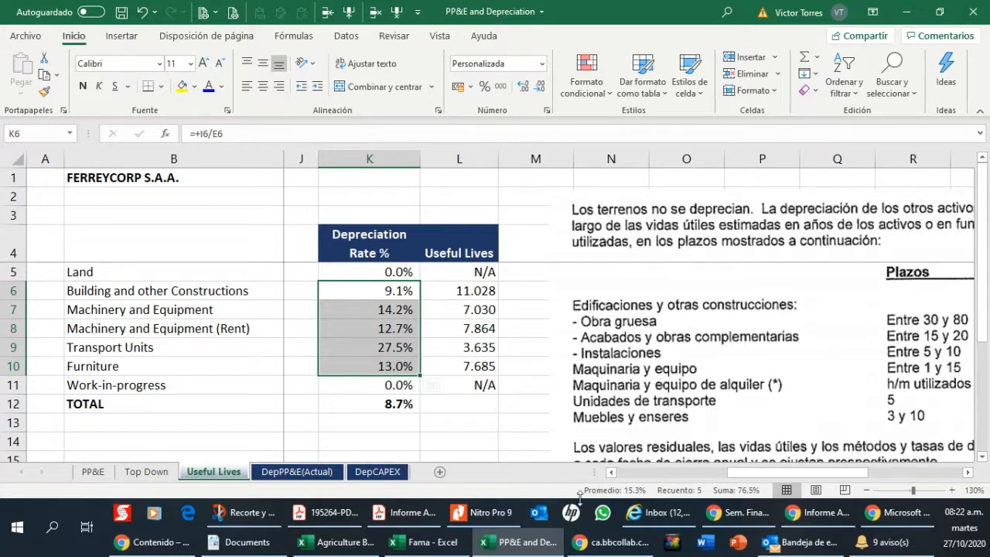
Review the gross PP&E and depreciation columns behind the rates, and open the DepPP&E(Actual) sheet.
left_click(612, 471)
left_click(612, 472)
left_click(612, 472)
left_click(612, 471)
left_click(612, 472)
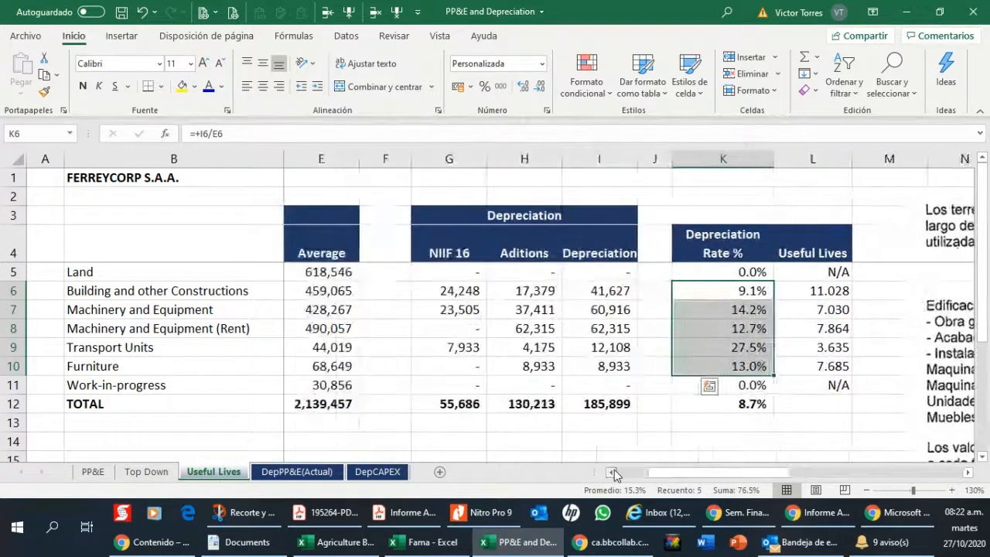
left_click(612, 472)
left_click(612, 471)
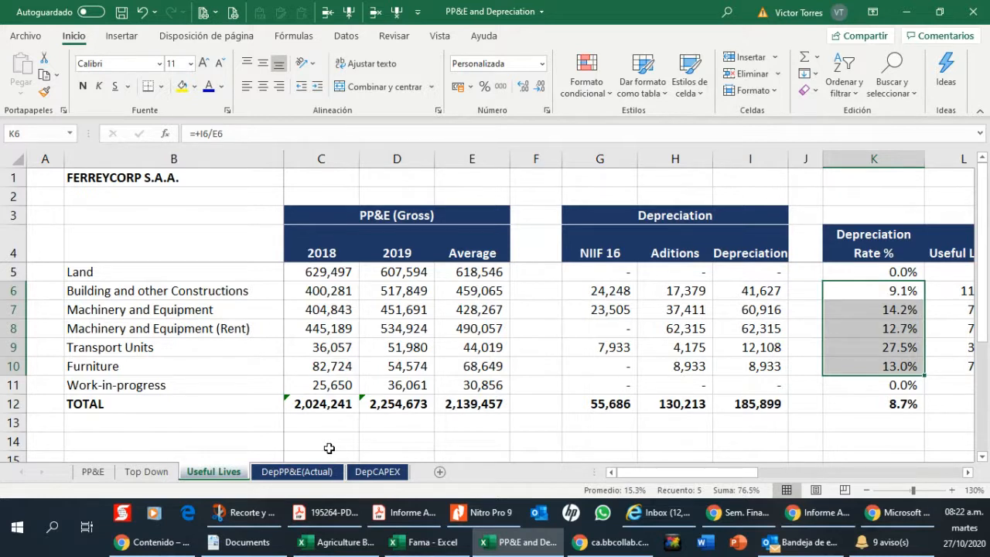
left_click(297, 470)
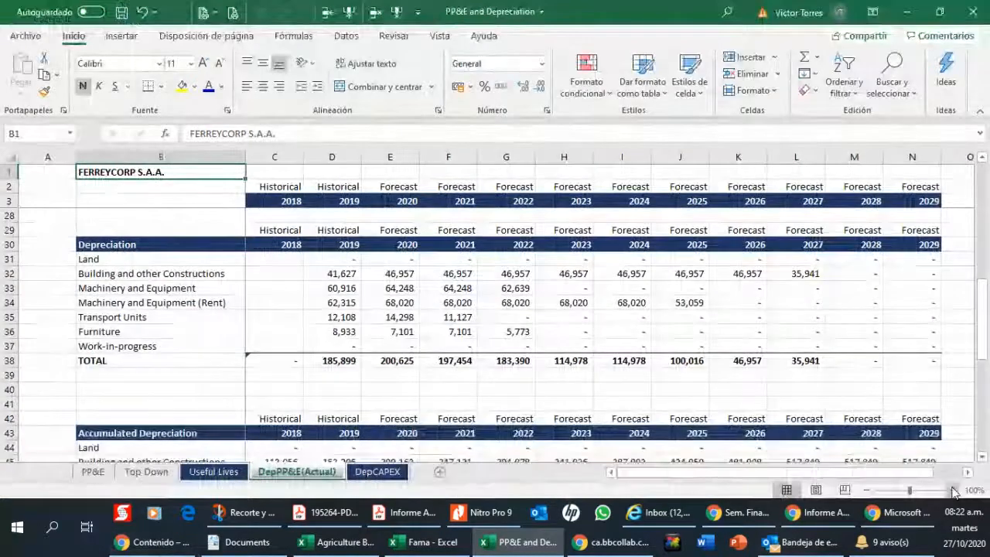
Enlarge the sheet to 120% and select the 2019 gross PP&E values from Land to Work-in-progress.
left_click(953, 490)
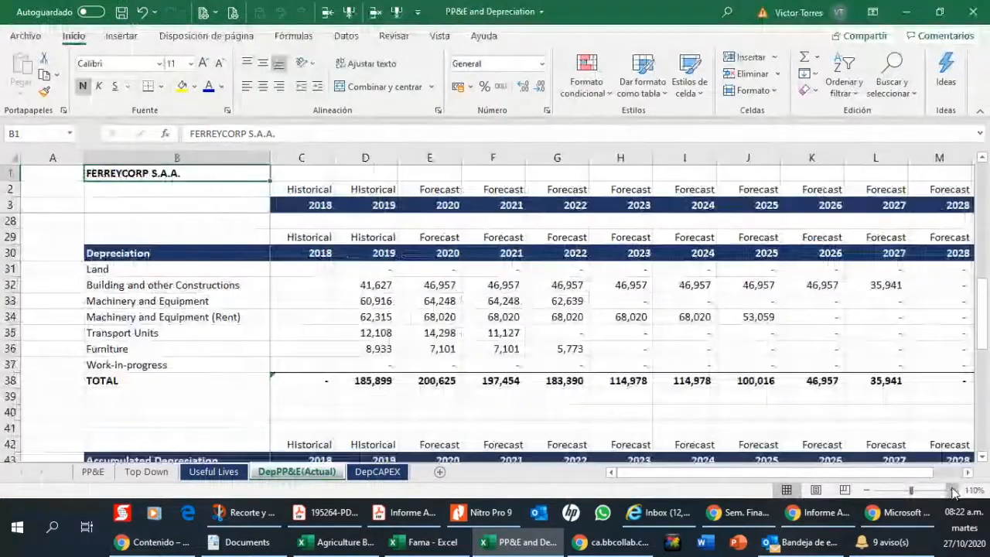
left_click(952, 490)
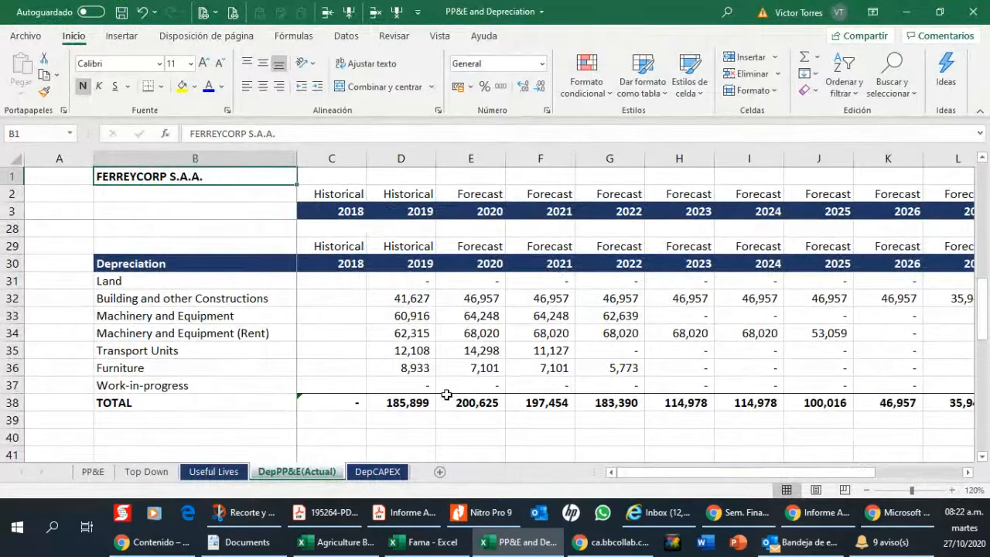
left_click_drag(987, 331, 987, 199)
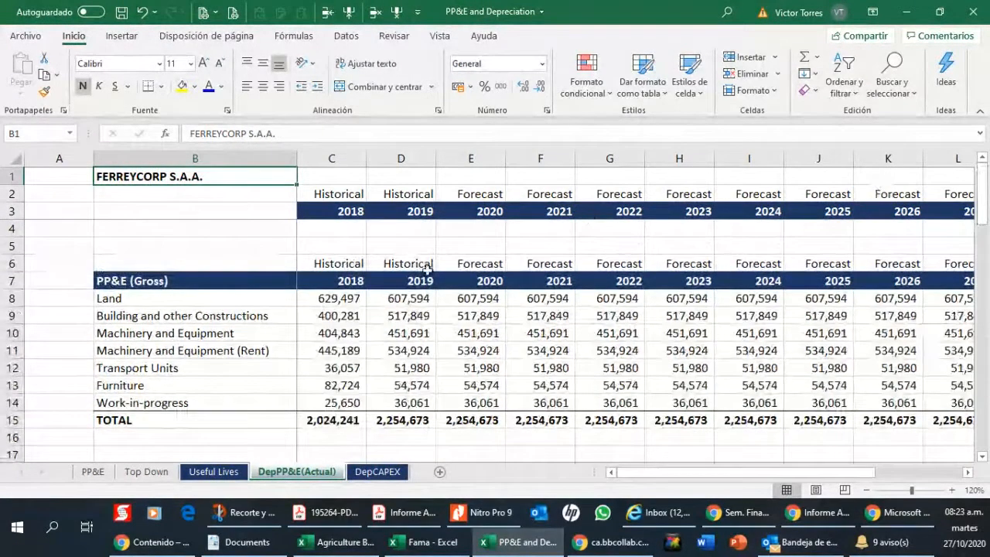
left_click(337, 314)
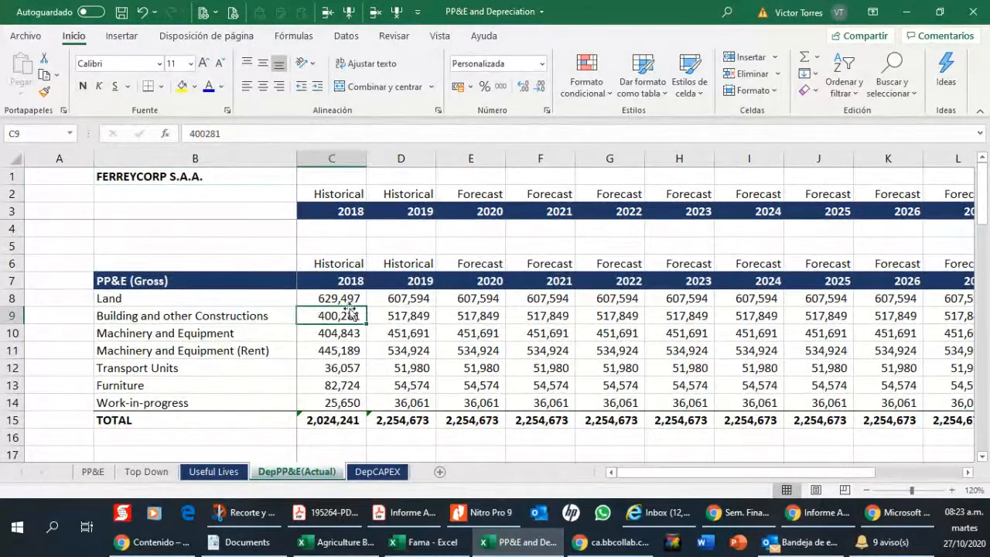
left_click_drag(384, 297, 385, 399)
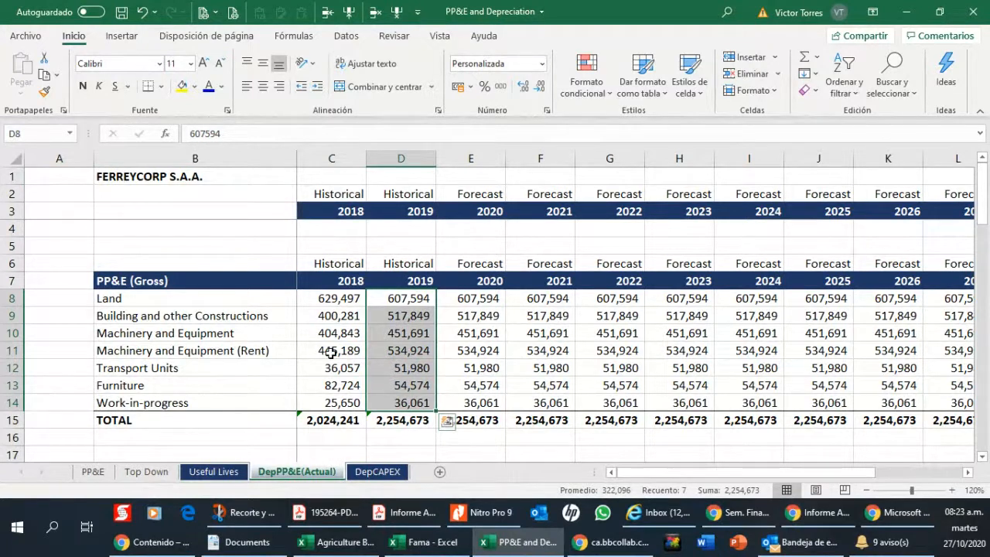
Switch to the 2019 audited report in Adobe Acrobat Reader and go to page 45.
left_click(404, 512)
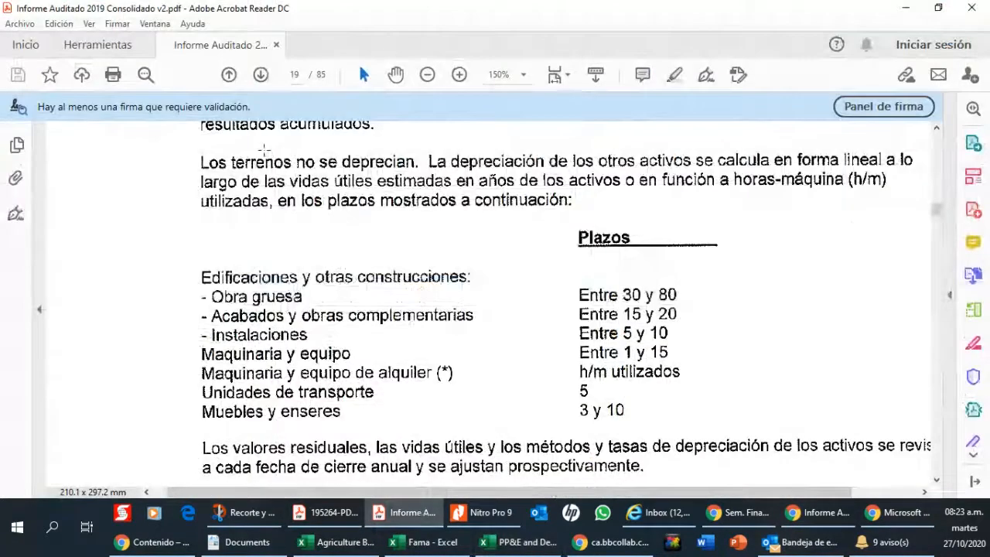
left_click(297, 75)
type("445")
key("Return")
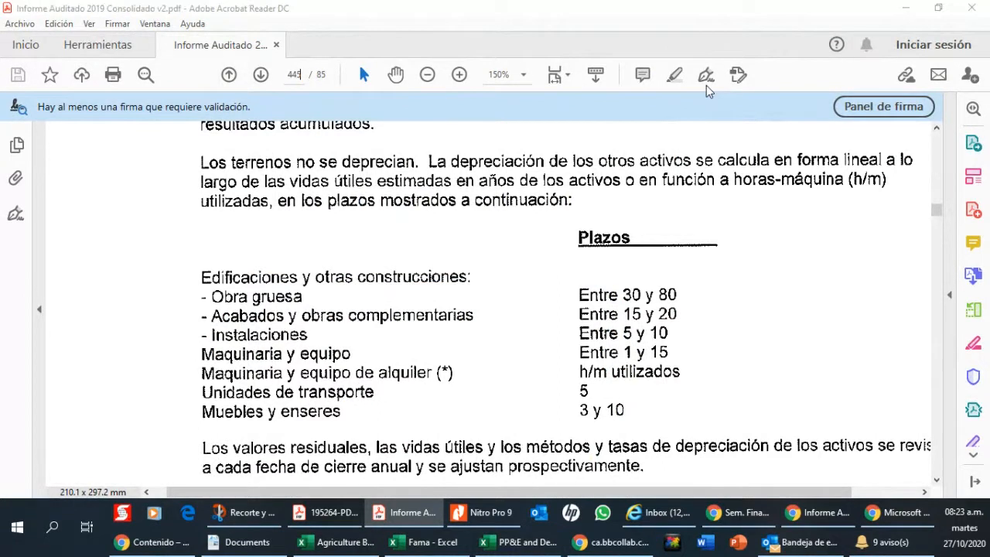
left_click(619, 286)
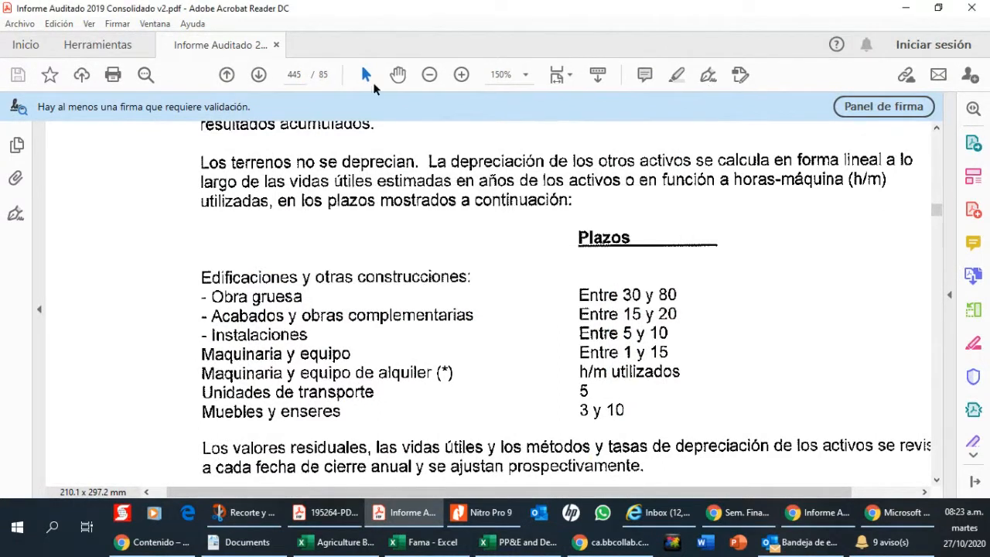
left_click(299, 74)
type("45")
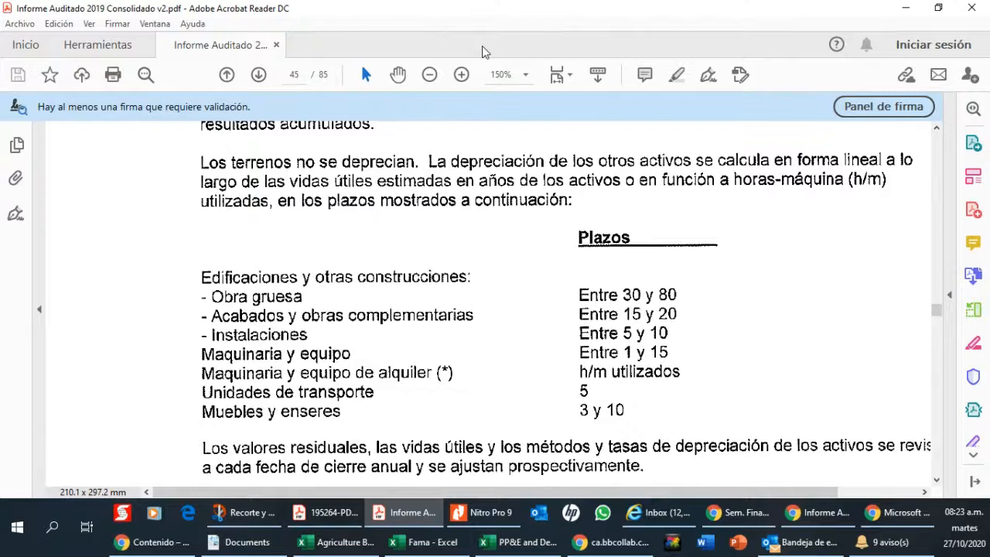
key("Return")
Rotate the report view clockwise so the PP&E movement table reads upright.
left_click(88, 23)
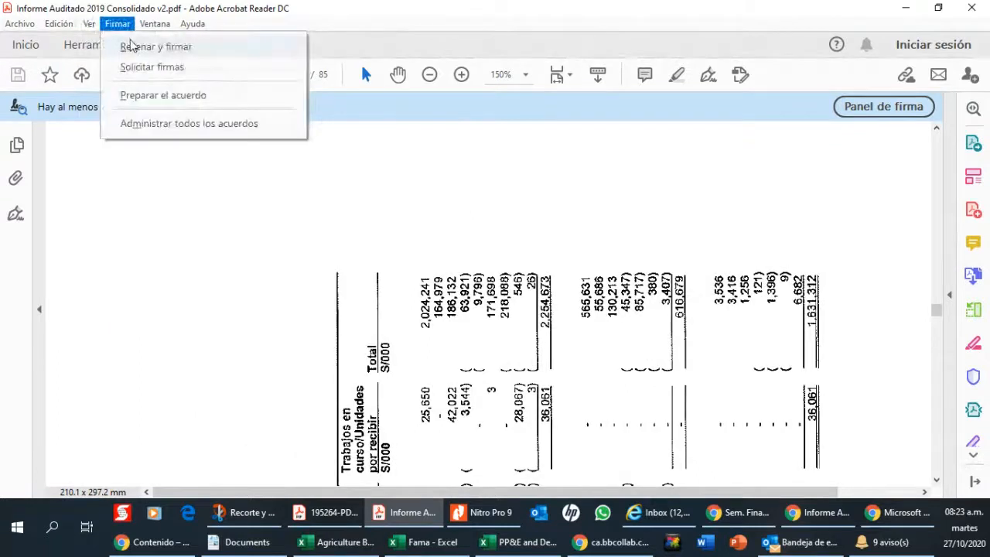
mouse_move(232, 47)
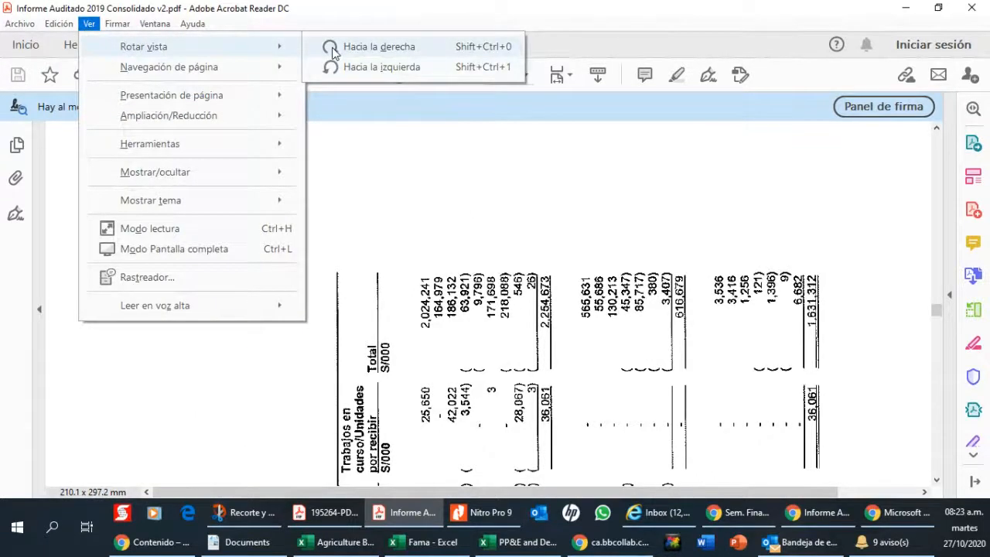
left_click(371, 47)
Examine the opening and closing 2019 cost balances of each asset class in the PP&E movement table.
mouse_move(481, 546)
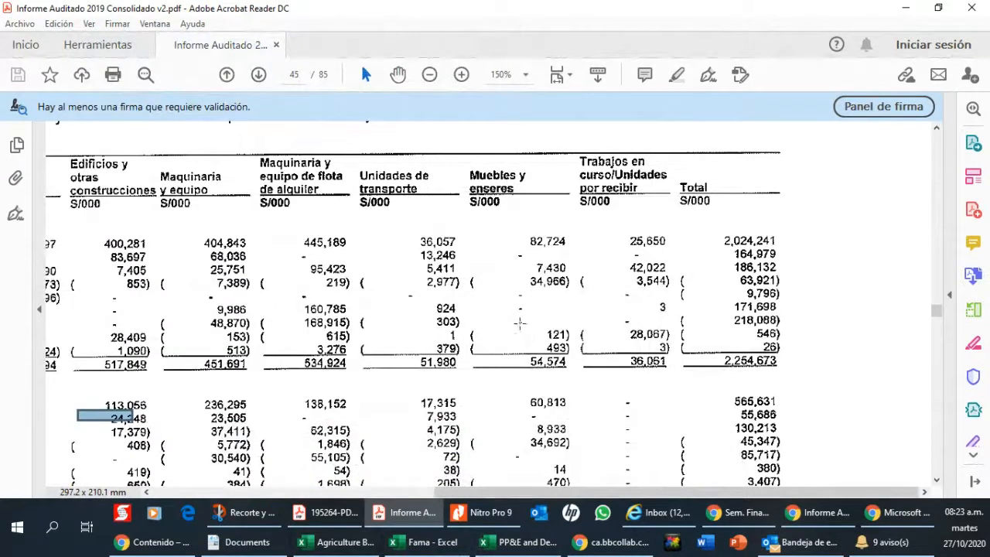
left_click(347, 492)
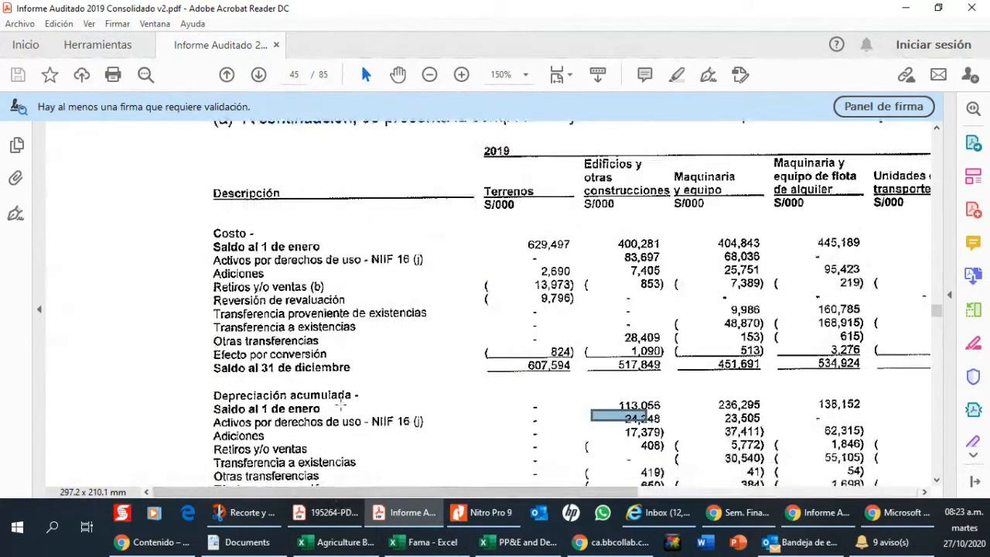
left_click_drag(460, 493, 710, 481)
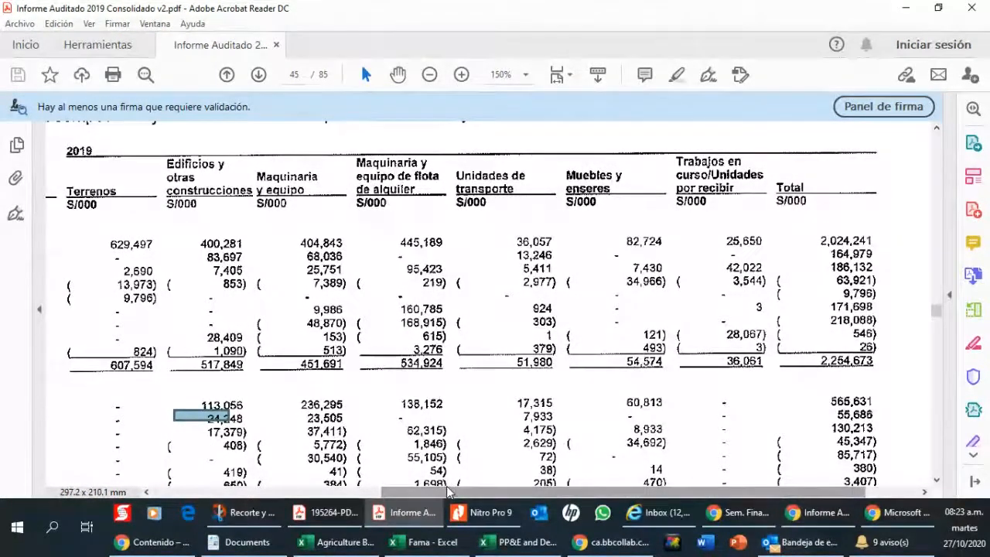
left_click_drag(447, 492, 218, 491)
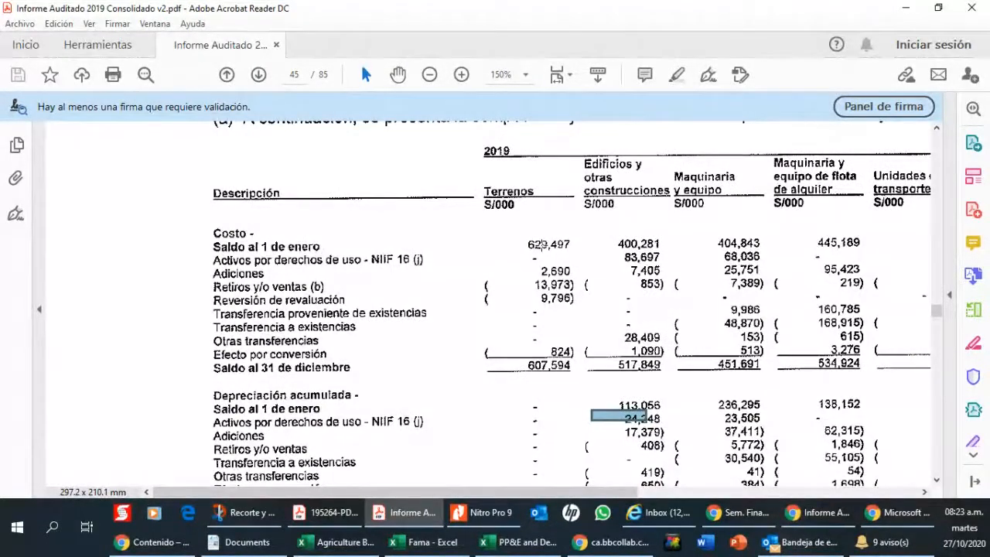
scroll(584, 492, "right", 5)
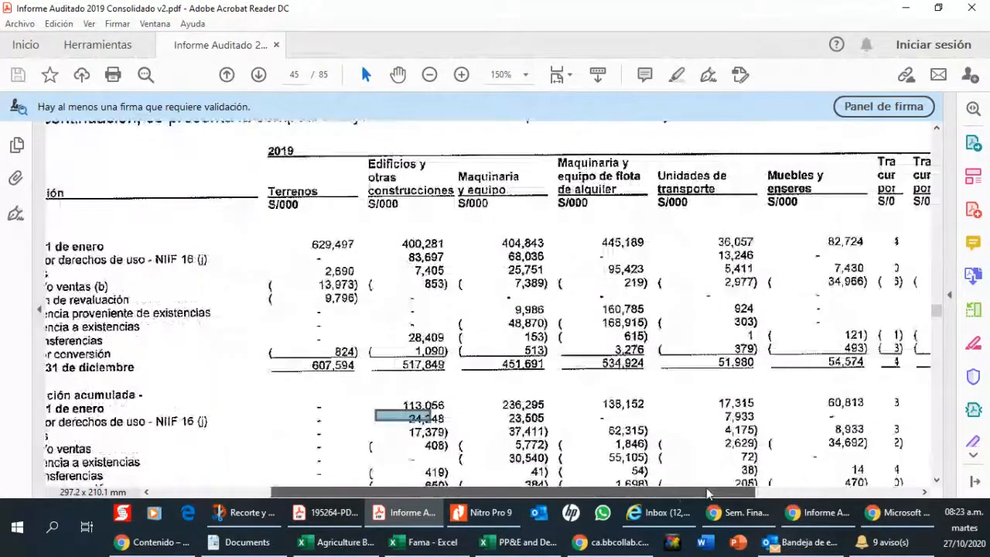
Examine the 2019 accumulated depreciation movements by asset class beneath the cost section.
scroll(255, 377, "down", 10)
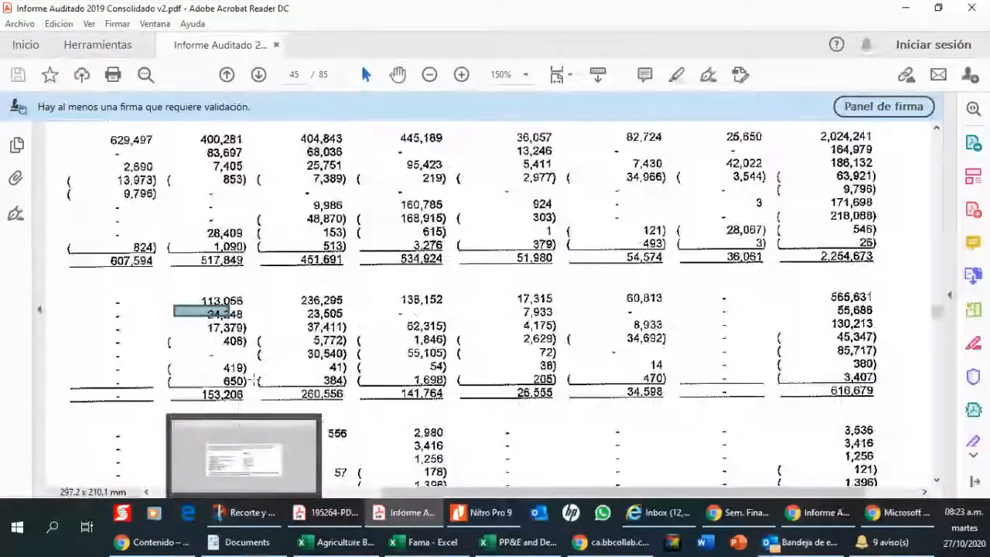
scroll(255, 377, "down", 3)
scroll(255, 377, "up", 10)
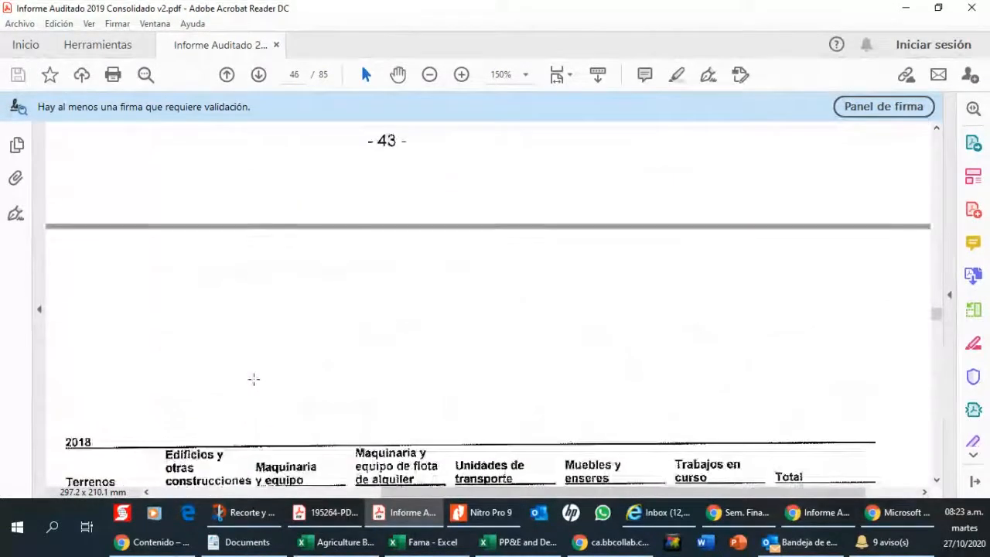
scroll(258, 379, "up", 3)
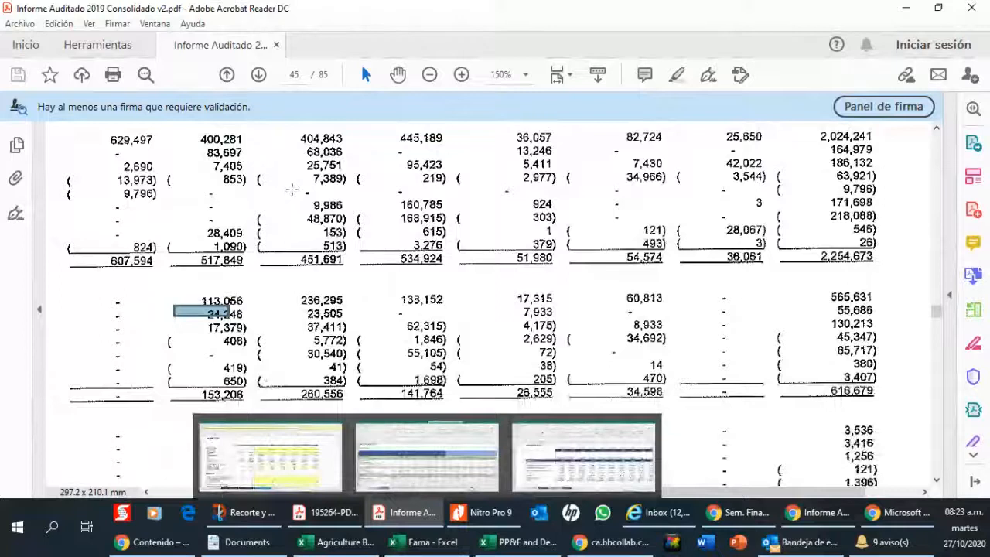
key("ctrl+a")
left_click_drag(392, 493, 292, 501)
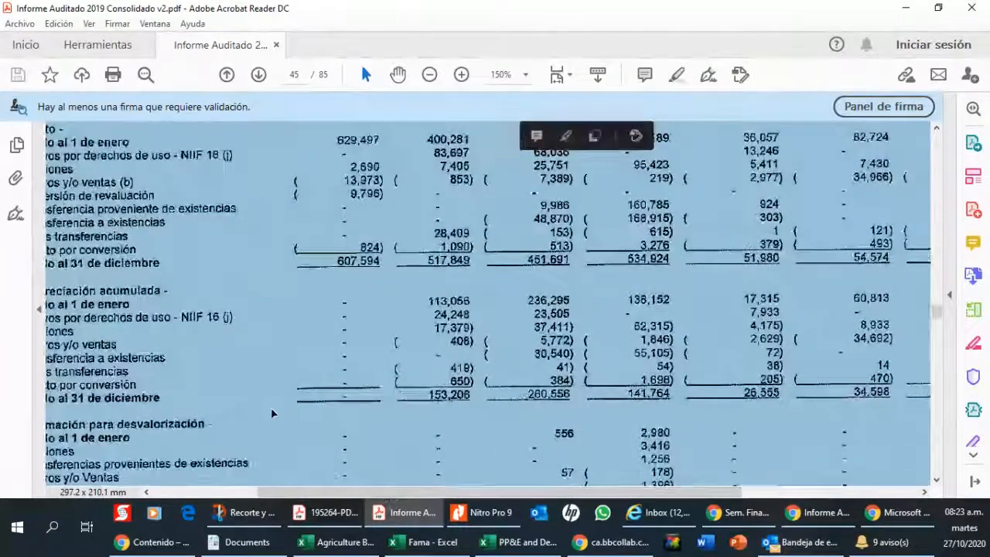
scroll(292, 501, "up", 1)
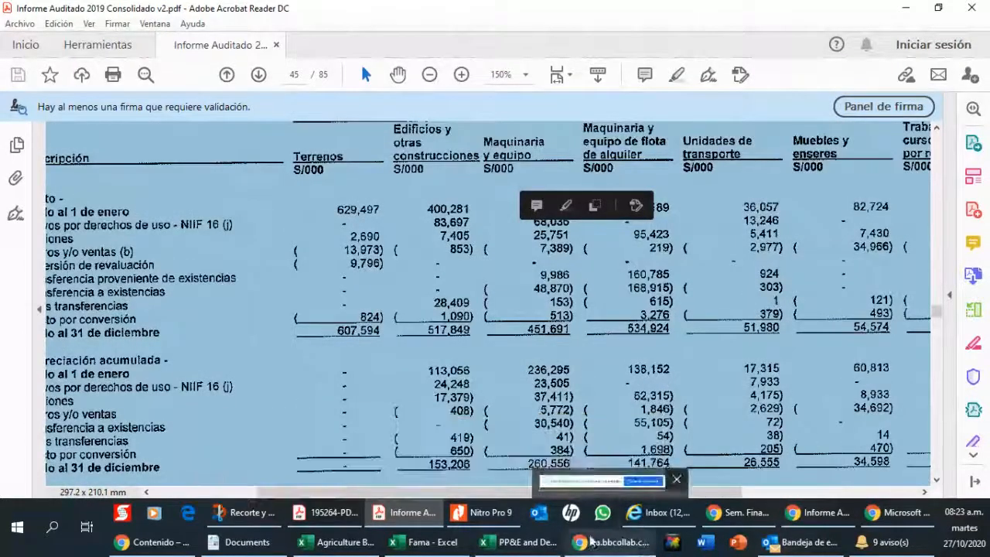
Return to the PP&E and Depreciation workbook in Excel and check Land's 2019 gross value and 2020 forecast formula.
left_click(518, 541)
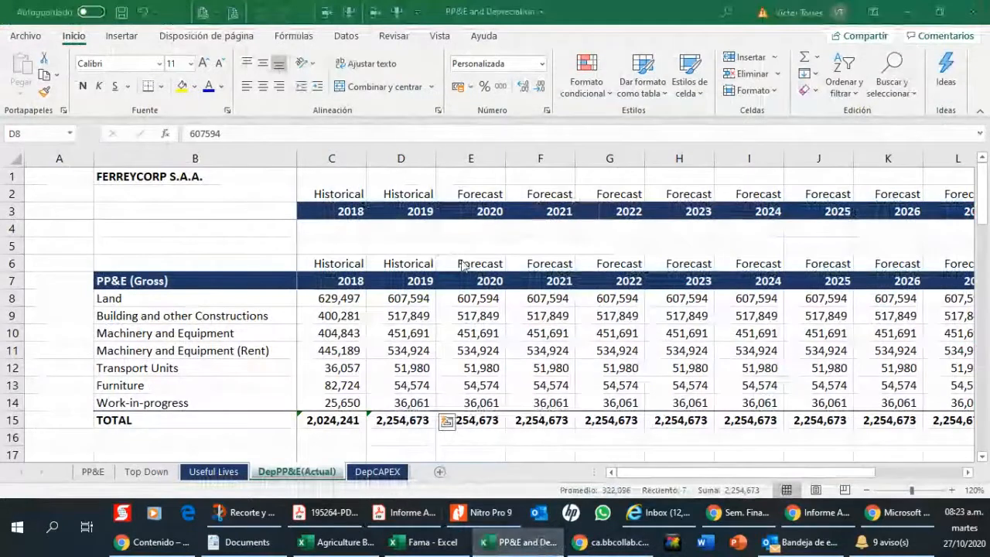
left_click(429, 248)
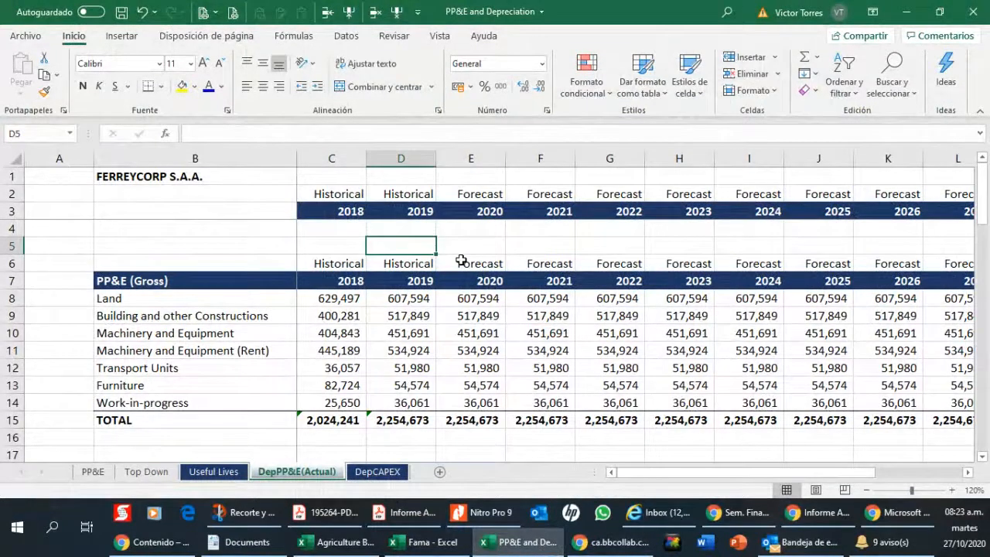
key("Up")
key("Up")
key("Up")
key("Up")
key("Down")
key("Down")
key("Down")
key("Down")
key("Down")
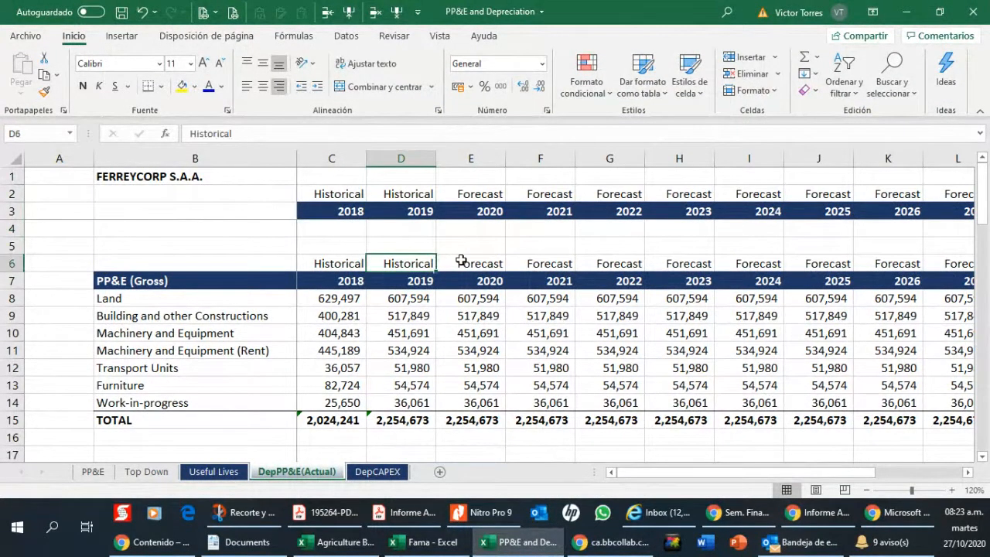
key("Down")
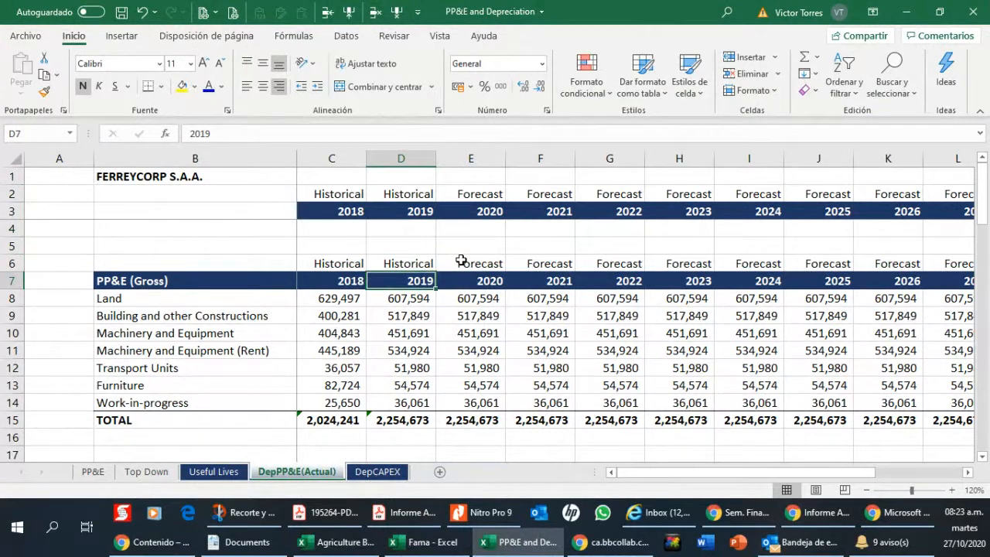
key("Down")
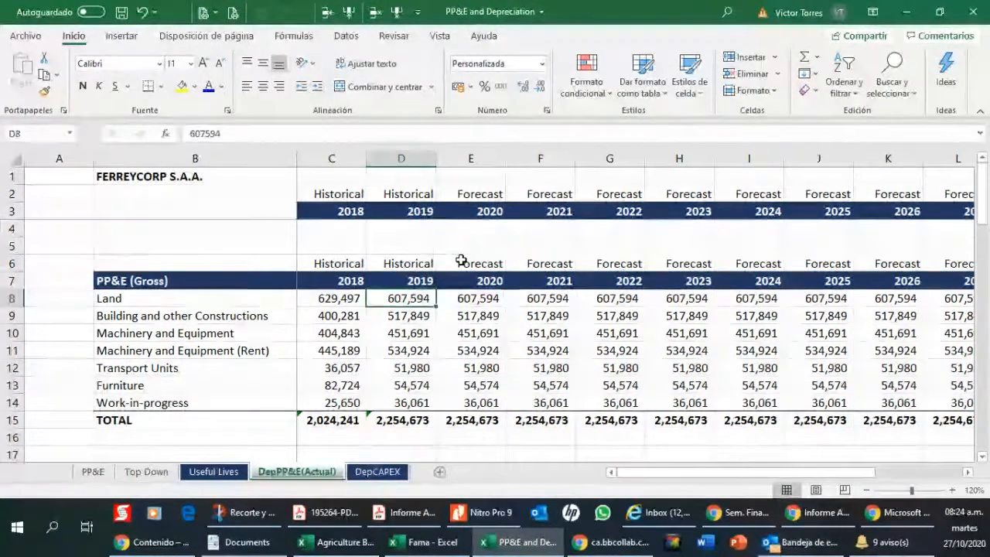
key("Right")
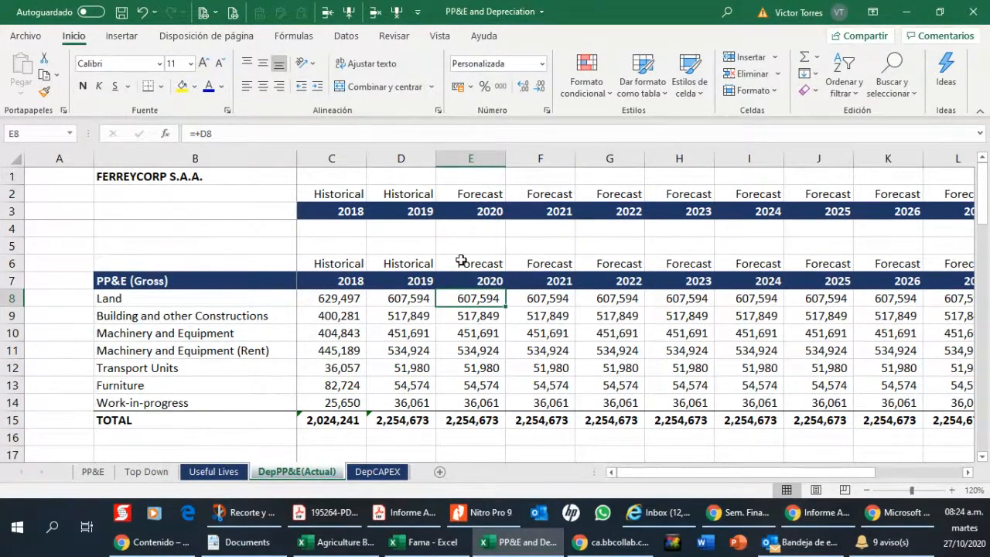
Enter the note "(Assumption: Not sale or retirement)" in cell B5 above the PP&E (Gross) table.
key("Up")
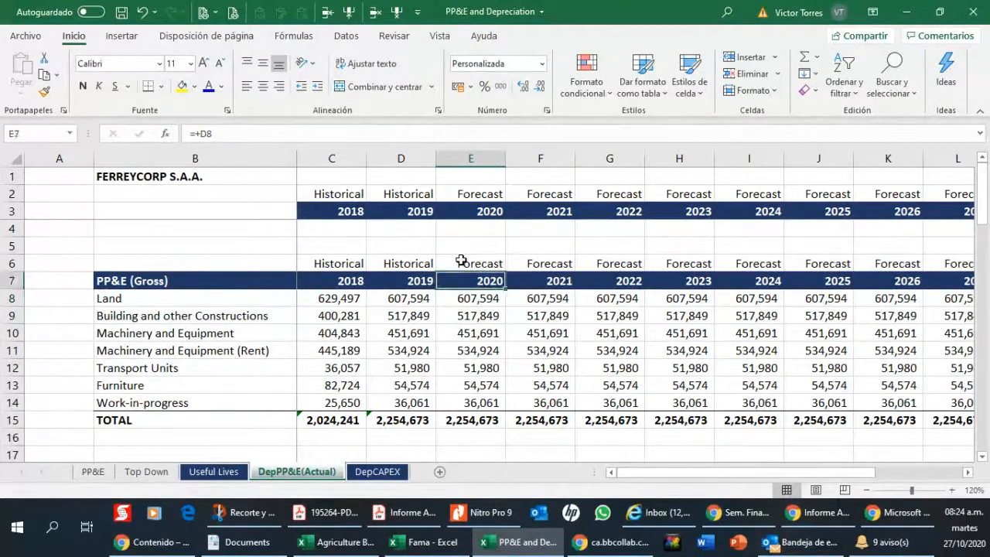
key("Up")
key("Up")
key("Left")
key("Left")
key("Left")
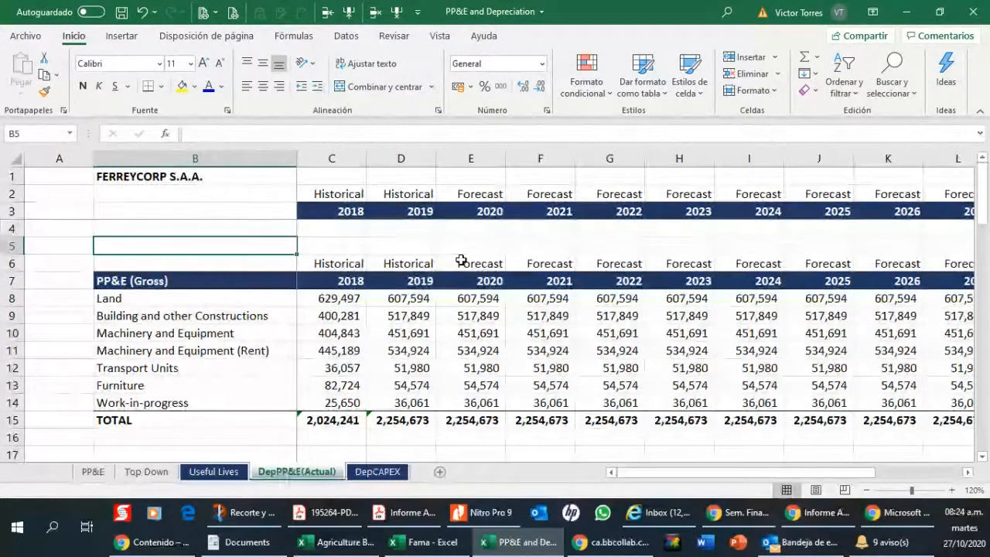
type("(Assumption")
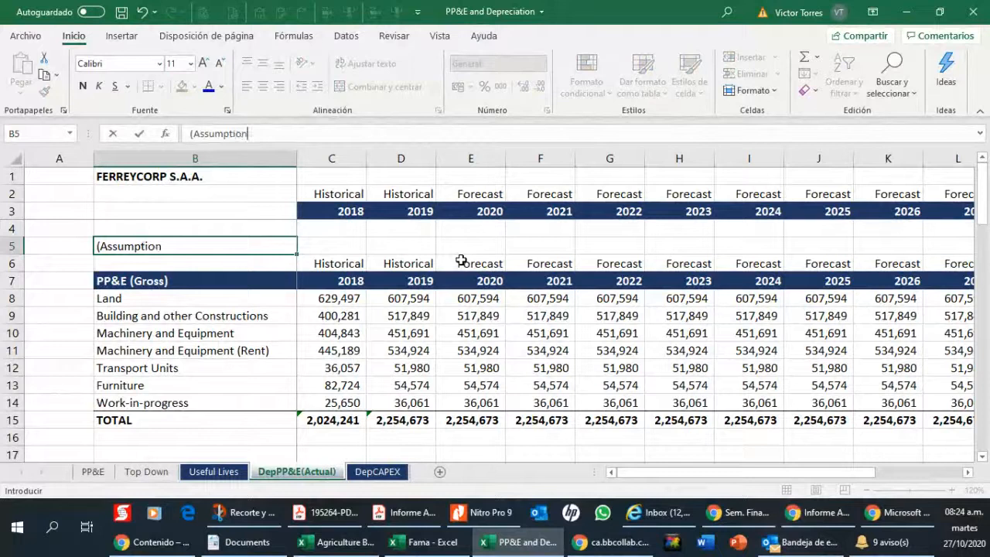
type(": Not sale or reti")
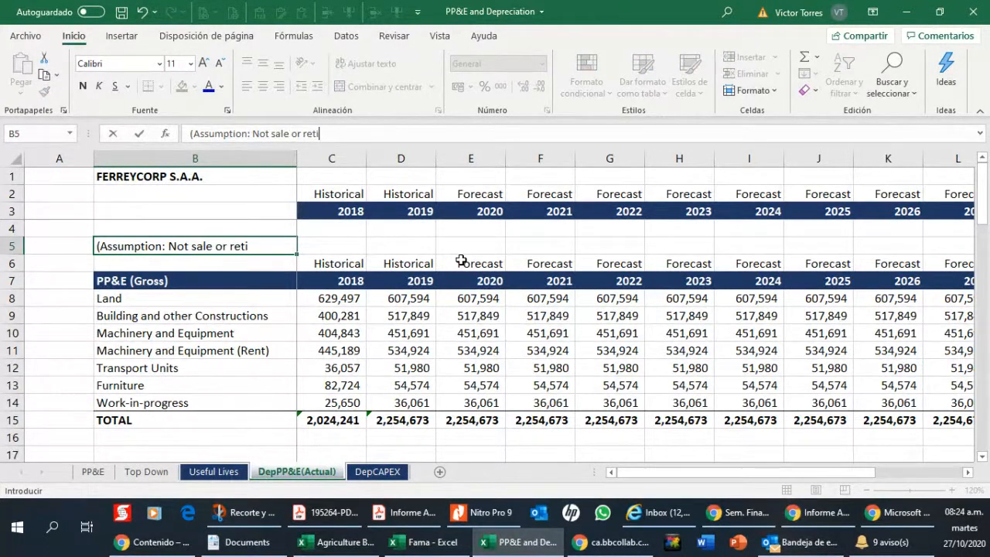
type("rement)")
key("Return")
Check how the gross PP&E forecast formulas carry forward Building for 2020 and Land for 2020 and 2021.
key("Down")
key("Down")
key("Down")
key("Right")
key("Right")
key("Right")
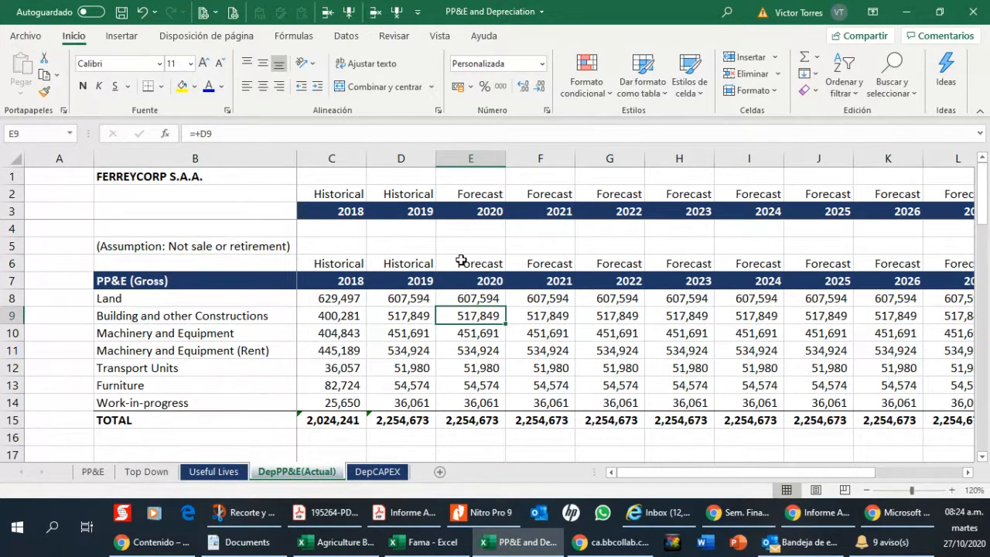
key("Up")
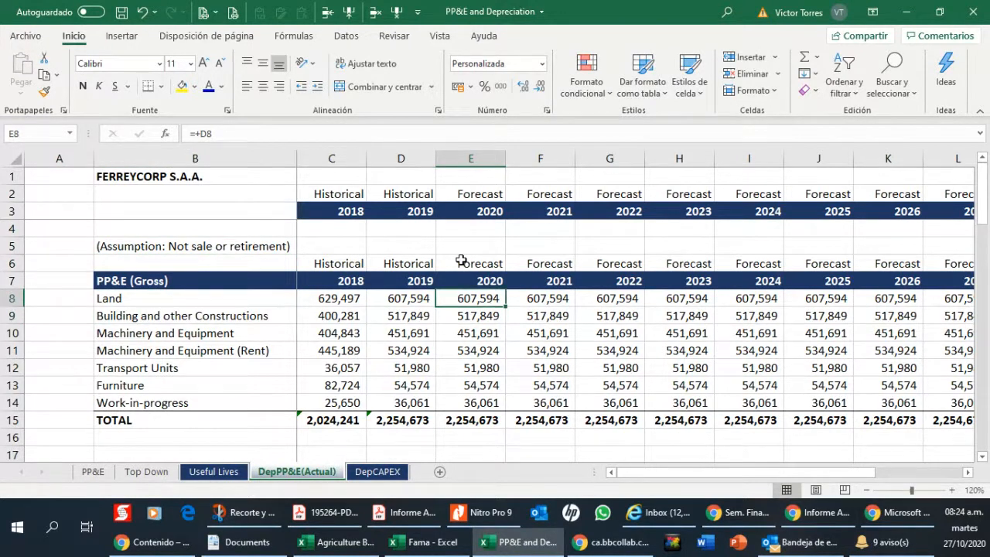
key("Right")
key("Right")
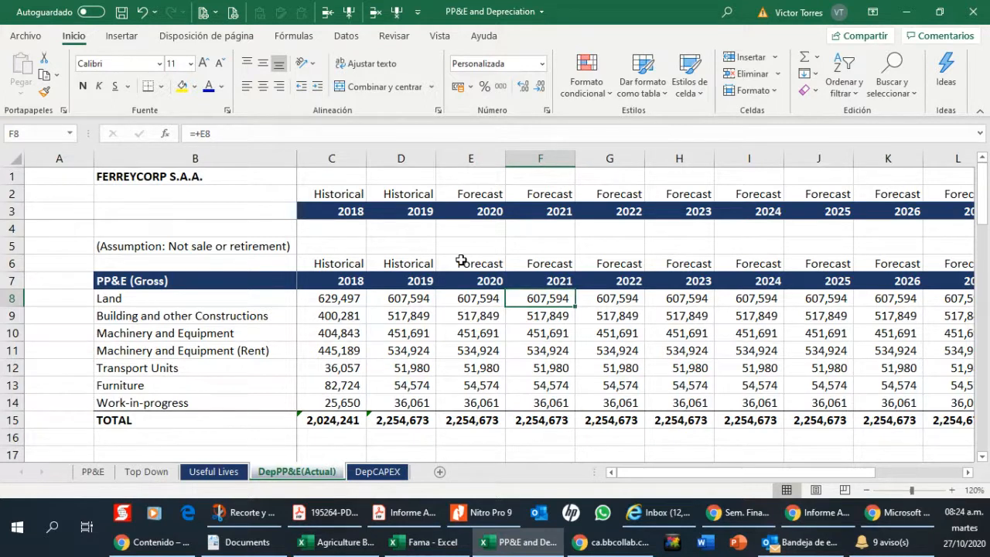
Go down to the Depreciation Rates table and check the 2020 rate formula for Building and other Constructions.
key("Left")
key("Left")
key("Down")
key("Left")
key("Down")
key("Down")
key("Down")
key("Down")
key("Down")
key("Down")
key("Down")
key("Down")
key("Down")
key("Down")
key("Down")
key("Down")
key("Down")
key("Down")
key("Down")
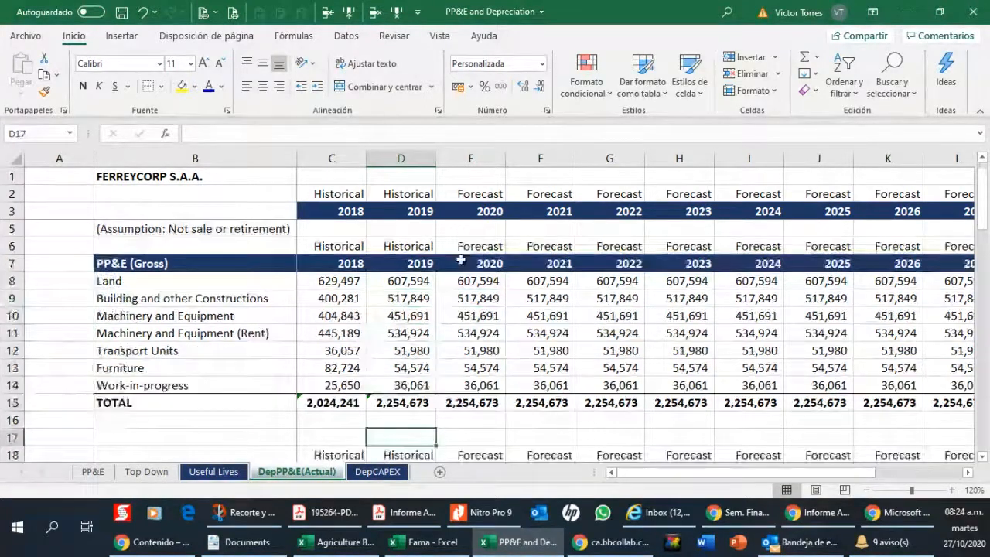
key("Down")
key("Down")
key("Down")
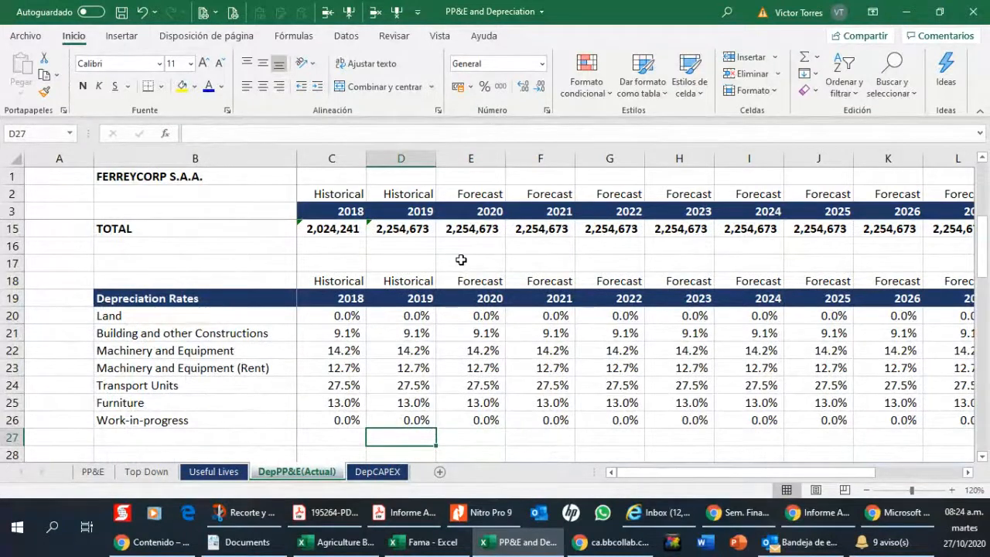
key("Down")
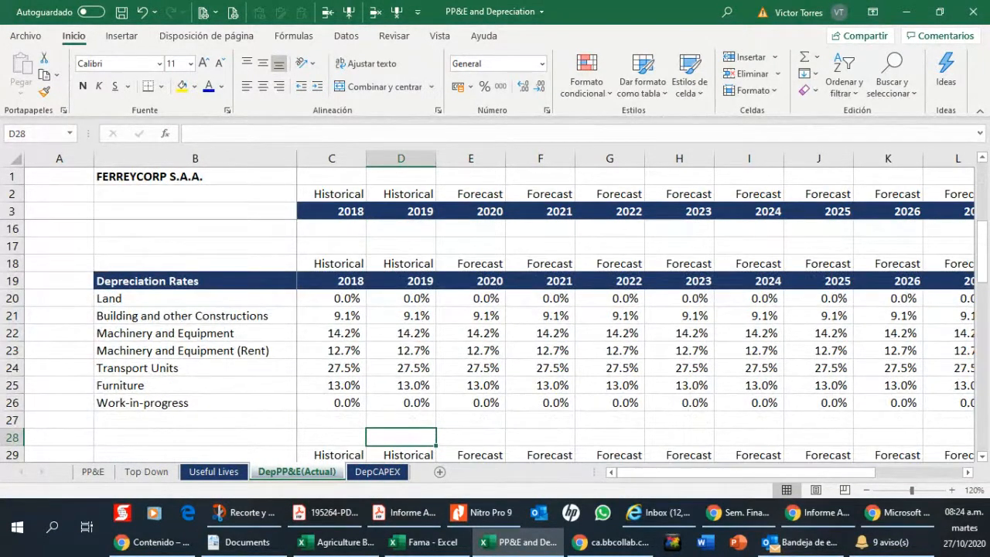
key("alt+Tab")
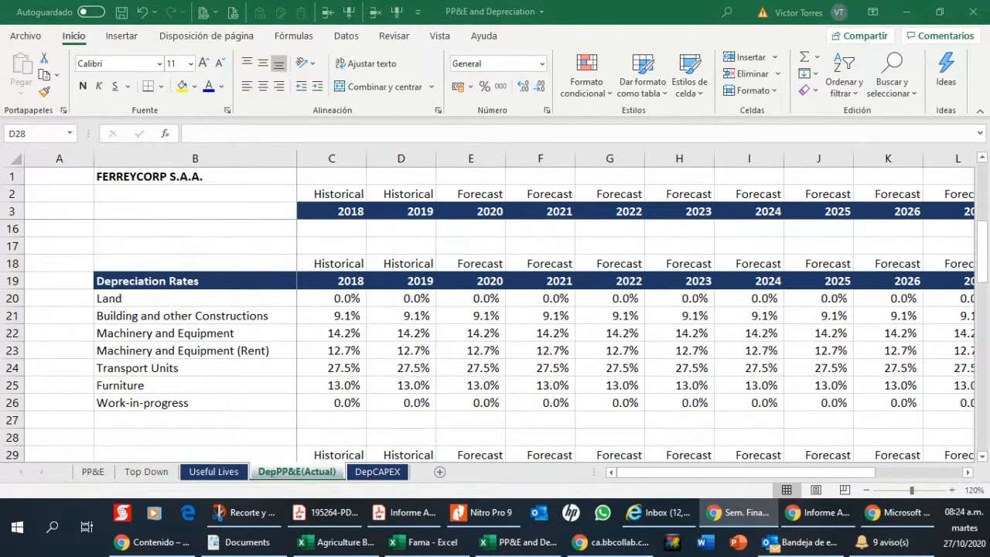
key("alt+Tab")
left_click(487, 313)
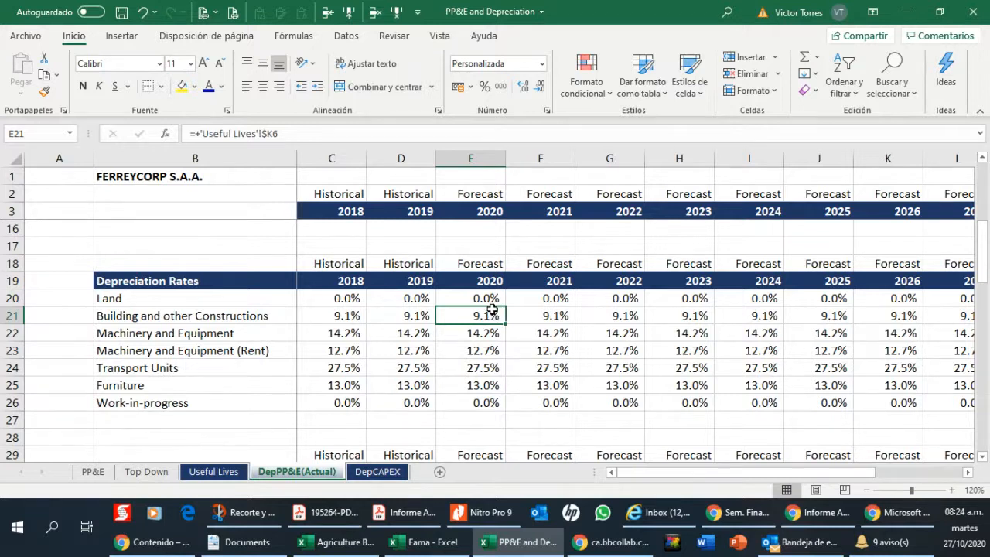
Check the 2020 rate formula for Machinery and Equipment (Rent) and compare the rates with the 2020 gross PP&E values and the Depreciation table.
scroll(509, 296, "down", 1)
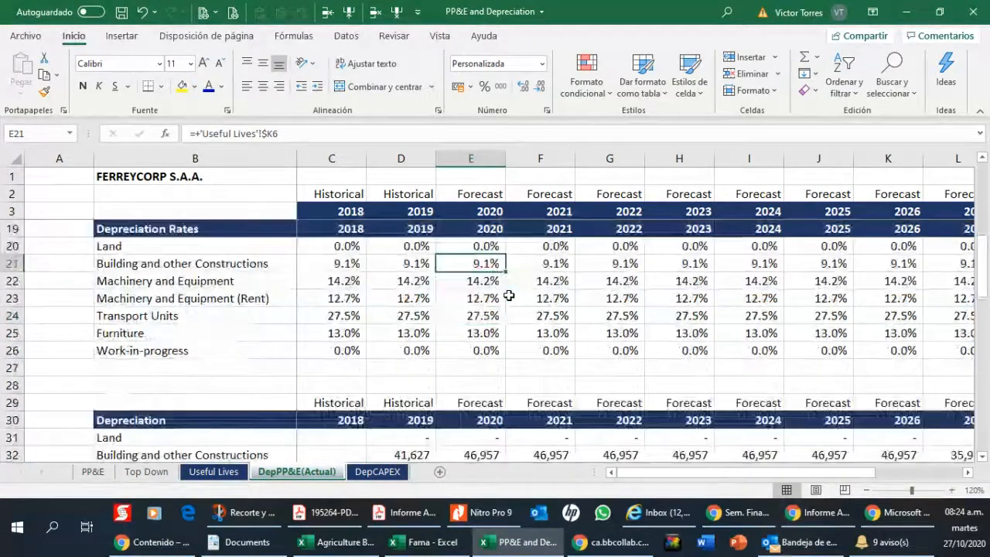
scroll(497, 296, "up", 3)
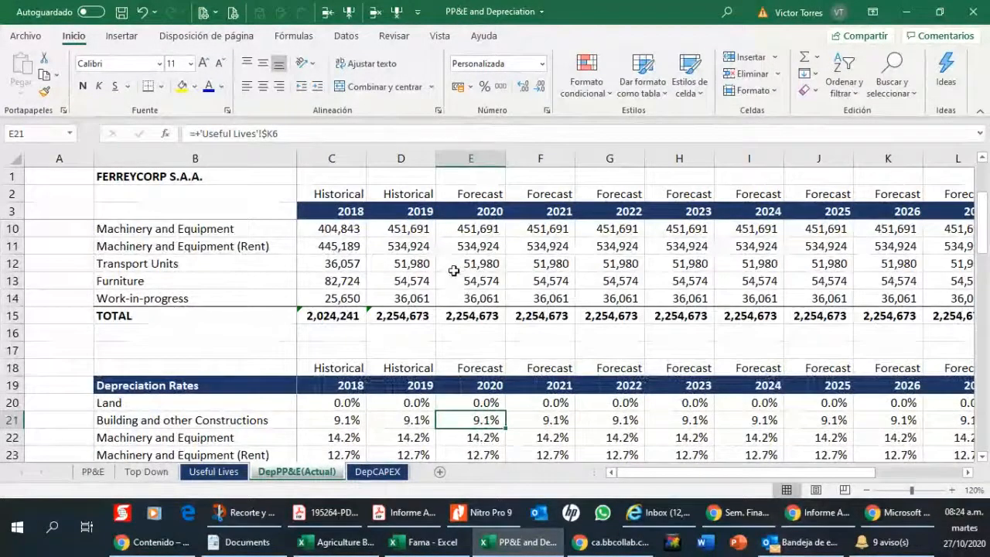
scroll(451, 302, "down", 3)
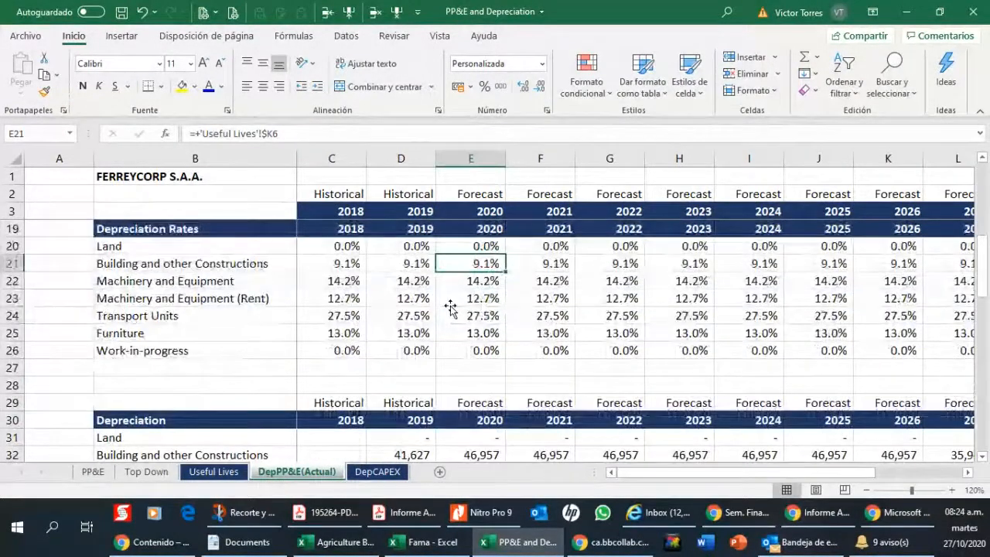
left_click(461, 302)
scroll(462, 311, "up", 3)
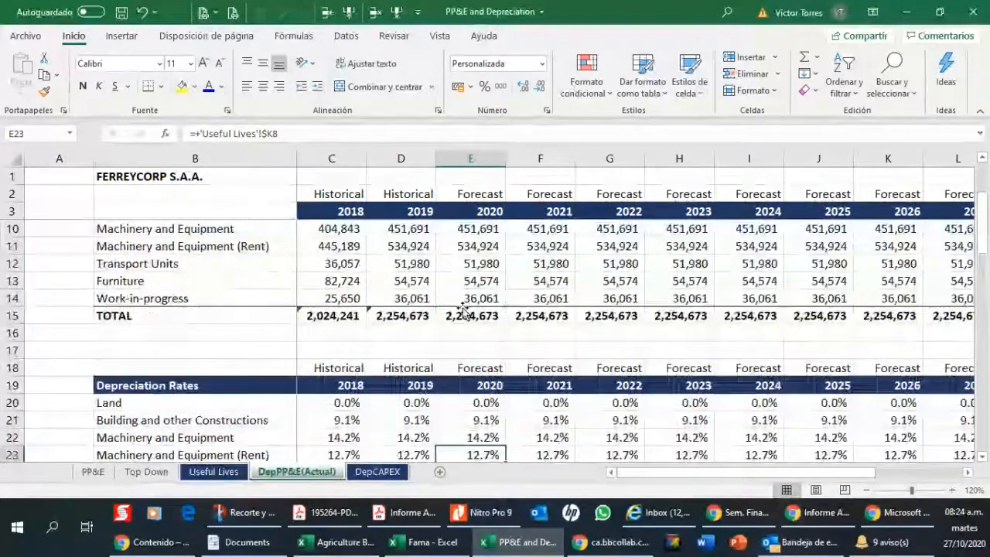
scroll(462, 309, "up", 2)
left_click_drag(464, 298, 478, 404)
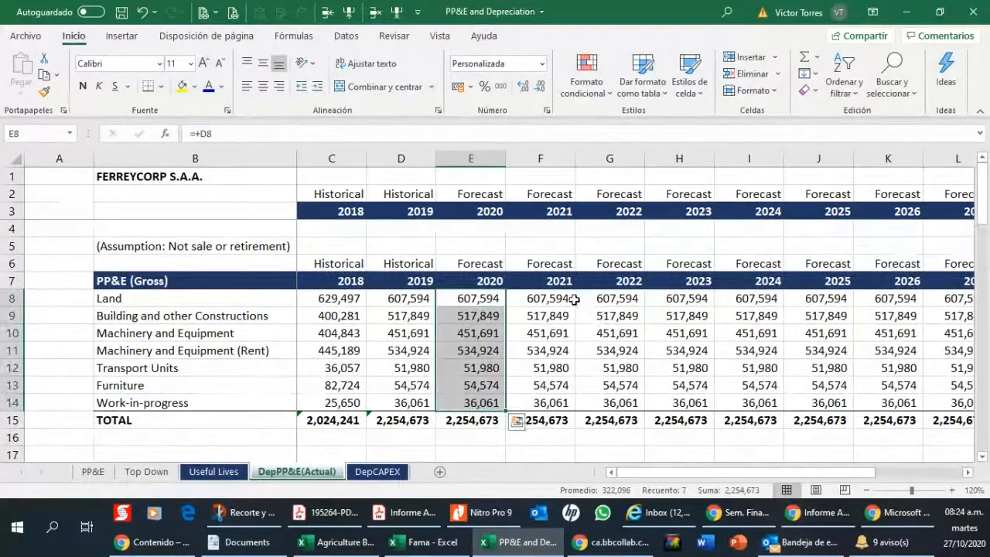
scroll(492, 314, "down", 5)
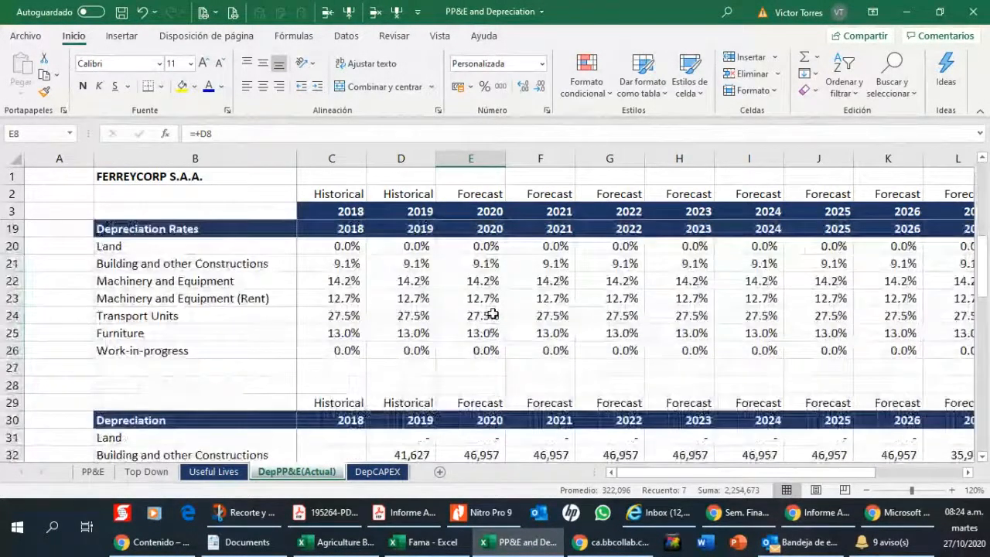
scroll(493, 314, "down", 3)
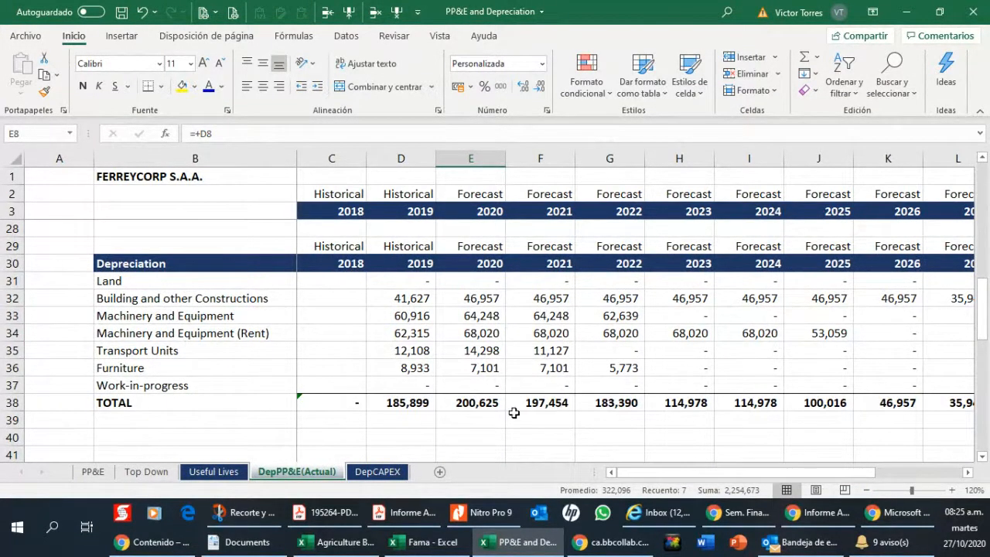
Go over the 2020 gross PP&E values from Land to Work-in-progress that serve as the depreciation base.
scroll(490, 307, "up", 4)
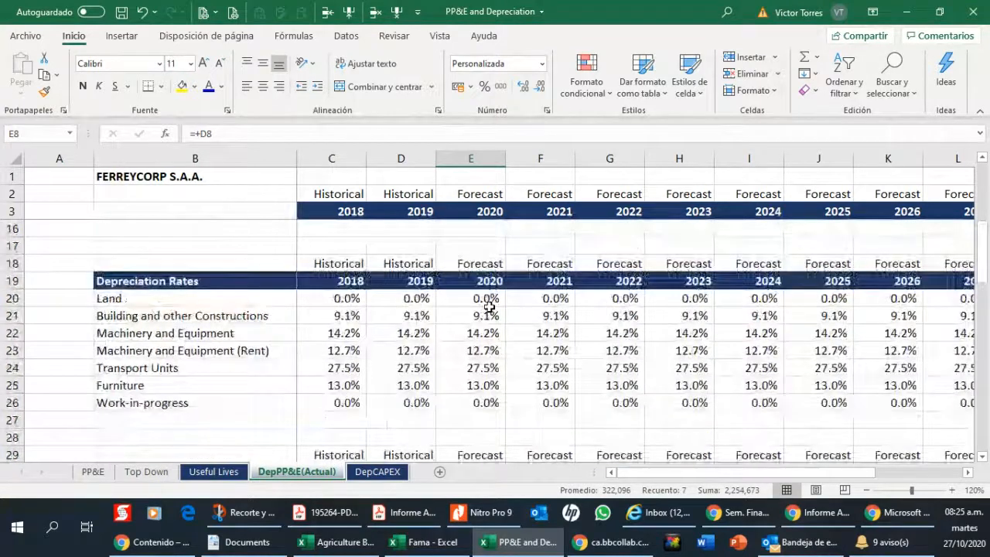
scroll(489, 307, "down", 3)
scroll(490, 307, "up", 3)
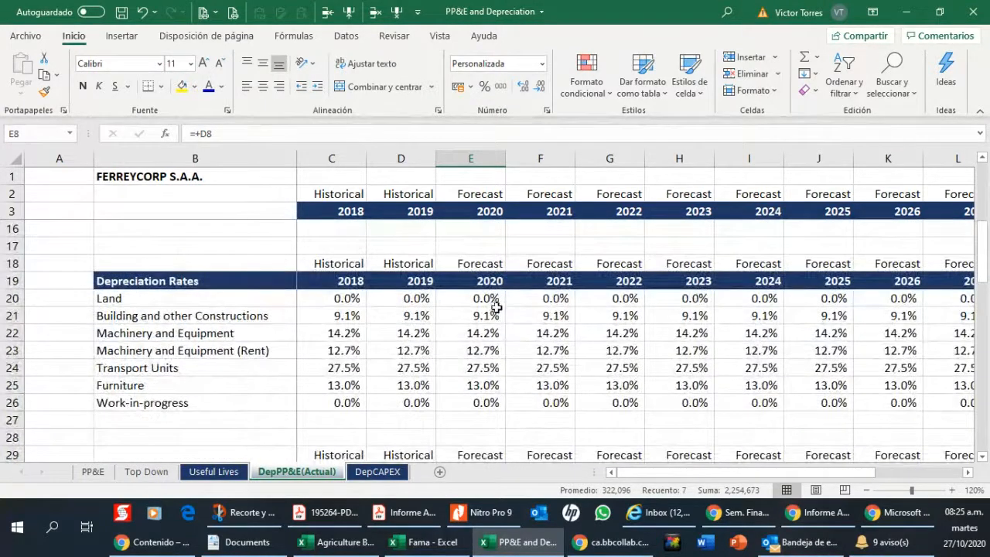
scroll(494, 308, "up", 3)
left_click_drag(480, 246, 473, 347)
left_click(464, 379)
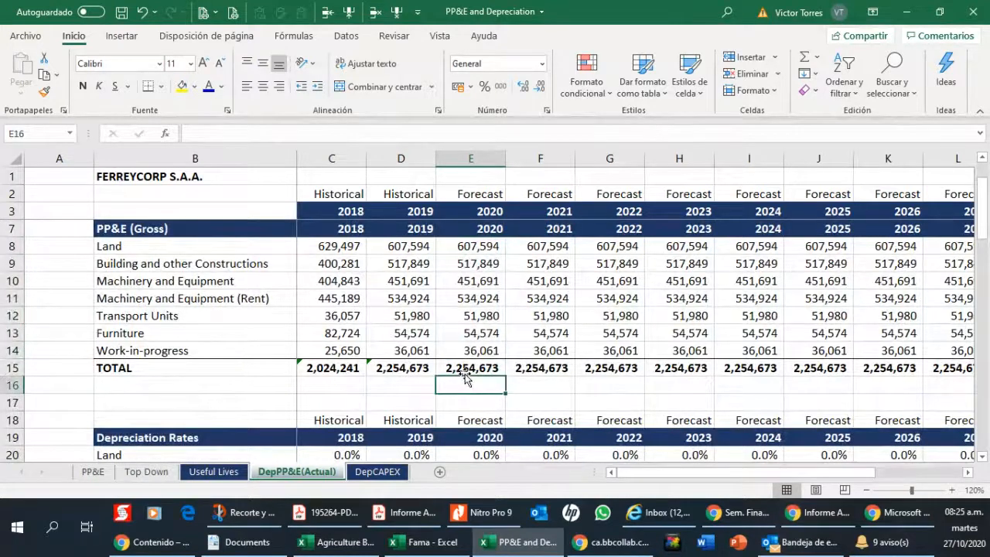
Examine the 2020 depreciation rates and trace the 2019 Machinery and Equipment rate to its source on the Useful Lives sheet.
scroll(480, 340, "down", 3)
left_click_drag(483, 300, 483, 390)
left_click(403, 332)
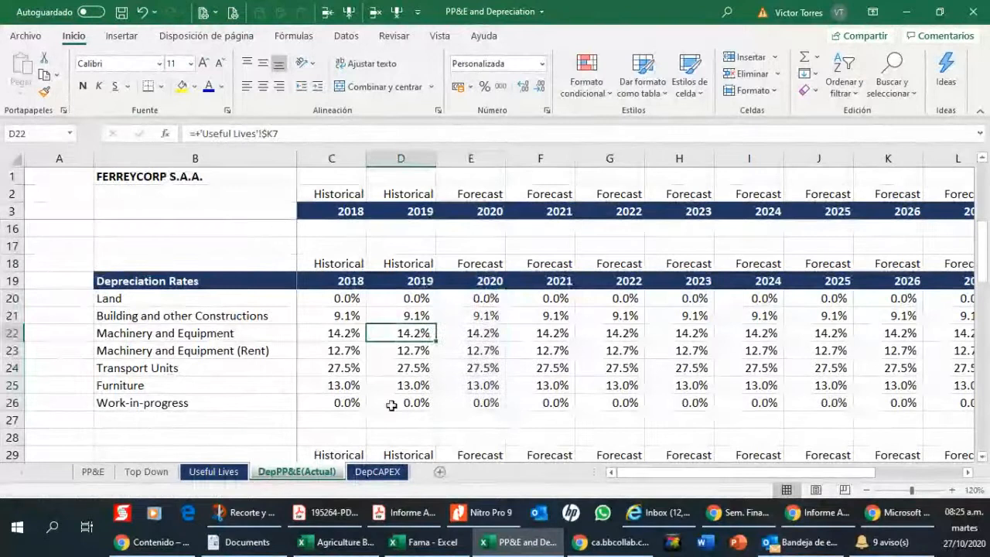
left_click(241, 477)
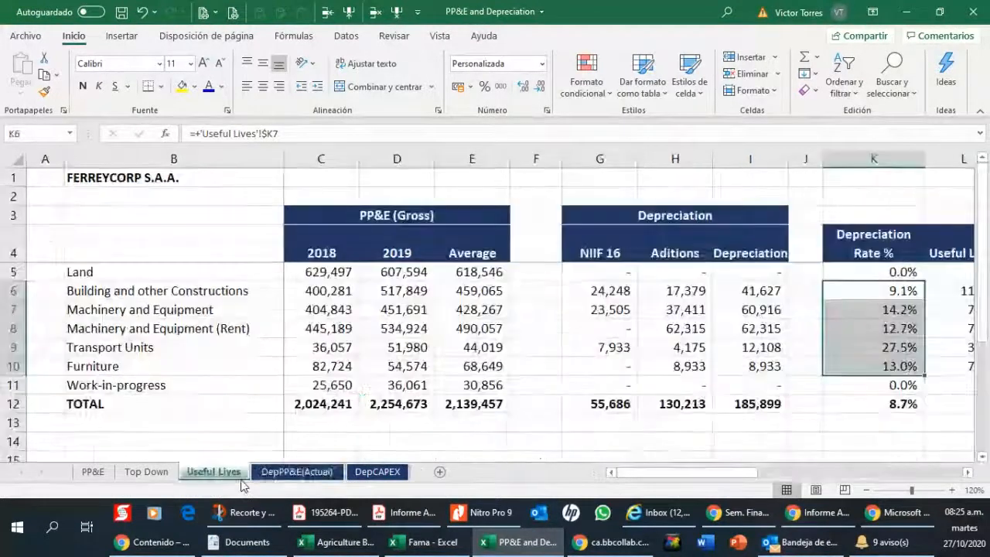
left_click(297, 471)
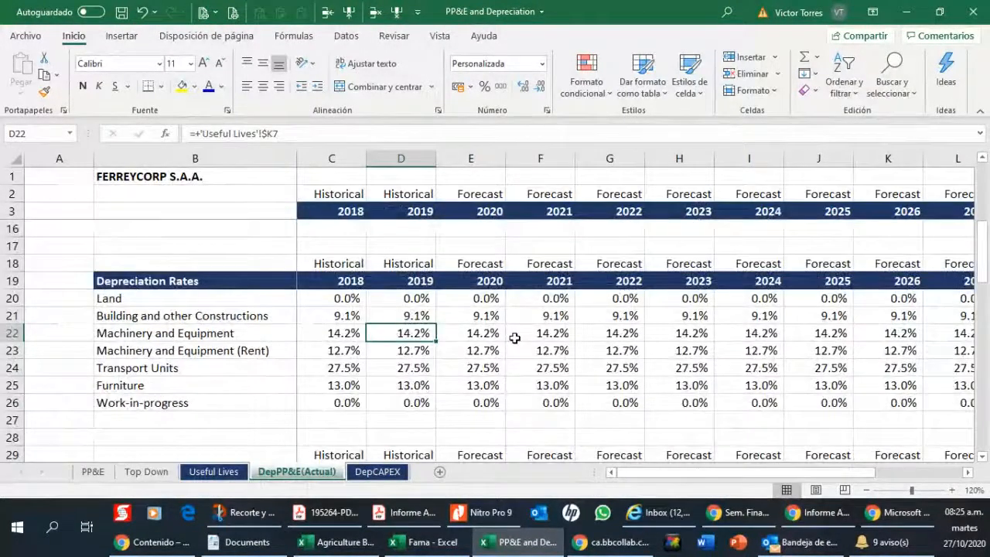
Review the 2020 depreciation by asset class and check the total depreciation formulas for 2020 through 2023.
scroll(514, 338, "down", 1)
scroll(514, 338, "down", 2)
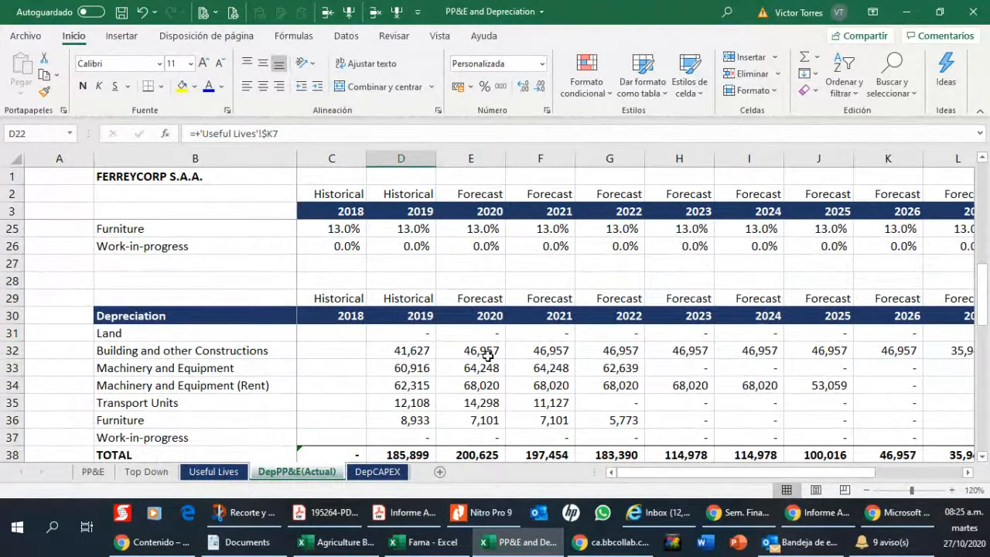
scroll(525, 423, "down", 1)
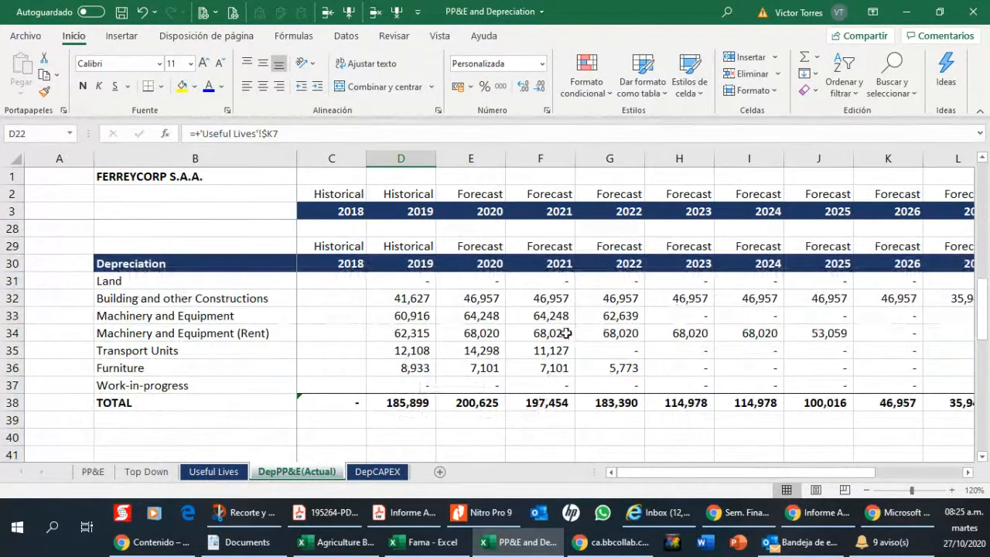
left_click_drag(490, 299, 490, 368)
left_click(490, 401)
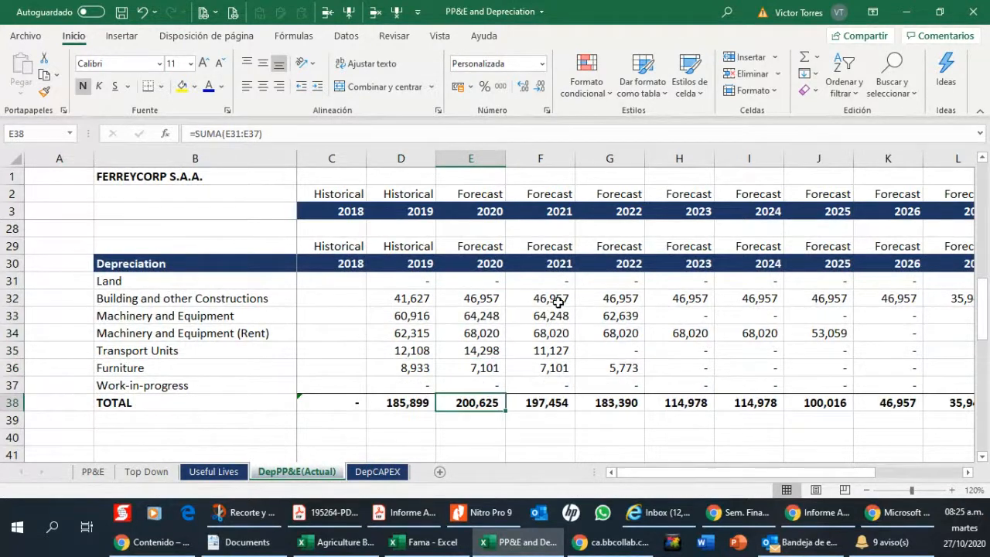
left_click(547, 400)
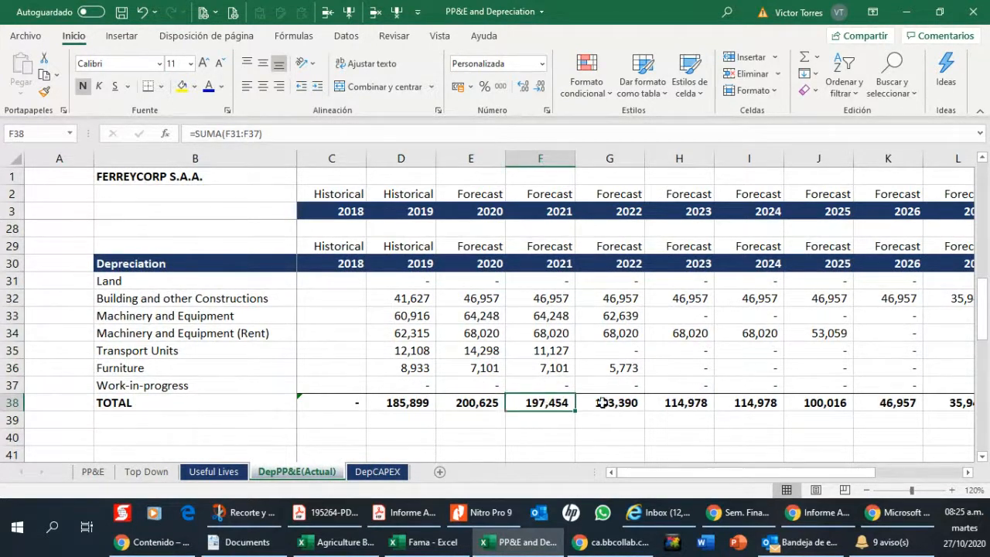
left_click(602, 403)
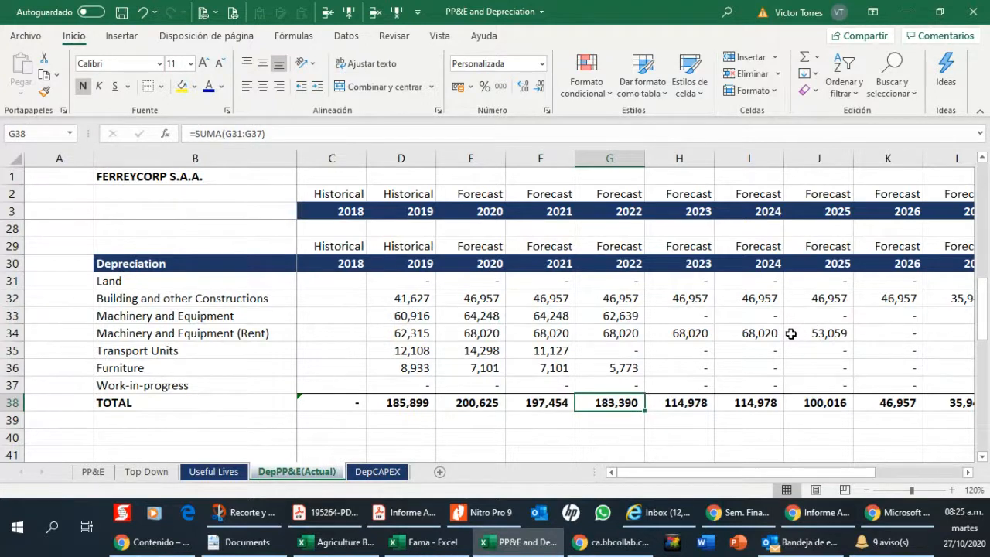
left_click(695, 399)
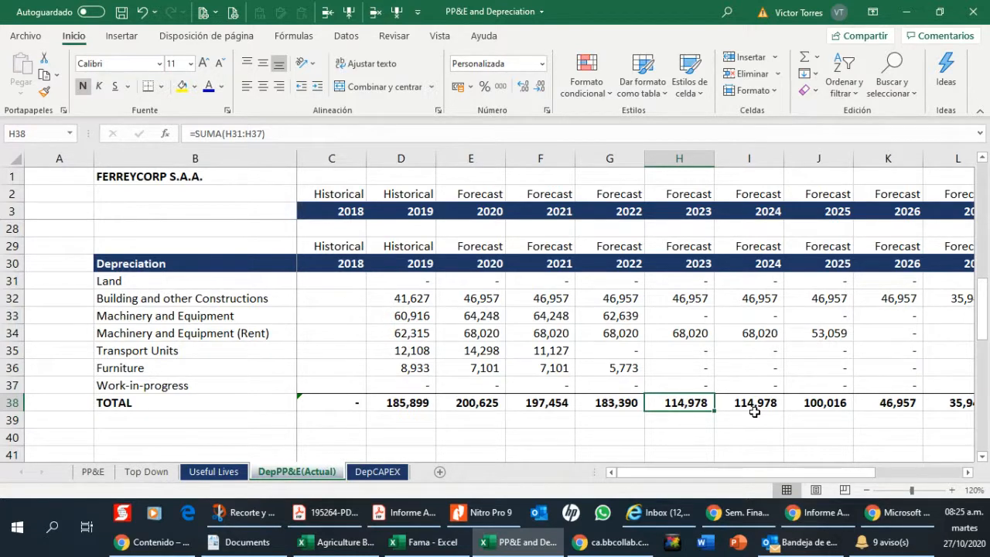
Highlight the 2019 gross PP&E values from Land to Work-in-progress and check Land's 2020 carry-forward formula.
scroll(450, 266, "up", 8)
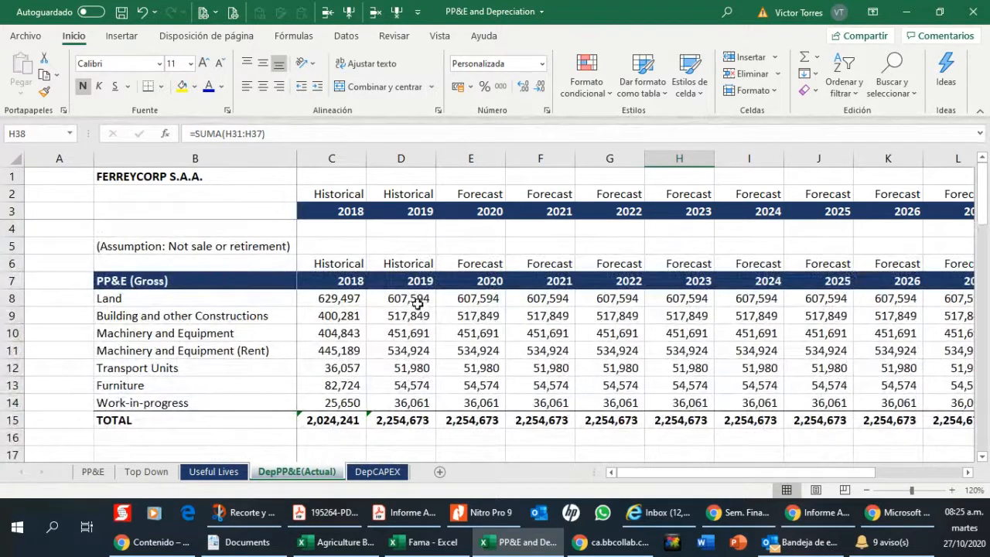
left_click_drag(420, 298, 399, 393)
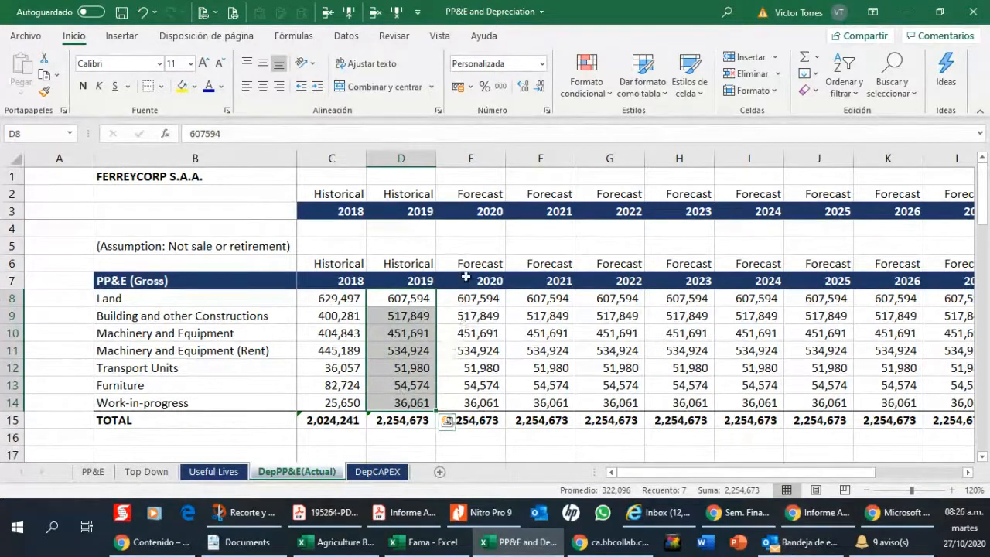
left_click(472, 302)
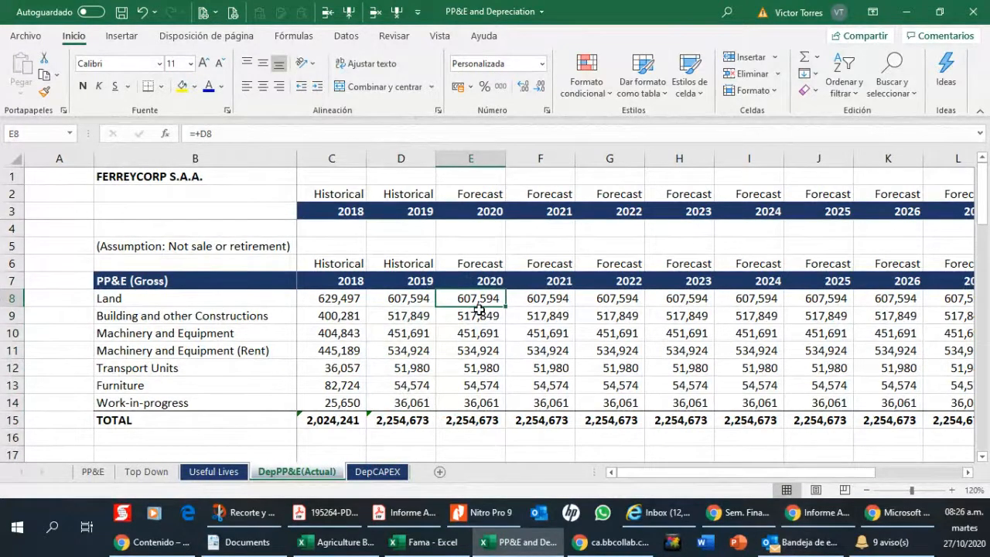
Inspect the depreciation formulas of Machinery and Equipment (Rent) for 2020 and 2021 and of Transport Units for 2021.
scroll(480, 310, "down", 5)
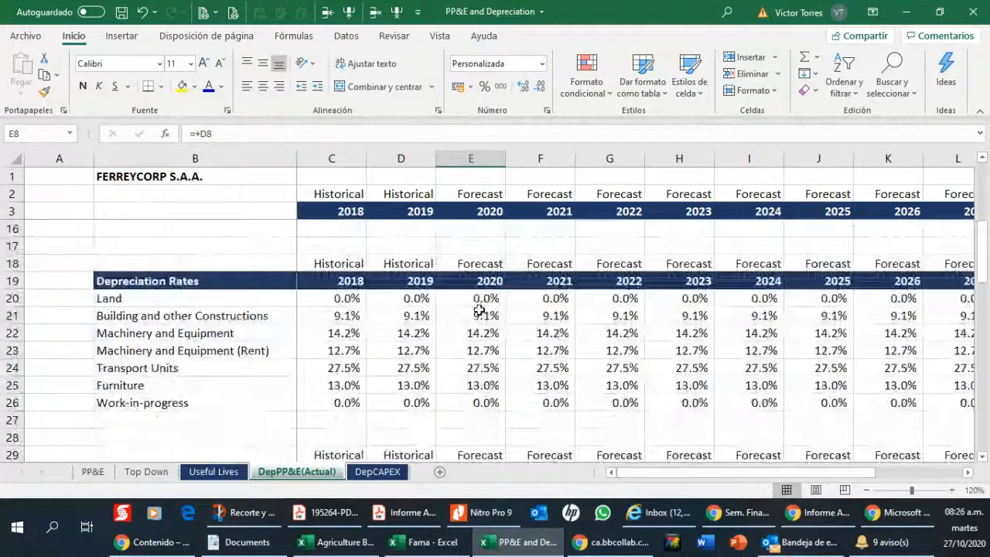
scroll(479, 309, "down", 3)
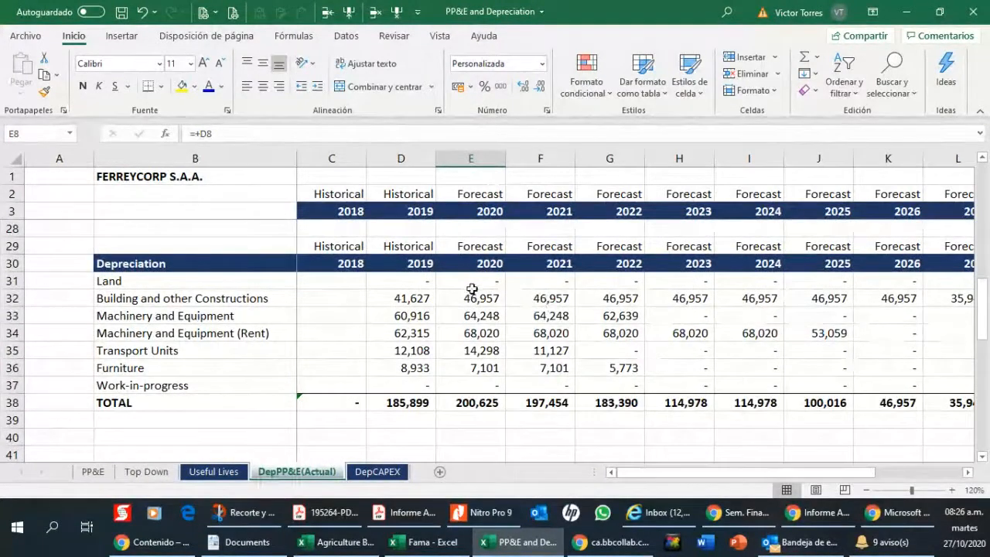
left_click(483, 329)
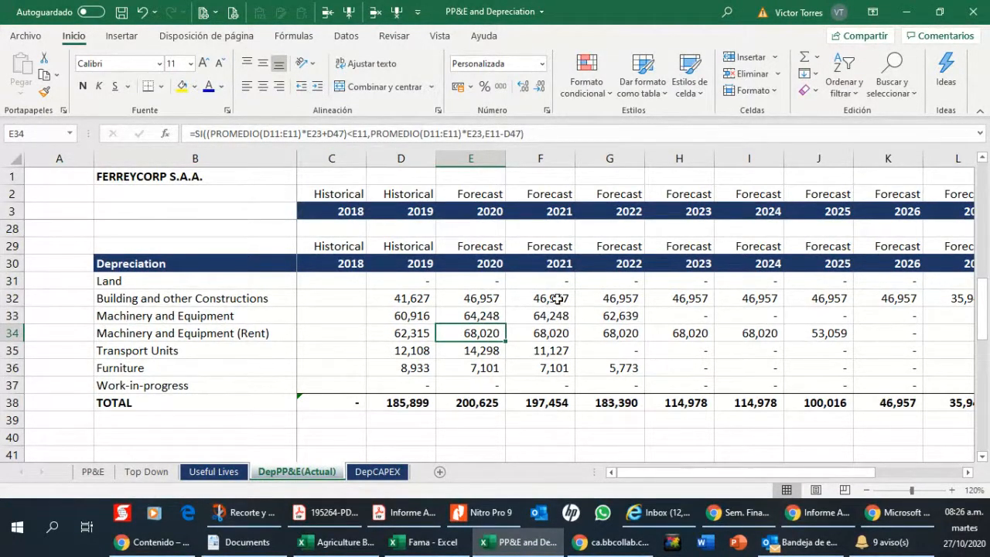
left_click(533, 335)
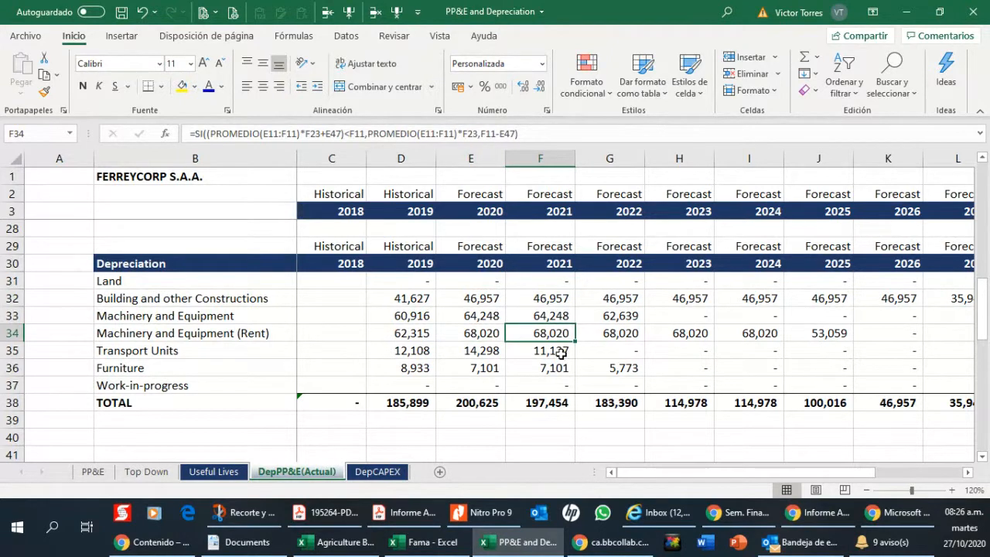
left_click(562, 353)
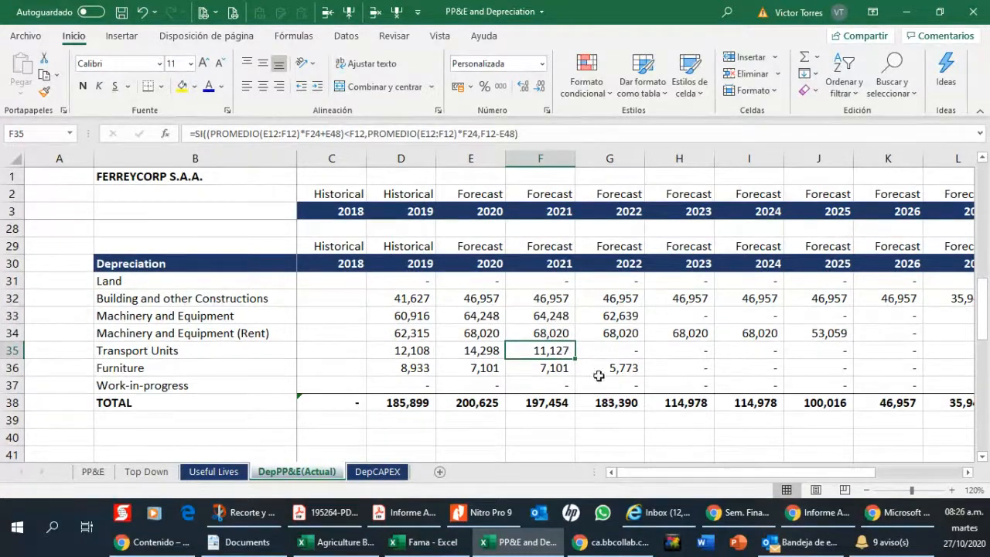
Reduce the 2021 Transport Units depreciation formula to =PROMEDIO(E12:F12)*F24 by removing the SI condition and its false-value argument.
left_click(474, 134)
left_click_drag(480, 134, 604, 126)
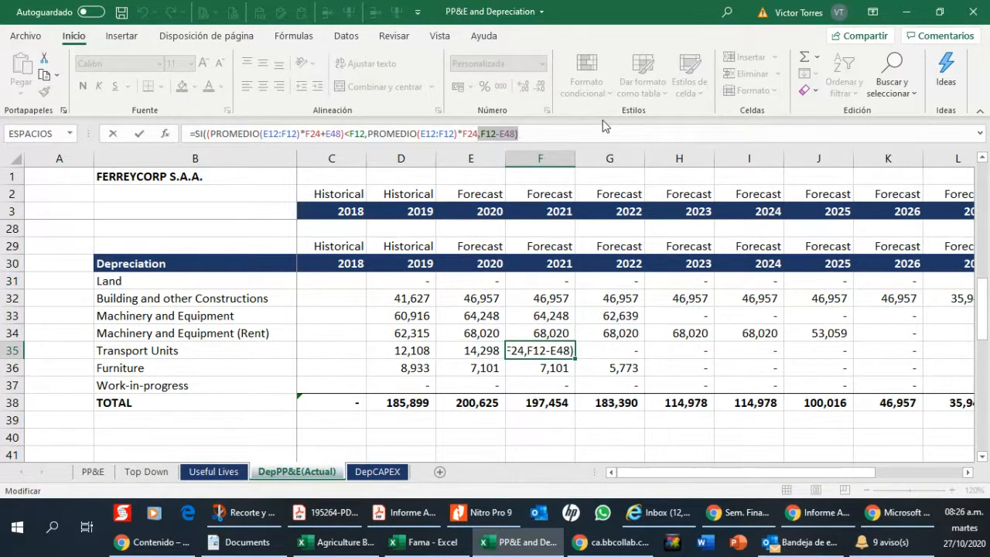
key("BackSpace")
key("BackSpace")
key("Left")
key("Left")
key("Left")
key("Left")
key("Left")
key("Left")
key("Left")
key("Left")
key("Left")
key("Left")
key("Left")
key("Left")
key("Left")
key("Left")
key("Left")
key("Left")
key("Left")
key("Left")
key("Left")
key("Left")
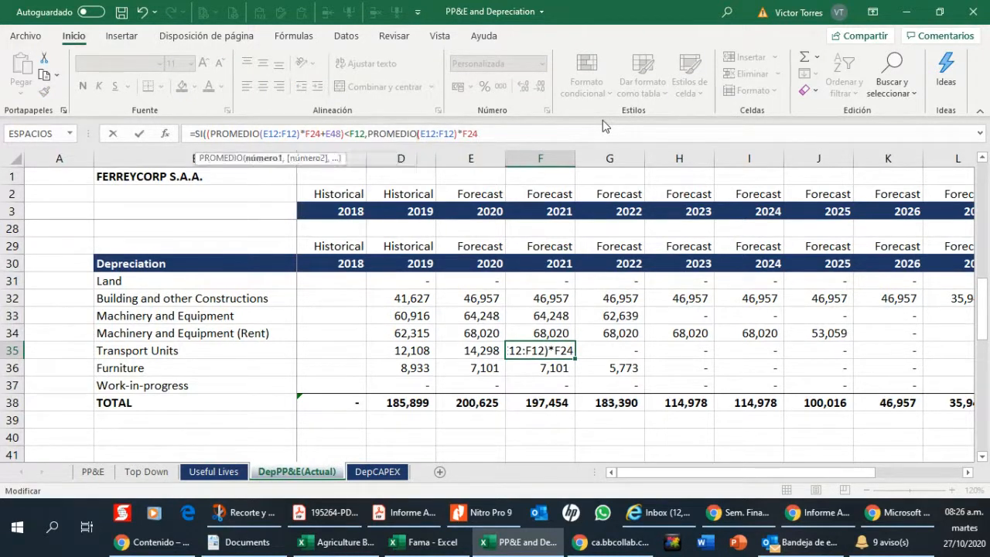
key("shift+Left")
key("shift+Left")
key("shift+Left")
key("shift+Left")
key("shift+Left")
key("shift+Left")
key("shift+Left")
key("shift+Left")
key("shift+Left")
key("shift+Left")
key("shift+Left")
key("shift+Left")
key("shift+Left")
key("shift+Left")
key("shift+Left")
key("shift+Left")
key("shift+Left")
key("shift+Left")
key("shift+Left")
key("shift+Left")
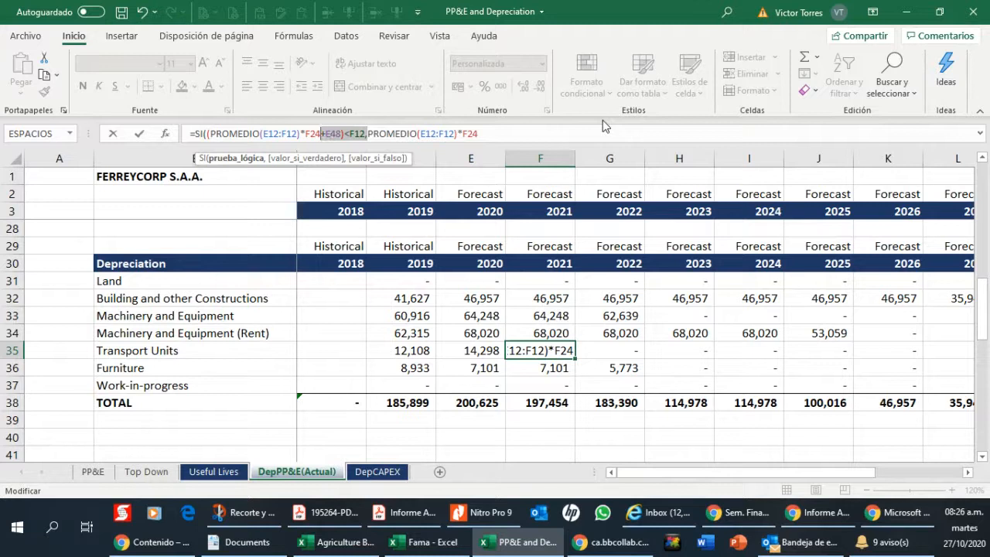
key("shift+Left")
key("shift+Left")
key("shift+Left")
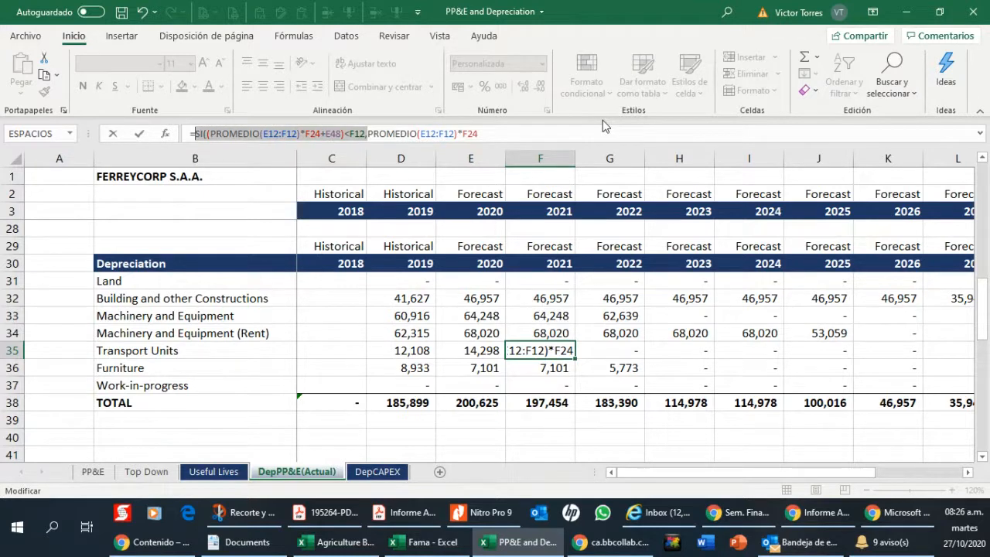
key("BackSpace")
key("Return")
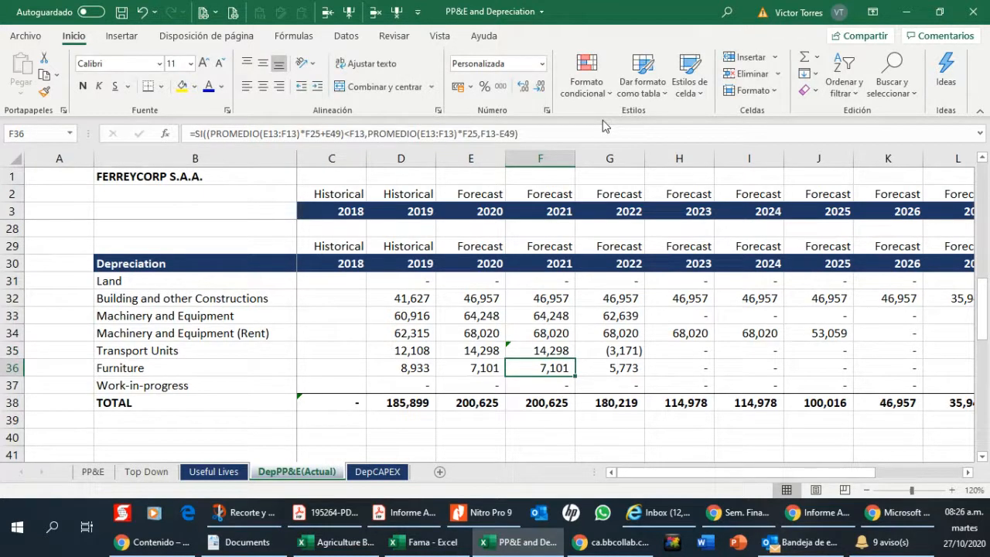
Clear the Transport Units depreciation formulas for 2022 through 2028.
key("Up")
key("Right")
key("Delete")
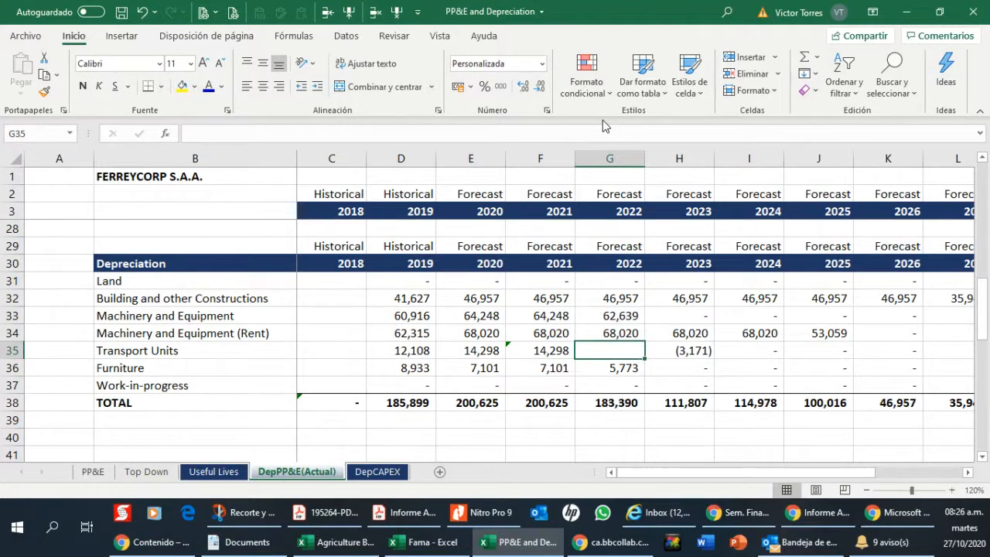
key("Right")
key("shift+Right")
key("shift+Right")
key("shift+Right")
key("shift+Right")
key("shift+Right")
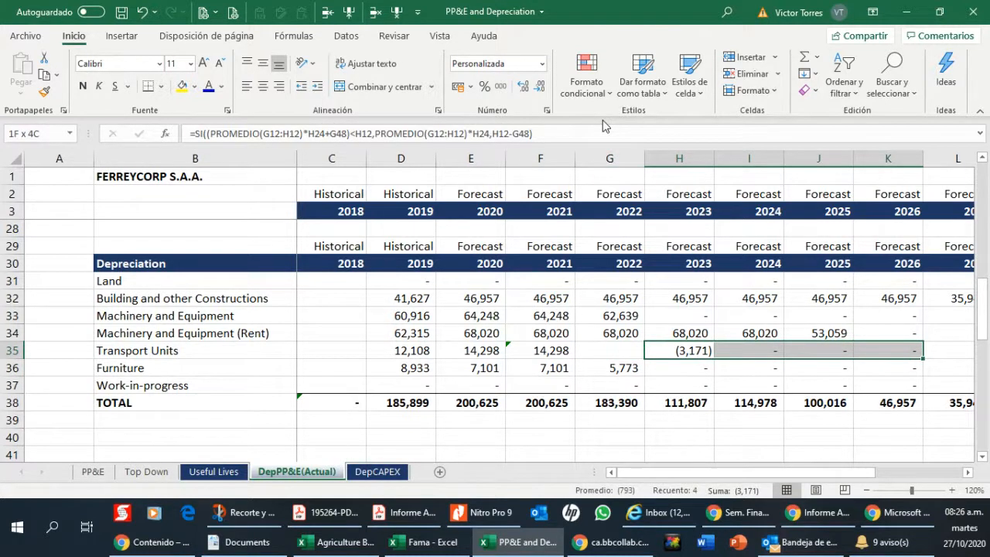
key("Delete")
Highlight the 2021 Transport Units depreciation cell in yellow.
key("Left")
key("Left")
key("Left")
key("Left")
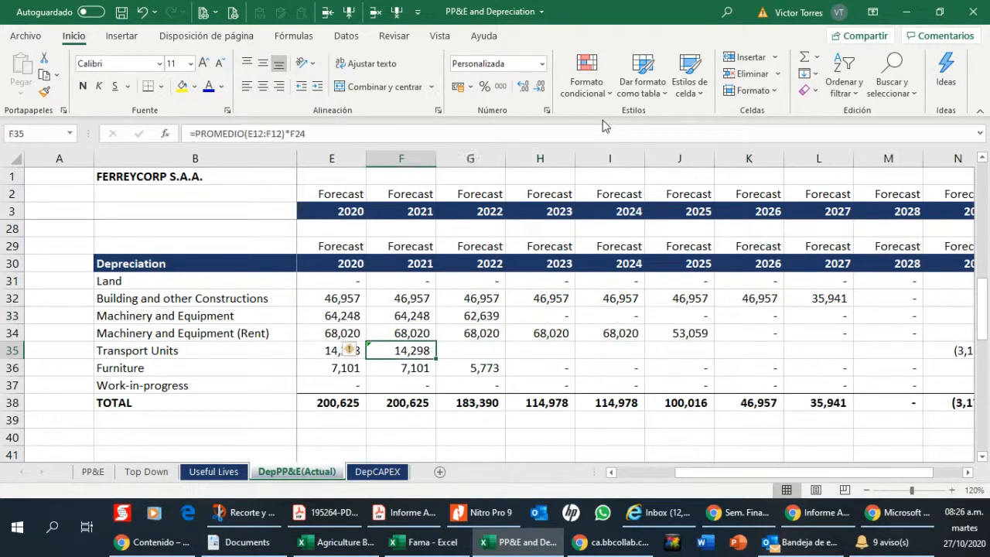
key("Right")
key("Right")
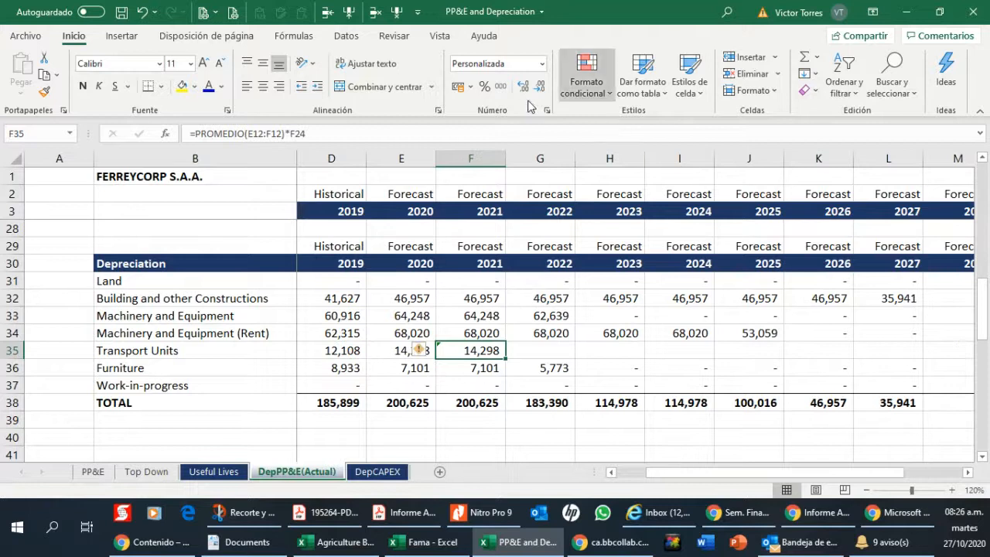
left_click(181, 86)
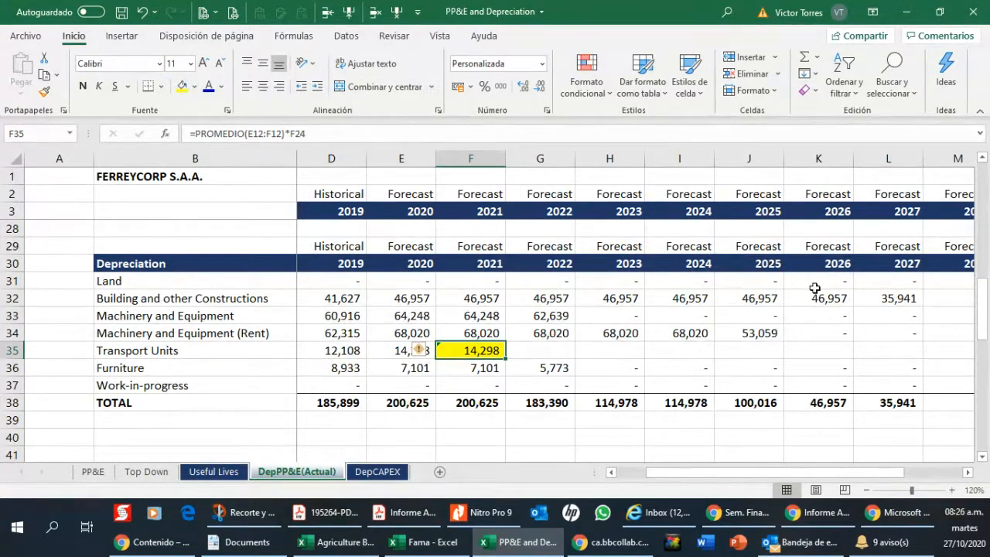
Trace the cells referenced by the 2021 Transport Units depreciation formula in the gross PP&E and depreciation rate tables.
key("F2")
scroll(652, 335, "up", 3)
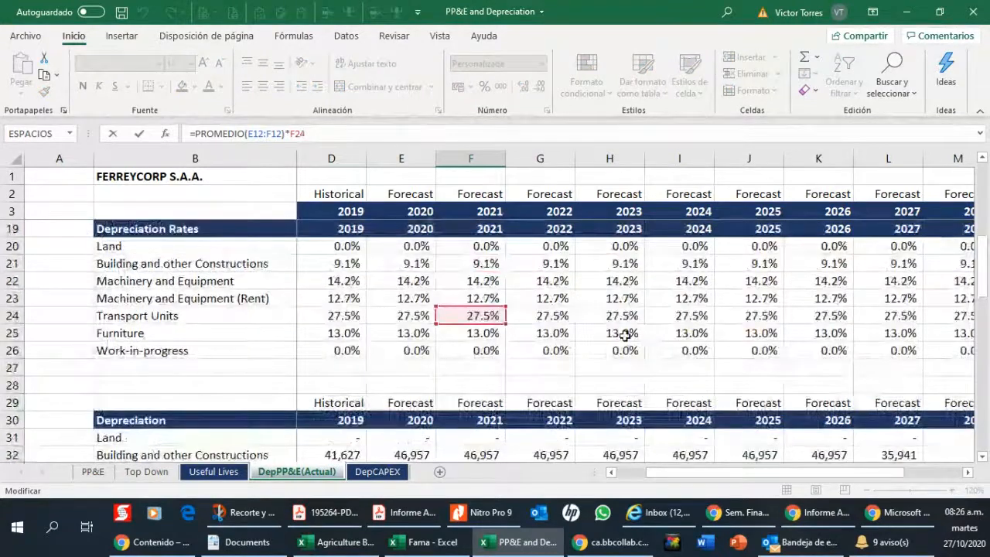
scroll(625, 335, "up", 3)
scroll(347, 263, "up", 2)
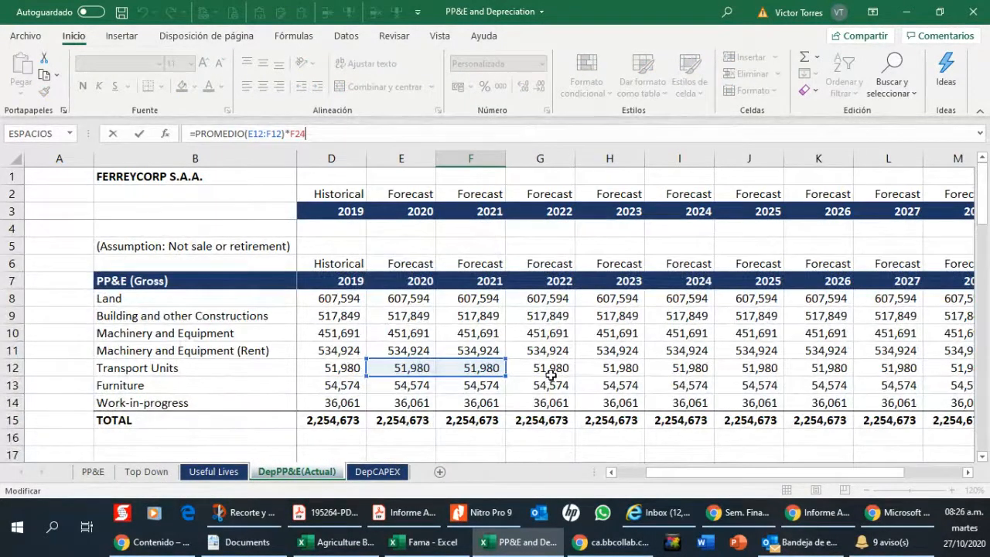
scroll(545, 367, "down", 3)
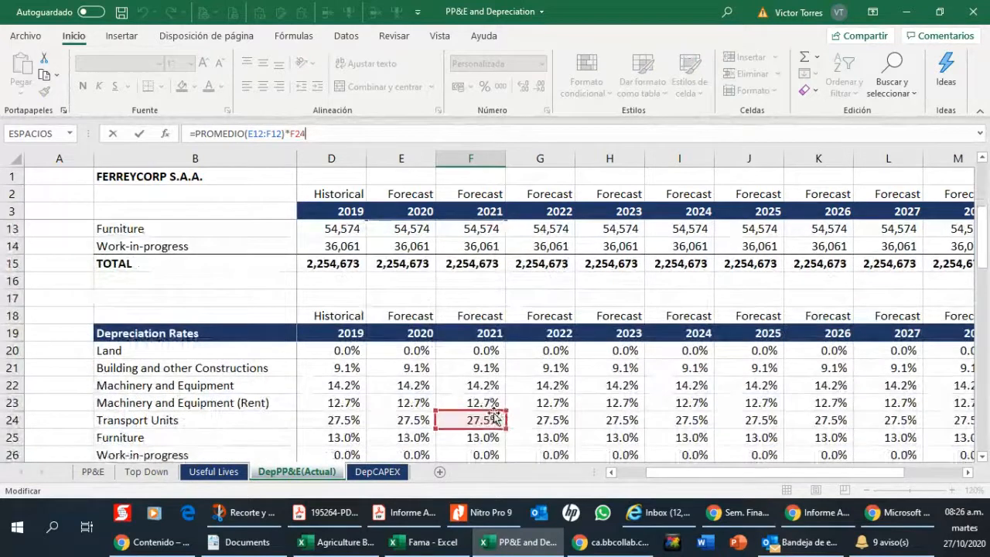
scroll(495, 414, "down", 4)
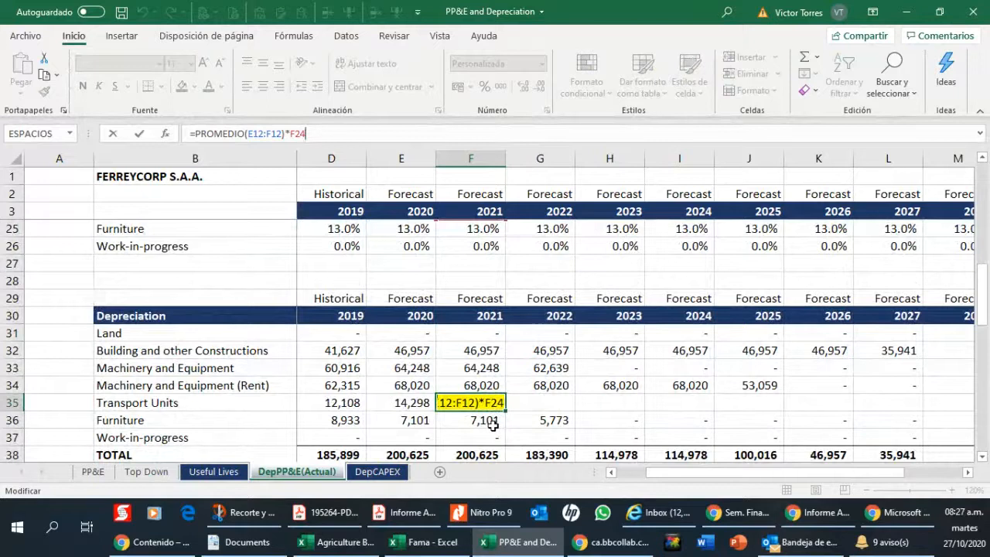
key("ctrl+Return")
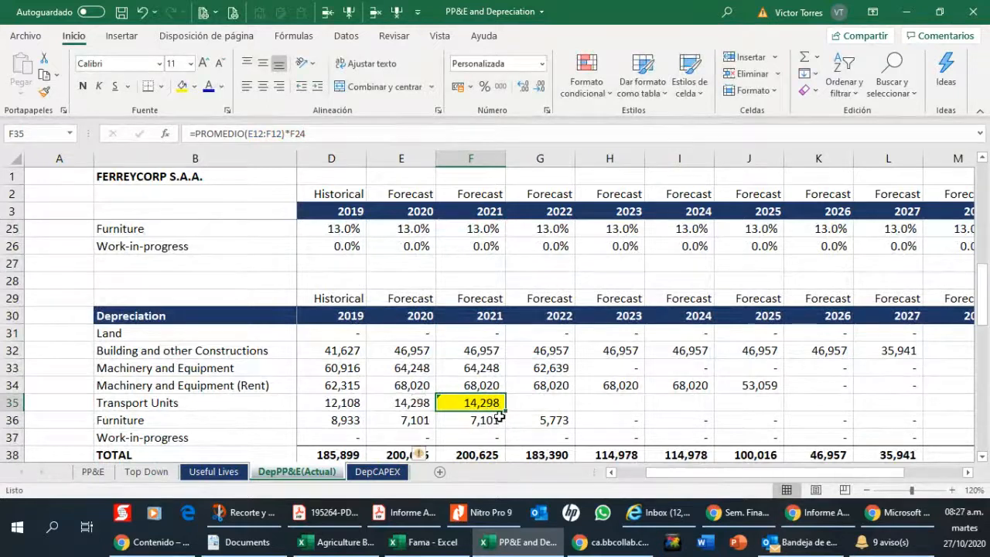
Check the 2020 and 2021 gross PP&E values of Transport Units and the 2021 depreciation rate behind the highlighted depreciation.
scroll(502, 418, "up", 7)
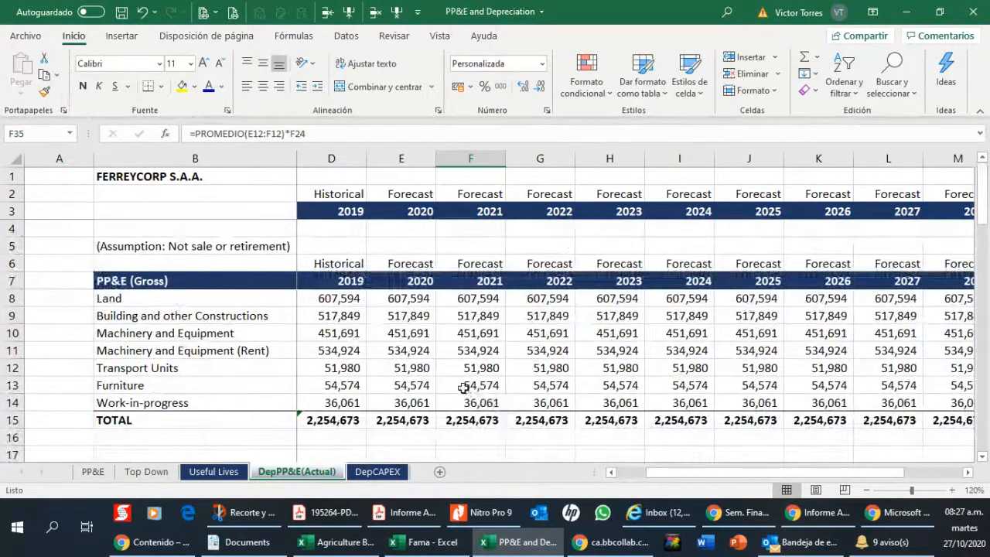
left_click_drag(417, 370, 455, 369)
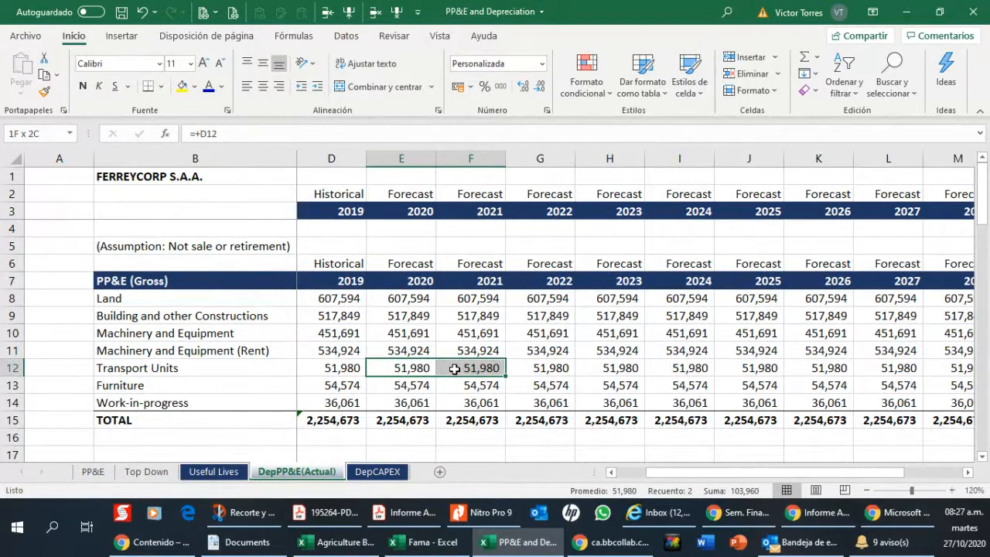
left_click_drag(454, 369, 454, 369)
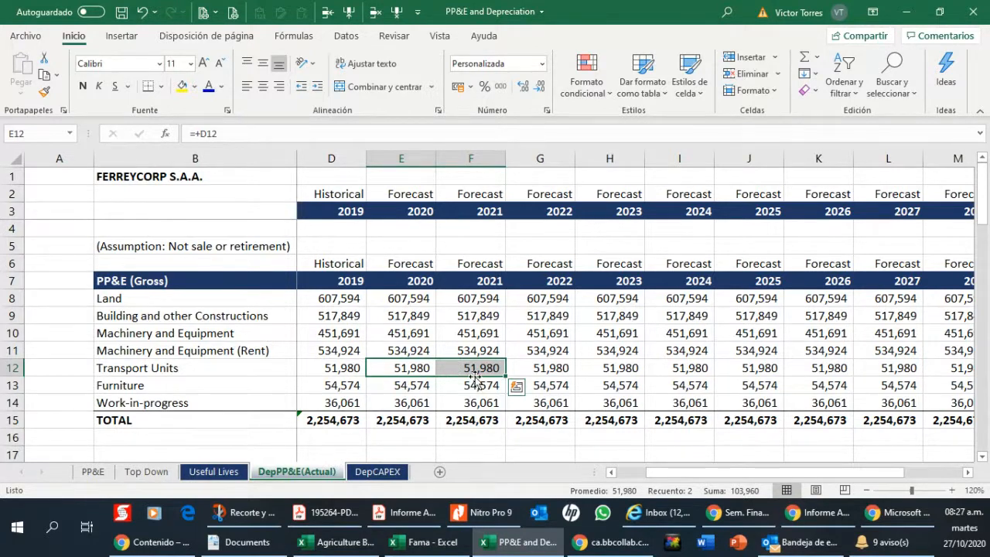
scroll(481, 369, "down", 2)
scroll(481, 369, "down", 2)
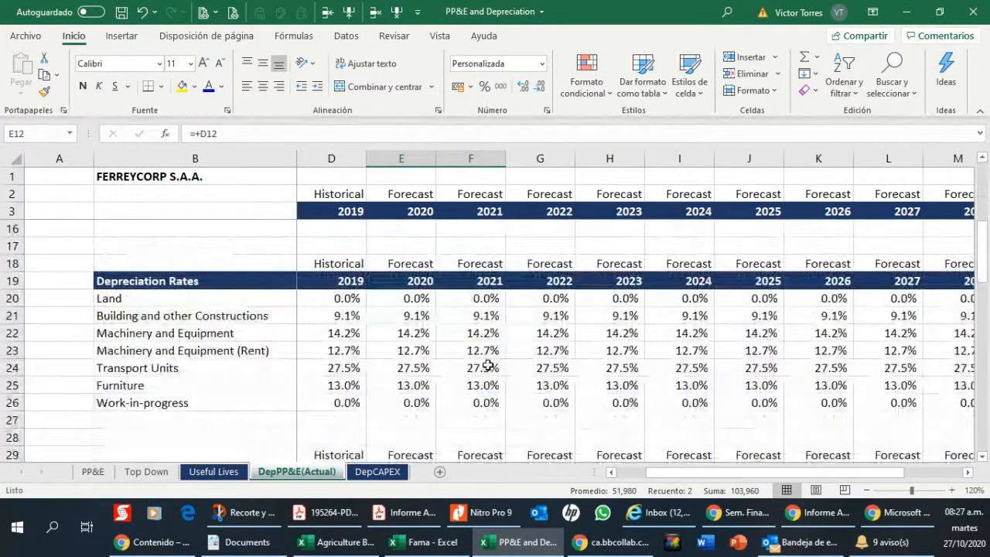
left_click(479, 368)
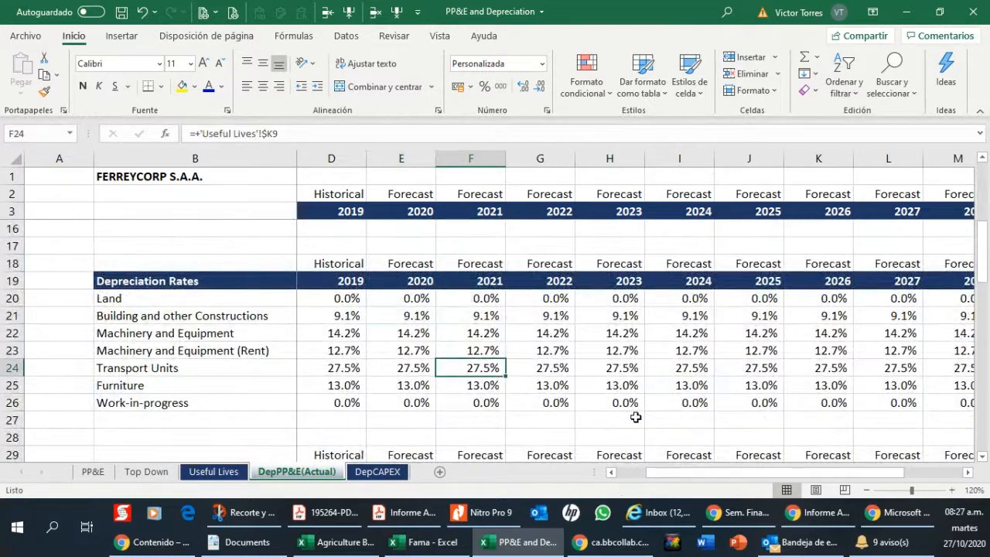
scroll(530, 400, "down", 2)
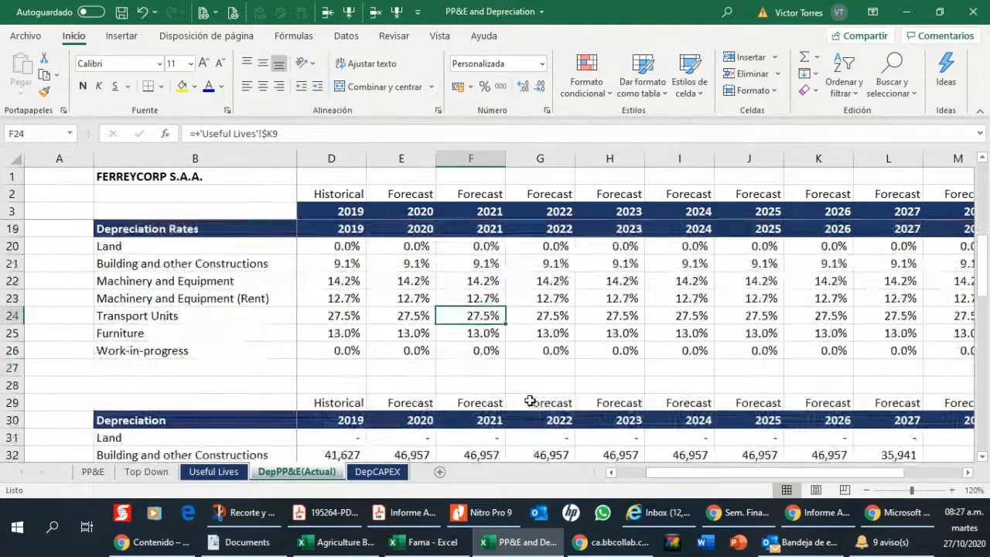
left_click(484, 453)
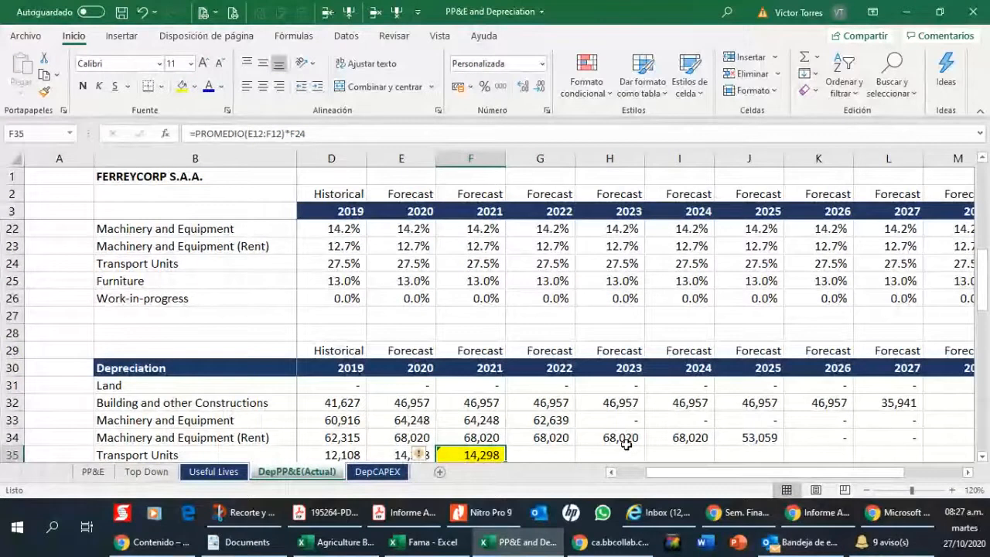
Highlight the 2021 accumulated depreciation of Transport Units in yellow.
key("Down")
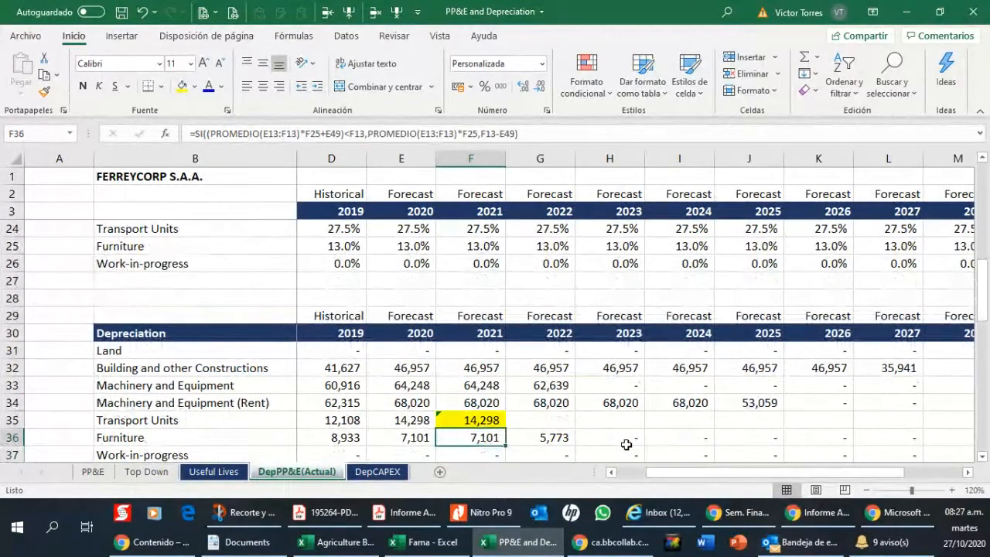
key("Up")
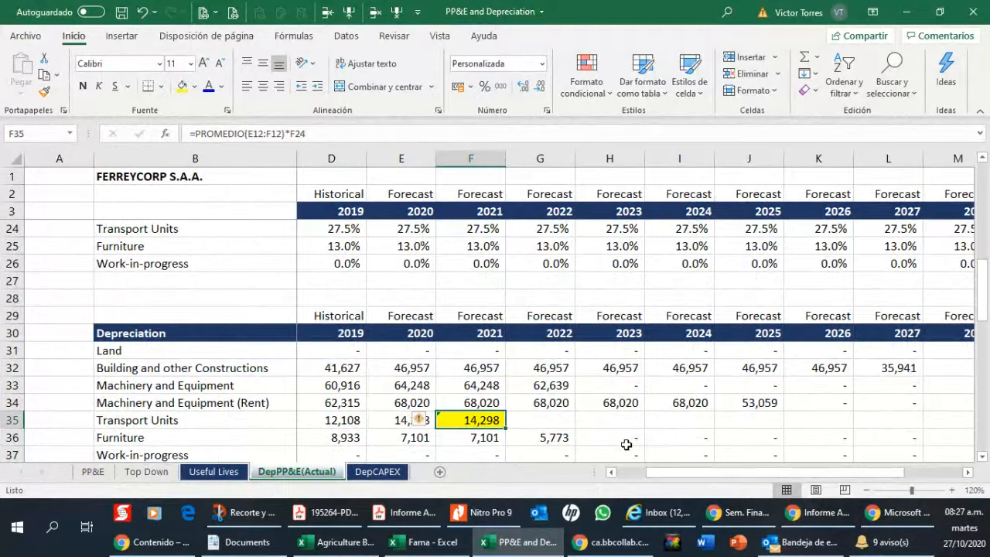
key("Down")
key("Down")
key("Down")
key("Down")
key("Down")
key("Down")
key("Down")
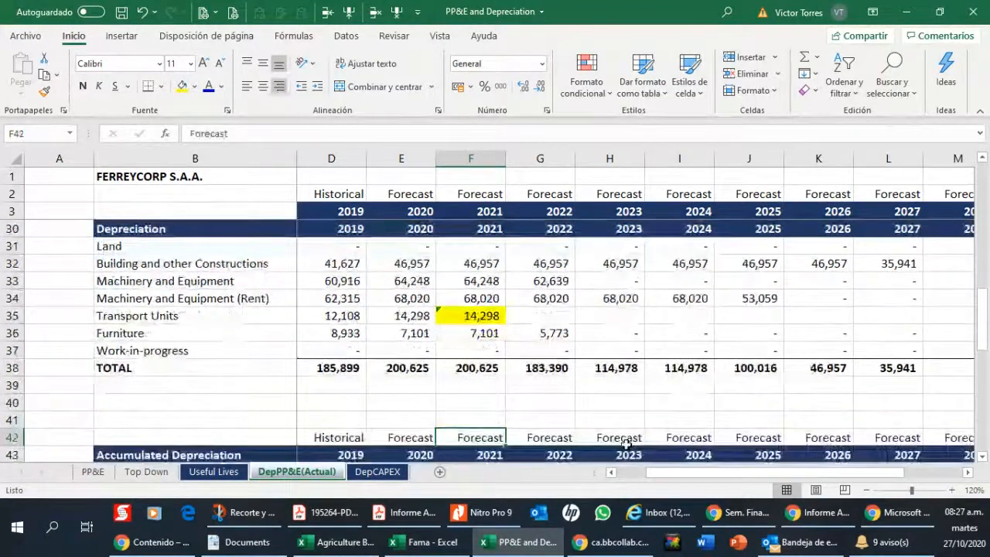
key("Down")
key("Down")
key("Down")
key("Down")
key("Down")
key("Down")
key("Down")
key("Down")
key("Up")
key("Up")
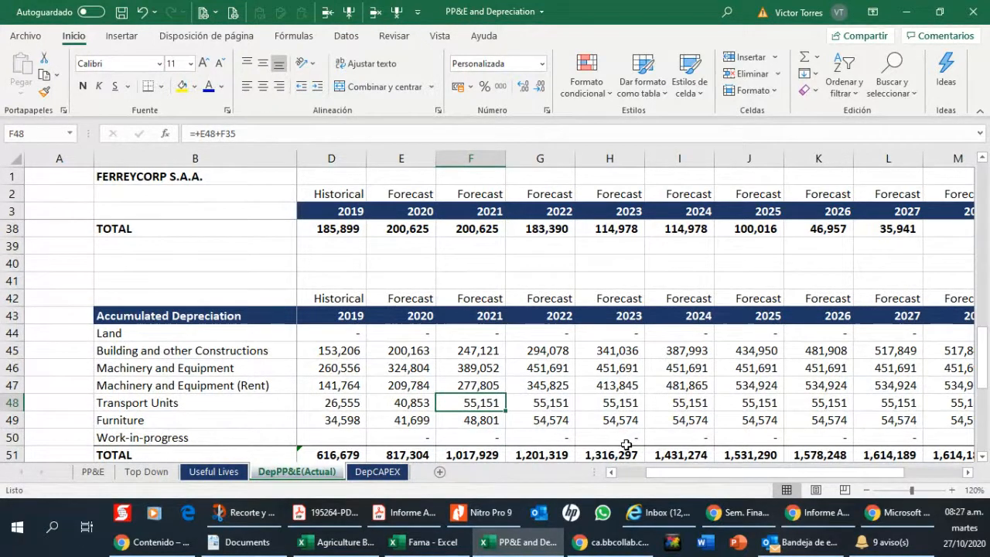
left_click(181, 85)
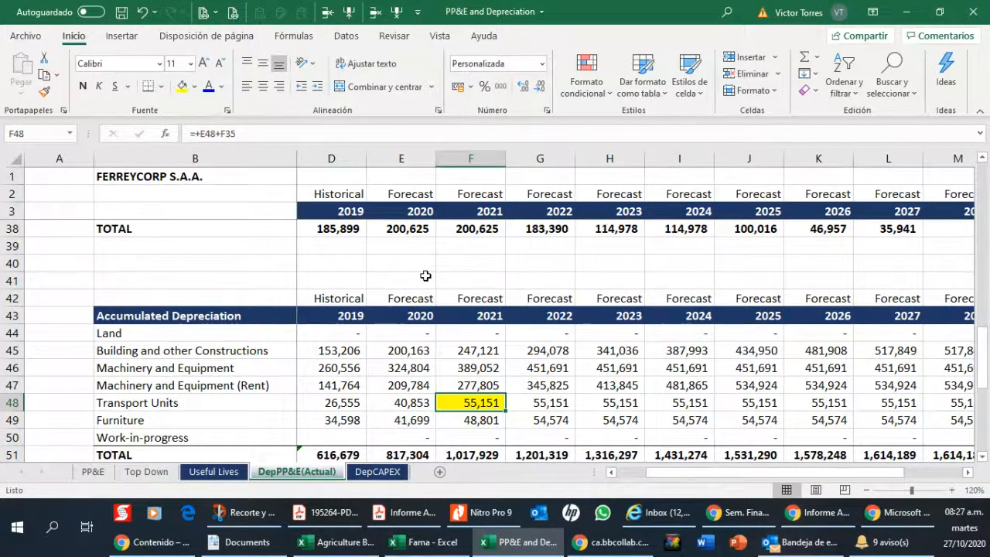
Review the highlighted 2021 depreciation and the 2019 accumulated depreciation entries from Building and other Constructions to Work-in-progress.
scroll(425, 276, "up", 3)
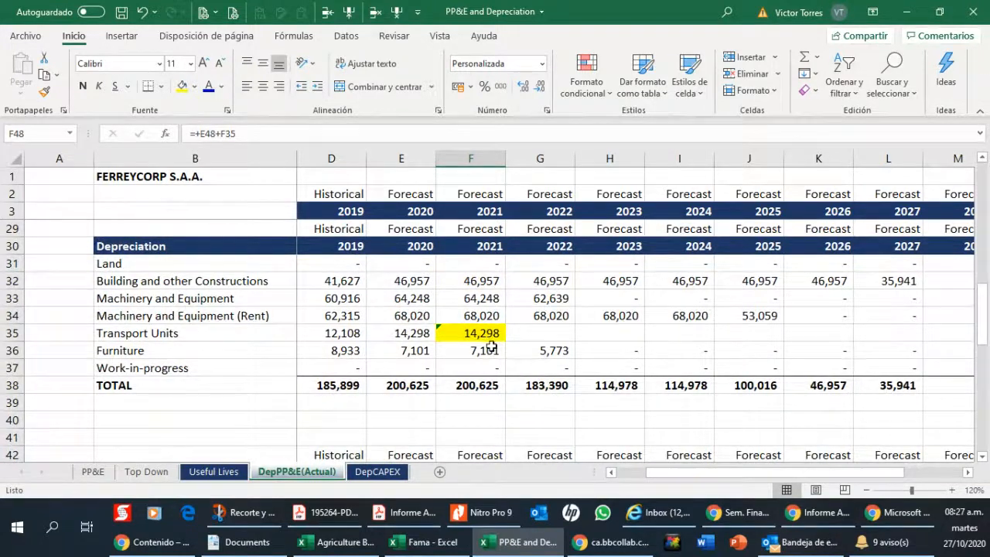
scroll(491, 347, "down", 2)
left_click(334, 402)
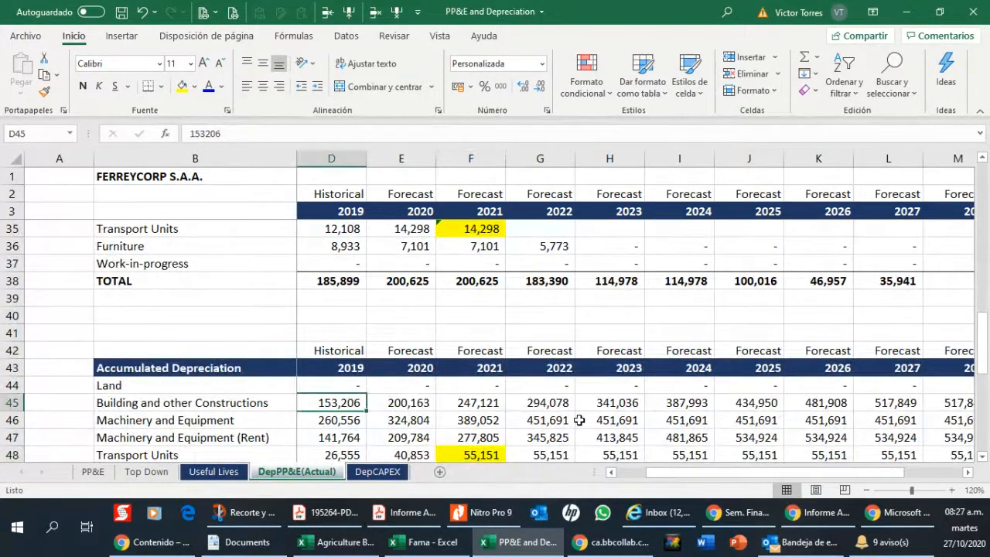
key("Down")
key("Down")
key("Down")
key("Down")
key("Down")
key("Down")
key("Up")
key("Up")
key("Up")
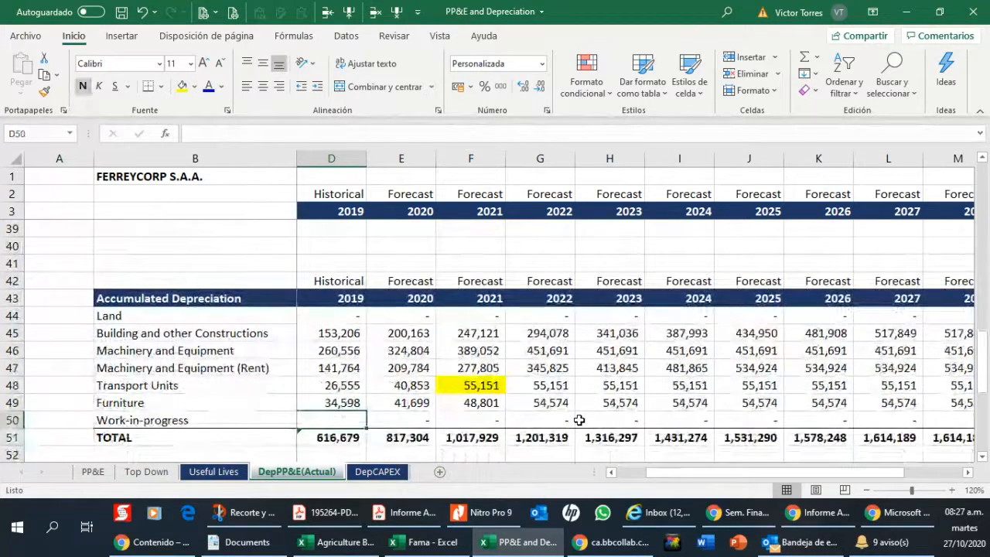
Switch to the 2019 audited report in Adobe Acrobat Reader and examine the year-end accumulated depreciation by asset class on page 45.
left_click(405, 526)
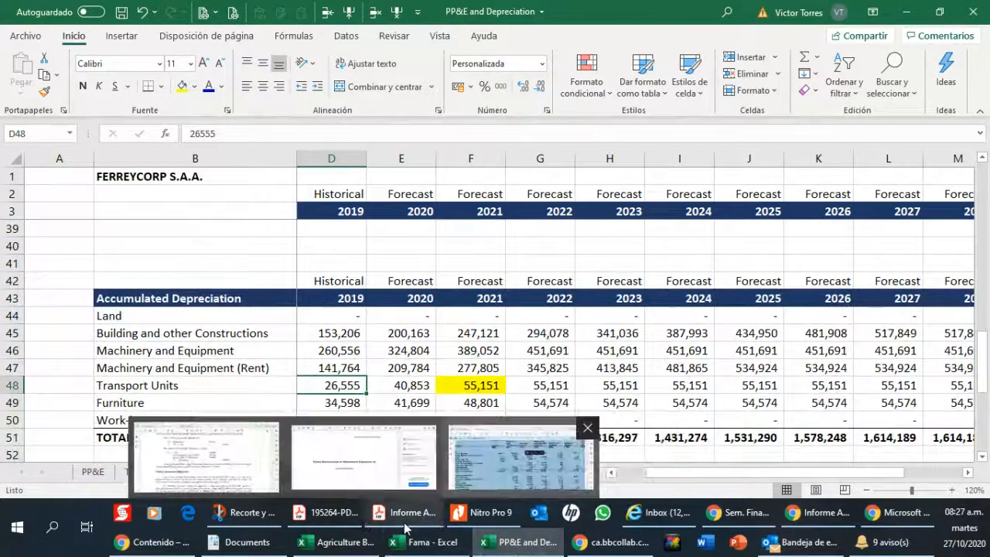
left_click(464, 460)
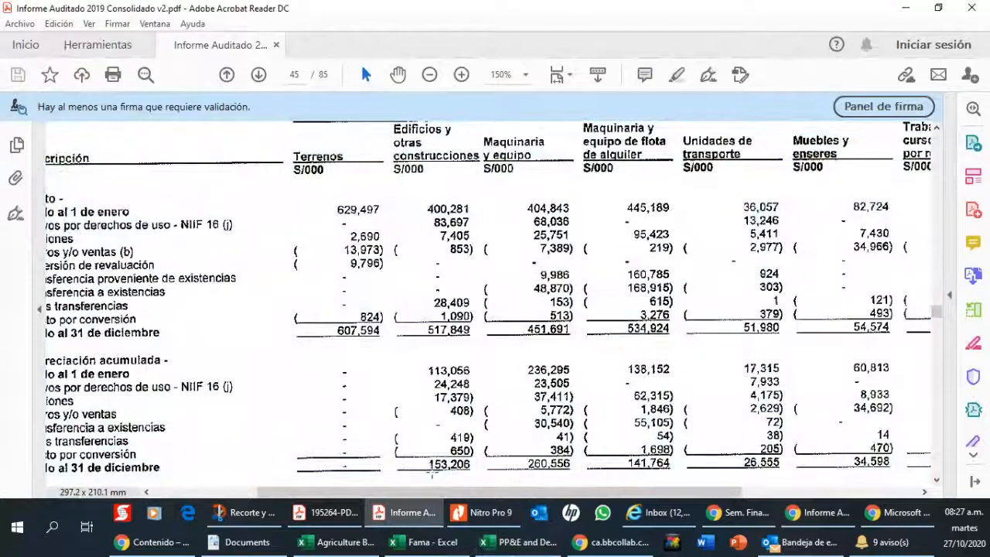
left_click_drag(334, 493, 264, 493)
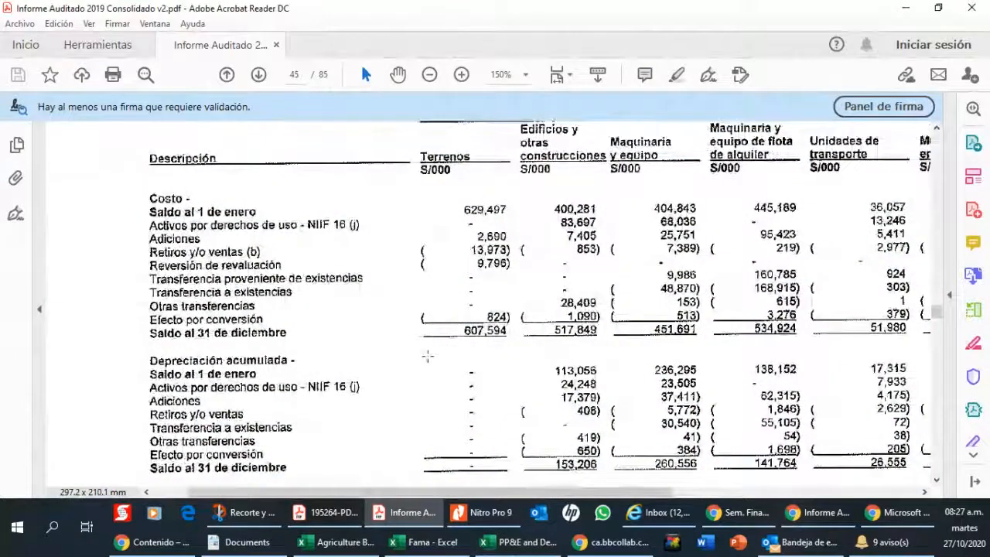
scroll(426, 354, "down", 1)
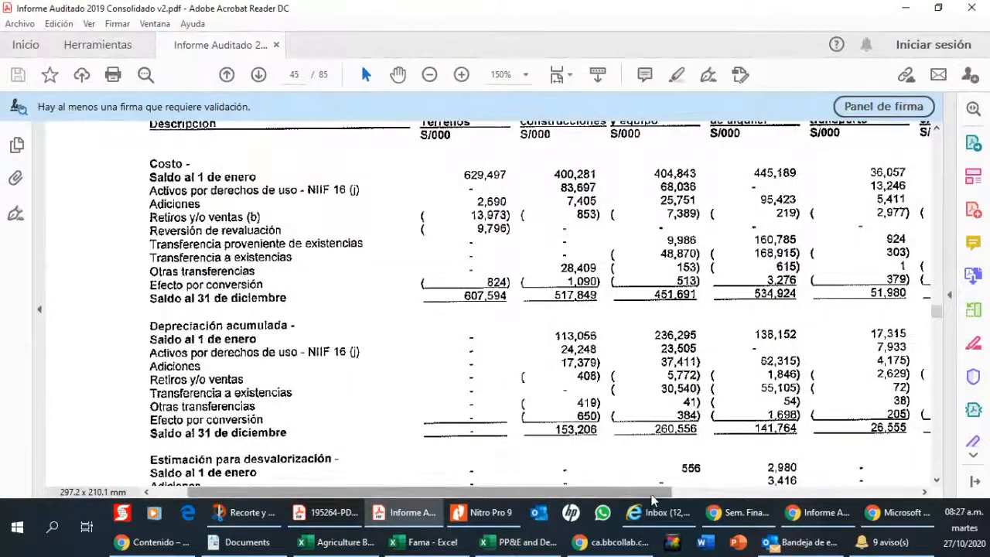
left_click_drag(664, 493, 872, 495)
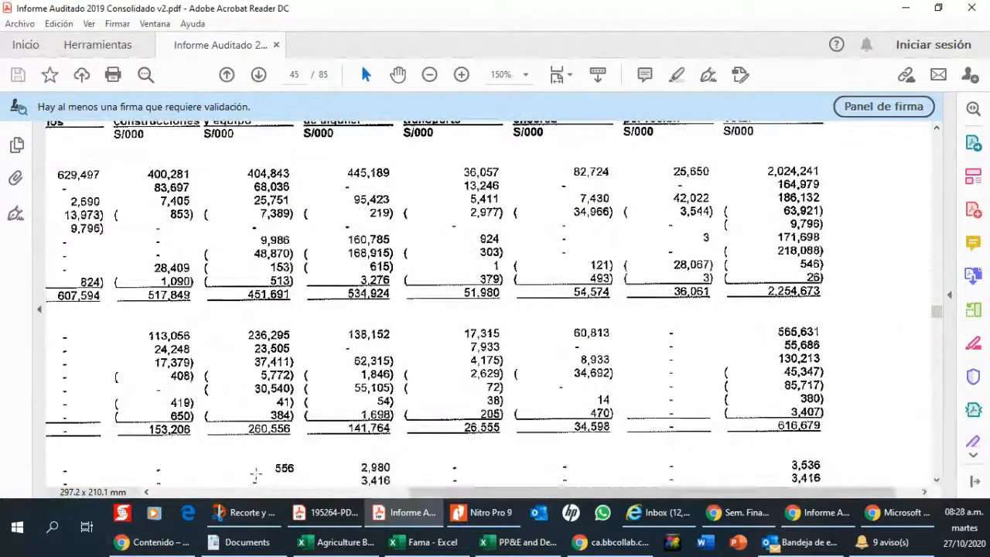
Switch back to the PP&E and Depreciation workbook and compare Transport Units' 2021 accumulated depreciation with its 2021 gross PP&E.
left_click(520, 541)
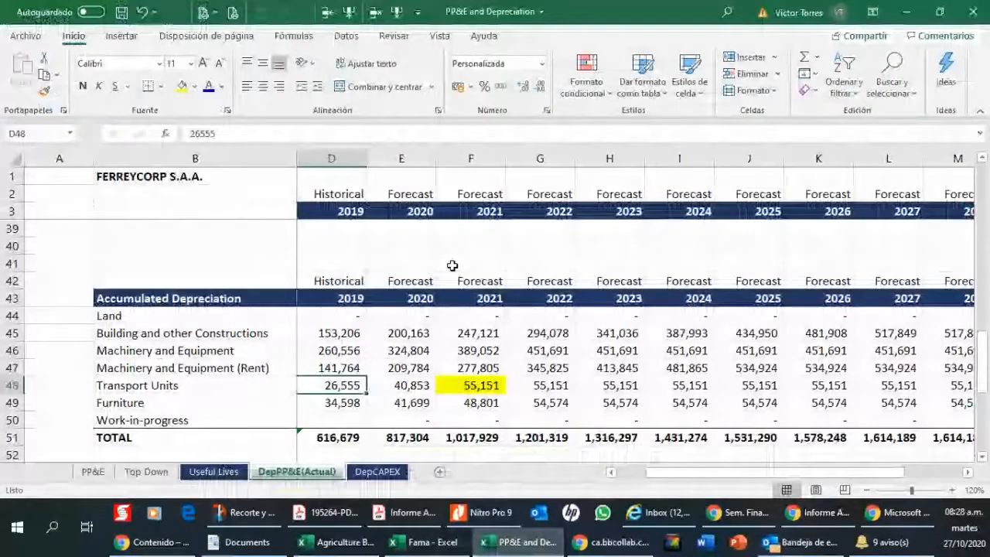
scroll(452, 265, "down", 1)
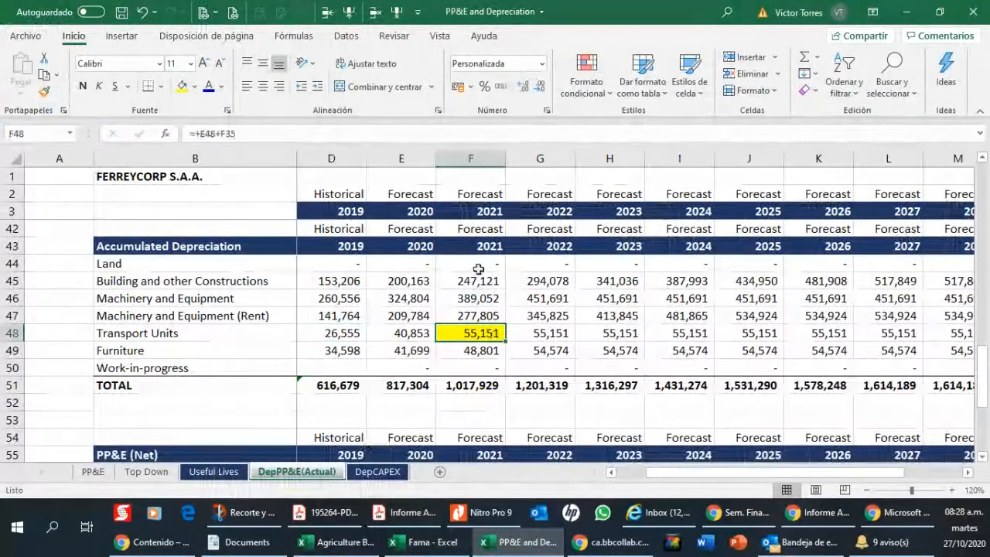
scroll(479, 283, "down", 1)
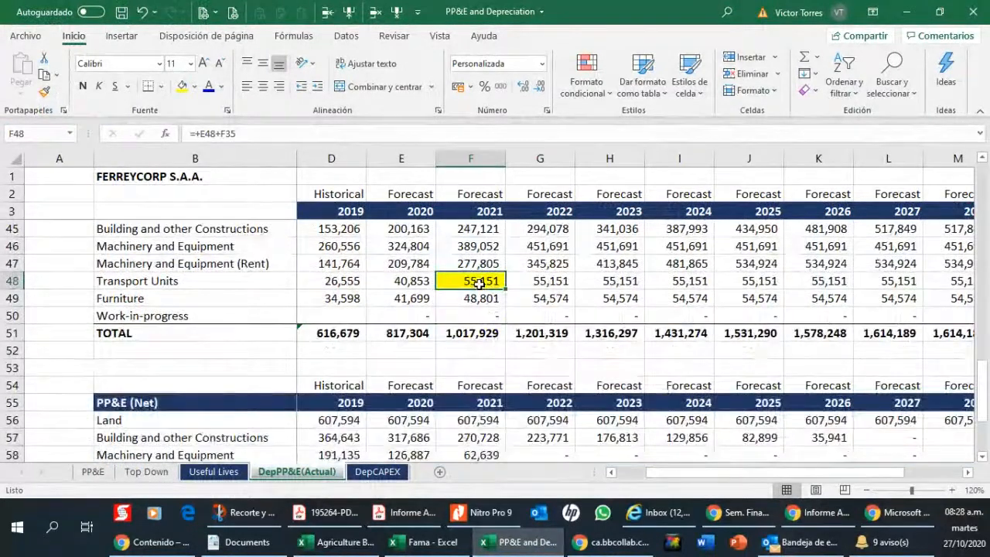
scroll(479, 283, "up", 12)
scroll(480, 283, "up", 2)
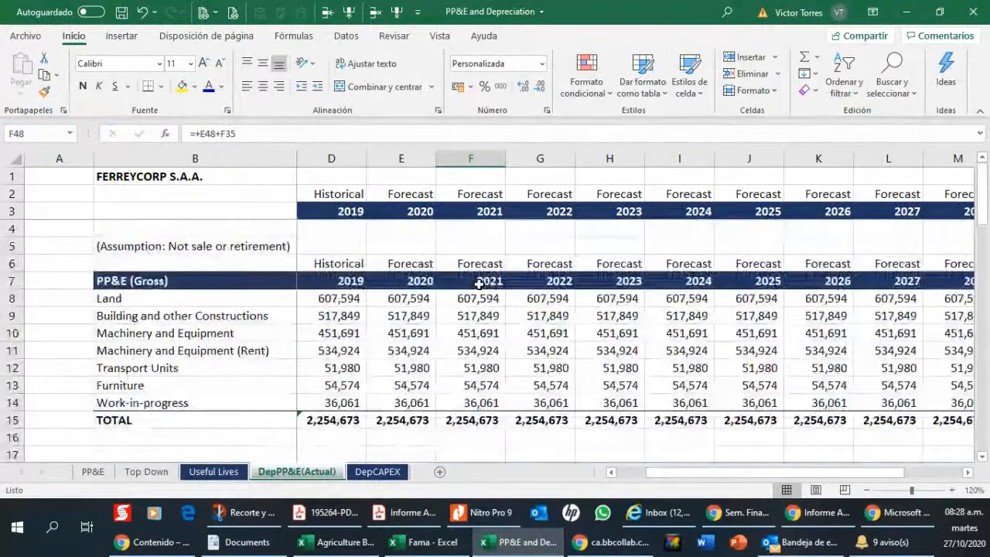
left_click(474, 369)
scroll(474, 371, "down", 4)
scroll(475, 370, "down", 8)
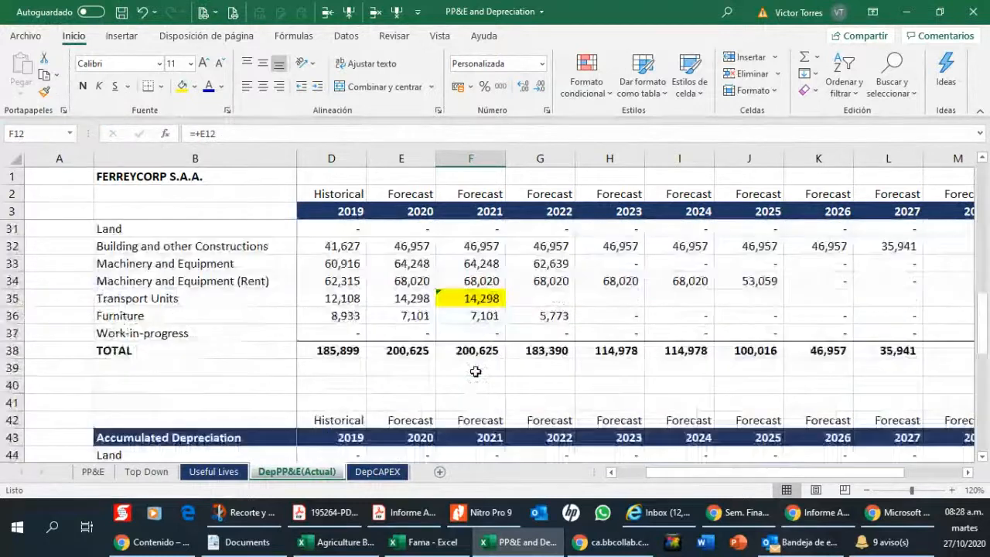
left_click(475, 368)
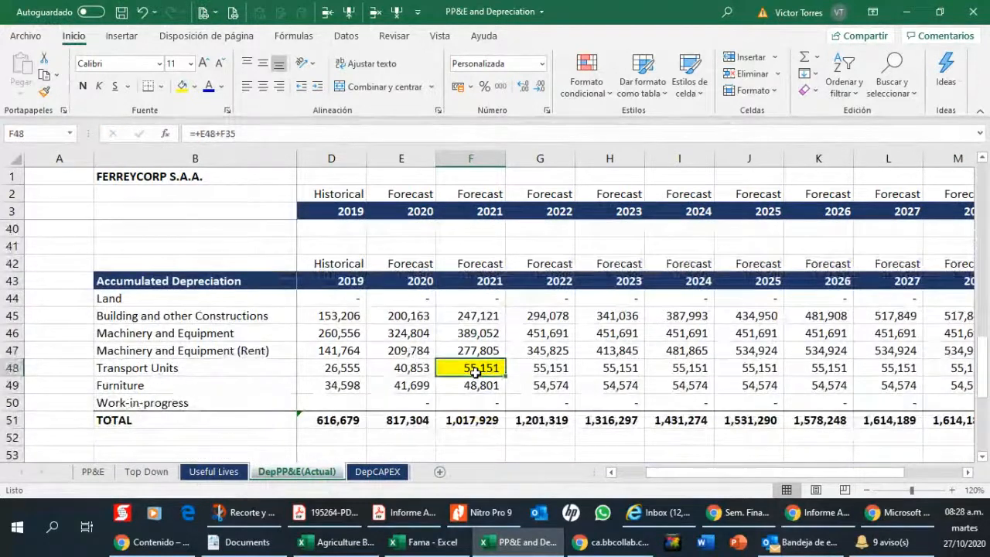
Highlight the 2021 net PP&E of Transport Units in yellow.
scroll(479, 360, "down", 5)
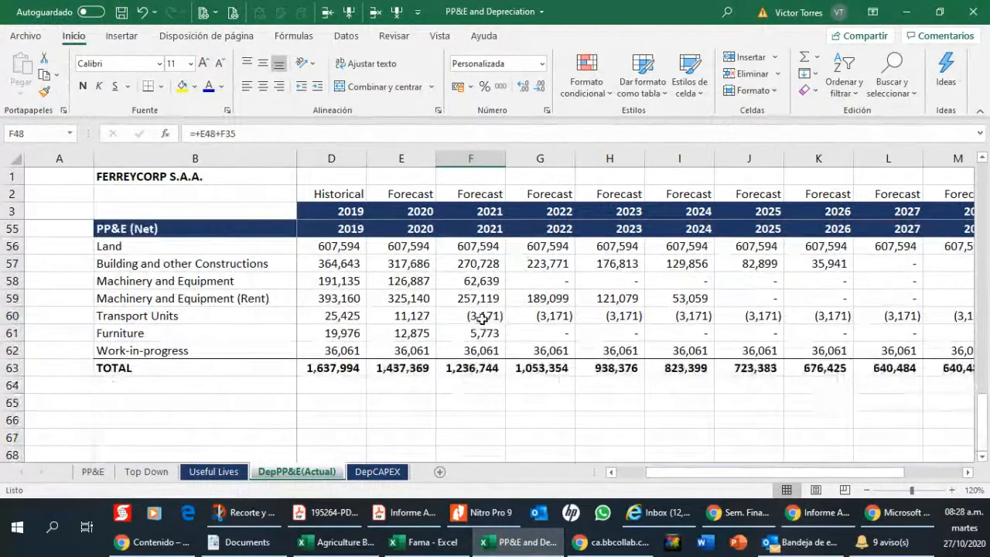
left_click(482, 319)
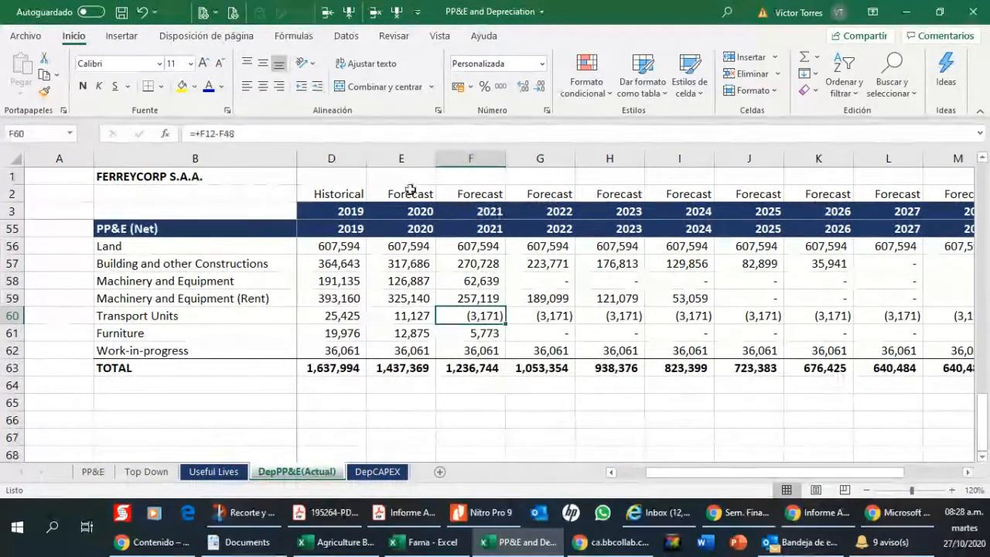
left_click(182, 86)
Review the highlighted 2021 depreciation formula of Transport Units together with the gross PP&E block.
scroll(515, 244, "up", 8)
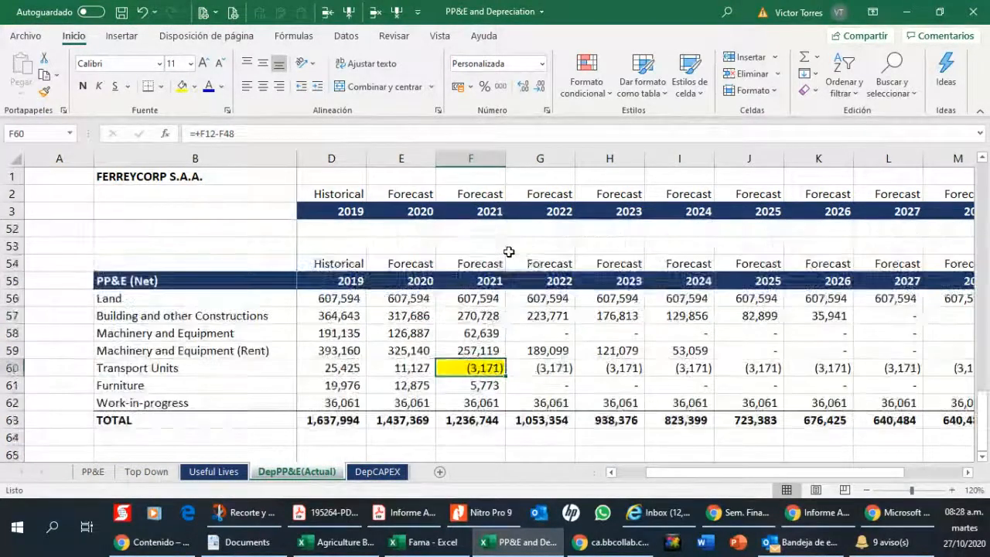
left_click(490, 290)
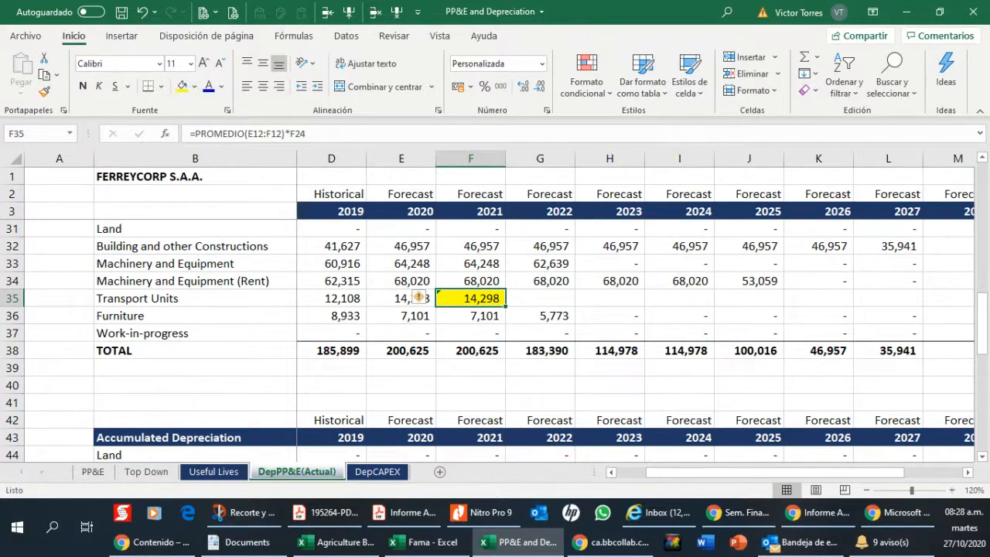
left_click(738, 511)
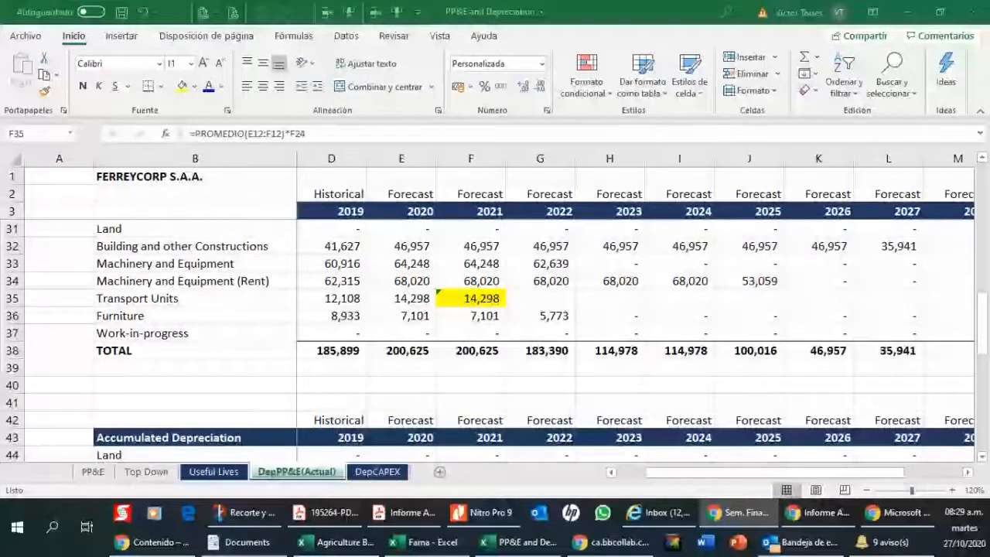
left_click(484, 301)
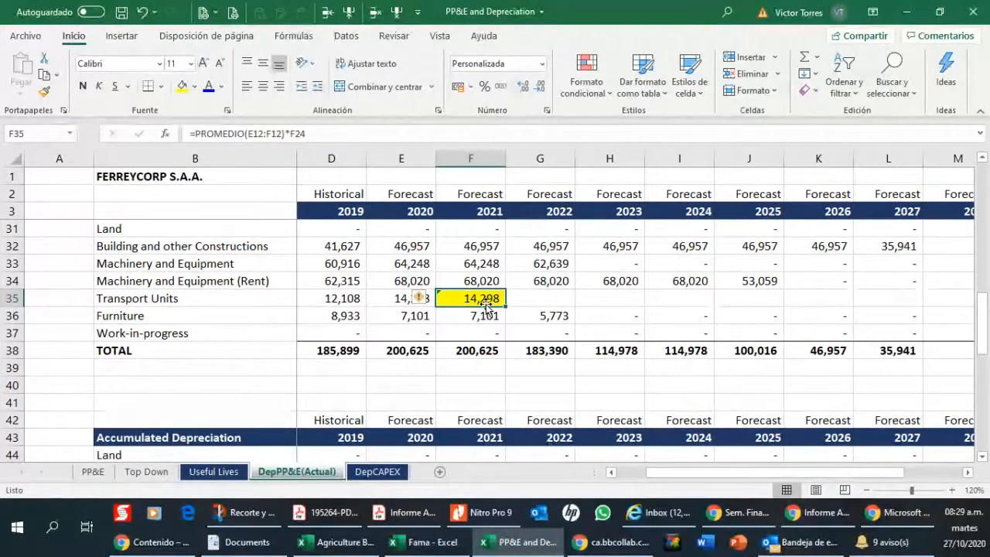
scroll(486, 305, "up", 9)
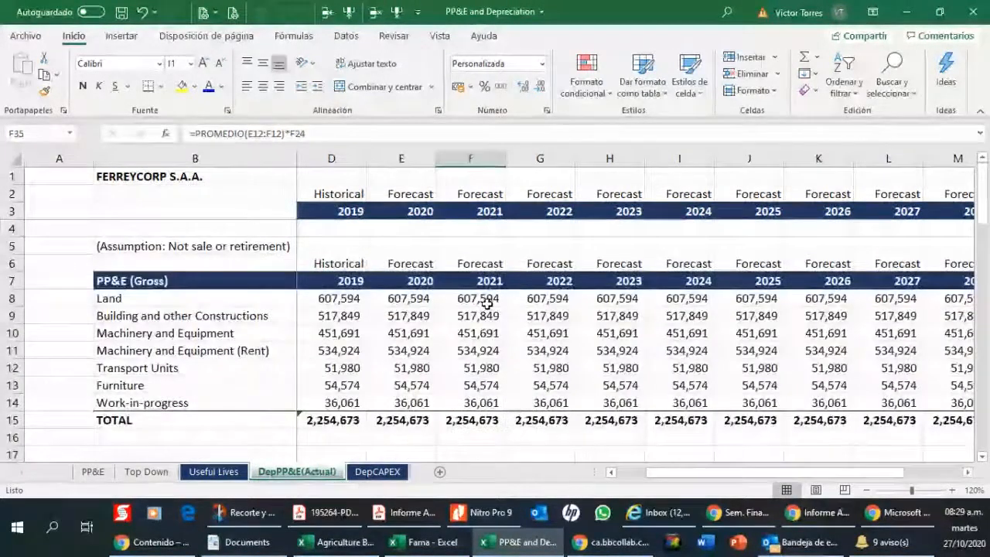
scroll(485, 304, "down", 3)
scroll(486, 304, "down", 5)
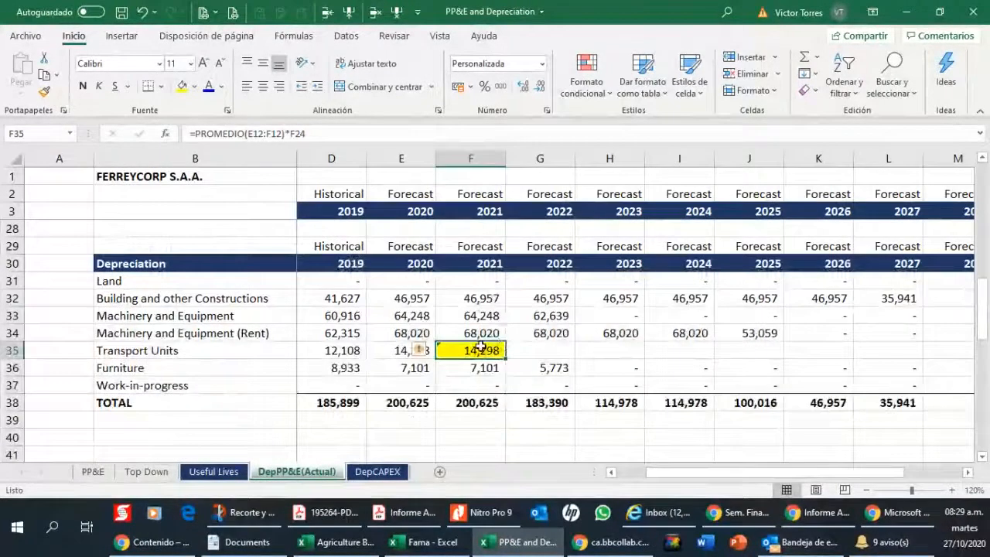
Examine the 2021 net PP&E of Machinery and Equipment (Rent), Transport Units and the total.
scroll(485, 304, "down", 5)
scroll(480, 346, "down", 2)
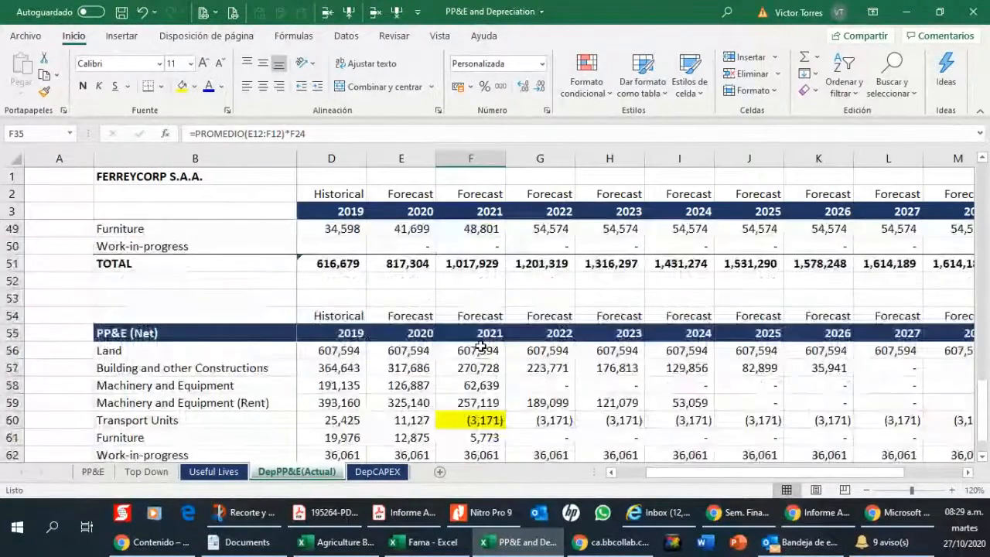
left_click(489, 407)
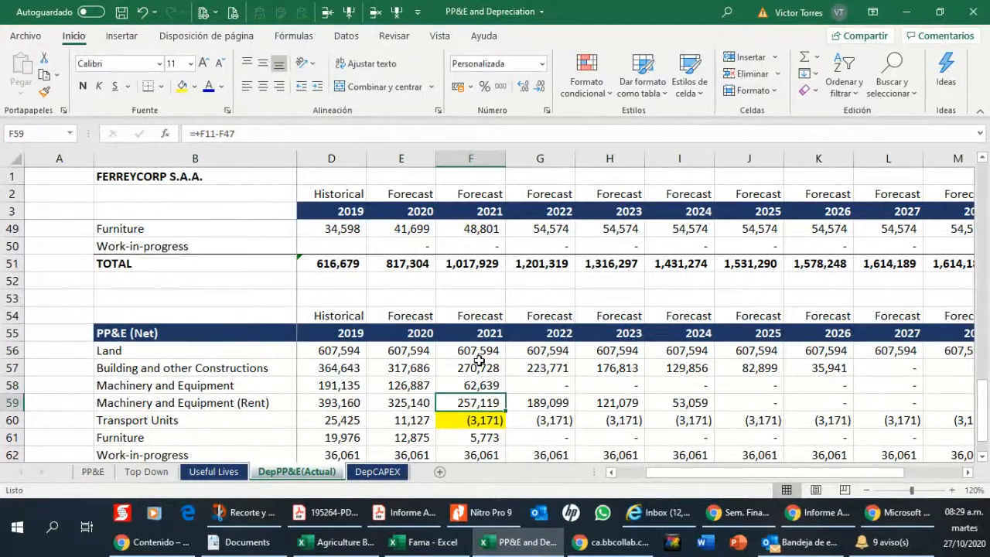
left_click(479, 422)
scroll(478, 422, "down", 1)
left_click(494, 425)
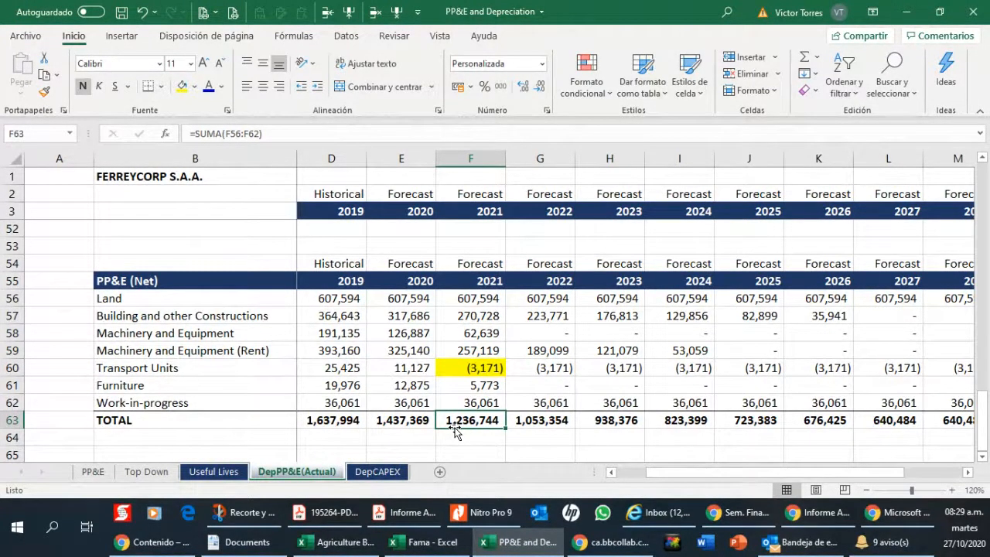
left_click(456, 370)
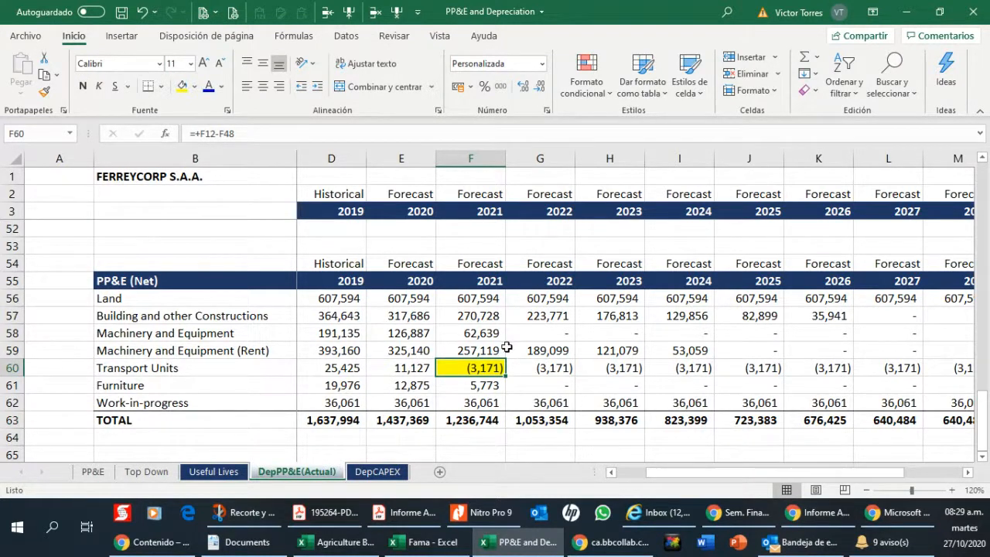
Go through the asset classes of the net PP&E table, relating the highlighted Transport Units cell to the 2021 total.
left_click_drag(224, 301, 203, 395)
left_click(197, 368)
left_click(195, 350)
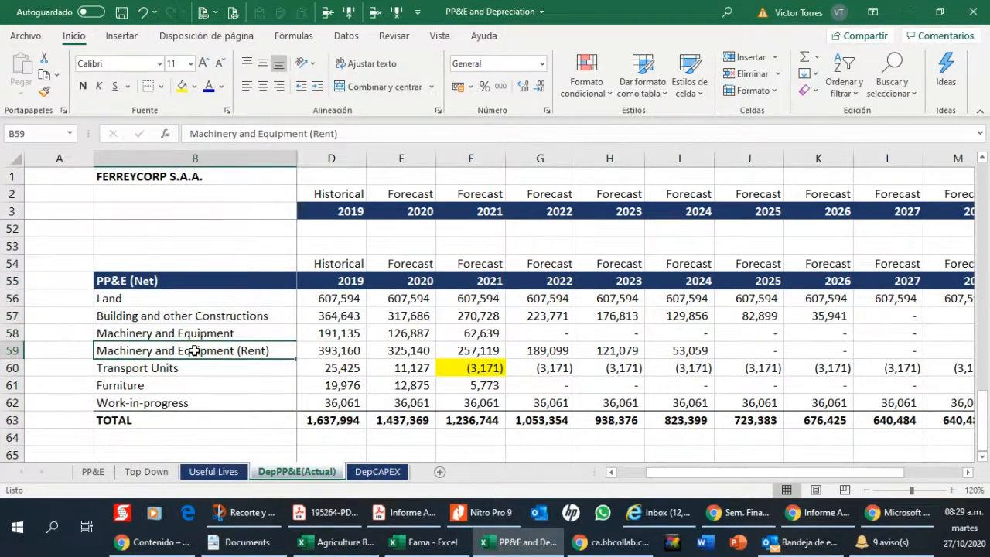
left_click(210, 314)
left_click(463, 423)
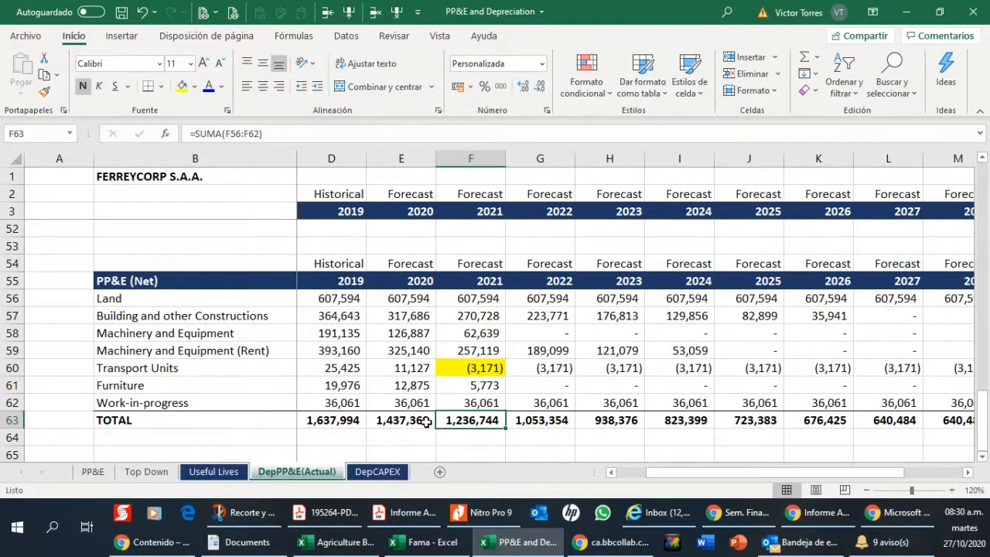
left_click(232, 364)
left_click(468, 365)
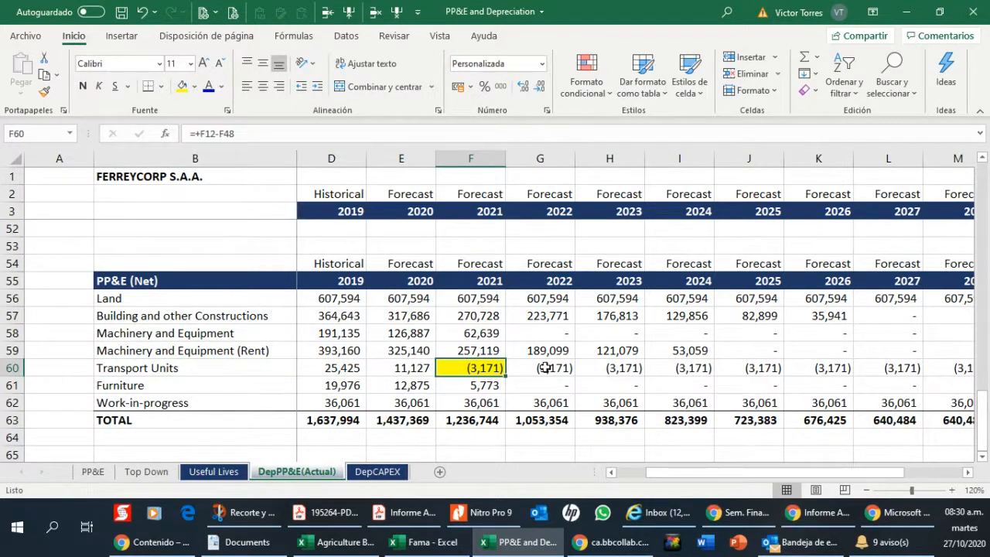
left_click(203, 364)
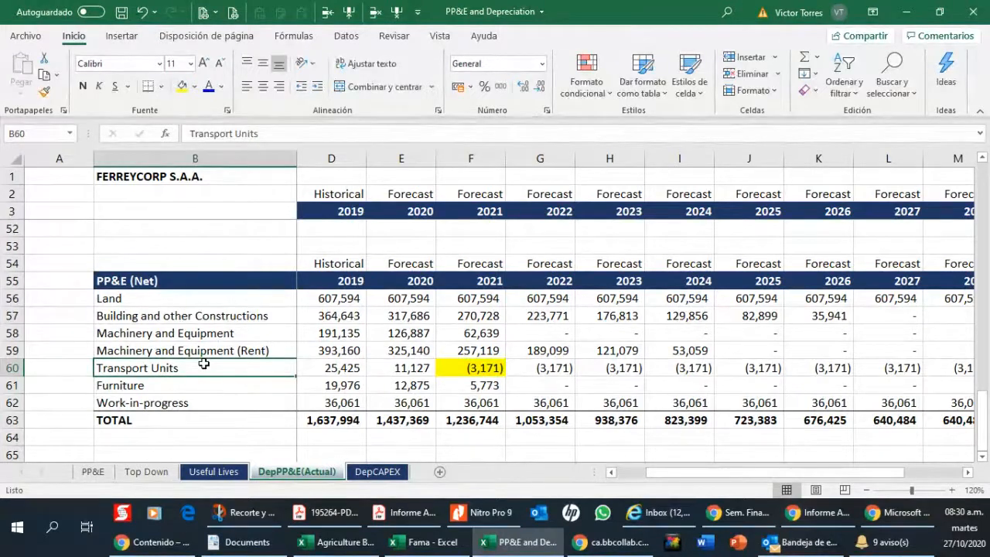
left_click(467, 368)
Fill the 2021 SI depreciation formula of Machinery and Equipment (Rent) down into Transport Units, replacing the plain PROMEDIO formula.
scroll(468, 376, "up", 5)
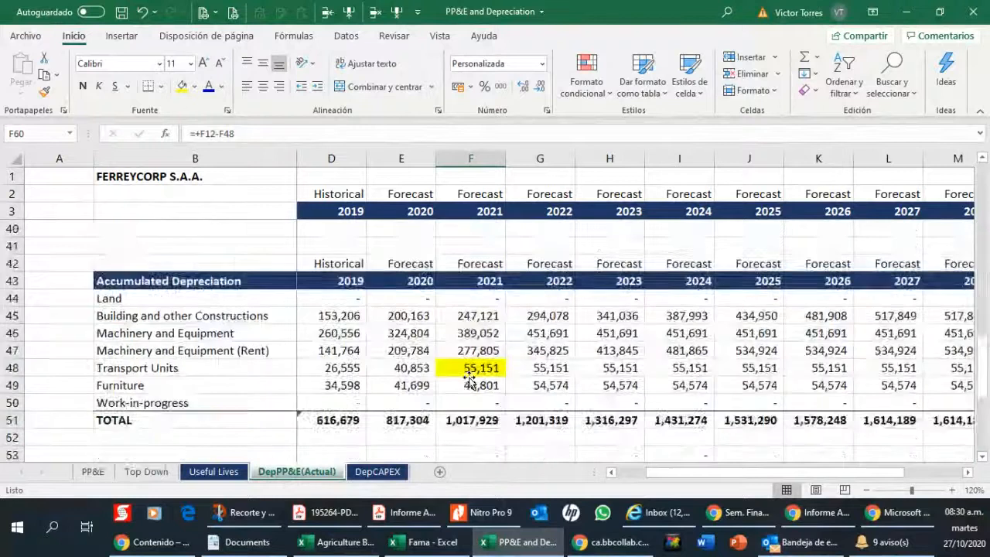
scroll(469, 376, "up", 5)
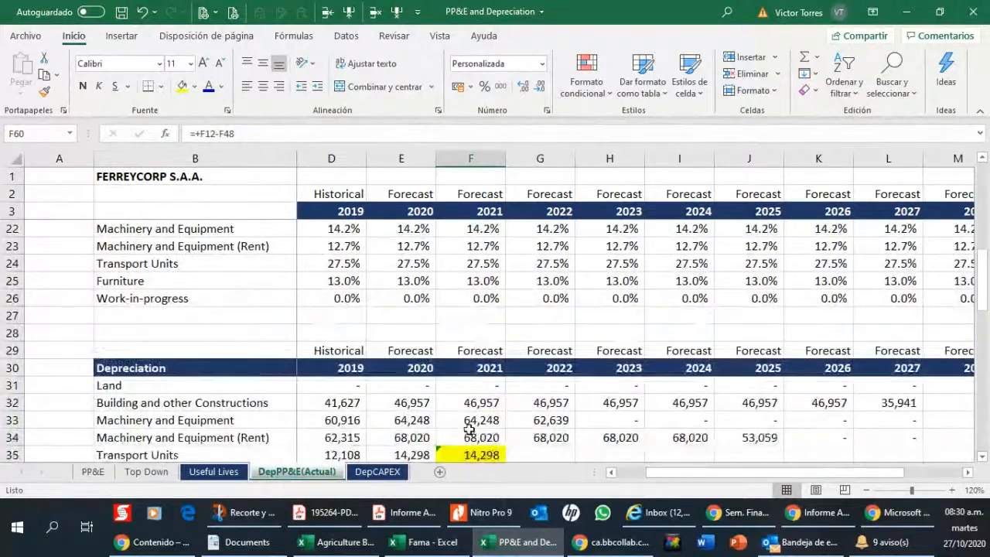
scroll(471, 409, "down", 1)
left_click(472, 408)
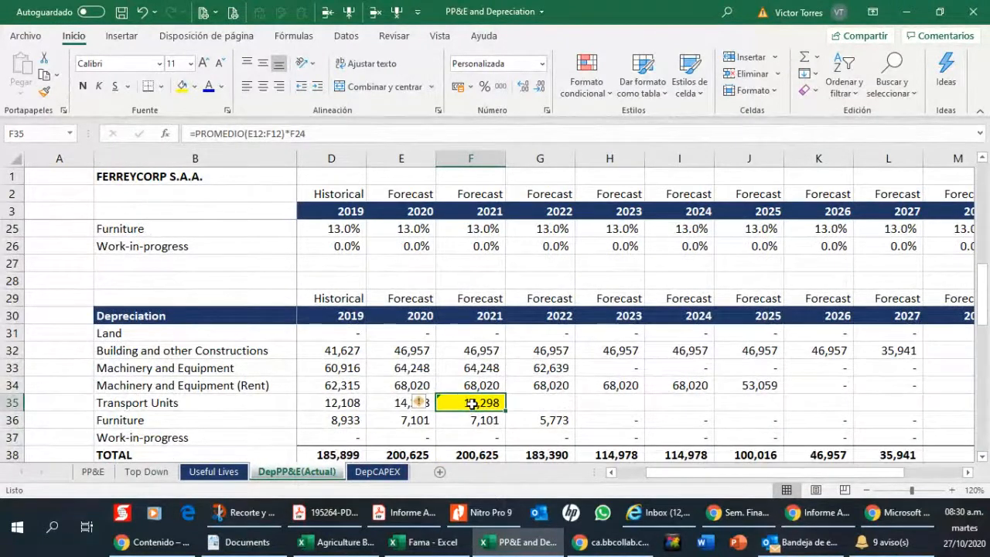
left_click(470, 386)
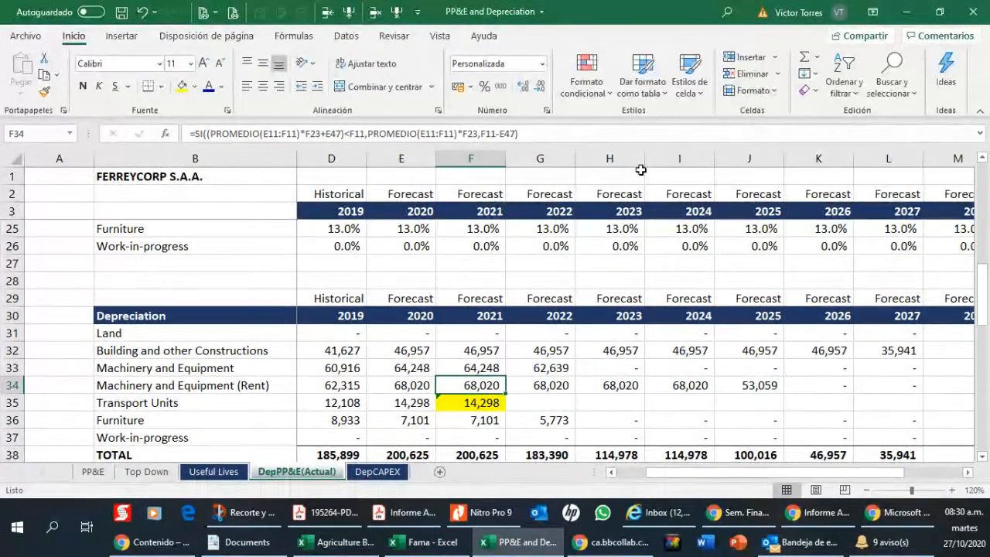
left_click_drag(501, 393, 501, 407)
left_click(495, 404)
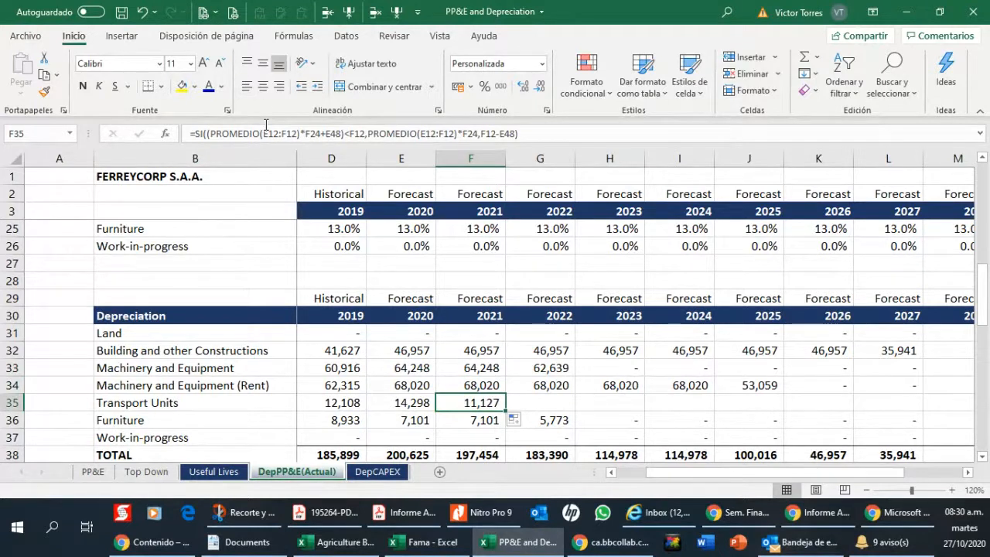
Examine the logical test, the PROMEDIO(E12:F12)*F24 true value and the F12-E48 false value in Transport Units' 2021 SI formula.
left_click(266, 124)
left_click(341, 133)
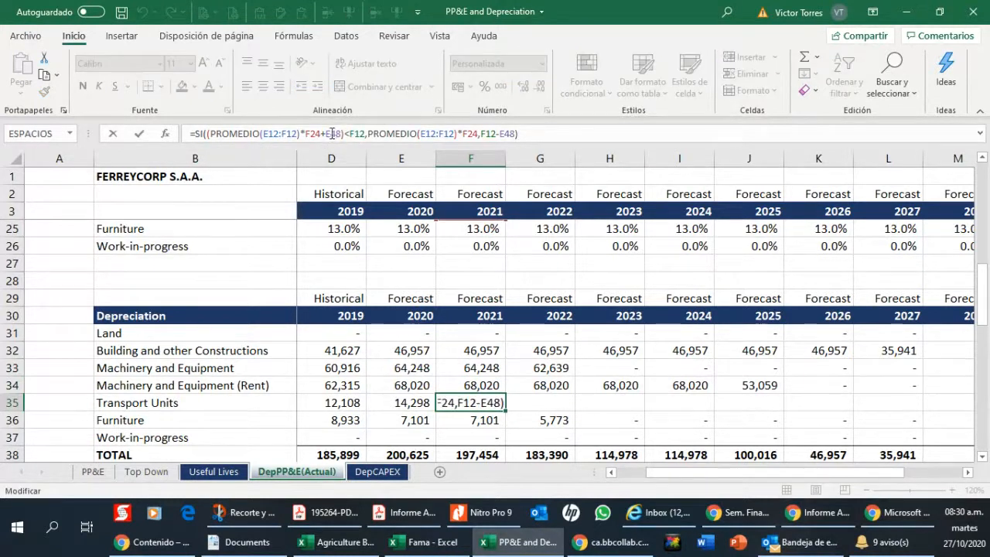
type(")")
double_click(464, 133)
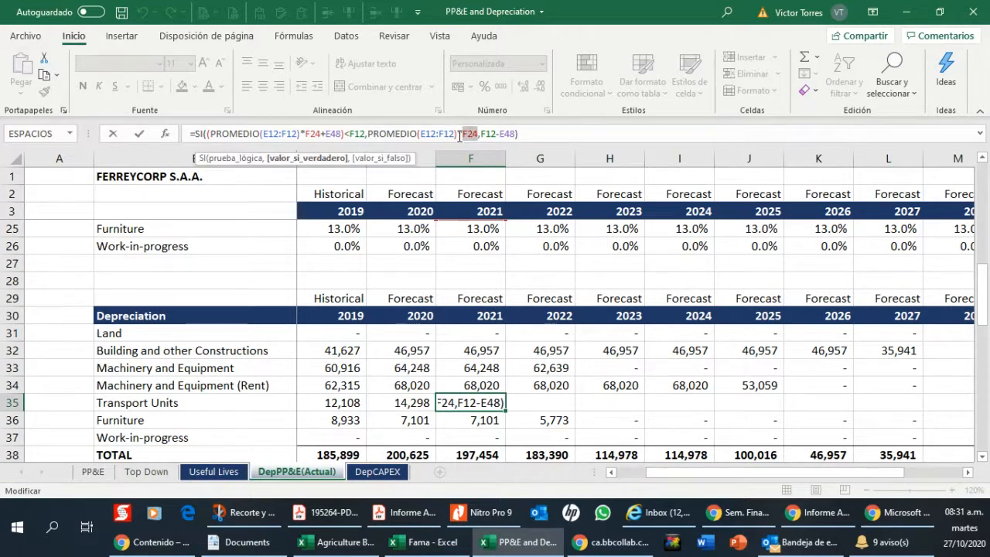
left_click_drag(458, 137, 371, 128)
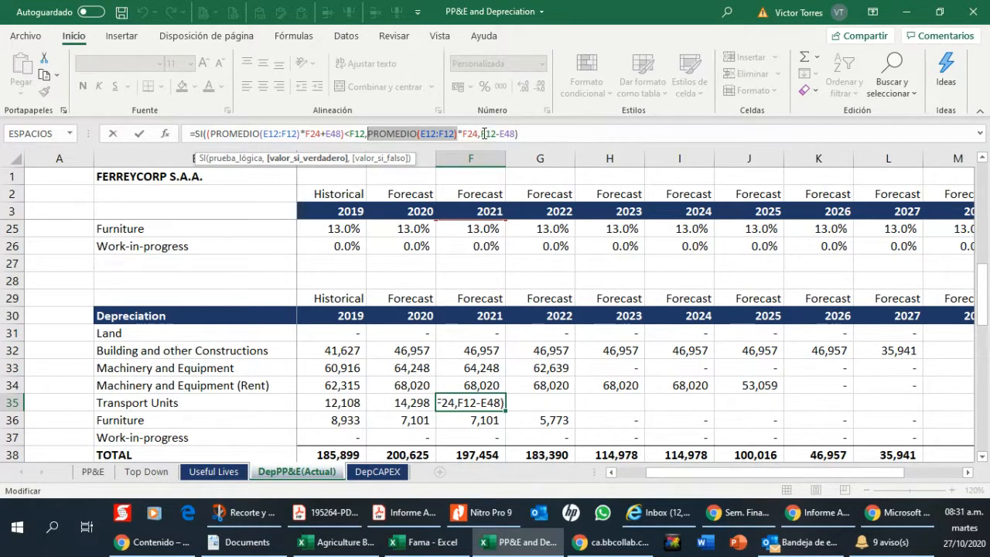
left_click_drag(480, 133, 511, 133)
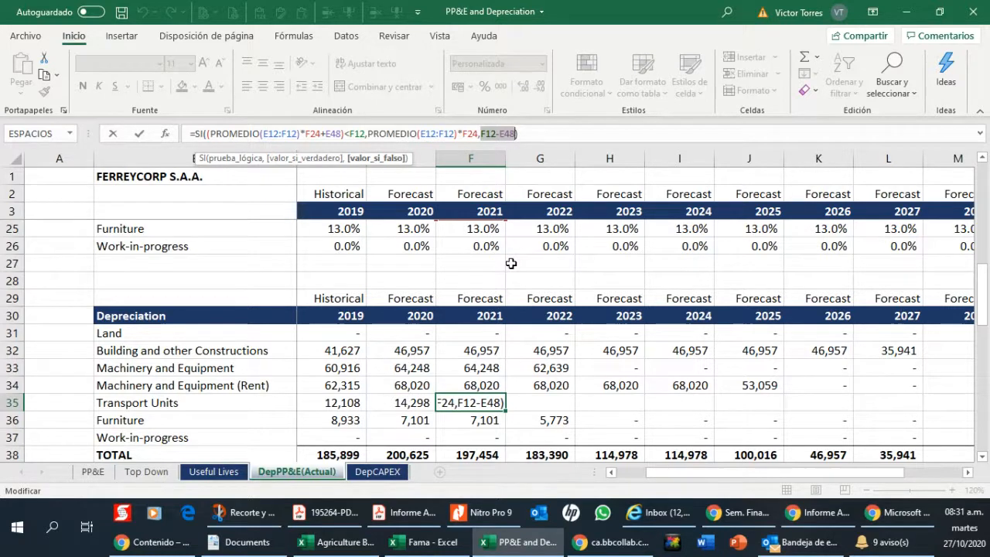
key("ctrl+Return")
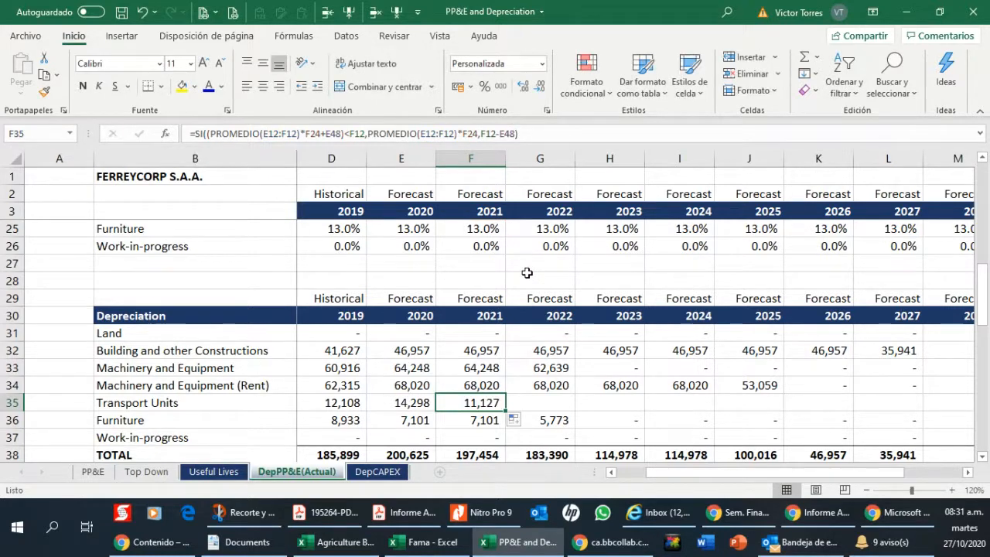
Check the 2021 accumulated depreciation of Transport Units against its gross PP&E.
scroll(527, 272, "up", 7)
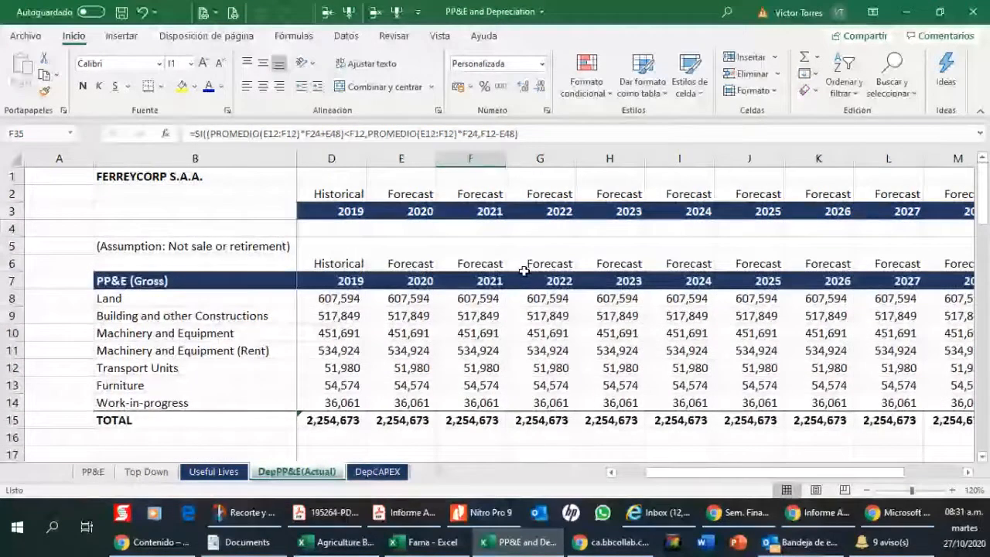
scroll(524, 271, "down", 7)
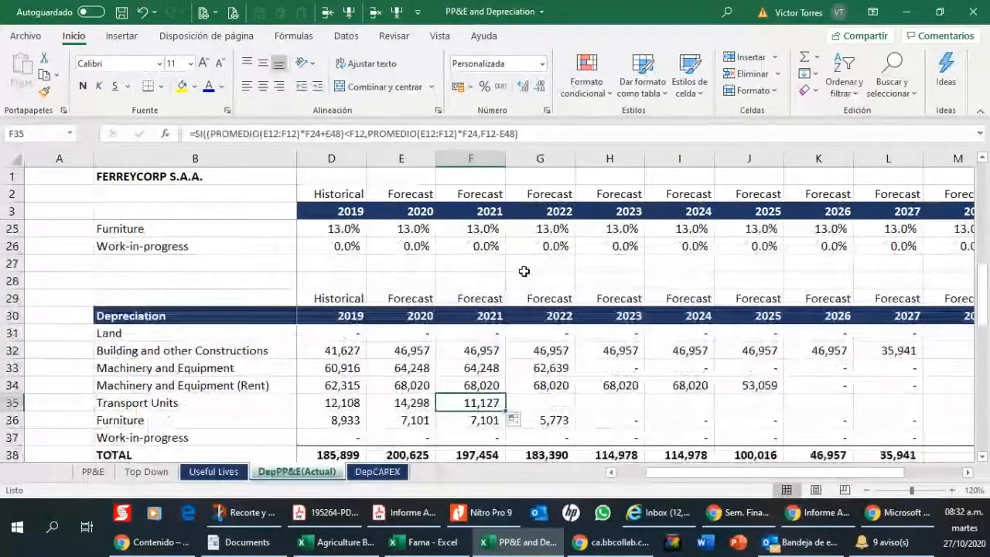
scroll(482, 373, "down", 5)
left_click(483, 375)
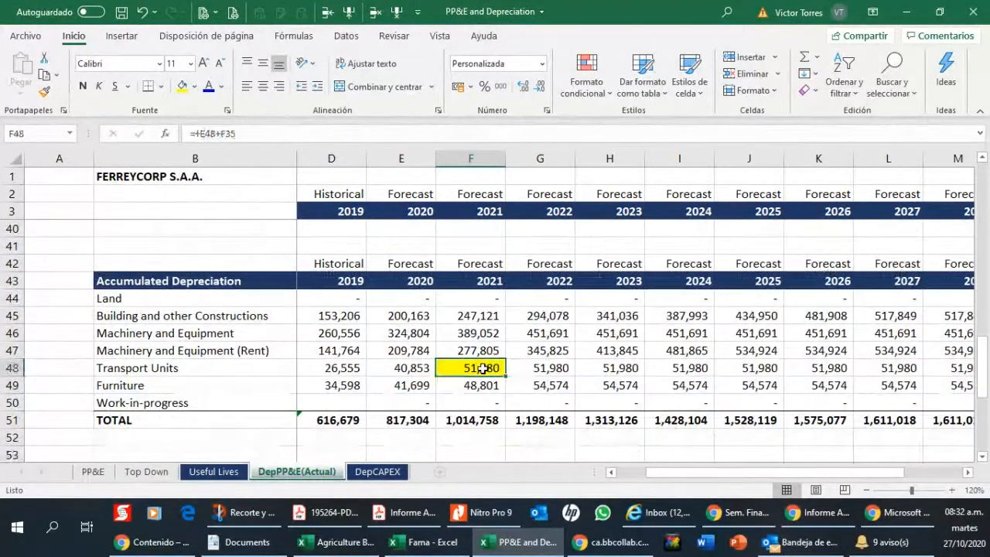
Remove the yellow fill from Transport Units' 2021 cells in the accumulated depreciation and net PP&E tables.
left_click(194, 86)
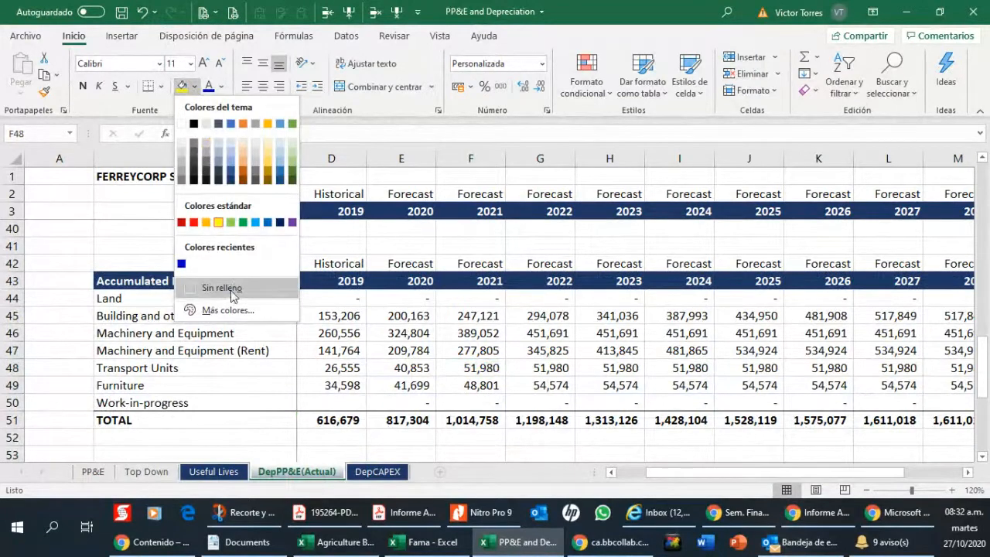
left_click(220, 287)
scroll(431, 336, "down", 5)
left_click(483, 315)
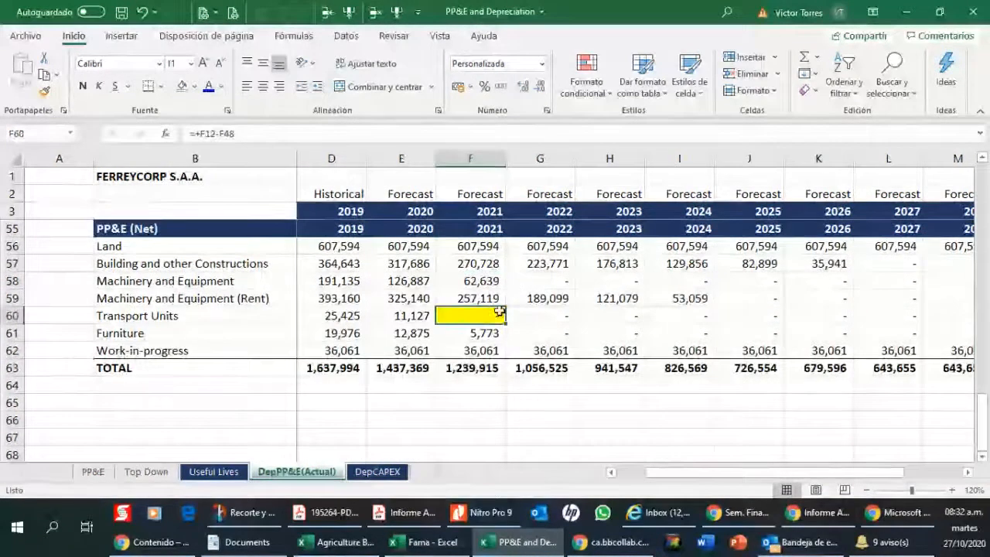
left_click(182, 86)
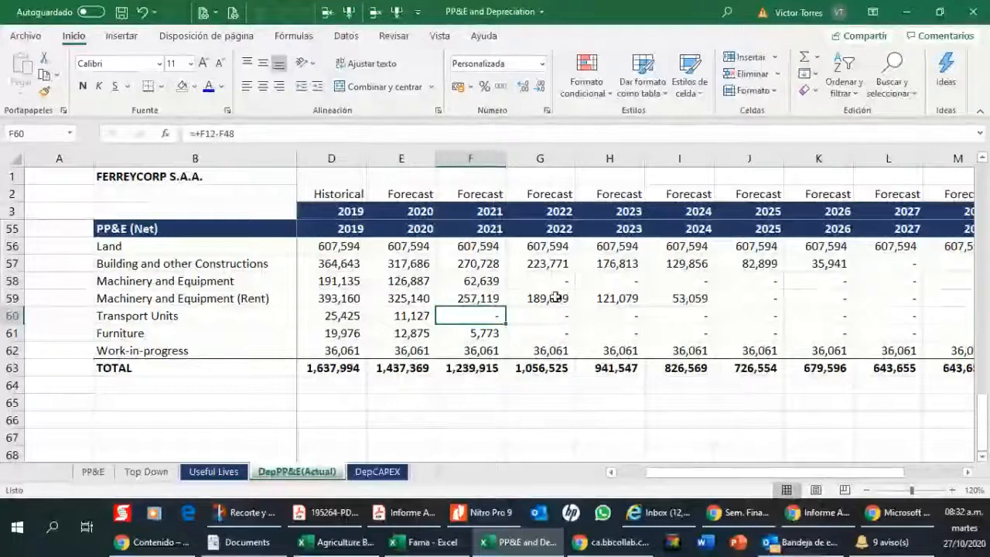
Trace Transport Units from its 2021 and 2022 net PP&E back to the depreciation cells for those years.
scroll(557, 297, "up", 2)
scroll(554, 294, "down", 1)
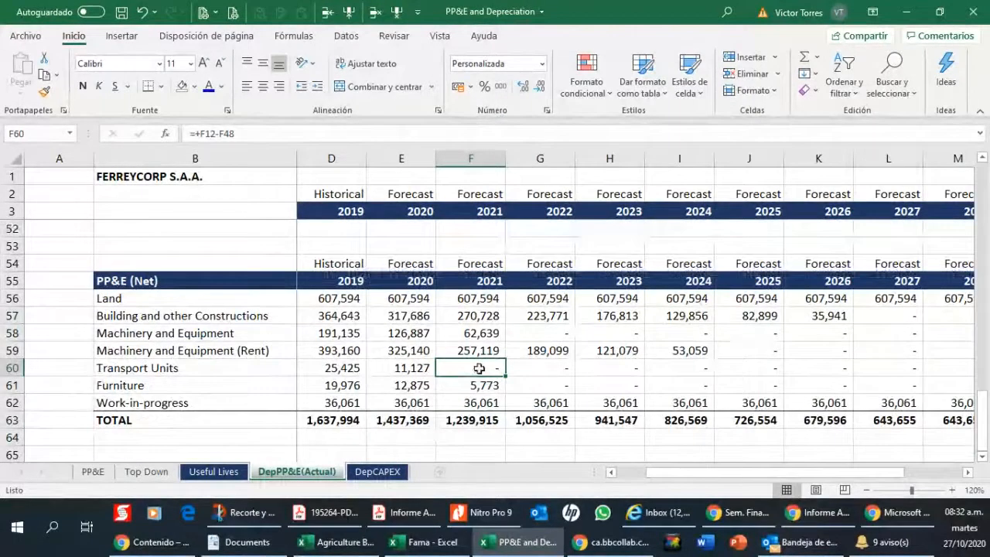
left_click(532, 368)
scroll(539, 360, "up", 1)
scroll(539, 360, "up", 8)
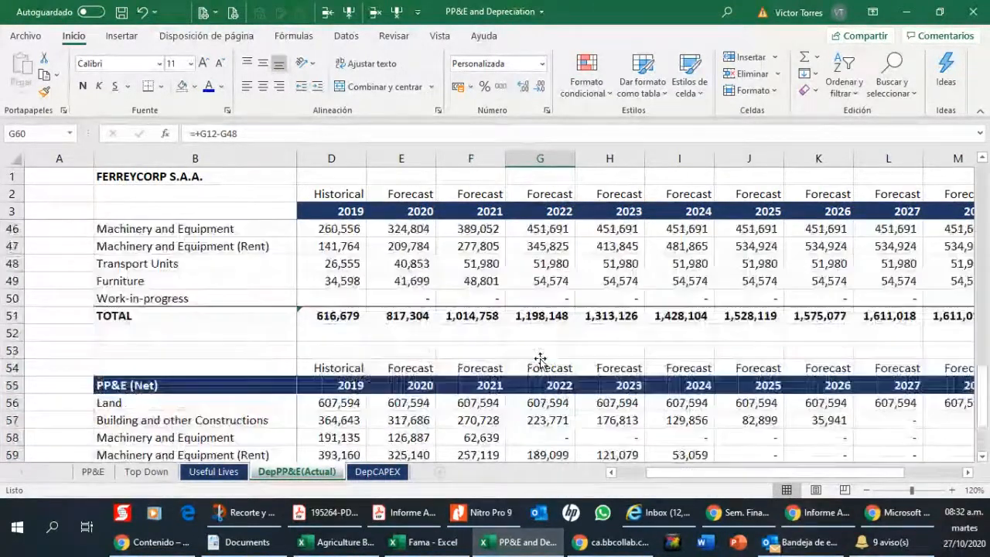
left_click(495, 399)
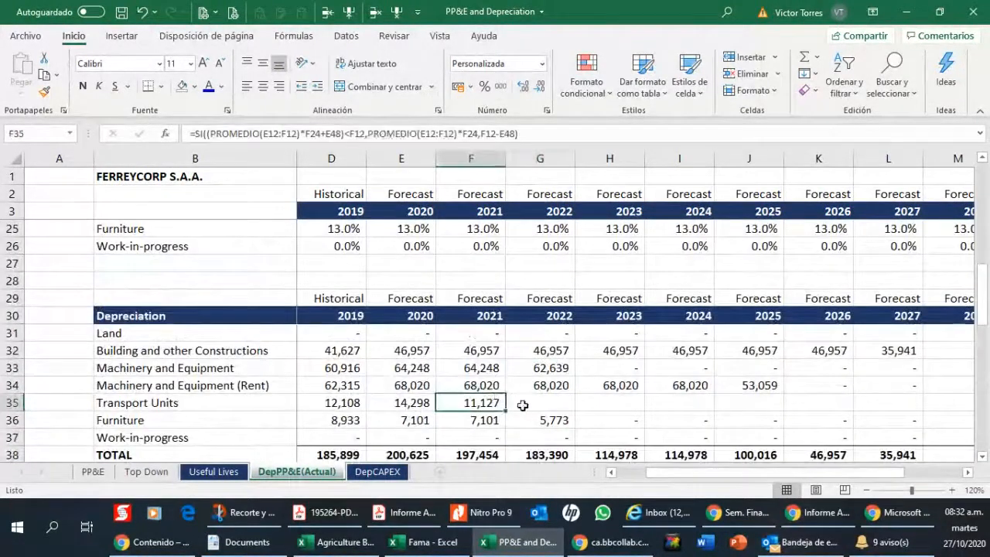
left_click(529, 405)
scroll(533, 401, "up", 3)
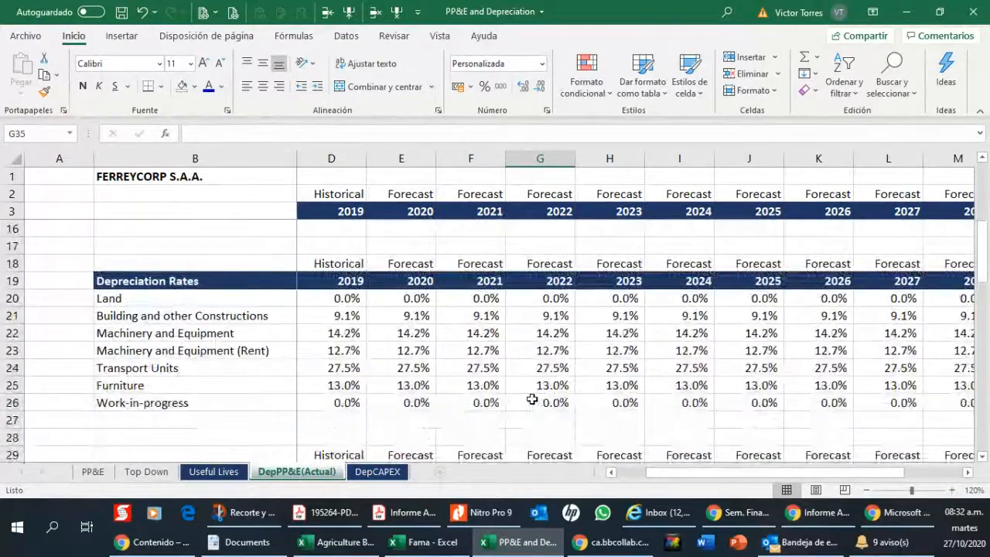
Examine Transport Units' gross PP&E across 2019 to 2022 against the other asset classes in the gross table.
scroll(532, 399, "up", 5)
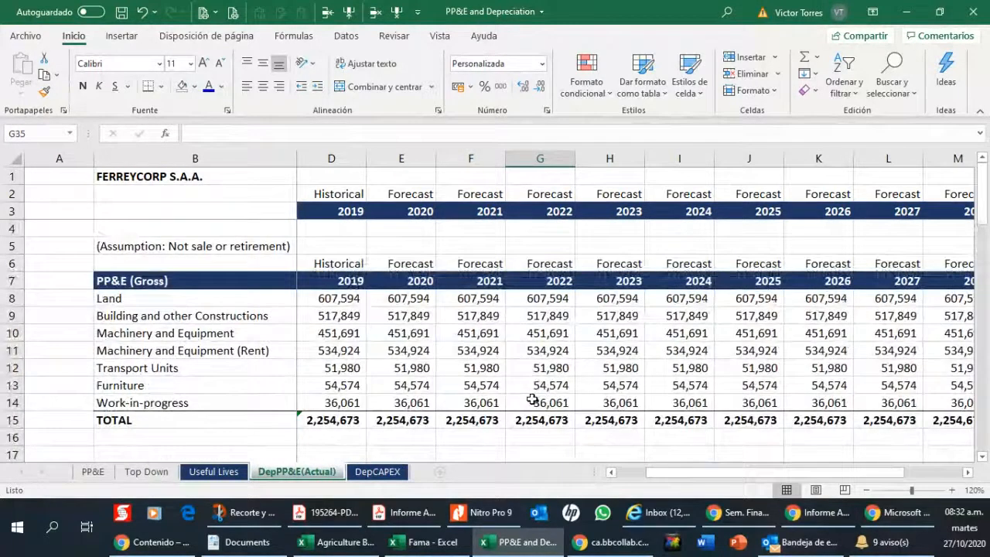
left_click(495, 368)
left_click(532, 367)
left_click(491, 367)
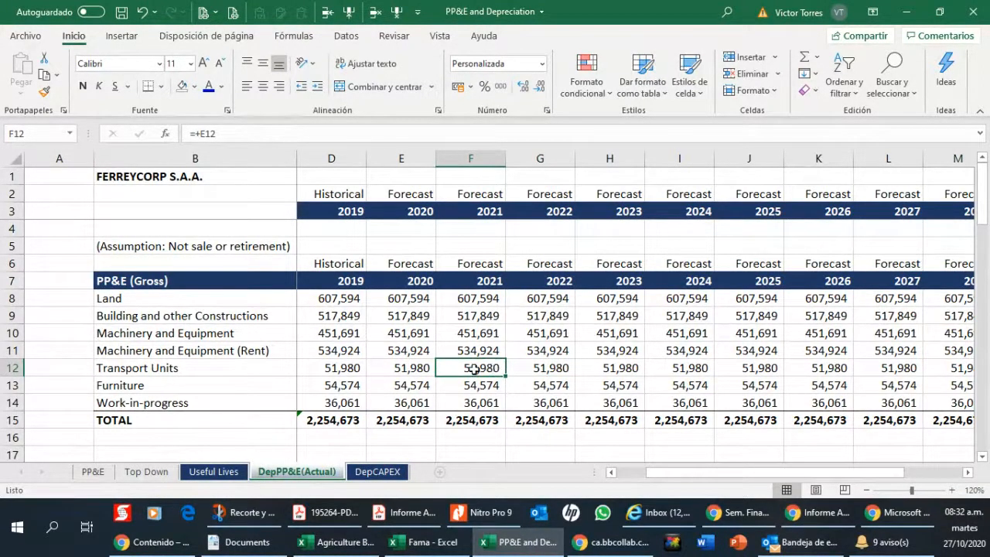
left_click(394, 362)
left_click(473, 352)
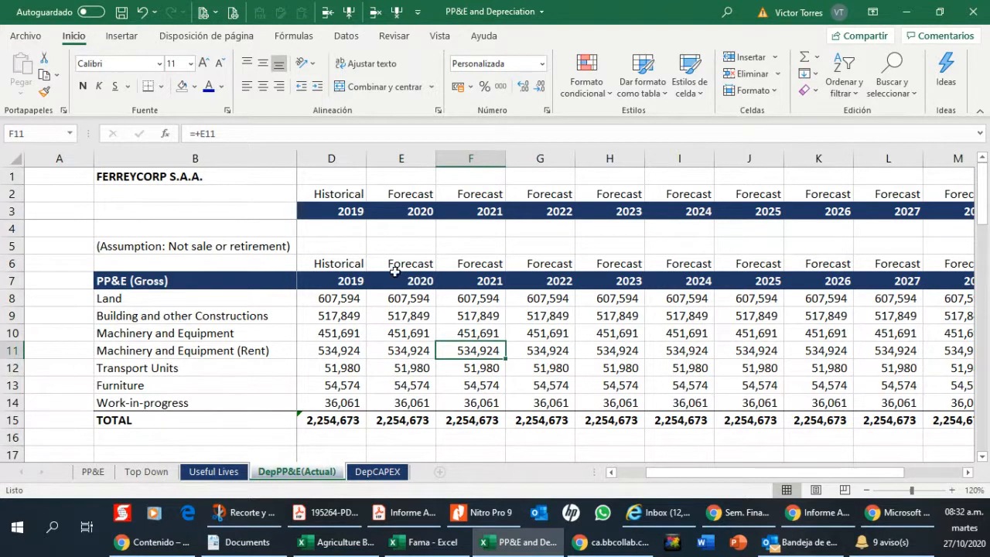
left_click_drag(313, 297, 347, 396)
left_click(342, 369)
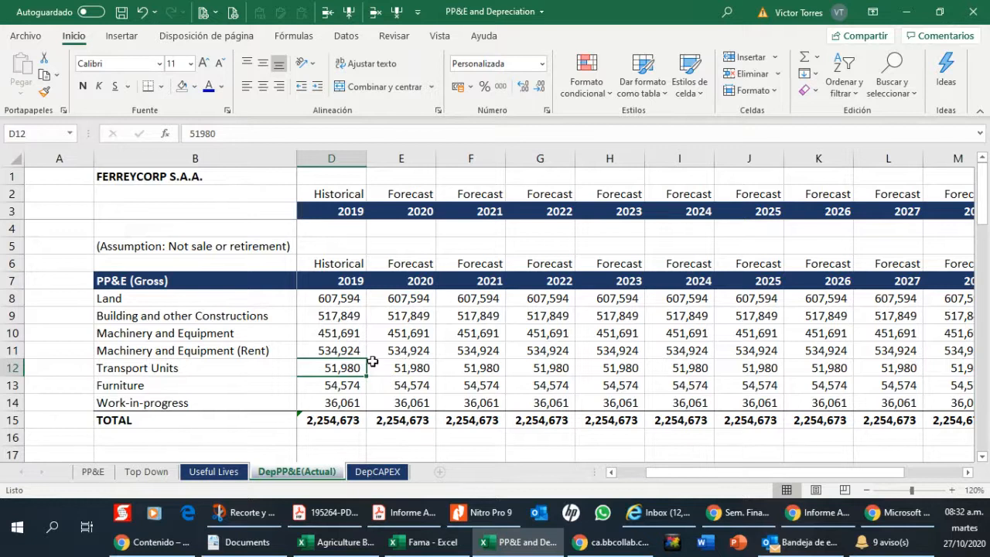
left_click(498, 365)
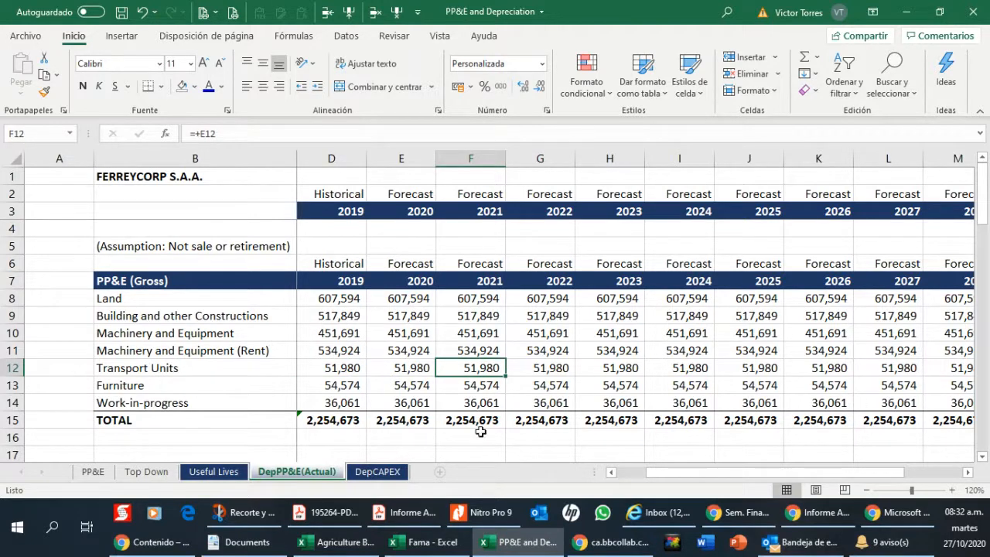
Check Transport Units' 2021 depreciation rate and its accumulated depreciation for the same year.
scroll(471, 378, "down", 3)
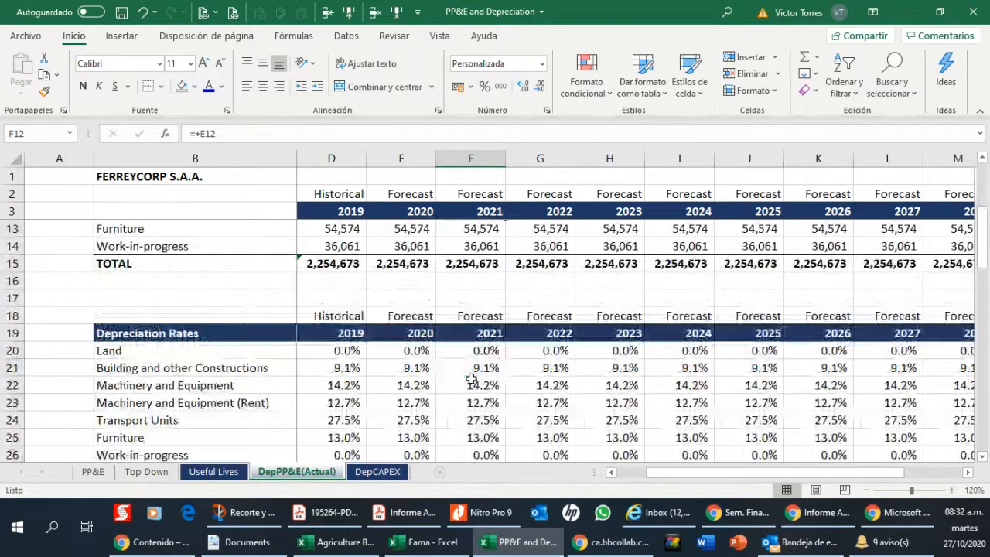
left_click(475, 418)
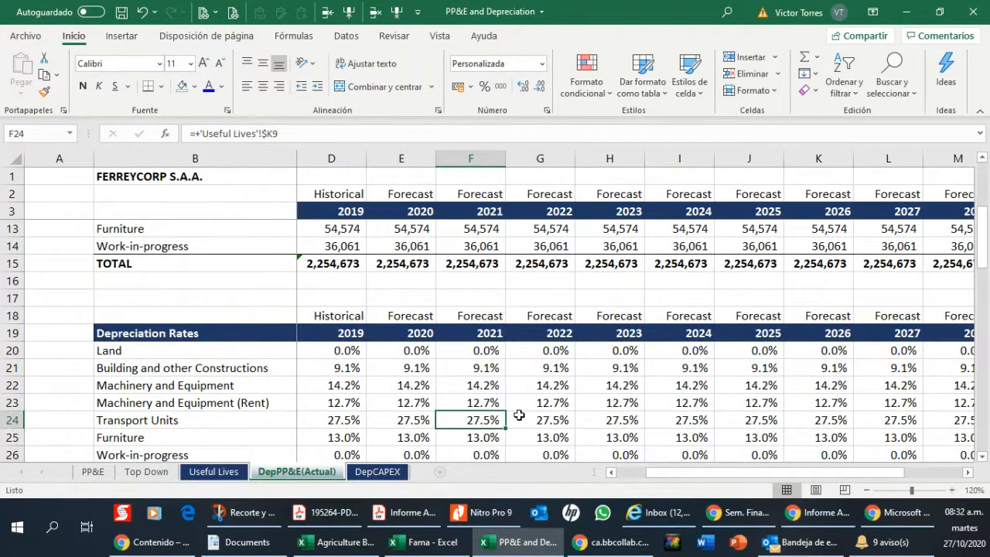
scroll(519, 415, "up", 3)
scroll(519, 415, "down", 10)
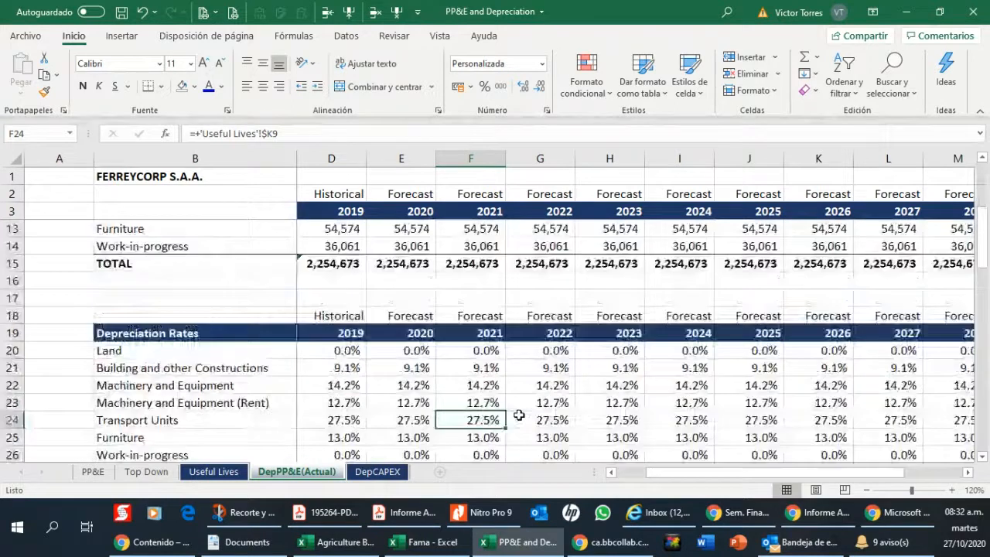
scroll(519, 415, "up", 1)
scroll(519, 415, "down", 3)
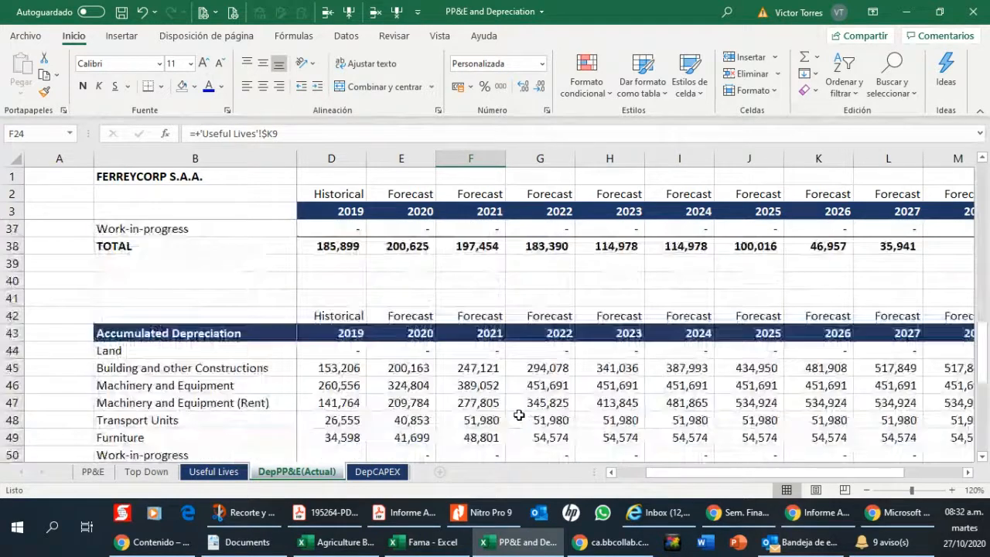
left_click(462, 366)
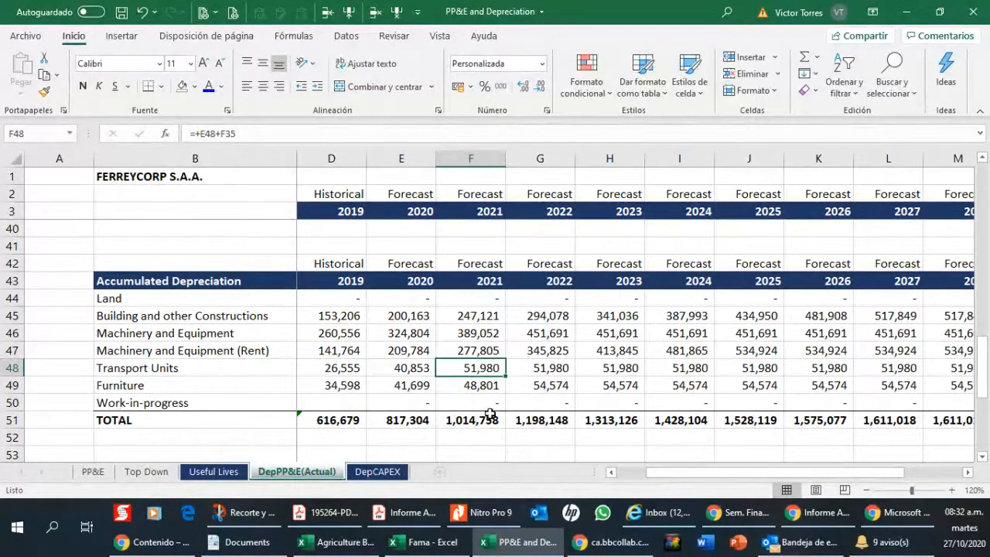
Compare the 2021 net PP&E of Transport Units, Machinery and Equipment, and Furniture, including Furniture's 2022 balance.
scroll(486, 413, "down", 5)
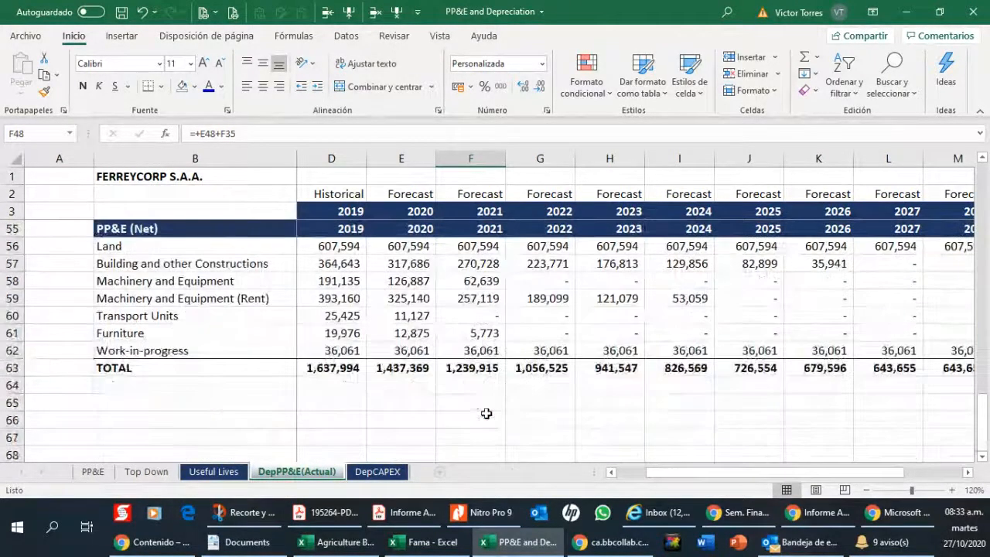
left_click(470, 313)
left_click(473, 281)
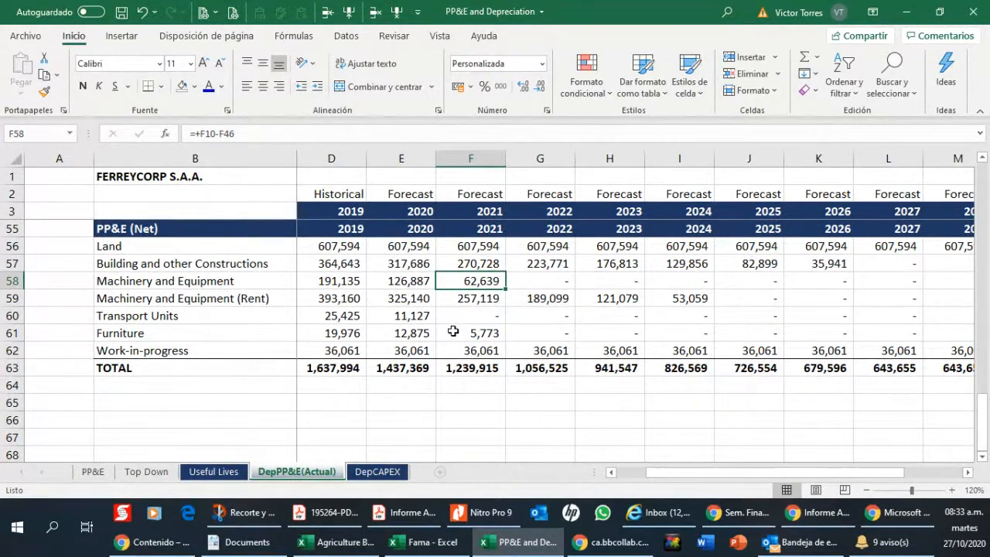
left_click(454, 332)
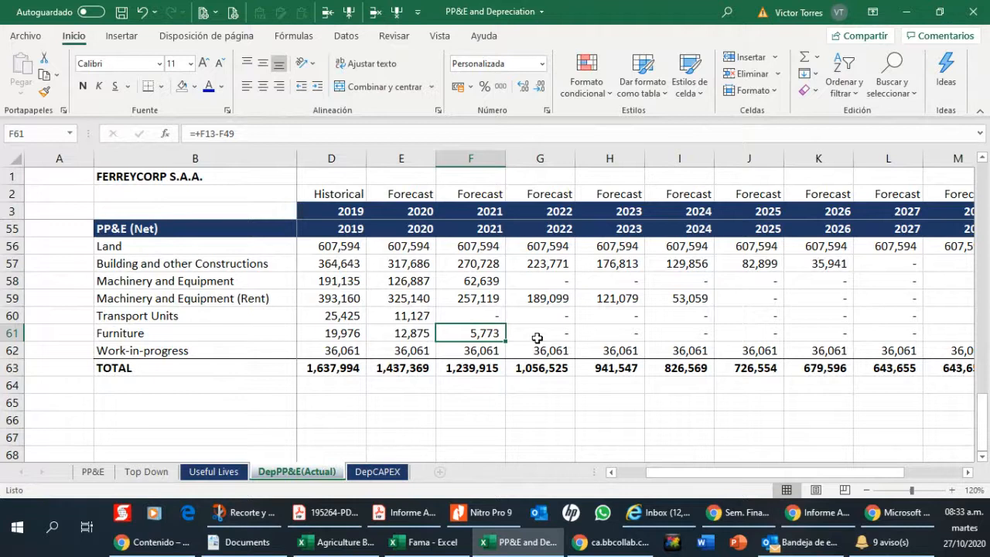
left_click(536, 337)
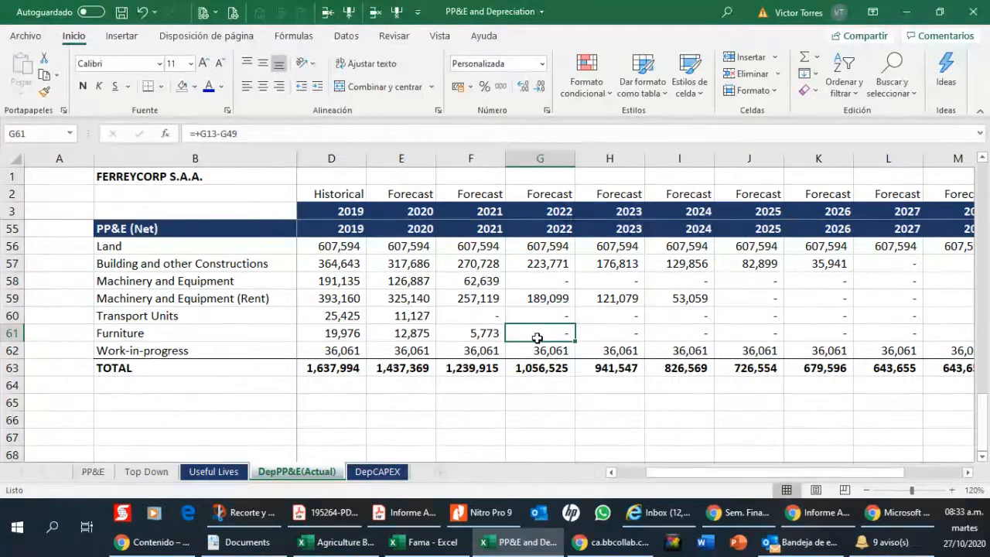
left_click(490, 283)
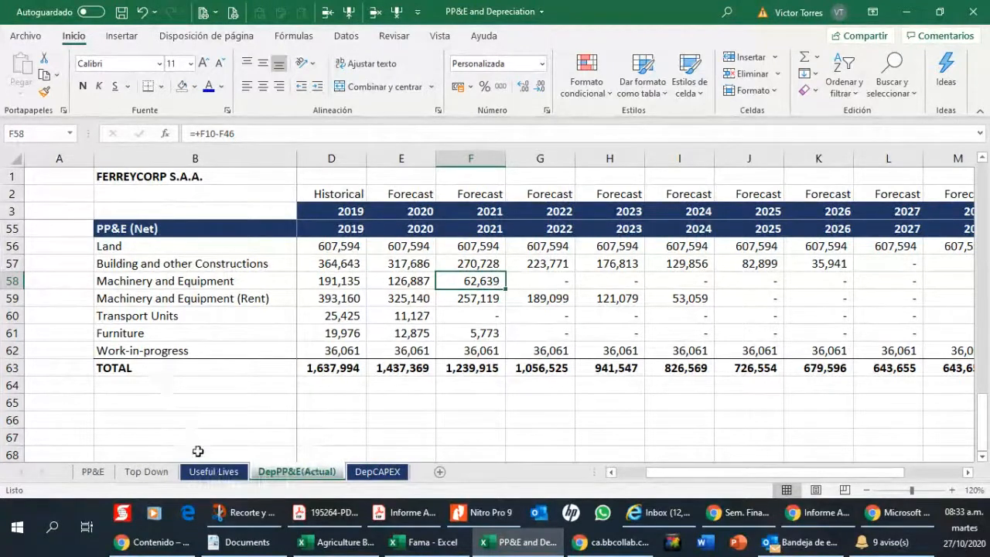
Review the useful lives of Transport Units, Machinery and Equipment, and Machinery and Equipment (Rent) on the Useful Lives sheet.
left_click(208, 475)
left_click(630, 403)
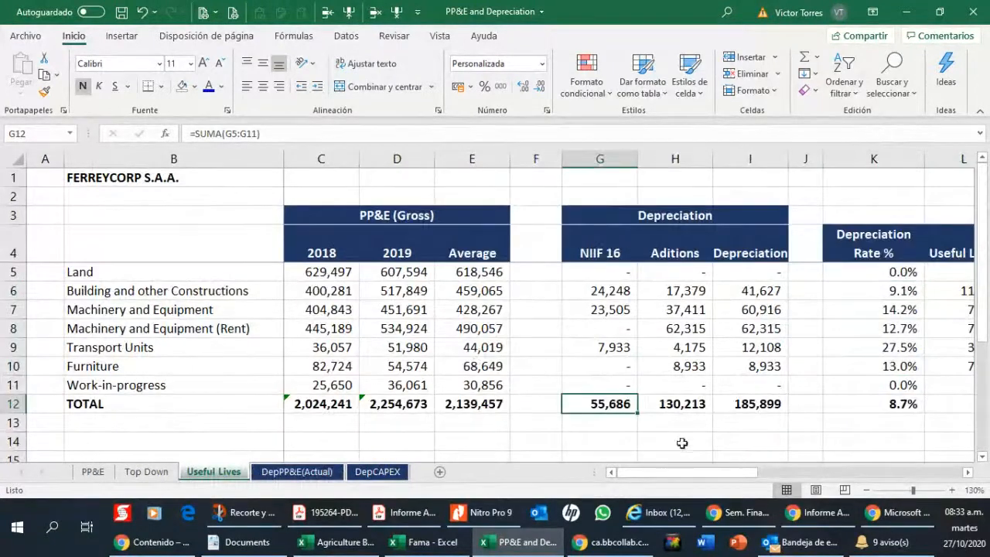
scroll(558, 370, "right", 3)
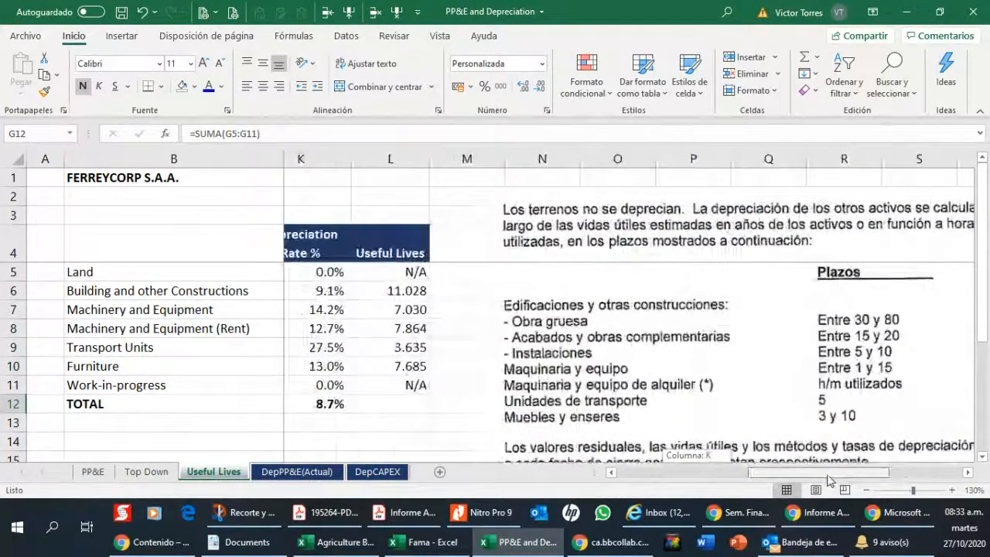
left_click(556, 347)
left_click(547, 308)
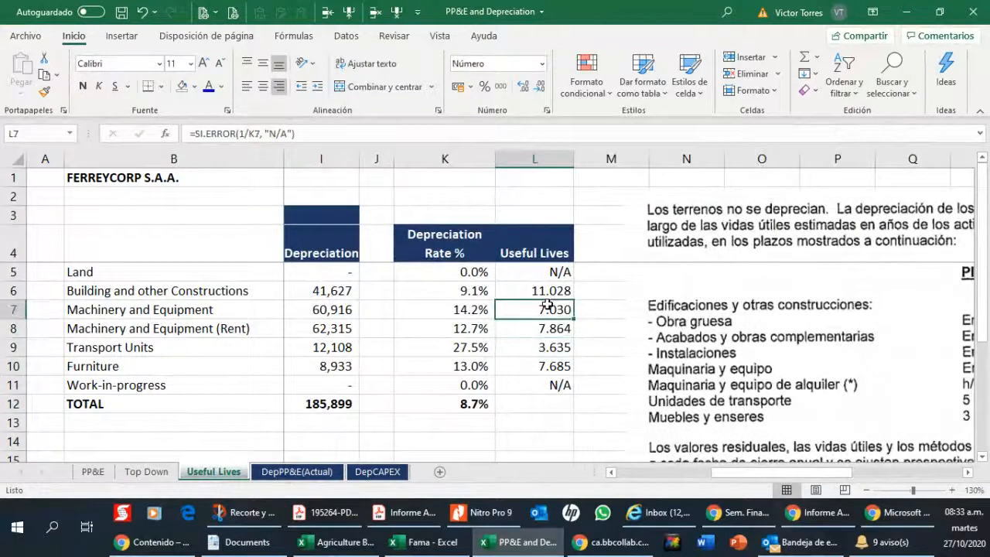
left_click(542, 344)
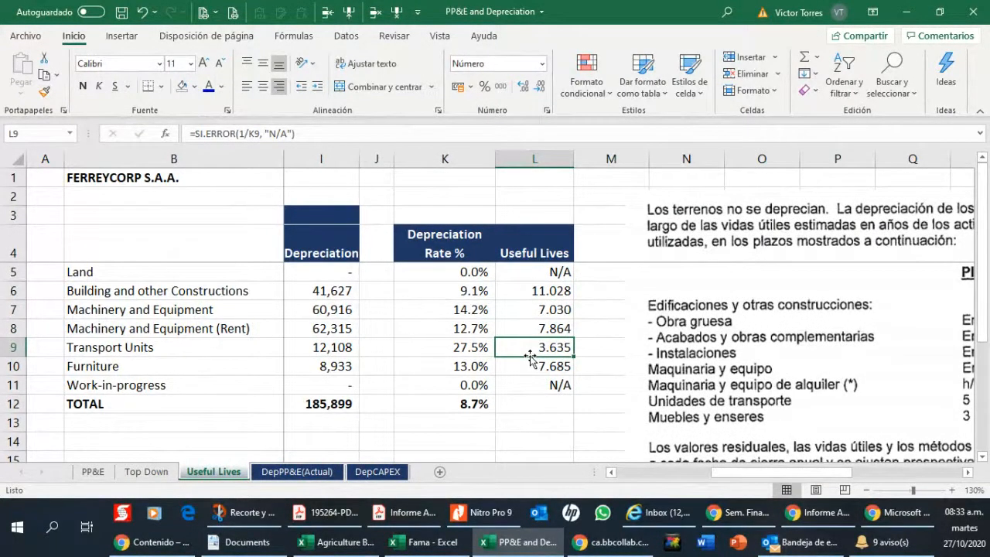
left_click(544, 329)
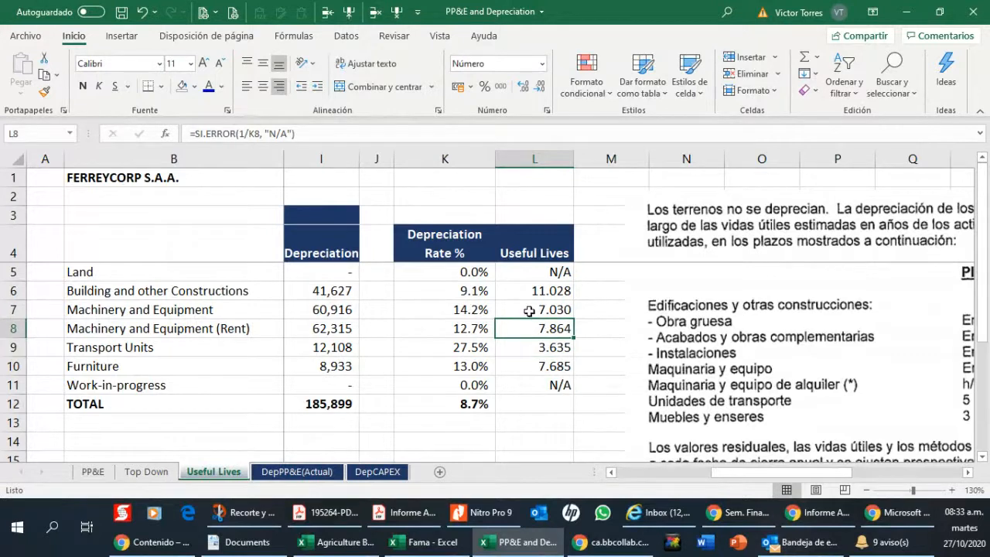
left_click(529, 310)
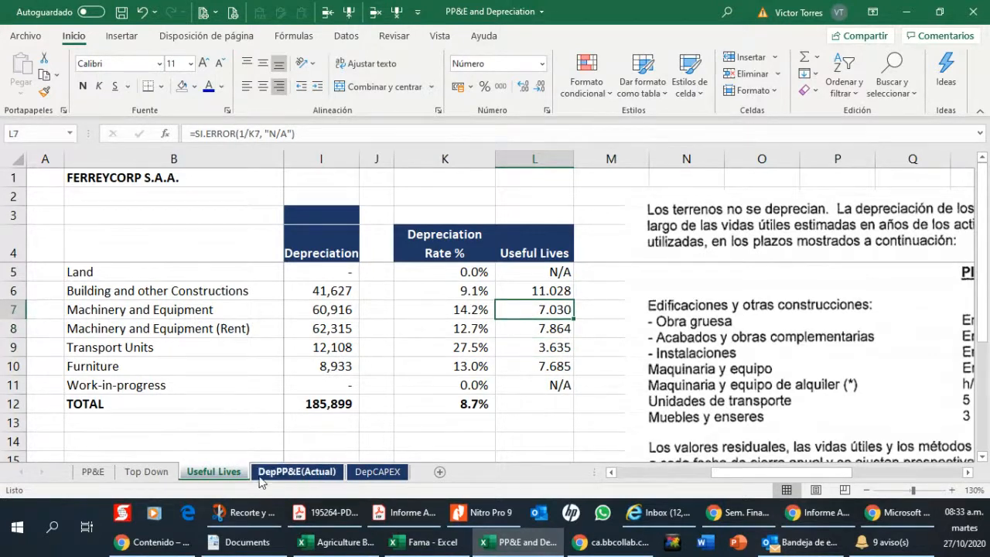
Relate Transport Units' 2021 net PP&E on the DepPP&E(Actual) sheet to the machinery classes and to 2021 accumulated depreciation.
left_click(297, 471)
left_click(480, 315)
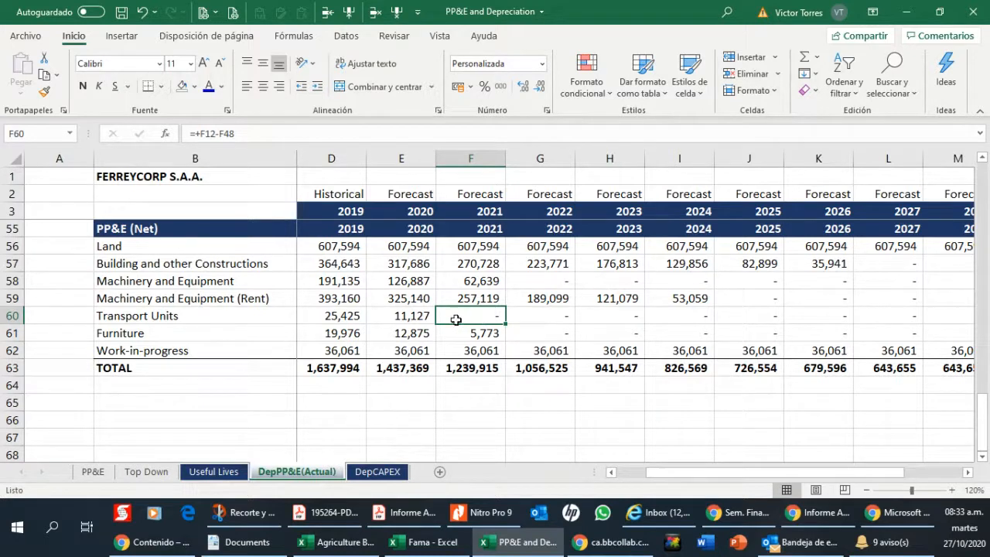
left_click_drag(228, 282, 224, 309)
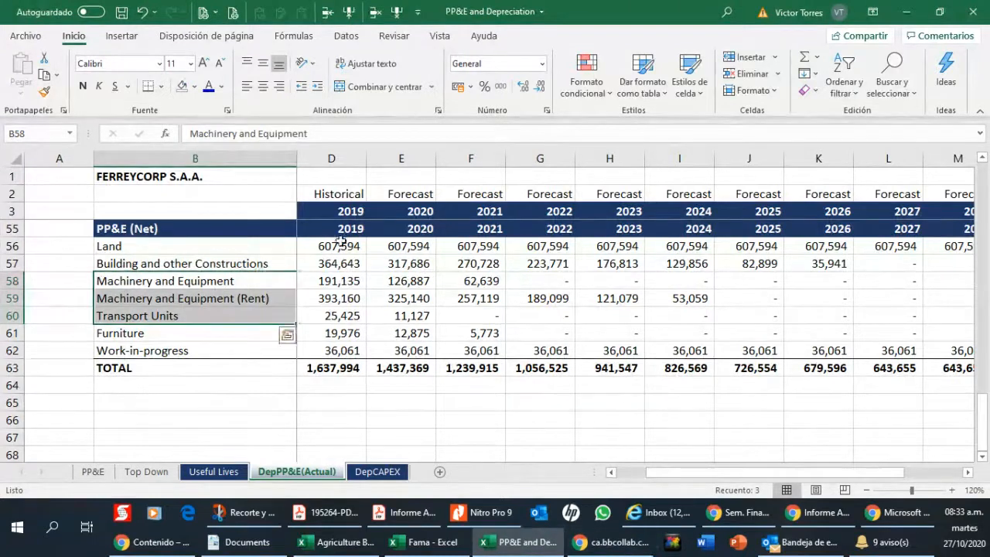
left_click(495, 310)
scroll(492, 311, "up", 3)
scroll(492, 311, "up", 2)
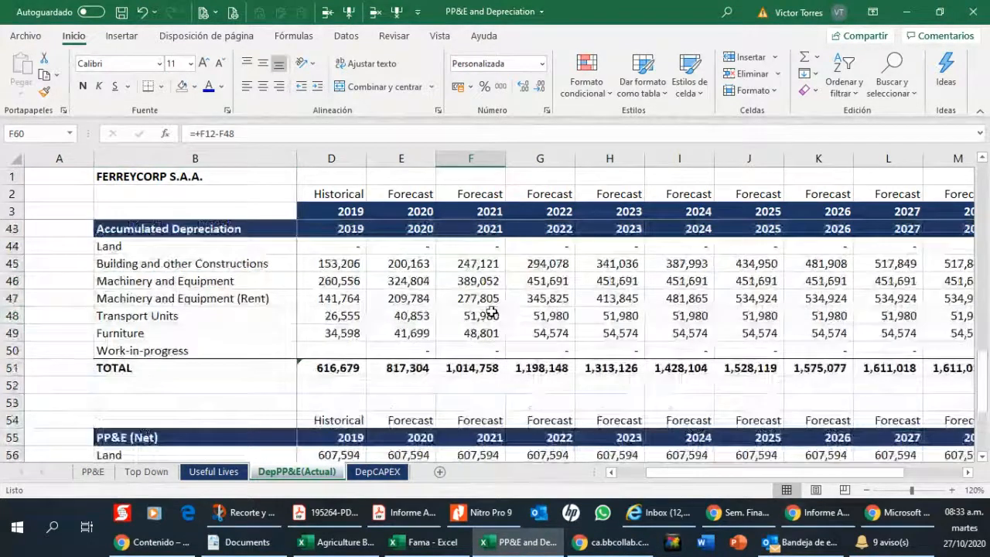
left_click_drag(472, 348, 462, 367)
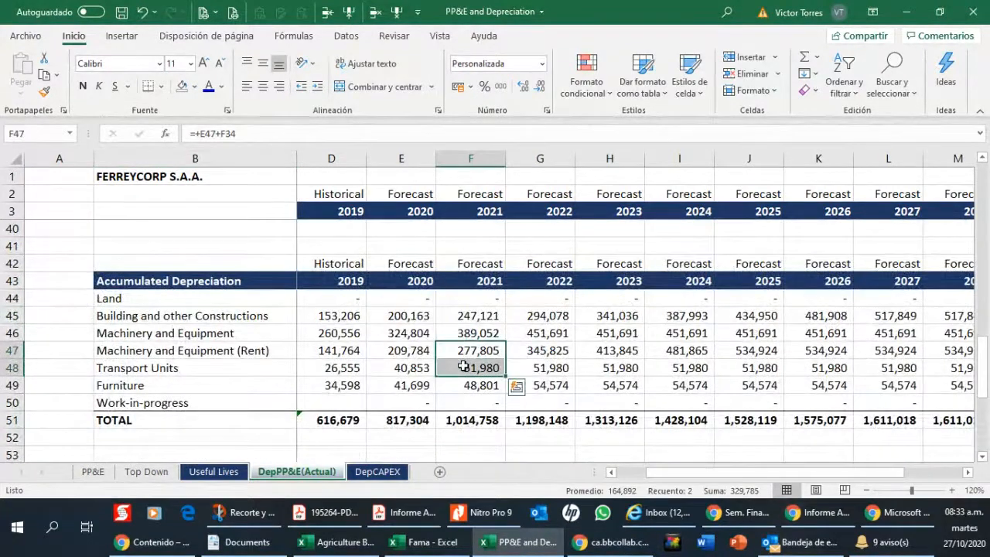
Relate the 2019 gross PP&E of all asset classes to Machinery and Equipment's 2023 SI depreciation formula.
scroll(462, 366, "up", 12)
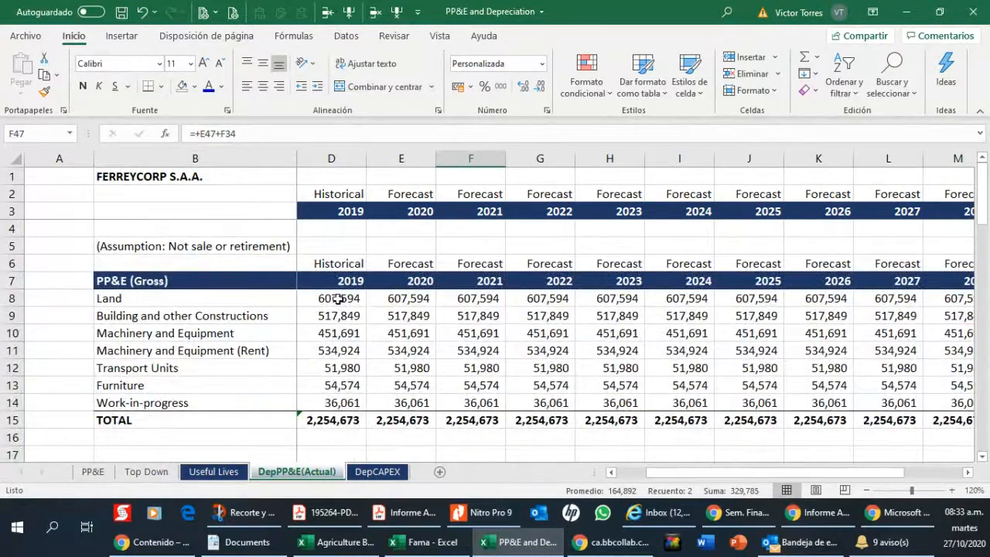
left_click_drag(334, 300, 323, 401)
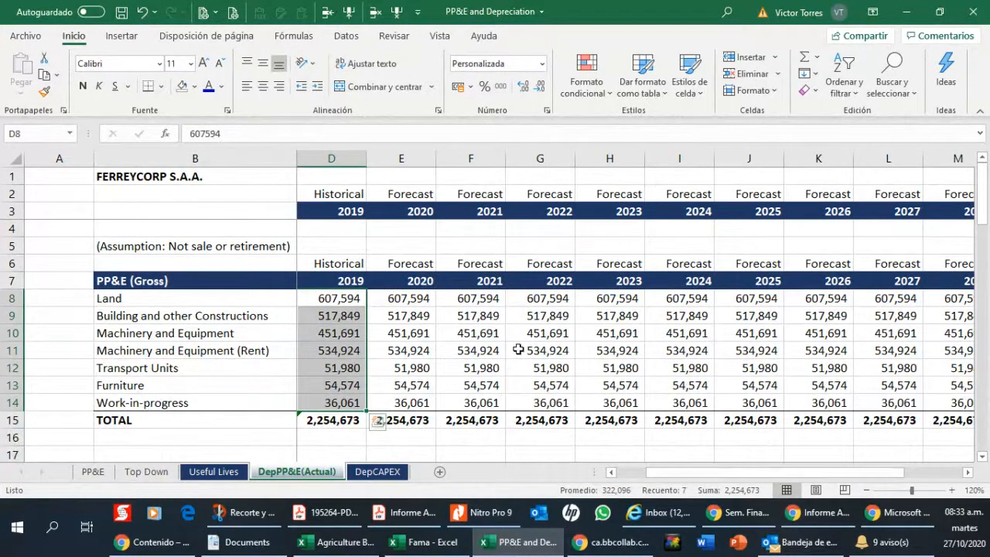
scroll(513, 344, "down", 8)
left_click(638, 319)
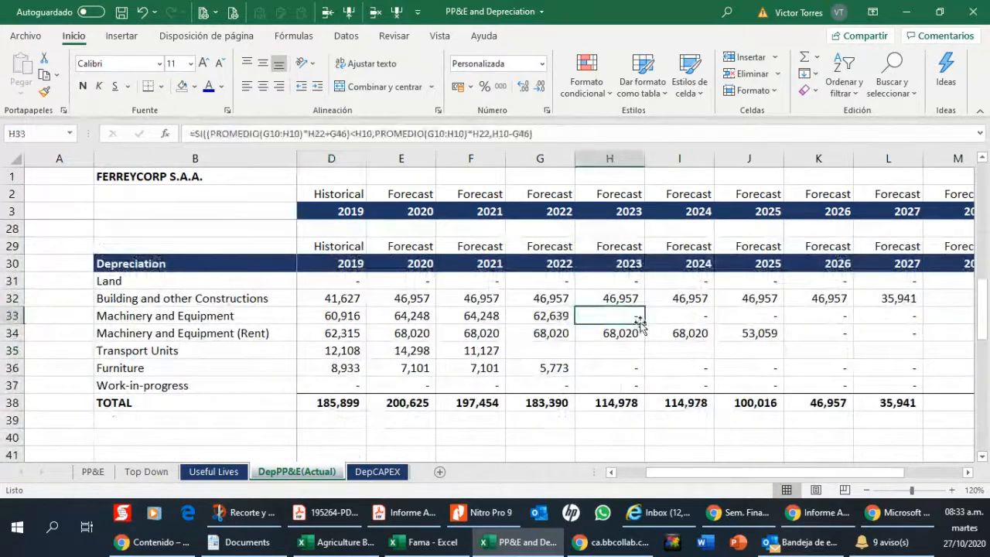
Compare when forecast depreciation ends for Transport Units, Machinery and Equipment, Furniture, and Machinery and Equipment (Rent).
left_click(610, 350)
left_click(568, 313)
left_click(553, 352)
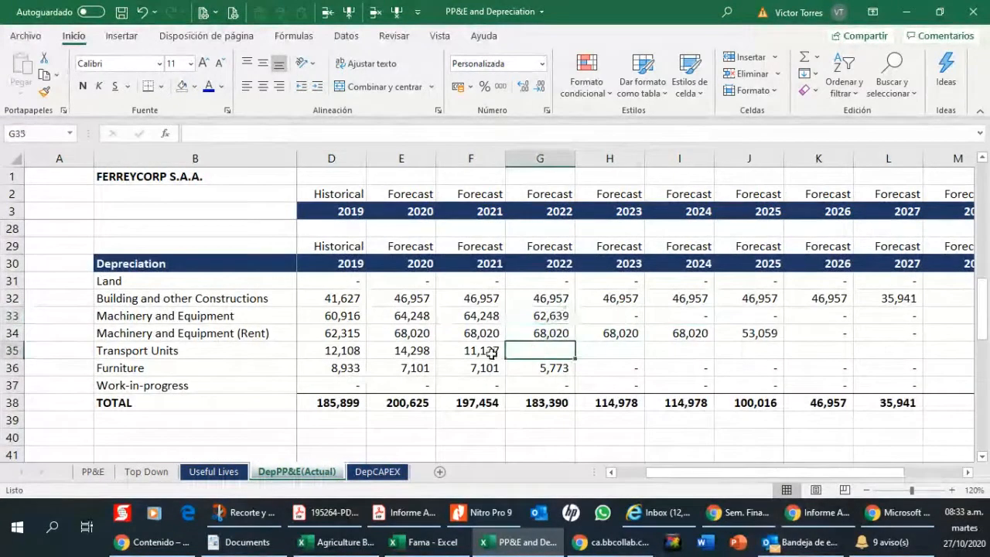
left_click(448, 352)
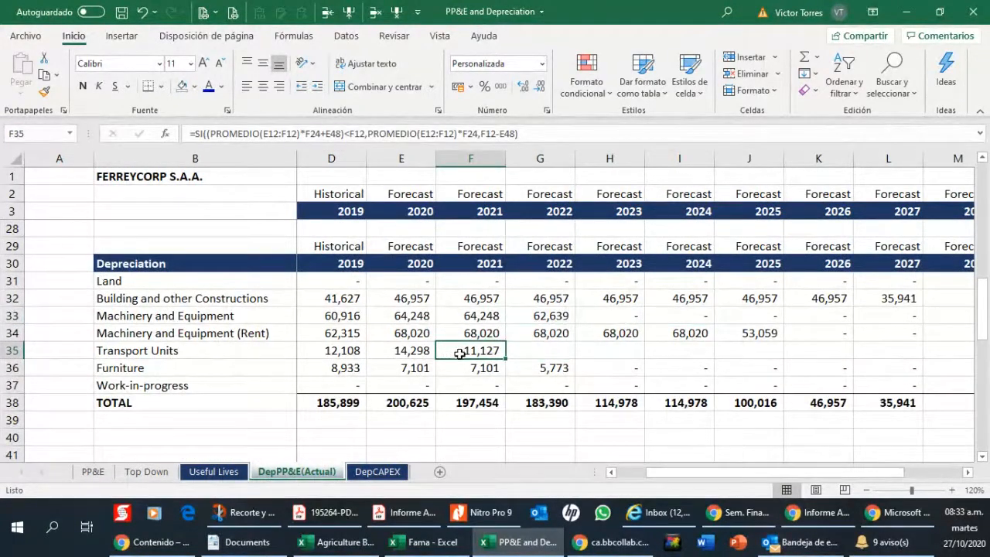
left_click(531, 310)
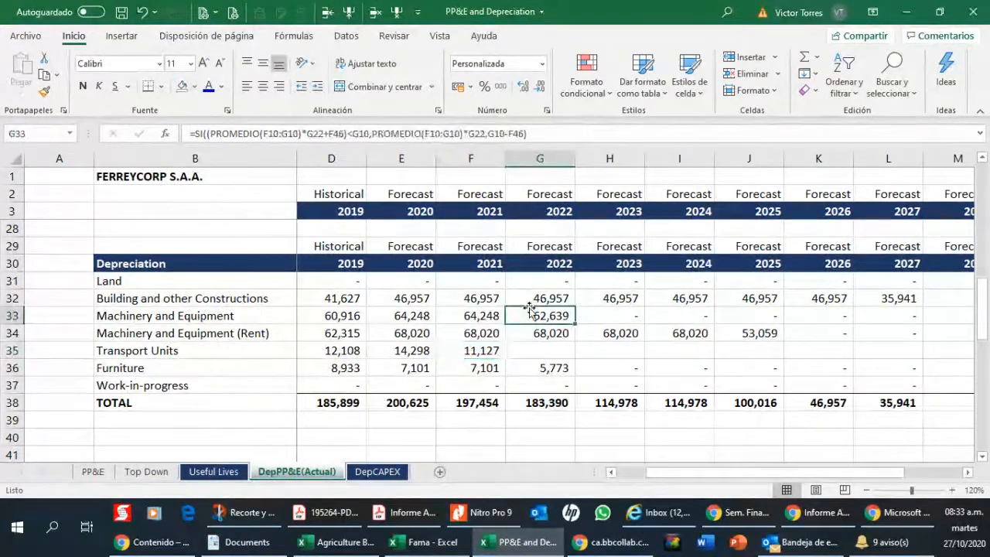
left_click(542, 366)
left_click(604, 313)
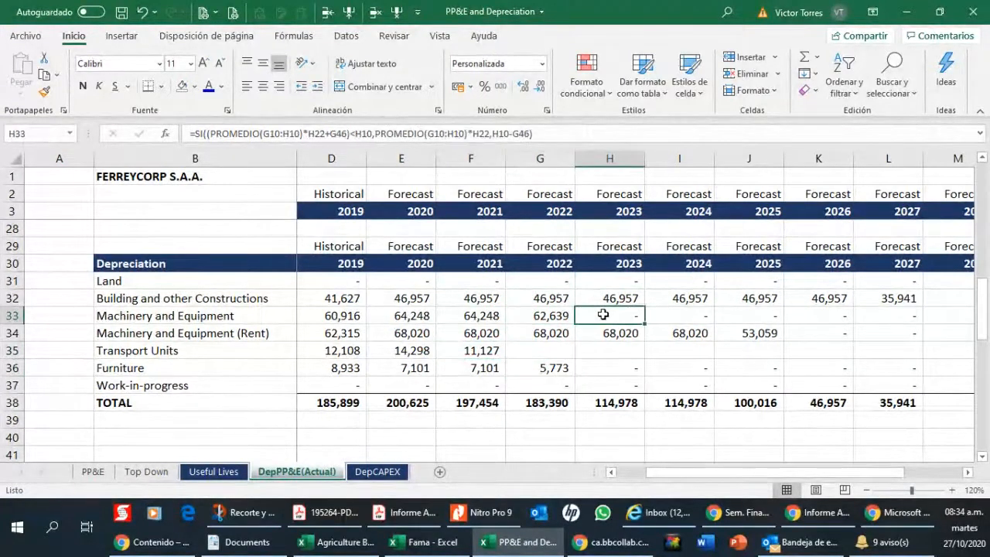
left_click(555, 316)
left_click(801, 333)
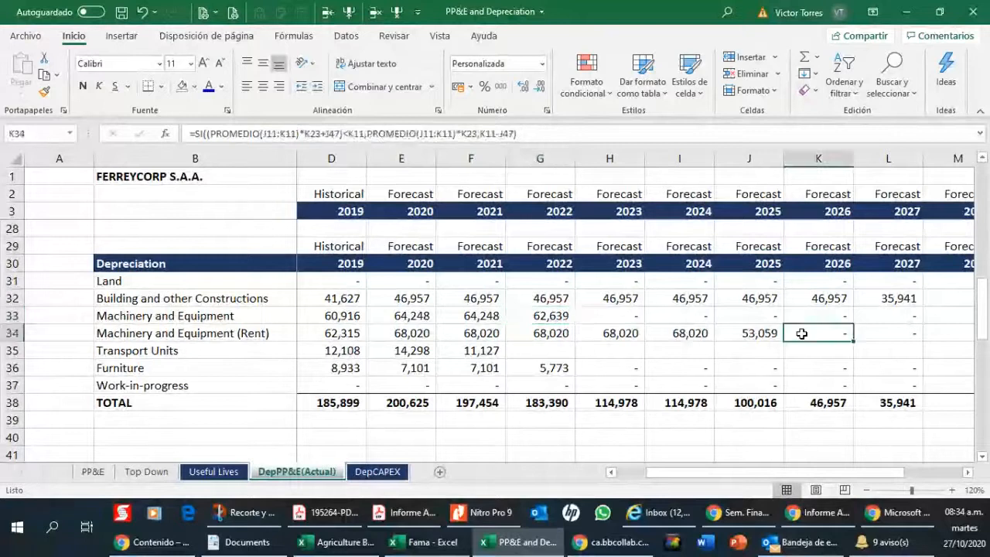
Examine Building and other Constructions' 2027 and 2028 depreciation, and highlight its forecast depreciation from 2020 to 2027.
left_click(897, 301)
key("Right")
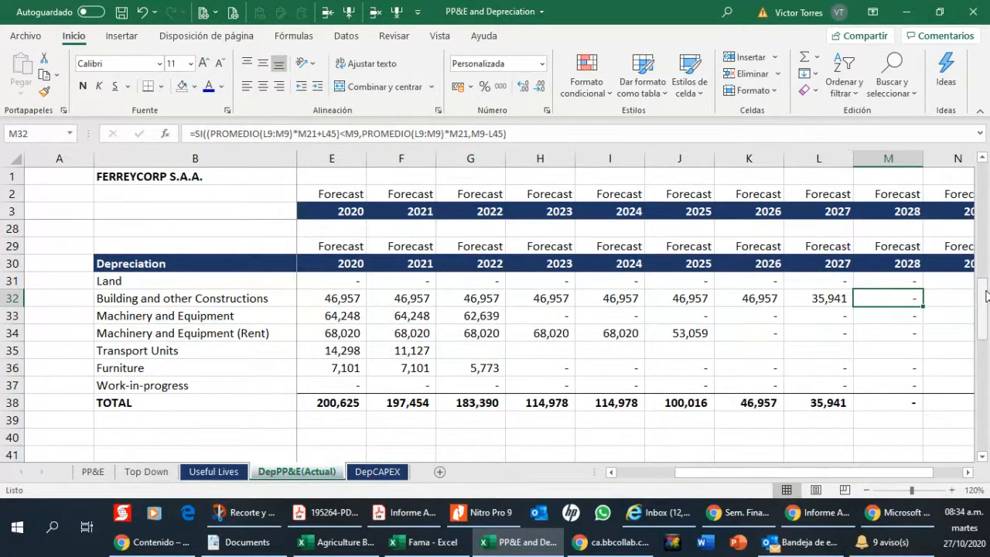
key("Left")
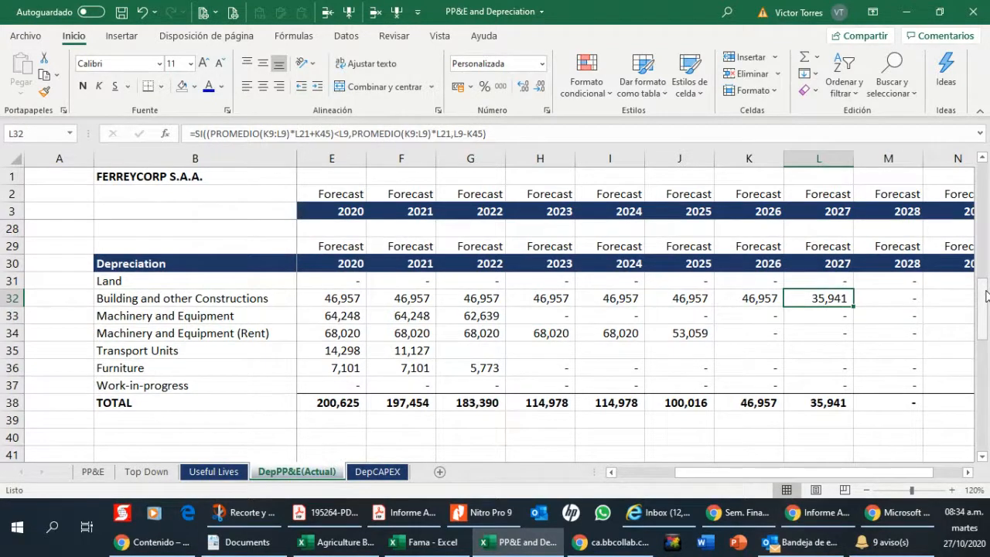
key("shift+Left")
key("shift+Left")
key("shift+Left")
key("shift+Left")
key("shift+Left")
key("shift+Left")
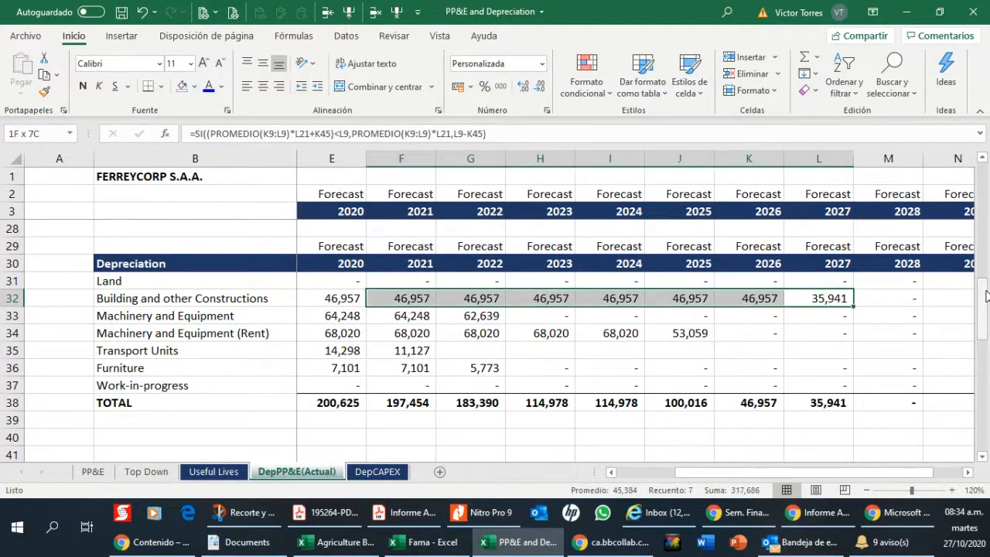
key("shift+Left")
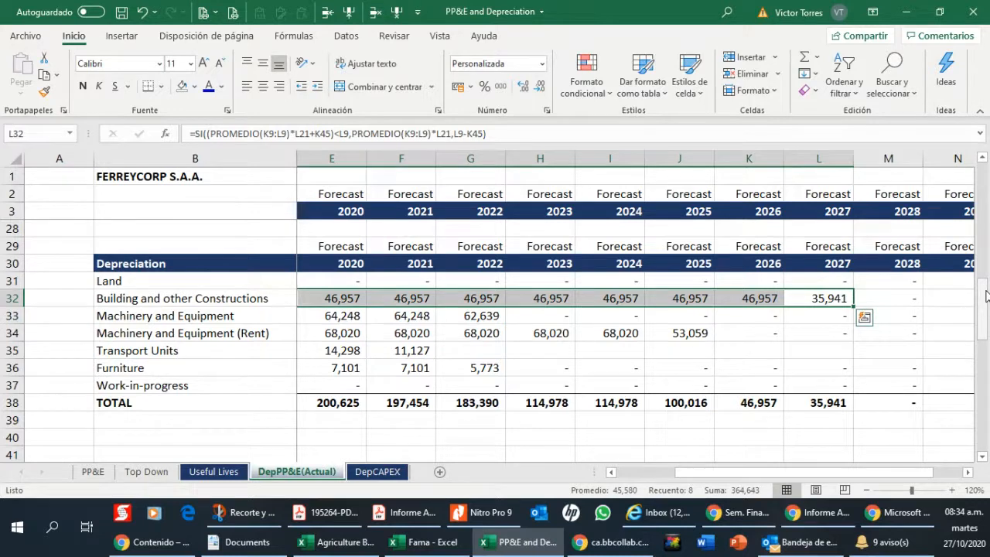
Trace the 2027 column from total depreciation through accumulated depreciation to Building and other Constructions' net PP&E.
key("Down")
key("Down")
key("Down")
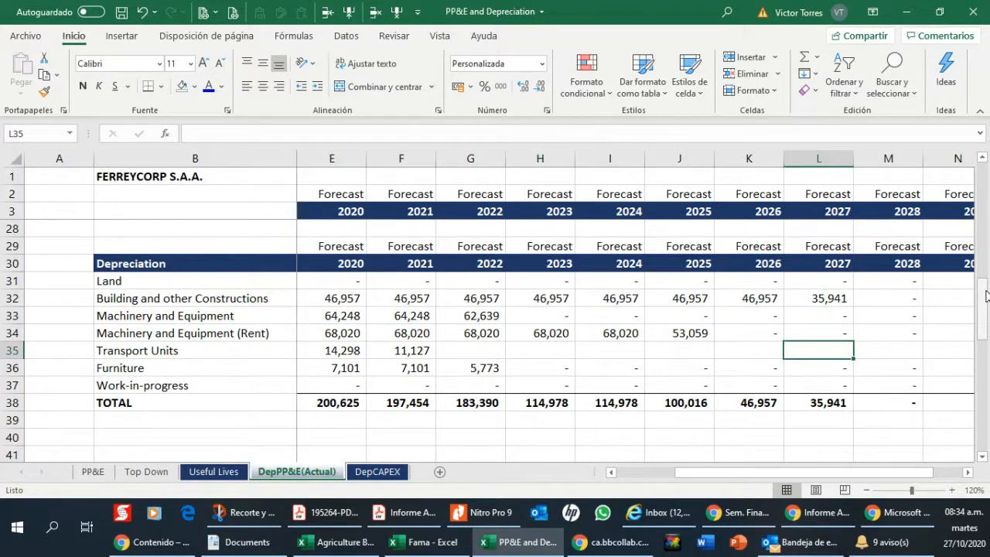
key("Down")
key("Down")
key("Down")
key("Down")
key("Down")
key("Down")
key("Down")
key("Down")
key("Down")
key("Down")
key("Down")
key("Down")
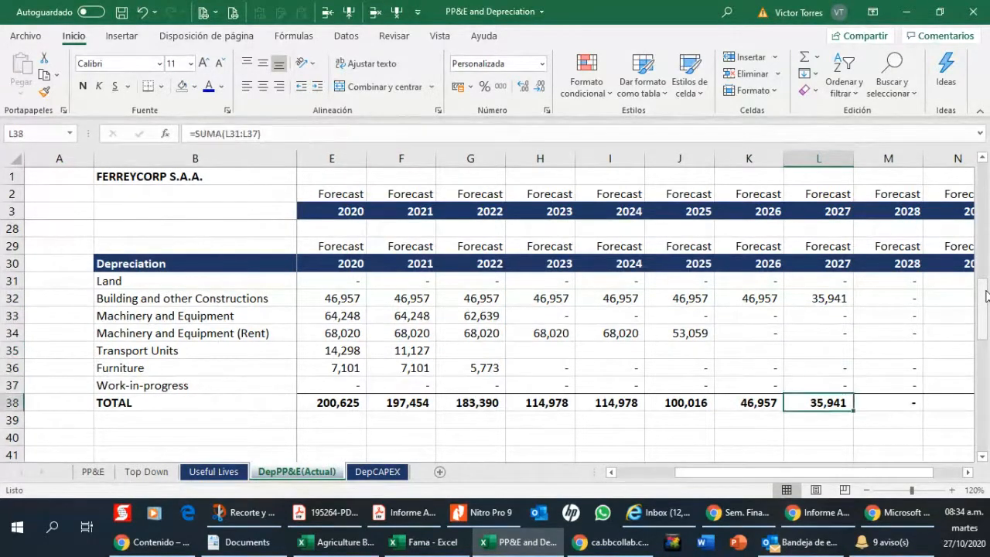
key("Down")
key("Down")
key("Down")
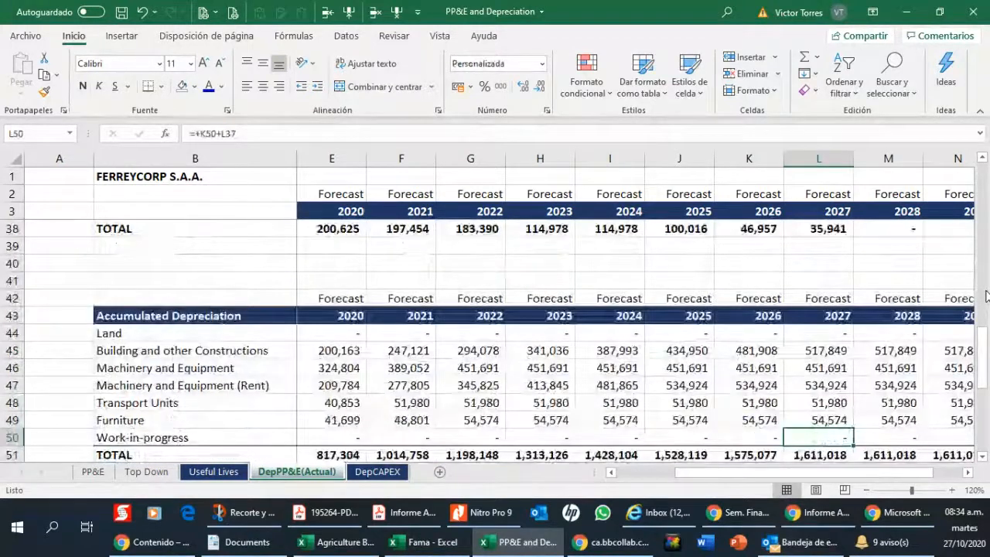
key("Down")
key("Down")
key("Down")
key("Down")
key("Down")
key("Down")
key("Down")
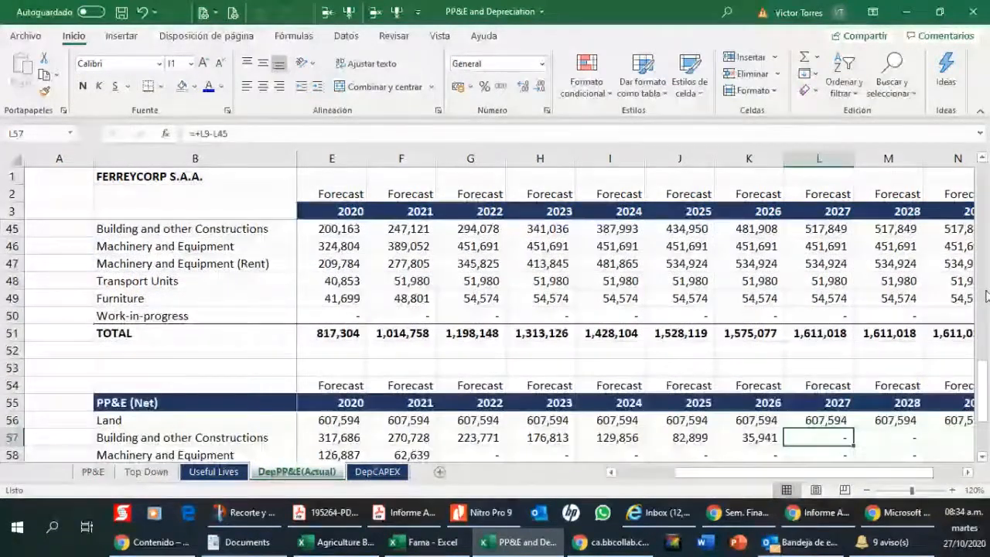
Return to the Depreciation block and review Building and other Constructions' forecast years and Transport Units' 2022 cell.
key("Up")
key("Up")
key("Up")
key("Up")
key("Up")
key("Up")
key("Up")
key("Up")
key("Up")
key("Up")
key("Up")
key("Up")
key("Up")
key("Up")
key("Up")
key("Up")
key("Up")
key("Up")
key("Up")
key("Up")
key("Up")
key("Up")
key("Up")
key("Up")
key("Up")
key("Up")
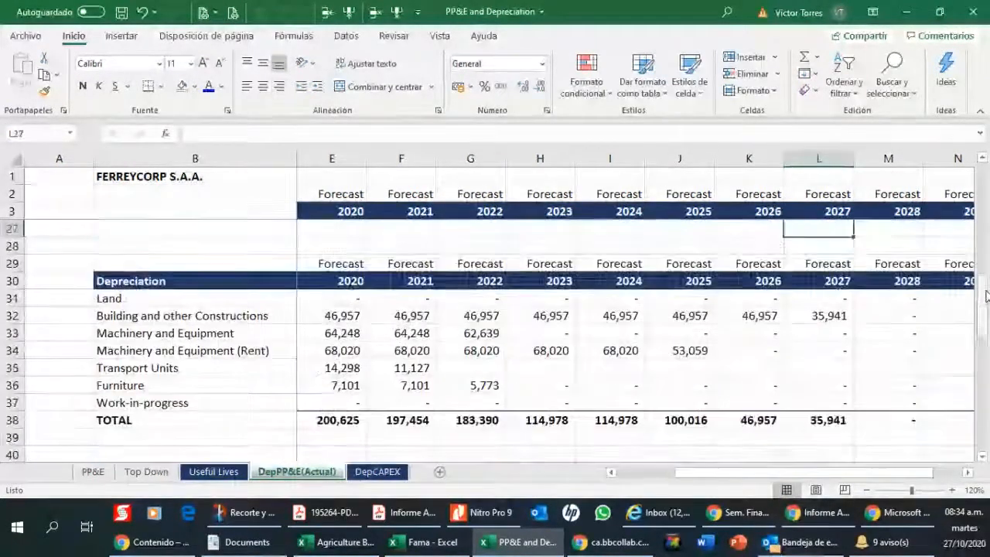
key("Down")
key("Down")
key("Down")
key("Down")
key("Left")
key("Left")
key("Left")
key("Left")
key("Left")
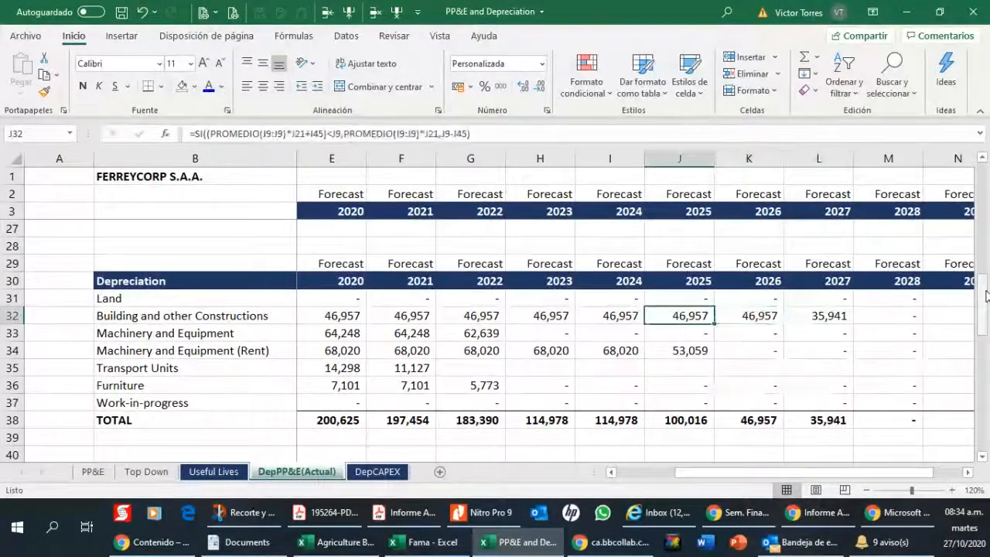
key("Down")
key("Down")
key("Down")
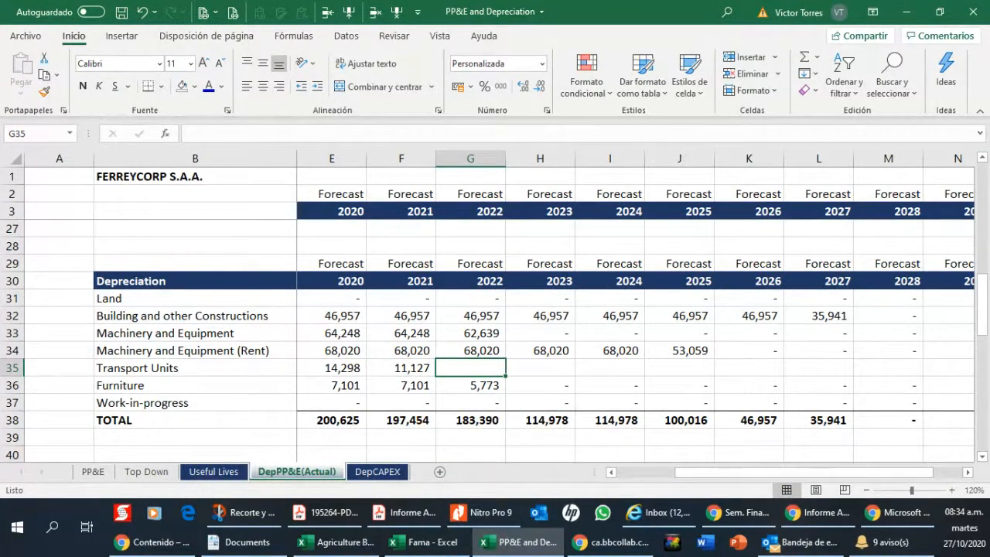
Check Machinery and Equipment's 2022 depreciation formula against the accumulated depreciation and gross PP&E blocks.
key("alt+Tab")
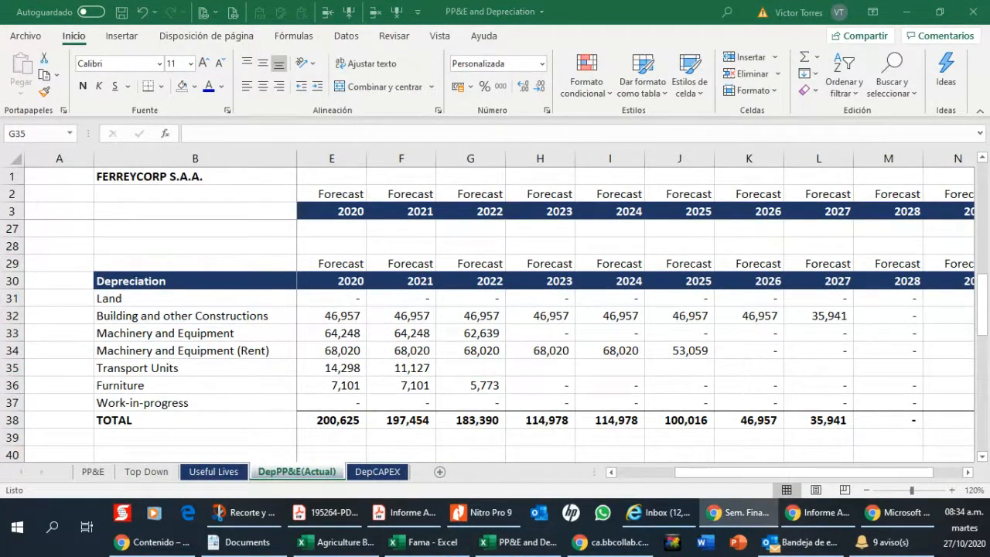
left_click(439, 327)
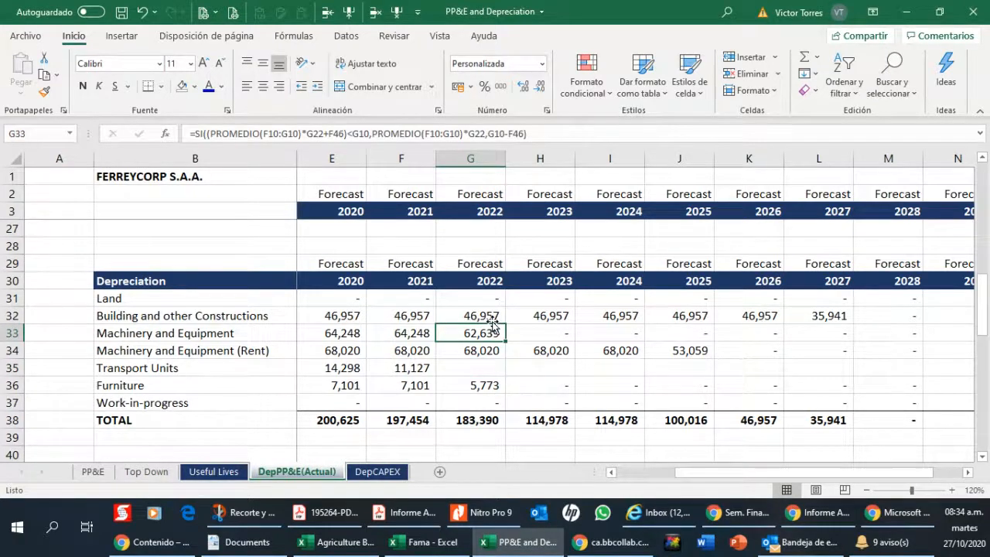
scroll(492, 323, "down", 2)
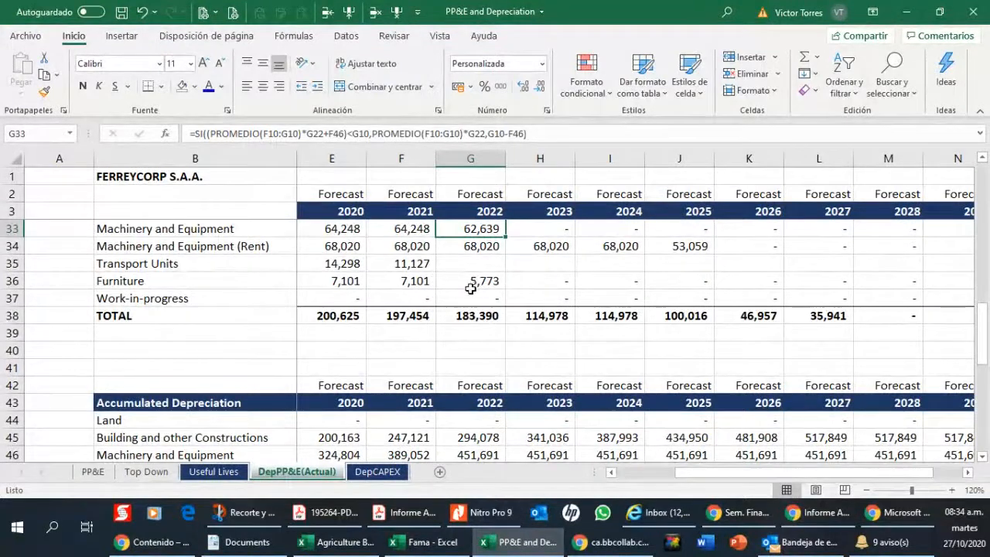
left_click(612, 472)
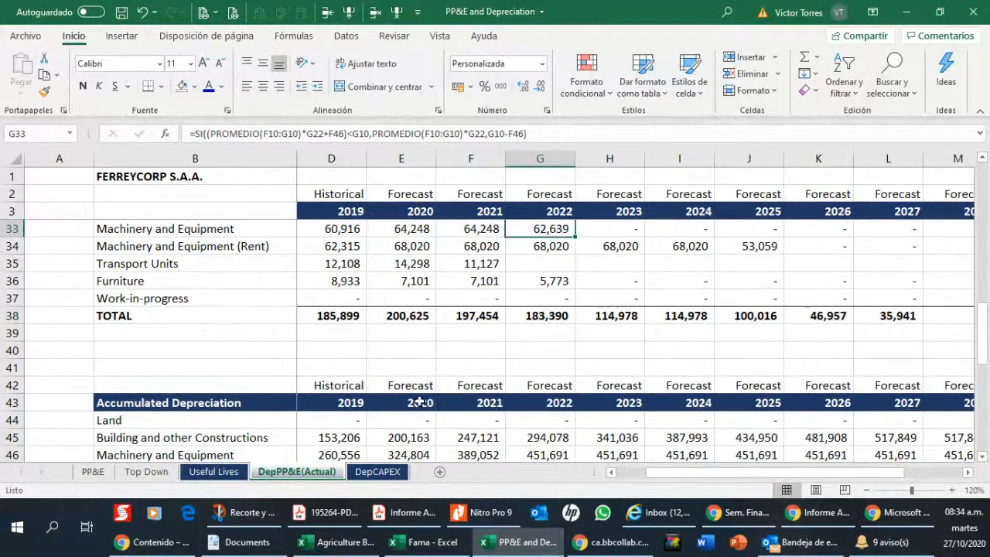
scroll(414, 385, "up", 2)
scroll(413, 385, "up", 8)
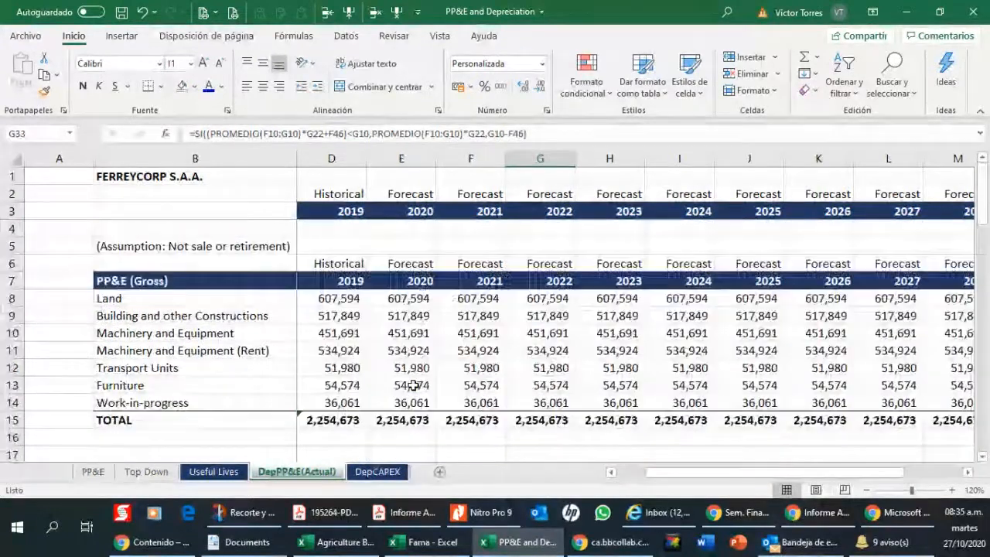
Show the DepCAPEX sheet at 120% zoom and review historical CAPEX by asset class and the CAPEX / Revenues ratios.
left_click(357, 473)
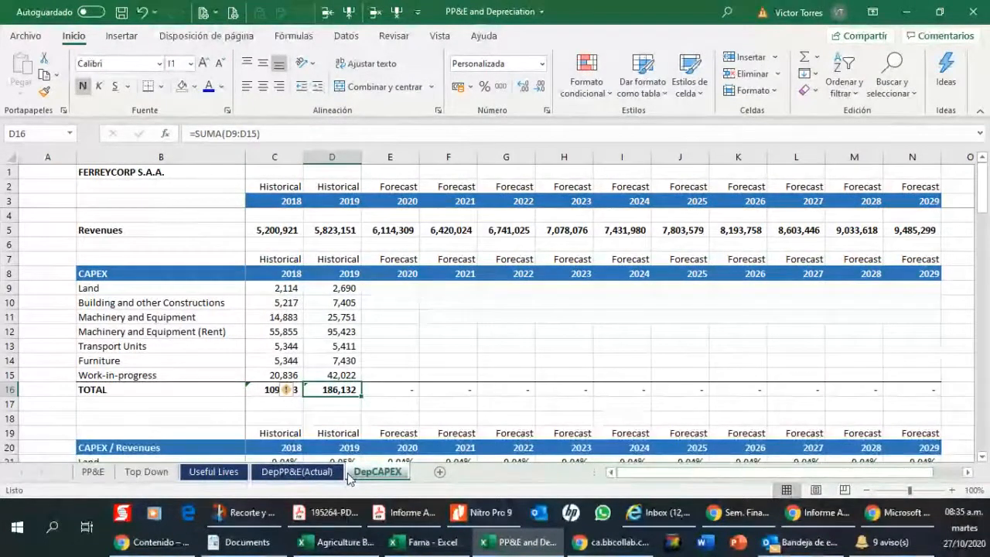
mouse_move(889, 513)
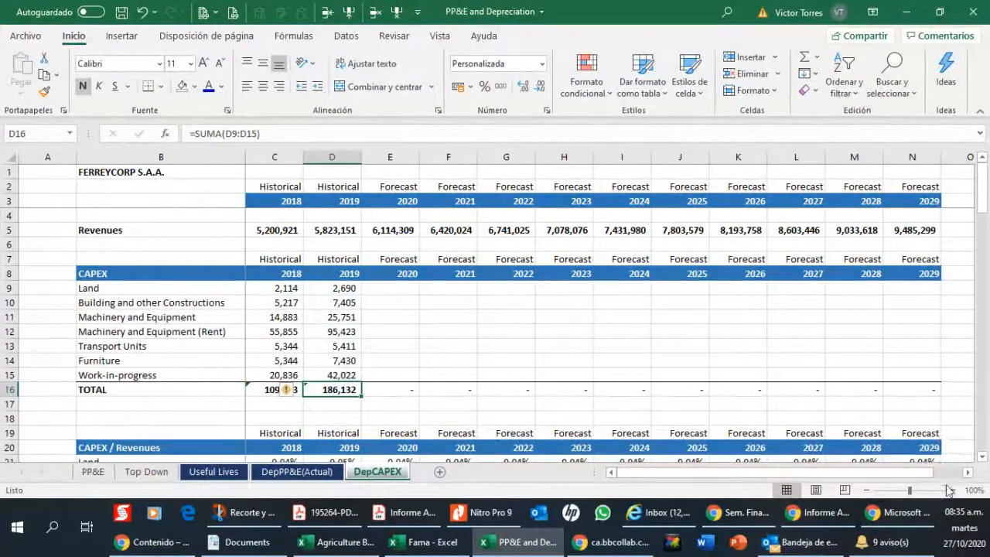
scroll(467, 364, "up", 1)
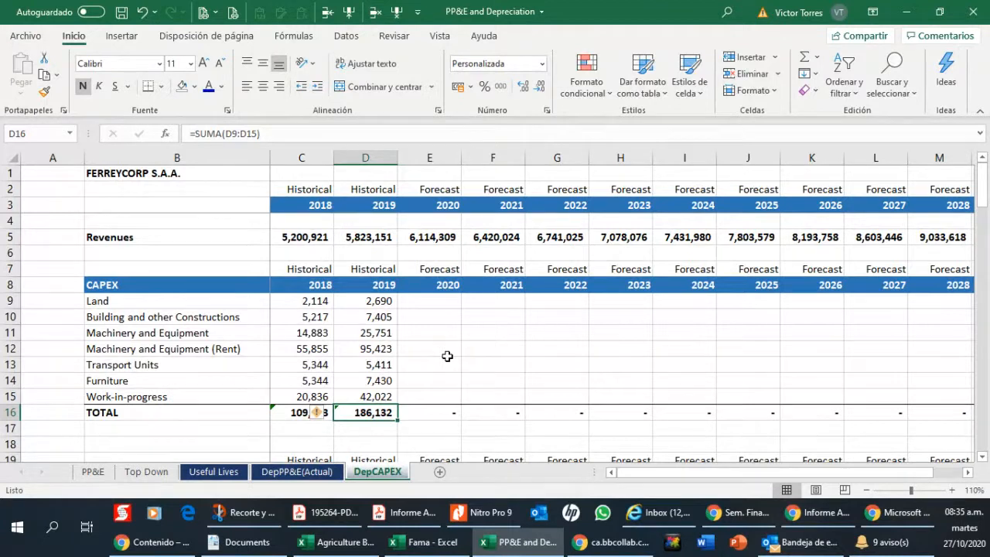
scroll(447, 355, "down", 4)
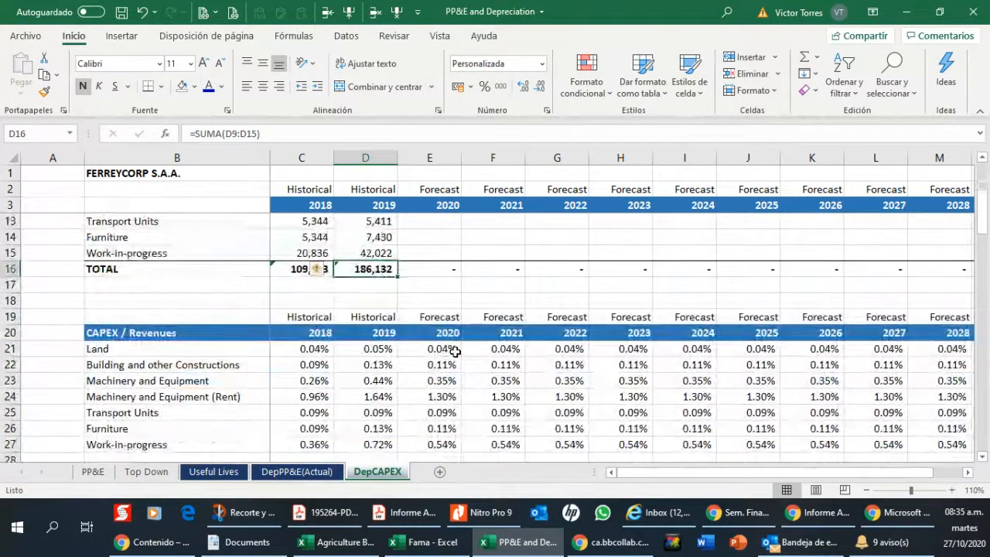
scroll(456, 352, "down", 1)
scroll(455, 352, "up", 5)
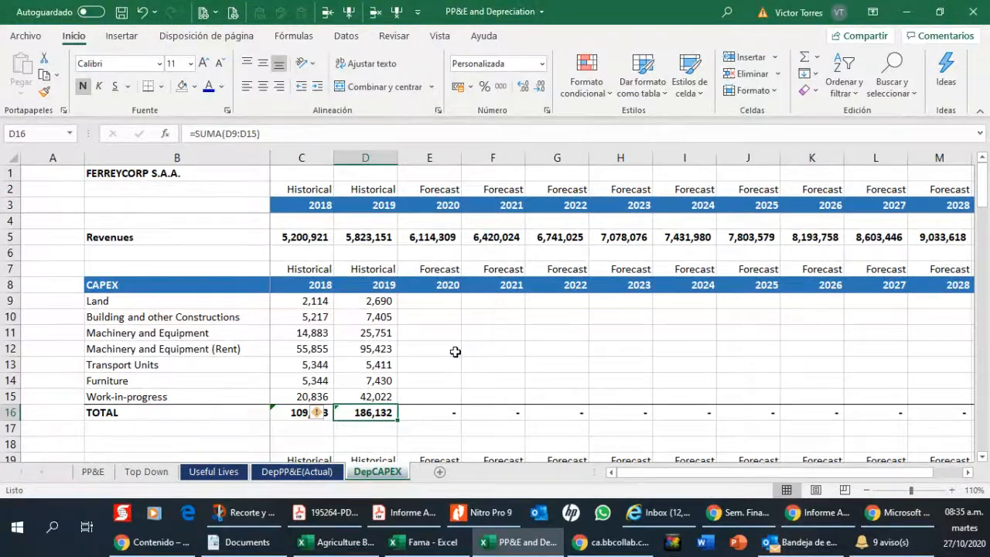
left_click(951, 489)
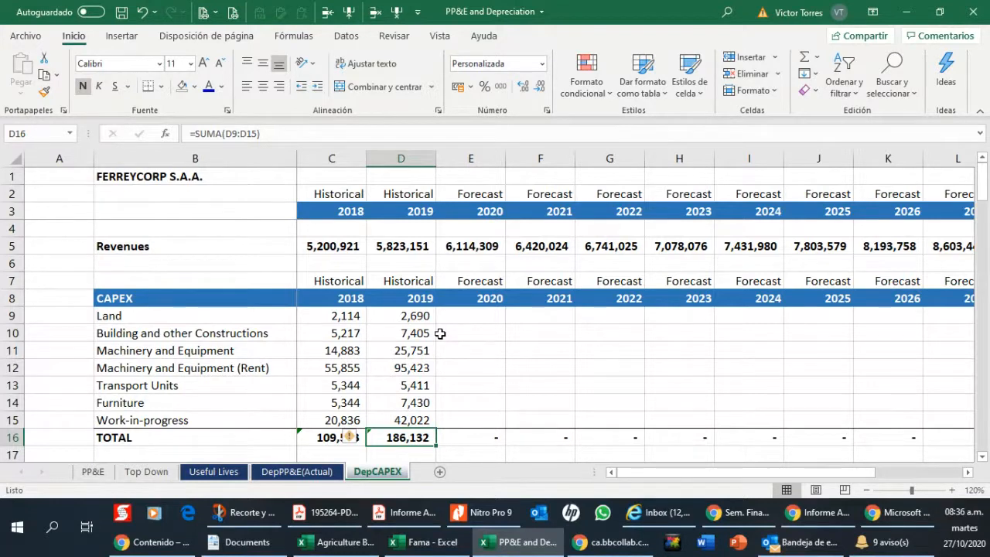
scroll(440, 332, "down", 1)
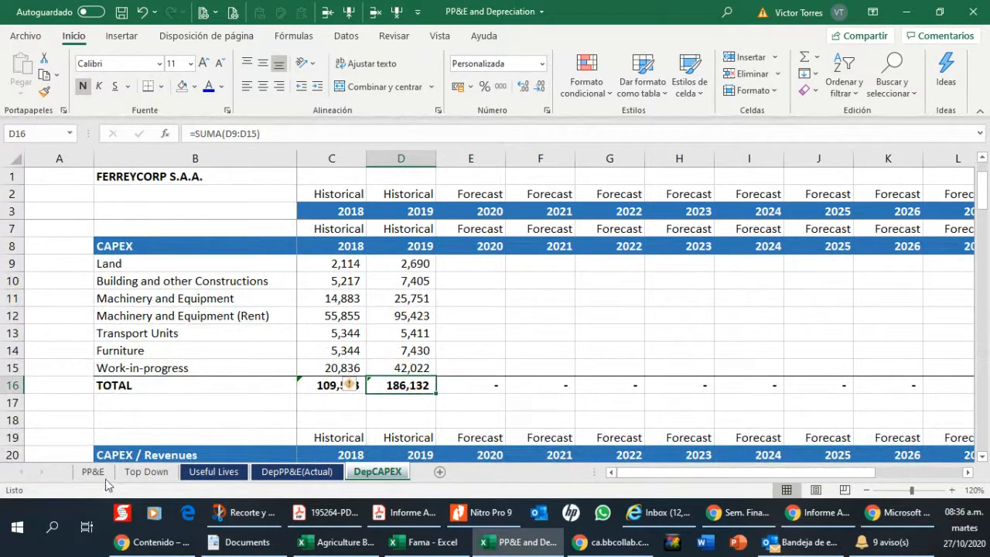
Review the 2020 CAPEX / Revenues, CAPEX and gross PP&E formulas on the Top Down sheet.
left_click(146, 472)
scroll(422, 360, "up", 3)
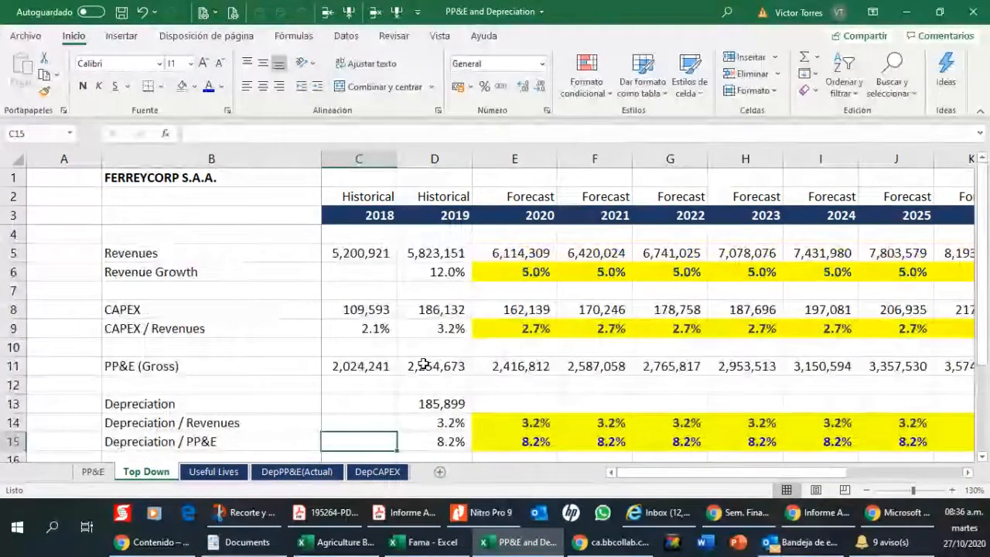
left_click(535, 330)
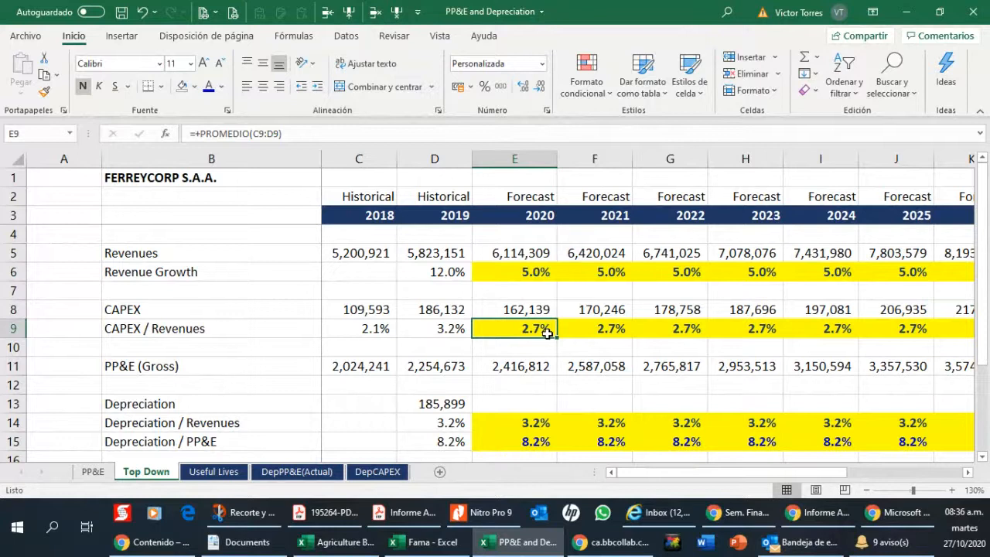
left_click(539, 309)
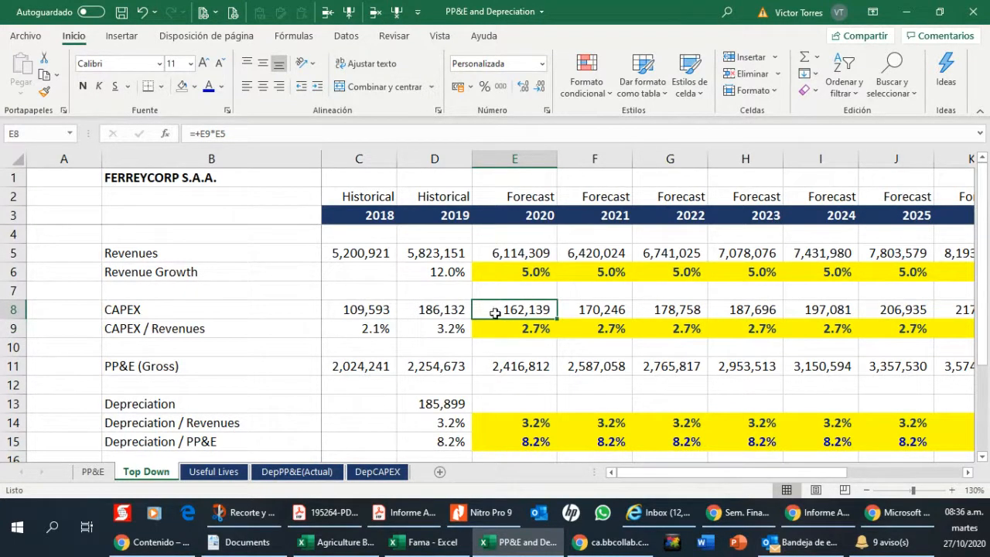
left_click(545, 365)
left_click(536, 309)
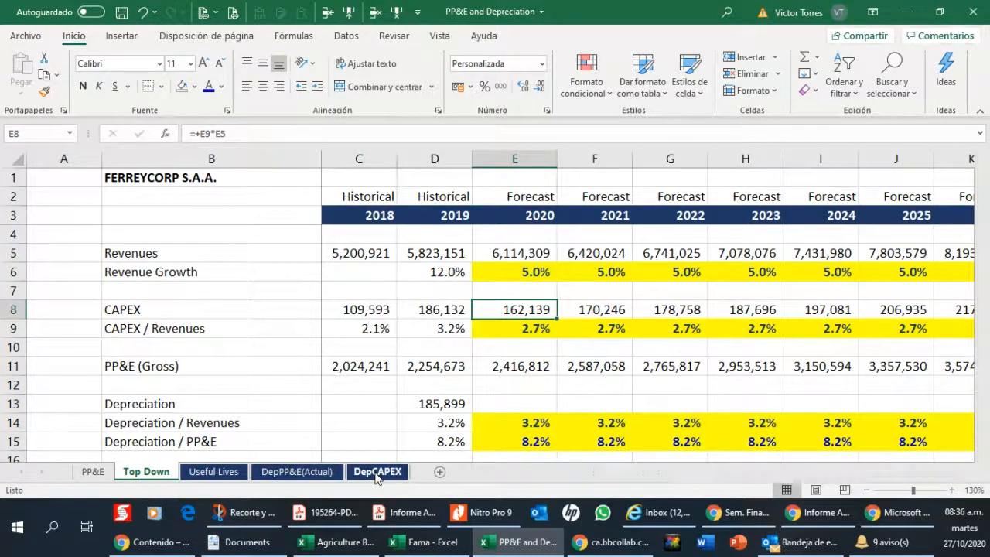
Relate the 2019 CAPEX of the individual asset classes on the DepCAPEX sheet to the 2019 total.
left_click(377, 473)
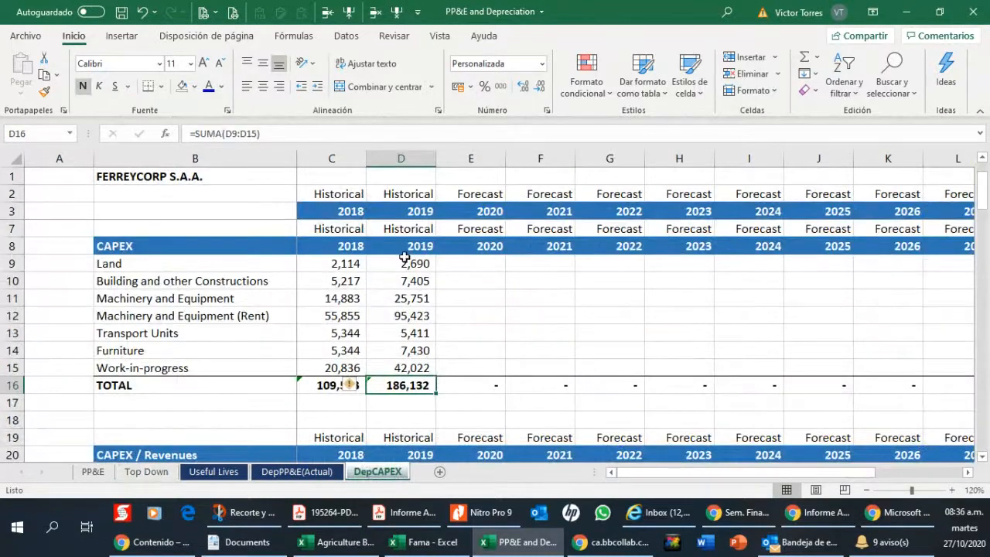
left_click_drag(402, 262, 412, 359)
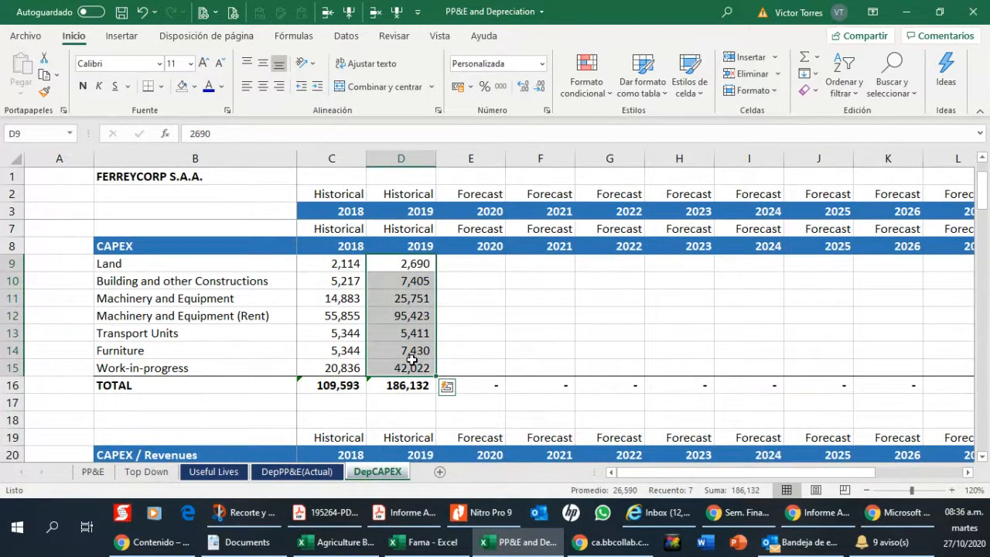
left_click(398, 395)
left_click(397, 381)
scroll(397, 385, "up", 1)
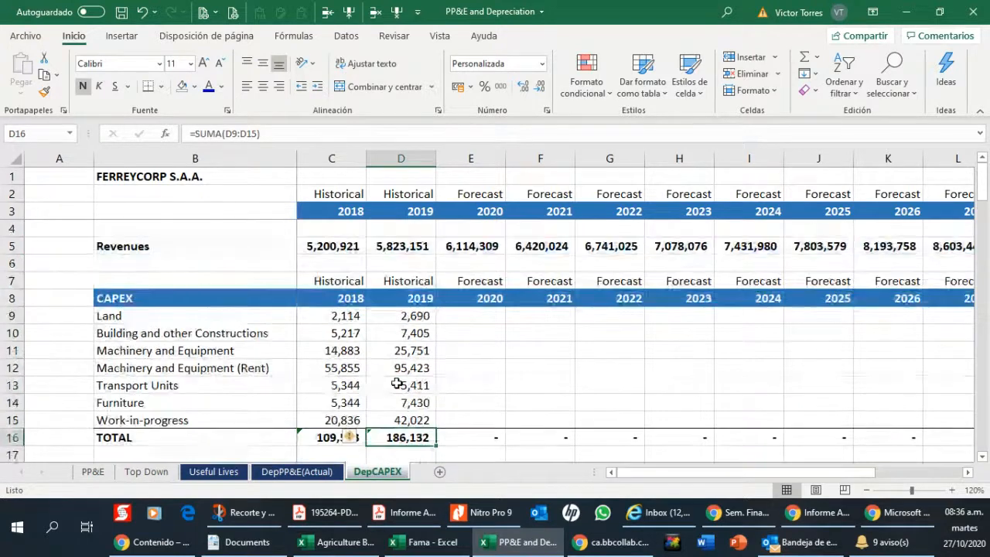
Relate the 2019 CAPEX / Revenues ratios of all asset classes to the 2019 revenues and CAPEX by class.
scroll(396, 384, "down", 3)
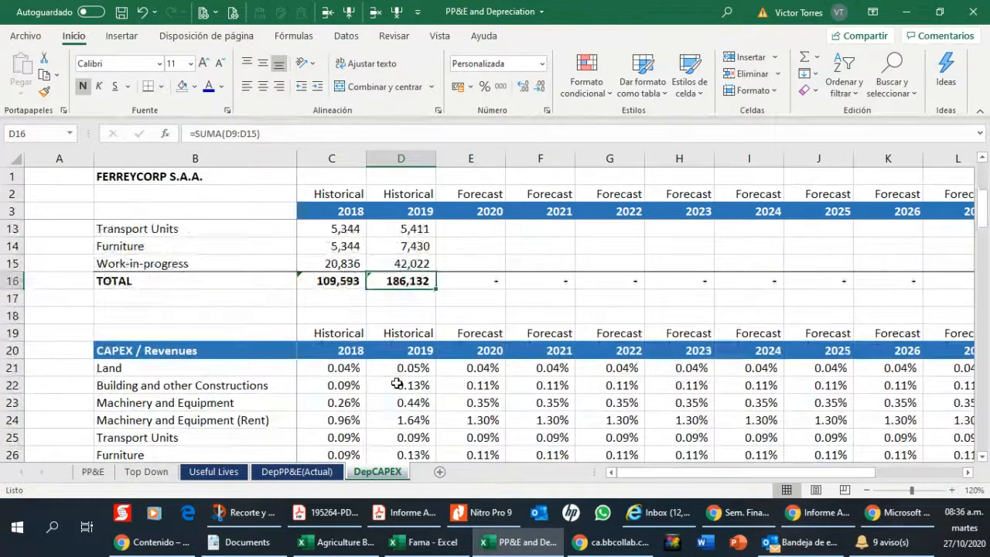
scroll(397, 384, "down", 2)
left_click_drag(410, 265, 405, 363)
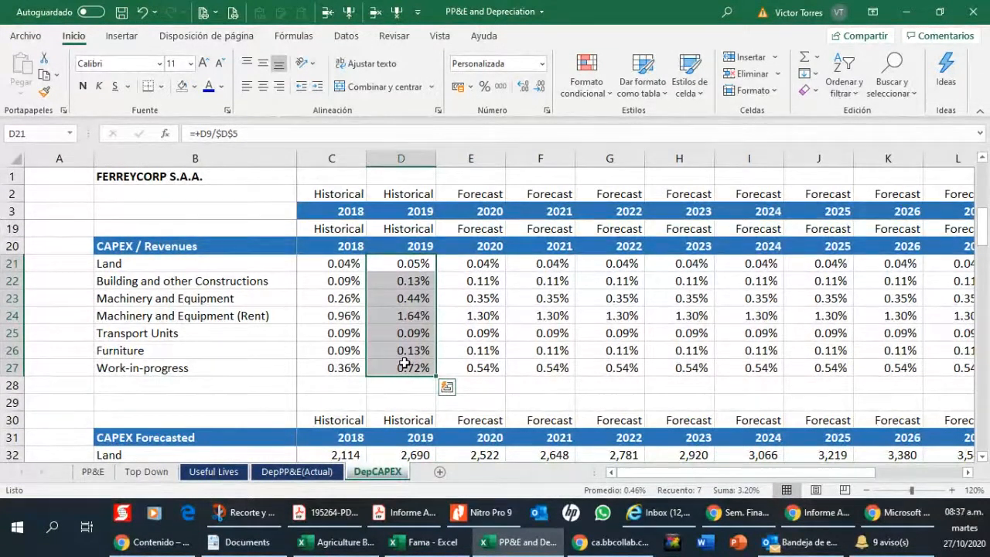
scroll(404, 363, "up", 4)
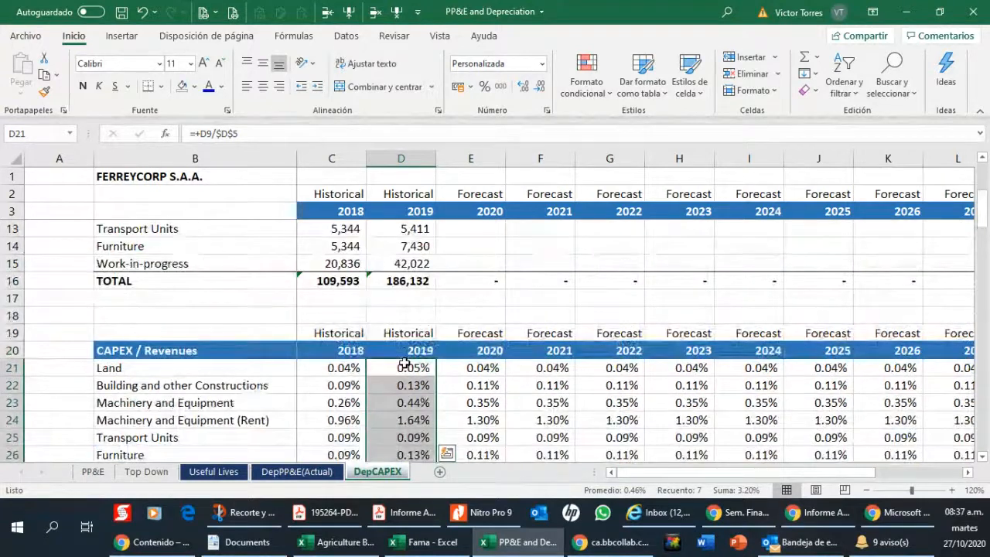
scroll(408, 258, "up", 1)
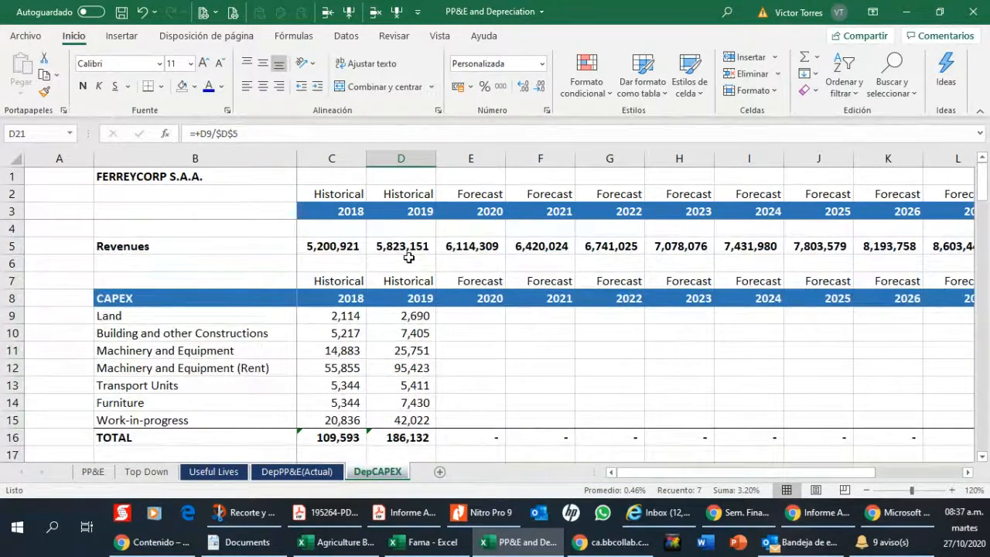
scroll(408, 258, "down", 2)
scroll(408, 257, "up", 1)
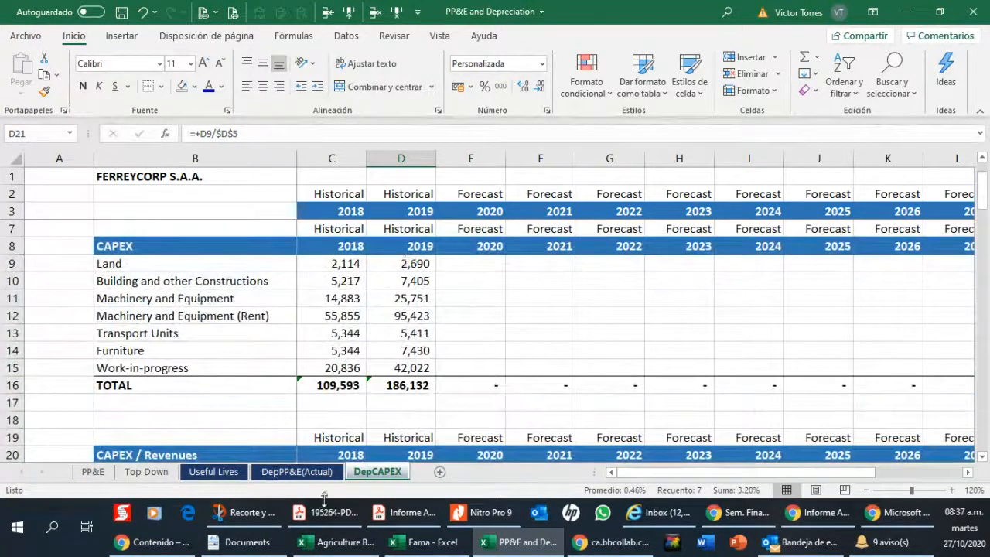
Compare the cost additions by asset class in the 2019 audited report PDF with the DepCAPEX sheet's 2019 CAPEX total.
left_click(401, 514)
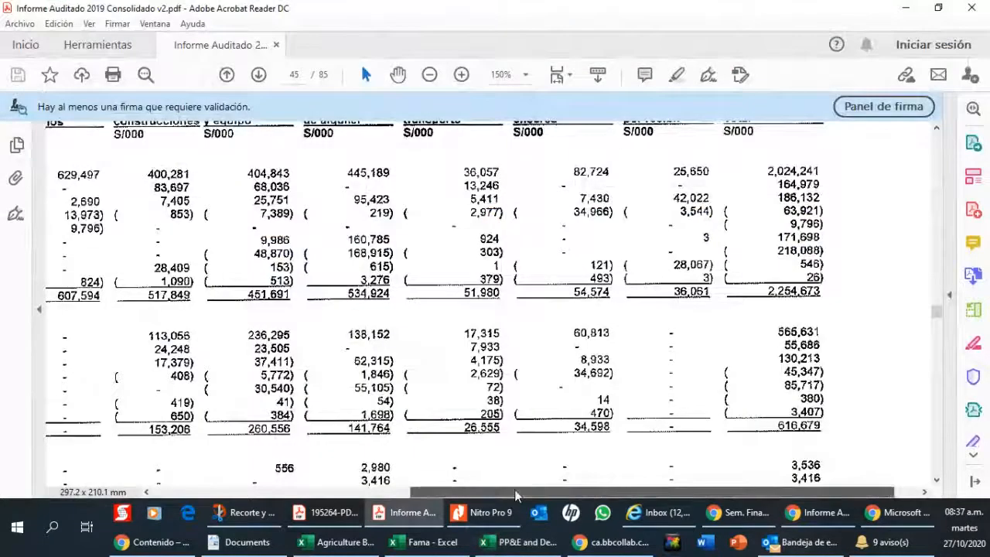
left_click_drag(514, 489, 321, 487)
scroll(323, 406, "up", 1)
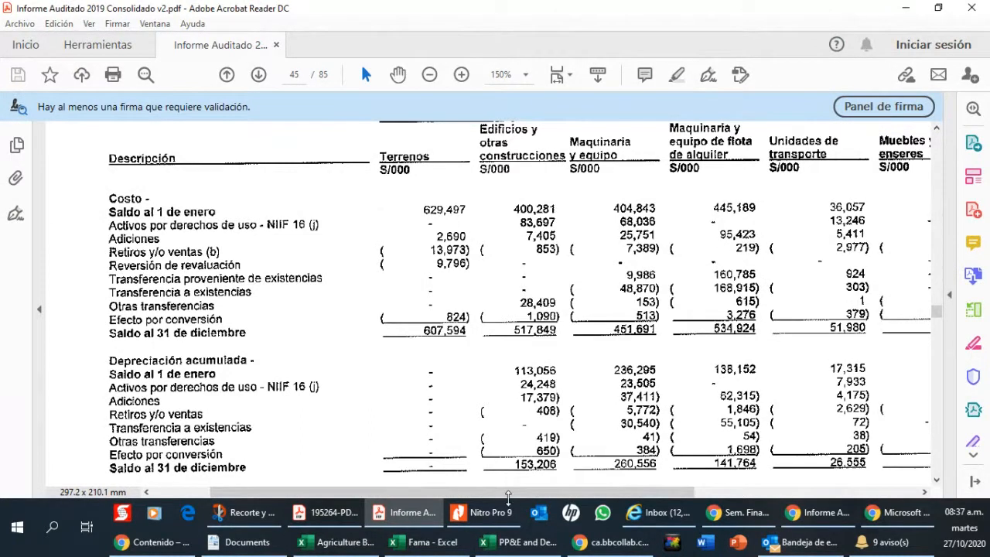
left_click_drag(509, 497, 781, 493)
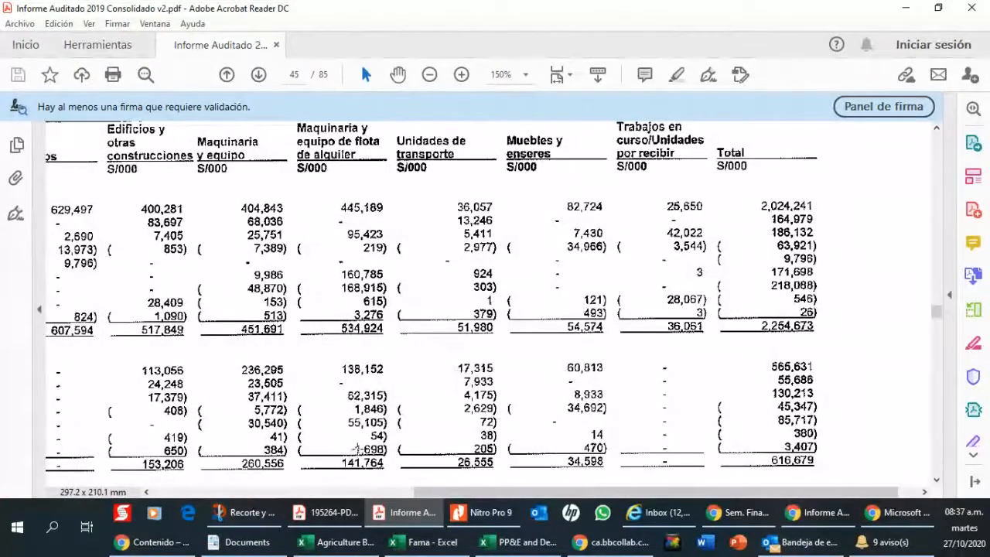
scroll(379, 433, "left", 5)
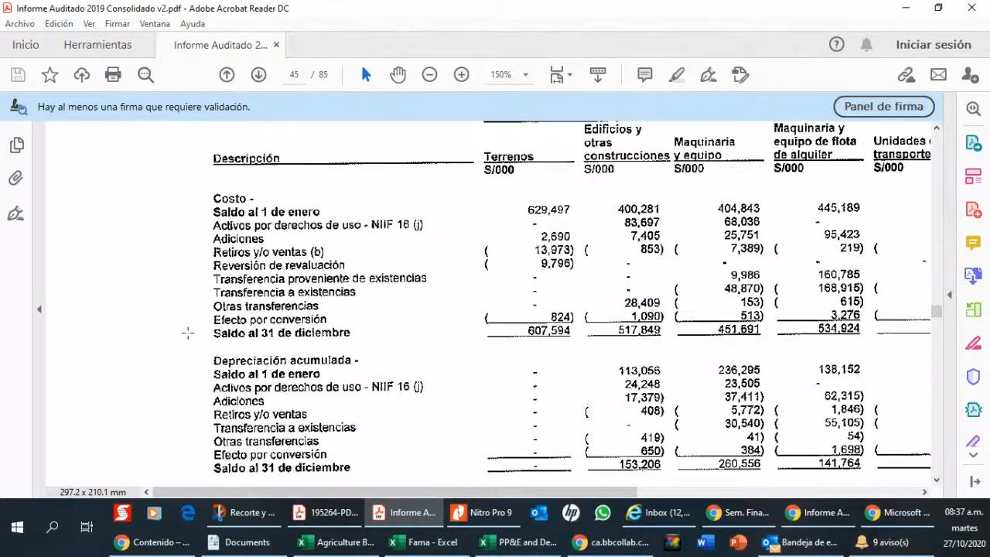
left_click(520, 541)
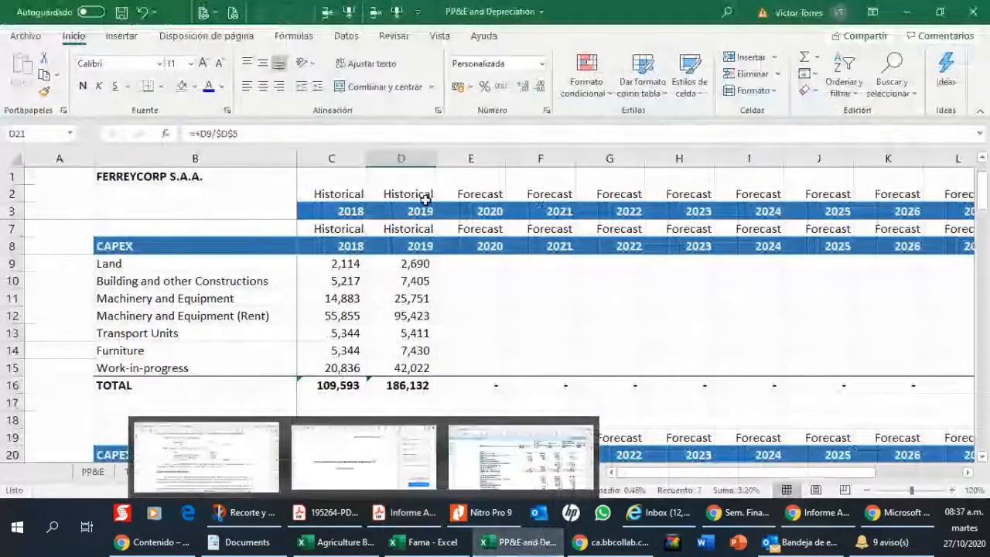
left_click(402, 384)
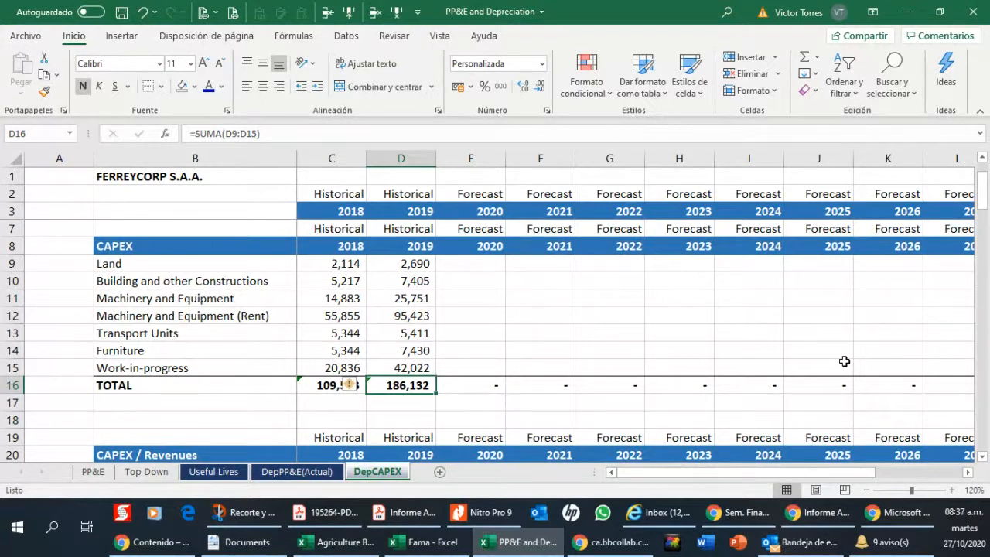
Review the 2019 and 2020 CAPEX / Revenues ratios by asset class on the DepCAPEX sheet.
key("Down")
key("Down")
key("Down")
key("Down")
key("Down")
key("Down")
key("Down")
key("Down")
key("Down")
key("Down")
key("Down")
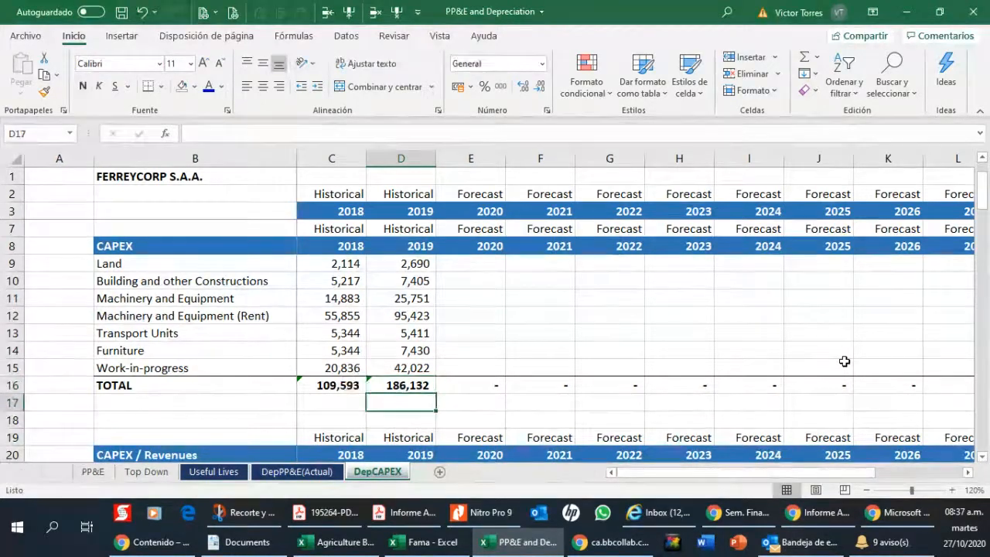
key("Up")
key("Up")
key("Up")
key("Up")
key("Up")
key("Up")
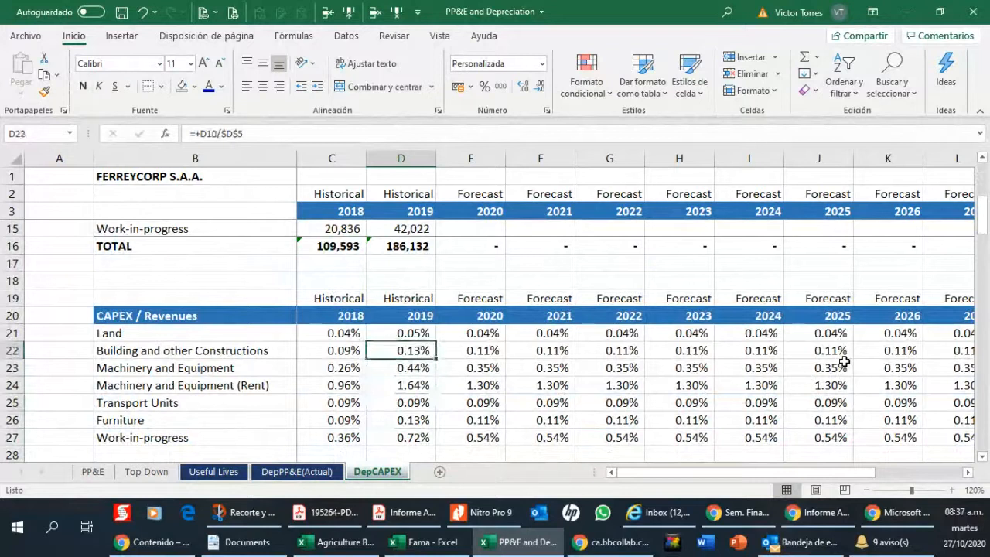
key("Right")
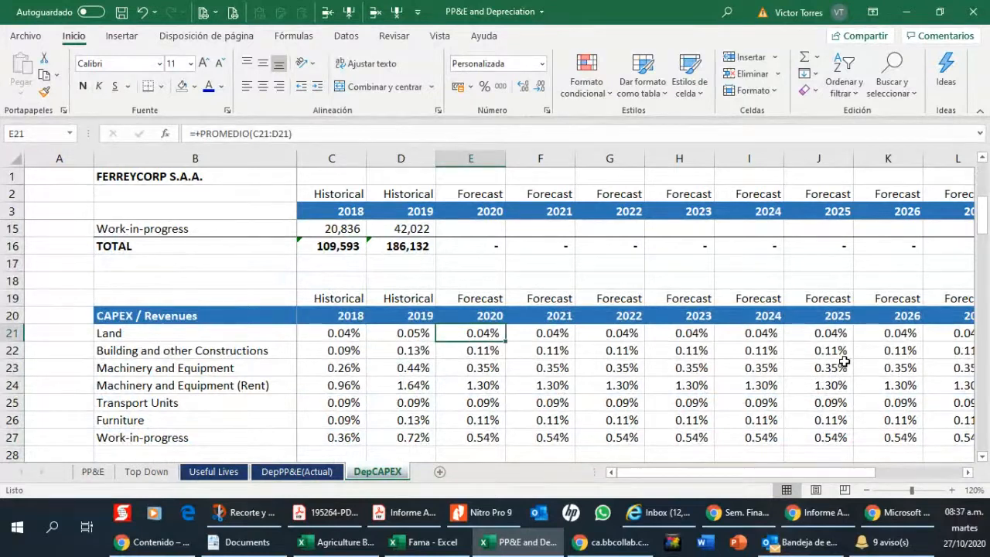
key("Down")
key("Down")
key("Down")
key("Down")
key("Down")
key("Down")
key("Down")
key("Down")
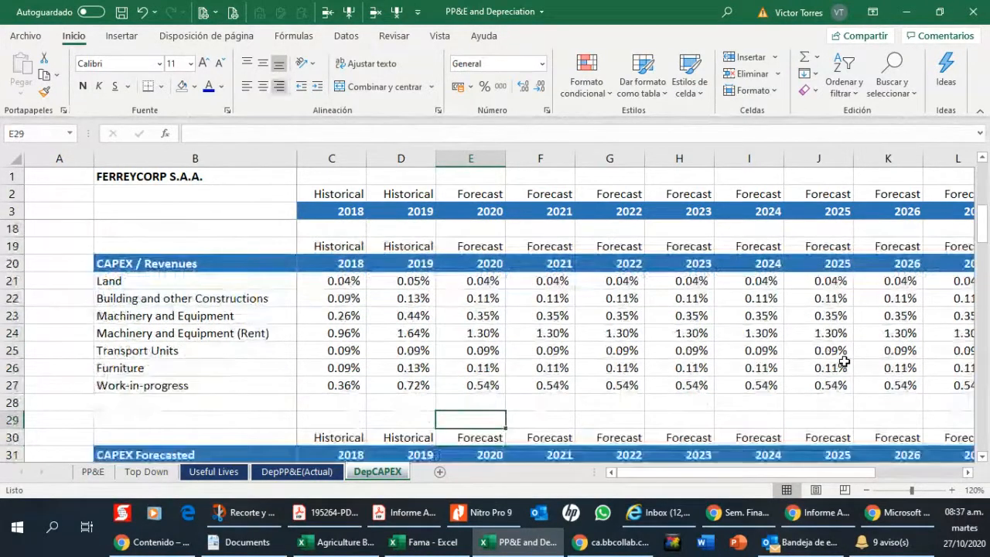
key("Up")
key("Up")
key("Up")
key("Up")
key("Up")
key("Up")
key("Up")
key("Up")
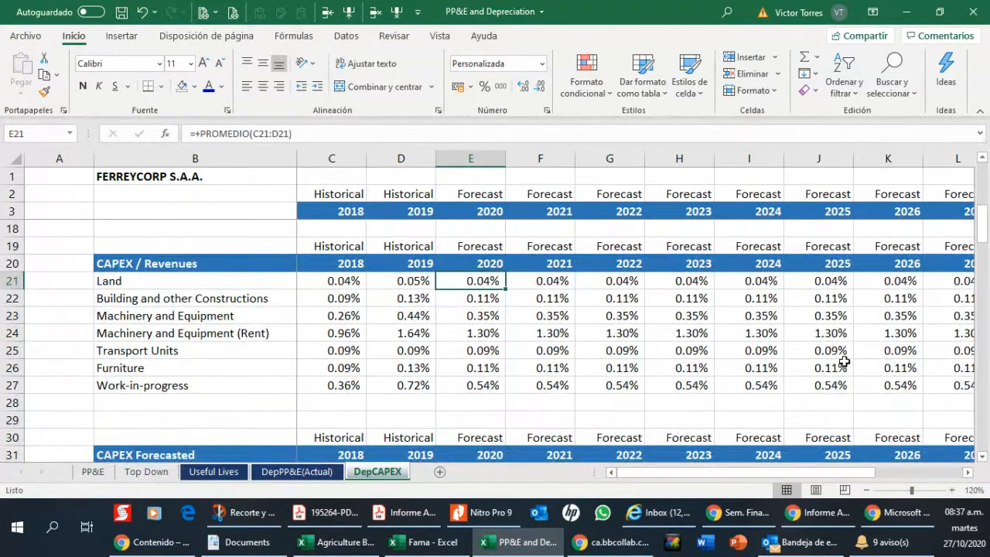
Check the 2020 CAPEX / Revenues average formulas from Land through Work-in-progress against their 2018 and 2019 source cells.
key("F2")
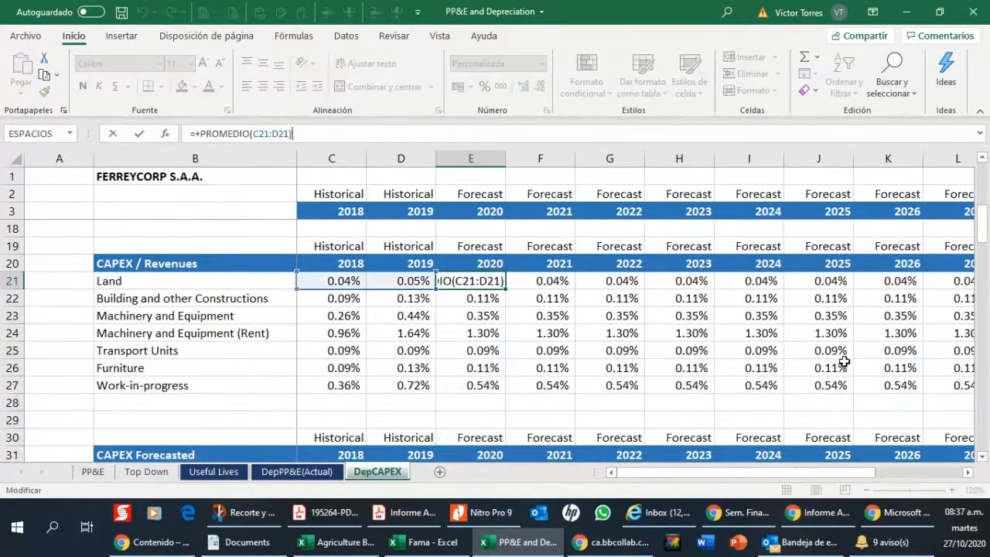
key("Return")
key("F2")
key("Return")
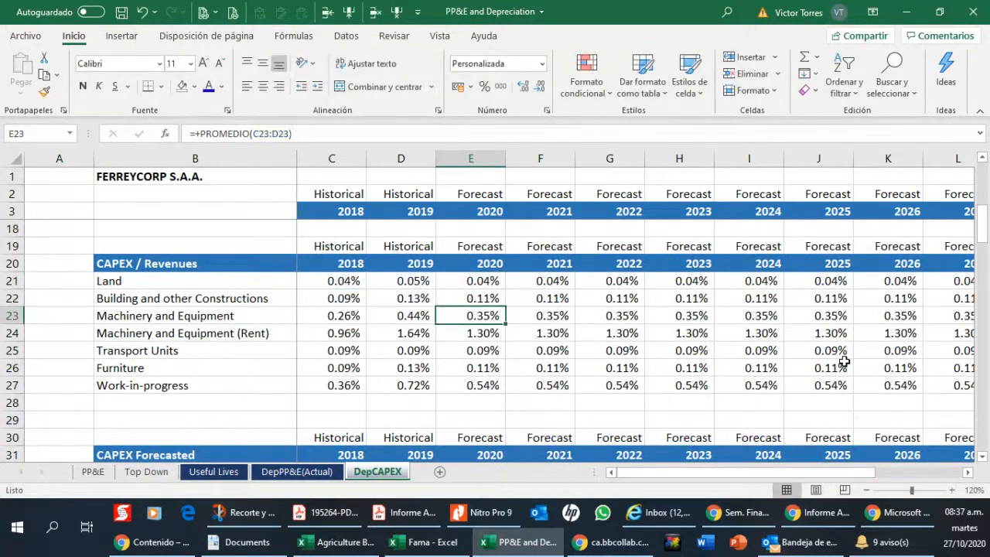
key("F2")
key("Return")
key("F2")
key("Return")
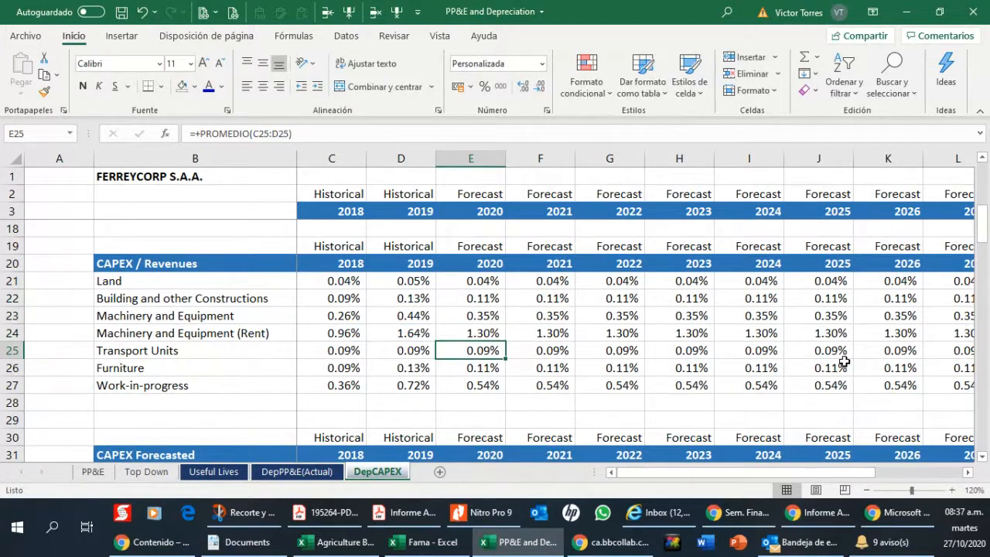
key("F2")
key("Return")
key("F2")
key("Return")
key("F2")
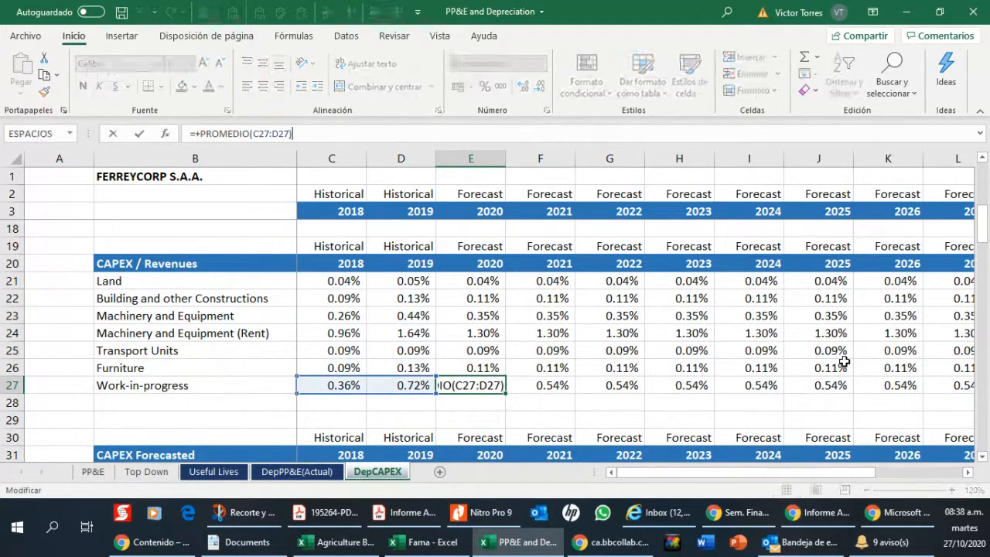
key("Escape")
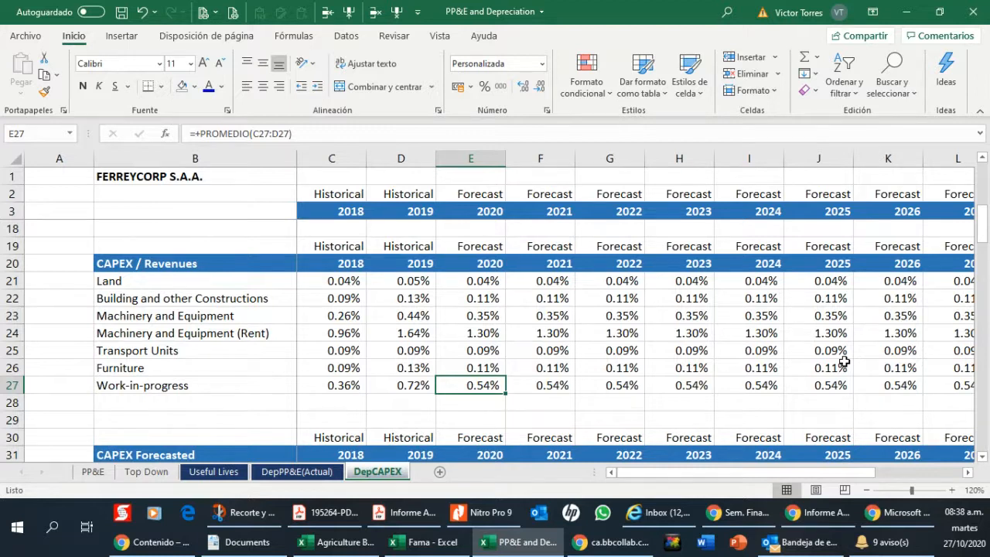
Review the 2020 CAPEX Forecasted formulas by asset class, down to Work-in-progress.
key("Down")
key("Down")
key("Down")
key("Down")
key("Down")
key("Down")
key("Down")
key("Down")
key("Down")
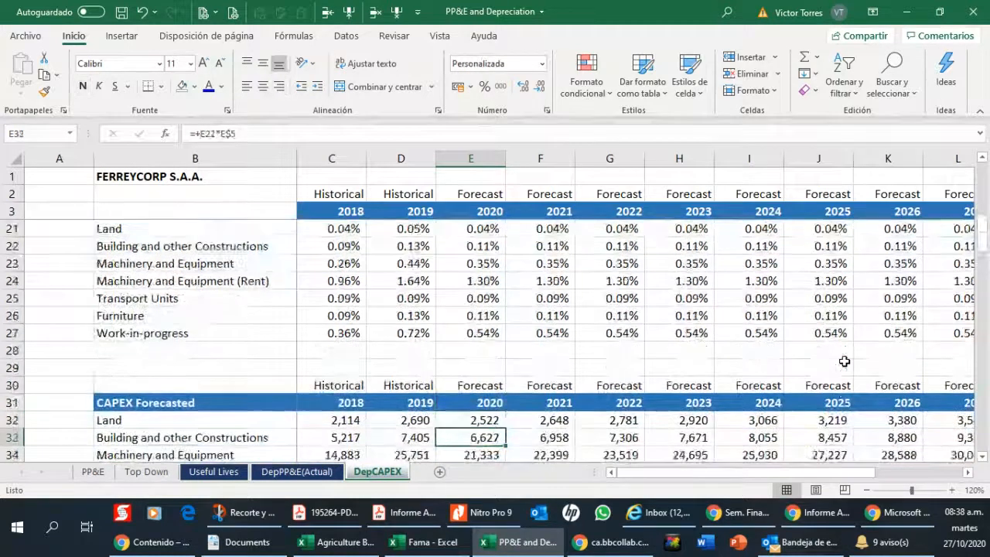
key("Down")
key("Down")
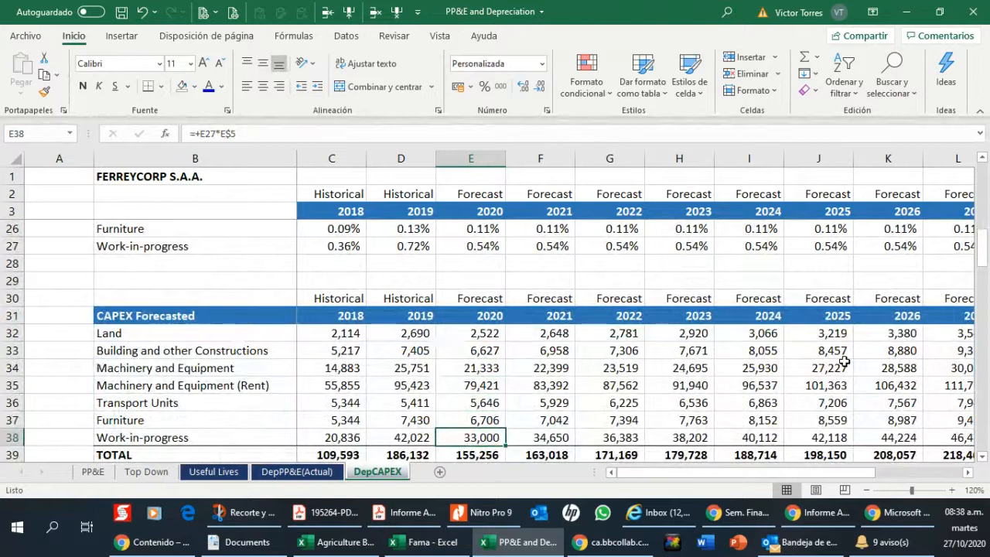
Trace the 2020 CAPEX forecast back to the 2020 revenues cell linked to the Top Down sheet.
key("Up")
key("Up")
key("Up")
key("Up")
key("Up")
key("Up")
key("Up")
key("Up")
key("Up")
key("Up")
key("Up")
key("Up")
key("Up")
key("Up")
key("Up")
key("Up")
key("Up")
key("Up")
key("Up")
key("Up")
key("Up")
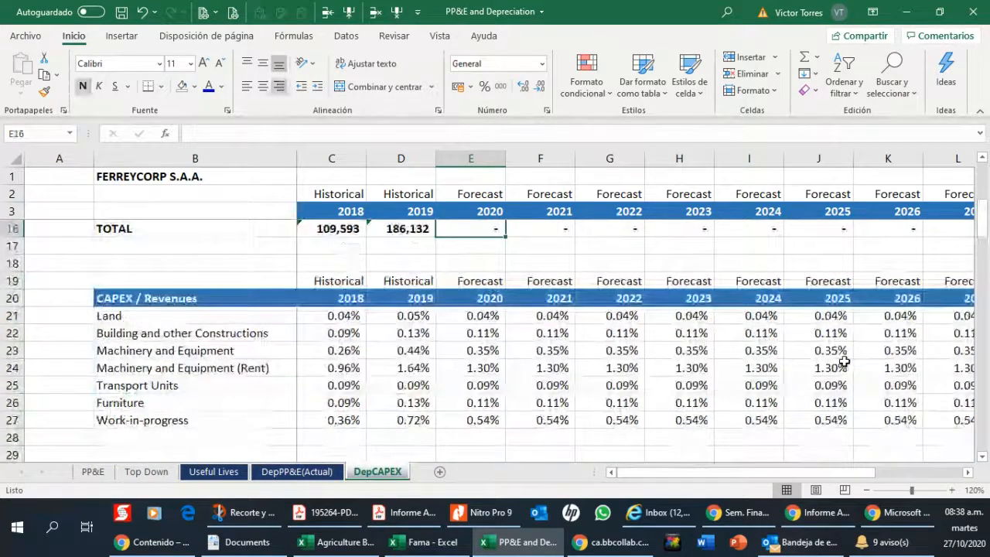
key("Down")
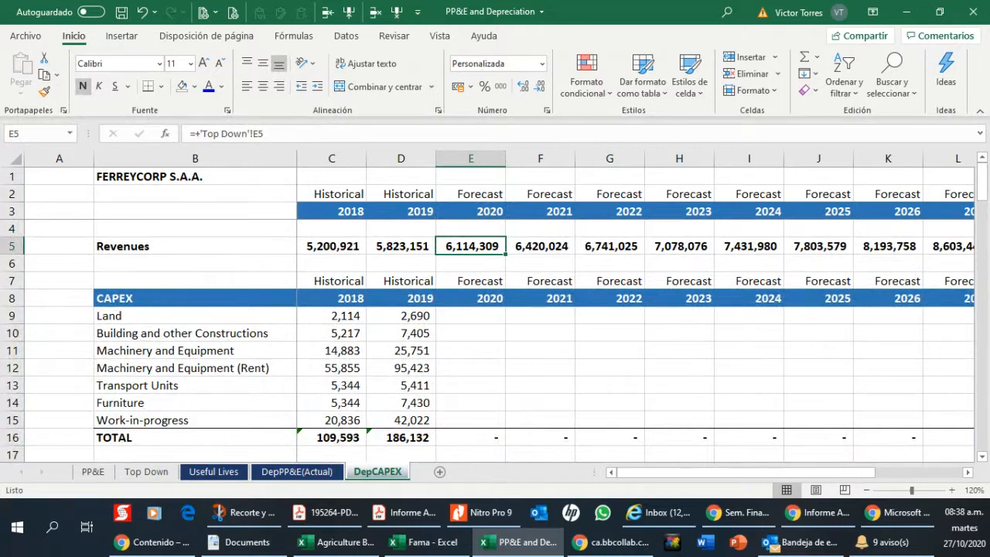
key("alt+Tab")
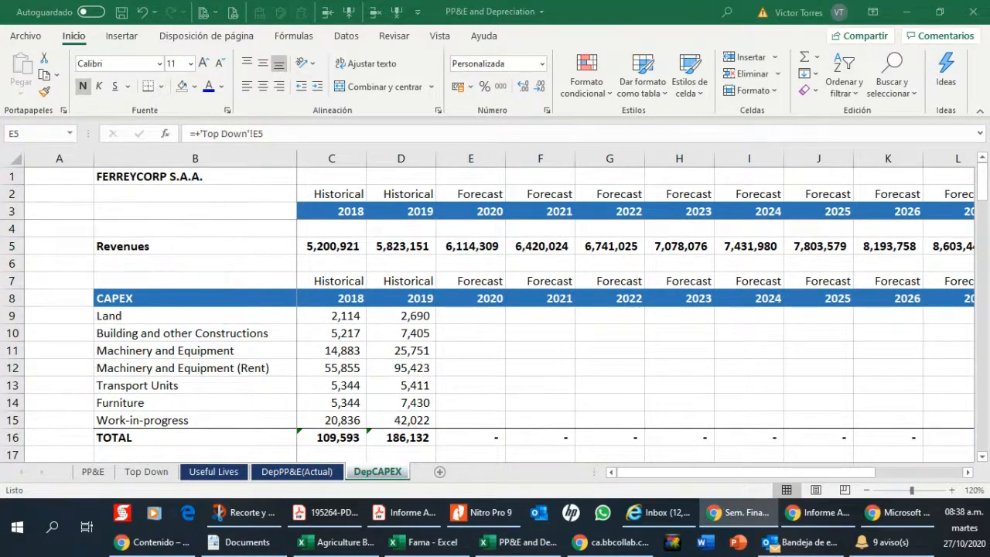
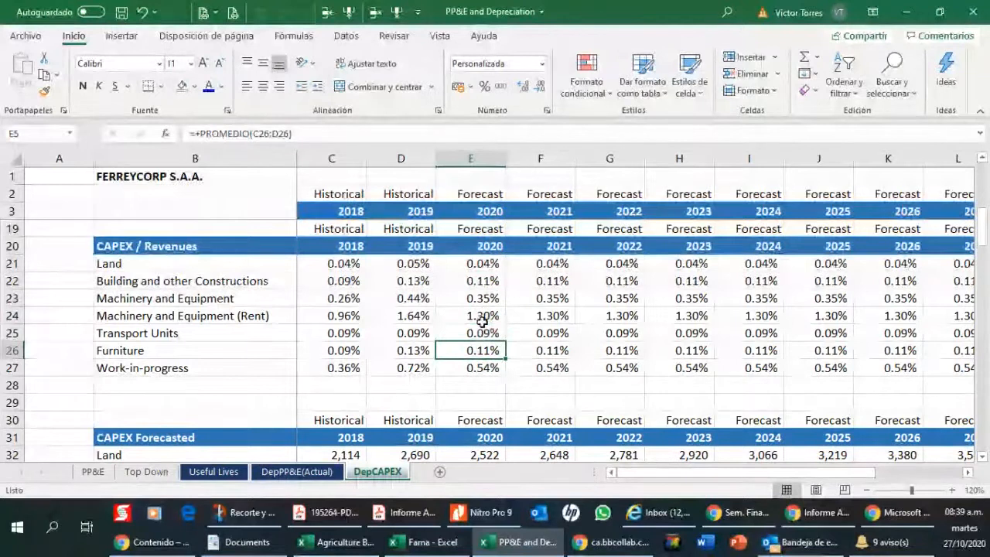
Examine how each asset class's 2020 CAPEX Forecasted amount multiplies its CAPEX / Revenues ratio by revenues.
key("Down")
key("Down")
key("Down")
key("Down")
key("Down")
key("Down")
key("Down")
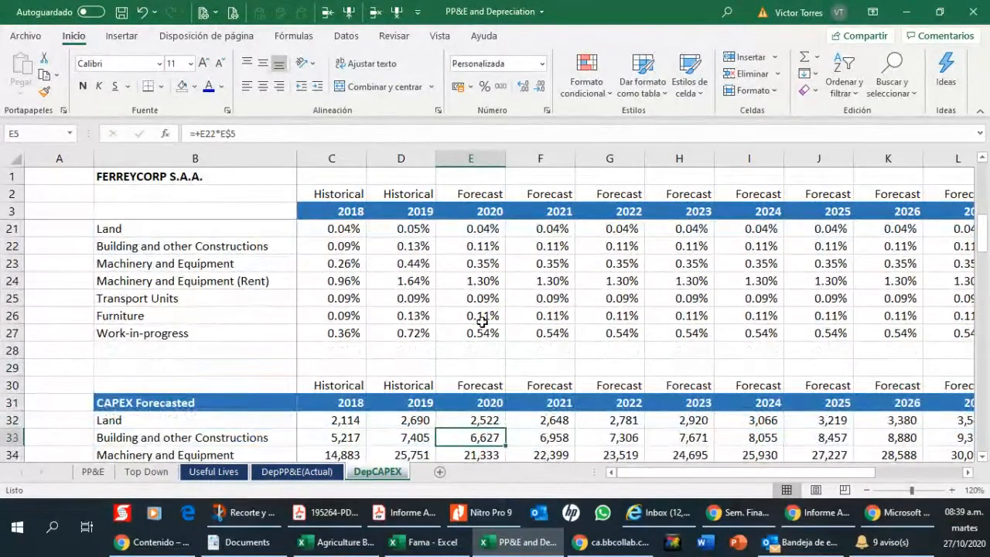
key("Down")
key("Down")
key("Down")
key("Down")
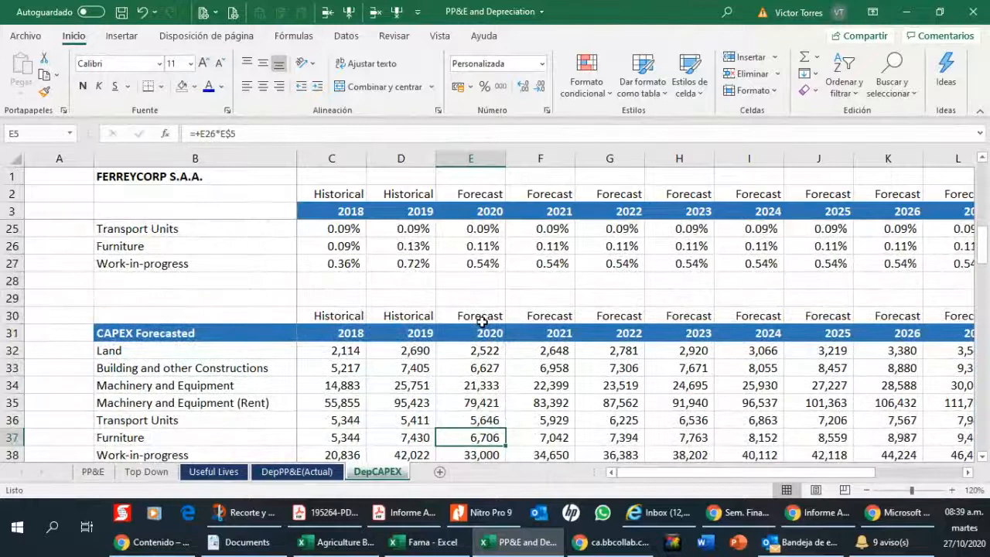
key("Down")
key("Down")
key("Up")
key("Up")
key("Up")
key("Up")
key("Up")
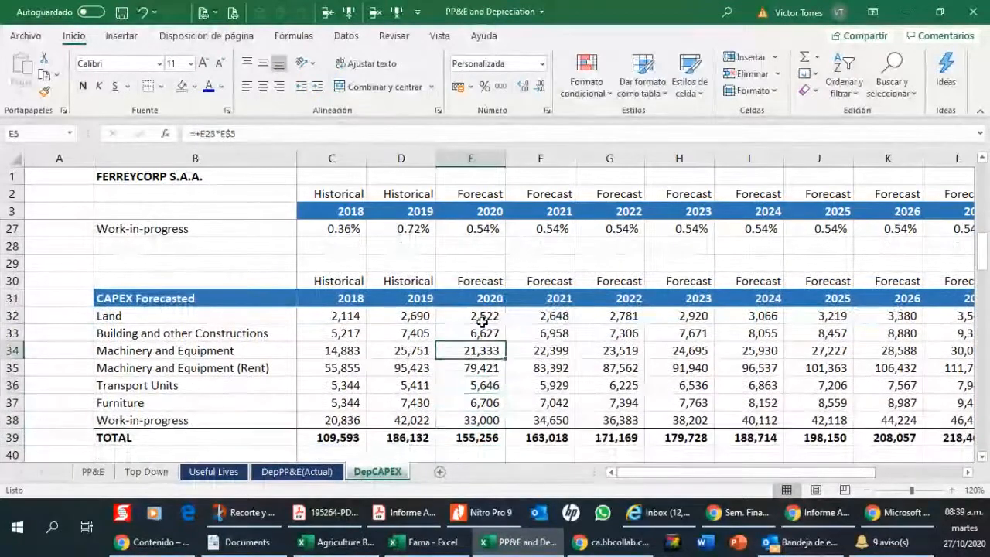
Follow the Machinery and Equipment CAPEX forecast across the years to 2027 and view the 2028 column down to its total.
key("Right")
key("Right")
key("Right")
key("Right")
key("Right")
key("Right")
key("Right")
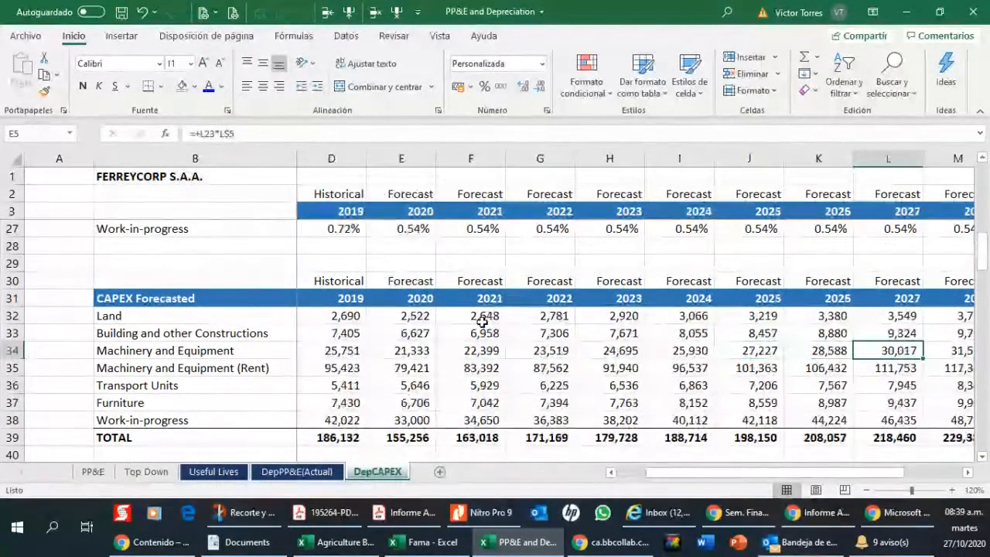
key("Down")
key("Down")
key("Down")
key("Down")
key("Down")
key("Down")
key("Right")
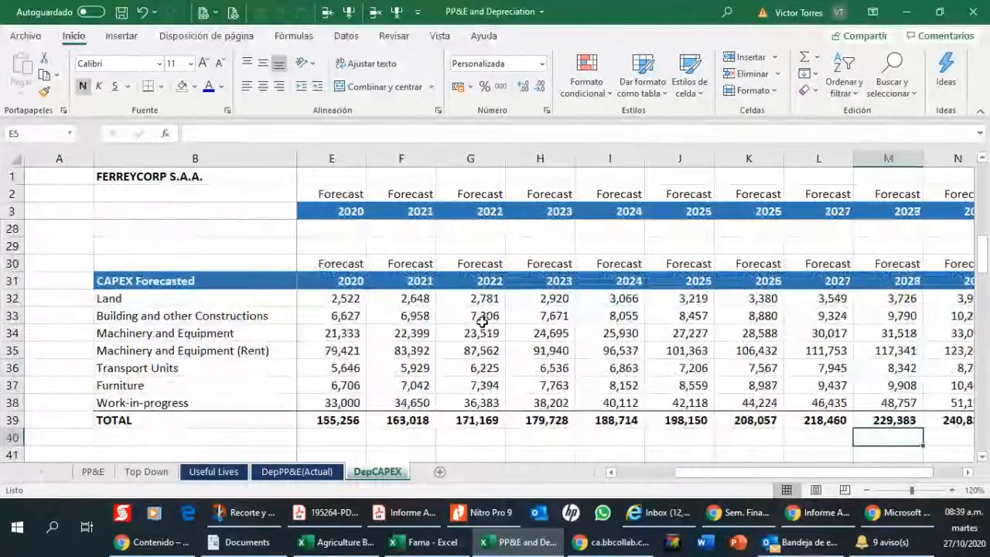
Review the CAPEX Forecasted total row from 2028 back to 2018 and compare it with the CAPEX on the Top Down sheet.
key("Up")
key("Left")
key("Left")
key("Left")
key("Left")
key("Left")
key("Left")
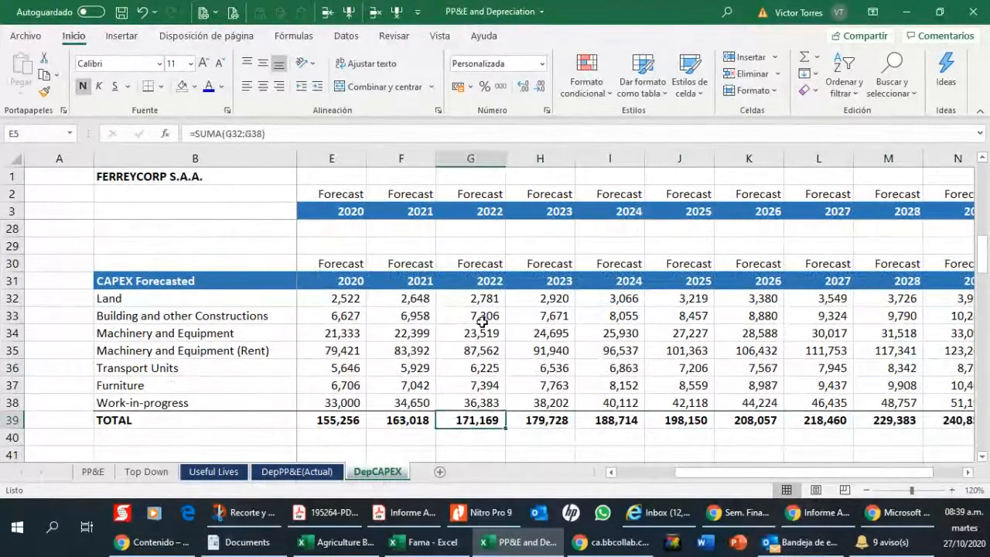
key("Left")
key("Left")
key("Left")
key("Left")
key("Left")
key("Right")
key("Right")
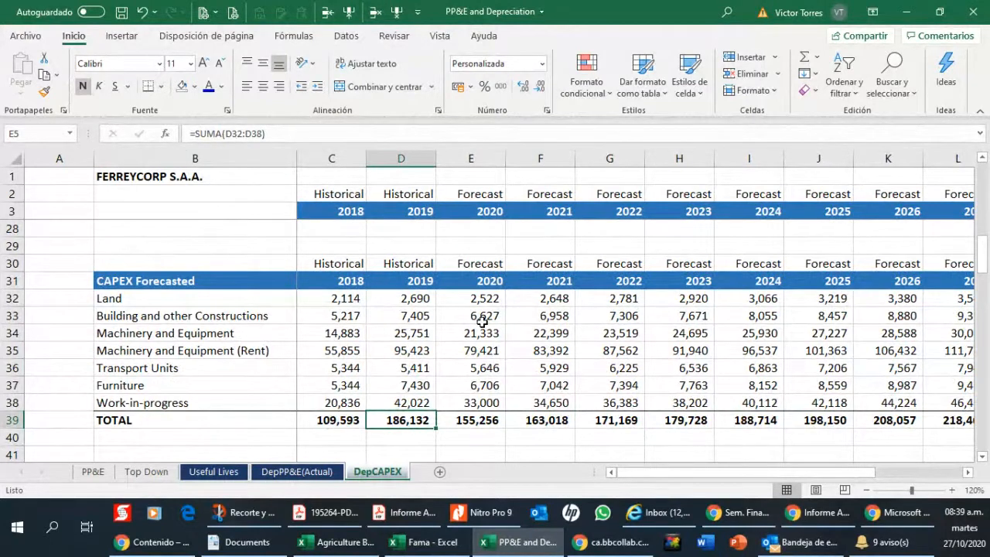
left_click(146, 471)
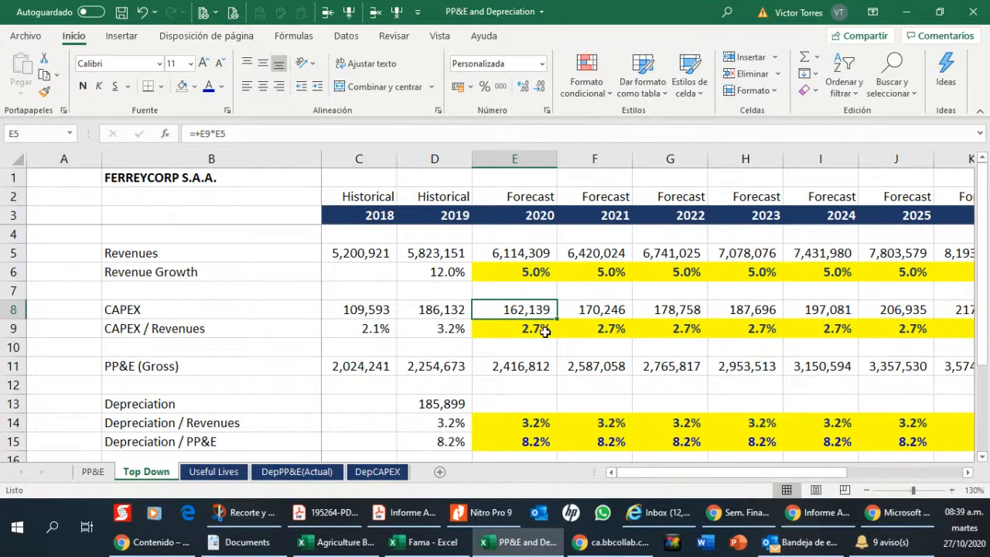
Compare the 2021 CAPEX on the Top Down sheet with the CAPEX Forecasted total row on the DepCAPEX sheet.
left_click(635, 324)
left_click(623, 307)
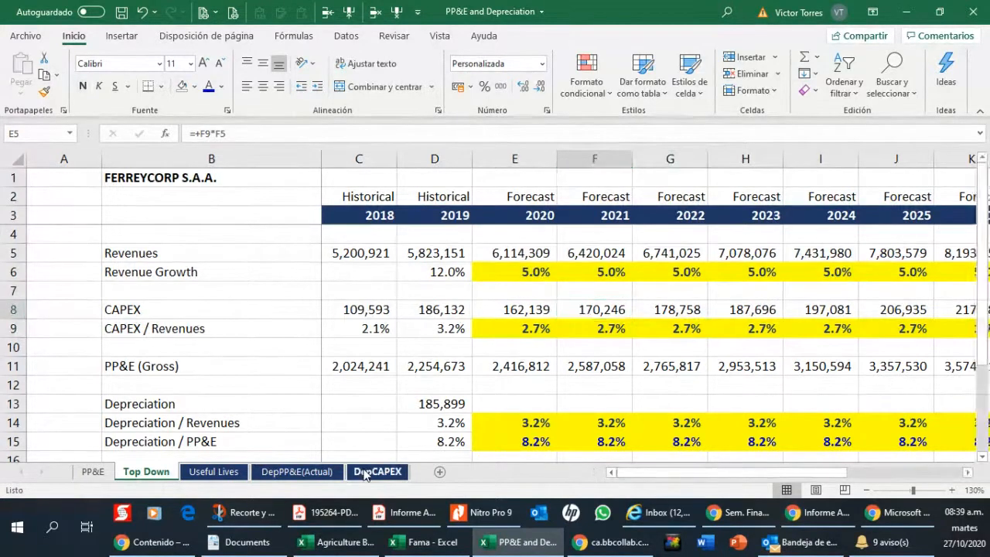
left_click(365, 473)
scroll(454, 364, "down", 3)
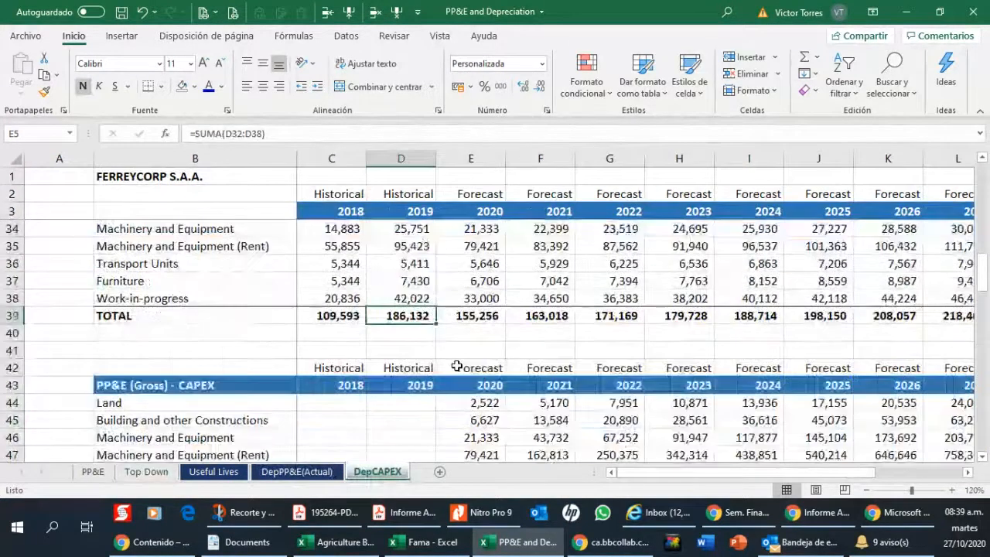
Examine the 2018 and 2019 CAPEX / Revenues ratios by asset class that feed the averaged forecast ratios.
scroll(456, 366, "up", 10)
scroll(456, 366, "down", 4)
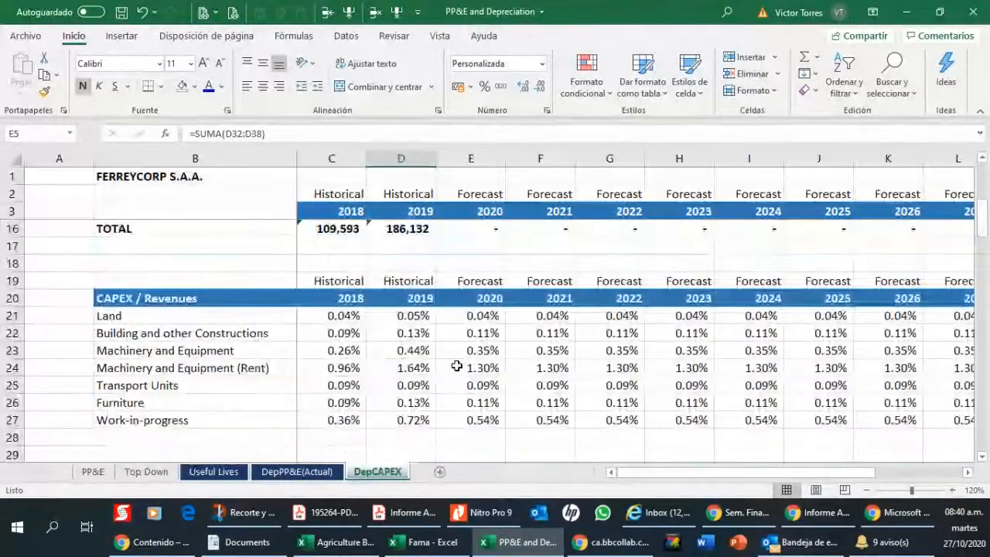
left_click(458, 349)
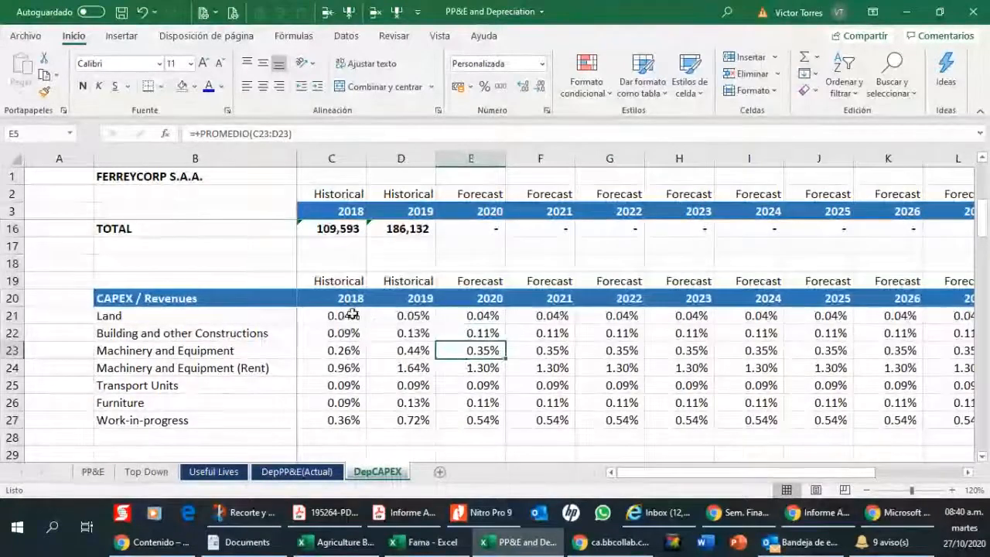
left_click_drag(352, 314, 398, 315)
left_click_drag(344, 333, 402, 333)
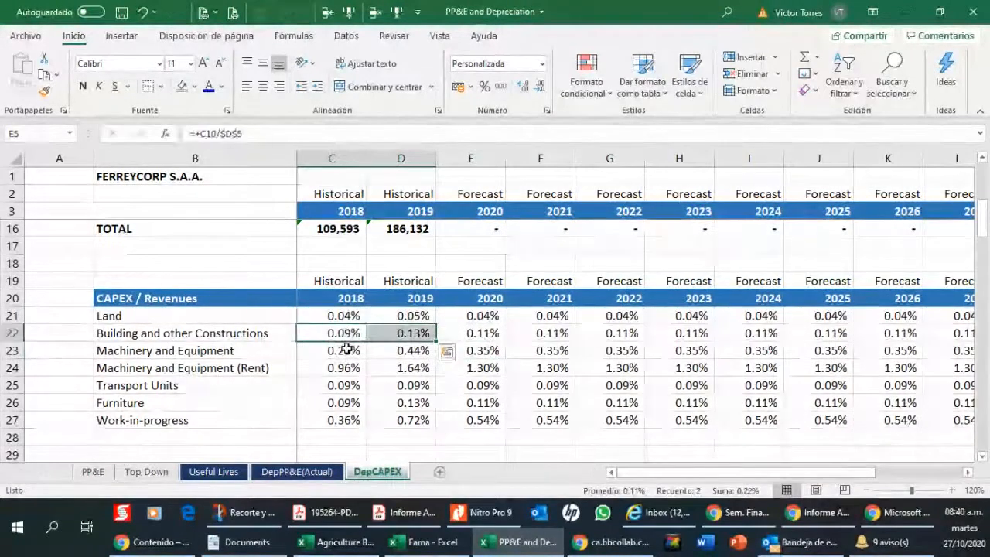
left_click_drag(346, 349, 402, 350)
left_click_drag(340, 367, 402, 368)
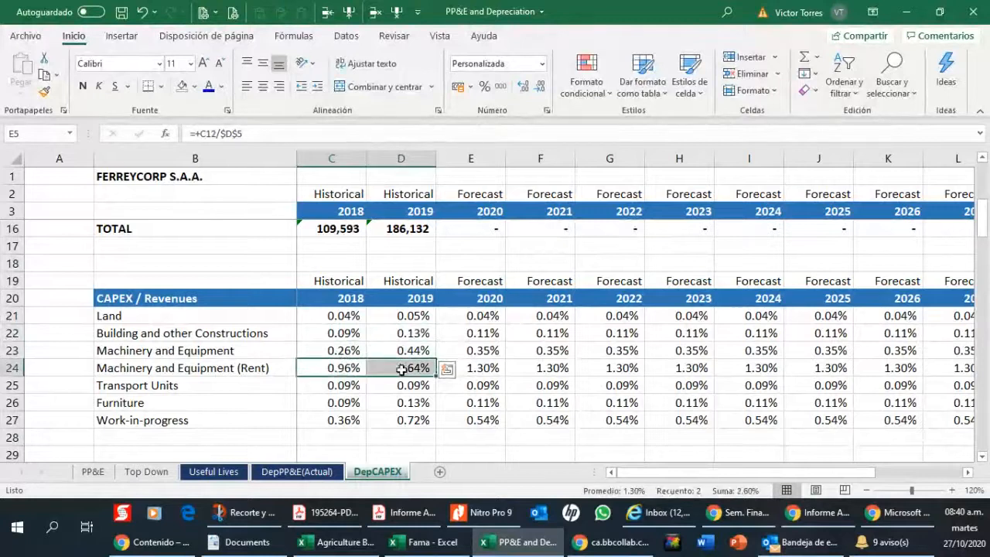
left_click(334, 384)
scroll(453, 386, "down", 3)
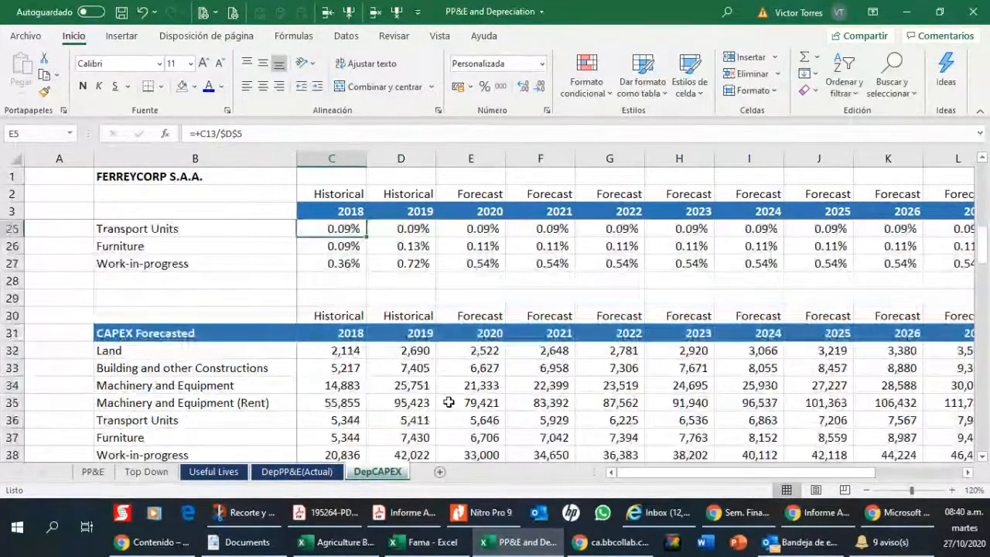
Compare the 2021 CAPEX on the Top Down sheet with the 2021 CAPEX Forecasted total on DepCAPEX.
left_click(146, 471)
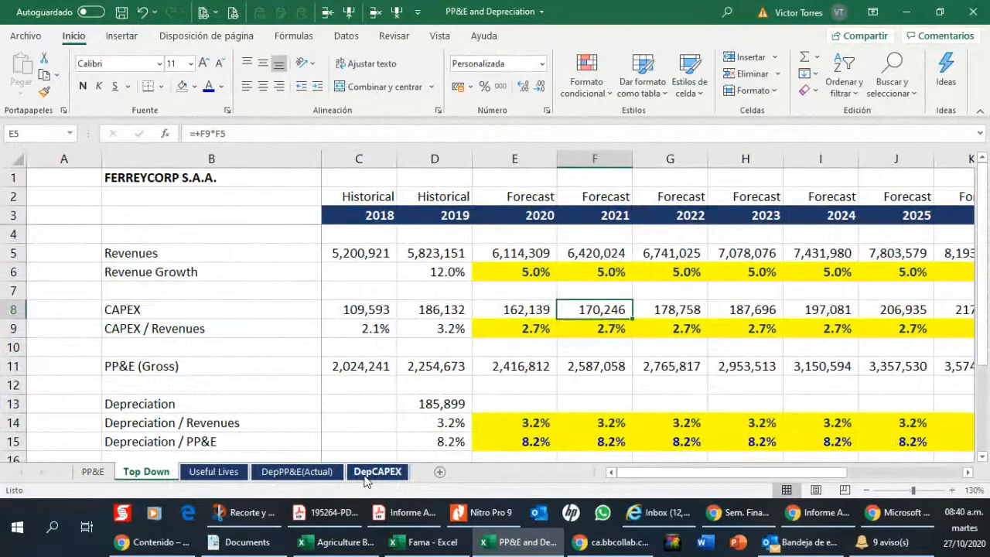
left_click(365, 474)
scroll(456, 410, "down", 3)
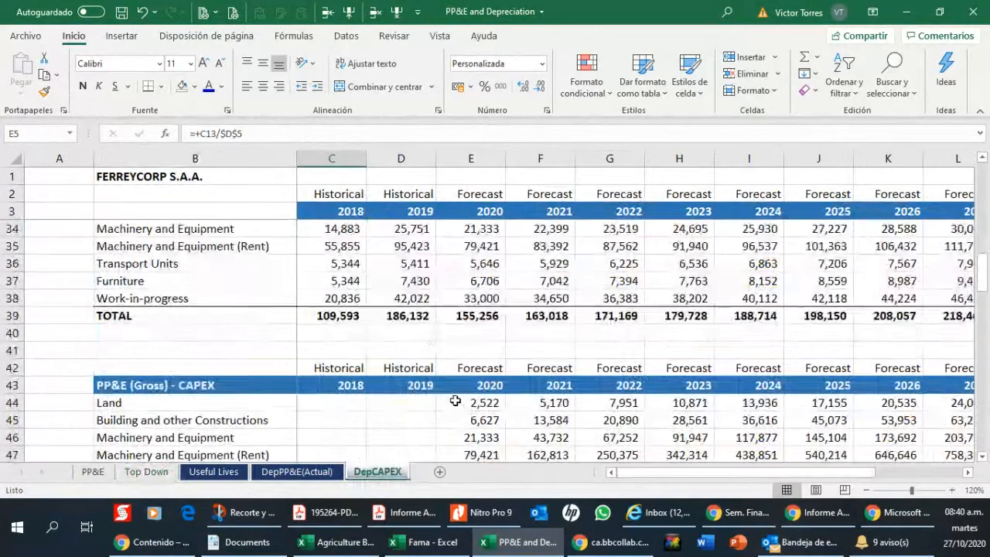
left_click(431, 348)
left_click(475, 330)
left_click(550, 326)
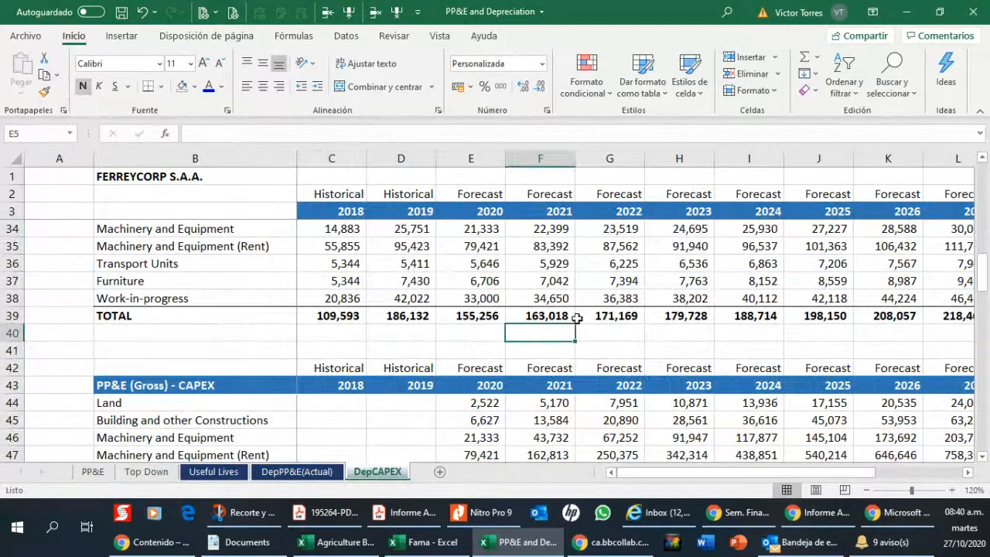
left_click(571, 316)
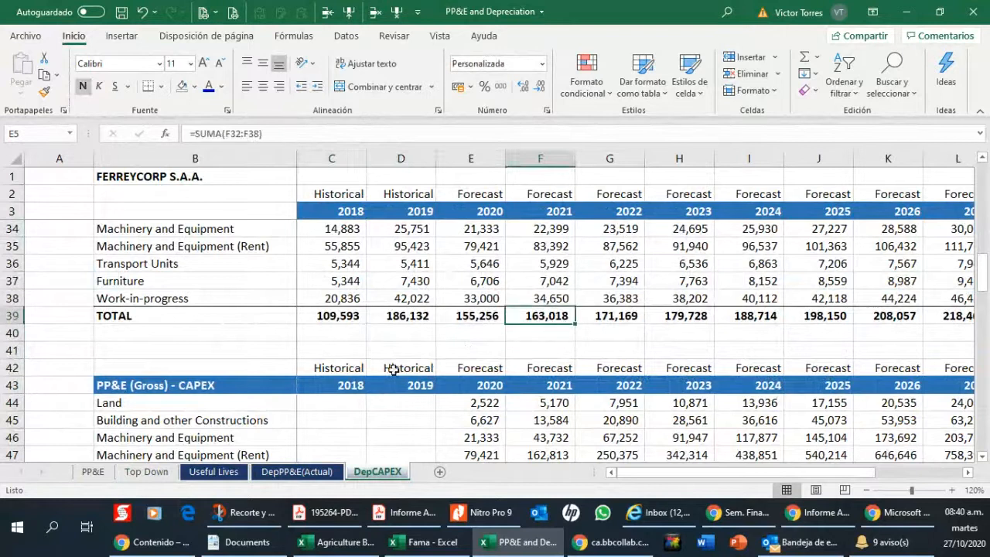
left_click(147, 472)
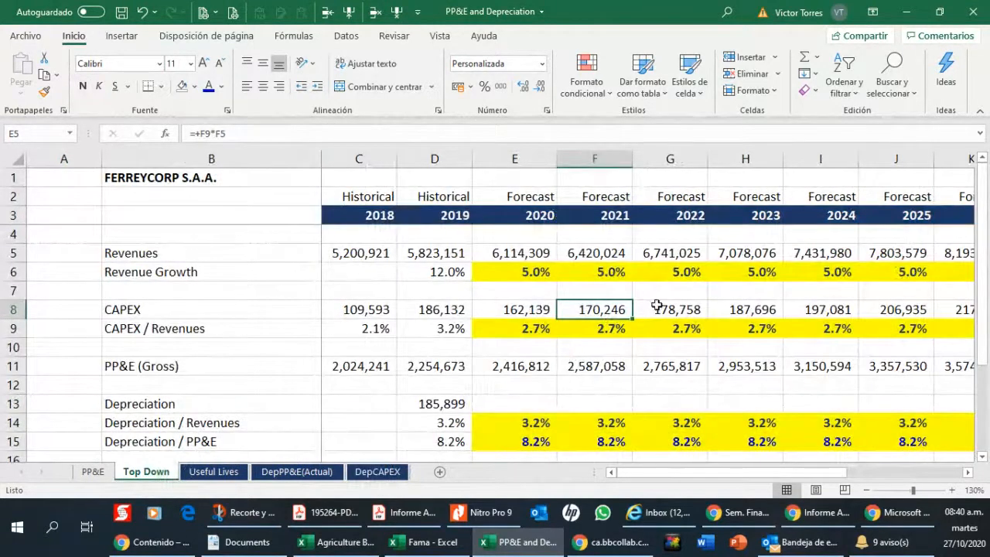
left_click(402, 474)
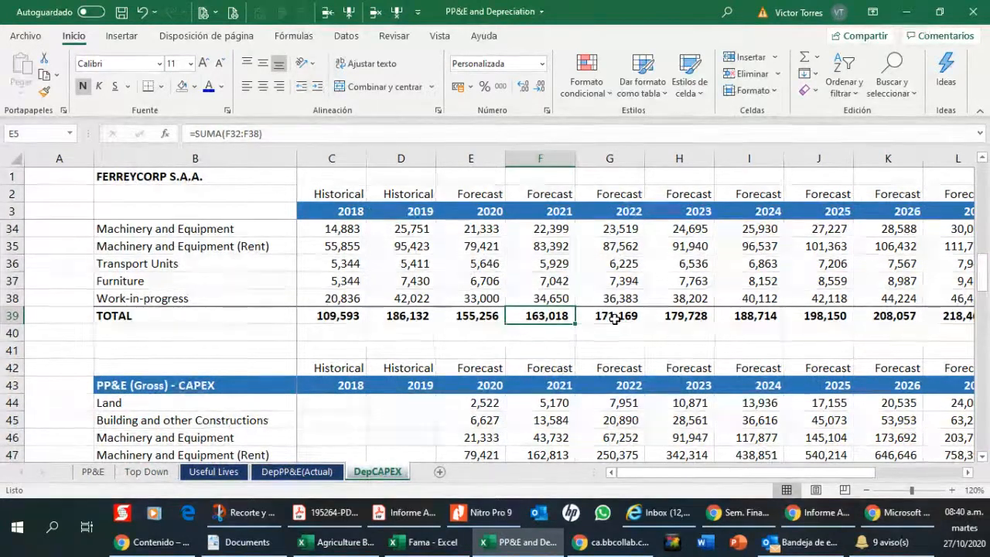
Examine how the 2020 PP&E (Gross) - CAPEX column links each asset class to its forecasted CAPEX, down to the total.
left_click(952, 490)
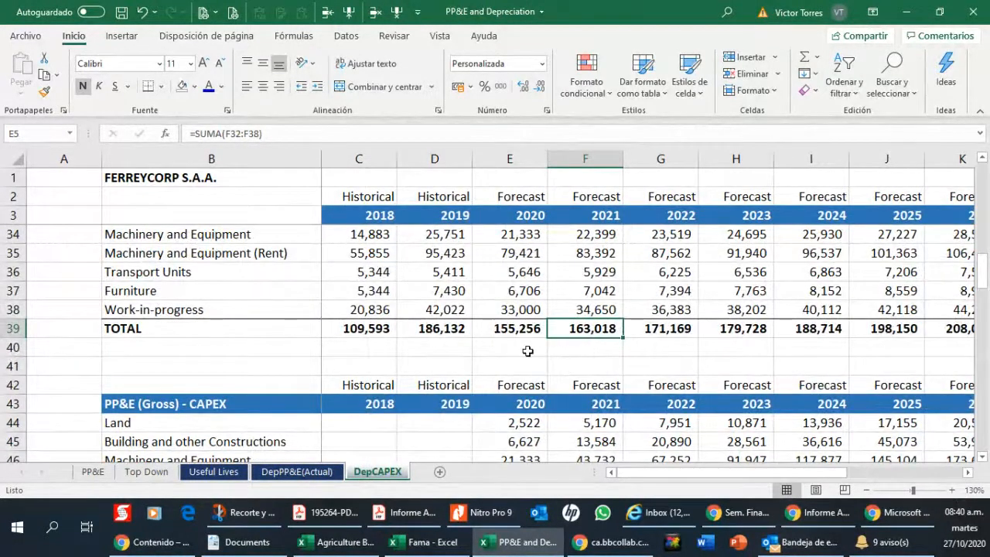
scroll(527, 351, "down", 1)
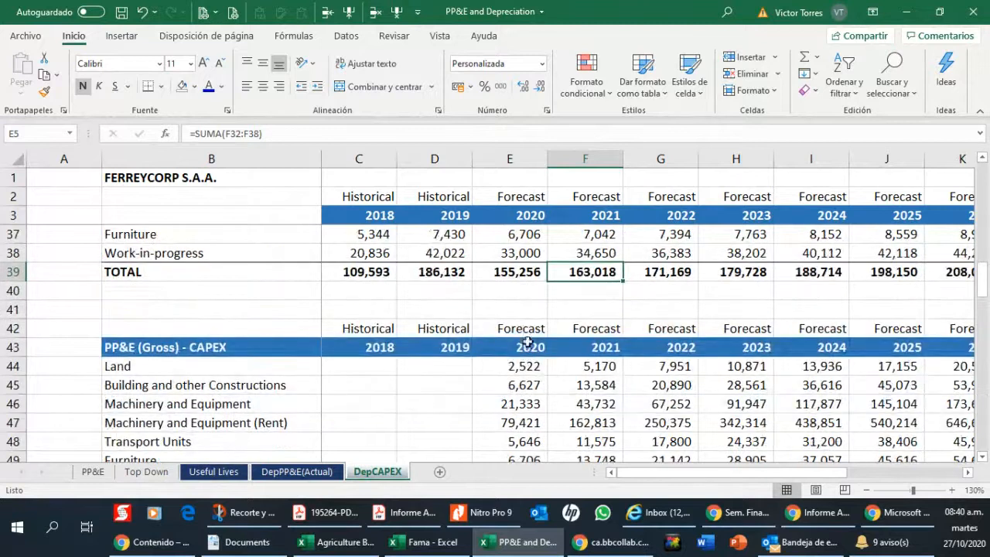
scroll(527, 334, "up", 5)
scroll(528, 334, "down", 3)
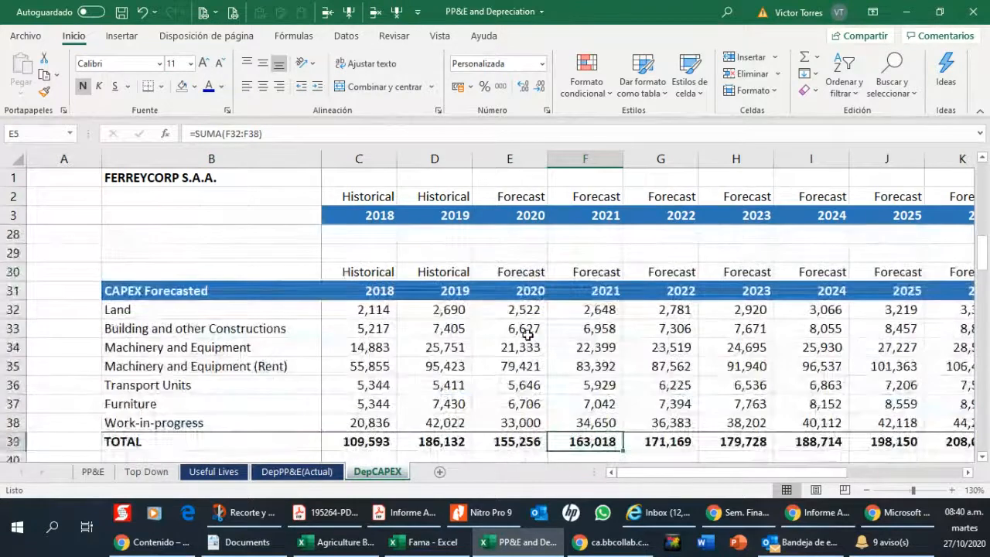
scroll(527, 333, "down", 2)
left_click(526, 366)
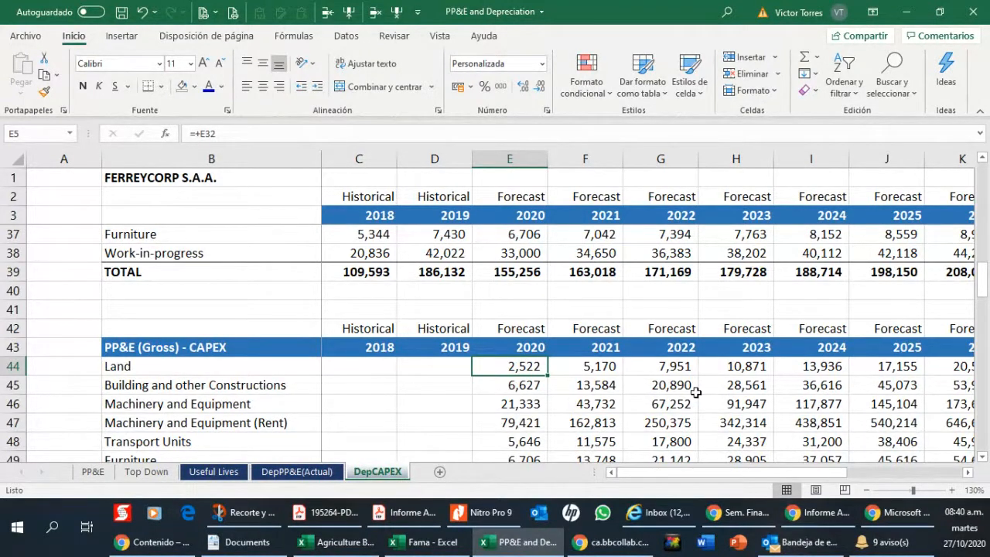
key("Down")
key("Down")
key("Down")
key("Down")
key("Down")
key("Down")
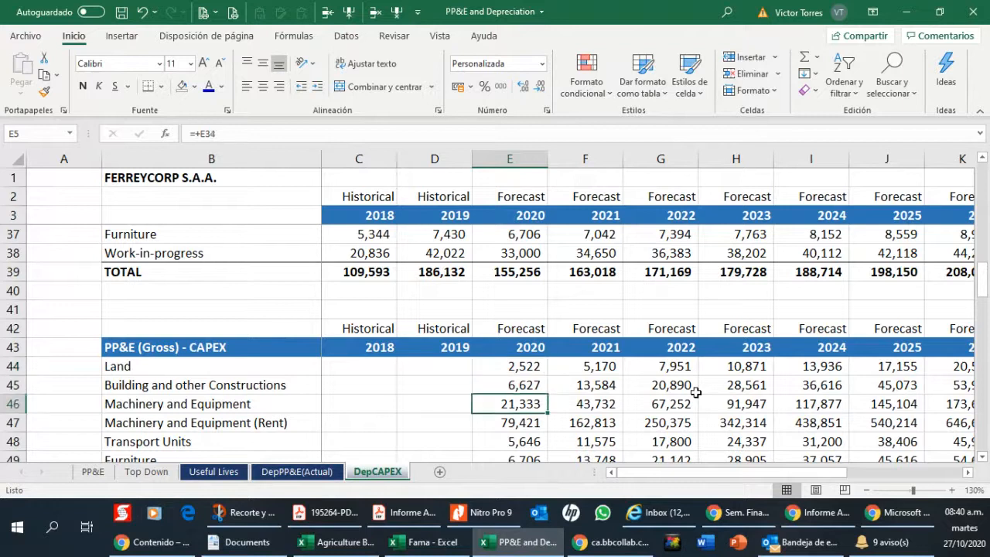
key("Down")
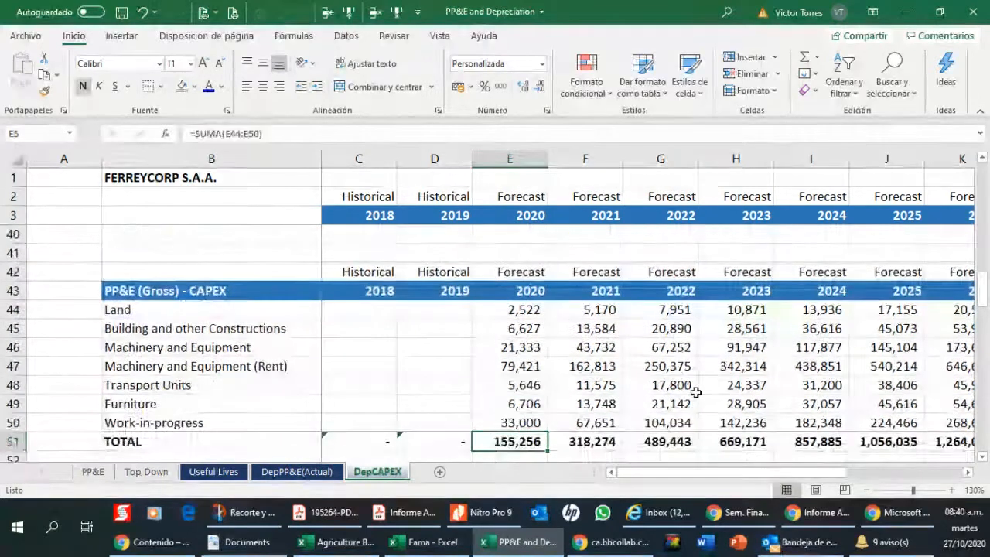
Review the 2020 PP&E (Gross) - CAPEX column again from its total up to Land and back down.
key("Up")
key("Up")
key("Up")
key("Up")
key("Up")
key("Up")
key("Up")
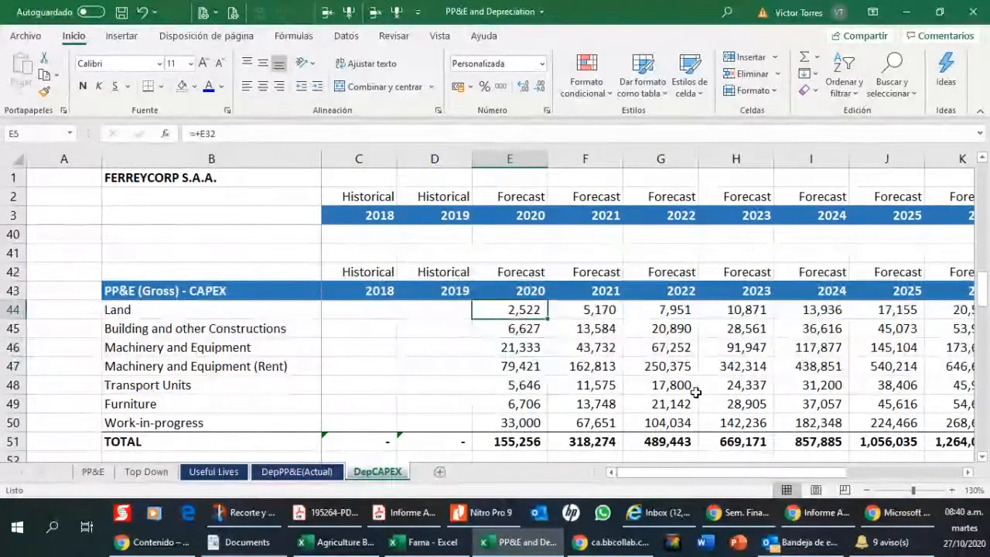
key("Down")
key("Down")
key("Down")
key("Down")
key("Down")
key("Down")
key("Down")
Examine the 2021 and 2022 PP&E (Gross) - CAPEX formulas that add each year's forecasted CAPEX to the prior balance.
key("Right")
key("Up")
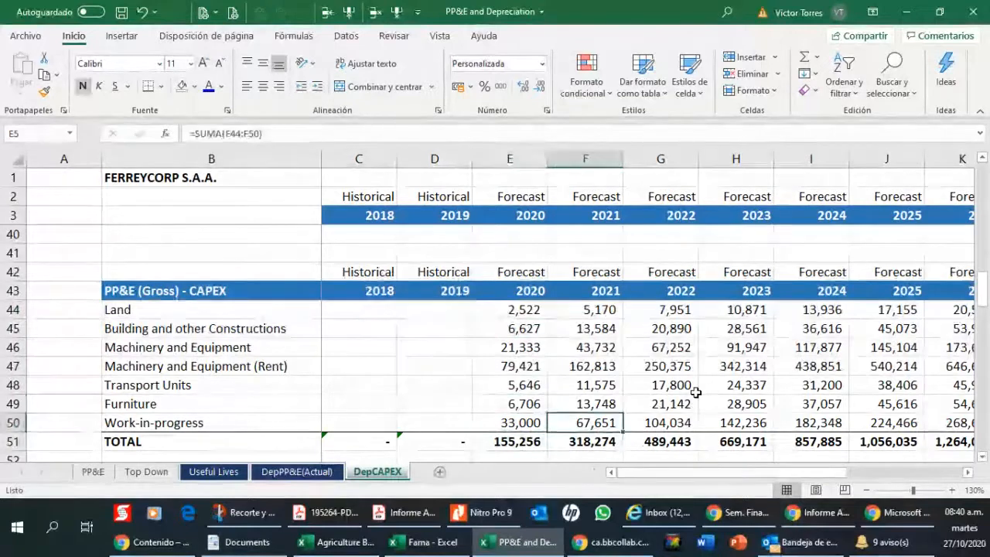
key("Up")
key("Up")
key("Up")
key("Up")
key("Right")
key("Up")
key("Up")
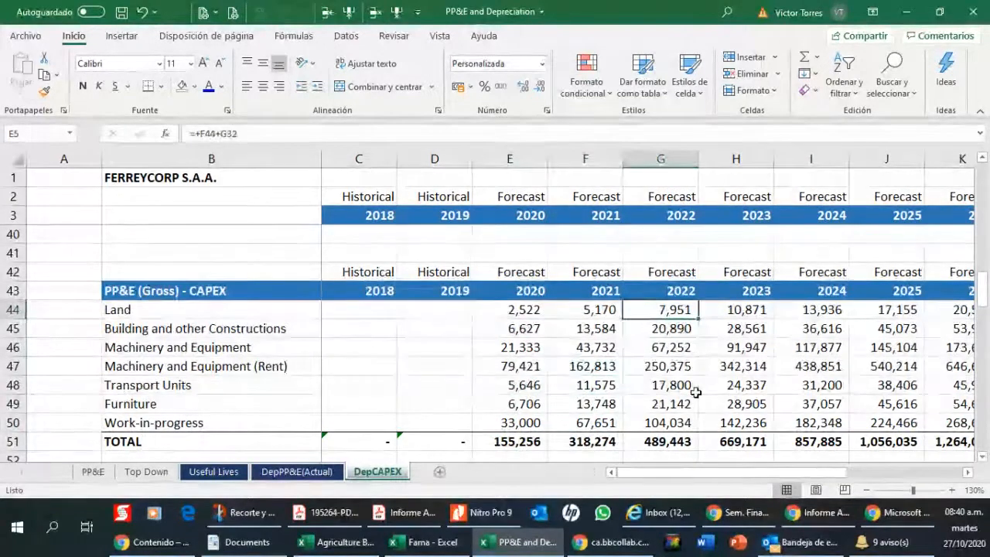
Trace the 2022 PP&E (Gross) - CAPEX balances up to the CAPEX Forecasted table and back to Machinery and Equipment.
key("Up")
key("Up")
key("Up")
key("Up")
key("Up")
key("Up")
key("Up")
key("Up")
key("Up")
key("Down")
key("Down")
key("Down")
key("Down")
key("Down")
key("Down")
key("Down")
key("Down")
key("Down")
key("Down")
key("Down")
key("Down")
key("Down")
key("Down")
key("Down")
key("Down")
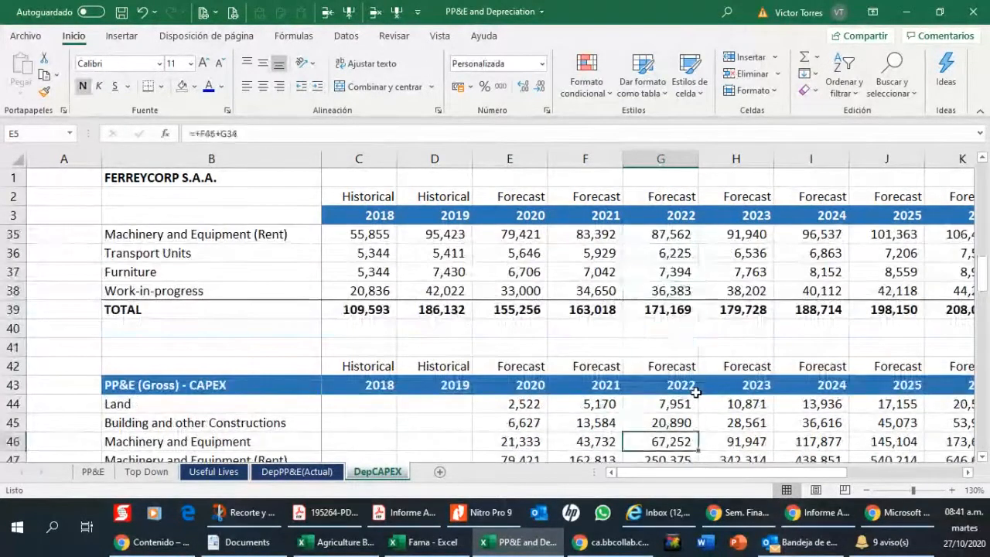
Review the 2022 column upward from the Machinery and Equipment gross PP&E through the CAPEX Forecasted amounts.
key("Up")
key("Up")
key("Up")
key("Up")
key("Up")
key("Up")
key("Up")
key("Up")
key("Up")
key("Up")
key("Up")
key("Up")
key("Up")
key("Up")
key("Up")
key("Up")
key("Up")
key("Up")
key("Up")
key("Up")
key("Up")
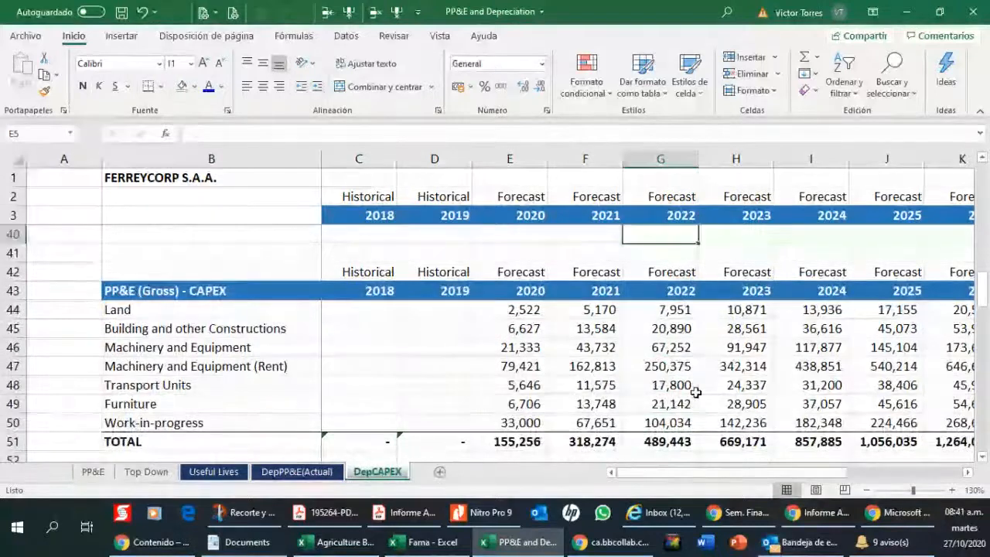
Follow the 2022 gross PP&E accumulation formulas from Land down through Furniture and Work-in-progress.
key("Down")
key("Down")
key("Down")
key("Down")
key("Down")
key("Down")
key("Down")
key("Down")
key("Down")
key("Down")
key("Down")
key("Down")
key("Down")
key("Down")
key("Down")
key("Down")
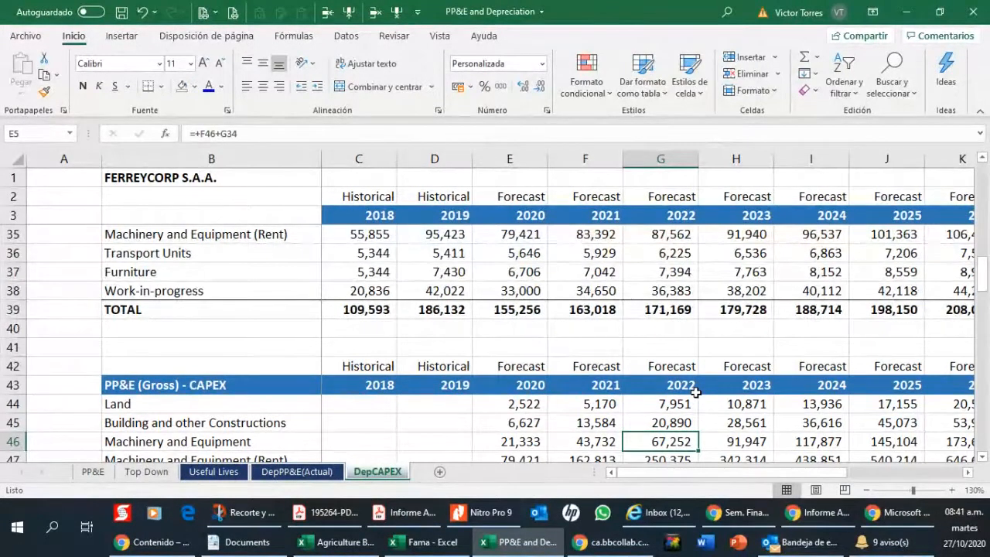
key("Down")
key("Down")
key("Down")
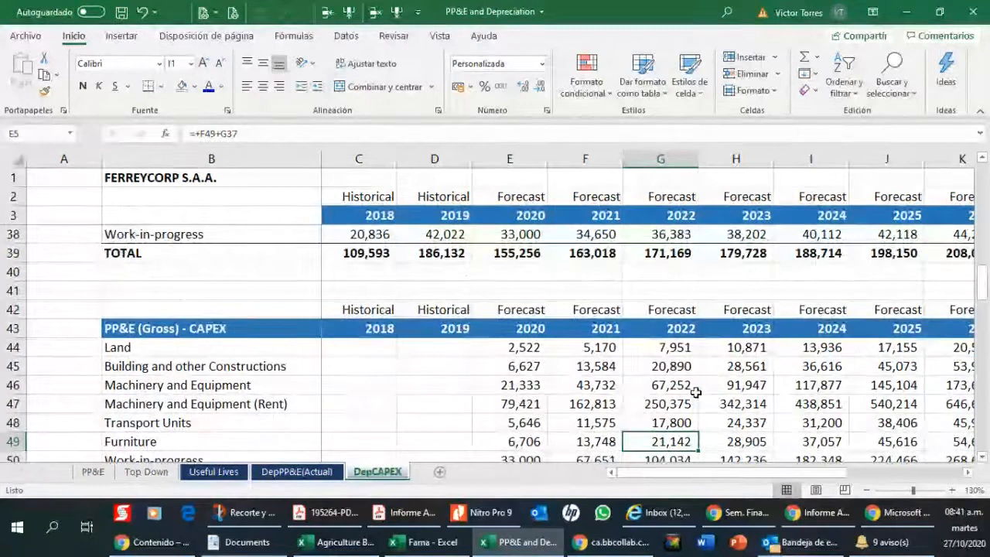
key("Down")
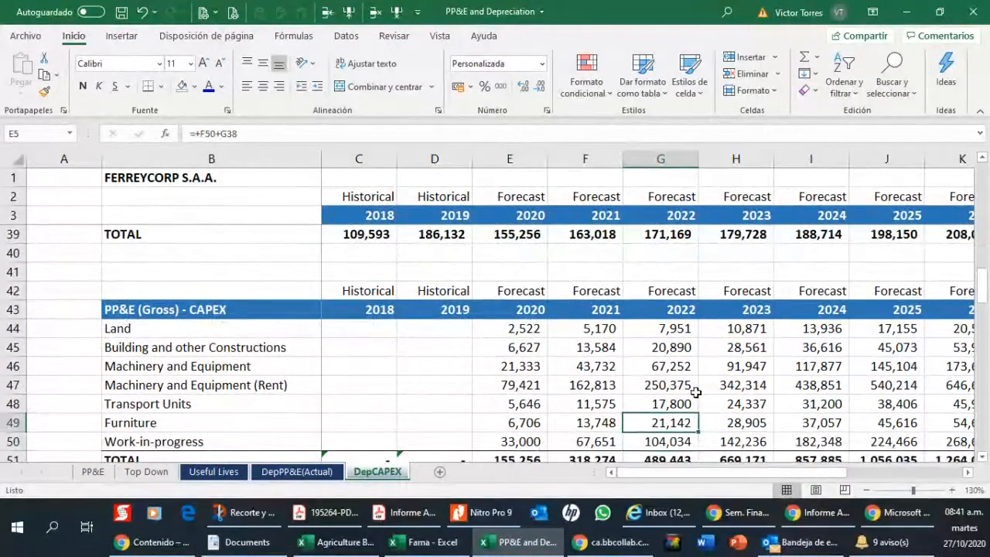
Examine the 2022 CAPEX Forecasted amounts up to the ratios and back down to the Machinery and Equipment (Rent) formula.
key("Up")
key("Up")
key("Up")
key("Up")
key("Up")
key("Up")
key("Up")
key("Up")
key("Up")
key("Up")
key("Up")
key("Up")
key("Up")
key("Up")
key("Up")
key("Up")
key("Up")
key("Up")
key("Up")
key("Up")
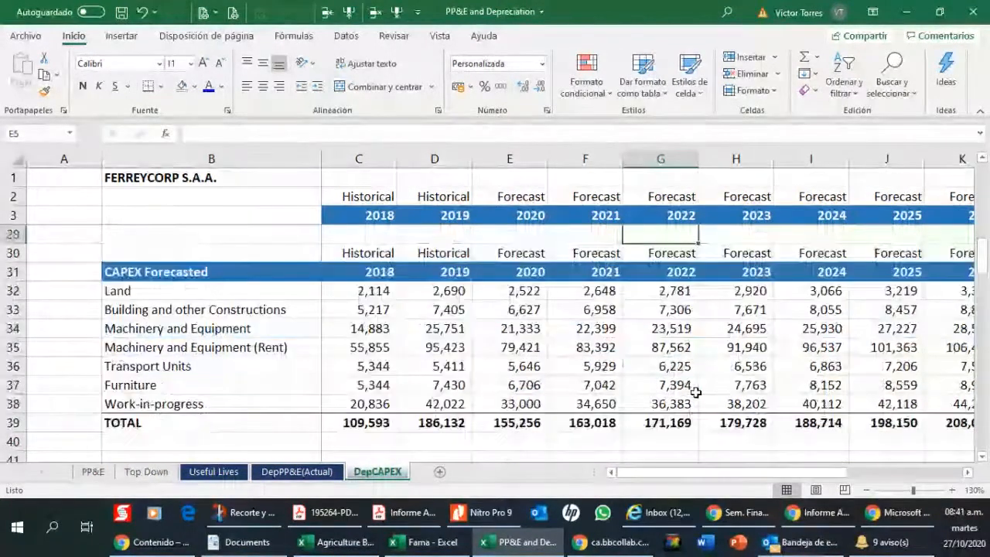
key("Up")
key("Up")
key("Down")
key("Down")
key("Down")
key("Down")
key("Down")
key("Down")
key("Down")
key("Down")
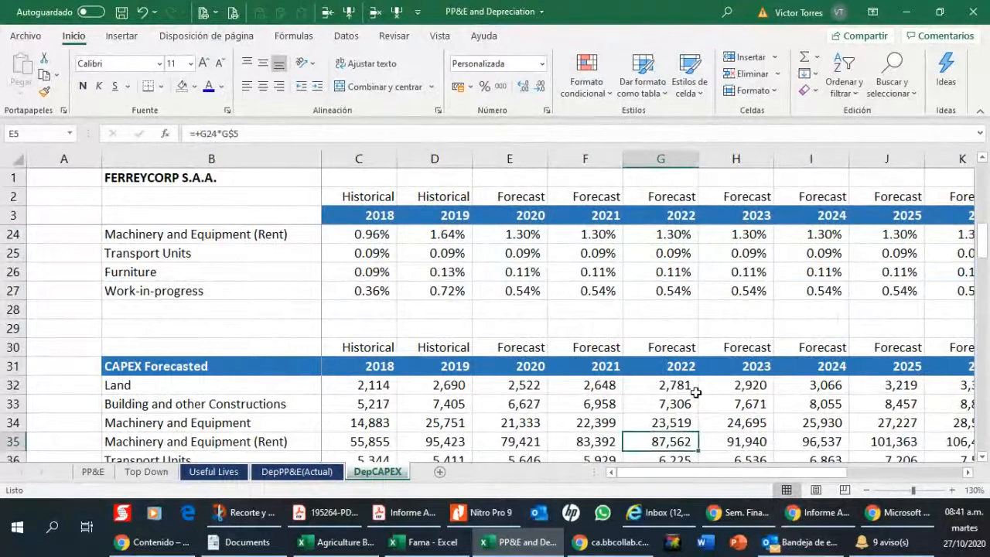
Inspect the 2020 Land formula in the CAPEX Forecasted table and view the asset classes below it.
key("Left")
key("Left")
key("Up")
key("Up")
key("Up")
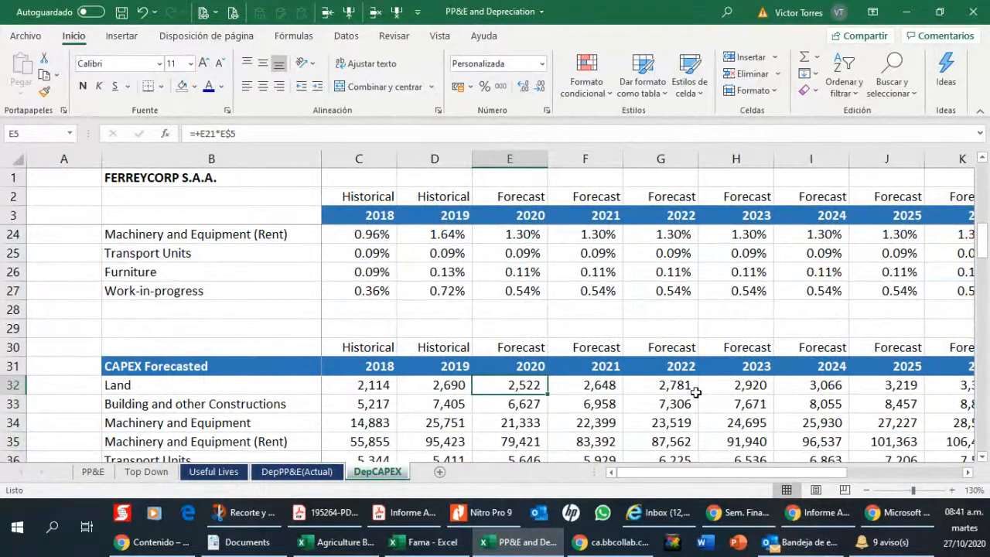
scroll(555, 423, "down", 1)
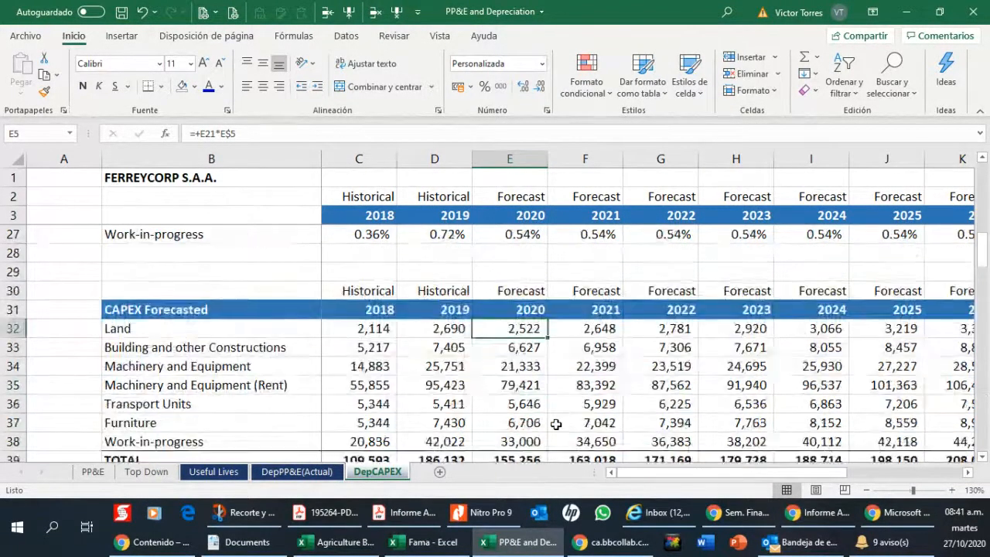
Inspect the 2020 CAPEX Forecasted formulas from Machinery and Equipment down to Work-in-progress.
left_click(520, 366)
left_click(519, 387)
left_click(521, 402)
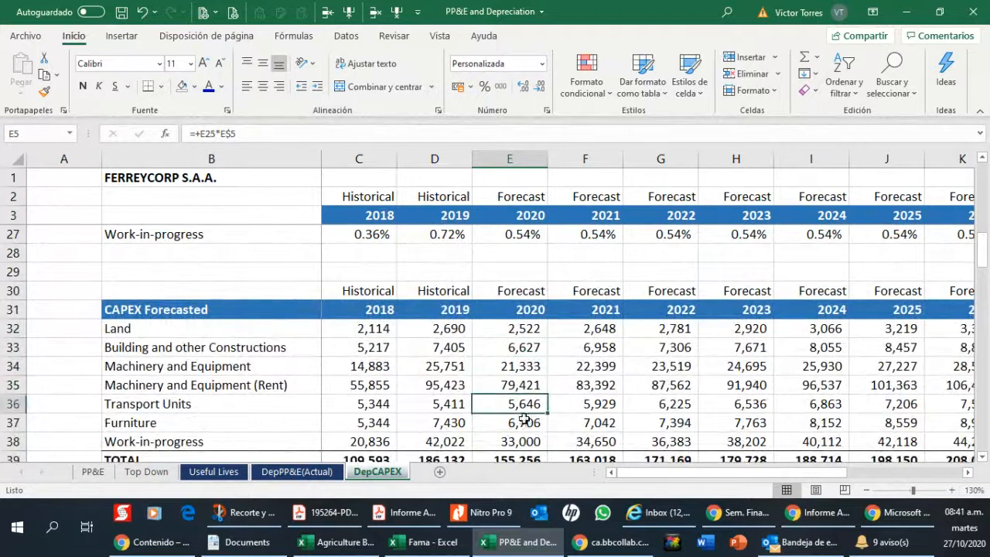
left_click(524, 421)
left_click(525, 439)
Compare the Land formulas in the CAPEX Forecasted table across 2020, 2021 and 2022.
left_click(511, 333)
left_click_drag(576, 334, 696, 332)
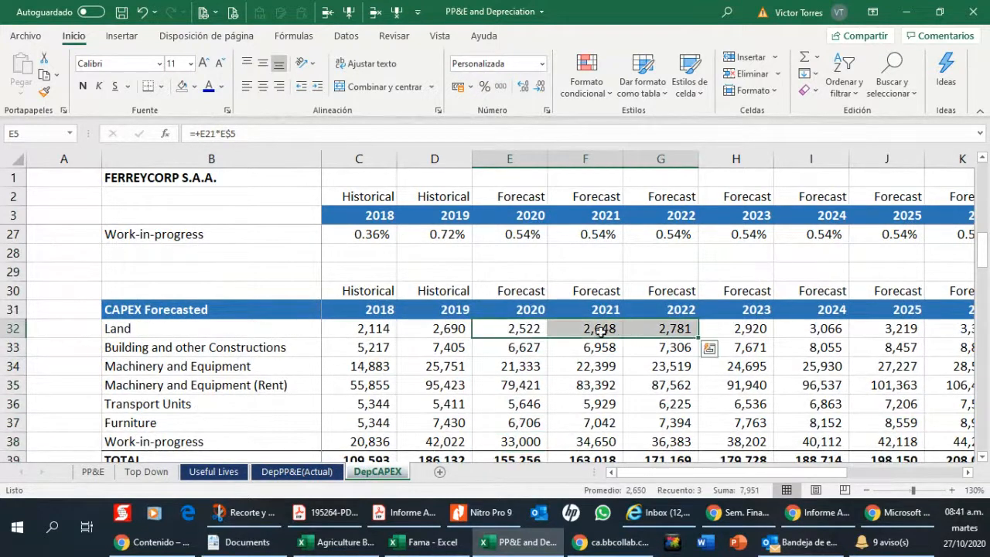
left_click(536, 330)
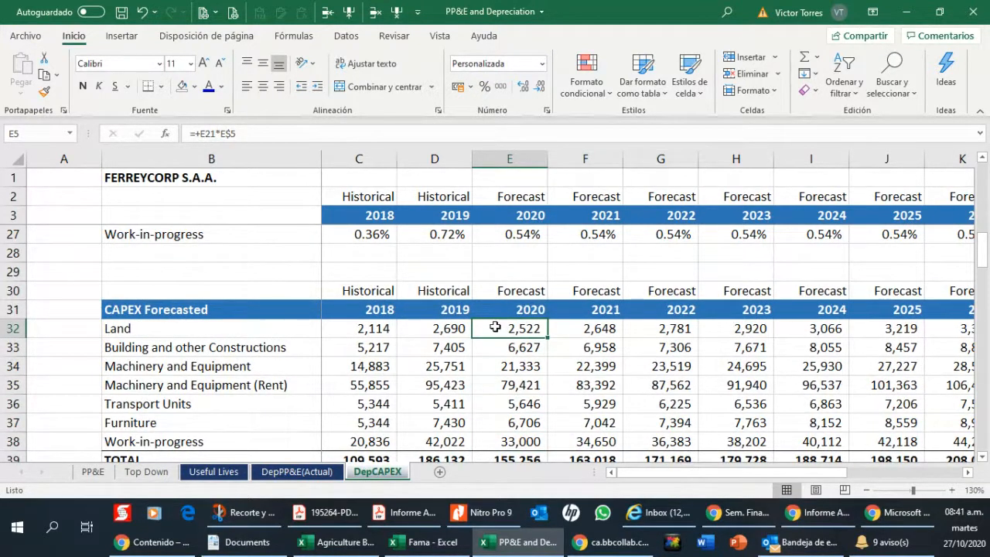
left_click(590, 327)
left_click(666, 325)
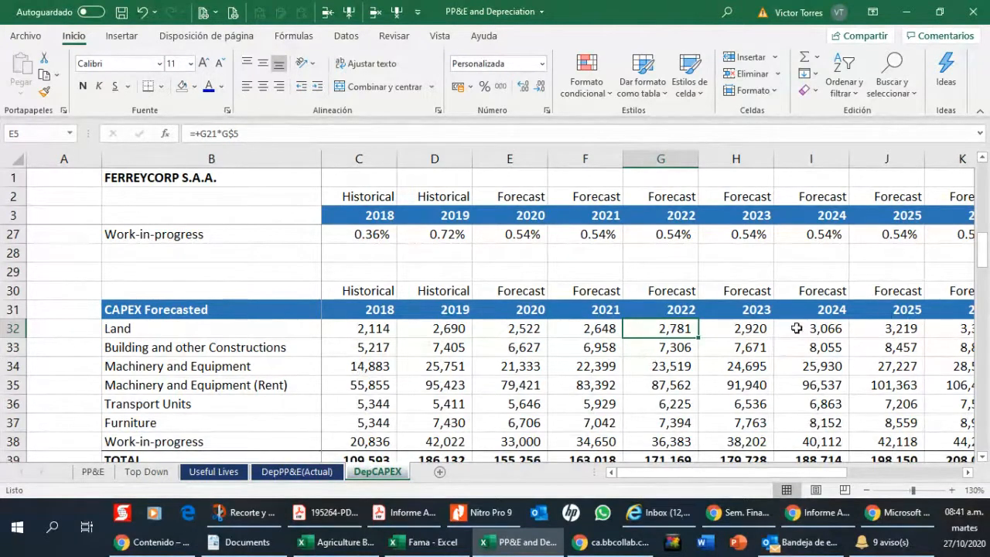
Check the 2021 Transport Units formula in CAPEX Forecasted against the asset-class ratios above it.
scroll(796, 335, "down", 2)
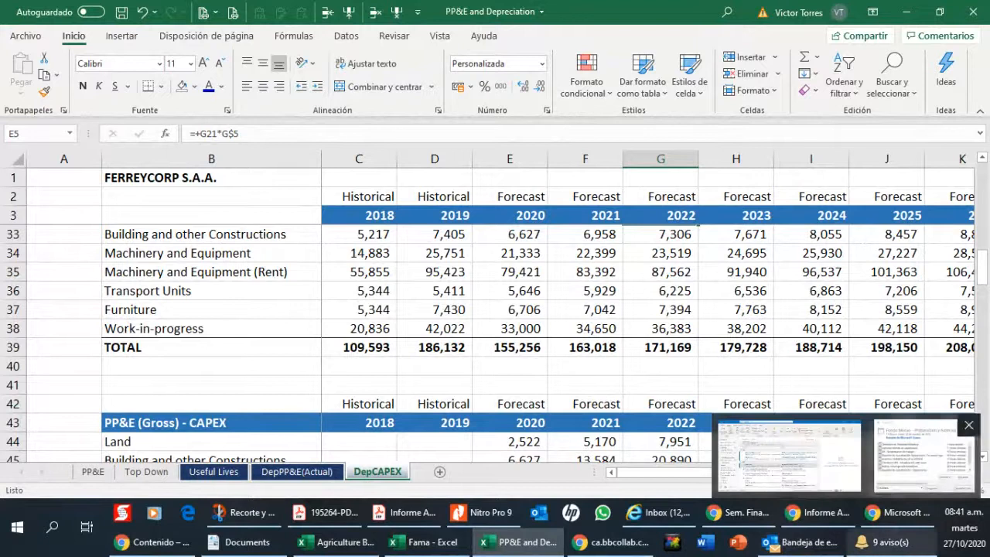
left_click(606, 290)
scroll(606, 289, "up", 2)
scroll(606, 288, "up", 1)
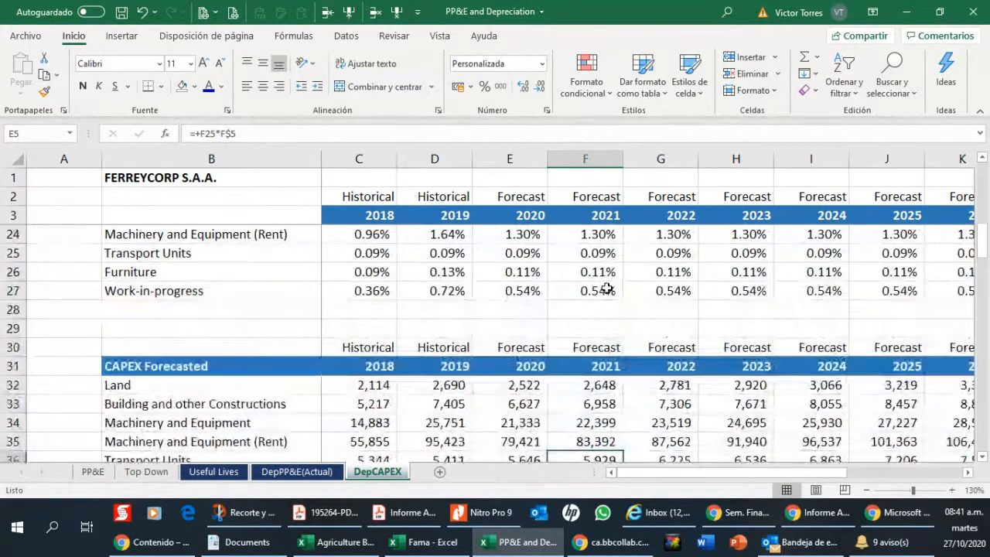
scroll(606, 288, "down", 1)
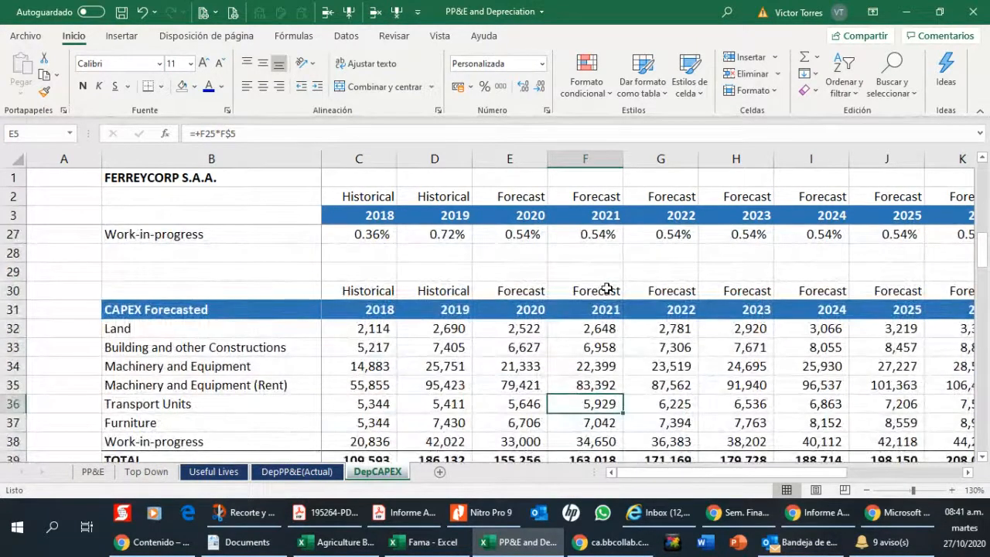
scroll(607, 288, "up", 3)
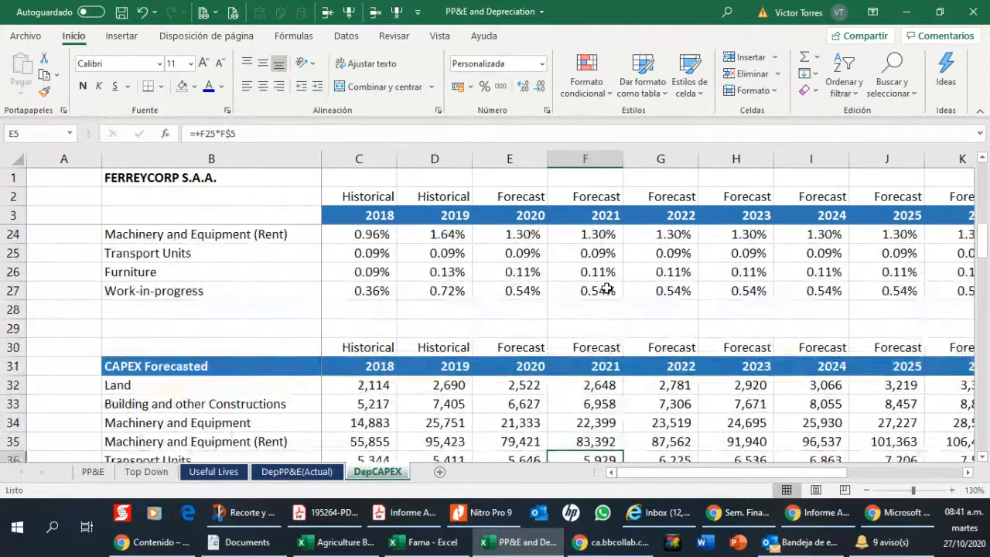
scroll(580, 349, "down", 2)
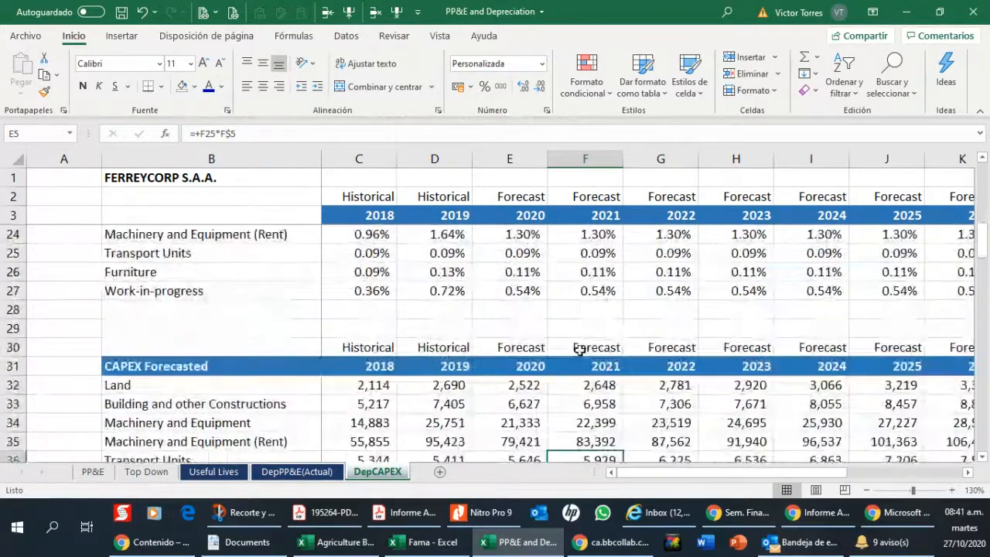
Trace the 2020 CAPEX Forecasted formulas from Land down to Transport Units.
left_click(531, 384)
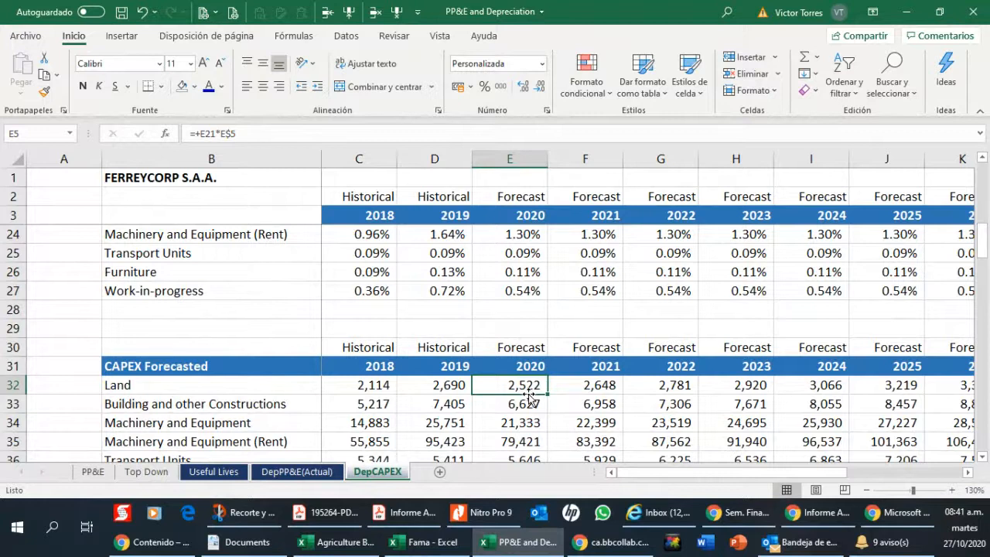
key("Down")
key("Down")
key("Down")
key("Down")
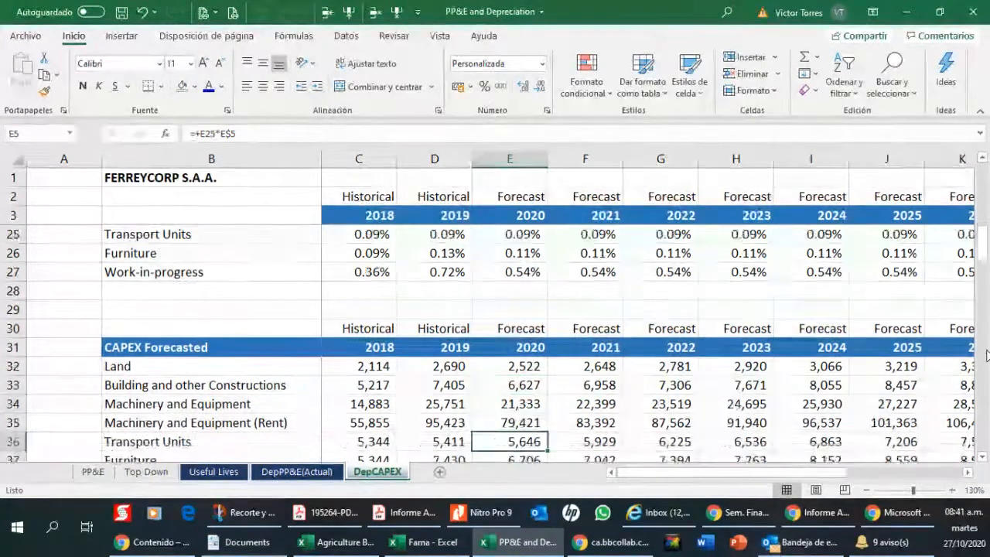
Follow the 2020 column from Furniture CAPEX down through the whole PP&E (Gross) - CAPEX table.
key("Down")
key("Down")
key("Down")
key("Down")
key("Down")
key("Down")
key("Down")
key("Down")
key("Down")
key("Down")
key("Down")
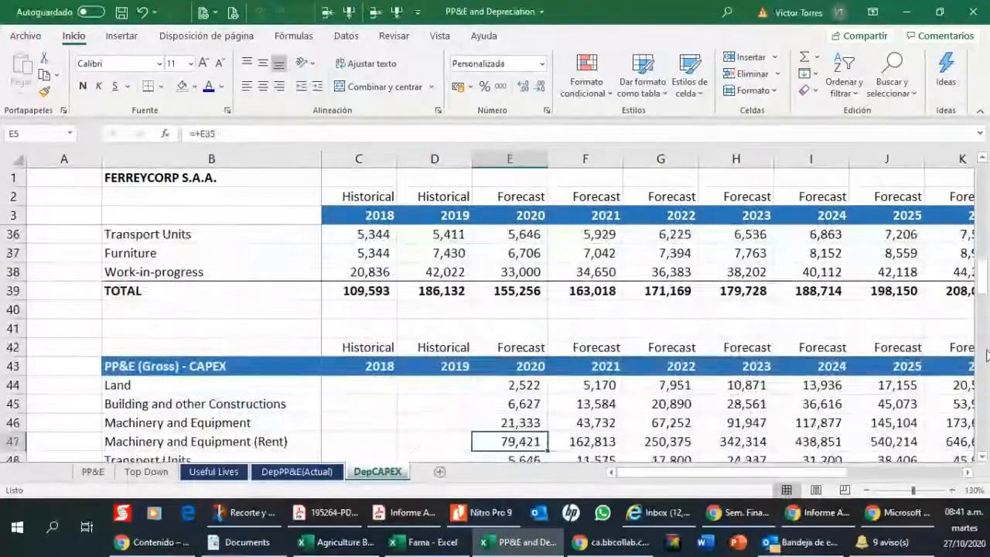
key("Down")
key("Down")
key("Down")
key("Down")
key("Down")
key("Down")
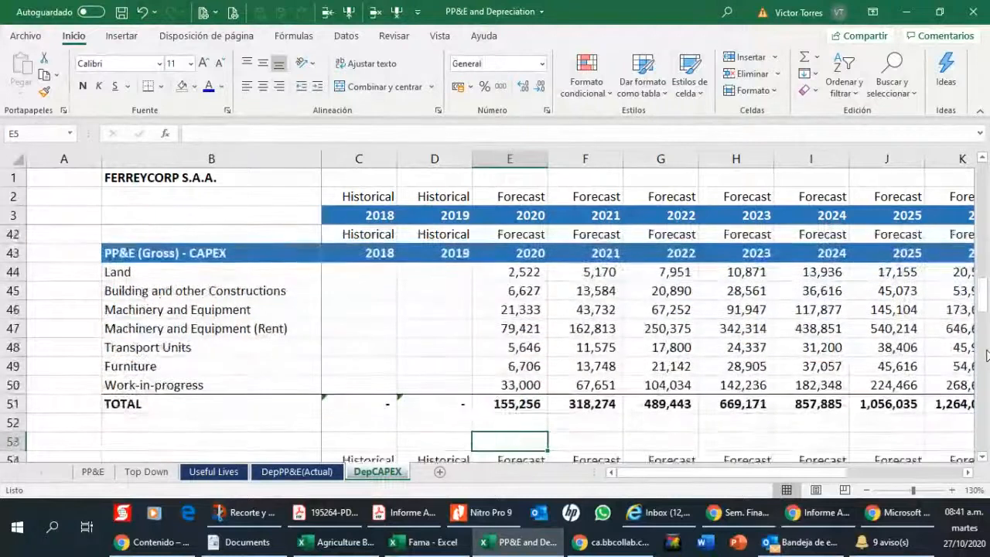
Inspect the 2020 Depreciation Rates links for Machinery and Equipment and back up to Land.
key("Down")
key("Down")
key("Down")
key("Down")
key("Down")
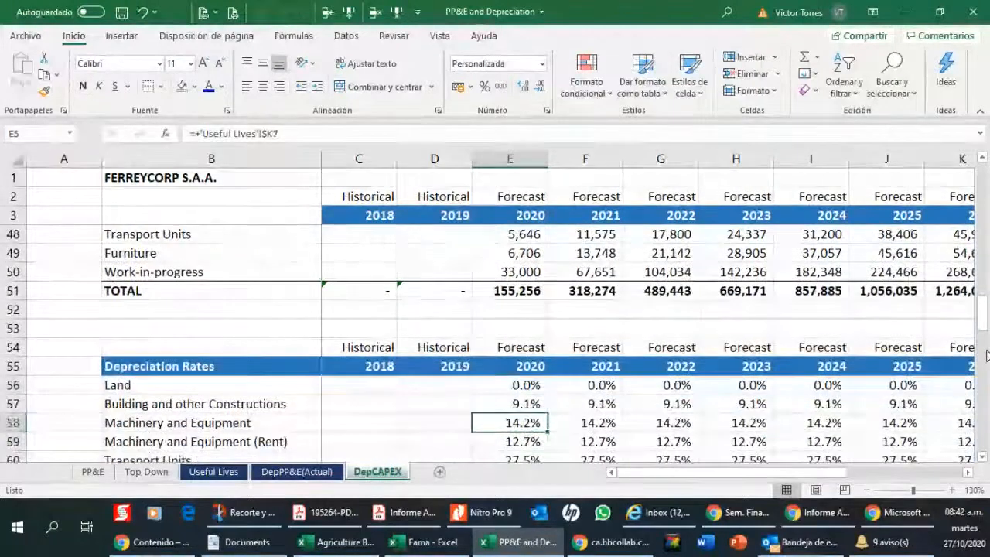
key("Up")
key("Up")
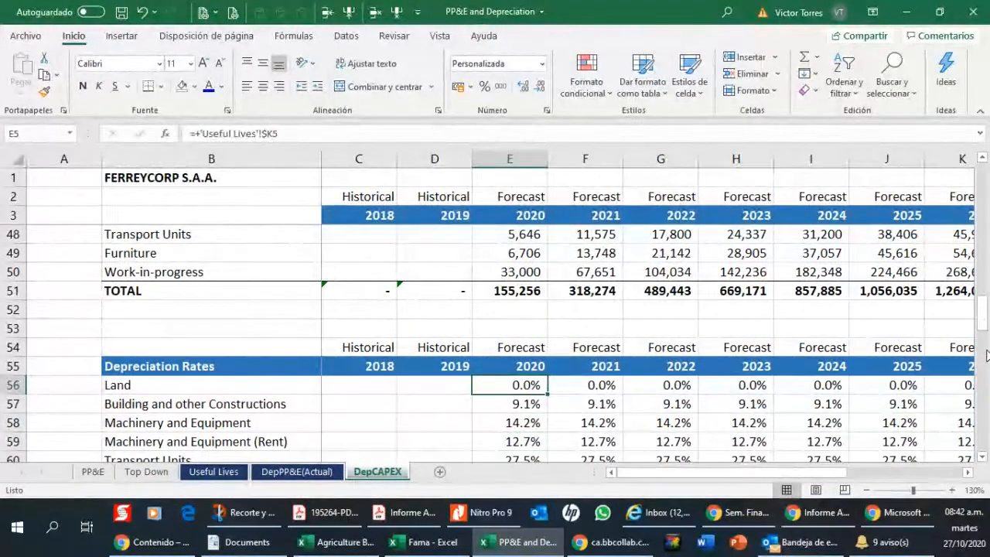
Return up the 2020 column to the header of the PP&E (Gross) - CAPEX table.
key("Up")
key("Up")
key("Up")
key("Up")
key("Up")
key("Up")
key("Up")
key("Up")
key("Up")
key("Up")
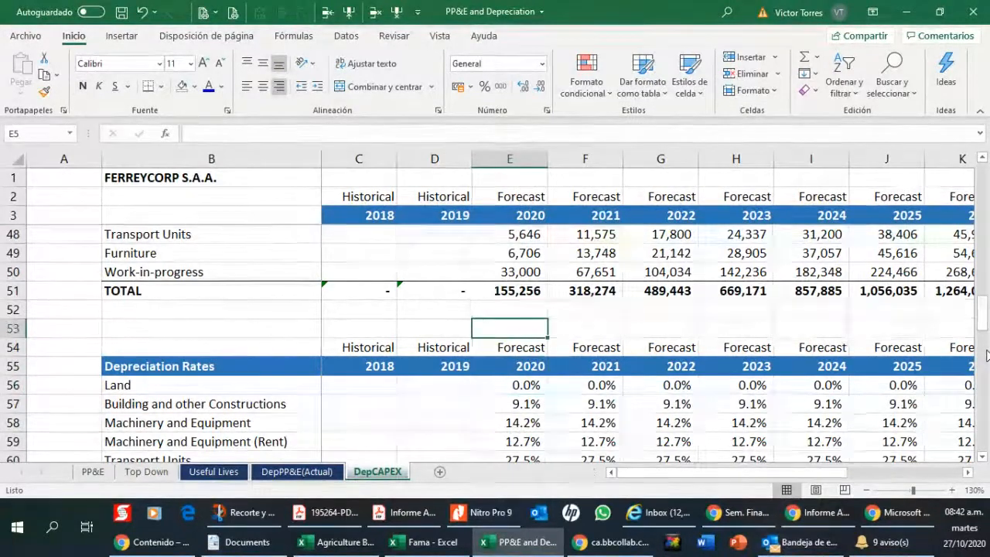
key("Up")
key("Up")
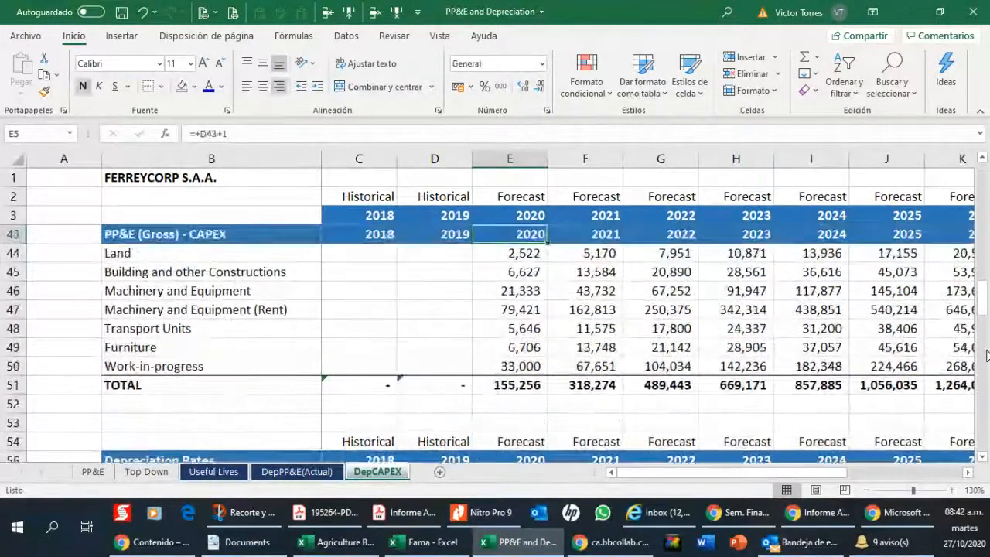
Review the 2020 gross PP&E formulas from Land to Work-in-progress and continue to the Depreciation Rates table.
key("Down")
key("Down")
key("Down")
key("Down")
key("Down")
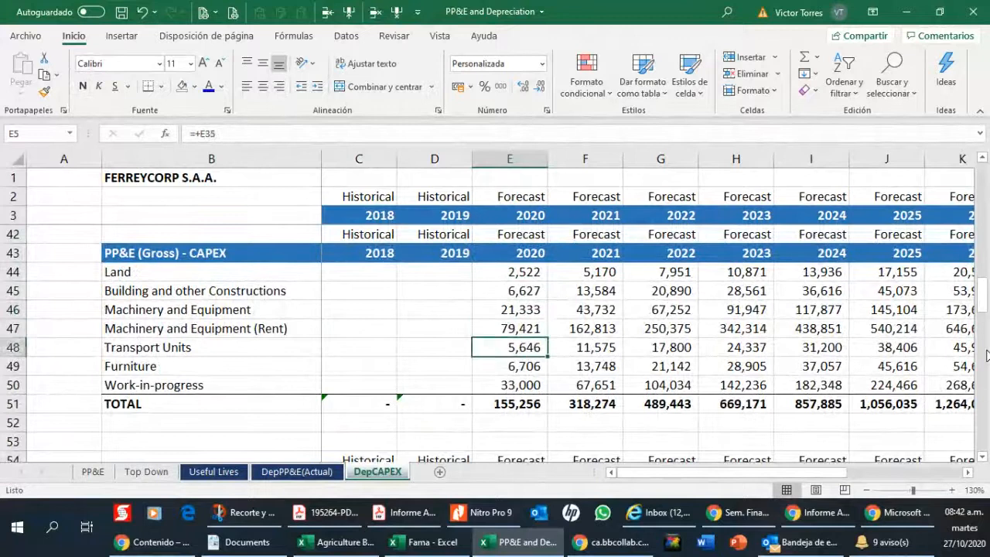
key("Down")
key("Down")
key("Down")
key("Down")
key("Down")
key("Down")
key("Down")
key("Down")
key("Down")
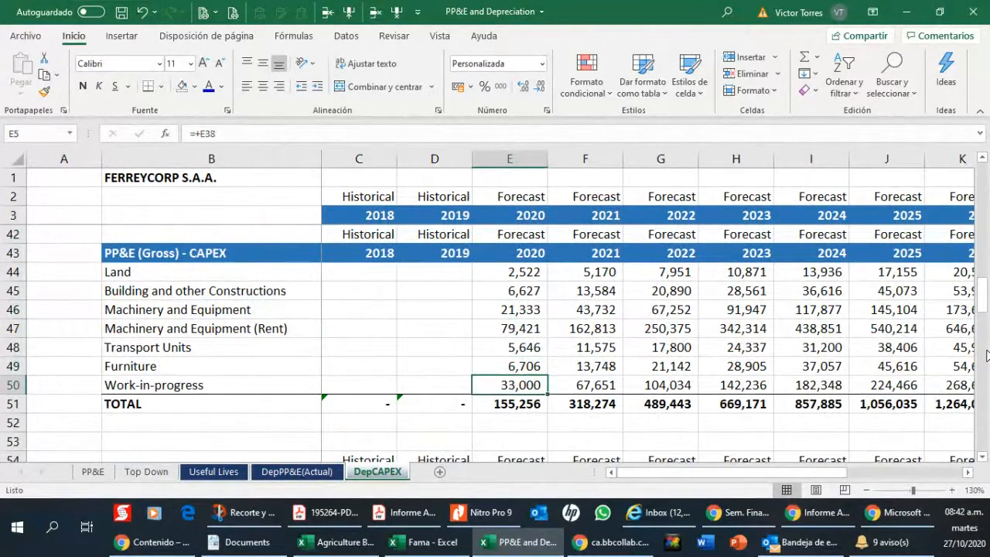
key("Up")
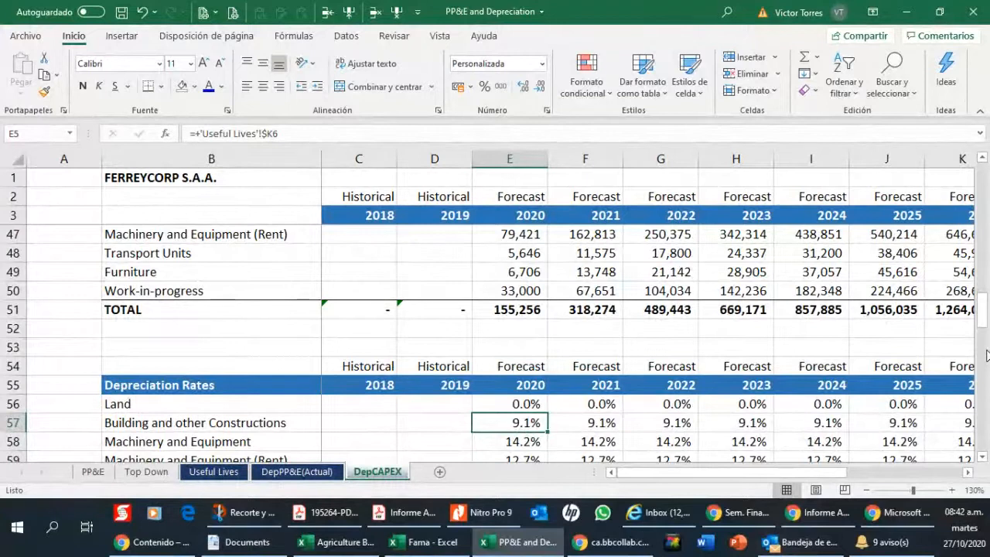
View the remaining 2020 depreciation rates down past Work-in-progress.
key("Down")
key("Down")
key("Down")
key("Down")
key("Down")
key("Down")
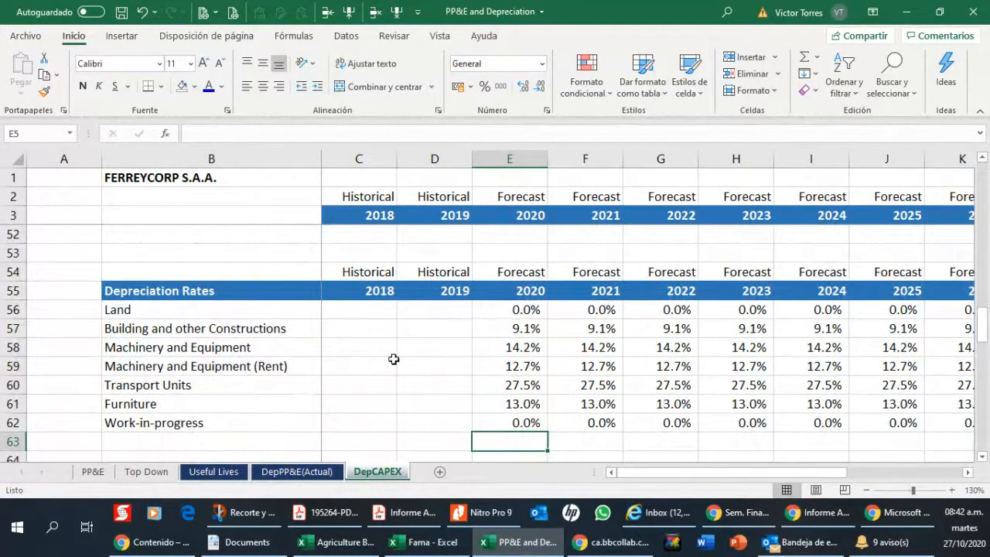
Compare the rates on the Useful Lives sheet with the 2020 Depreciation Rates on DepCAPEX, checking the Machinery and Equipment link.
left_click(214, 472)
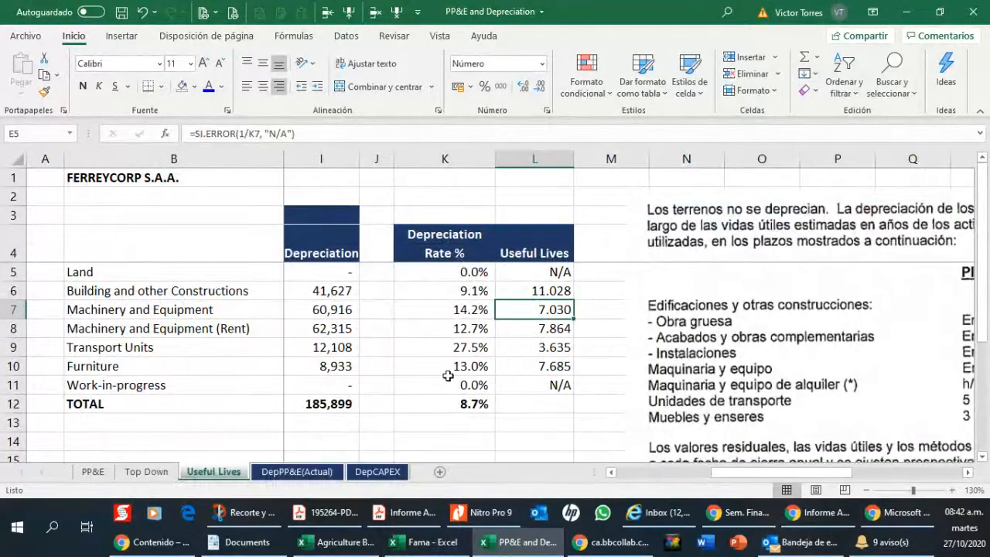
left_click(378, 471)
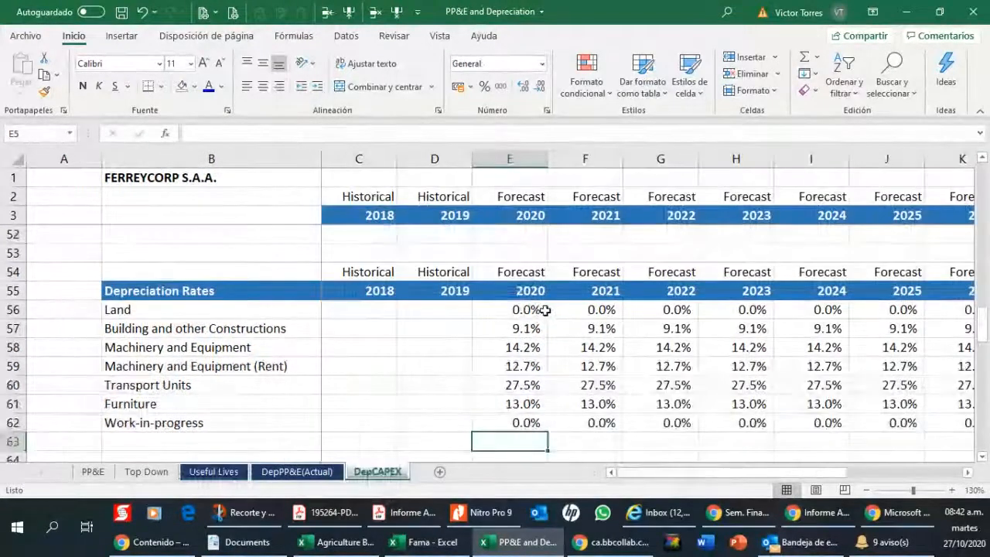
left_click_drag(544, 309, 521, 417)
left_click(520, 341)
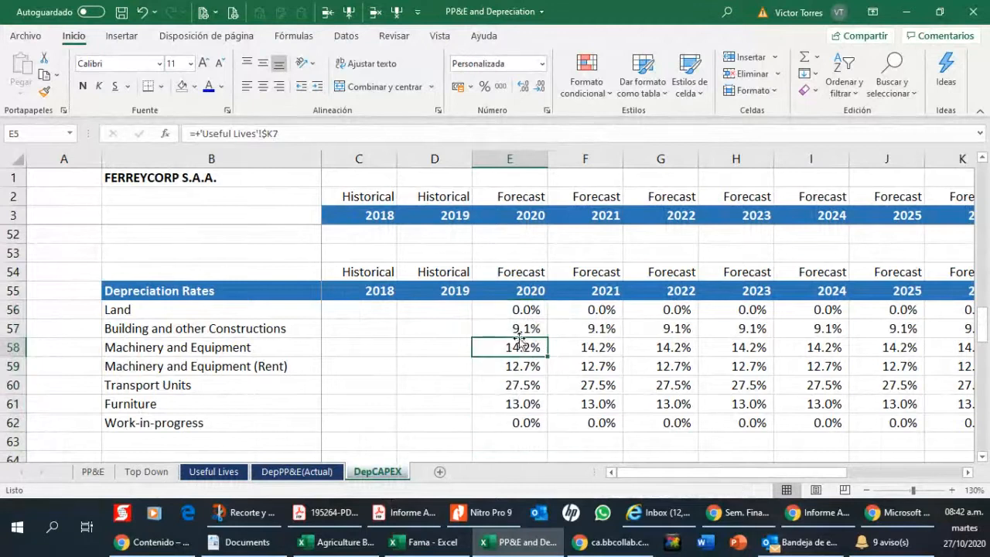
Review the gross PP&E and depreciation columns behind the rates on the Useful Lives sheet, and return to DepCAPEX.
left_click(213, 472)
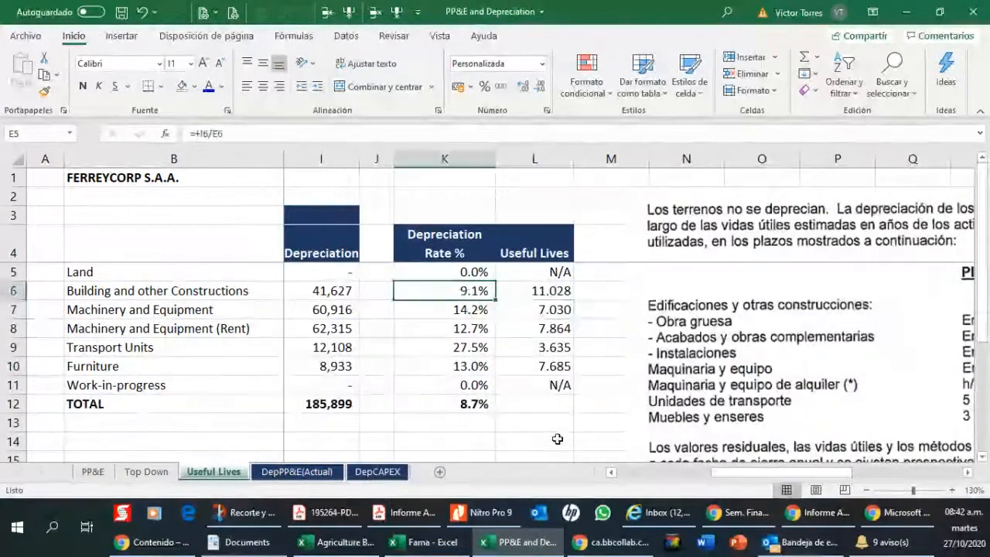
left_click(619, 472)
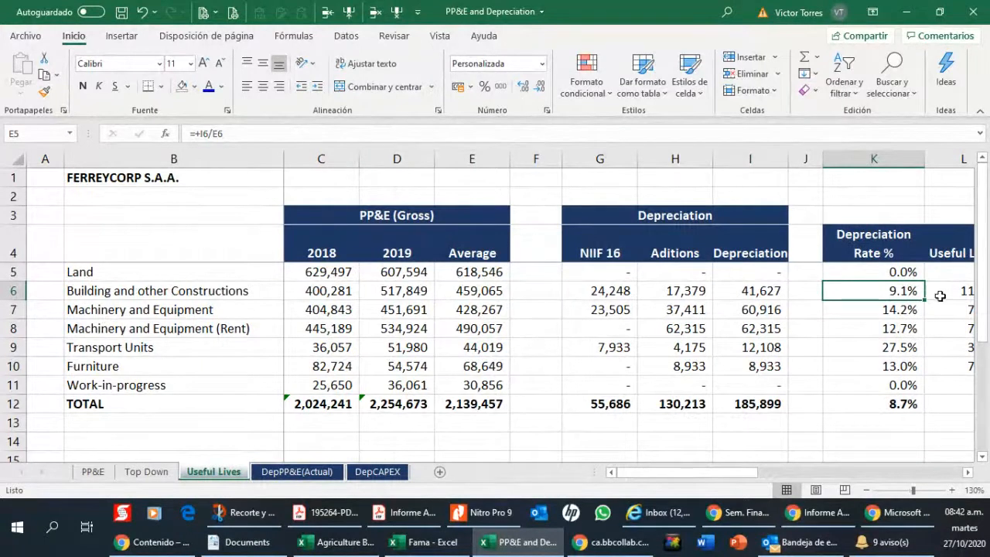
left_click(377, 472)
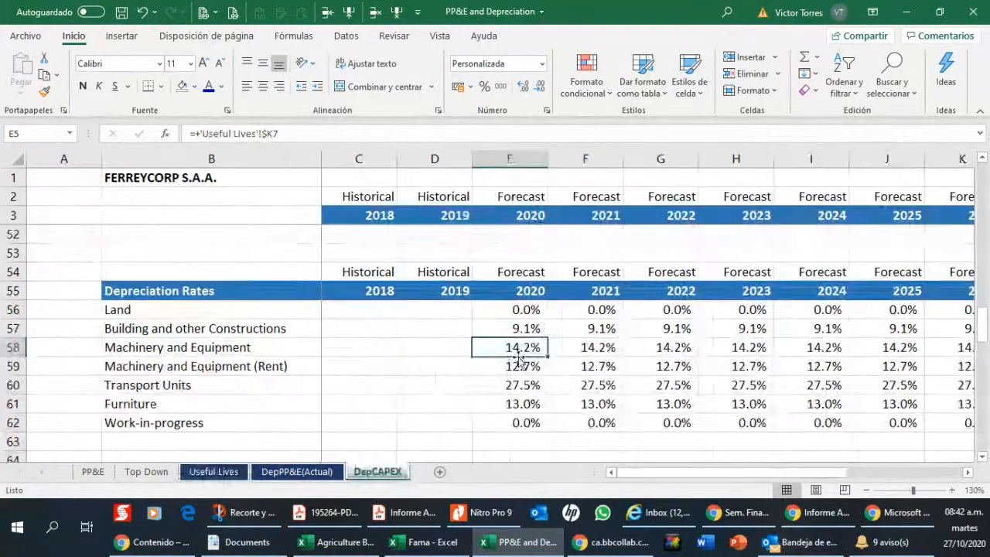
Examine the Building and other Constructions rate link and its row in the Depreciation Rates table, glancing at the tables above.
left_click(544, 324)
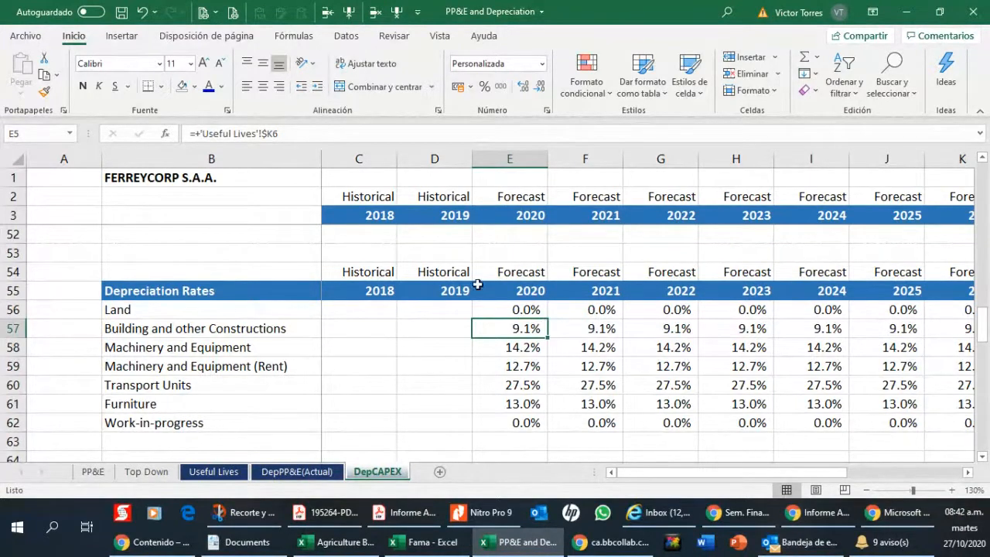
left_click(80, 327)
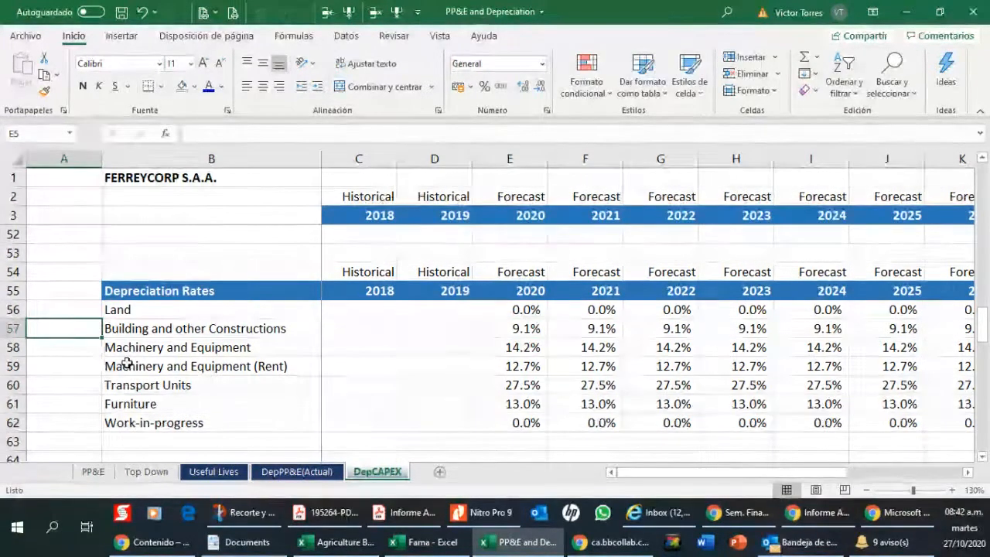
left_click(75, 349)
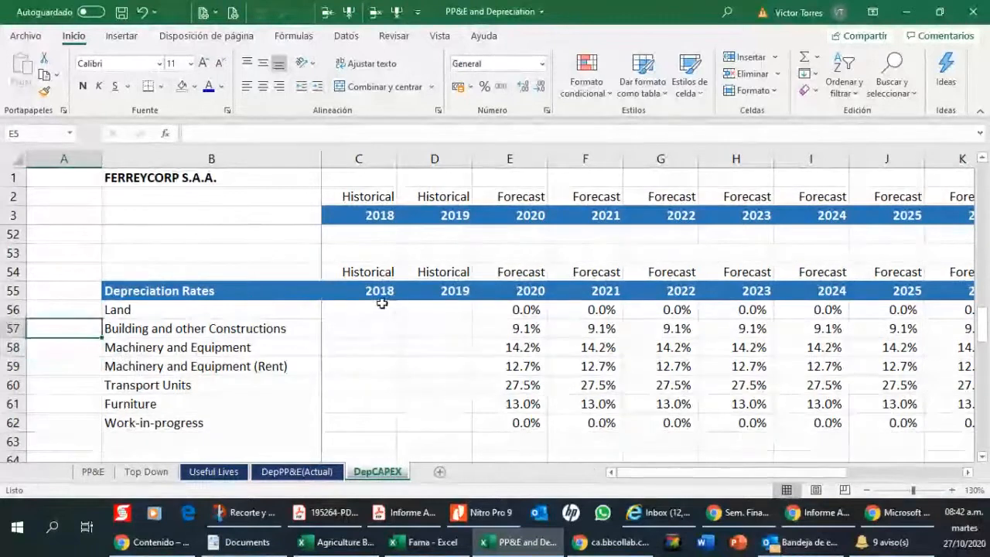
scroll(391, 303, "up", 5)
scroll(391, 302, "down", 5)
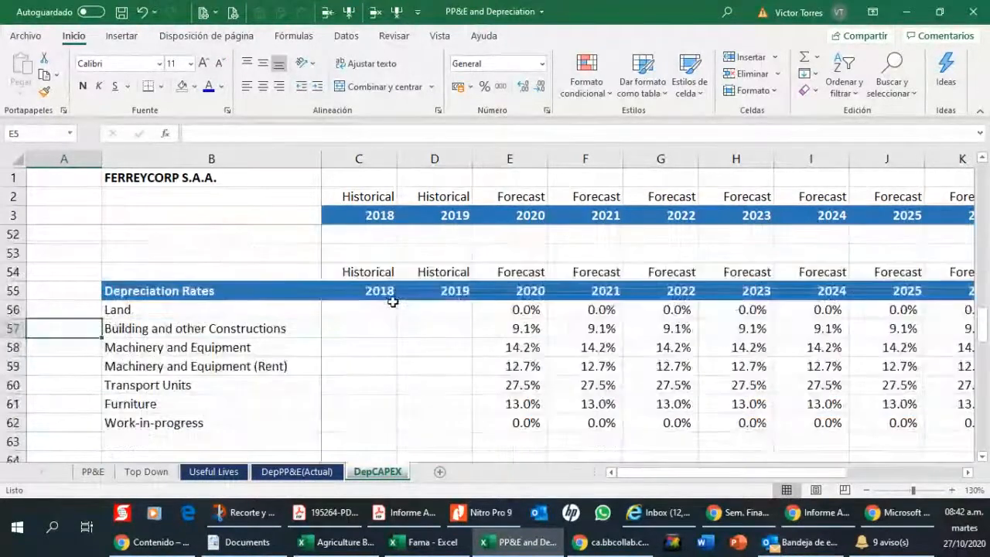
Check the useful-life terms in the policy note on the Useful Lives sheet and return to DepCAPEX.
left_click(236, 477)
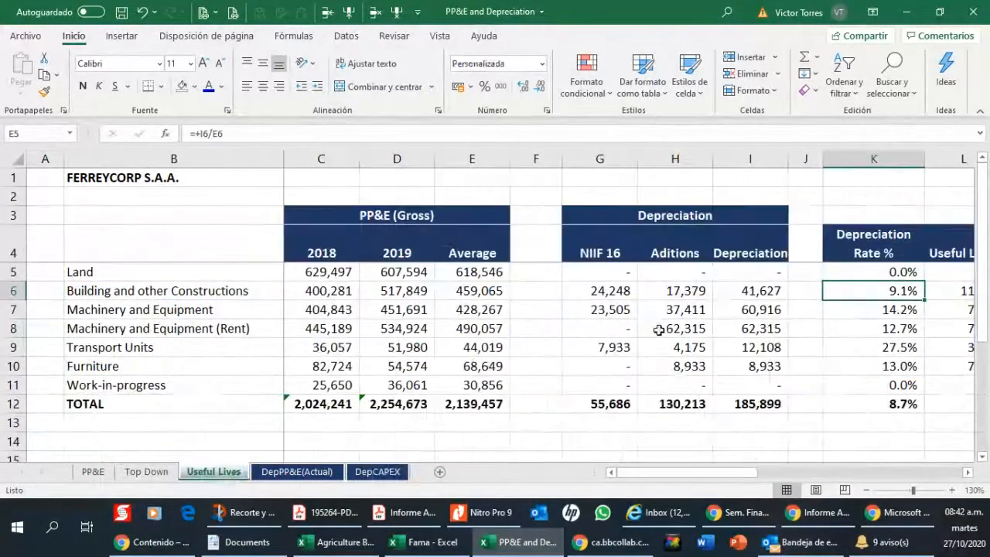
left_click_drag(689, 473, 829, 477)
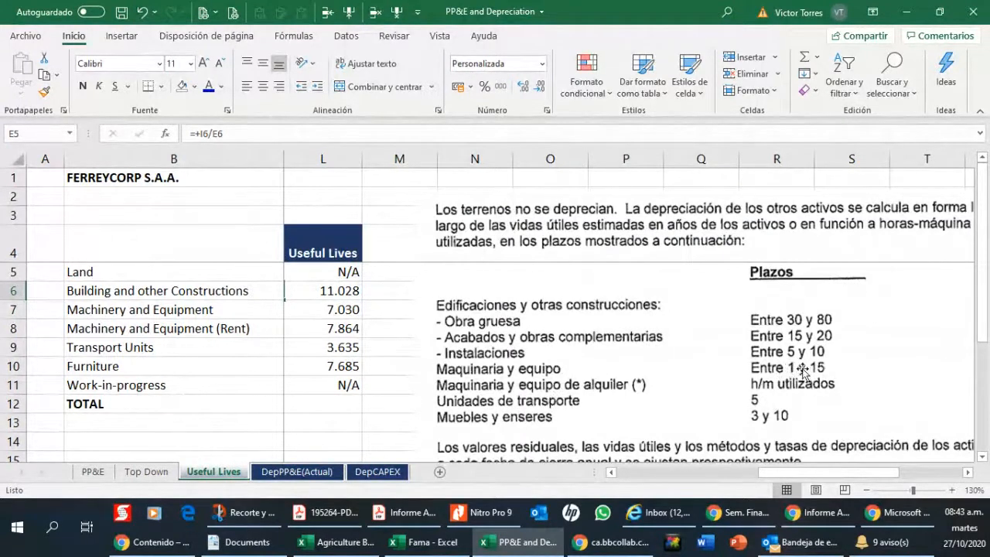
left_click(377, 471)
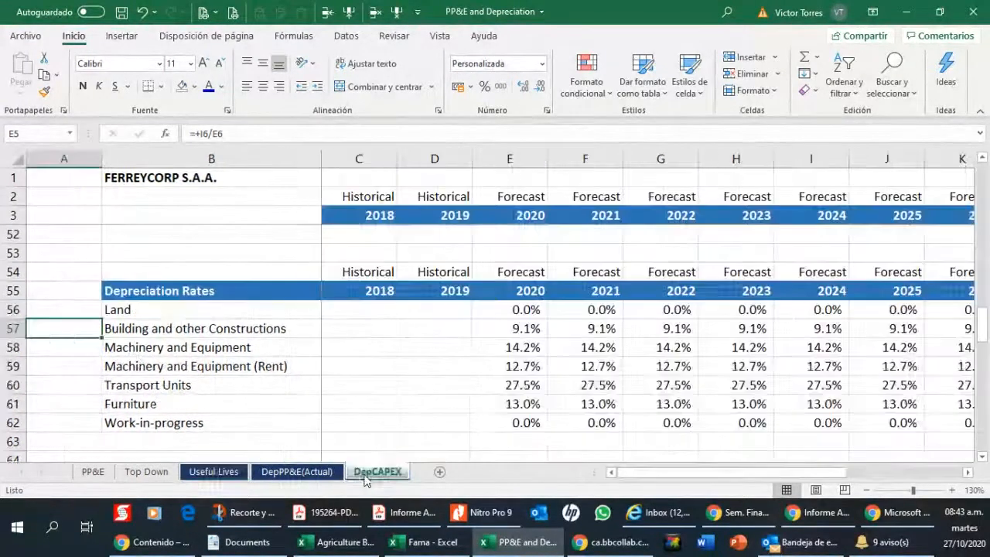
Trace the 2020 Building and other Constructions depreciation rate on DepCAPEX to its source in the Useful Lives sheet.
left_click(55, 348)
left_click(56, 387)
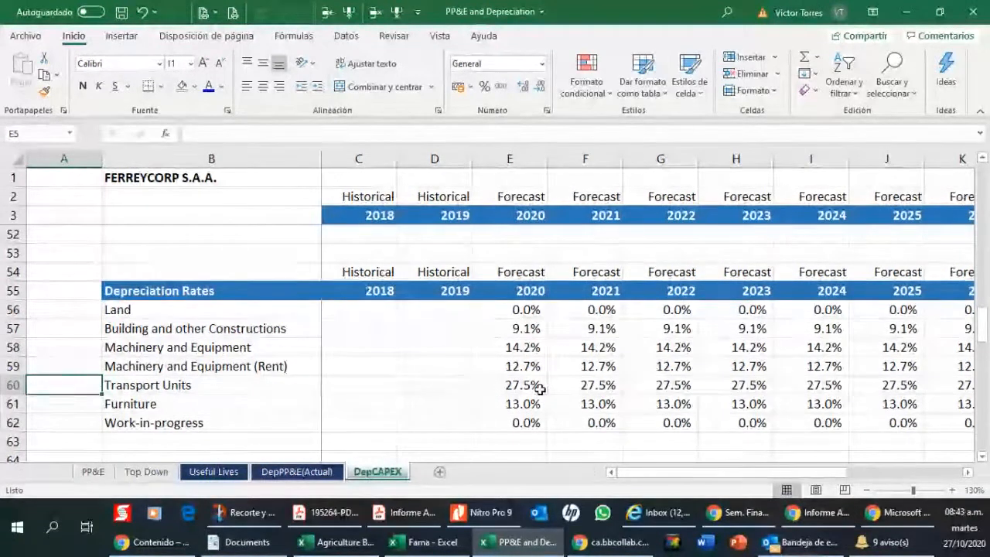
scroll(564, 391, "down", 1)
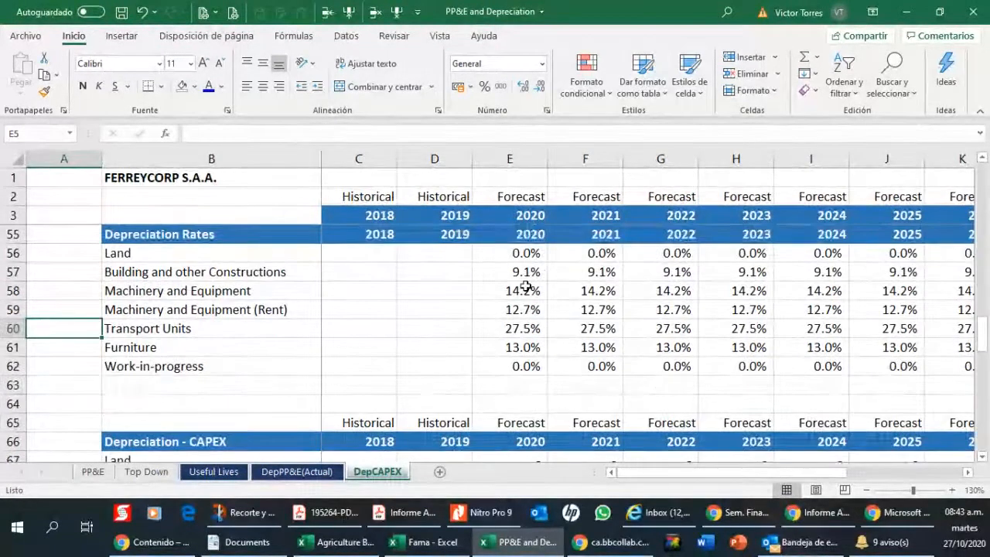
left_click(492, 274)
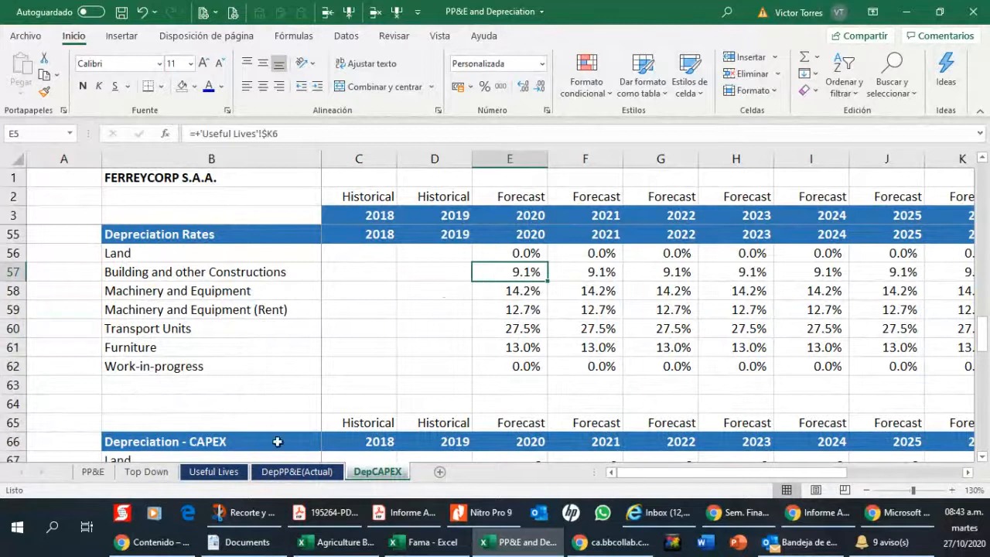
left_click(214, 471)
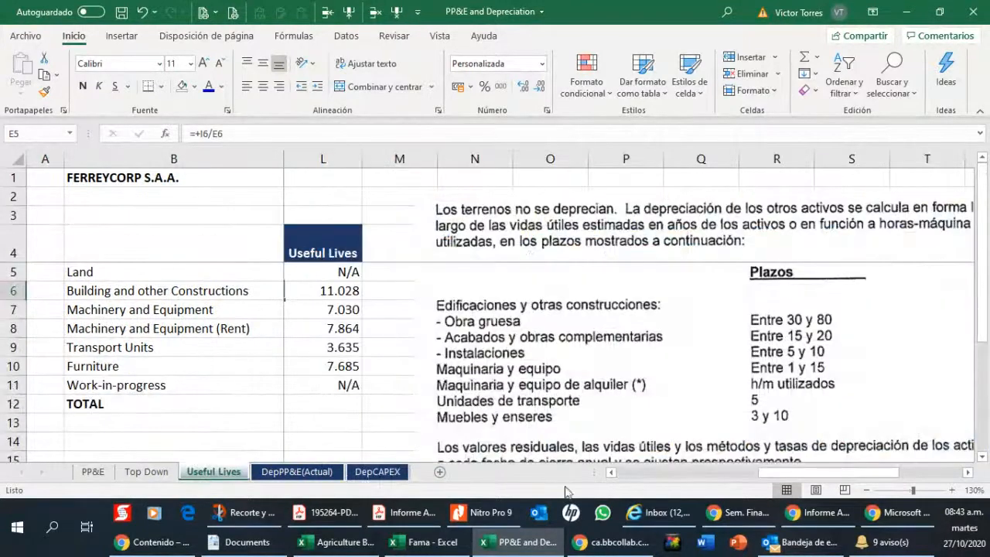
left_click(611, 472)
left_click(611, 471)
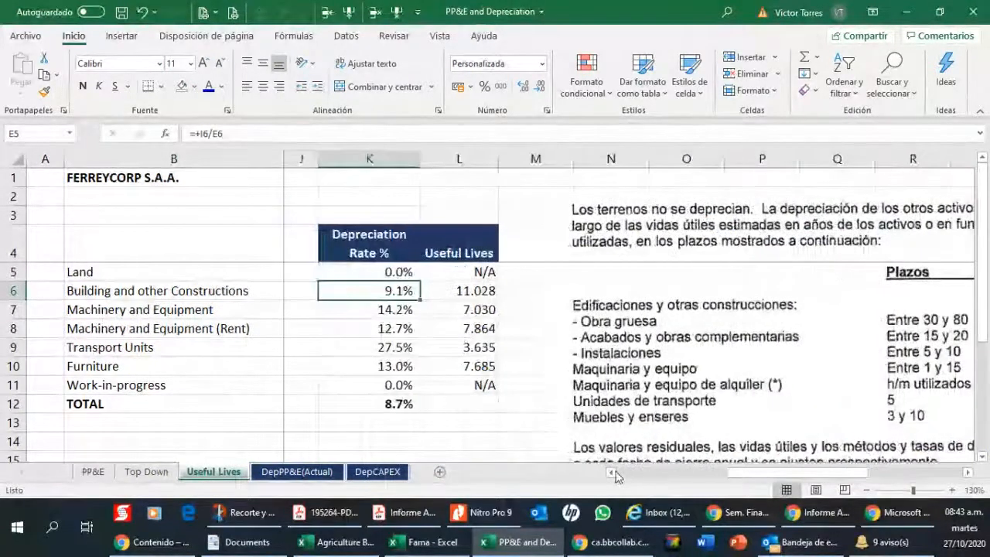
left_click(611, 472)
left_click(377, 471)
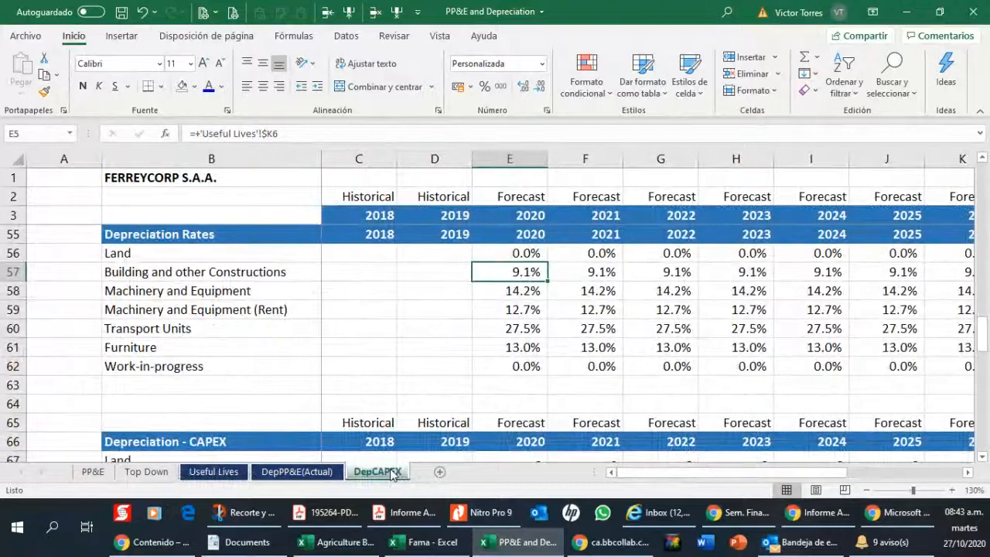
Compare the calculated useful lives with the terms stated in the Useful Lives note, and return to the DepCAPEX depreciation rates.
left_click(214, 471)
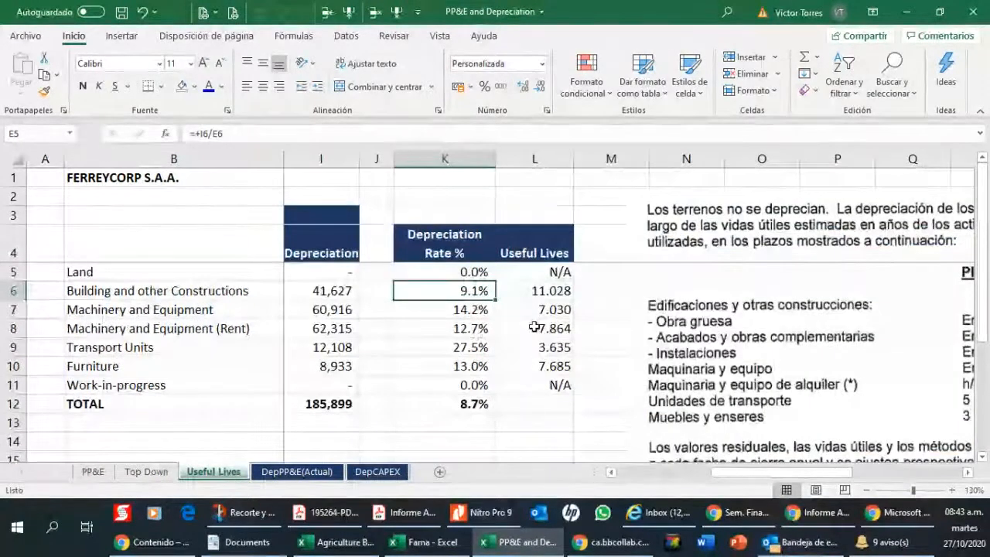
left_click_drag(741, 472, 788, 475)
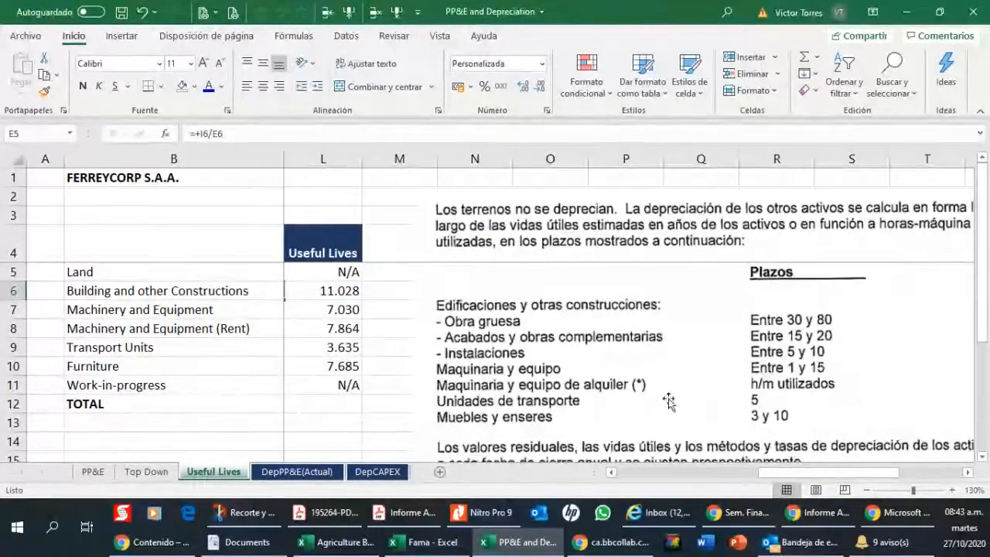
left_click(377, 472)
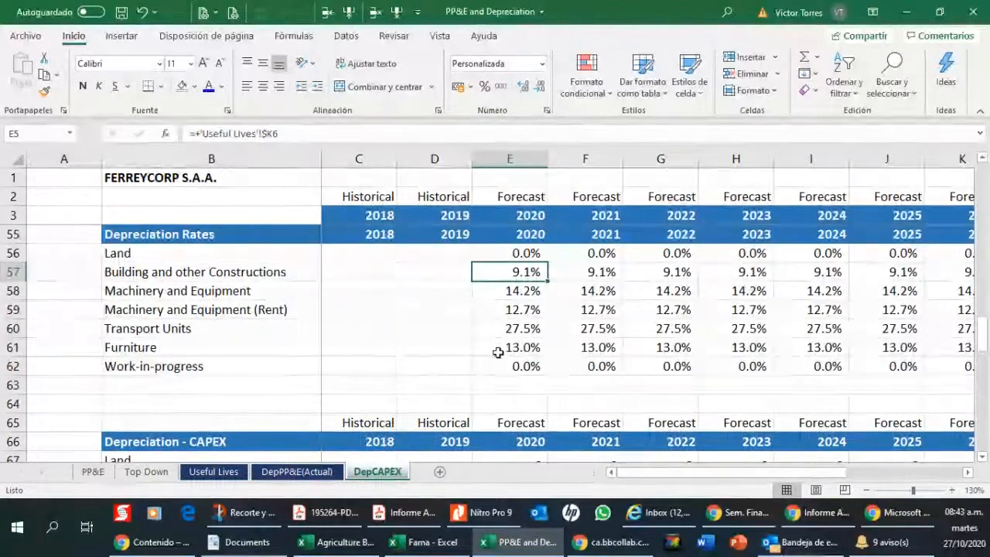
scroll(498, 353, "up", 2)
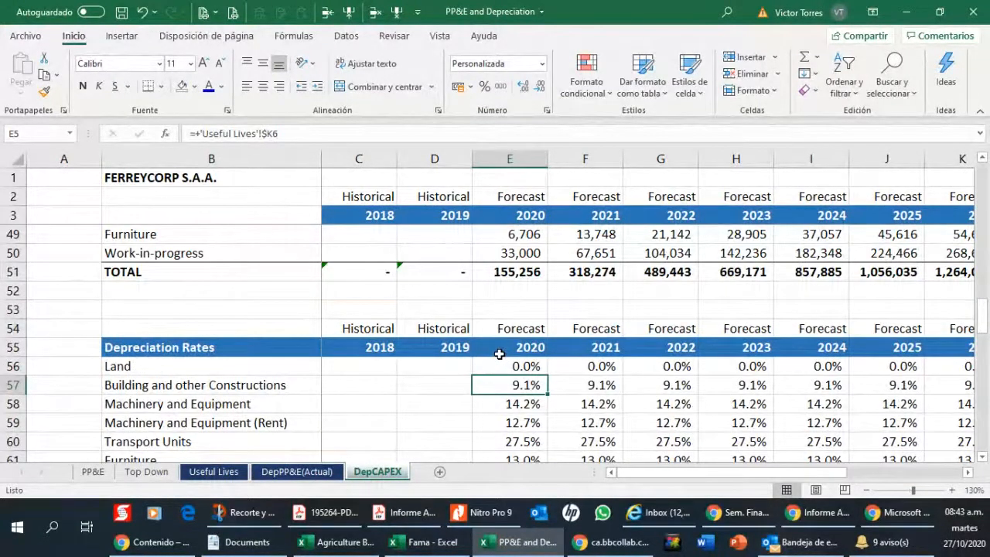
scroll(499, 353, "down", 3)
scroll(502, 355, "up", 2)
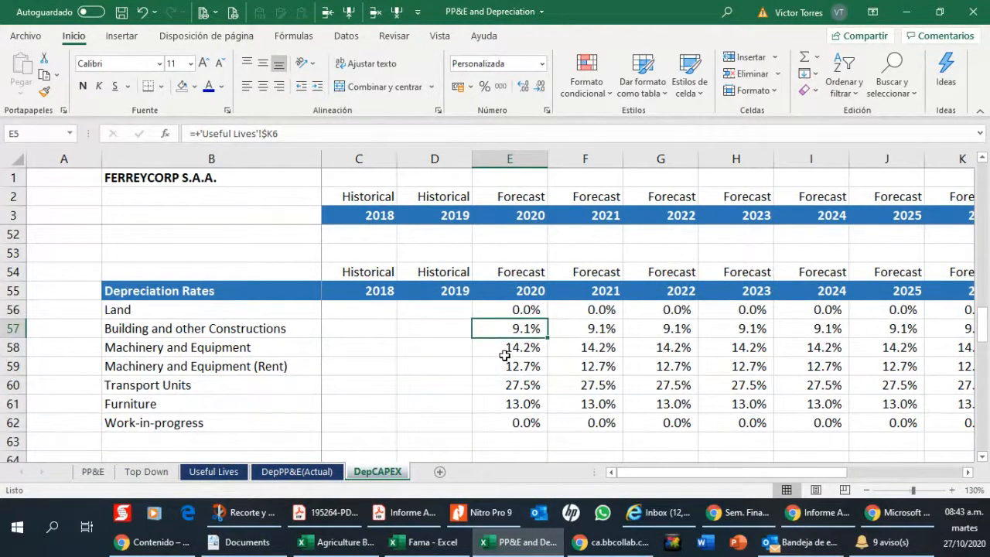
Review the Building and other Constructions depreciation rates across the forecast years 2020 to 2029.
key("Right")
key("Right")
key("Right")
key("Right")
key("Right")
key("Right")
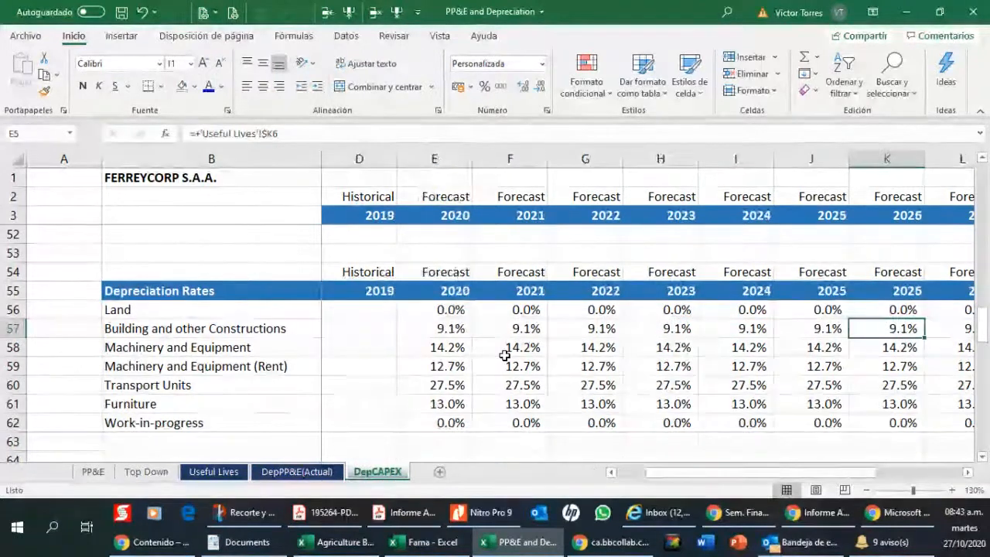
key("Right")
key("Right")
key("Right")
key("Right")
key("Left")
key("Left")
key("Left")
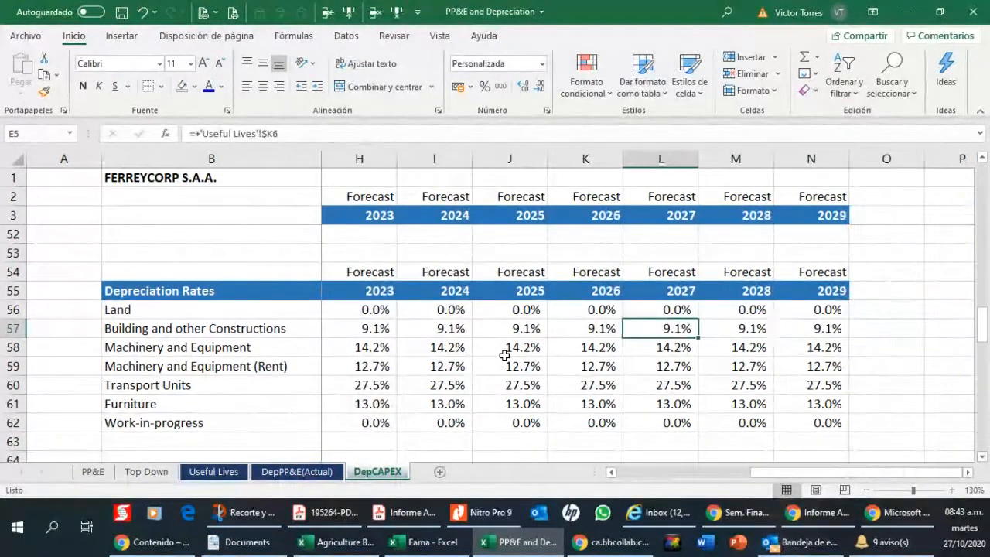
key("Left")
key("Left")
key("Left")
key("Left")
key("Left")
key("Left")
key("Left")
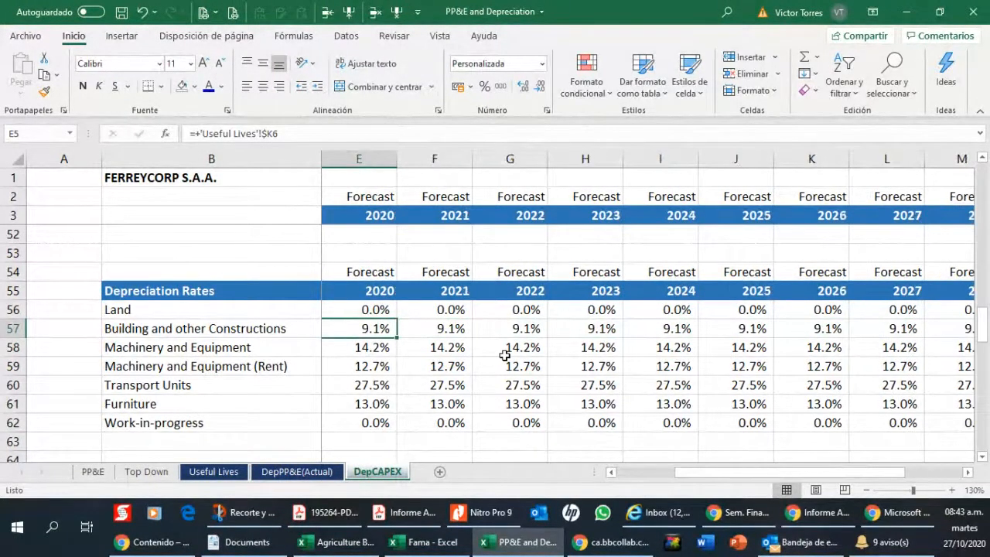
key("Left")
key("Right")
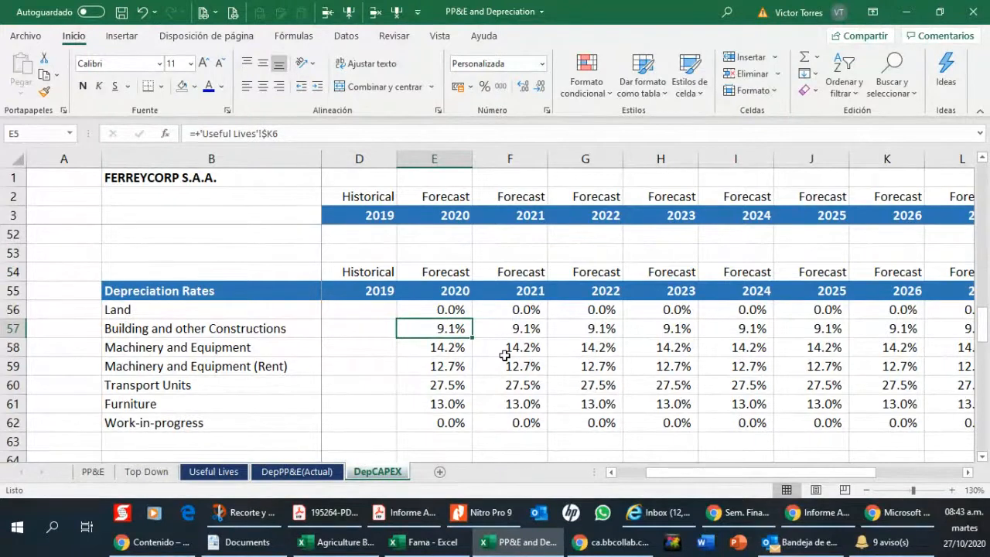
Follow the 2020 column from the depreciation rates down to the Work-in-progress row of the Depreciation - CAPEX table.
key("Down")
key("Down")
key("Down")
key("Down")
key("Down")
key("Down")
key("Down")
key("Down")
key("Down")
key("Down")
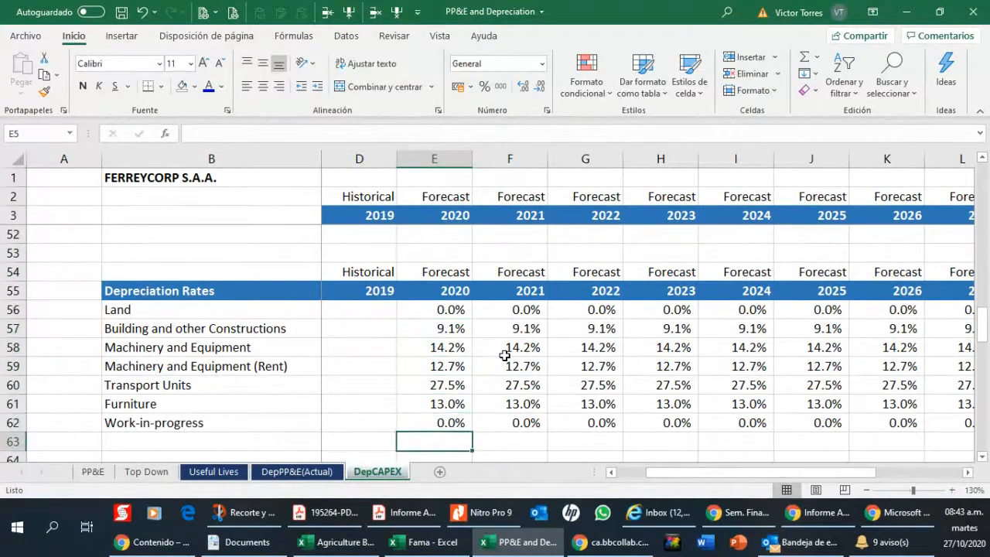
key("Down")
key("Down")
key("Down")
key("Down")
key("Down")
key("Down")
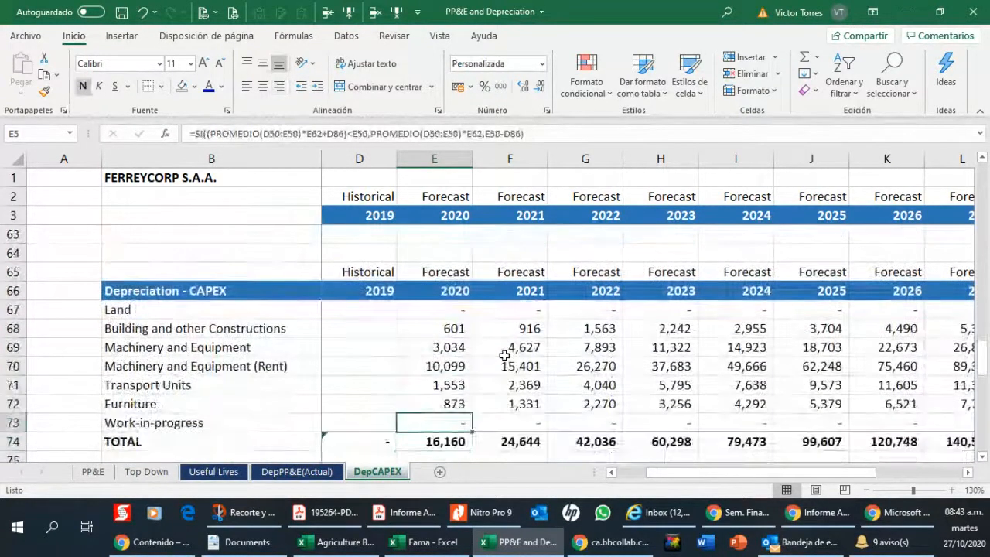
Examine the Building and other Constructions depreciation formulas for 2020 to 2022 in the Depreciation - CAPEX table.
key("Up")
key("Up")
key("Up")
key("Up")
key("Up")
key("Right")
key("Right")
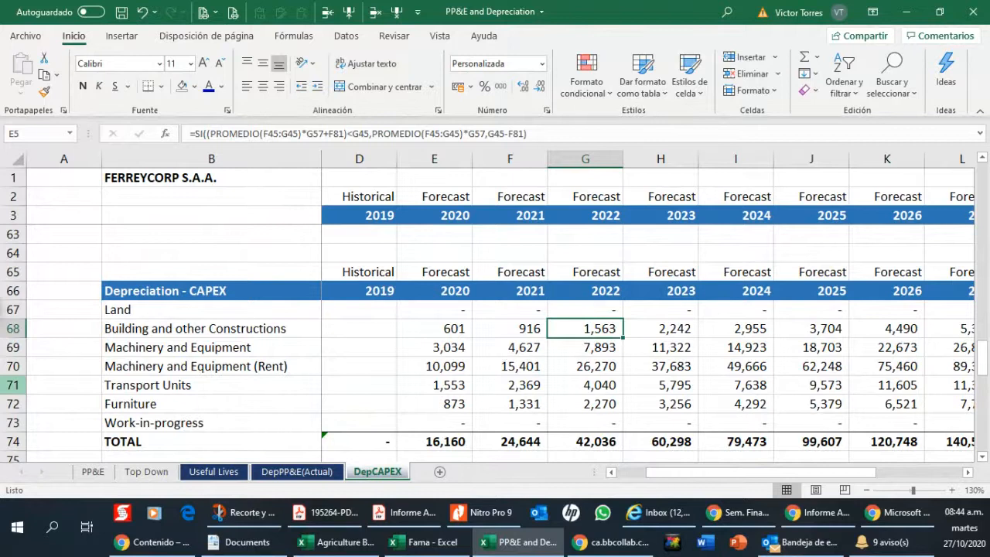
left_click_drag(468, 342, 519, 344)
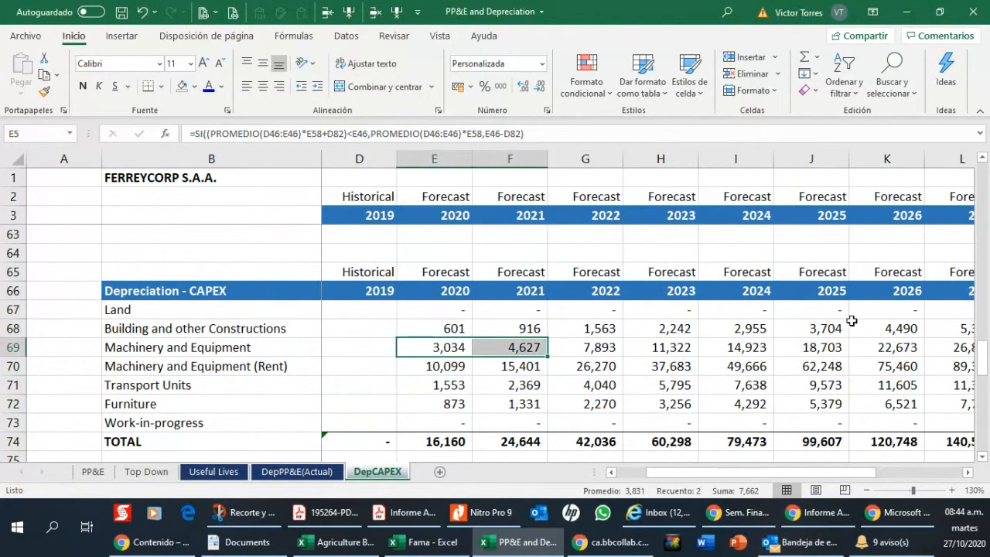
key("Right")
key("Up")
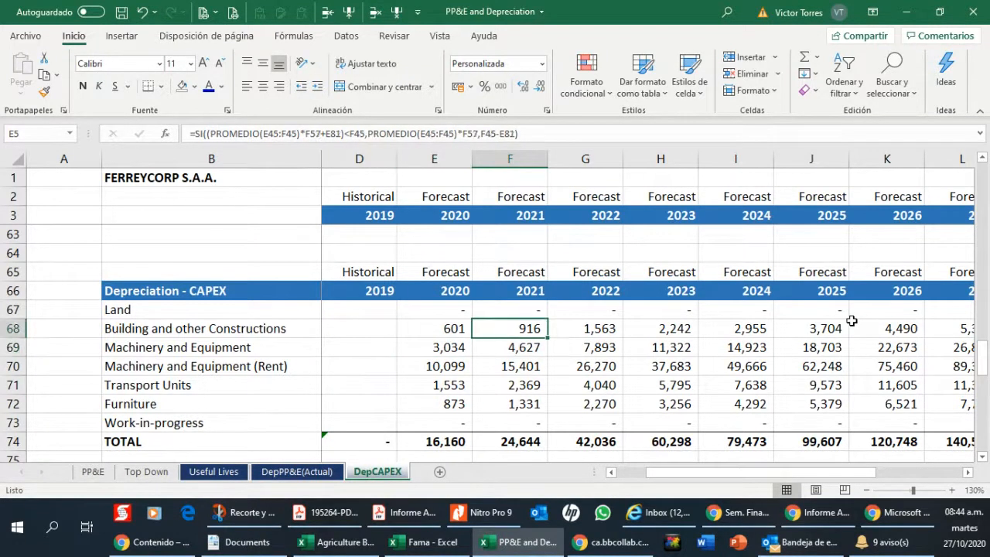
key("Left")
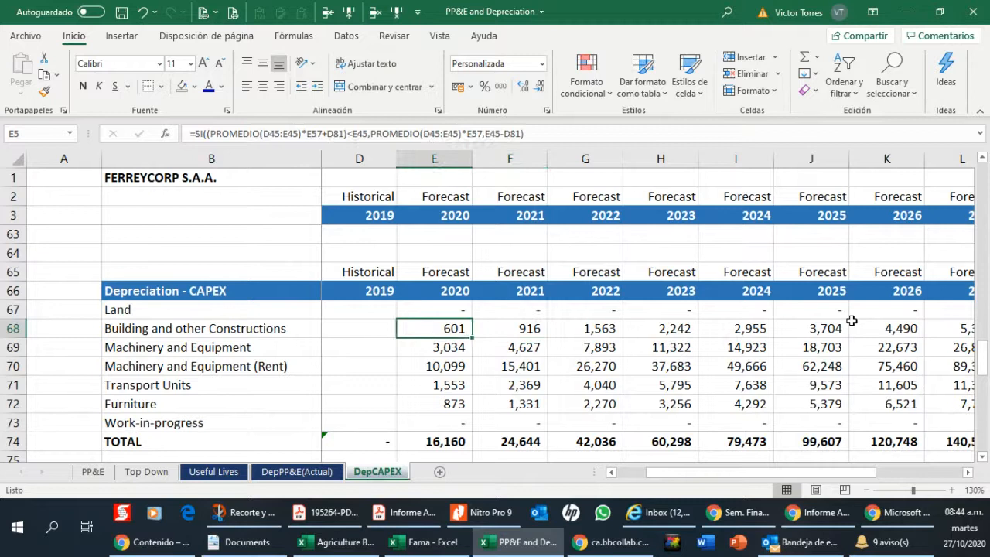
Open the formula in E68 to trace its referenced cells, and close it without editing.
left_click_drag(982, 361, 987, 293)
key("F2")
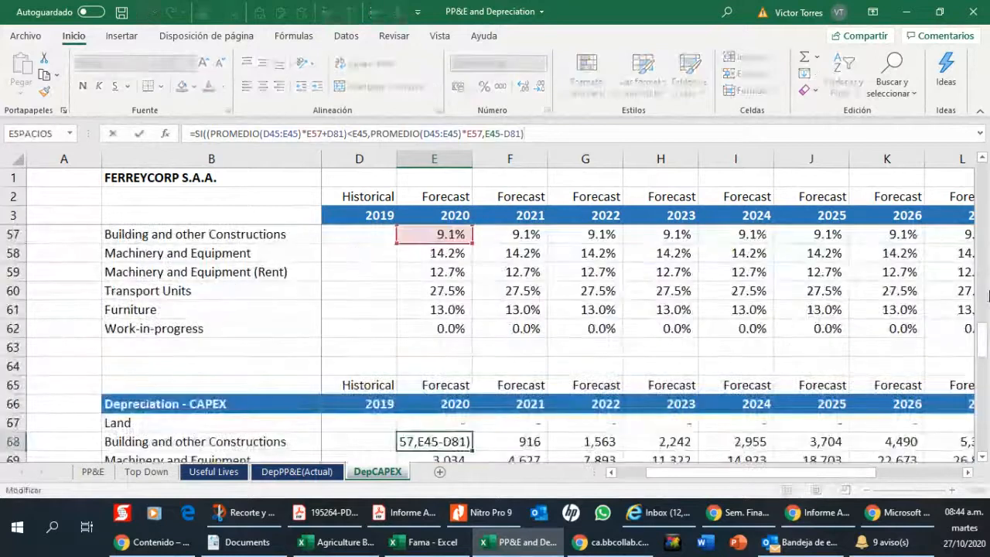
left_click_drag(984, 340, 987, 369)
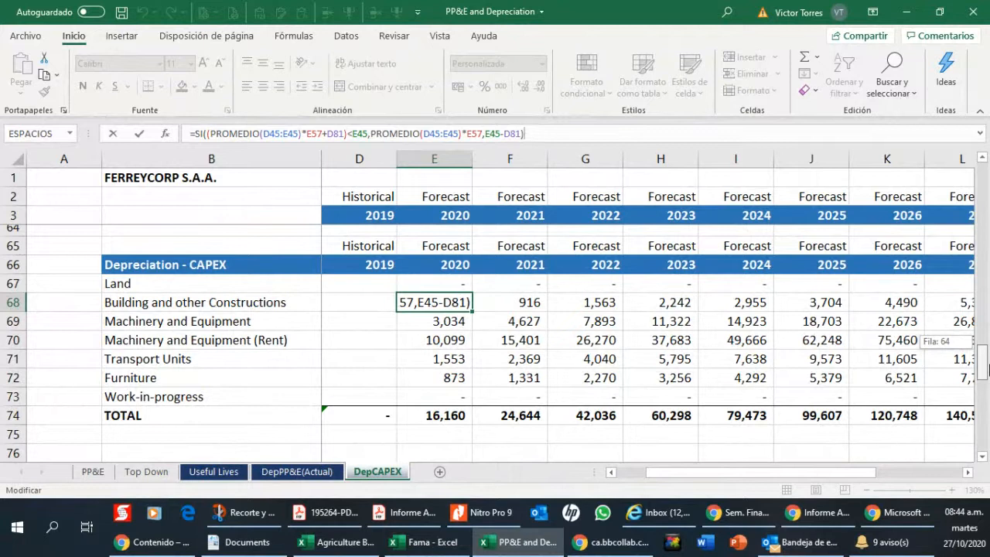
left_click_drag(987, 369, 987, 337)
key("Escape")
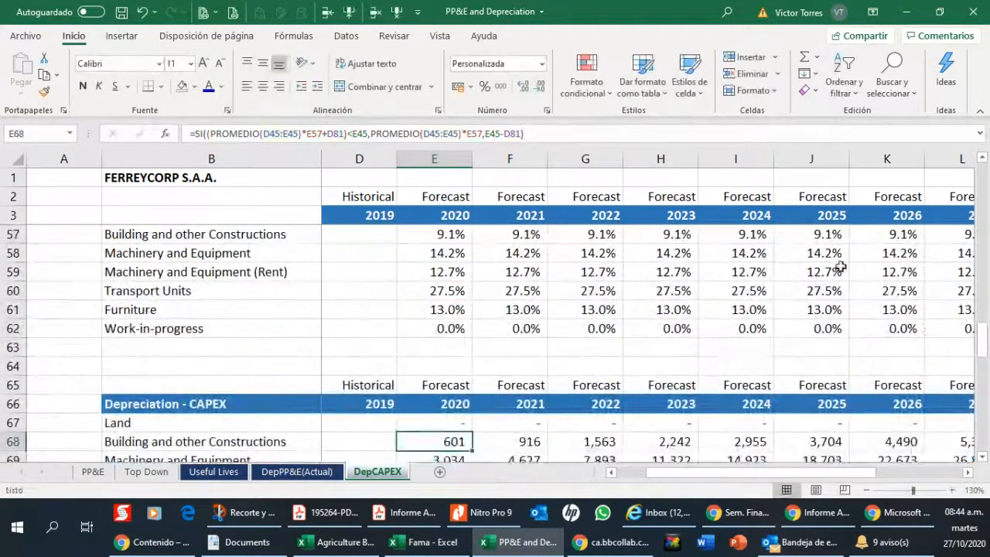
Check the 2020 CAPEX depreciation formulas for each asset class and the Building and other Constructions row through 2022.
key("Down")
key("Down")
key("Down")
key("Down")
key("Down")
key("Down")
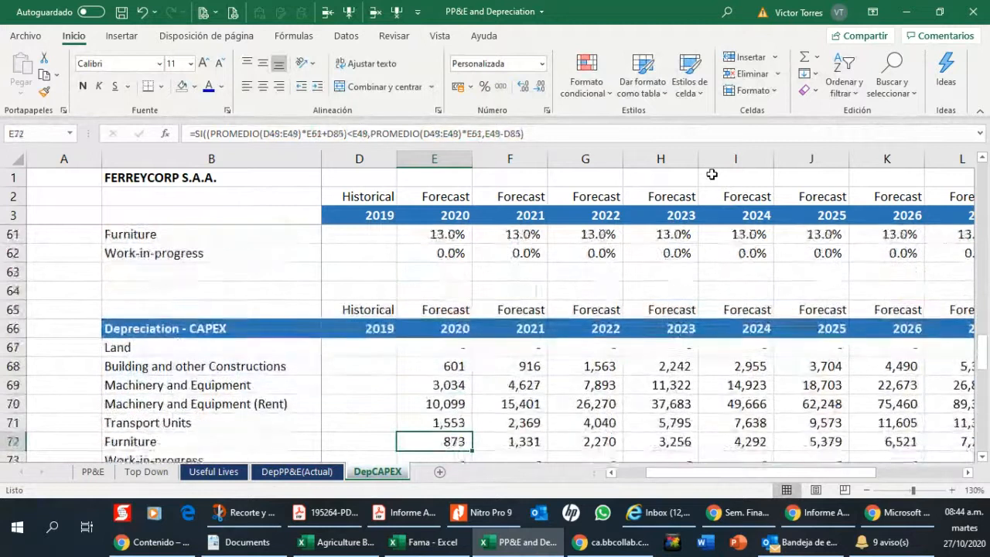
key("Up")
key("Up")
key("Up")
key("Up")
key("Up")
key("Up")
key("Right")
key("Right")
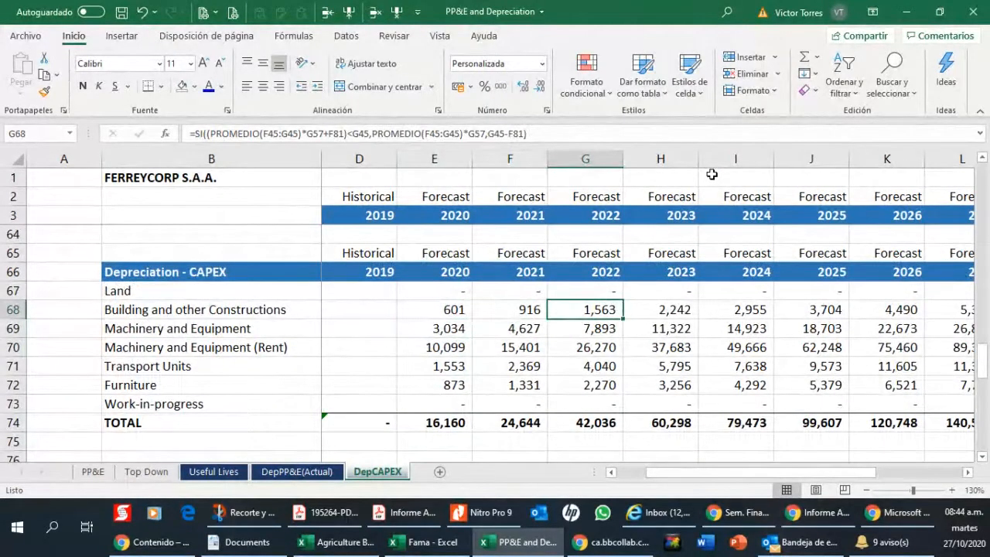
key("Left")
key("Left")
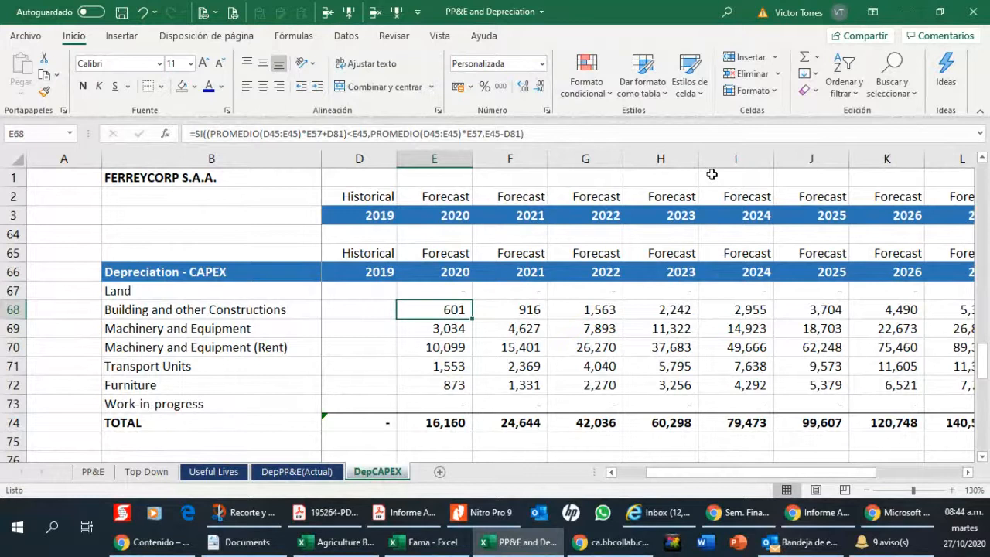
Compare the 2020 CAPEX depreciation formulas in the rows from Machinery and Equipment to Work-in-progress.
key("Down")
key("Down")
key("Down")
key("Down")
key("Down")
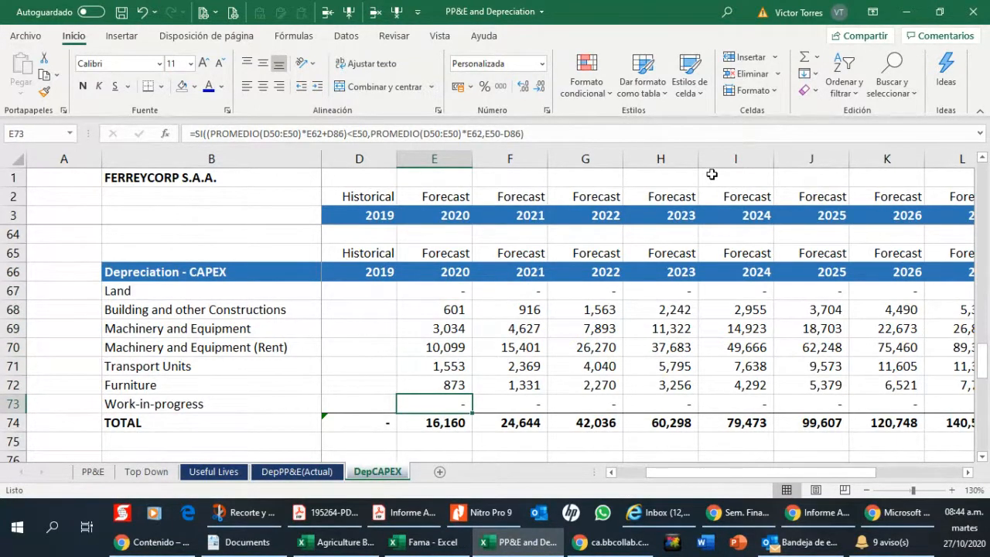
key("Up")
key("Up")
key("Up")
key("Up")
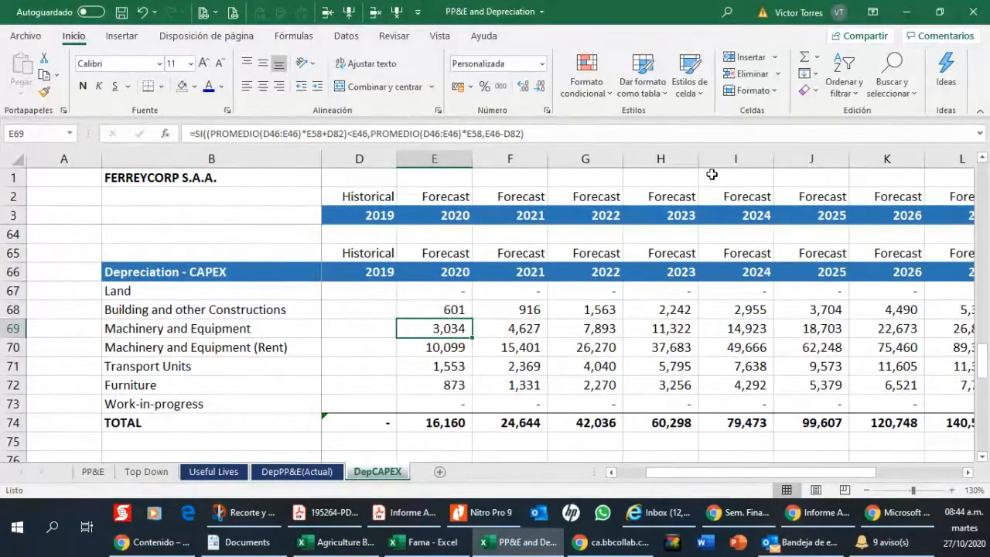
Inspect the 2020 depreciation rates for Machinery and Equipment, Machinery and Equipment (Rent) and Transport Units.
scroll(441, 324, "up", 2)
scroll(442, 323, "up", 1)
left_click(436, 310)
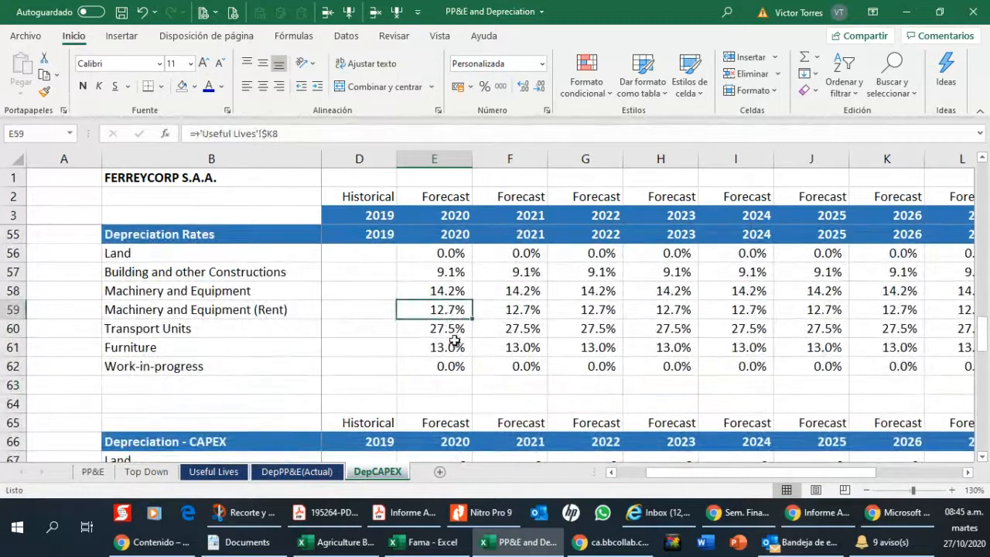
left_click(453, 327)
left_click(448, 294)
left_click(440, 329)
left_click(448, 291)
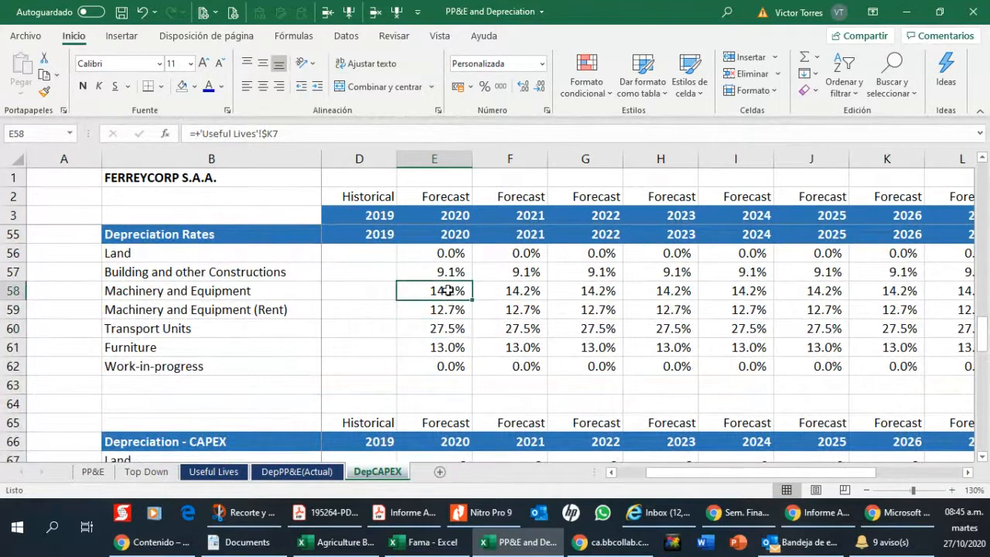
left_click(459, 337)
Examine the Transport Units depreciation formulas across the forecast years from 2020 in the Depreciation - CAPEX table.
scroll(464, 319, "down", 3)
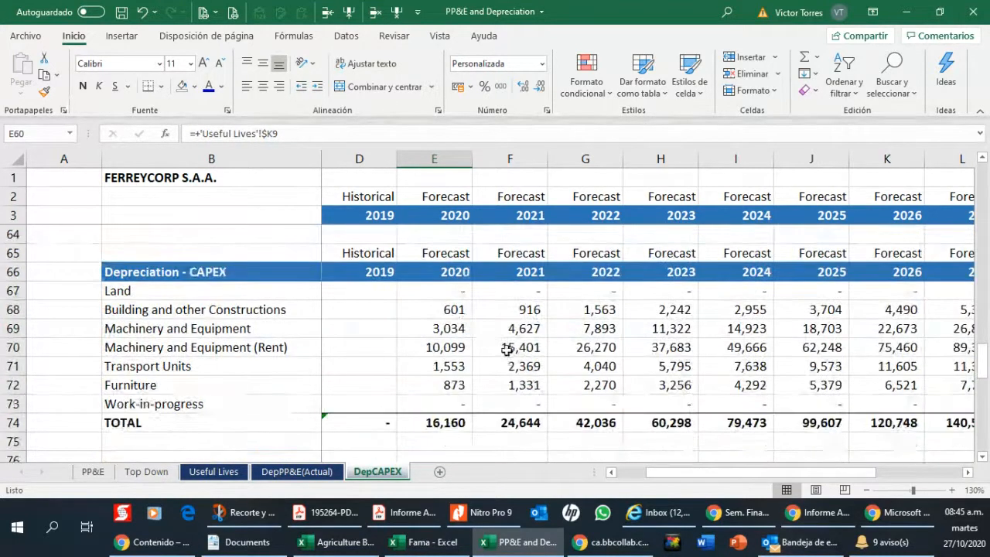
left_click(438, 369)
scroll(506, 317, "down", 3)
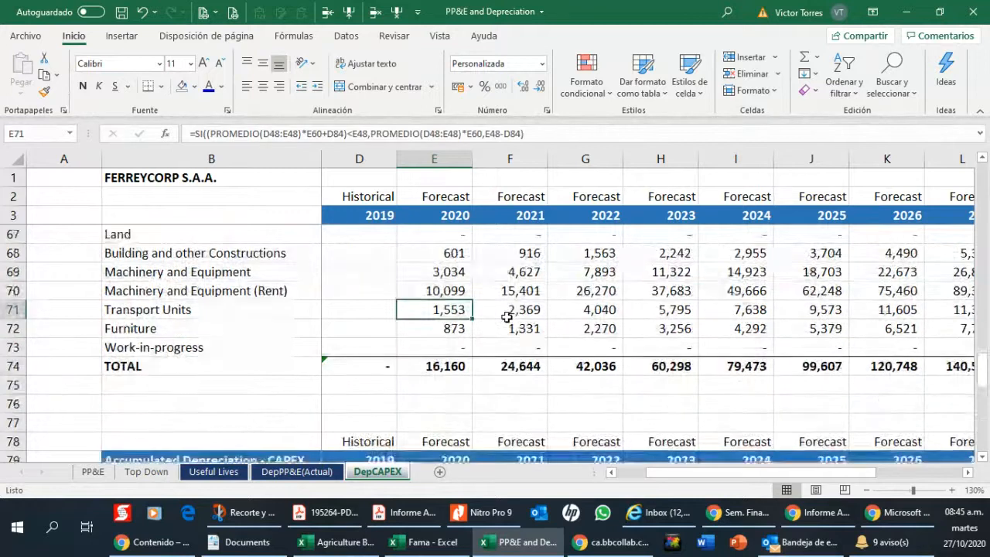
scroll(504, 307, "up", 1)
scroll(503, 307, "up", 1)
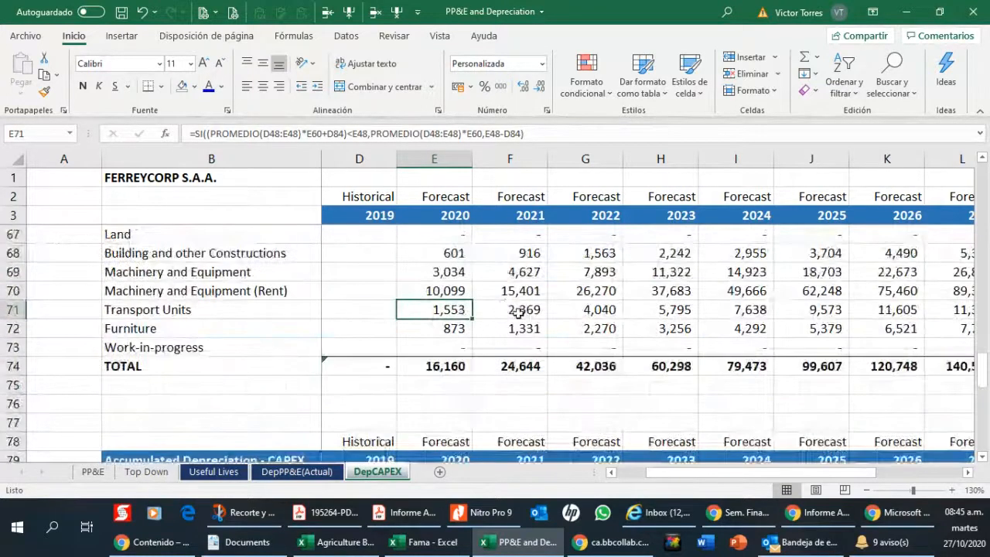
key("Right")
key("Right")
key("Right")
key("Right")
key("Right")
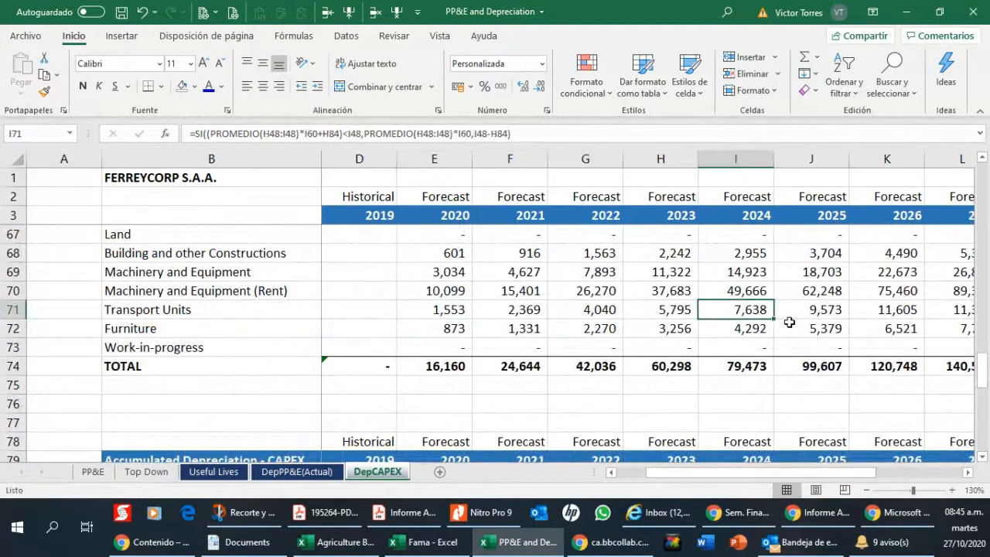
Trace the forecast back from Depreciation - CAPEX through the depreciation rates and gross CAPEX balances to the CAPEX percentages by asset class.
key("Left")
key("Left")
key("Left")
key("Page_Up")
key("Page_Up")
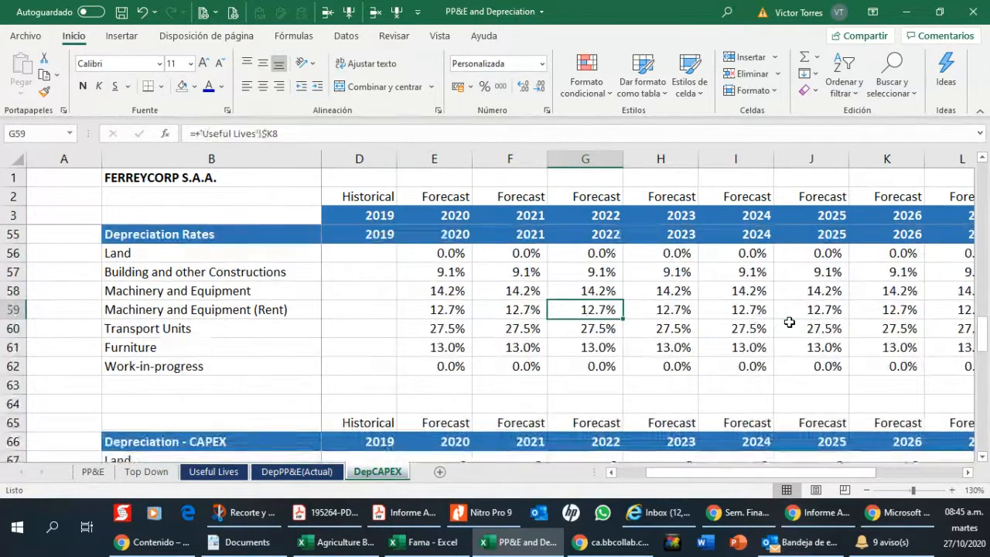
key("Up")
key("Up")
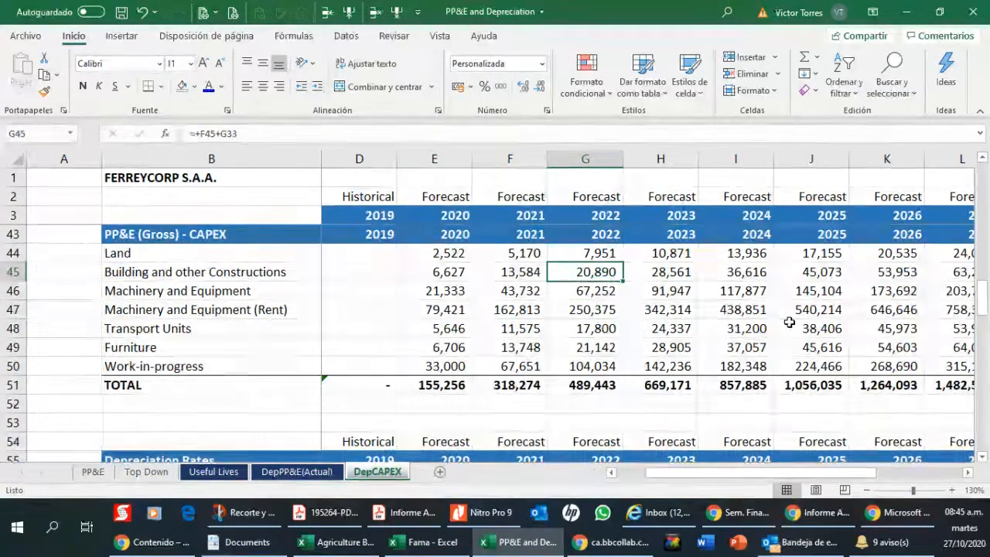
key("Page_Up")
key("Up")
key("Up")
key("Up")
key("Up")
key("Up")
key("Up")
key("Up")
key("Up")
key("Up")
key("Down")
key("Down")
key("Down")
key("Down")
key("Down")
key("Down")
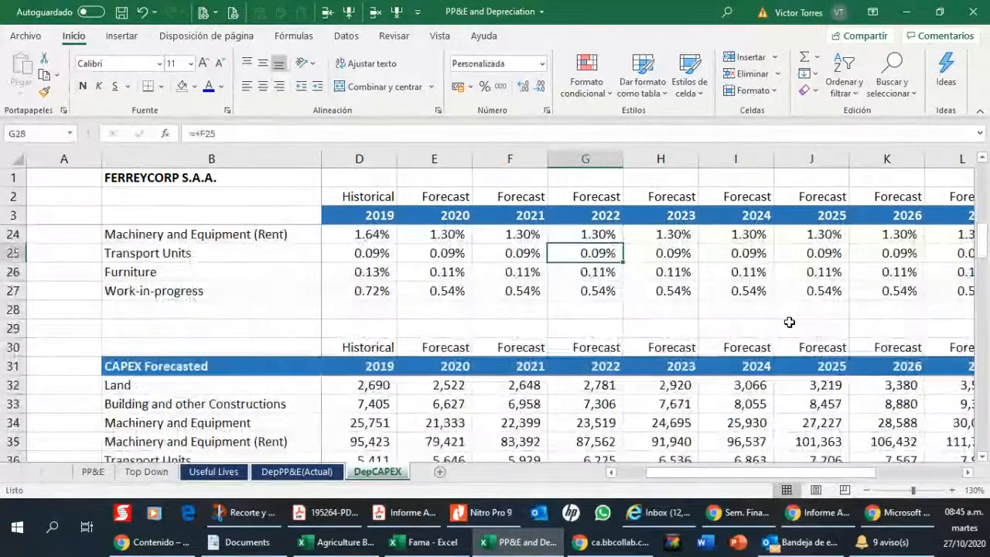
Examine the Machinery and Equipment (Rent) formulas across the historical and forecast years in the CAPEX Forecasted table.
key("Down")
key("Down")
key("Down")
key("Down")
key("Down")
key("Right")
key("Right")
key("Right")
key("Right")
key("Right")
key("Right")
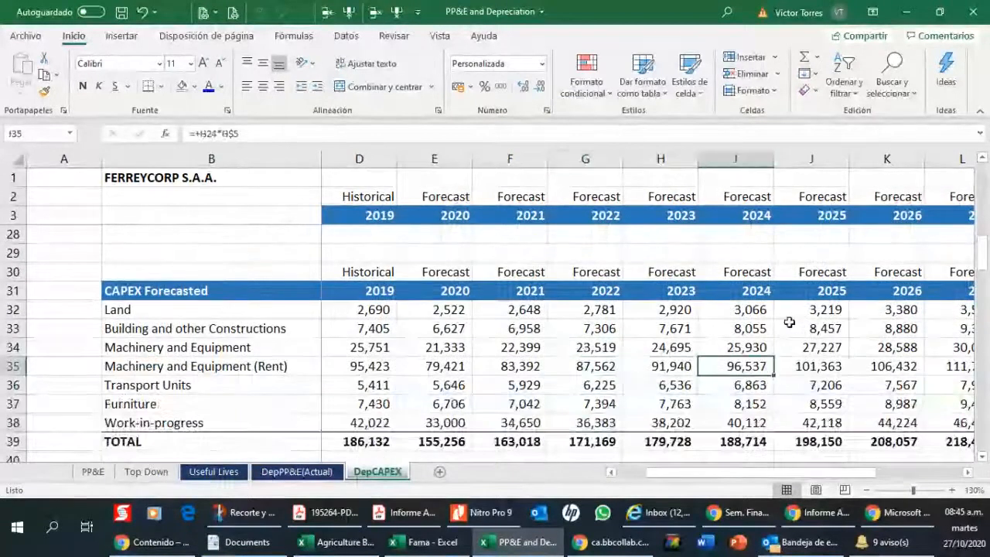
key("Left")
key("Left")
key("Left")
key("Left")
key("Left")
key("Left")
key("Left")
key("Left")
key("Left")
key("Left")
key("Left")
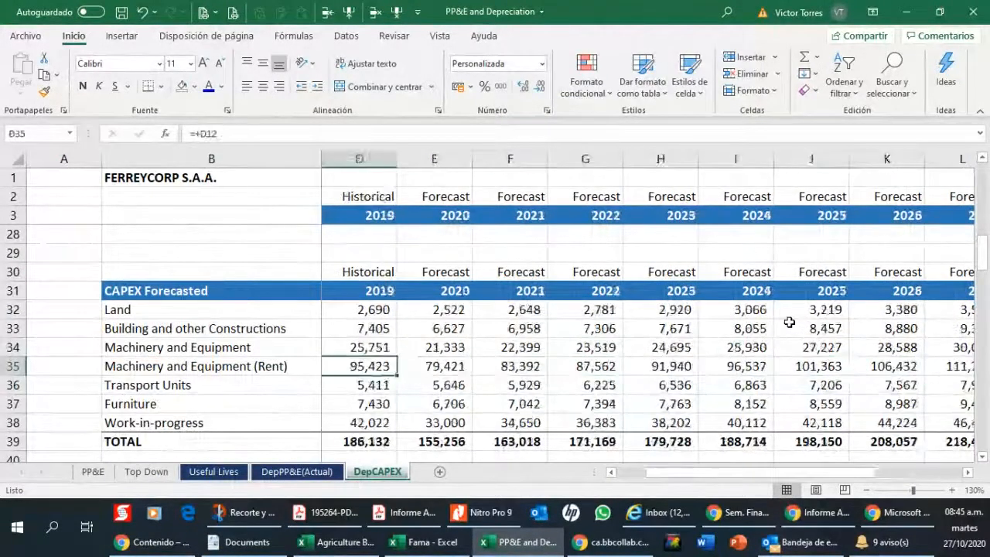
key("Right")
key("Right")
key("Right")
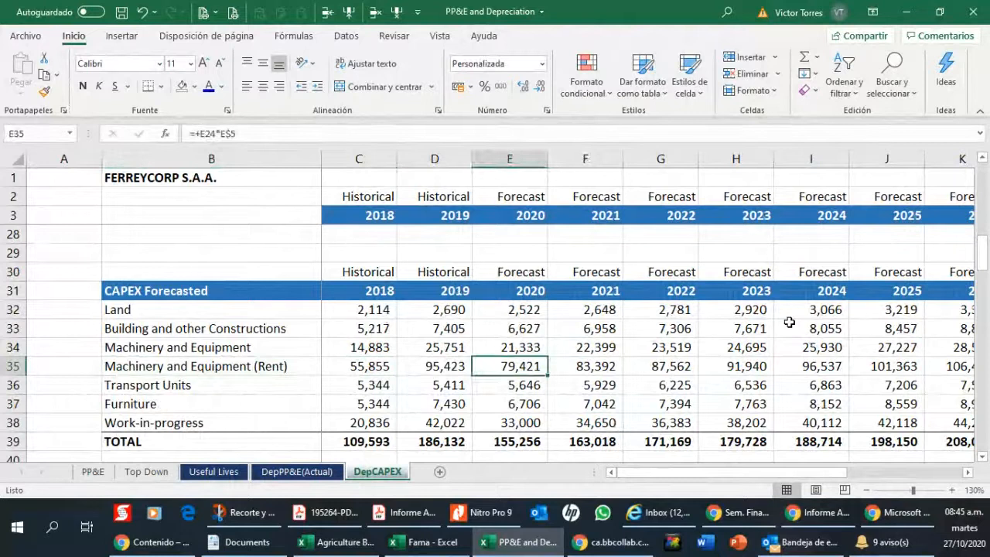
Follow the 2020 column from CAPEX Forecasted through PP&E (Gross) - CAPEX to the Building and other Constructions depreciation rate.
key("Down")
key("Down")
key("Down")
key("Down")
key("Down")
key("Down")
key("Down")
key("Down")
key("Down")
key("Down")
key("Down")
key("Down")
key("Down")
key("Down")
key("Down")
key("Down")
key("Down")
key("Down")
key("Down")
key("Down")
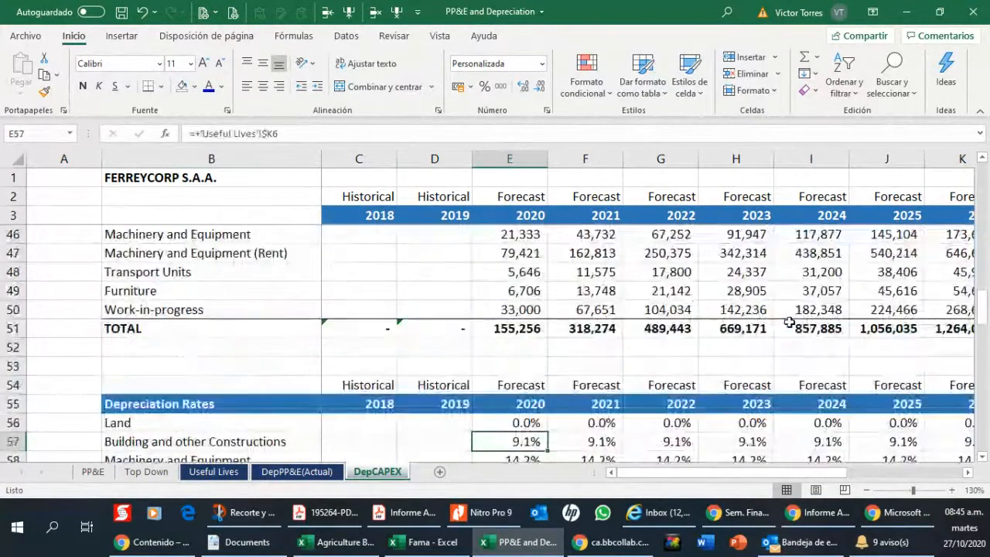
Review the remaining 2020 depreciation rates and the 2020 Depreciation - CAPEX formulas down to Work-in-progress.
key("Down")
key("Down")
key("Down")
key("Down")
key("Down")
key("Down")
key("Down")
key("Down")
key("Down")
key("Down")
key("Down")
key("Down")
key("Down")
key("Down")
key("Down")
key("Down")
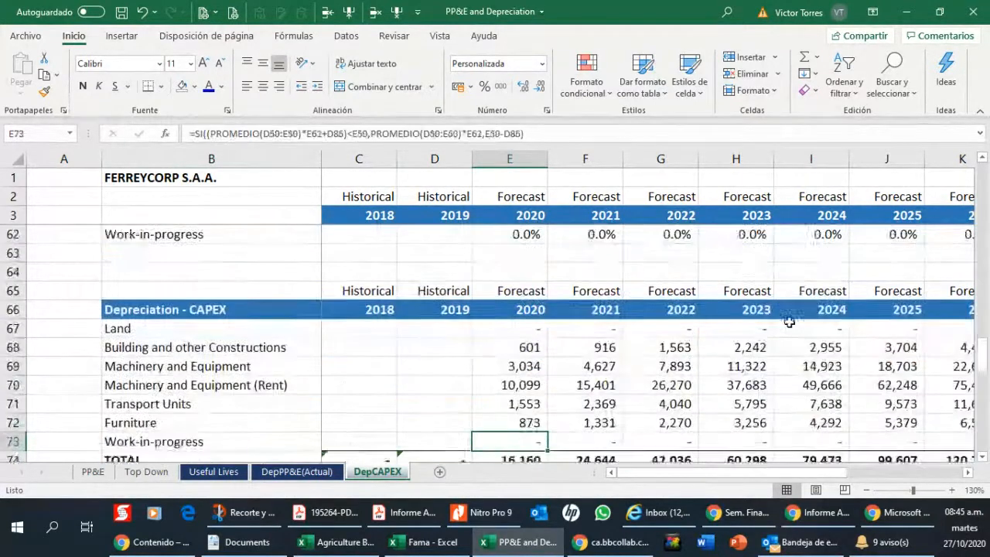
Inspect the 2020 formulas by asset class in the Accumulated Depreciation - CAPEX table, returning to Transport Units.
key("Down")
key("Down")
key("Down")
key("Down")
key("Down")
key("Down")
key("Down")
key("Down")
key("Down")
key("Down")
key("Down")
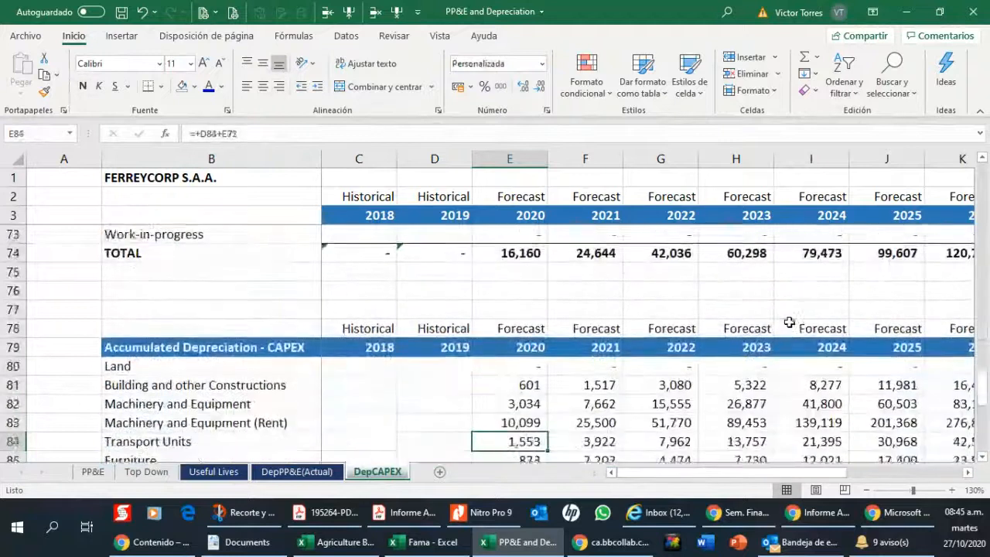
key("Down")
key("Down")
key("Down")
key("Down")
key("Down")
key("Up")
key("Up")
key("Up")
key("Up")
key("Up")
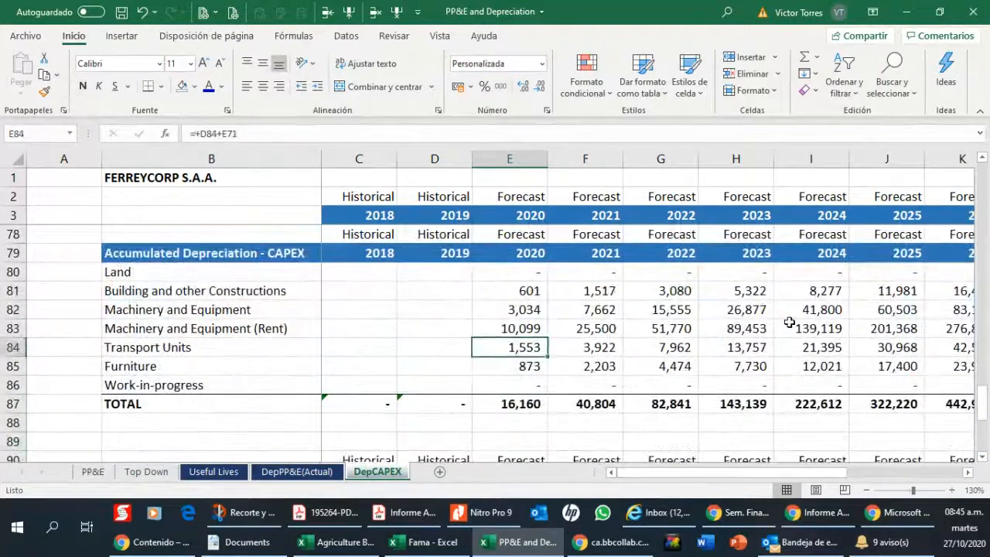
Check how the 2020 PP&E (Net) - CAPEX formulas subtract accumulated depreciation from gross balances, ending on Transport Units.
key("Down")
key("Down")
key("Down")
key("Down")
key("Down")
key("Down")
key("Down")
key("Down")
key("Down")
key("Down")
key("Down")
key("Down")
key("Down")
key("Down")
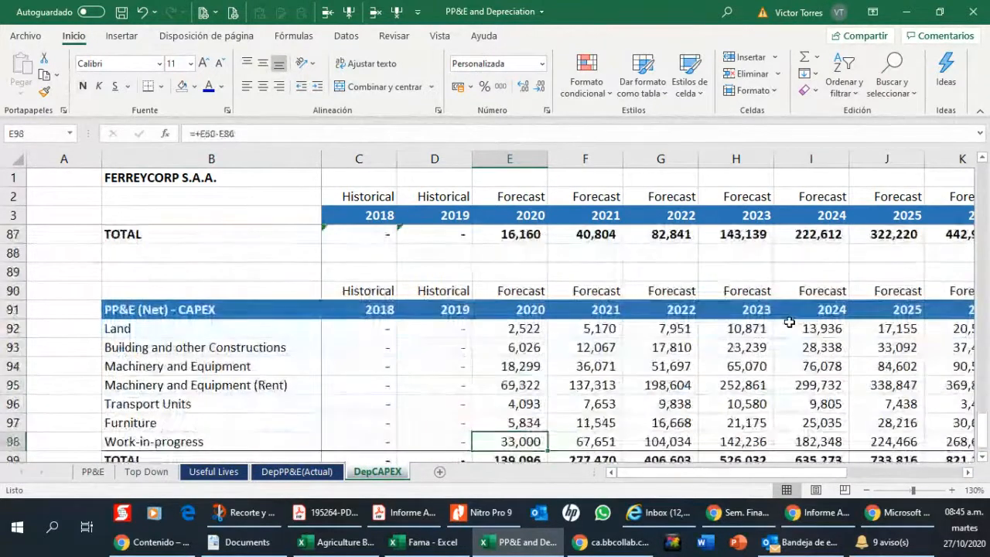
key("Up")
key("Up")
key("Up")
key("Up")
key("Down")
key("Down")
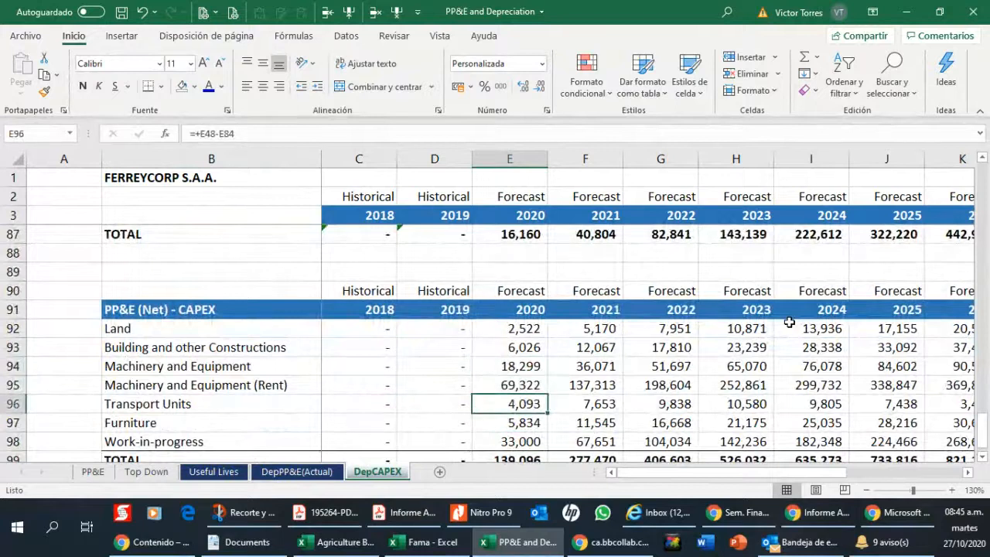
Compare the Transport Units net balances across the forecast years from 2020 to 2027 in PP&E (Net) - CAPEX.
key("Right")
key("Right")
key("Right")
key("Right")
key("Right")
key("Right")
key("Right")
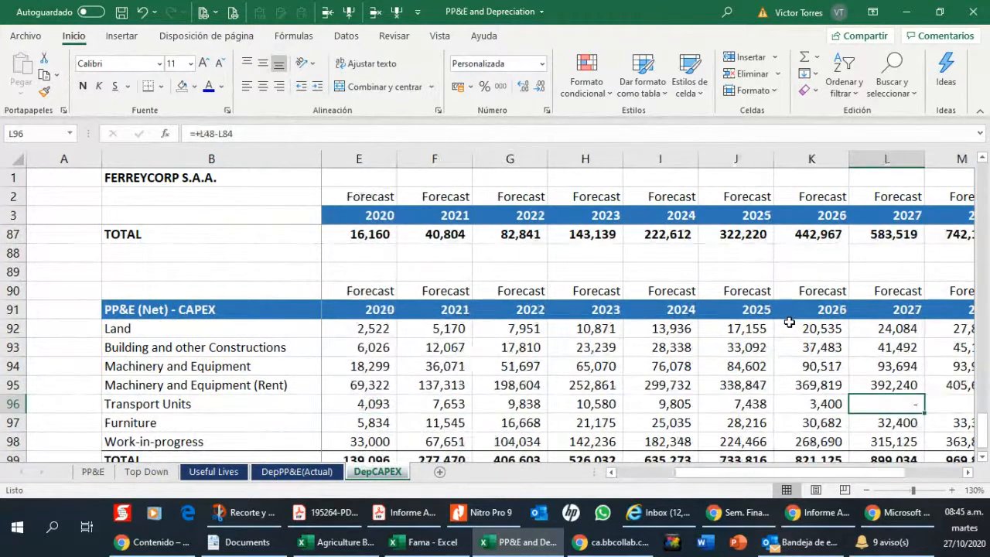
key("Left")
key("Left")
key("Left")
key("Left")
key("Left")
key("Right")
key("Right")
key("Right")
key("Right")
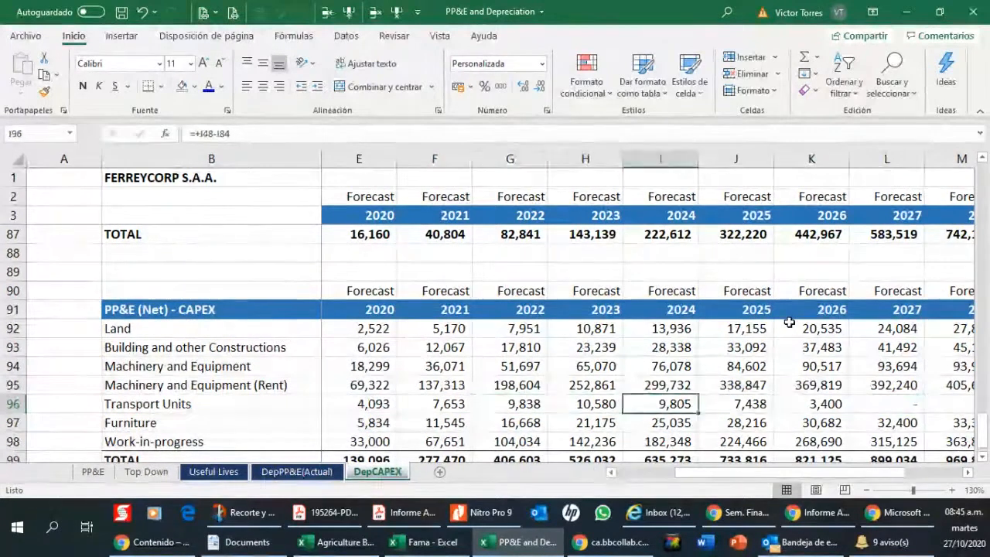
Check the Transport Units net balances through 2029 and compare the 2026 and 2027 formulas.
key("Right")
key("Right")
key("Right")
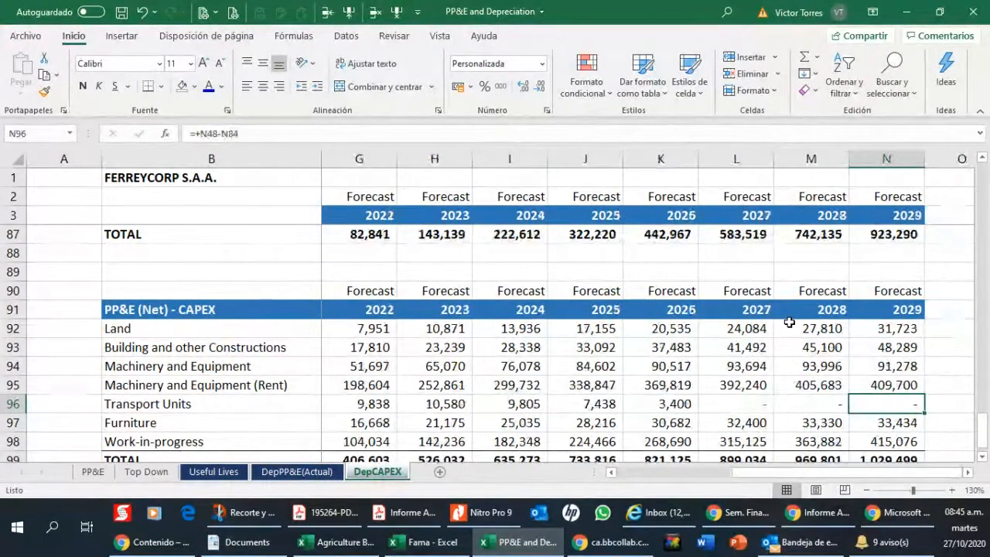
key("Left")
key("Left")
key("Left")
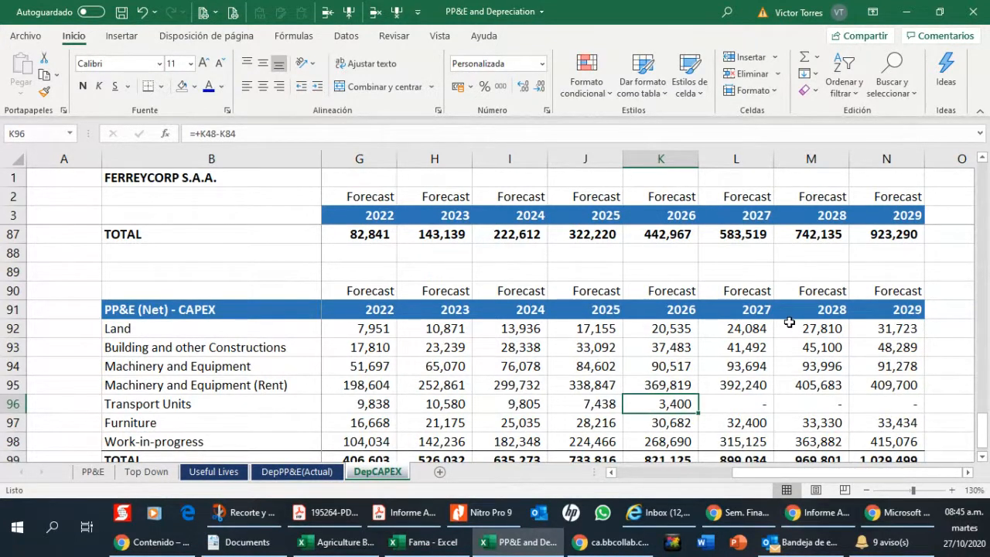
key("Right")
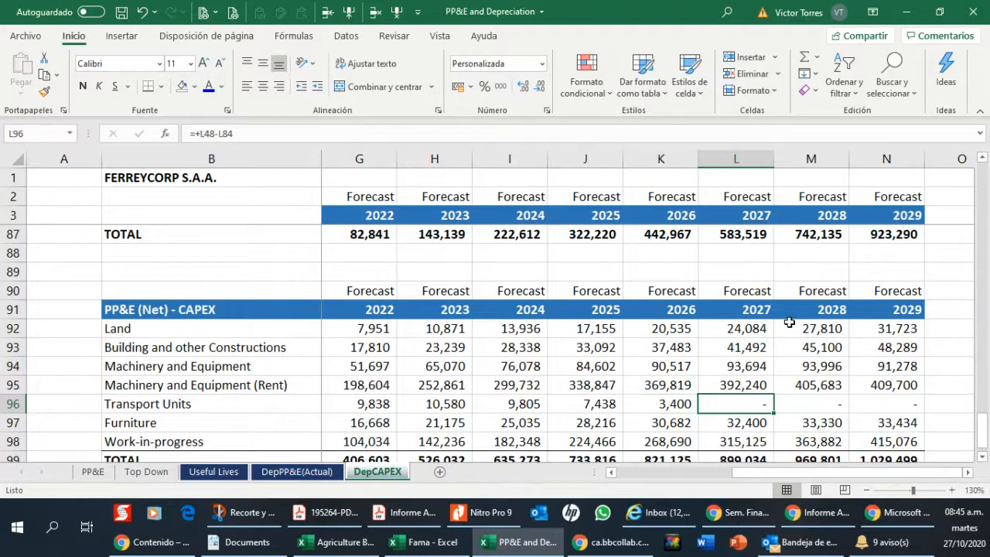
Trace the 2027 column from the Transport Units net balance back up to the yearly depreciation amounts by asset class.
key("Up")
key("Up")
key("Up")
key("Up")
key("Up")
key("Up")
key("Up")
key("Up")
key("Up")
key("Up")
key("Up")
key("Up")
key("Up")
key("Up")
key("Up")
key("Up")
key("Up")
key("Up")
key("Up")
key("Up")
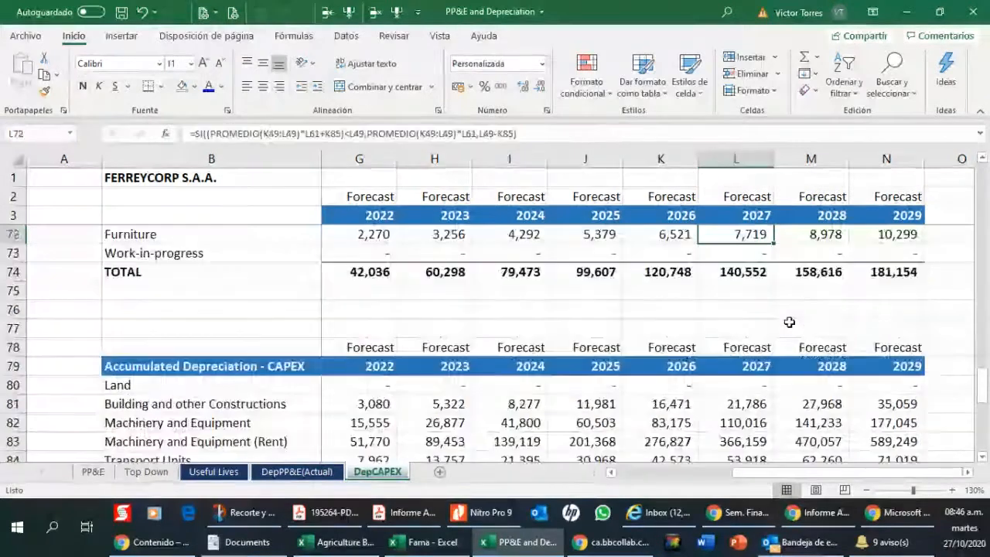
Review the 2027 accumulated depreciation and return to the 2026 Transport Units balance in PP&E (Net) - CAPEX.
key("Down")
key("Down")
key("Down")
key("Down")
key("Down")
key("Down")
key("Down")
key("Down")
key("Down")
key("Down")
key("Down")
key("Down")
key("Down")
key("Down")
key("Down")
key("Down")
key("Down")
key("Down")
key("Down")
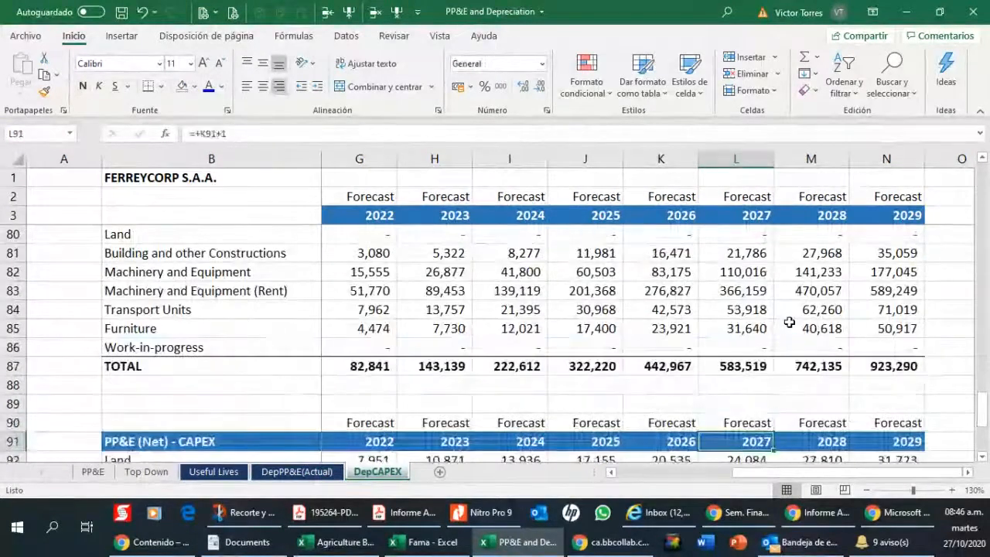
key("Down")
key("Down")
key("Down")
key("Down")
key("Down")
key("Left")
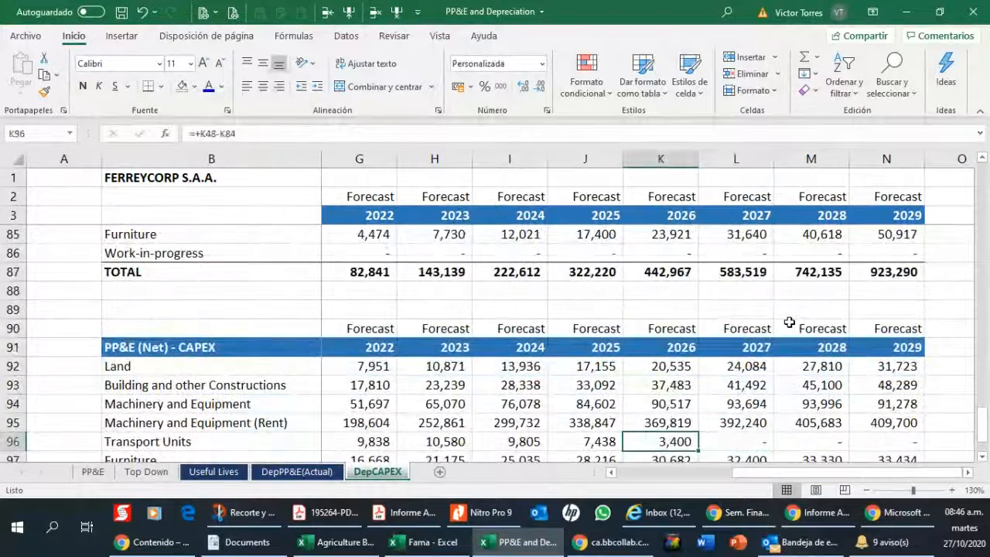
Examine the 2026 amounts by asset class in the Accumulated Depreciation - CAPEX table, down to Furniture.
key("Left")
key("Left")
key("Up")
key("Up")
key("Up")
key("Up")
key("Up")
key("Up")
key("Up")
key("Up")
key("Up")
key("Up")
key("Up")
key("Up")
key("Up")
key("Up")
key("Up")
key("Up")
key("Up")
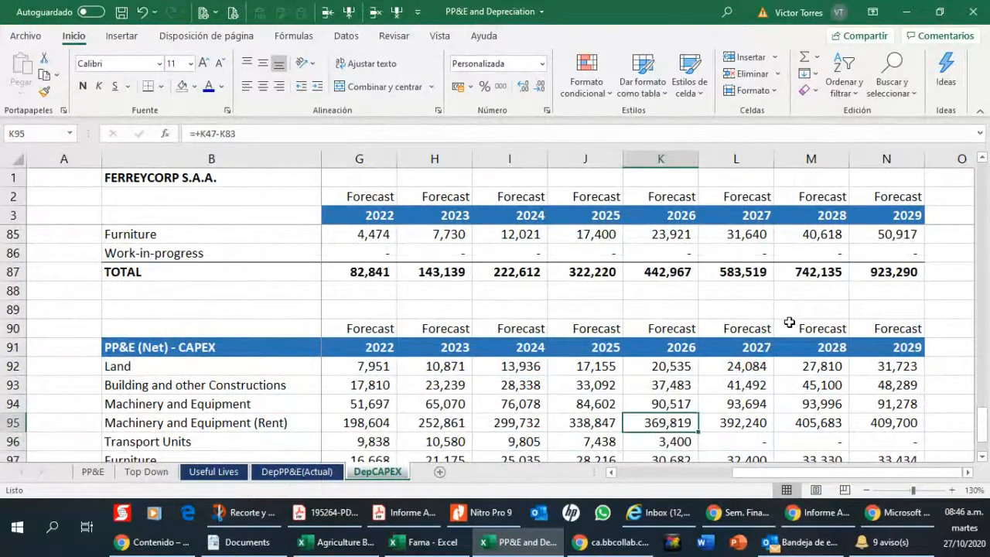
key("Up")
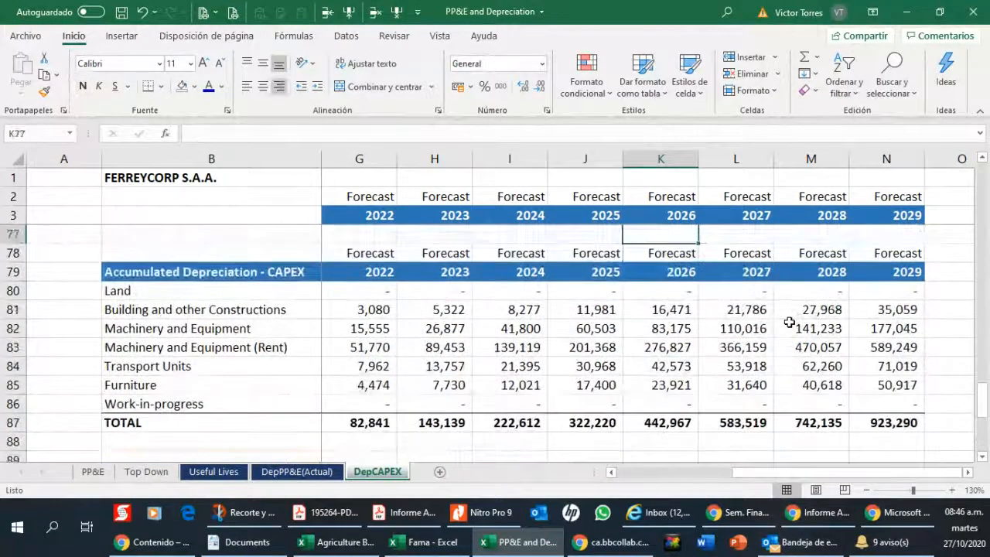
key("Down")
key("Down")
key("Down")
key("Down")
key("Down")
key("Down")
key("Down")
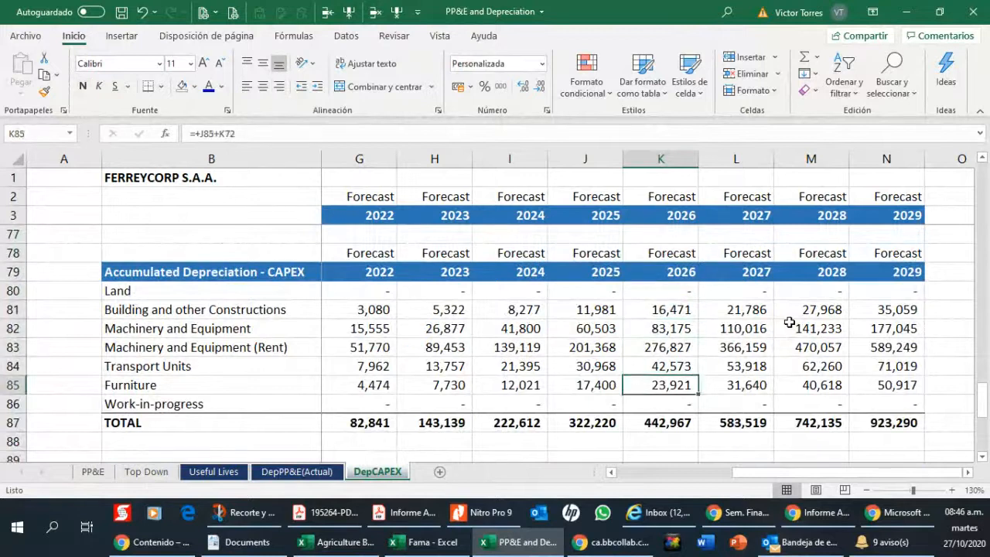
Trace the 2027 column from accumulated depreciation up through the depreciation rates to the PP&E (Gross) - CAPEX balances.
key("Right")
key("Up")
key("Up")
key("Up")
key("Up")
key("Up")
key("Up")
key("Up")
key("Up")
key("Up")
key("Up")
key("Up")
key("Up")
key("Up")
key("Up")
key("Up")
key("Up")
key("Up")
key("Up")
key("Up")
key("Up")
key("Up")
key("Up")
key("Up")
key("Up")
key("Up")
key("Up")
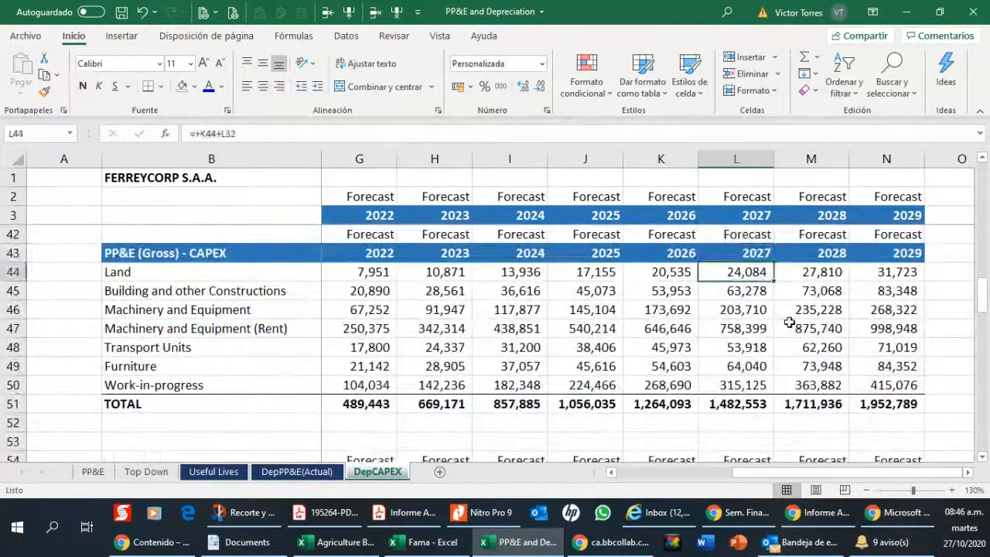
Check the 2027 amounts and formulas by asset class in the CAPEX Forecasted table.
key("Up")
key("Up")
key("Up")
key("Up")
key("Up")
key("Up")
key("Up")
key("Up")
key("Up")
key("Up")
key("Up")
key("Up")
key("Up")
key("Up")
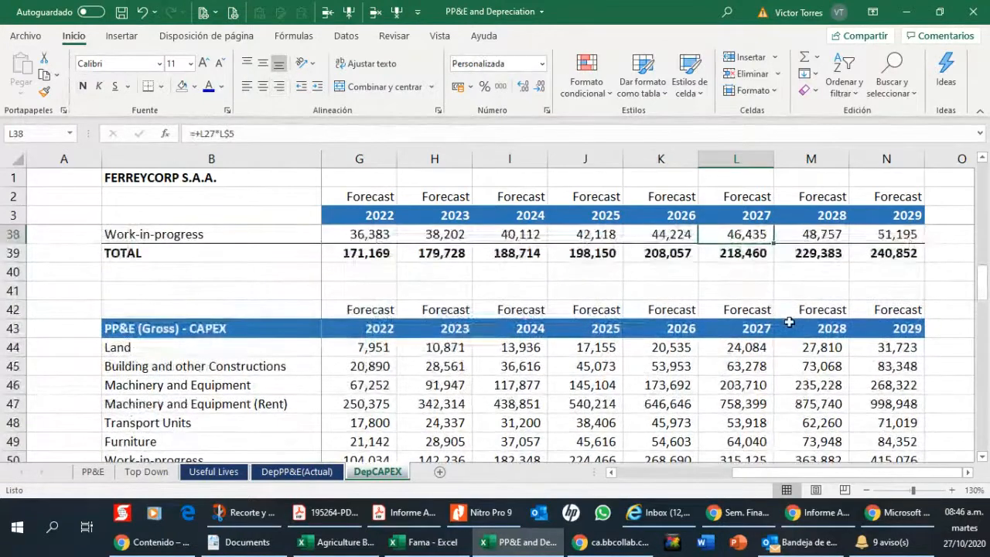
key("Down")
key("Down")
key("Down")
key("Down")
key("Down")
key("Down")
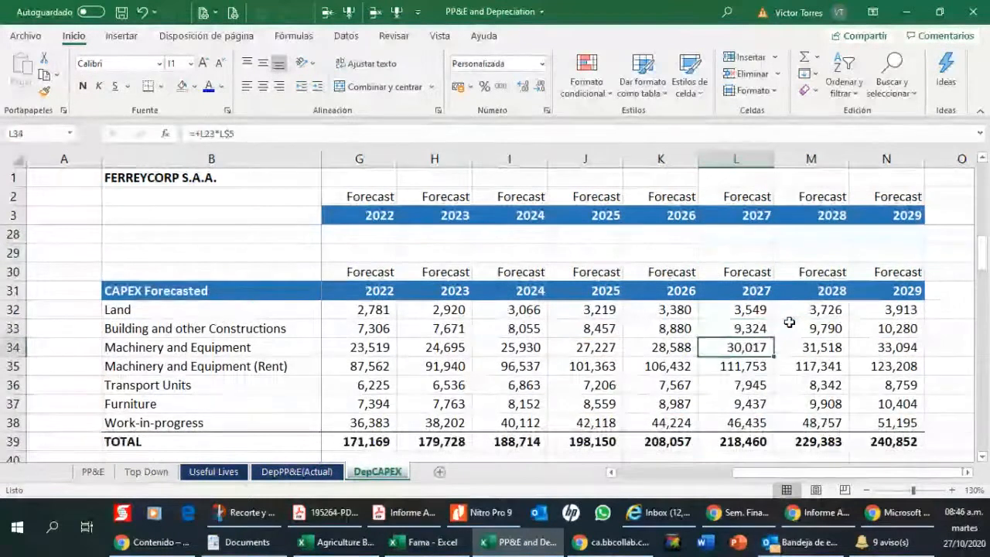
Highlight the entire Transport Units row of the CAPEX Forecasted table with a light green fill.
left_click(16, 385)
left_click(195, 85)
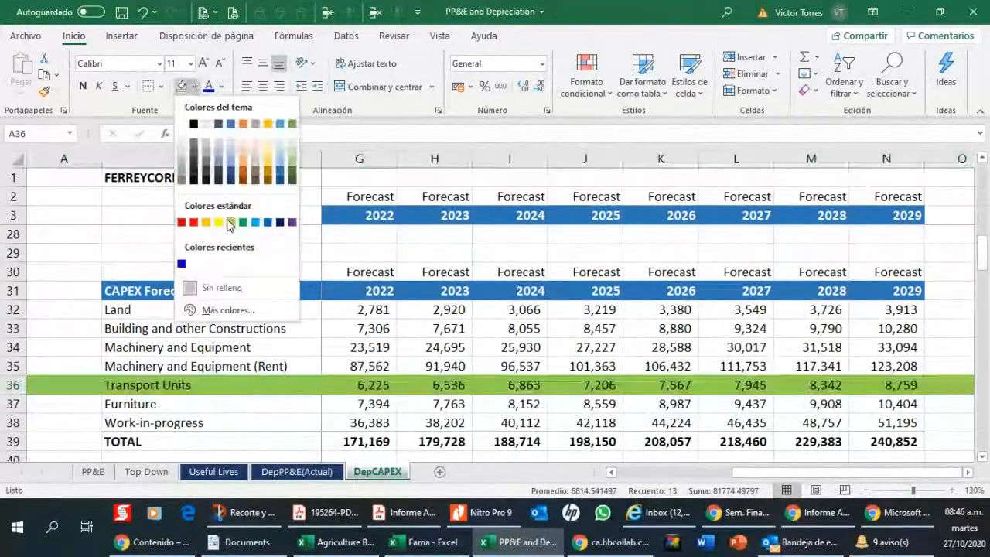
left_click(230, 222)
Compare the forecasted Transport Units CAPEX for 2027 through 2029, ending on 2027.
left_click(766, 386)
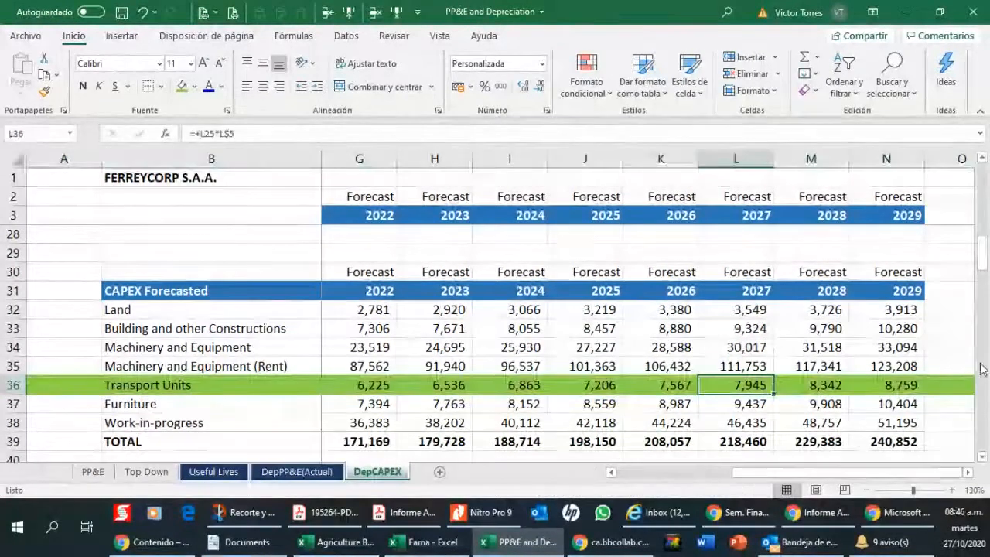
key("Right")
key("Right")
key("Left")
key("Left")
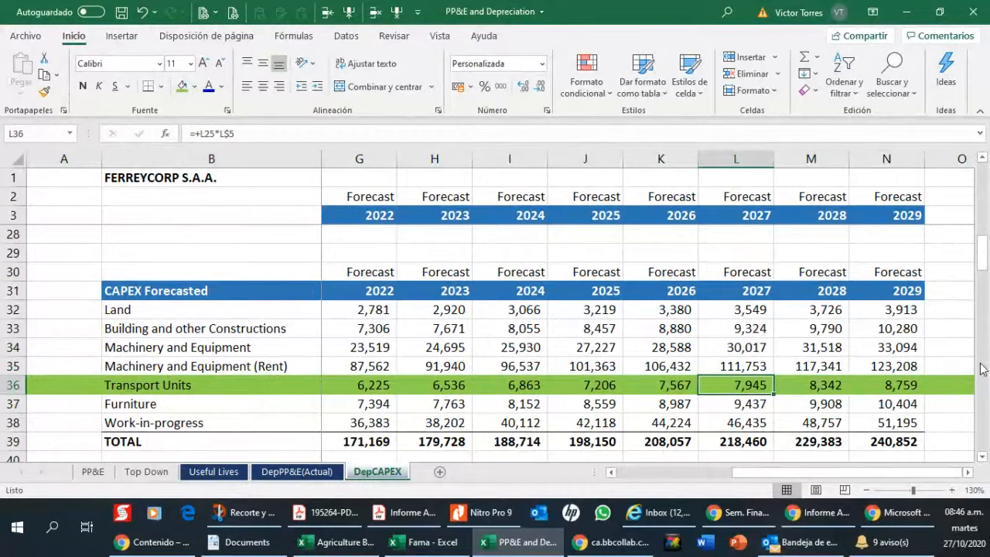
key("Right")
key("Right")
key("Left")
key("Left")
Follow the 2027 column down from CAPEX Forecasted through the PP&E (Gross) - CAPEX balances and the depreciation rates.
key("Down")
key("Down")
key("Down")
key("Down")
key("Down")
key("Down")
key("Down")
key("Down")
key("Down")
key("Down")
key("Down")
key("Down")
key("Down")
key("Down")
key("Down")
key("Down")
key("Down")
key("Down")
key("Down")
key("Down")
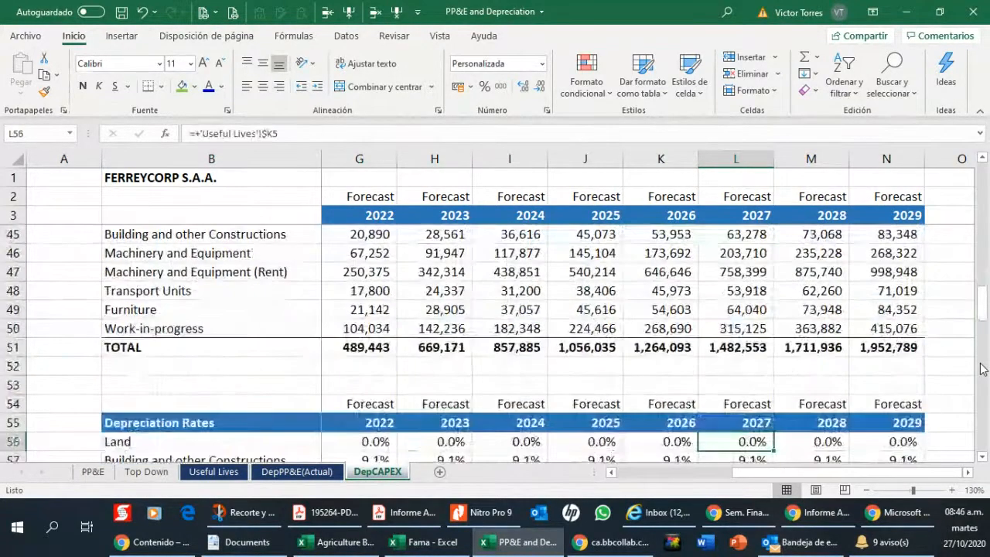
key("Down")
key("Down")
key("Down")
key("Down")
key("Down")
key("Down")
key("Down")
key("Down")
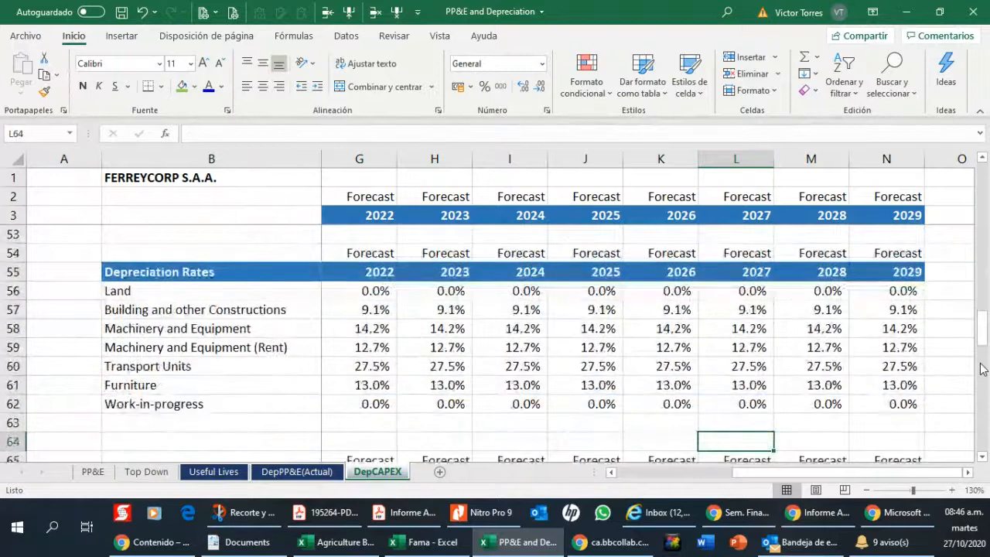
Examine the 2027 amounts by asset class in the Depreciation - CAPEX and Accumulated Depreciation - CAPEX tables.
key("Down")
key("Down")
key("Down")
key("Down")
key("Down")
key("Down")
key("Down")
key("Down")
key("Down")
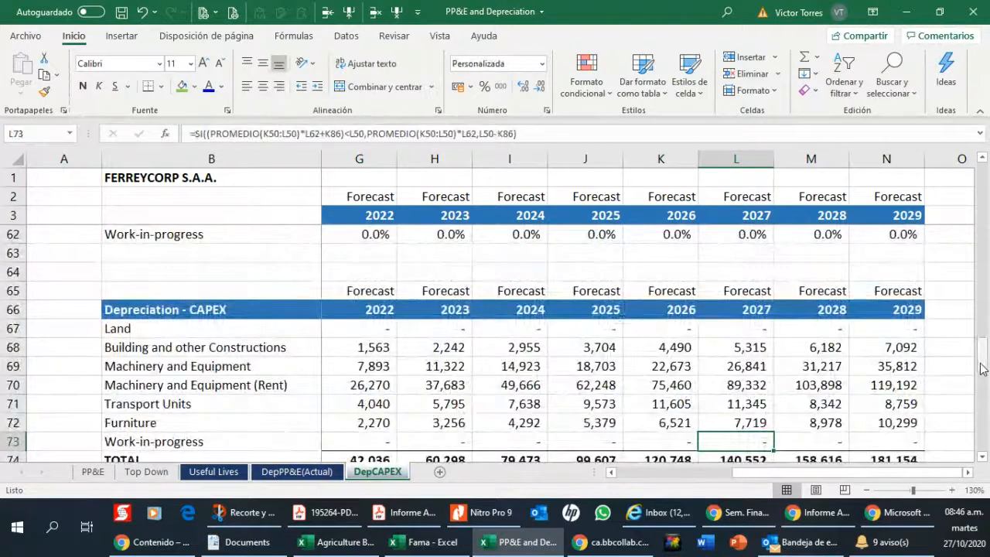
key("Down")
key("Down")
key("Down")
key("Down")
key("Down")
key("Down")
key("Down")
key("Down")
key("Down")
key("Down")
key("Down")
key("Down")
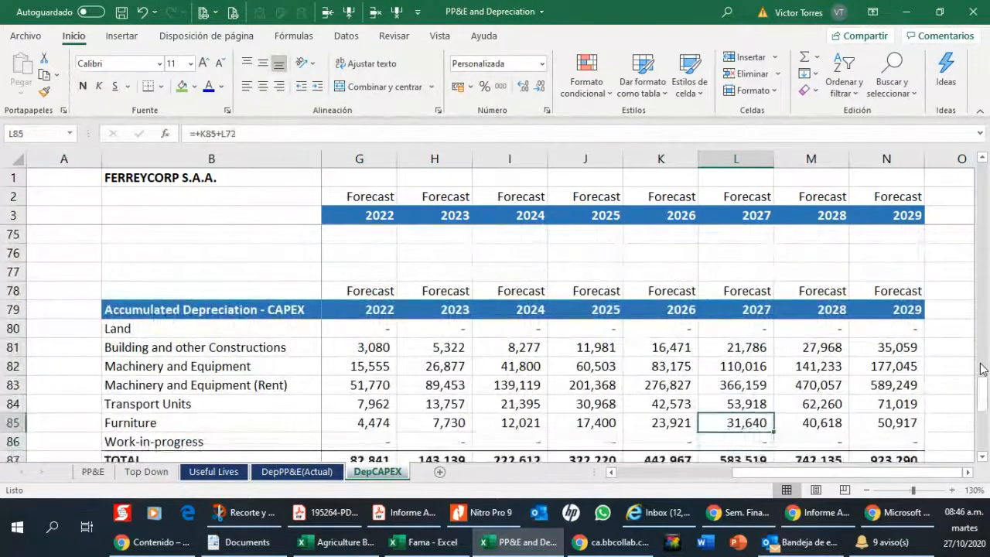
Return up the 2027 column to inspect the Transport Units formula in the Depreciation - CAPEX table.
key("Up")
key("Up")
key("Up")
key("Up")
key("Up")
key("Up")
key("Up")
key("Up")
key("Up")
key("Up")
key("Up")
key("Up")
key("Up")
key("Up")
key("Up")
key("Up")
key("Up")
key("Up")
key("Up")
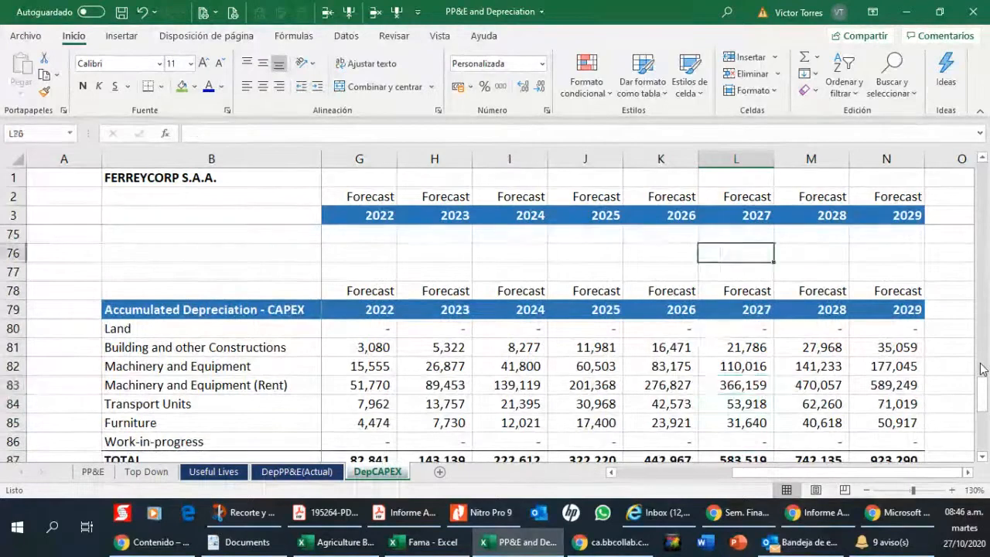
key("Down")
key("Down")
key("Down")
key("Down")
key("Down")
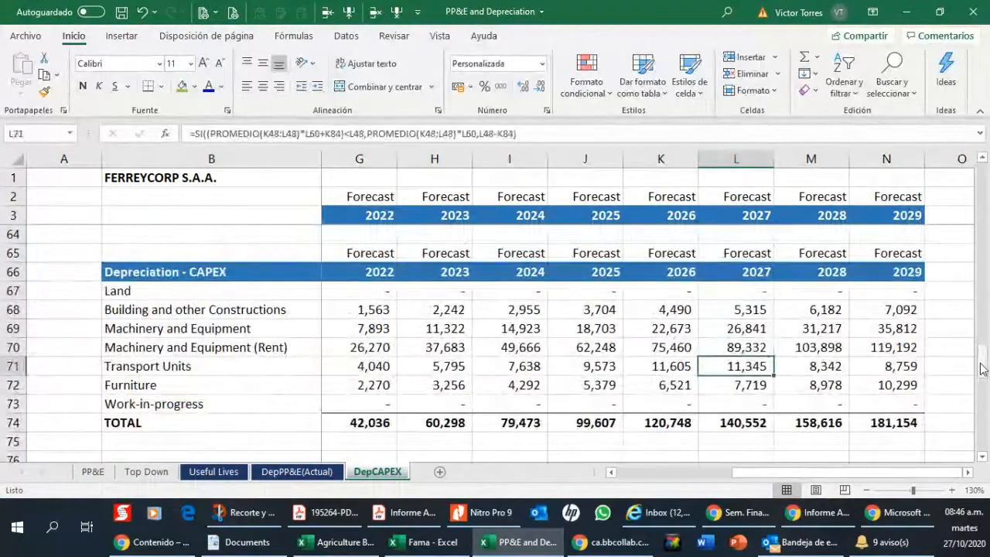
Follow the 2029 column from Depreciation - CAPEX down to the Transport Units balance in PP&E (Net) - CAPEX.
key("Right")
key("Right")
key("Down")
key("Down")
key("Down")
key("Down")
key("Down")
key("Down")
key("Down")
key("Down")
key("Down")
key("Down")
key("Down")
key("Down")
key("Down")
key("Down")
key("Down")
key("Down")
key("Down")
key("Down")
key("Down")
key("Down")
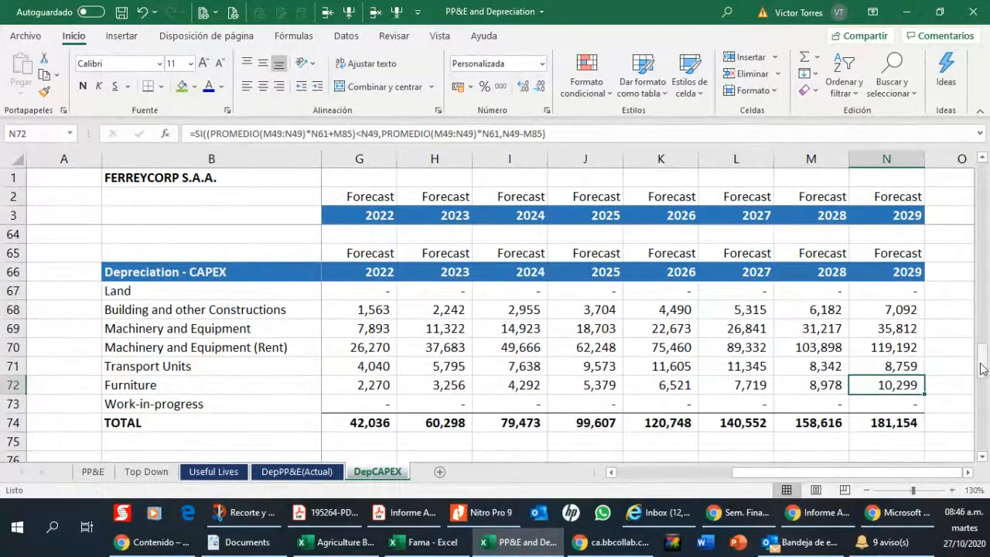
scroll(981, 369, "down", 1)
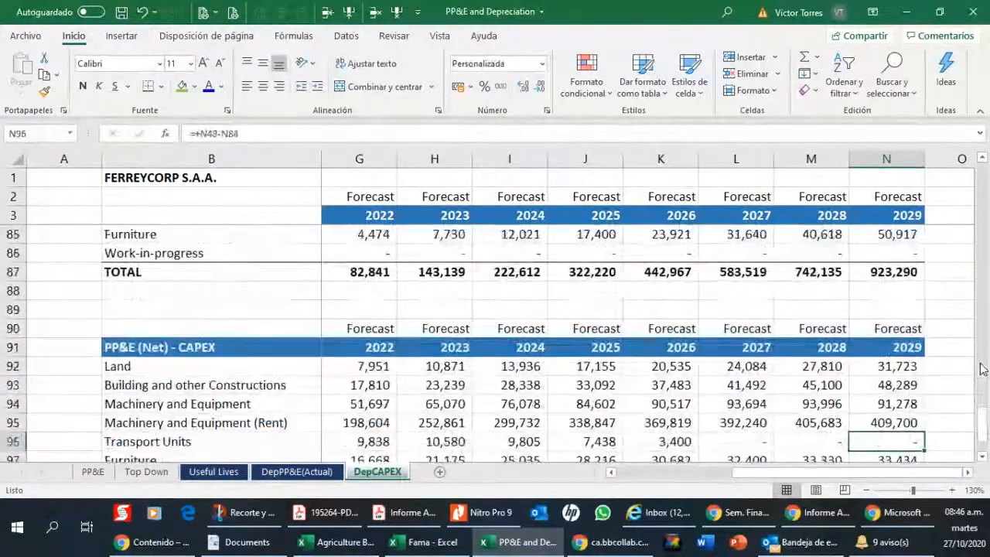
Trace the 2027 column from PP&E (Net) - CAPEX back up to depreciation, ending on Building and other Constructions' accumulated depreciation.
key("Left")
key("Left")
key("Up")
key("Up")
key("Up")
key("Up")
key("Up")
key("Up")
key("Up")
key("Up")
key("Up")
key("Up")
key("Up")
key("Up")
key("Up")
key("Up")
key("Up")
key("Up")
key("Up")
key("Up")
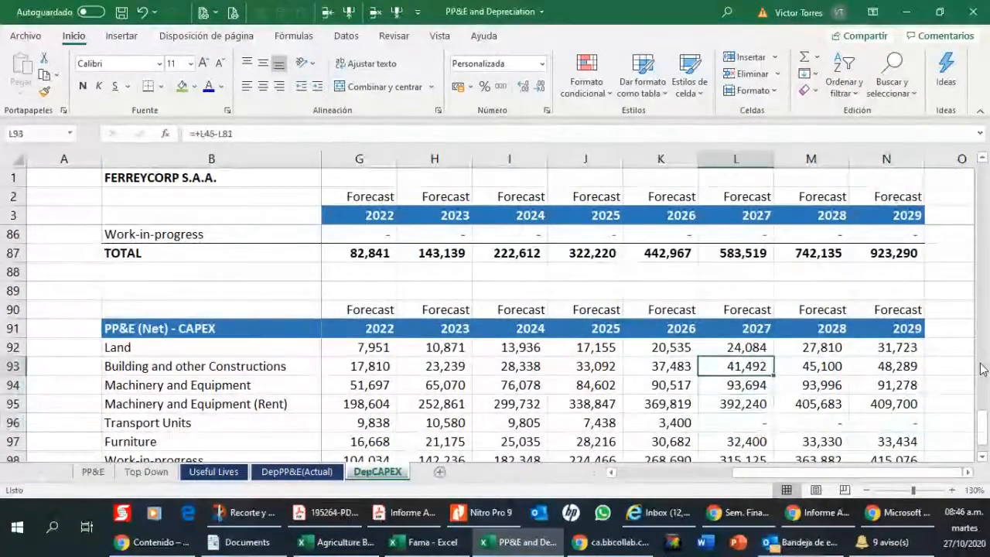
key("Up")
key("Up")
key("Up")
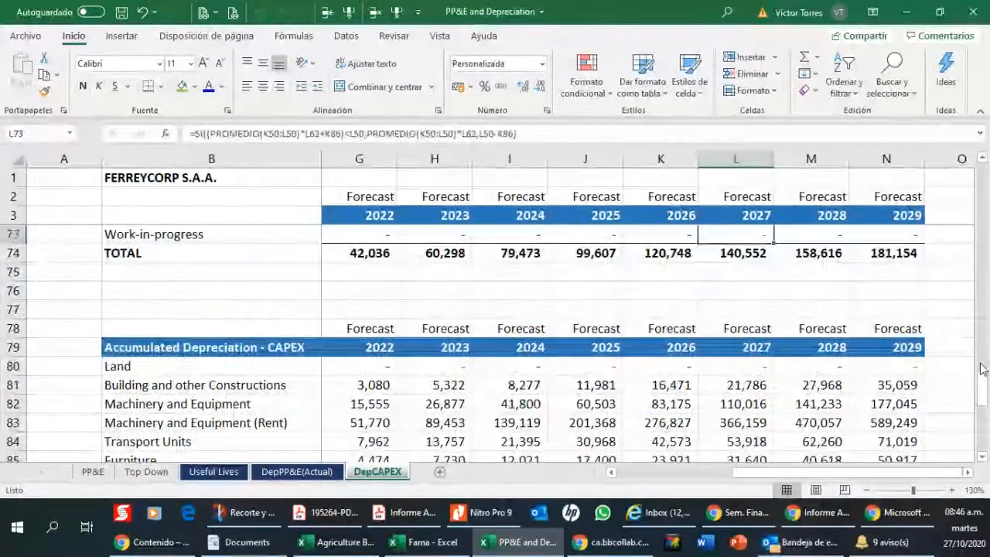
key("Down")
key("Down")
key("Down")
key("Down")
key("Down")
key("Down")
key("Down")
key("Down")
key("Down")
key("Up")
key("Up")
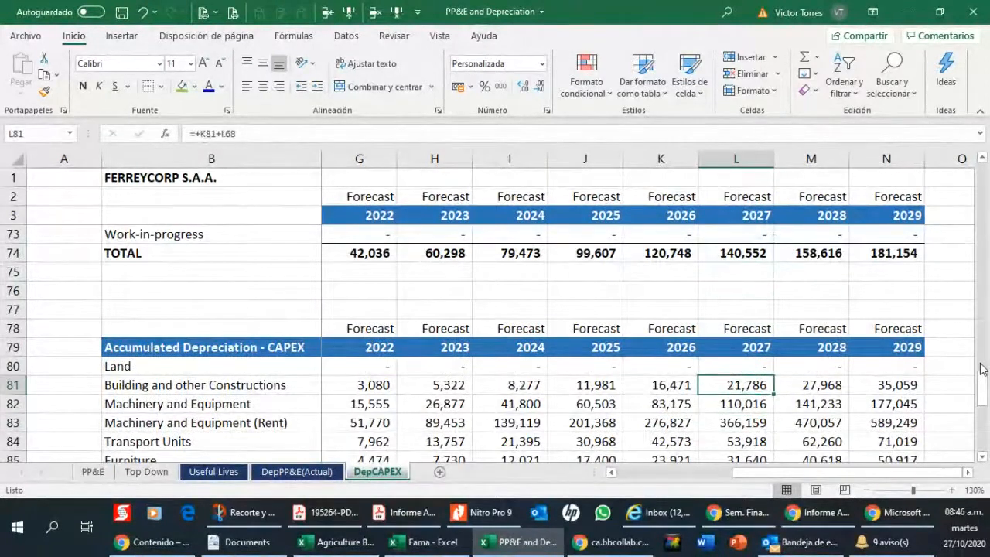
Check the accumulated depreciation formulas of Building and other Constructions for the first forecast years, 2020 and 2021.
key("Left")
key("Left")
key("Left")
key("Left")
key("Left")
key("Left")
key("Left")
key("Left")
key("Left")
key("Right")
key("Right")
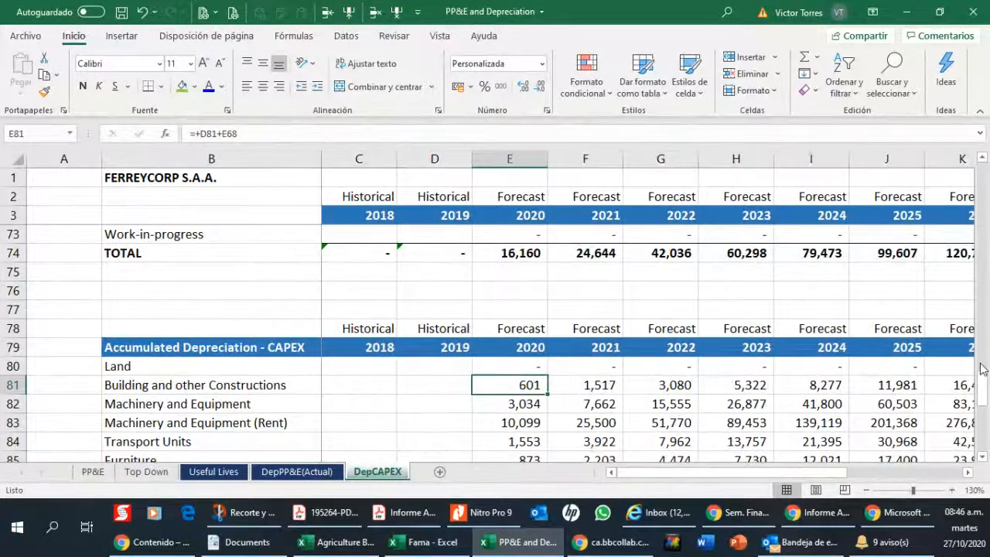
key("Right")
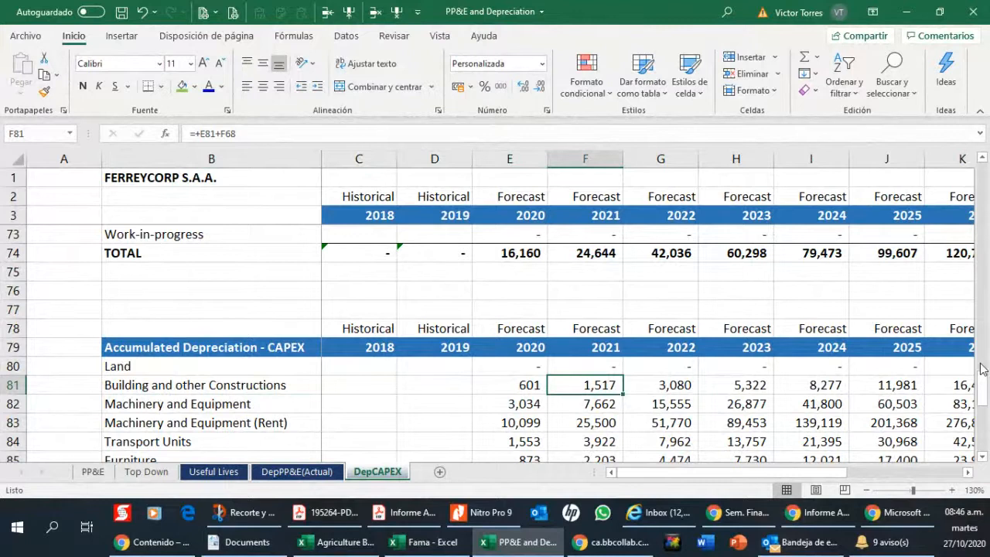
Review the DepPP&E(Actual) sheet down to the Depreciation table and inspect Machinery and Equipment's 2019 formula.
left_click(300, 470)
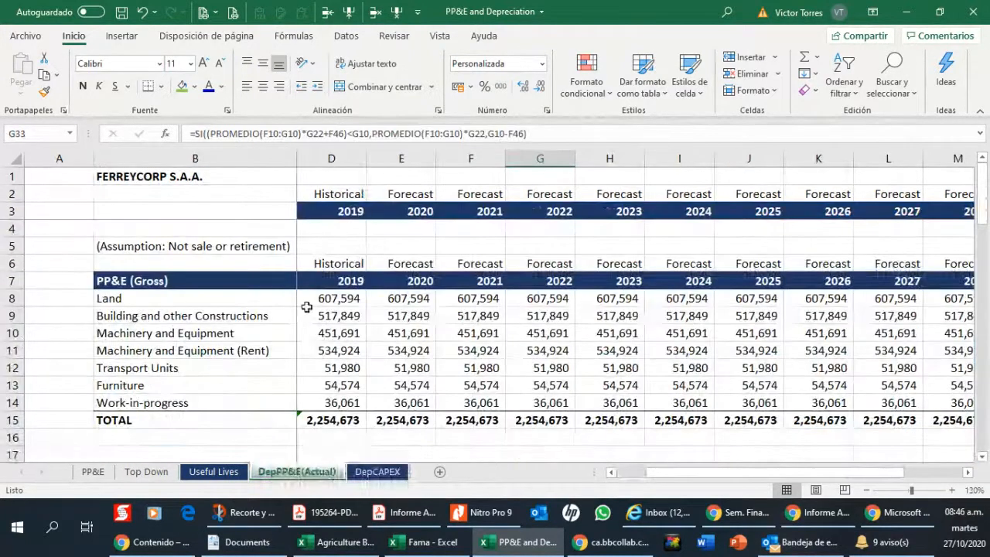
scroll(383, 332, "down", 8)
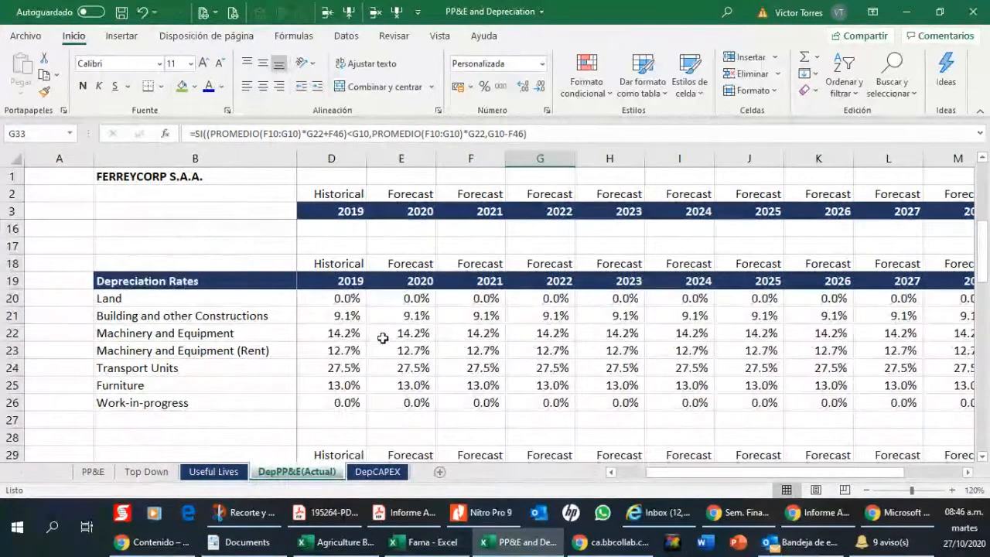
left_click(348, 315)
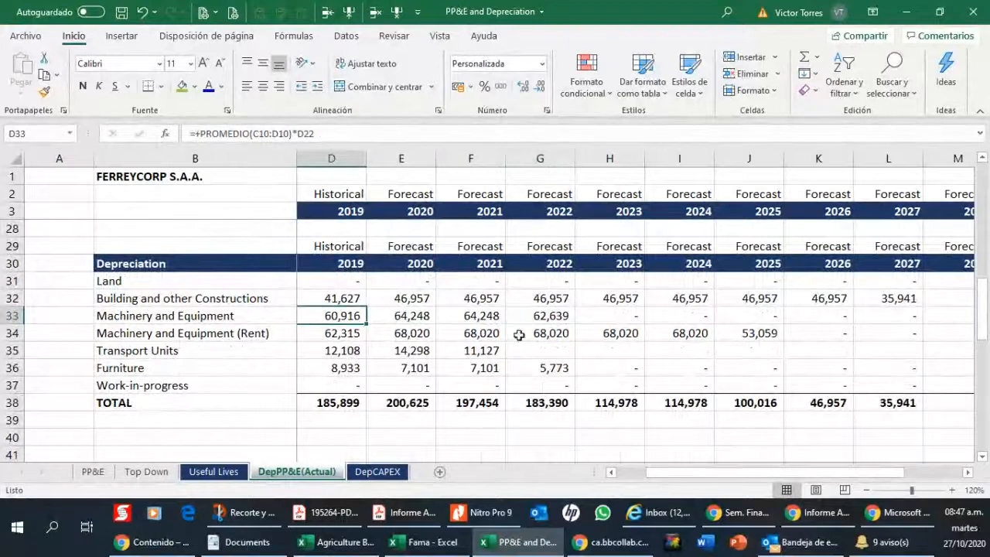
Back on the DepCAPEX sheet, compare the depreciation formulas of Building and other Constructions from 2022 to 2025.
left_click(364, 473)
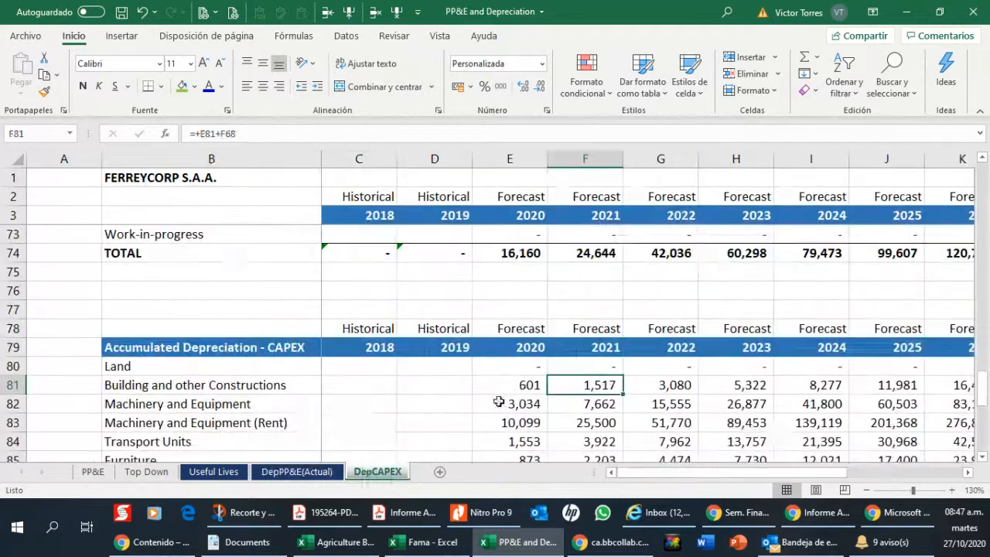
scroll(502, 394, "up", 4)
scroll(522, 394, "up", 3)
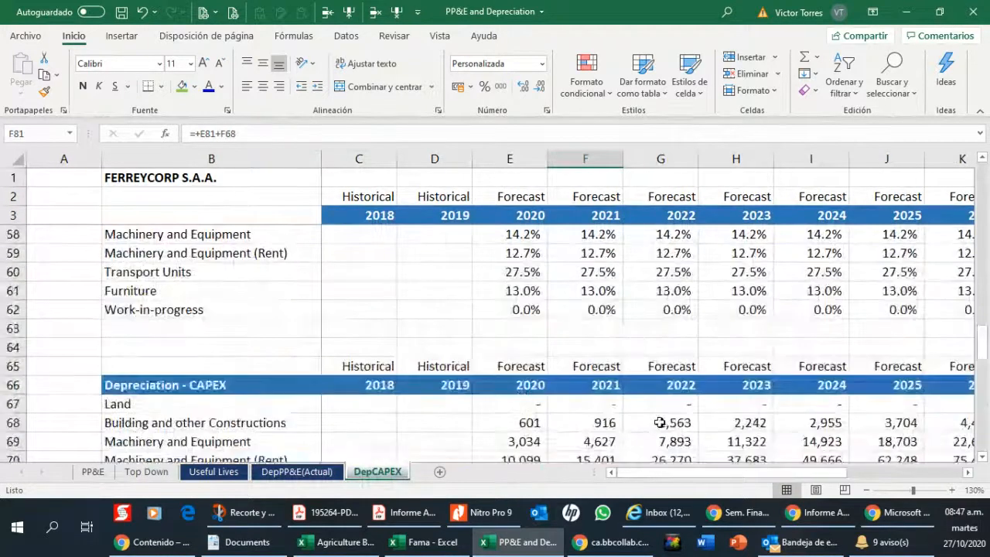
left_click(658, 421)
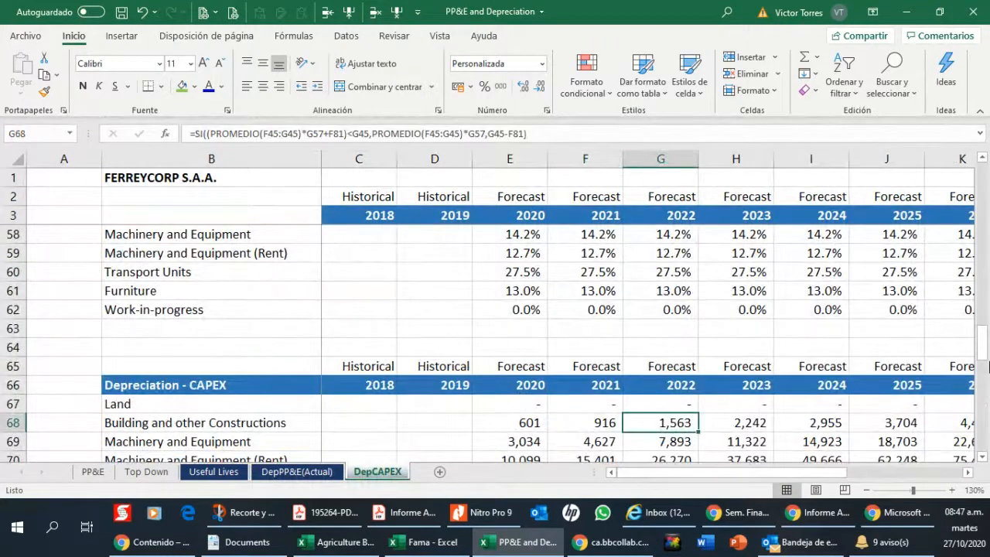
key("Right")
key("Right")
key("Right")
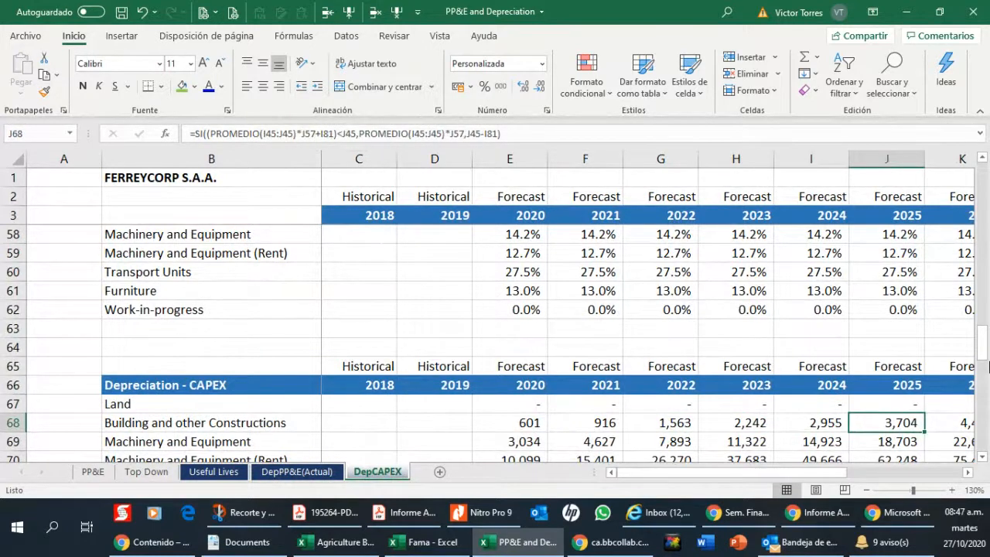
Review Building and other Constructions' depreciation through 2029, and inspect the Depreciation - CAPEX total formulas from 2029 back to 2026.
key("Right")
key("Right")
key("Right")
key("Right")
key("Right")
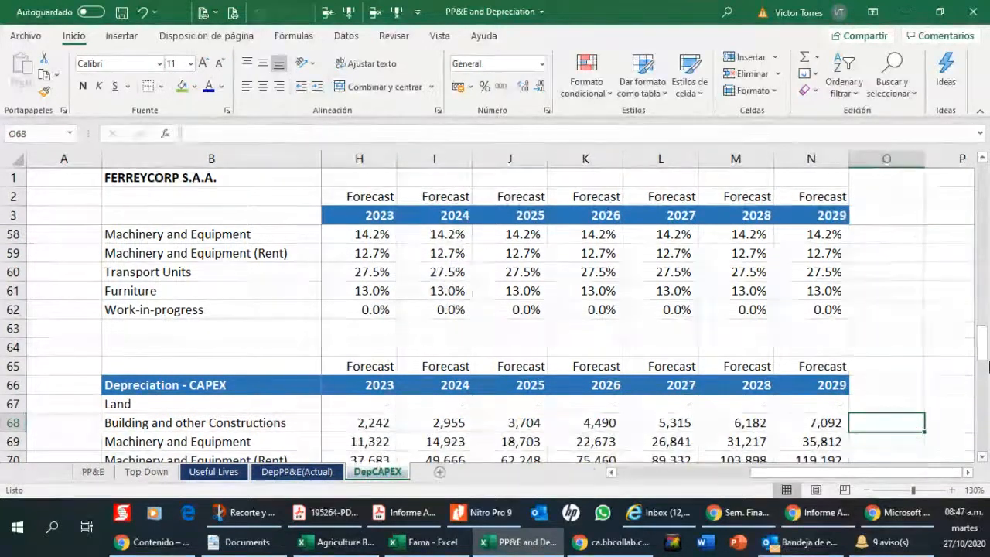
key("Left")
key("Down")
key("Down")
key("Down")
key("Down")
key("Down")
key("Down")
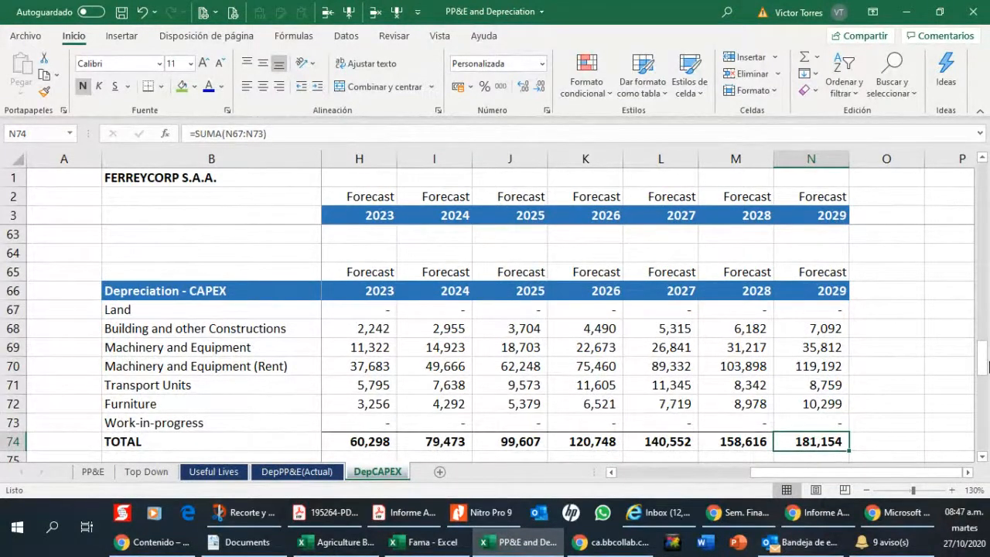
key("Left")
key("Left")
key("Left")
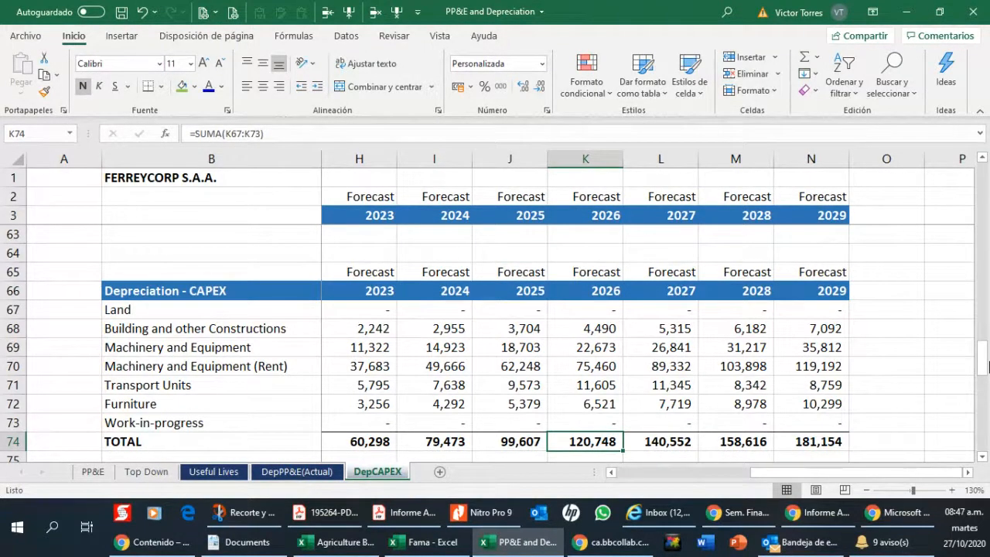
Follow the 2026 column through accumulated depreciation down to PP&E (Net) - CAPEX, ending on the Work-in-progress formula.
key("Down")
key("Down")
key("Down")
key("Down")
key("Down")
key("Down")
key("Down")
key("Down")
key("Down")
key("Down")
key("Down")
key("Down")
key("Down")
key("Down")
key("Down")
key("Down")
key("Down")
key("Down")
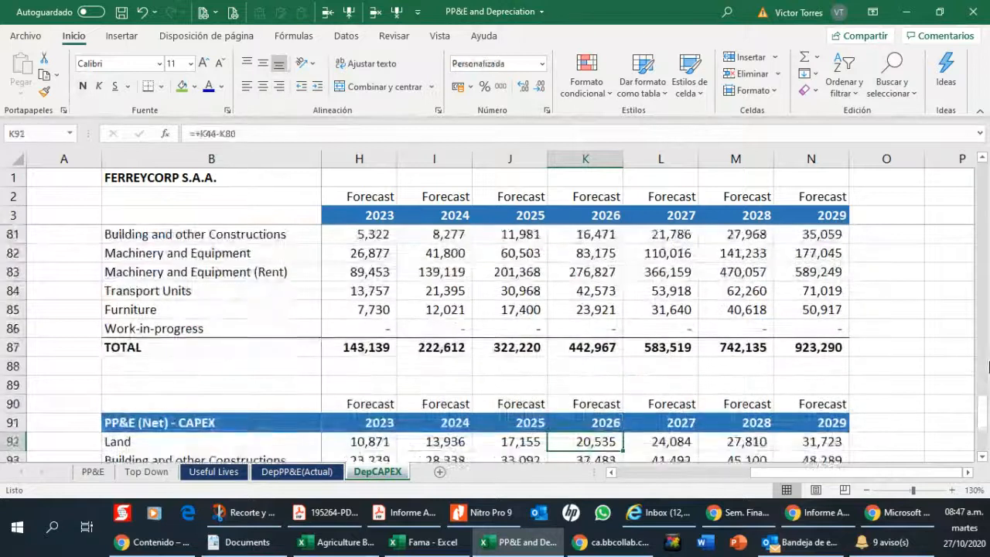
key("Down")
key("Down")
key("Down")
key("Down")
key("Down")
key("Down")
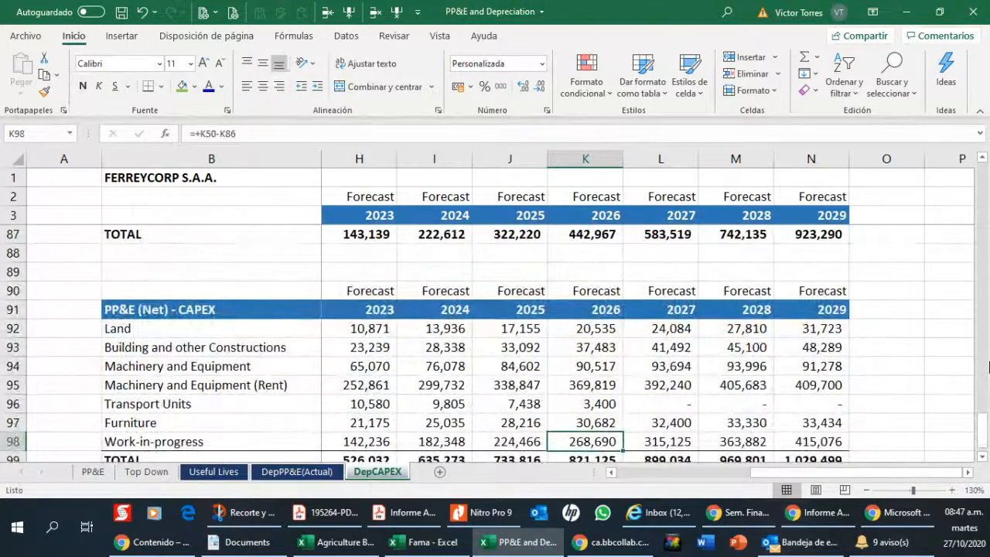
Trace the 2026 column from PP&E (Net) - CAPEX back up through the depreciation rates to the annual CAPEX of Transport Units.
key("Up")
key("Up")
key("Up")
key("Up")
key("Up")
key("Up")
key("Up")
key("Up")
key("Up")
key("Up")
key("Up")
key("Up")
key("Up")
key("Up")
key("Up")
key("Up")
key("Up")
key("Up")
key("Up")
key("Up")
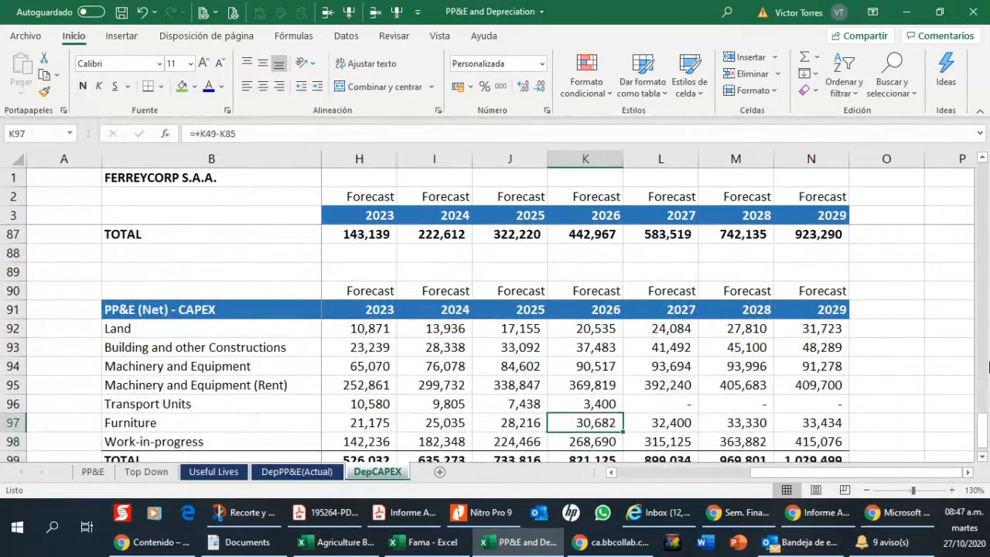
key("Up")
key("Up")
key("Up")
key("Up")
key("Up")
key("Up")
key("Up")
key("Up")
key("Up")
key("Up")
key("Up")
key("Up")
key("Up")
key("Up")
key("Up")
key("Up")
key("Up")
key("Up")
key("Up")
key("Up")
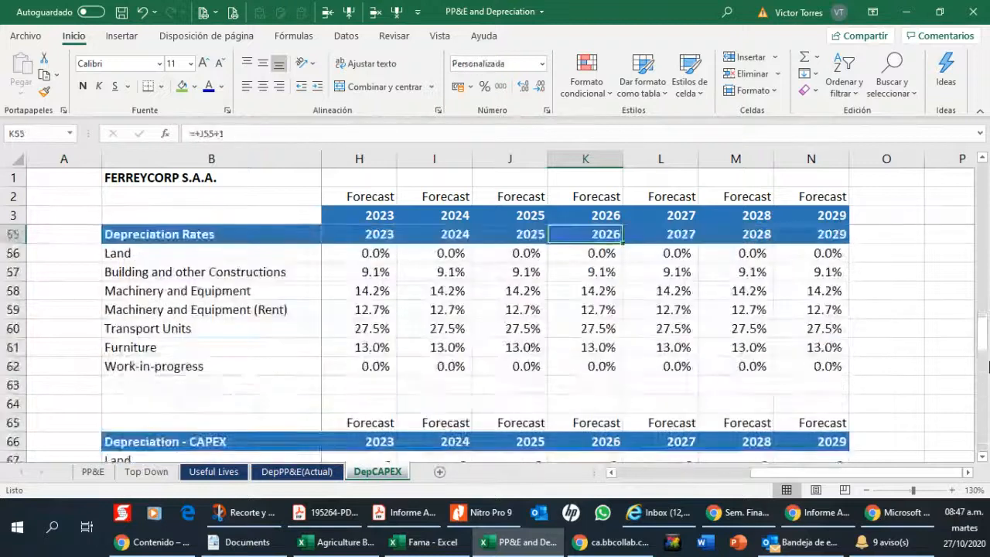
key("Up")
key("Up")
key("Up")
key("Up")
key("Up")
key("Up")
key("Up")
key("Up")
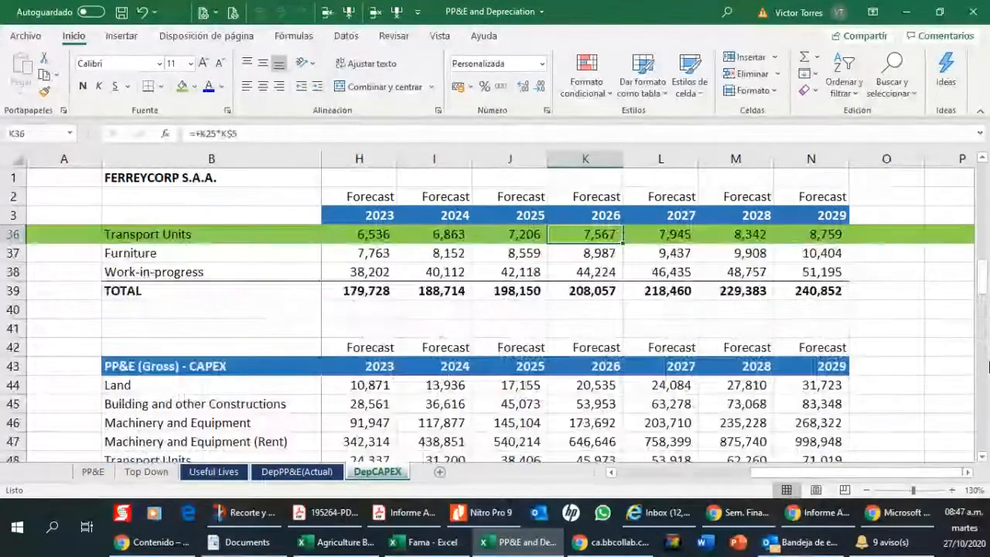
Compare the annual CAPEX rows back to historical 2019, and follow the 2021 column down past the PP&E (Gross) - CAPEX table.
key("Left")
key("Left")
key("Left")
key("Left")
key("Left")
key("Left")
key("Left")
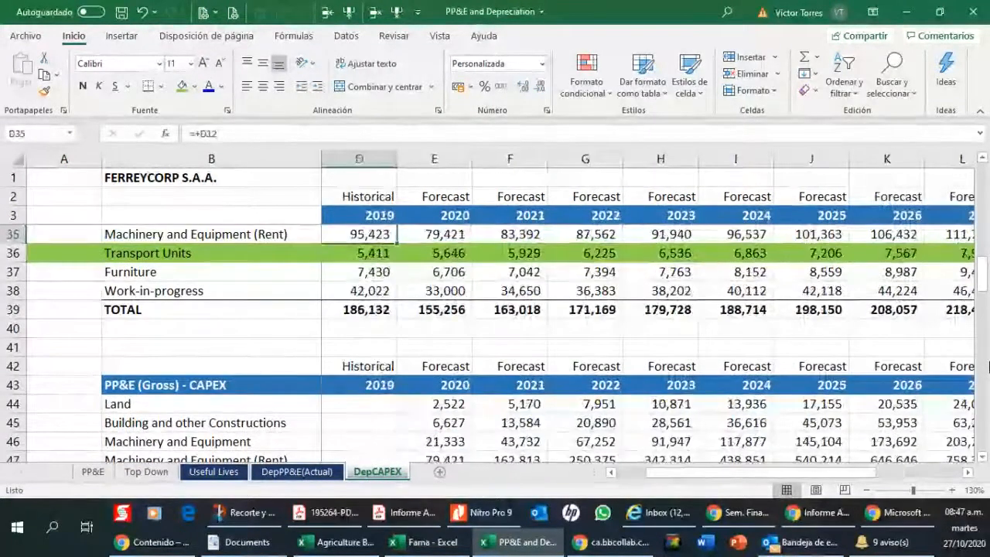
key("Right")
key("Right")
key("Up")
key("Down")
key("Down")
key("Down")
key("Down")
key("Down")
key("Down")
key("Down")
key("Down")
key("Down")
key("Down")
key("Down")
key("Down")
key("Down")
key("Down")
key("Down")
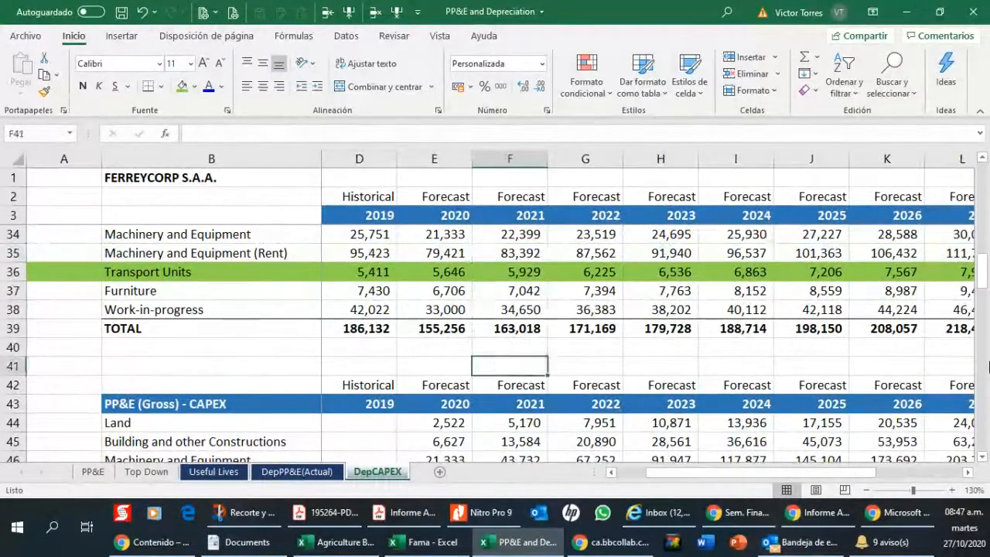
key("Down")
key("Down")
key("Down")
key("Down")
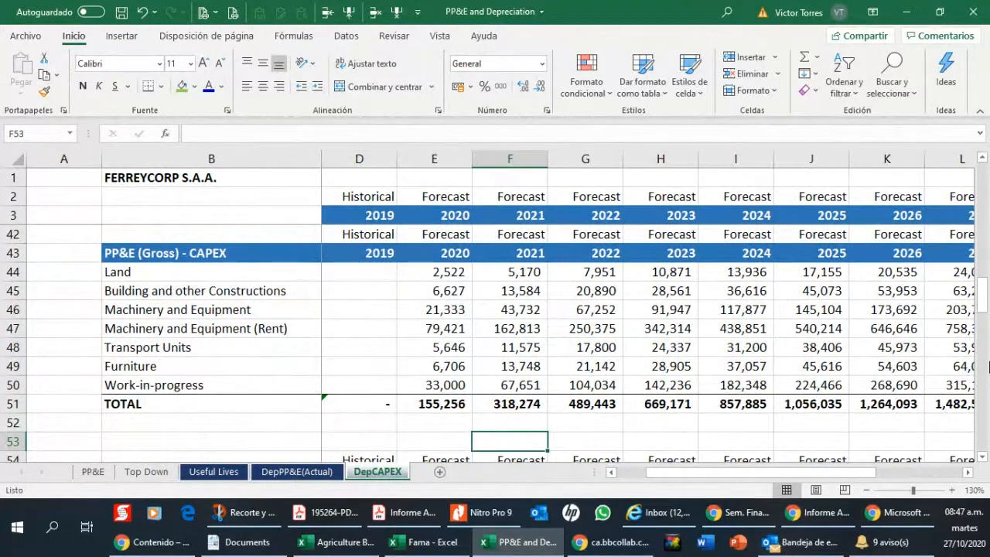
Check the 2022 formulas of PP&E (Gross) - CAPEX from Furniture up to Land.
key("Right")
key("Up")
key("Up")
key("Up")
key("Up")
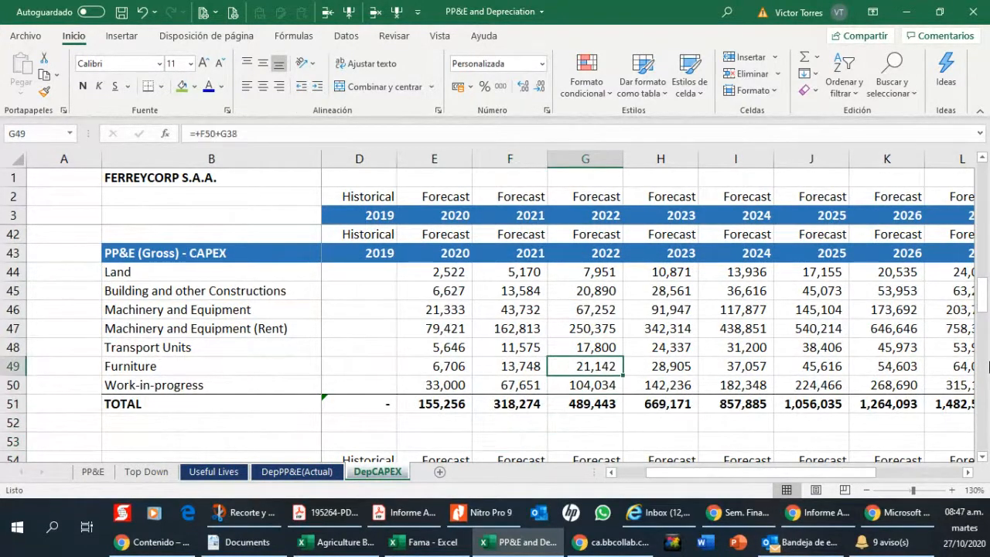
key("Up")
key("Up")
key("Up")
key("Up")
key("Up")
key("Up")
key("Up")
key("Up")
key("Up")
key("Up")
key("Up")
key("Up")
key("Up")
key("Up")
key("Up")
key("Up")
key("Up")
key("Up")
key("Up")
key("Up")
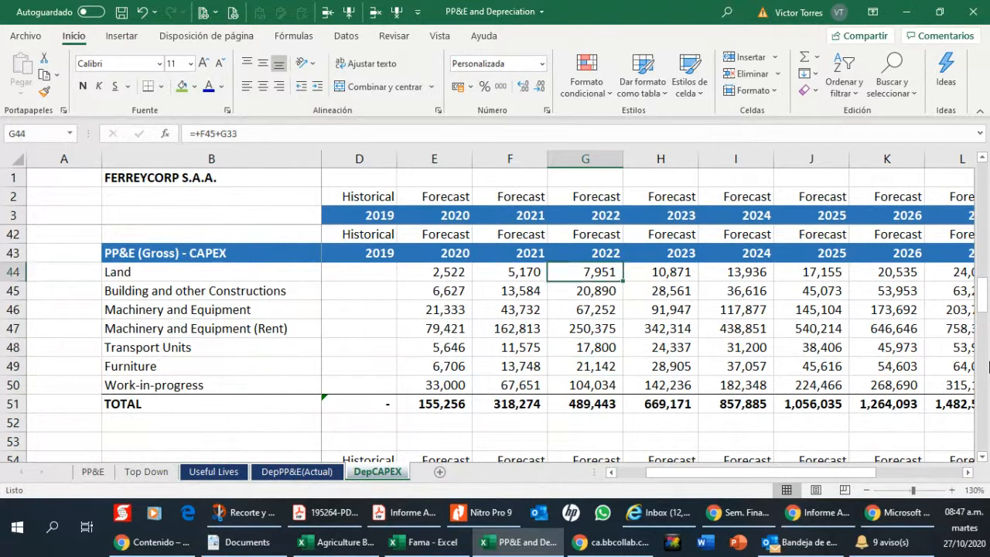
Compare the 2022 column of PP&E (Gross) - CAPEX with the CAPEX Forecasted rows above, tracing up to the Work-in-progress percentage.
key("Down")
key("Down")
key("Down")
key("Down")
key("Down")
key("Down")
key("Down")
key("Down")
key("Down")
key("Down")
key("Down")
key("Down")
key("Down")
key("Down")
key("Down")
key("Down")
key("Down")
key("Down")
key("Down")
key("Down")
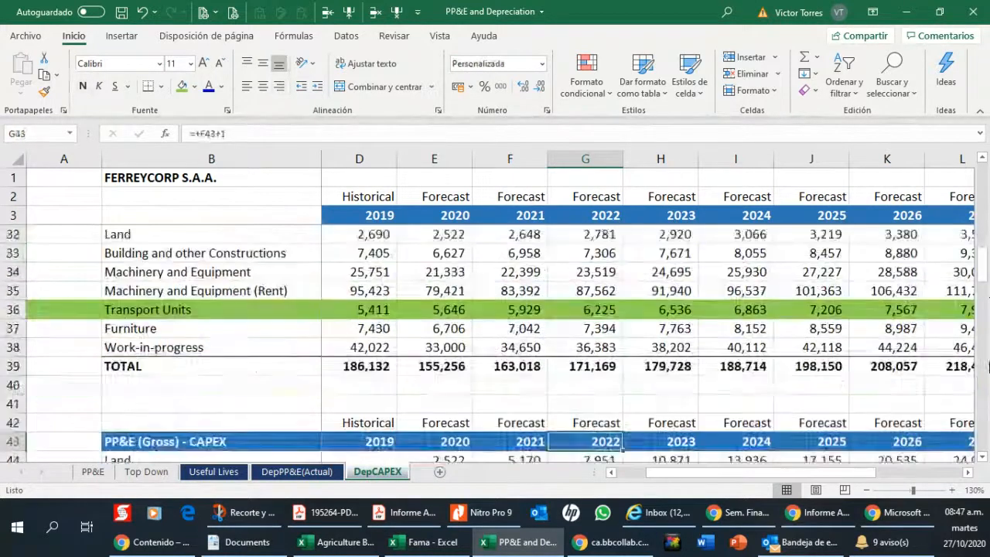
key("Up")
key("Up")
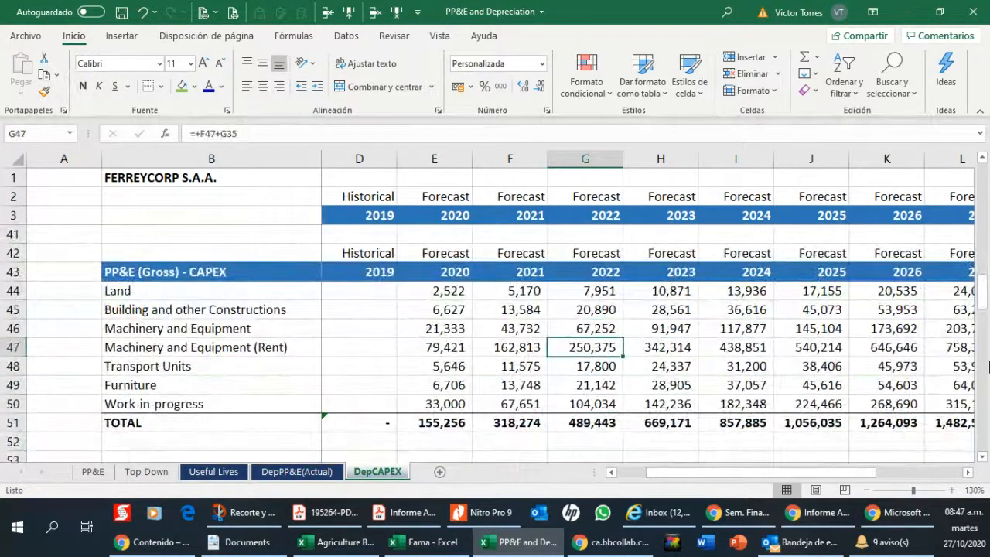
key("Up")
key("Up")
key("Up")
key("Up")
key("Up")
key("Up")
key("Up")
key("Up")
key("Up")
key("Up")
key("Up")
key("Up")
key("Up")
key("Up")
key("Up")
key("Up")
key("Up")
key("Up")
key("Up")
key("Up")
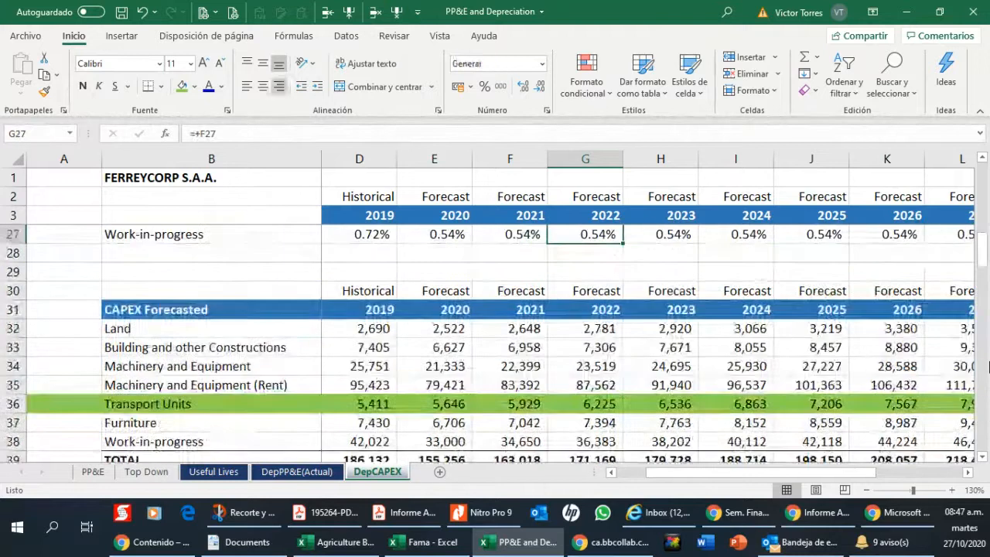
Follow the 2022 column back down through CAPEX Forecasted, ending on the 2020 Land formula of PP&E (Gross) - CAPEX.
key("Down")
key("Down")
key("Down")
key("Down")
key("Down")
key("Down")
key("Down")
key("Down")
key("Down")
key("Down")
key("Down")
key("Down")
key("Down")
key("Down")
key("Down")
key("Down")
key("Down")
key("Down")
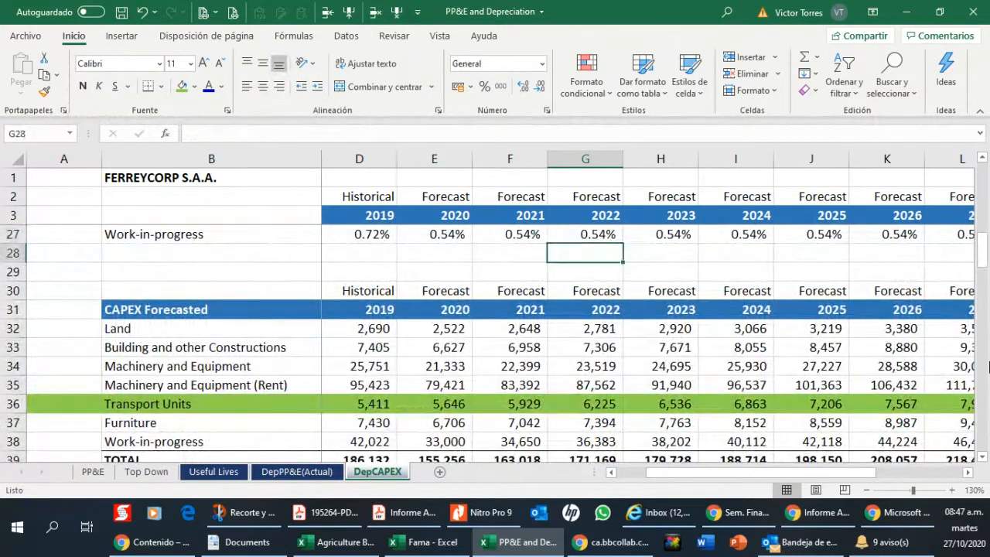
key("Left")
key("Left")
key("Up")
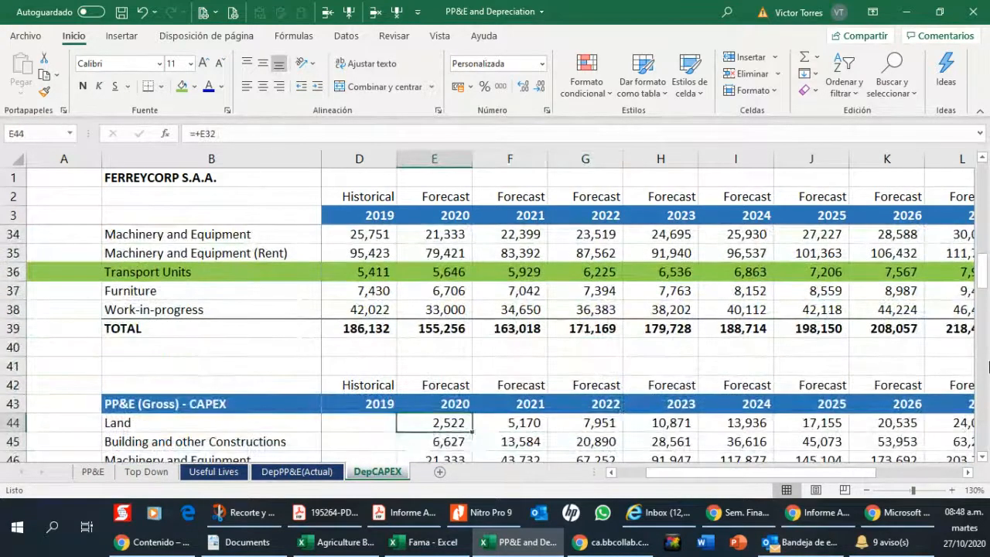
Check the 2020 formulas of PP&E (Gross) - CAPEX from Land to Furniture and back up to the table header.
key("Down")
key("Down")
key("Down")
key("Down")
key("Down")
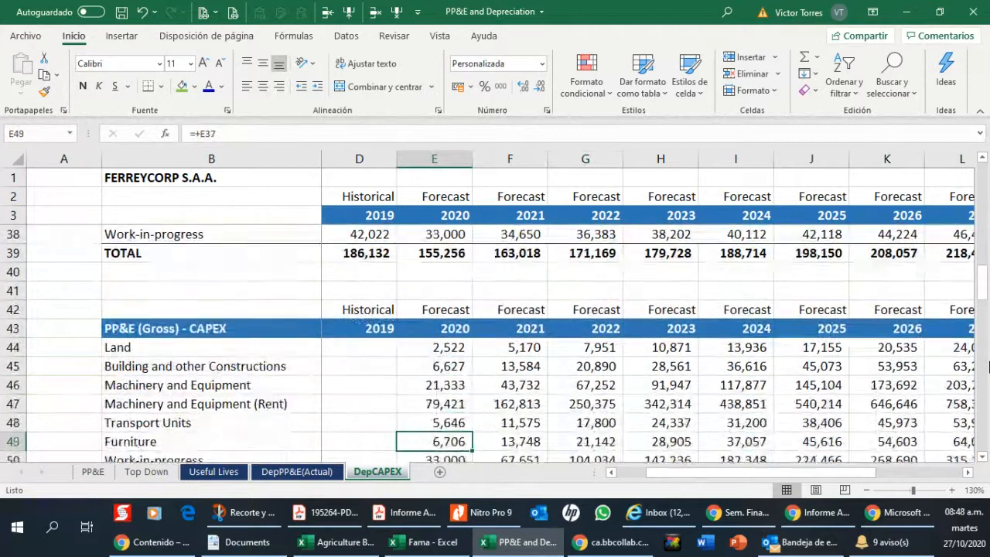
key("Up")
key("Up")
key("Up")
key("Up")
key("Up")
key("Up")
key("Up")
key("Left")
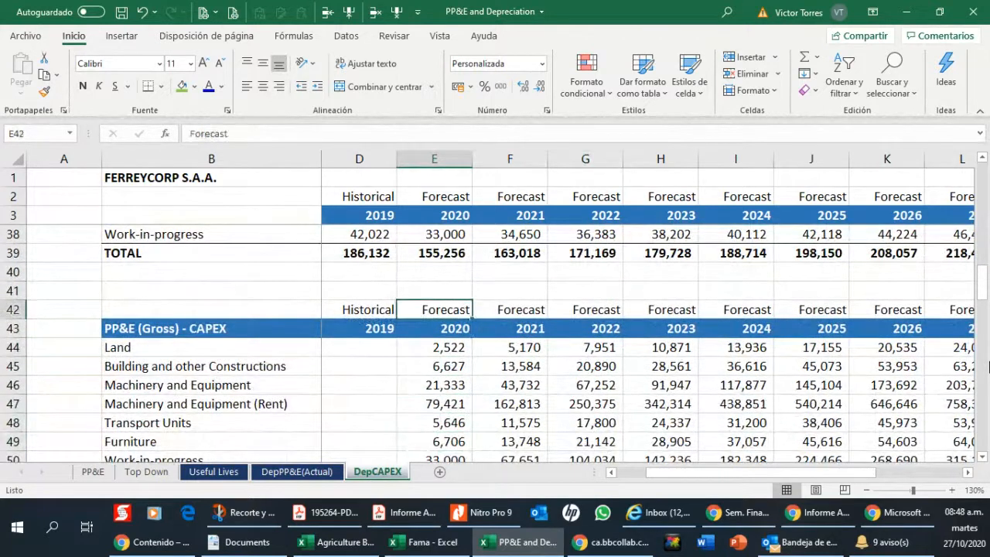
Examine the 2020 column of CAPEX Forecasted from its total up to the header and back down.
key("Right")
key("Up")
key("Up")
key("Up")
key("Up")
key("Up")
key("Up")
key("Up")
key("Up")
key("Up")
key("Up")
key("Up")
key("Down")
key("Down")
key("Down")
key("Down")
key("Down")
key("Down")
key("Down")
key("Down")
key("Down")
key("Down")
key("Down")
key("Down")
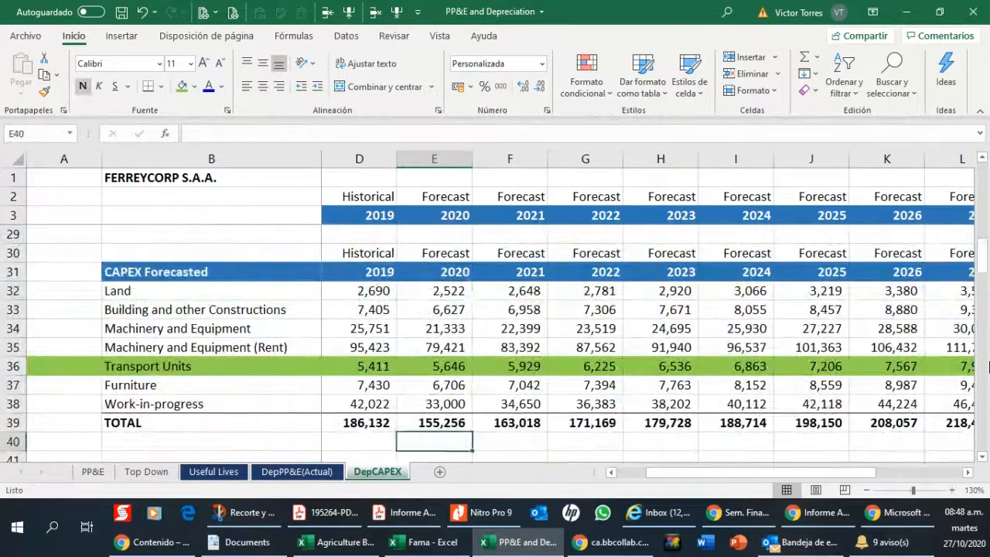
Follow the 2020 column through PP&E (Gross) - CAPEX and the depreciation rates to the Land formula of Depreciation - CAPEX.
key("Down")
key("Down")
key("Down")
key("Down")
key("Down")
key("Down")
key("Down")
key("Down")
key("Down")
key("Down")
key("Down")
key("Down")
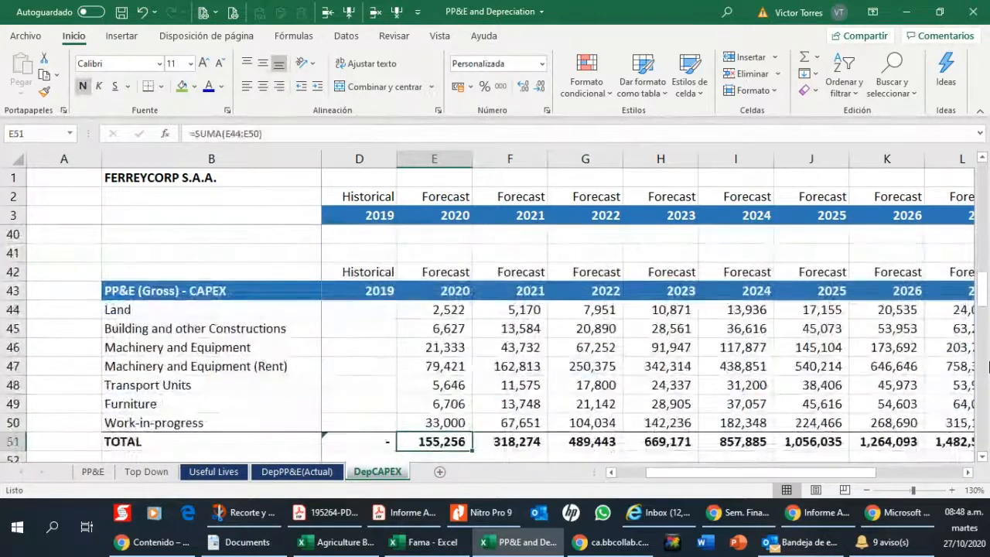
key("Down")
key("Down")
key("Down")
key("Down")
key("Down")
key("Down")
key("Down")
key("Down")
key("Down")
key("Down")
key("Down")
key("Down")
key("Down")
key("Down")
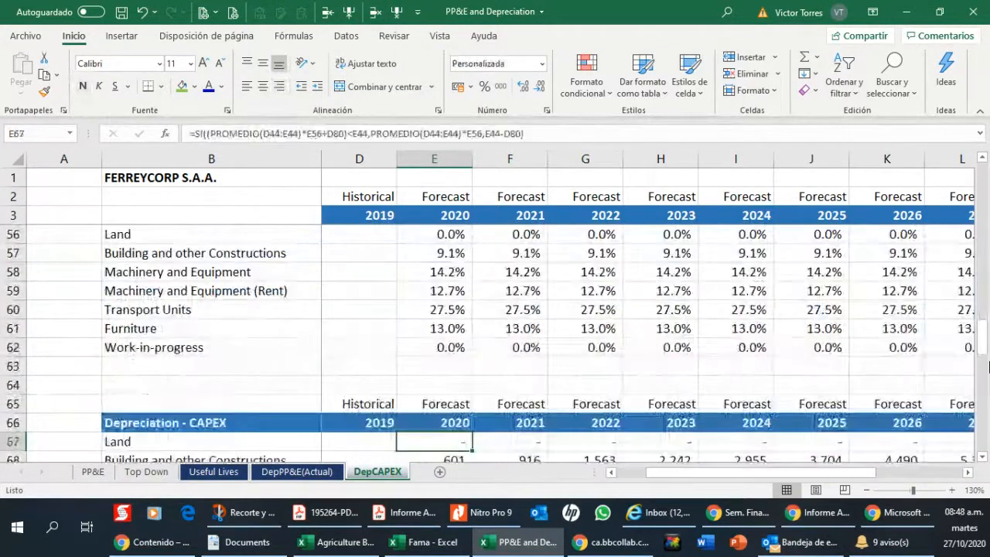
Trace the 2020 column from Depreciation - CAPEX down to the Furniture formula of Accumulated Depreciation - CAPEX.
key("Down")
key("Down")
key("Down")
key("Down")
key("Down")
key("Down")
key("Down")
key("Down")
key("Down")
key("Down")
key("Down")
key("Down")
key("Down")
key("Down")
key("Down")
key("Down")
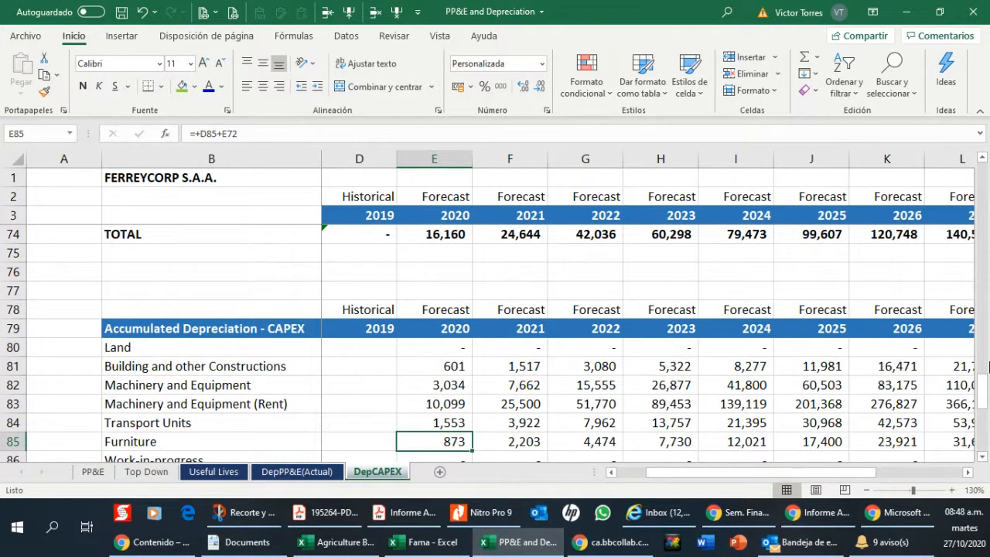
Check the 2020 formulas of Accumulated Depreciation - CAPEX from Work-in-progress up to Land.
scroll(462, 362, "down", 2)
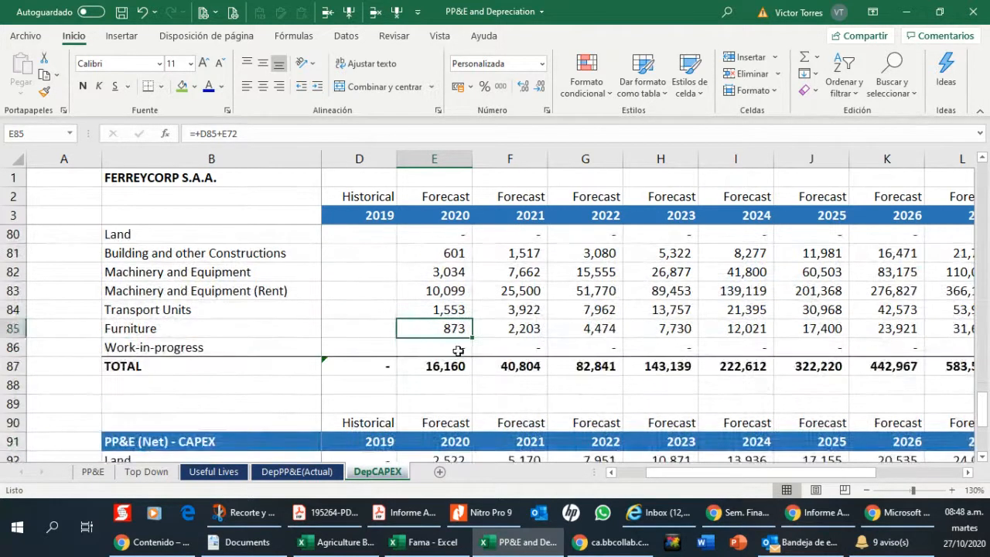
left_click(458, 350)
left_click(455, 328)
left_click(452, 309)
left_click(453, 290)
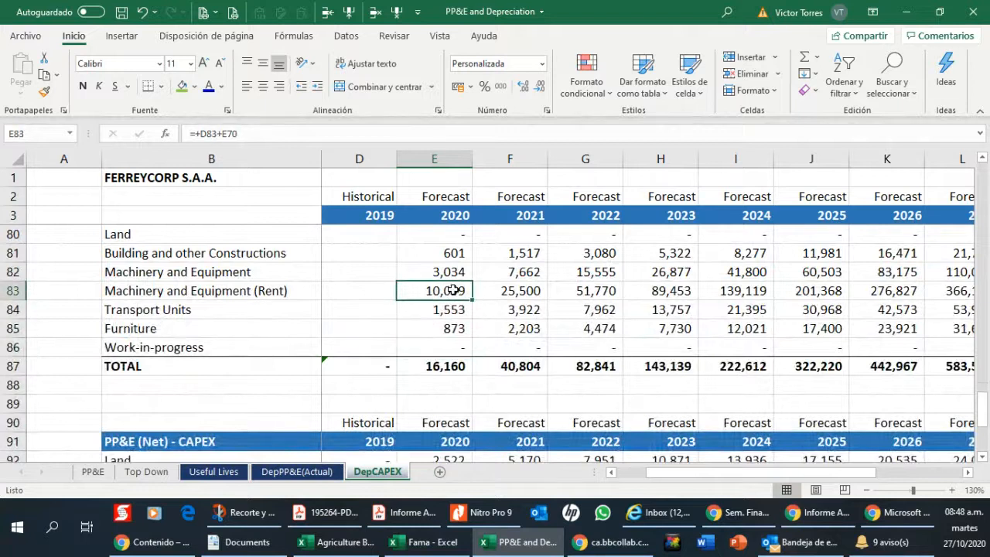
left_click(454, 272)
left_click(456, 255)
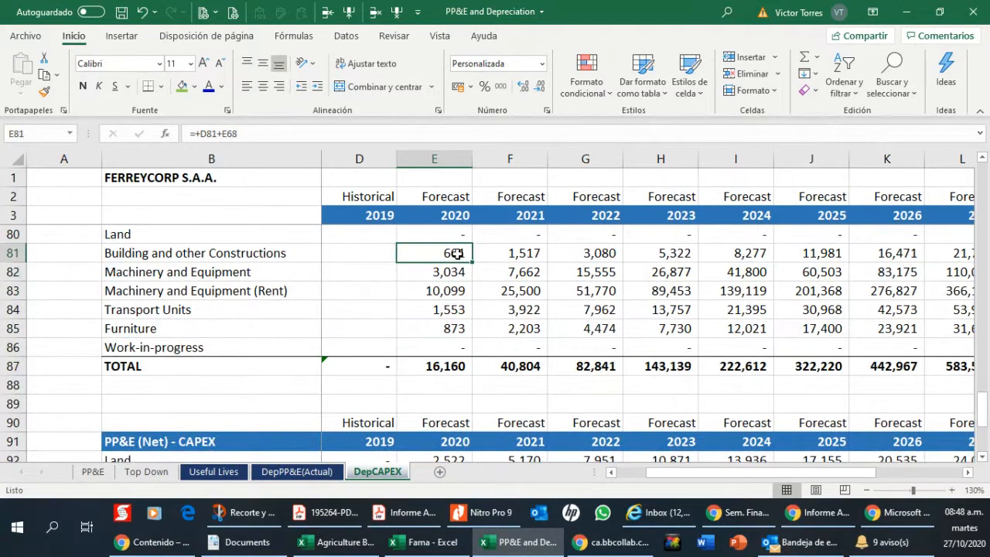
left_click(440, 235)
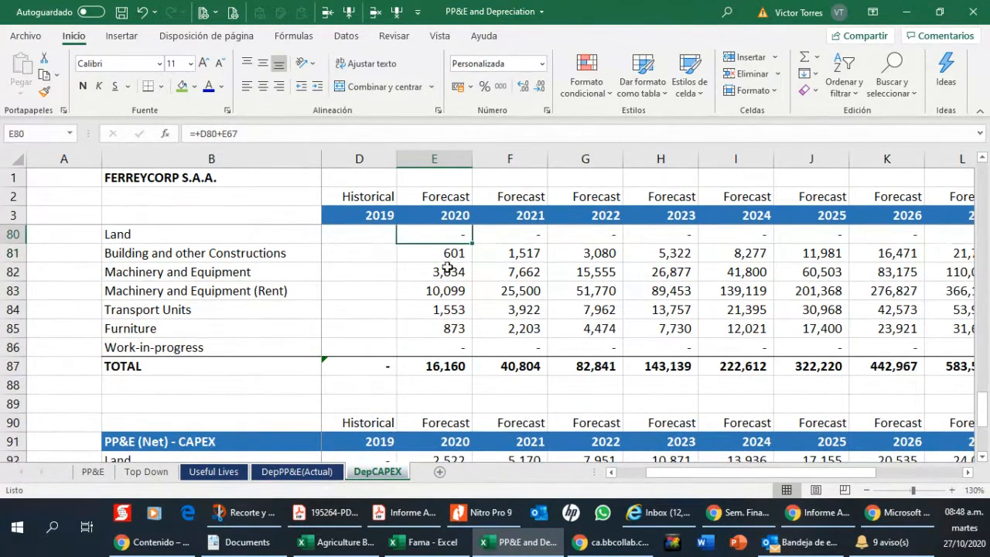
Examine the 2020 accumulated depreciation from Building and other Constructions to Furniture, rechecking the building and both machinery formulas.
left_click_drag(452, 260, 452, 327)
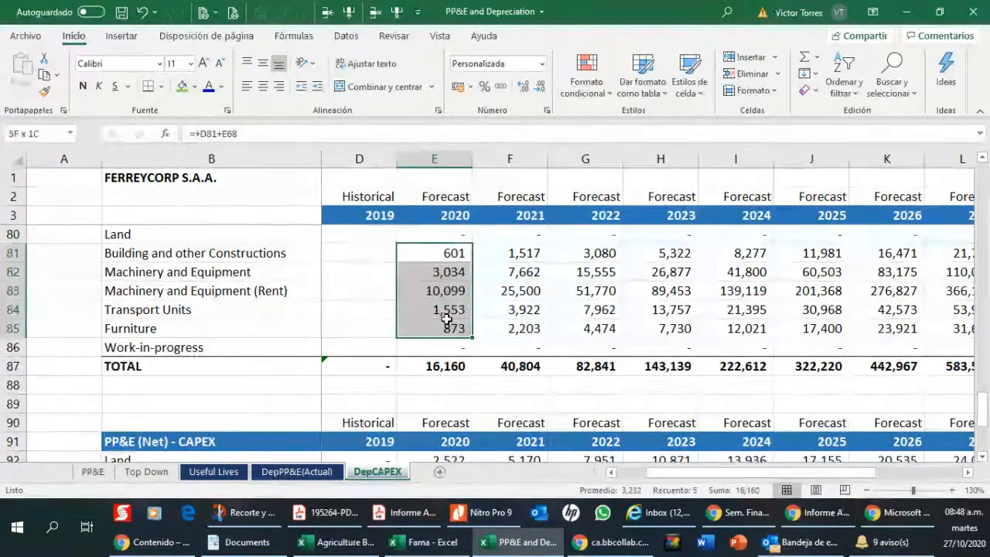
left_click(436, 296)
scroll(440, 298, "up", 1)
left_click(453, 309)
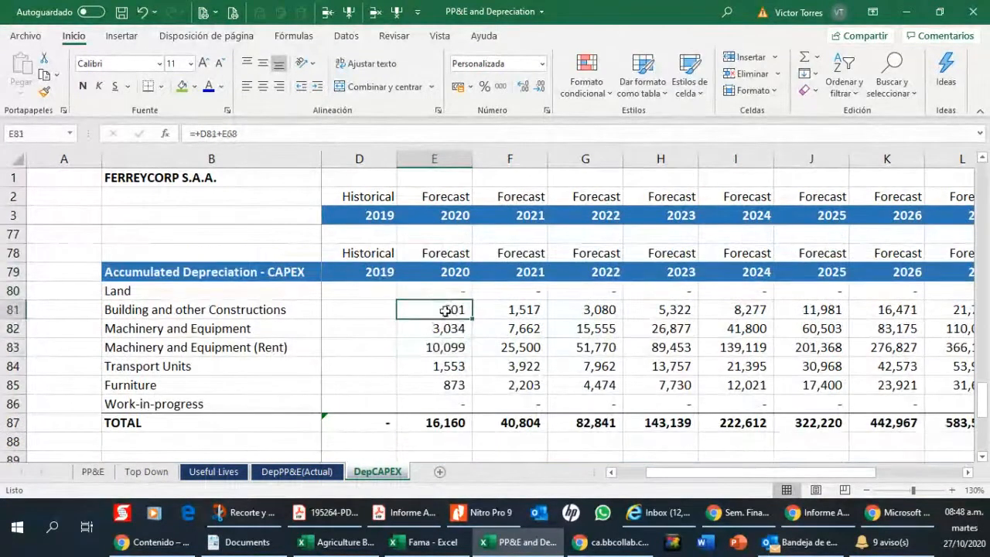
left_click(446, 341)
left_click(450, 330)
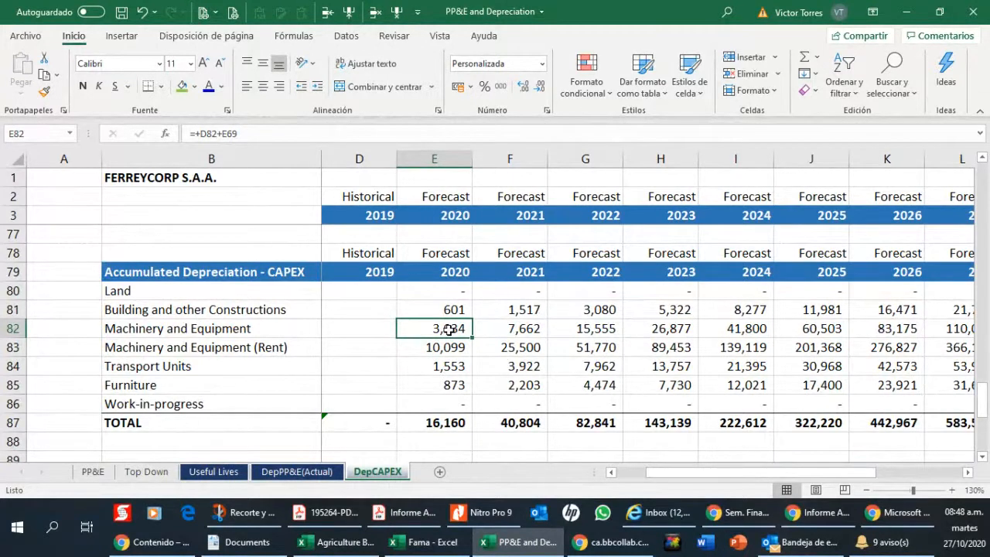
left_click(446, 346)
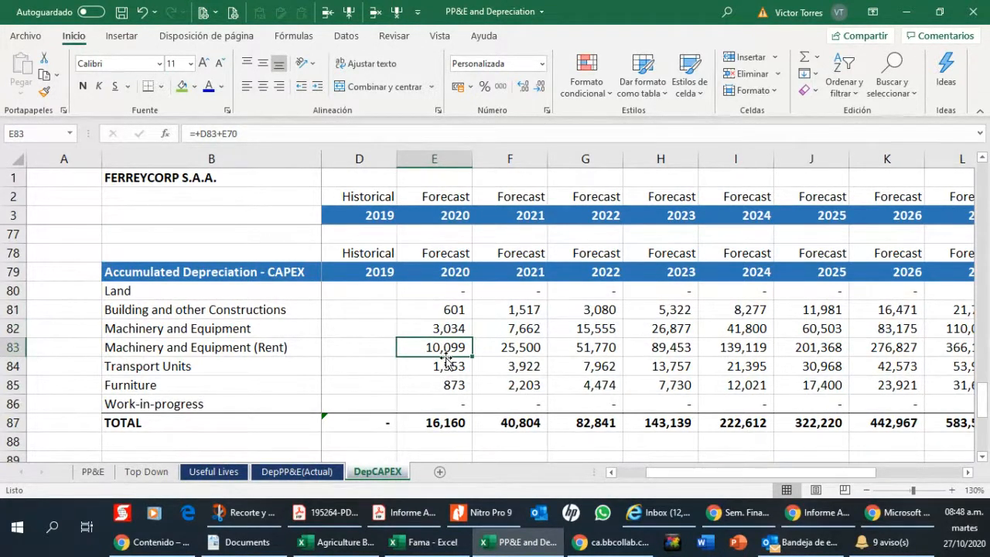
Compare the 2020 accumulated depreciation formulas of Machinery and Equipment (Rent), Transport Units and Furniture with the 2021 rental machinery formula.
left_click(452, 367)
left_click(457, 349)
left_click(455, 368)
left_click(451, 385)
left_click(450, 350)
left_click(515, 353)
left_click(447, 343)
left_click(502, 348)
left_click(455, 367)
left_click(455, 348)
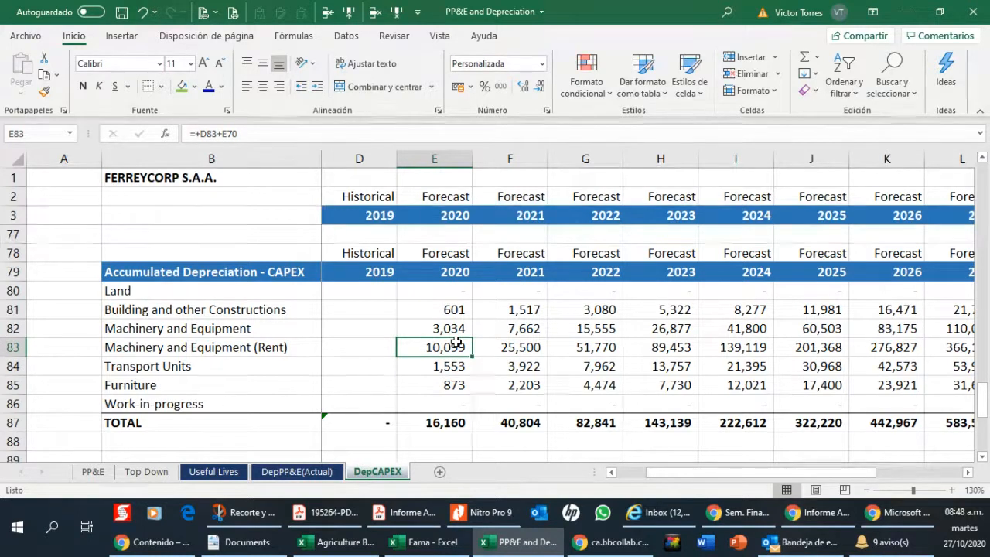
scroll(640, 477, "left", 1)
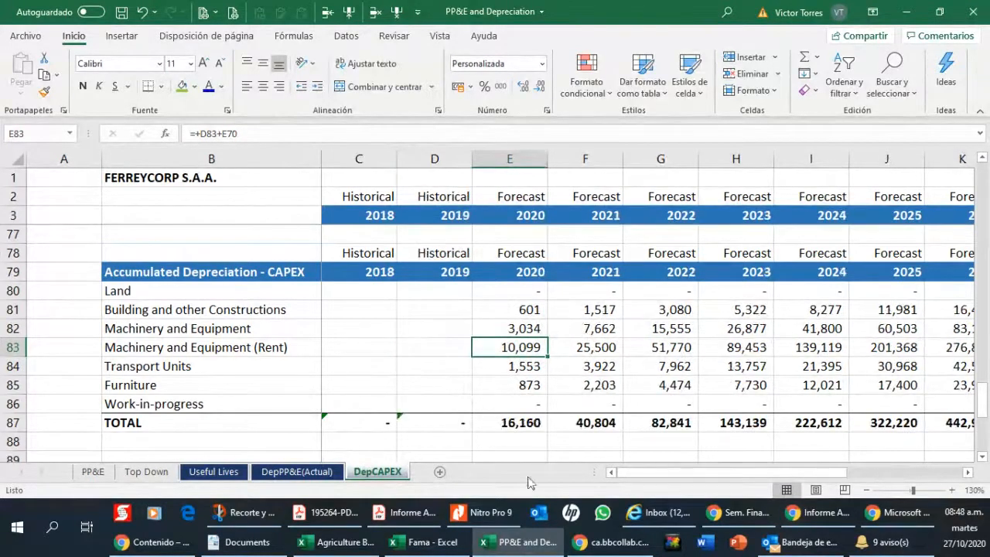
mouse_move(211, 541)
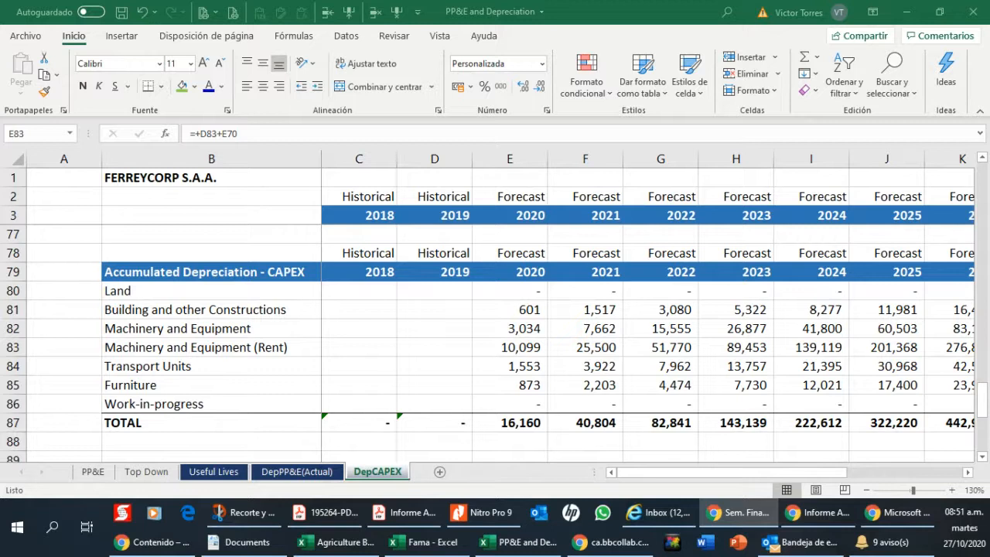
left_click(636, 324)
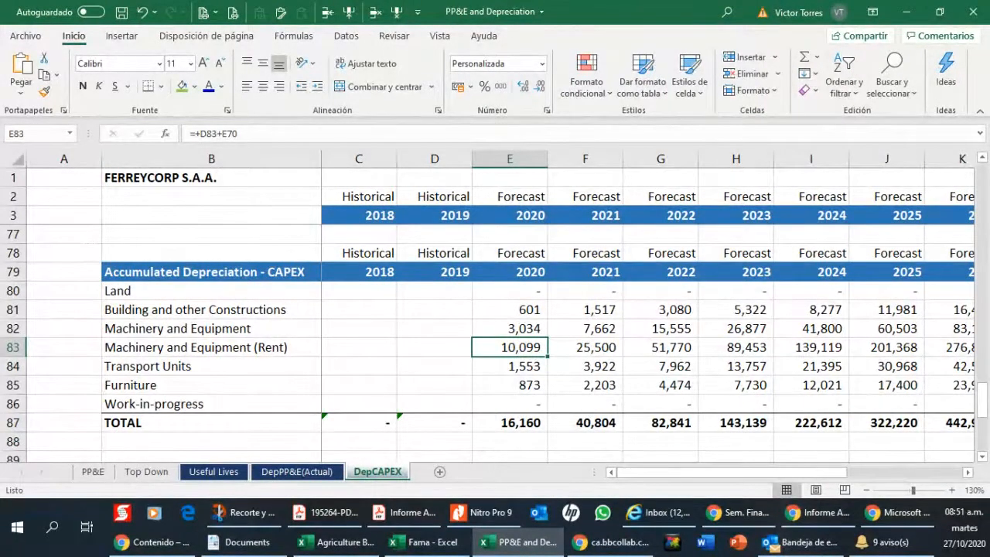
key("alt+Tab")
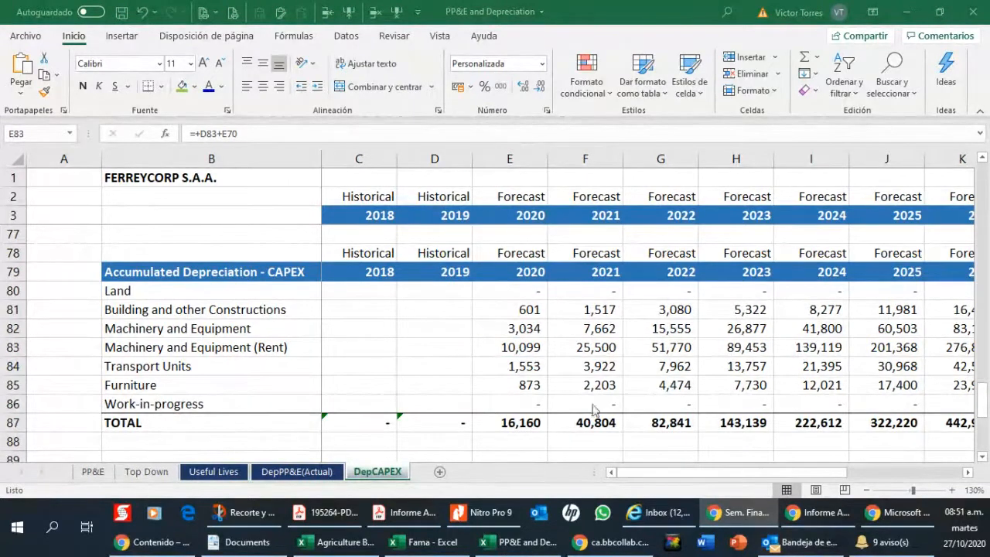
key("alt+Tab")
Check the 2022 accumulated depreciation formula of rental machinery and the 2022 PP&E (Net) - CAPEX formula of Machinery and Equipment.
left_click(669, 352)
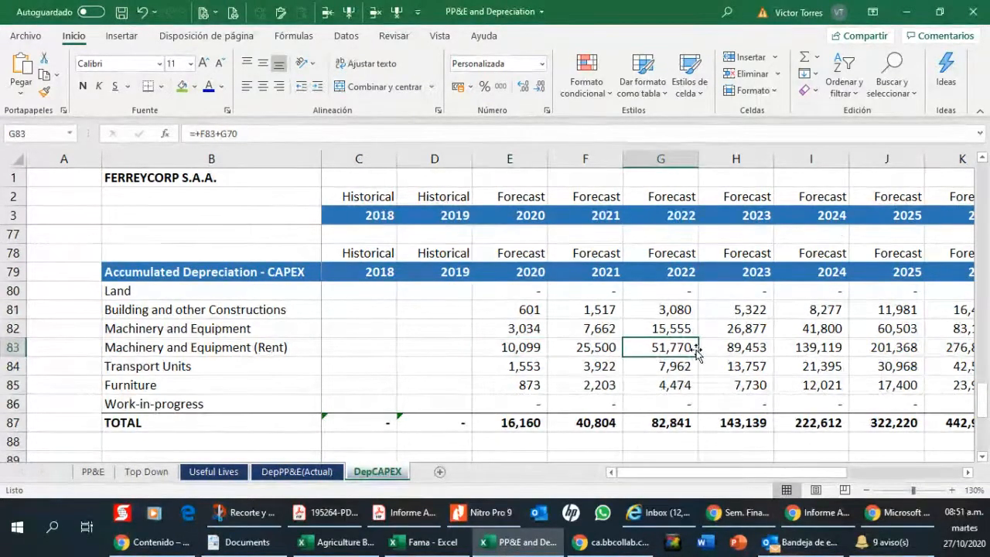
scroll(695, 351, "down", 2)
scroll(695, 350, "down", 2)
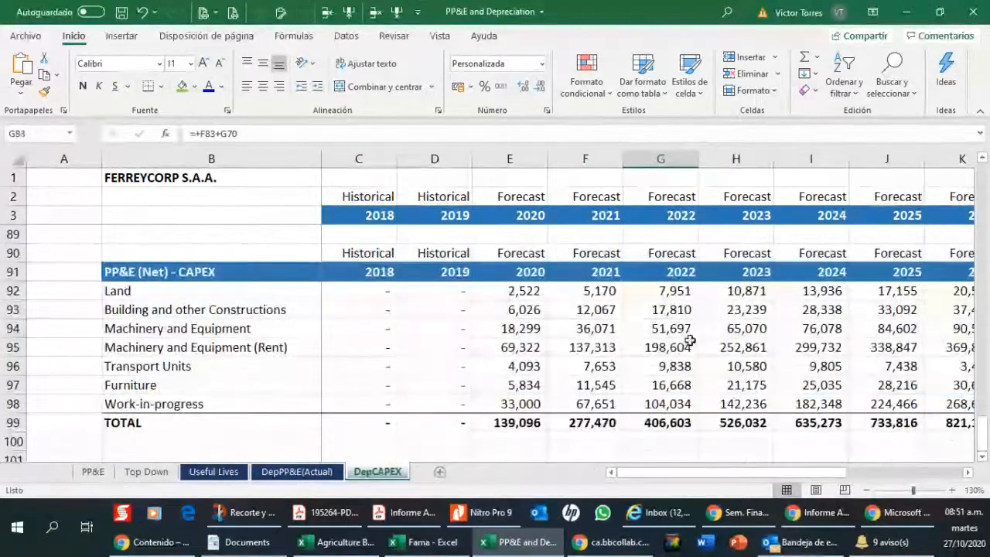
left_click(674, 332)
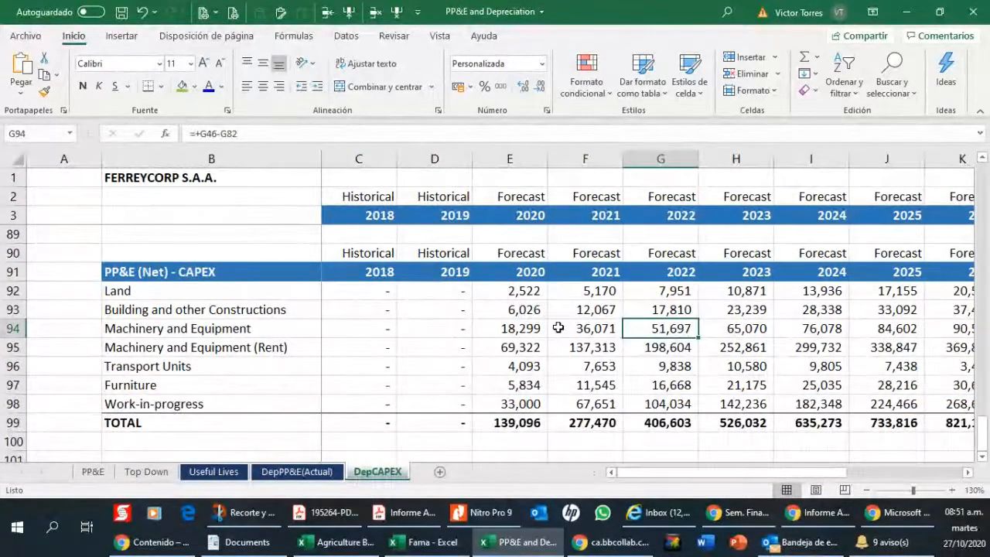
scroll(558, 328, "up", 6)
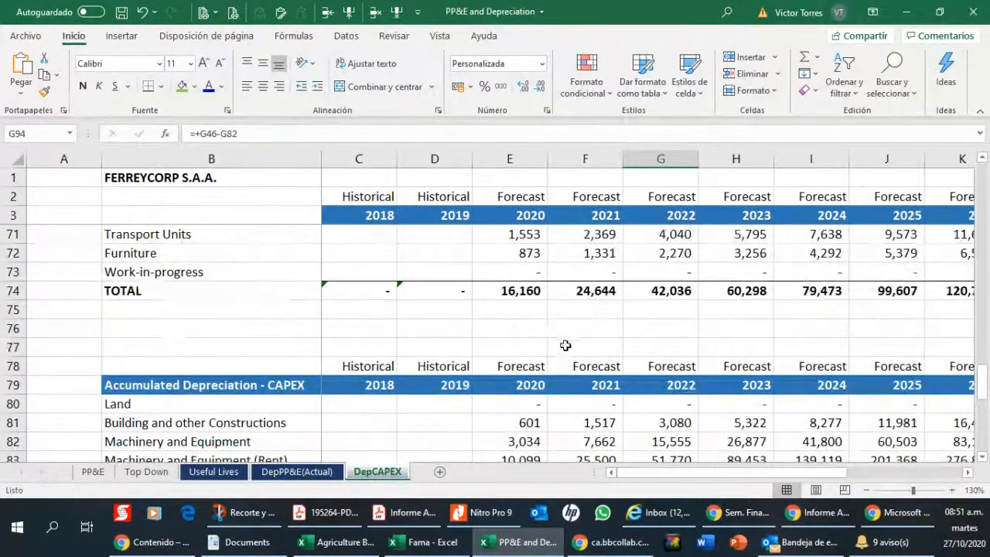
scroll(563, 340, "down", 1)
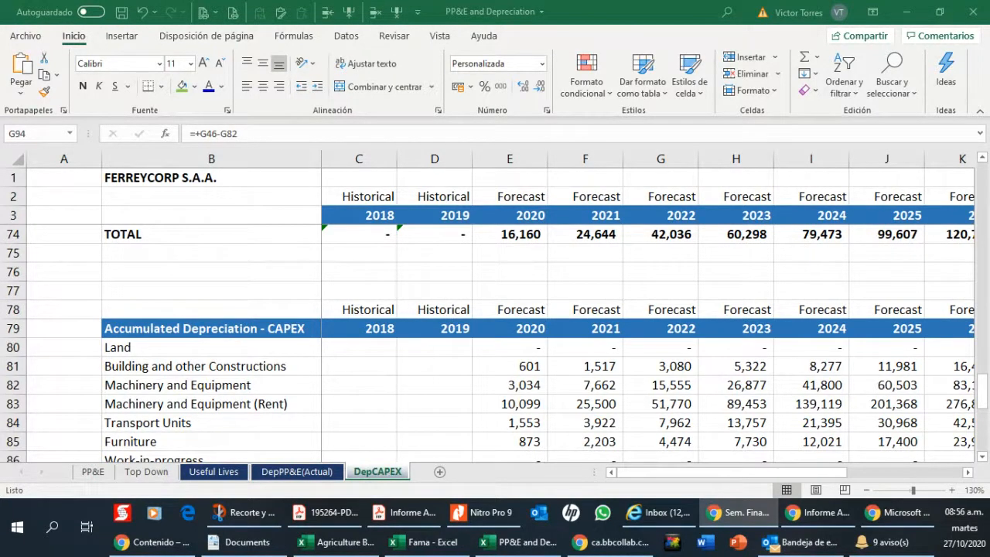
Trace 2022 from the building and machinery formulas of Accumulated Depreciation - CAPEX to the rental machinery formula of PP&E (Net) - CAPEX.
left_click(681, 370)
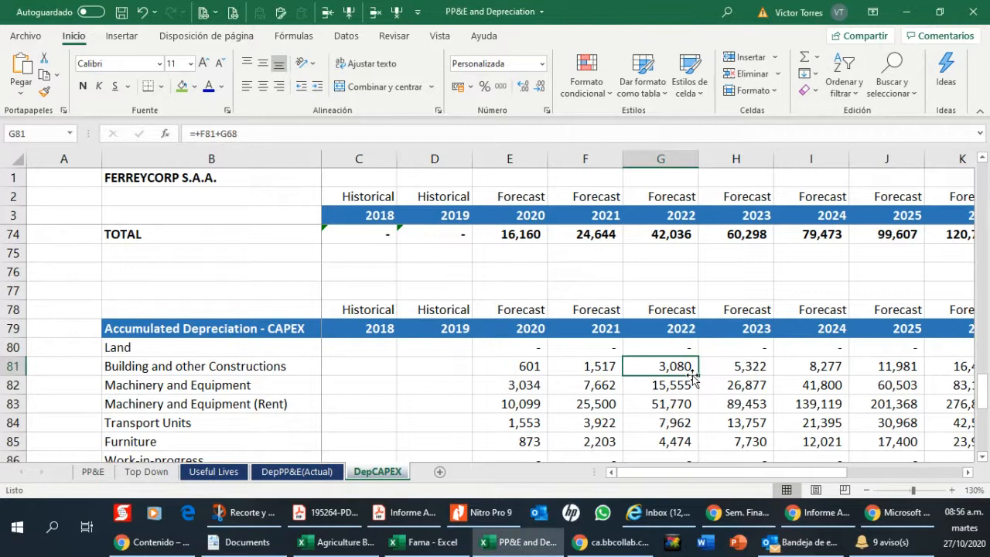
left_click(688, 381)
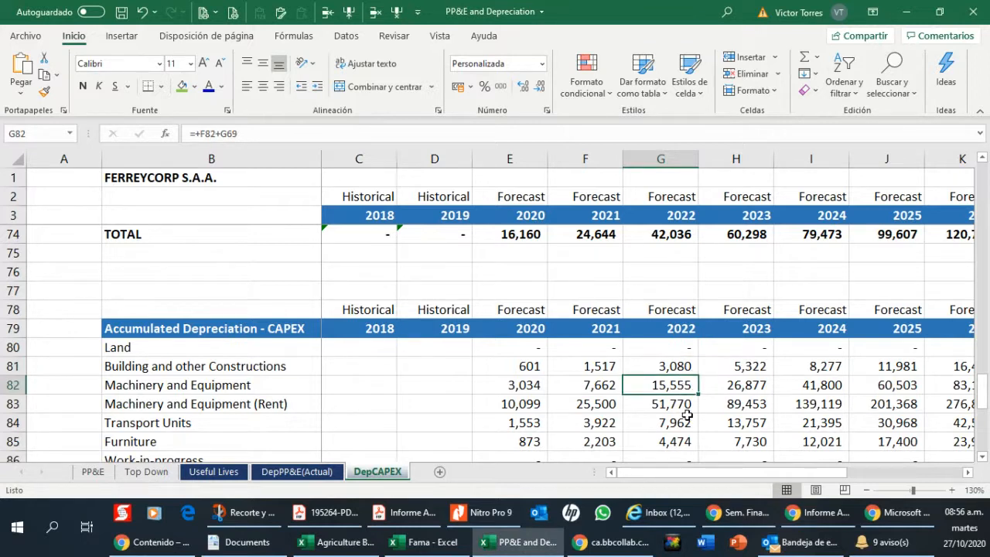
scroll(680, 387, "down", 3)
scroll(678, 387, "down", 3)
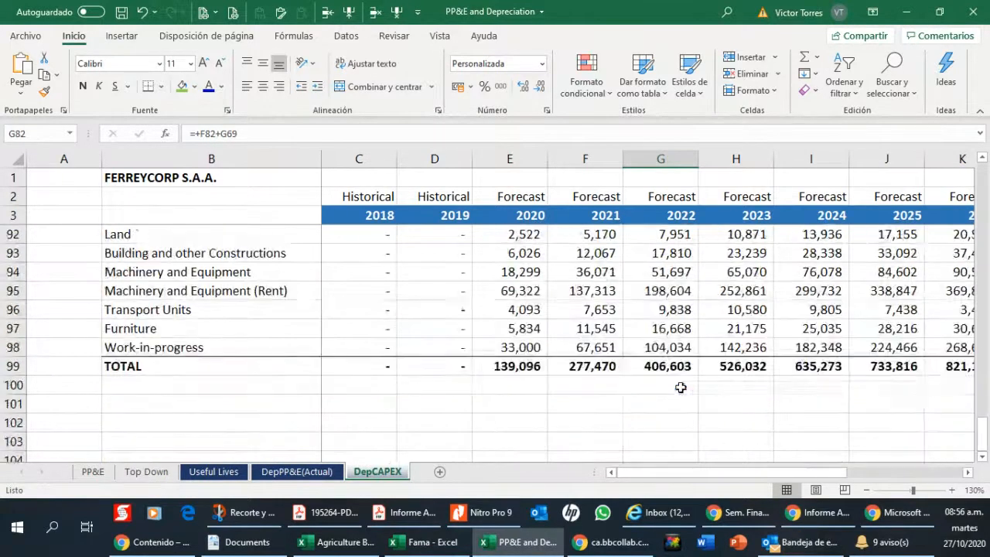
left_click(660, 284)
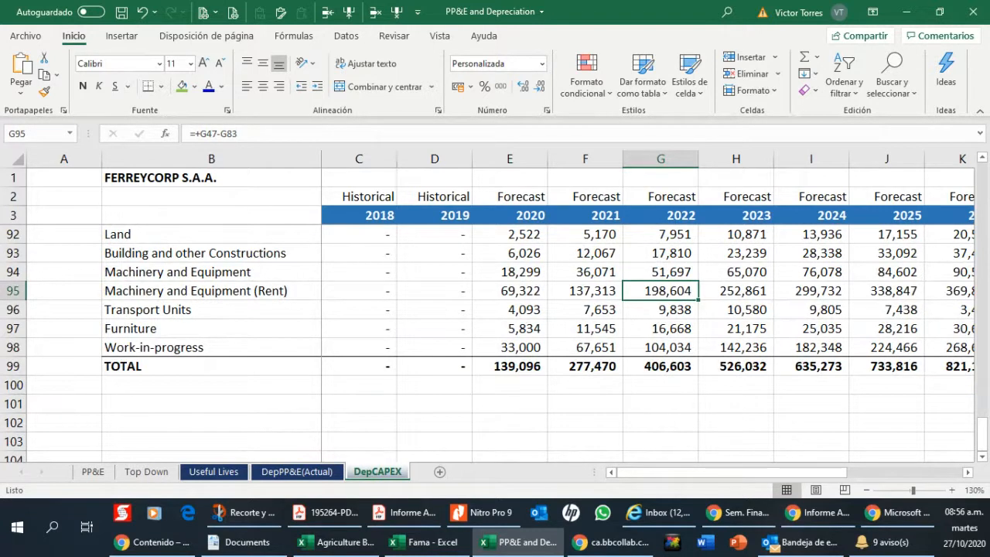
left_click(734, 512)
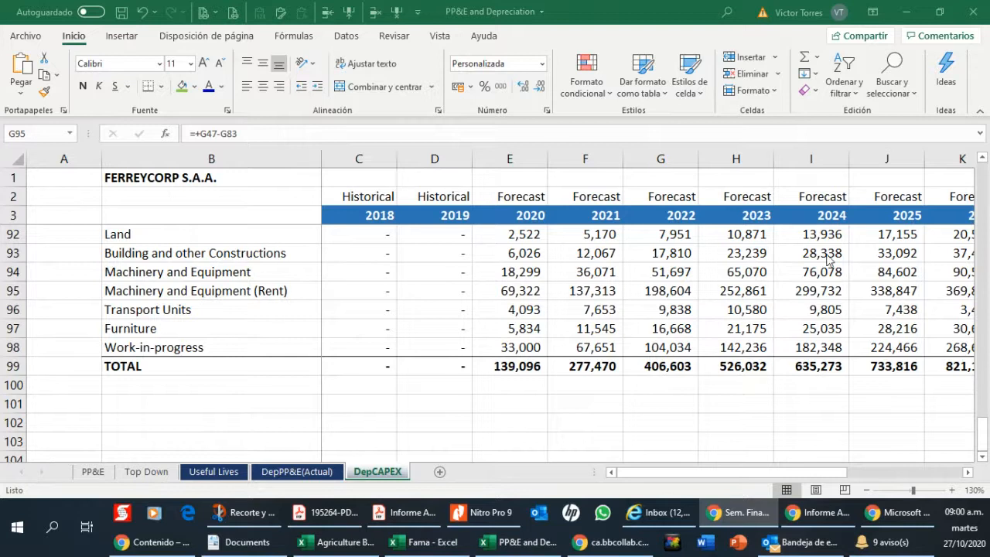
Create a blank document in Word and paste the copied messages with the make-up class dates into it.
mouse_move(699, 545)
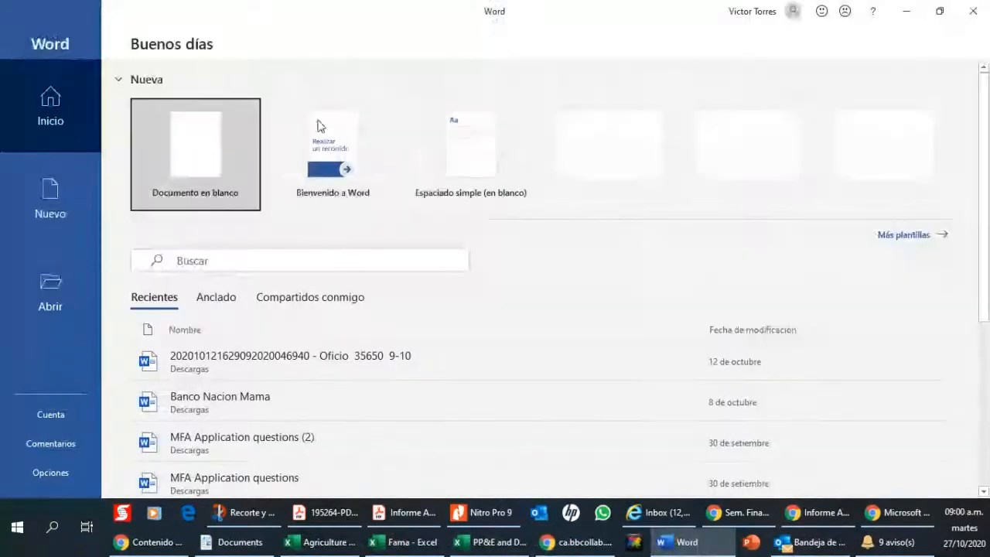
left_click(212, 128)
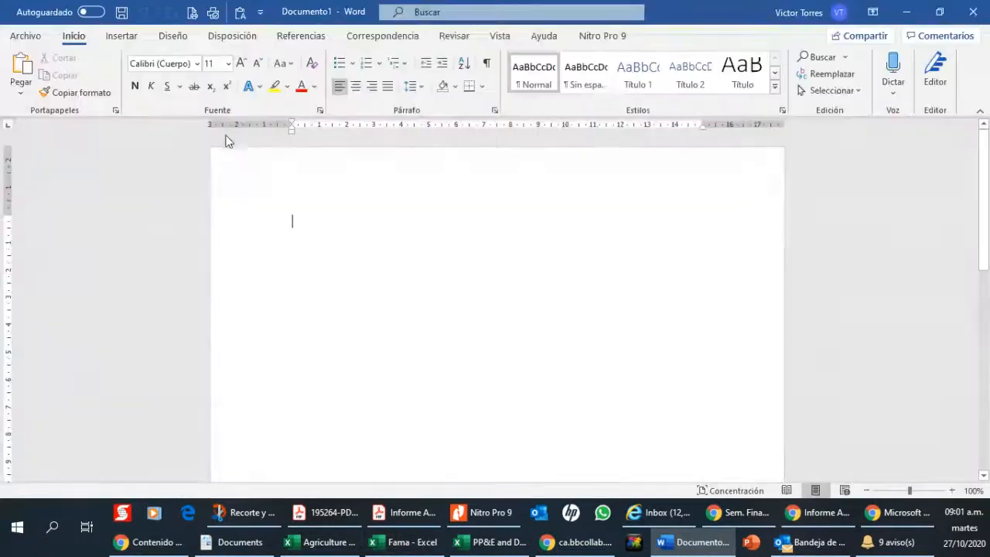
left_click(238, 13)
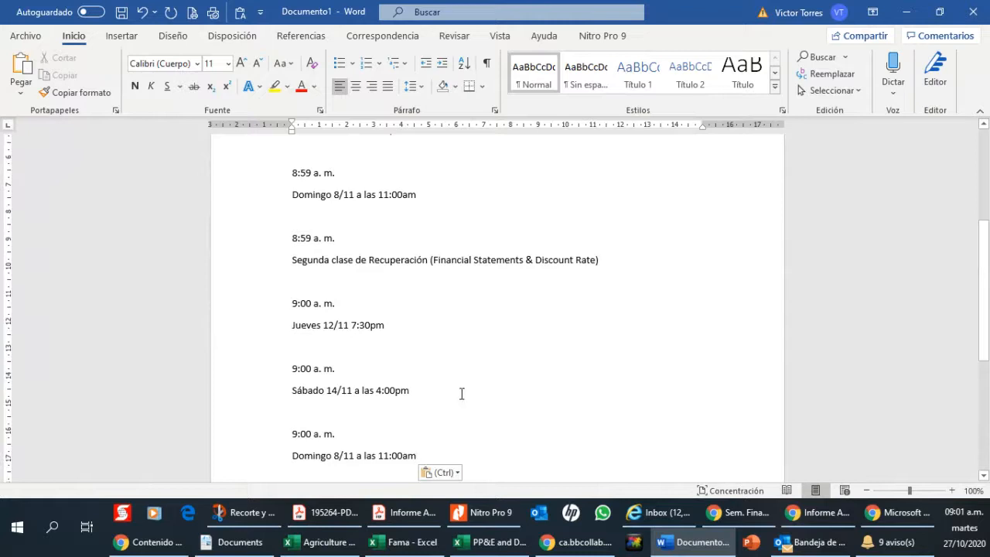
Add the line "Lineamientos del Trabajo Final" below the pasted class schedule, separated by a blank paragraph.
key("Return")
key("Return")
type("Lineamientos ")
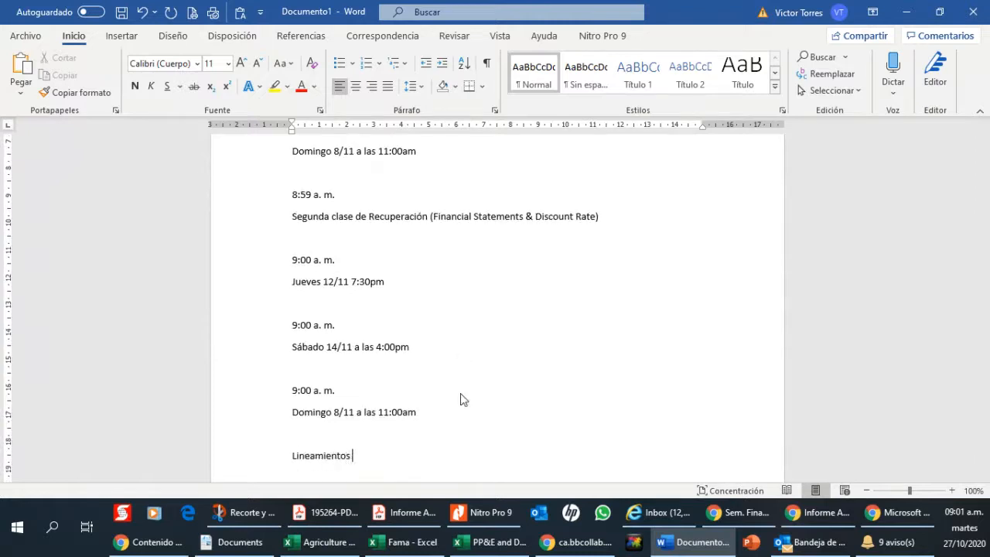
type("del Trabaj")
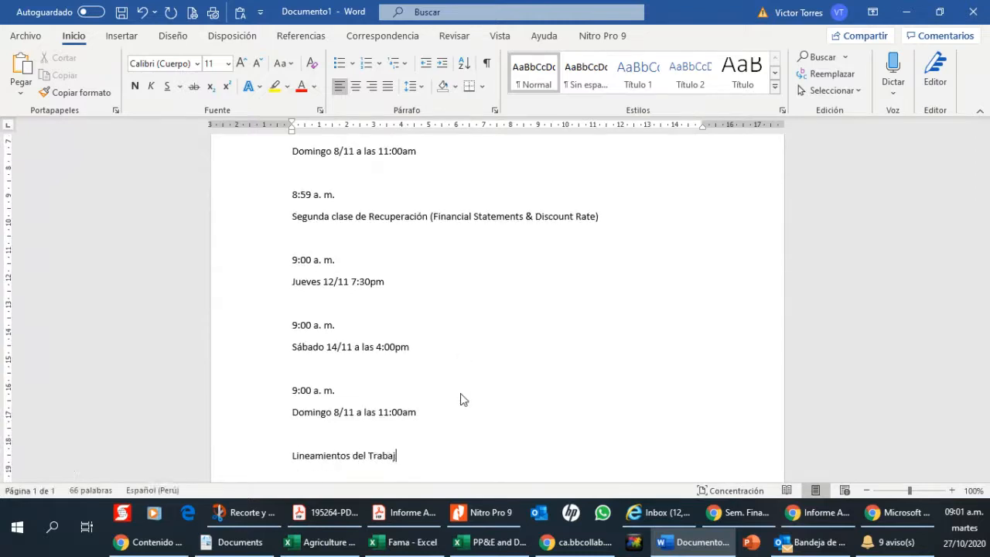
type("o Final")
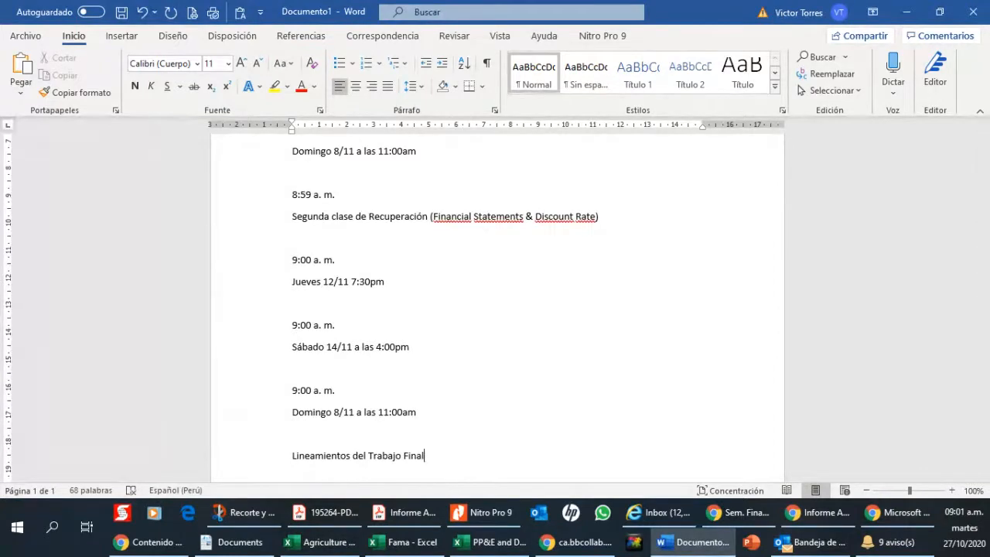
key("alt+Tab")
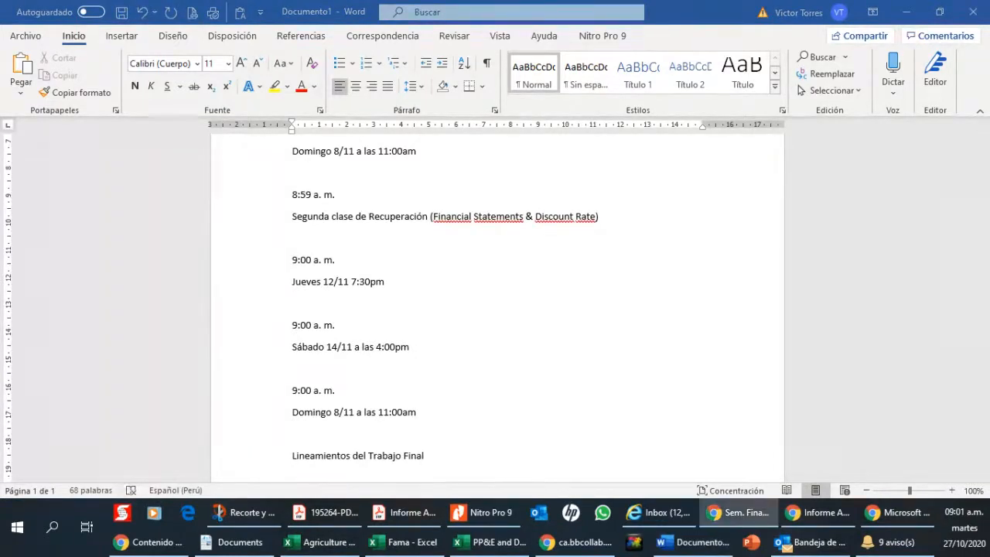
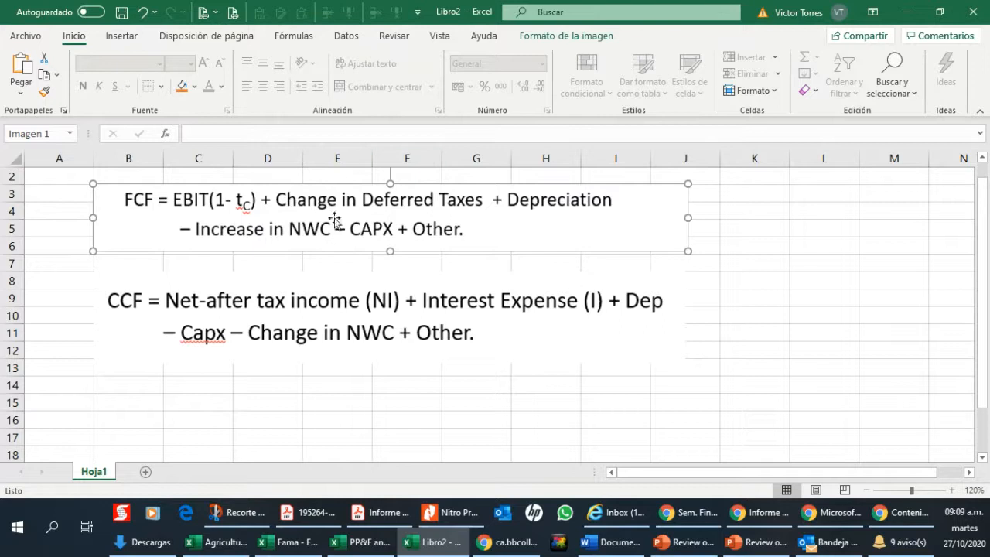
In the Excel workbook Libro2, enter the title "Free Cash Flow Calculation" in B15 below the FCF and CCF formula images.
left_click(154, 399)
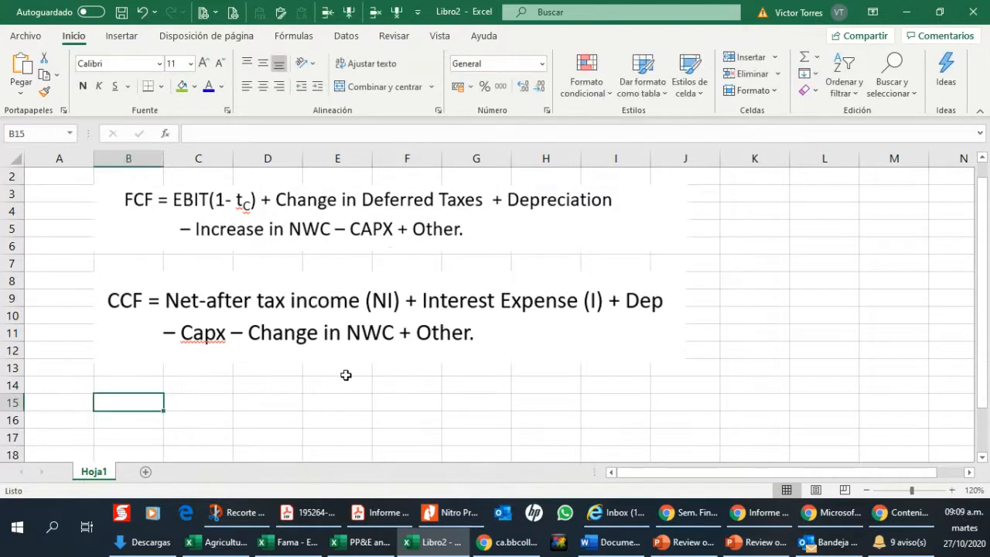
type("Free ")
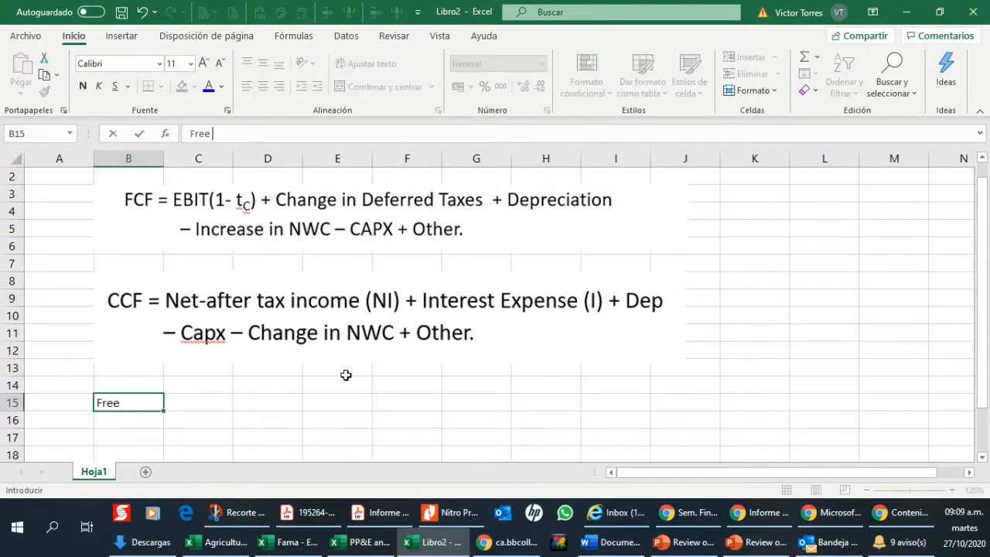
type("Cash")
key("BackSpace")
type("sh Flow Calculation")
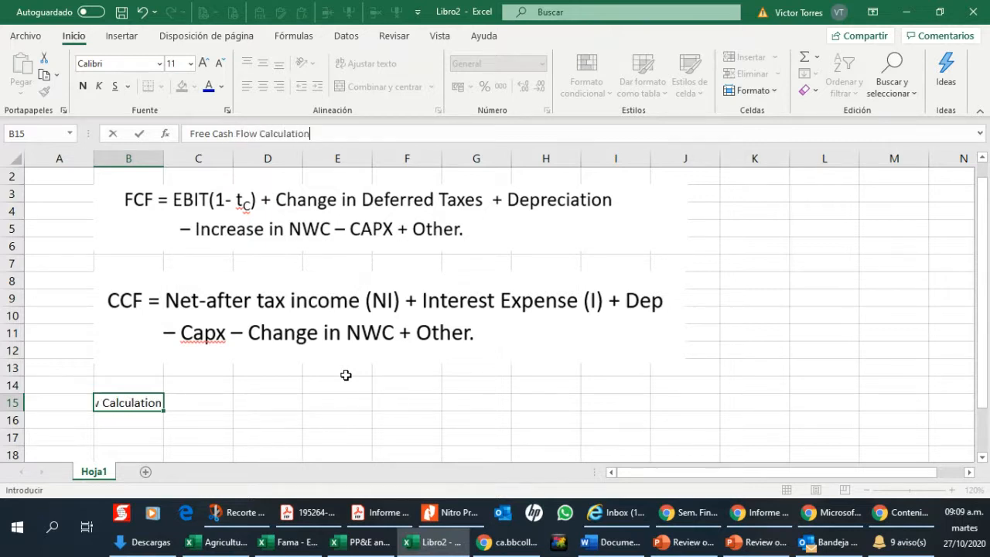
key("Return")
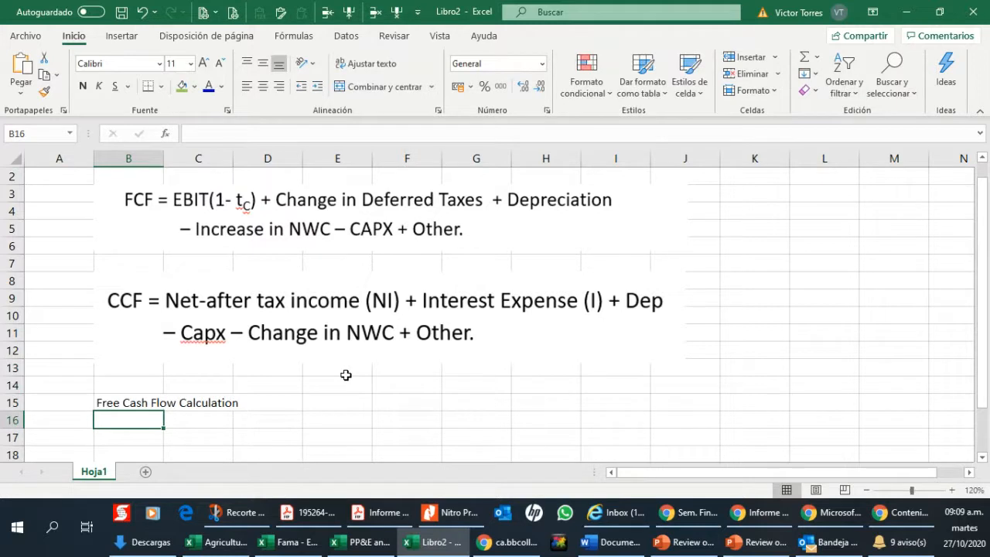
Enter the year headings 2018 in D16 and 2019 in E16 under the Free Cash Flow title.
key("Right")
key("Right")
type("2019")
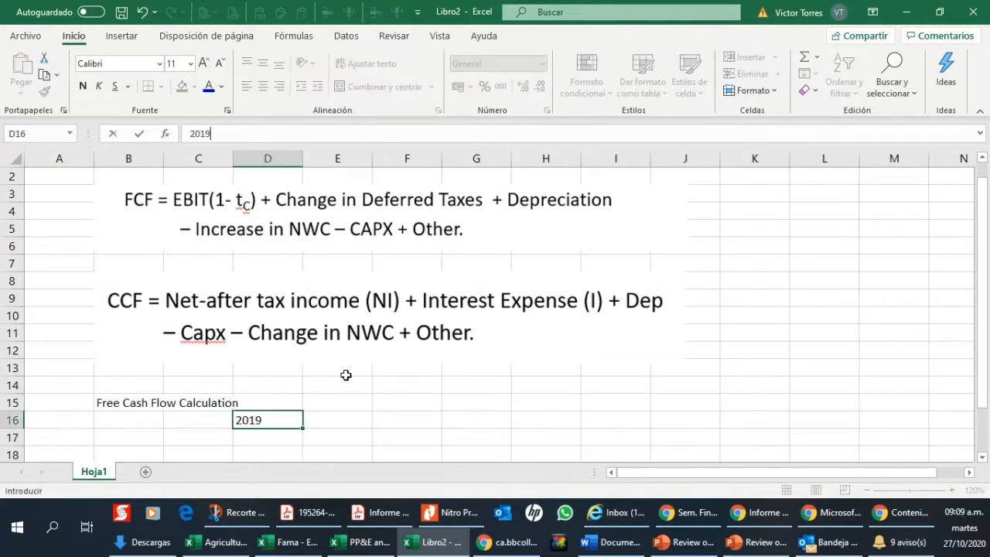
key("Return")
key("Up")
type("2018")
key("Right")
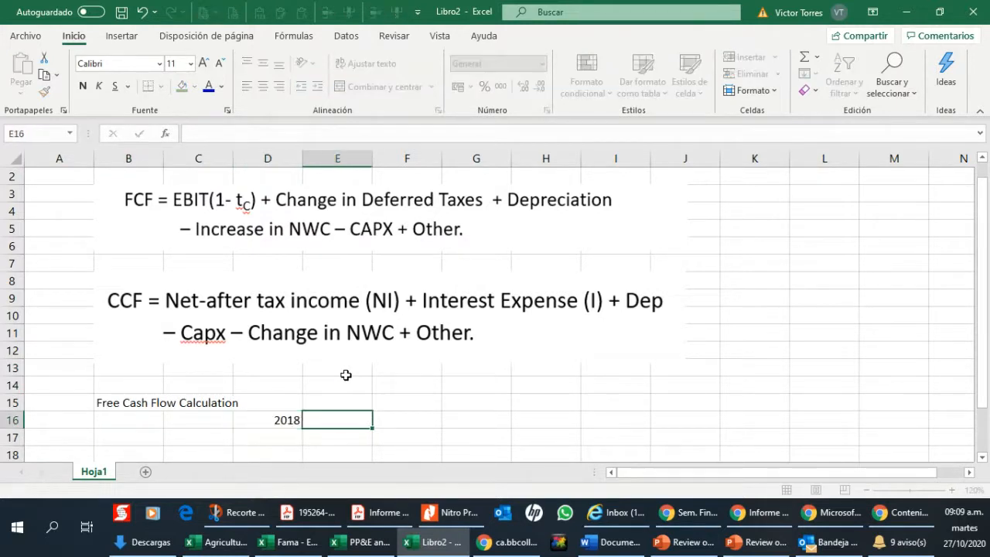
type("2019")
key("Return")
Enter the row labels "EBIT" in C17 and "Tax Rate" in C18 of the Free Cash Flow table.
key("Left")
key("Left")
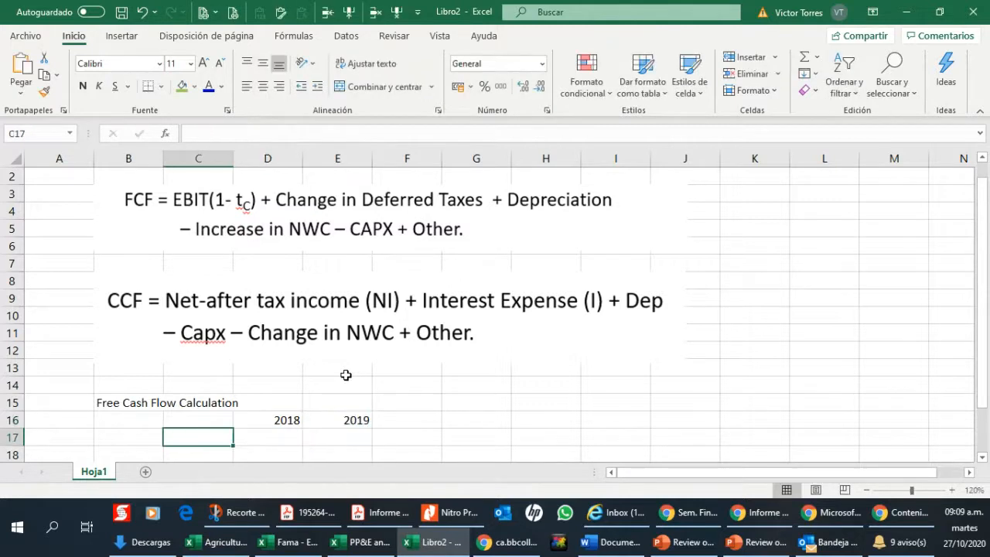
key("Left")
key("Right")
key("Down")
key("Down")
key("Down")
key("Down")
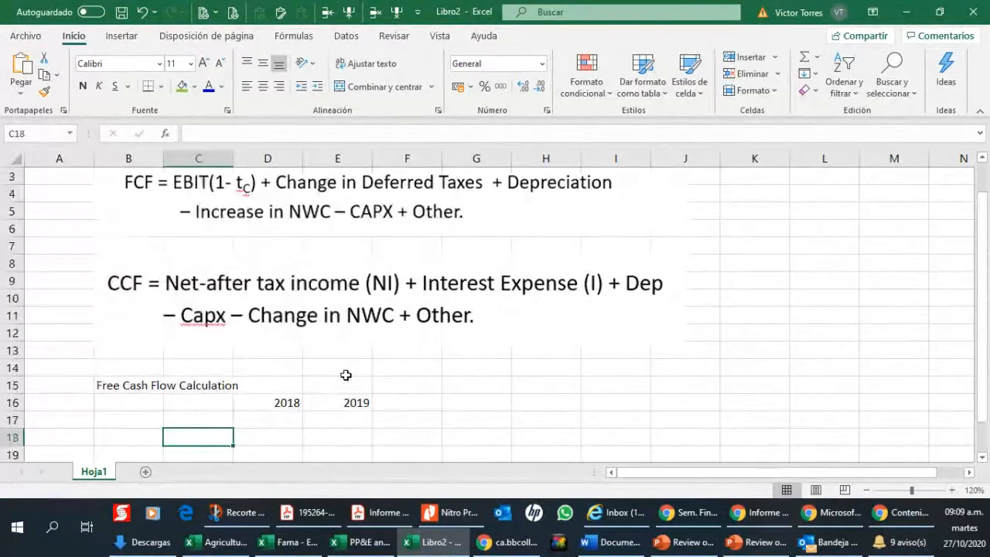
key("Up")
key("Up")
key("Up")
key("Up")
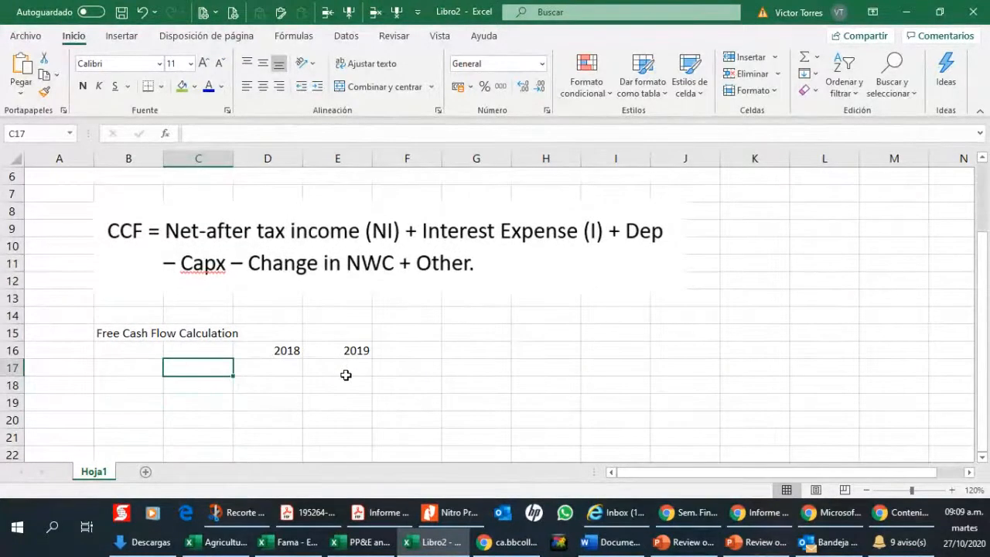
type("EBIT")
key("Return")
key("Up")
key("Down")
type("(1")
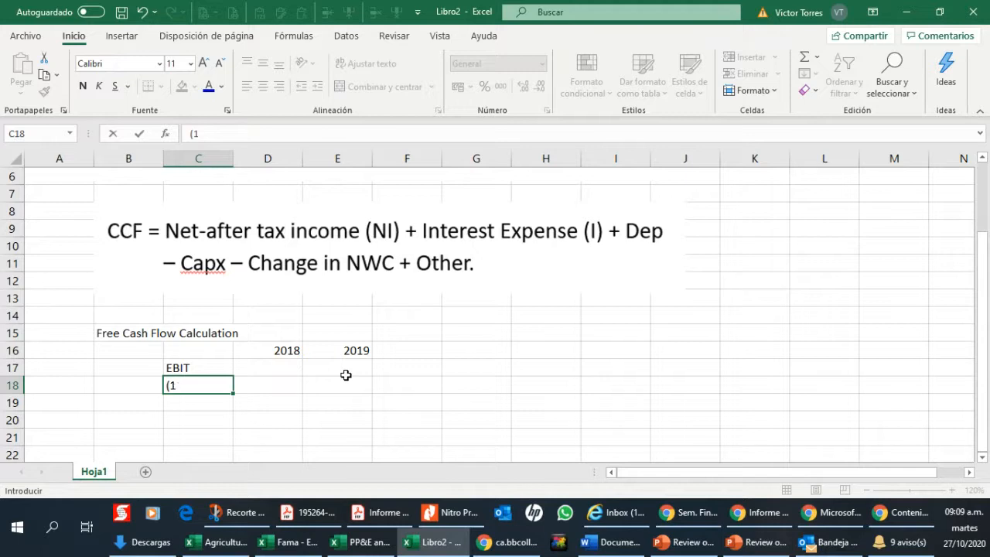
key("BackSpace")
type("Tax Rate")
key("Return")
Enter the row label "EBIT (1-t)" in C19, directly below Tax Rate in the Free Cash Flow table.
type("EB")
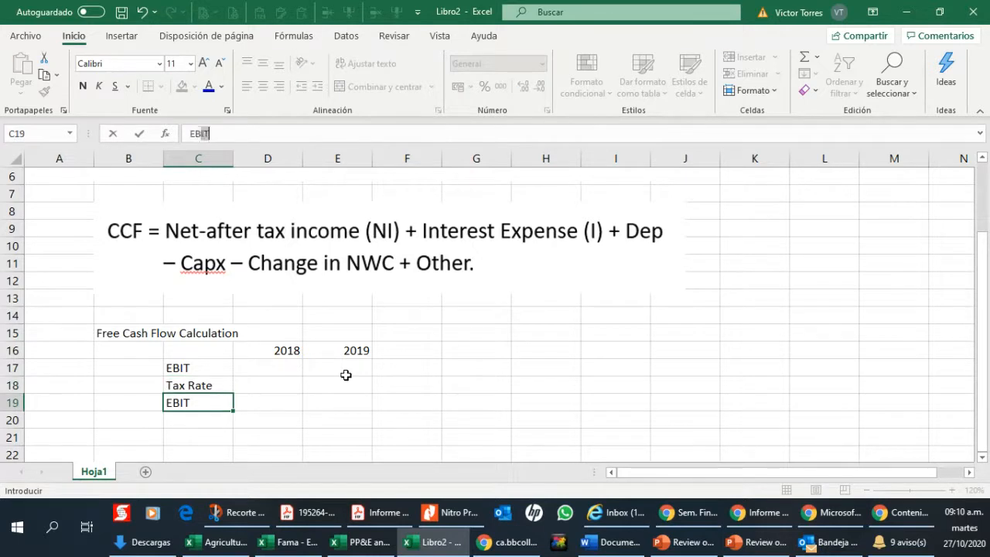
type("IT (1t")
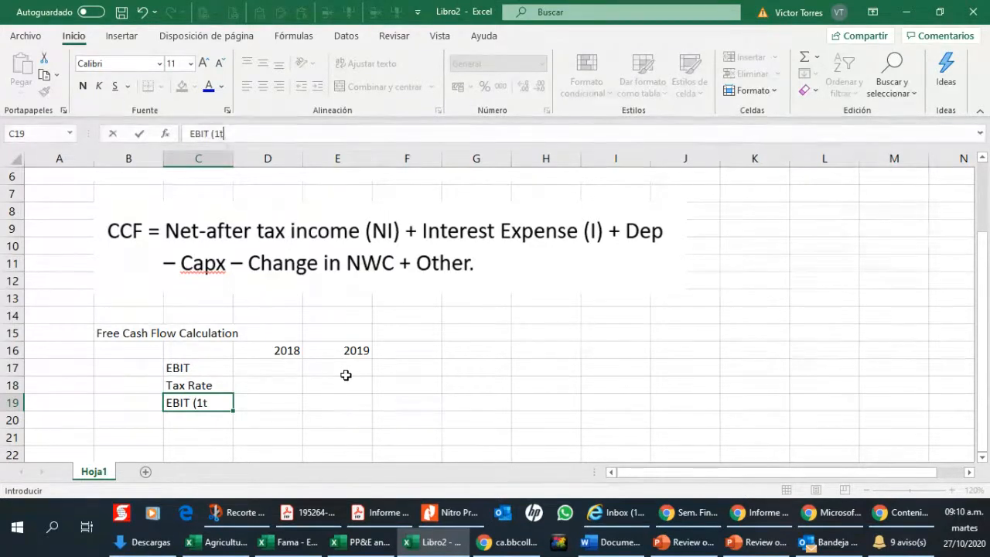
key("BackSpace")
type("-t")
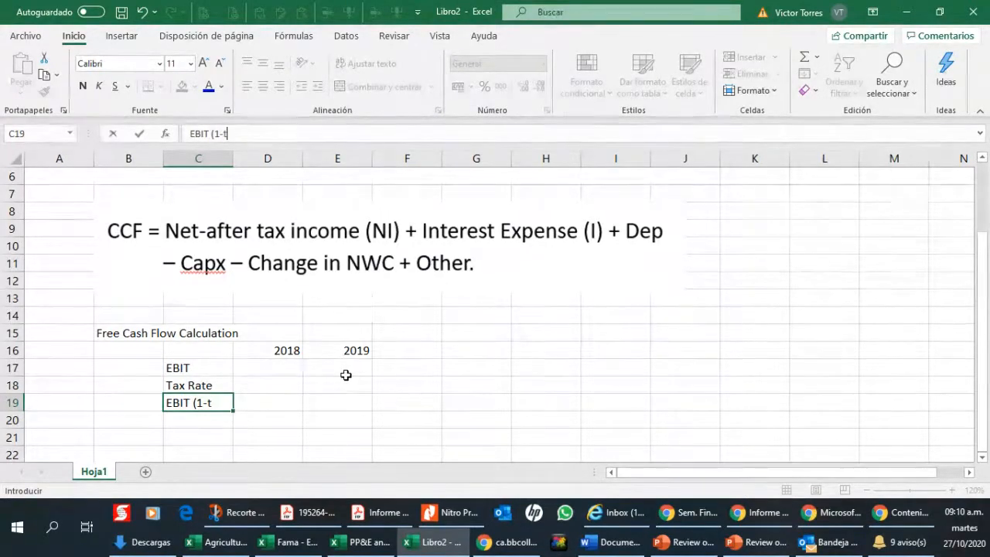
type(")")
key("Return")
key("Return")
key("Up")
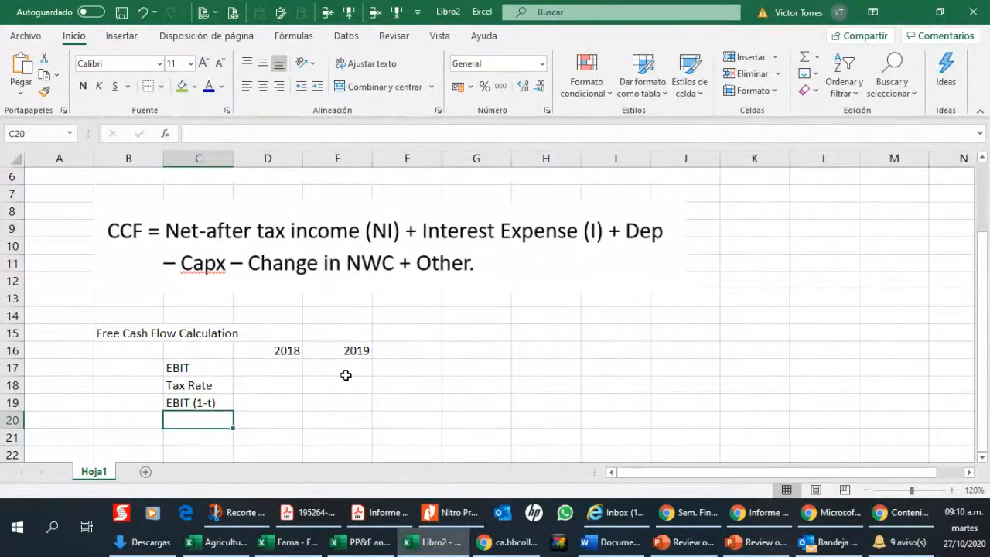
Enter the row labels "CAPEX" in C20 and "Depreciation" in C21 of the Free Cash Flow table.
scroll(345, 375, "down", 2)
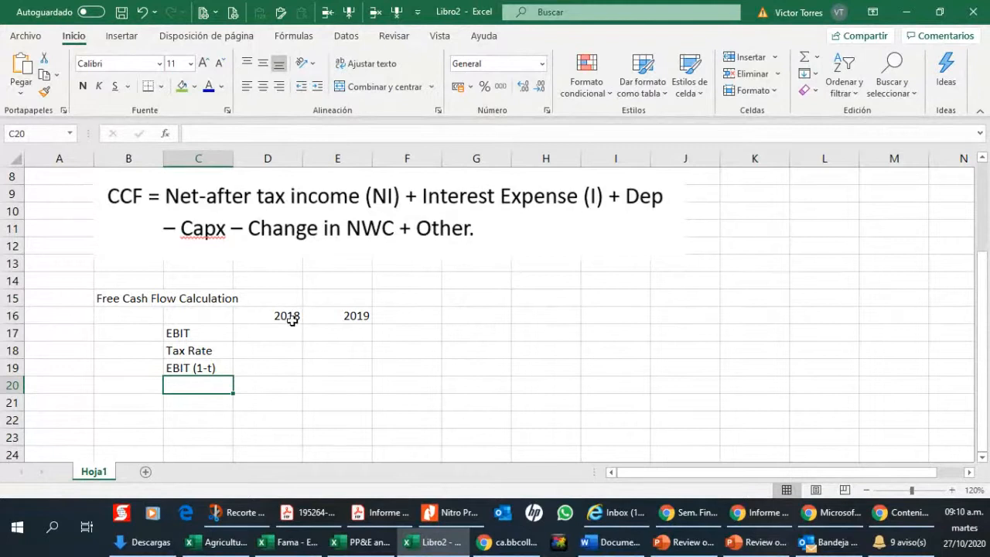
left_click(952, 490)
left_click(952, 490)
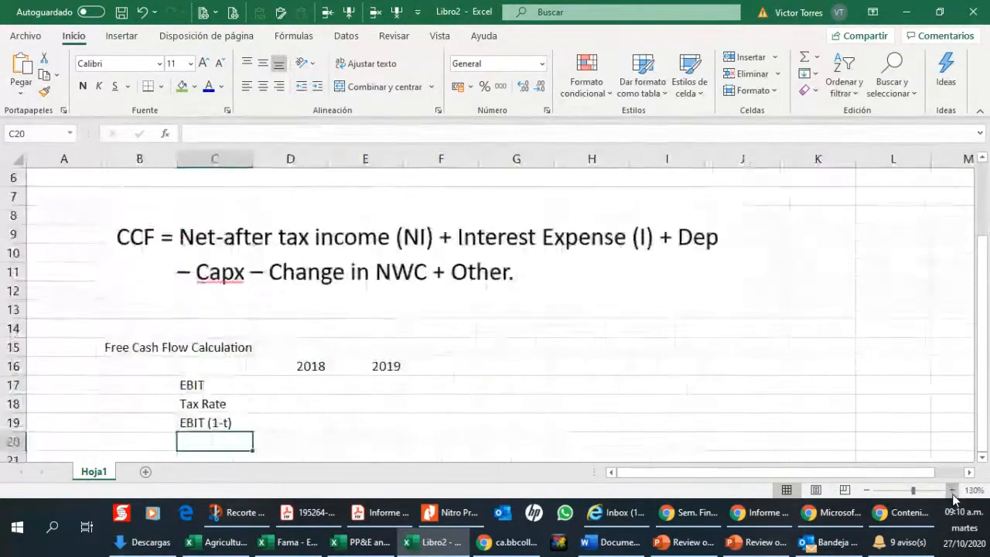
left_click(952, 490)
scroll(322, 340, "up", 1)
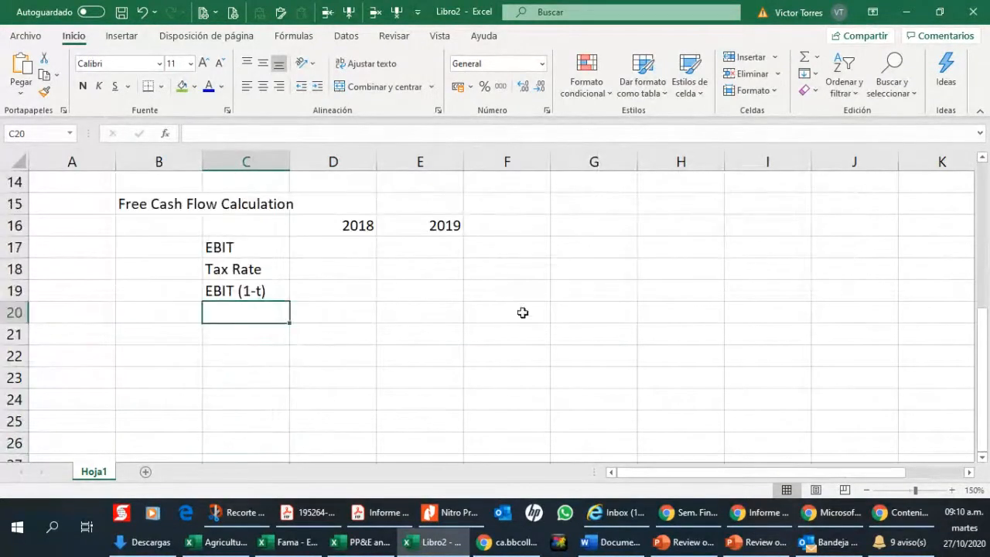
type("CAPE")
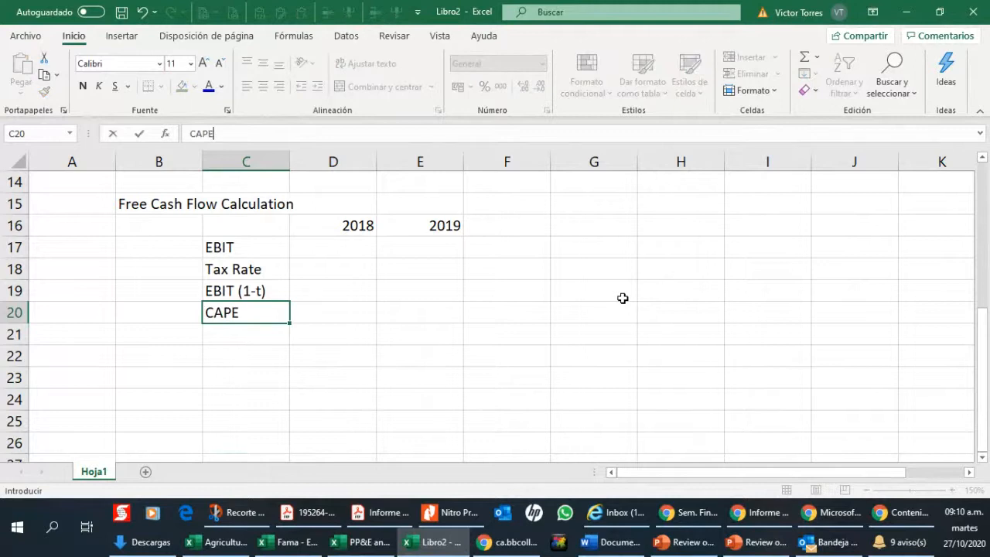
type("X")
key("Return")
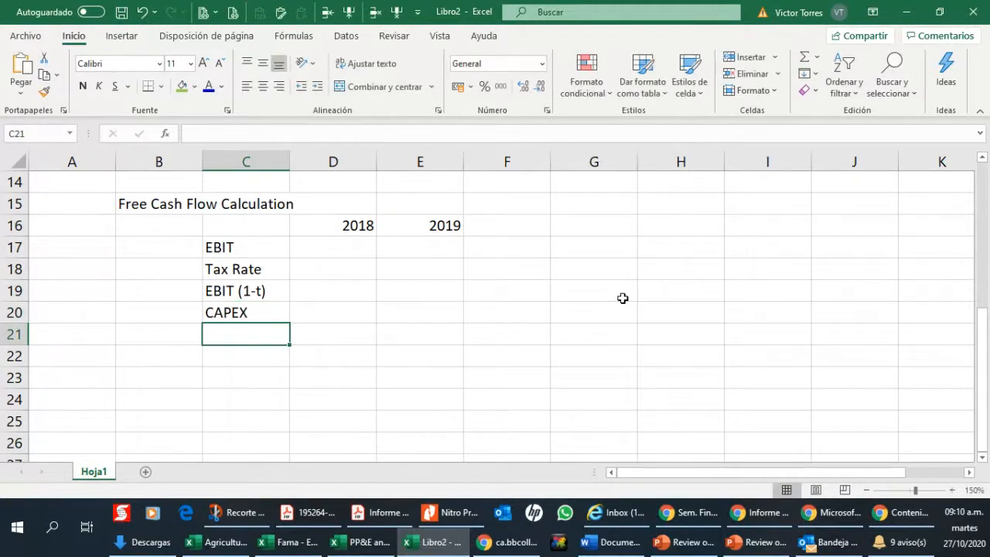
type("Depreciation")
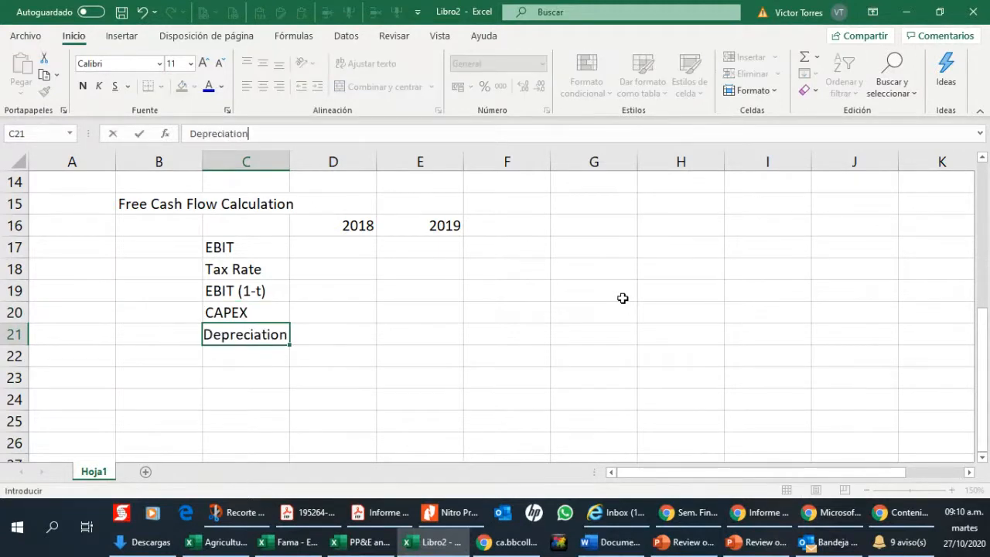
key("Return")
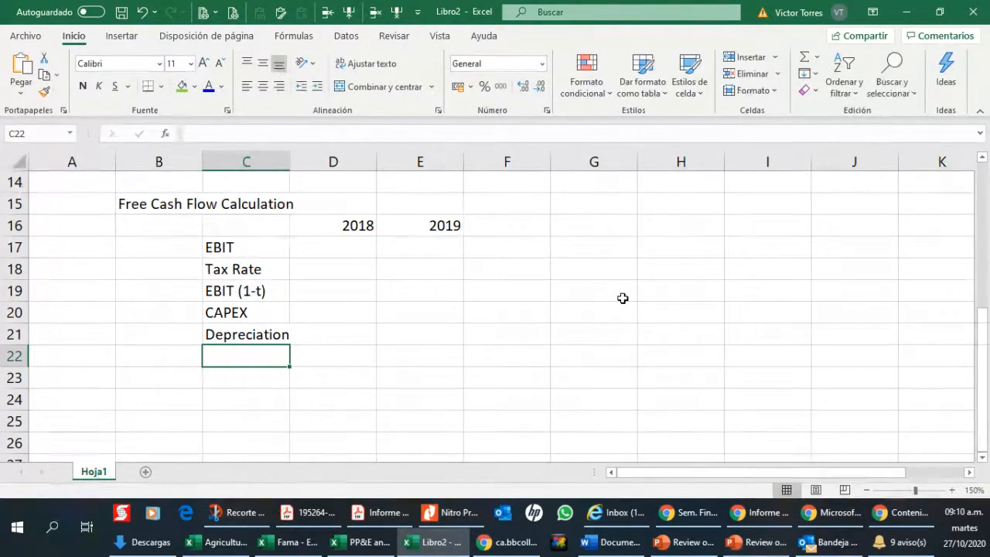
Enter the row label "Change in Net Working Capital" in C22, below Depreciation.
type("Can")
key("BackSpace")
key("BackSpace")
key("BackSpace")
type("h")
key("BackSpace")
type("Change in Ner")
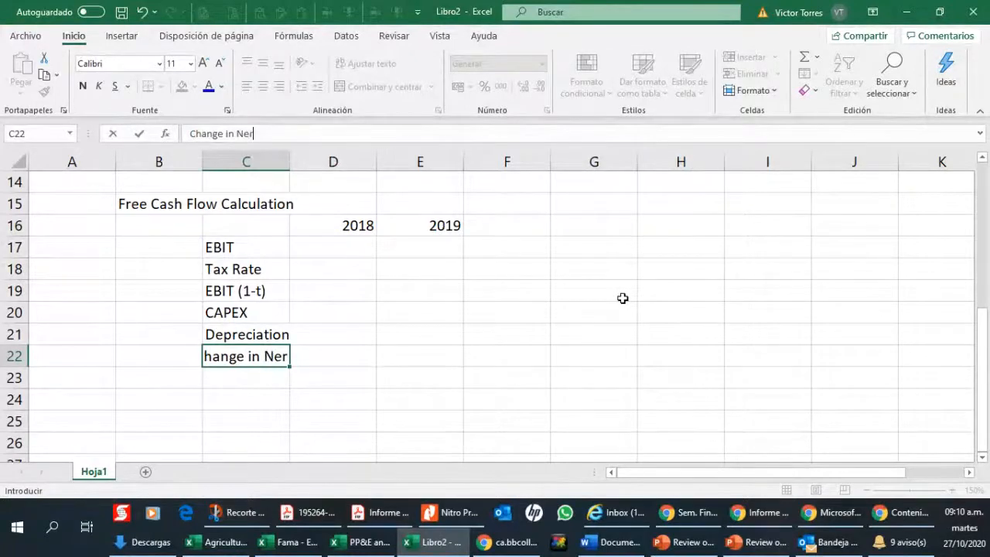
key("BackSpace")
type("t")
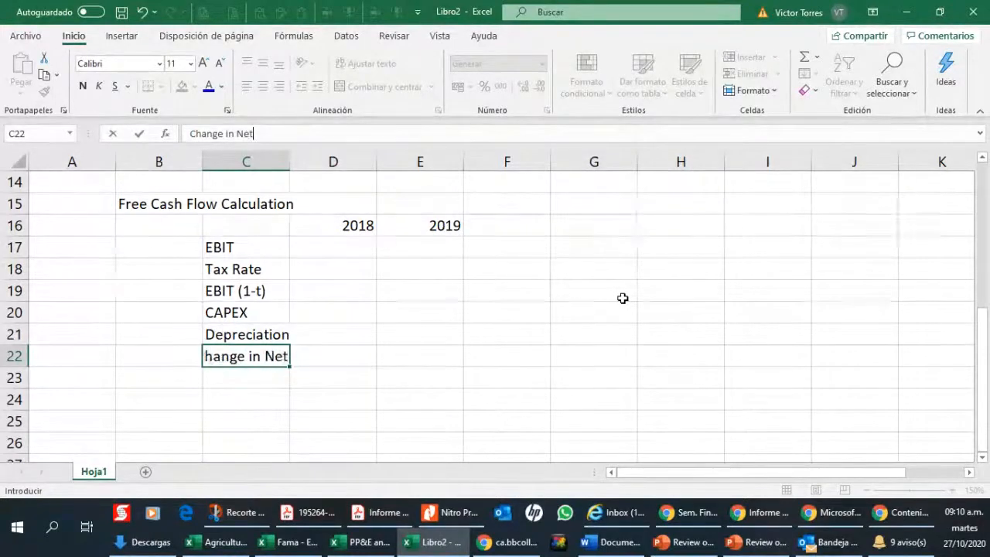
type(" Working Capital")
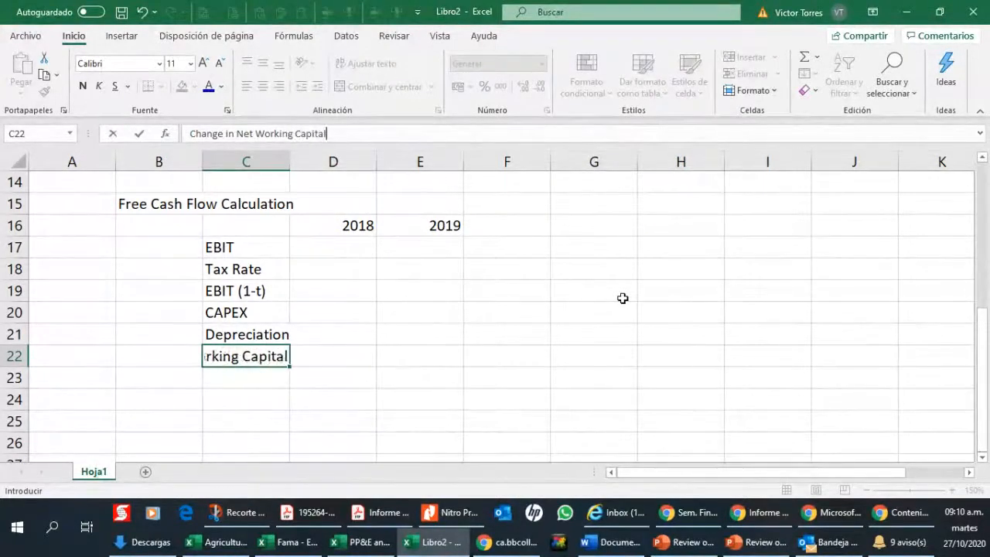
key("Return")
Enter the row label "Other items" in C23 as the last component of the Free Cash Flow table.
type("Other e")
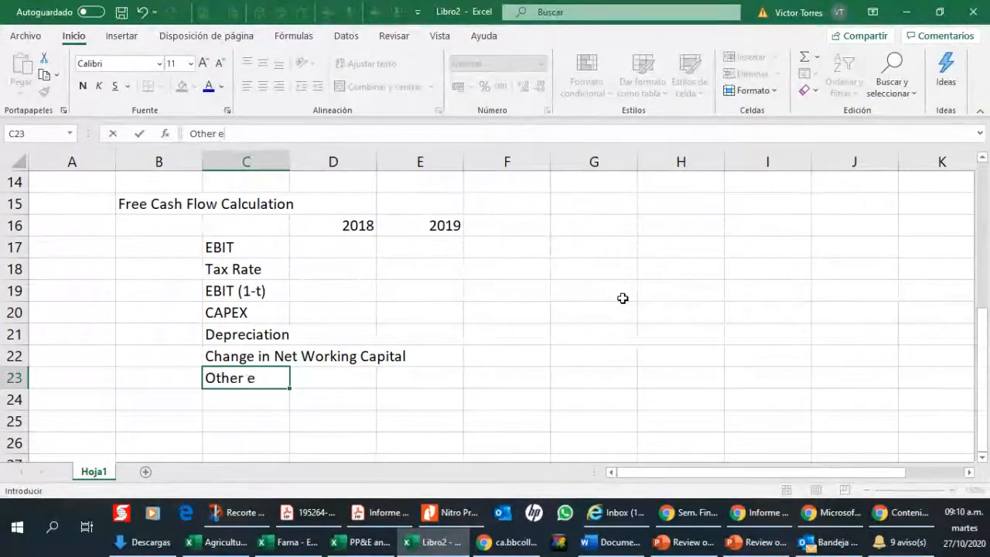
key("BackSpace")
type("items")
key("Return")
Mark the signs beside the labels in column B: "+" in B19 for EBIT (1-t) and "-" in B20 for CAPEX.
key("Up")
key("Up")
key("Up")
key("Up")
key("Up")
key("Up")
key("Up")
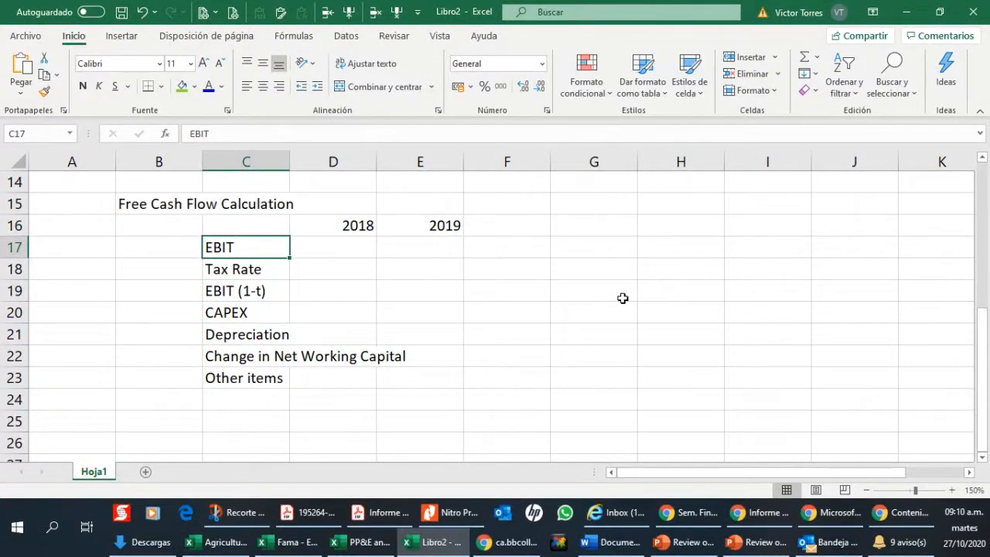
key("Left")
key("Down")
key("Down")
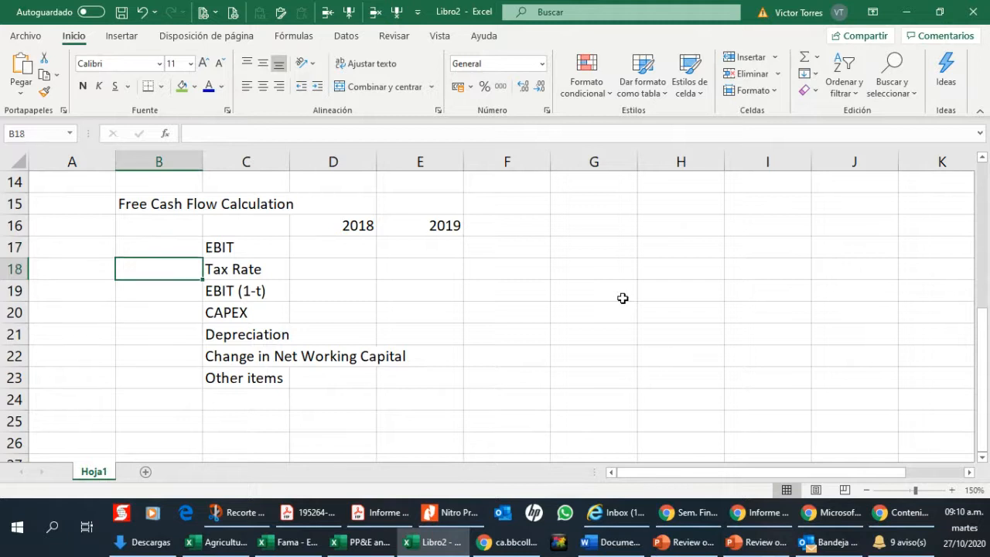
type("+")
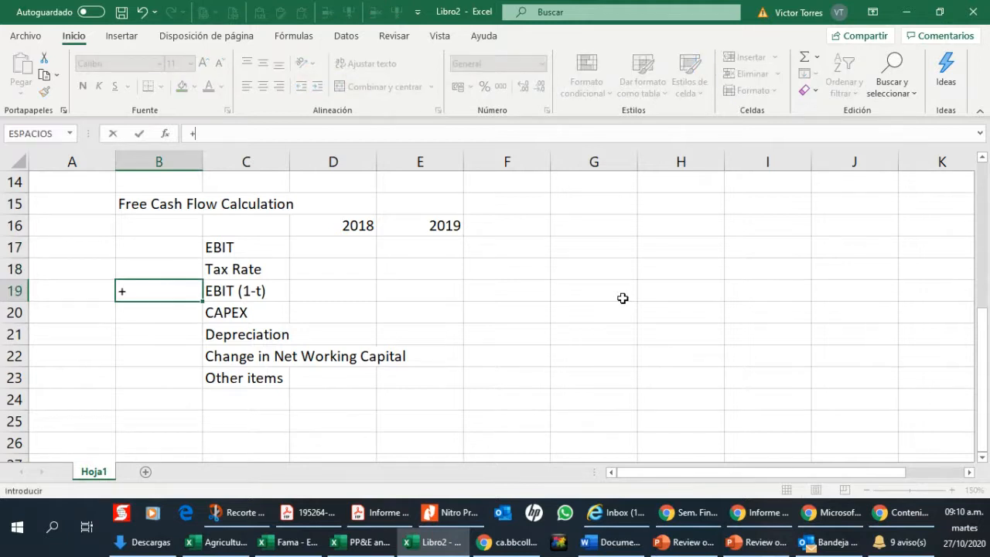
key("Down")
key("Escape")
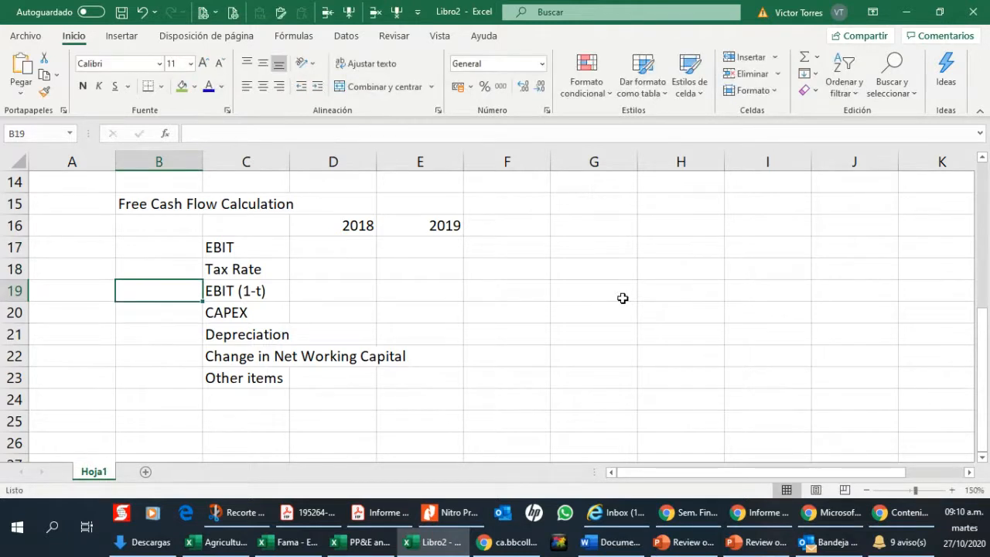
type("+")
key("Return")
type("-")
key("Return")
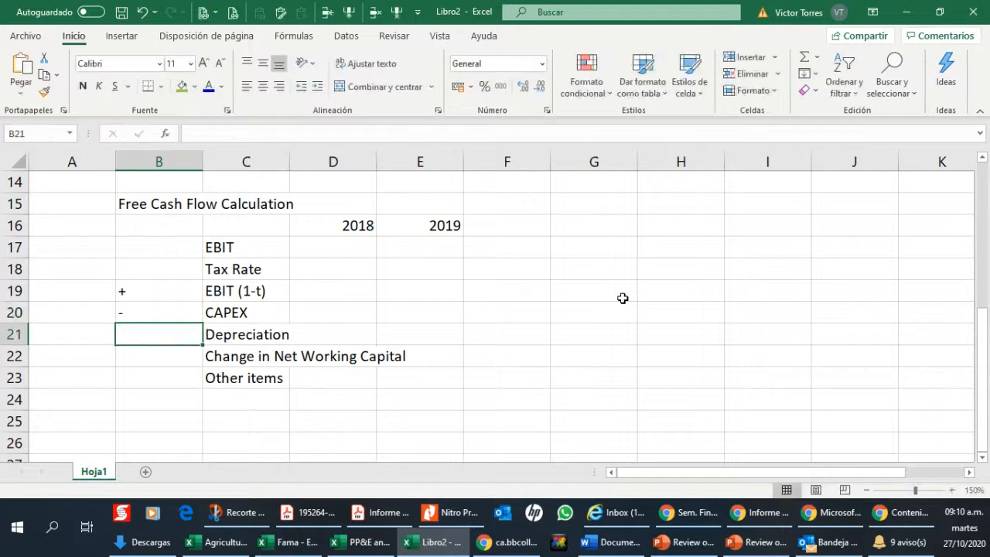
Enter the sign "+" in B21 for Depreciation and "-" in B22 for Change in Net Working Capital.
type("+")
key("Return")
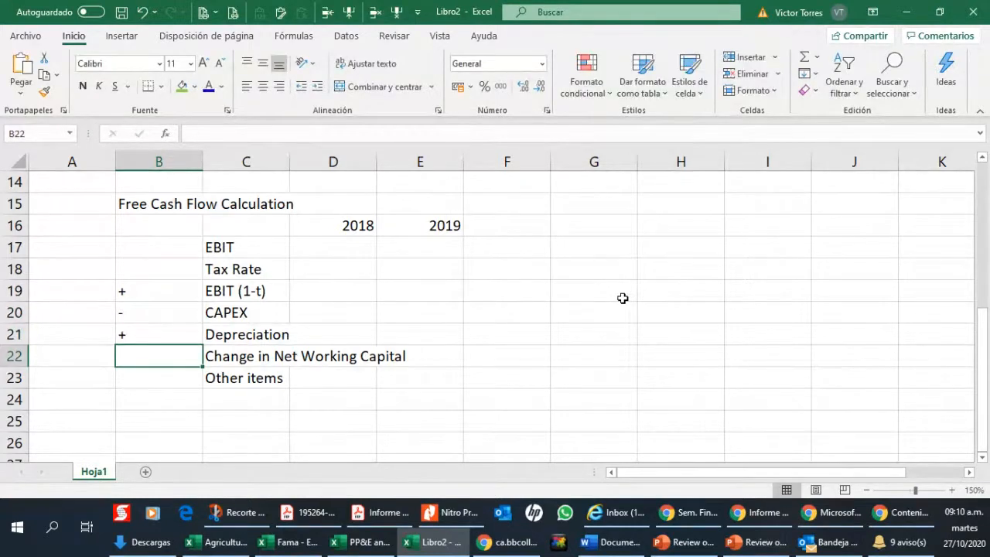
type("-")
key("Return")
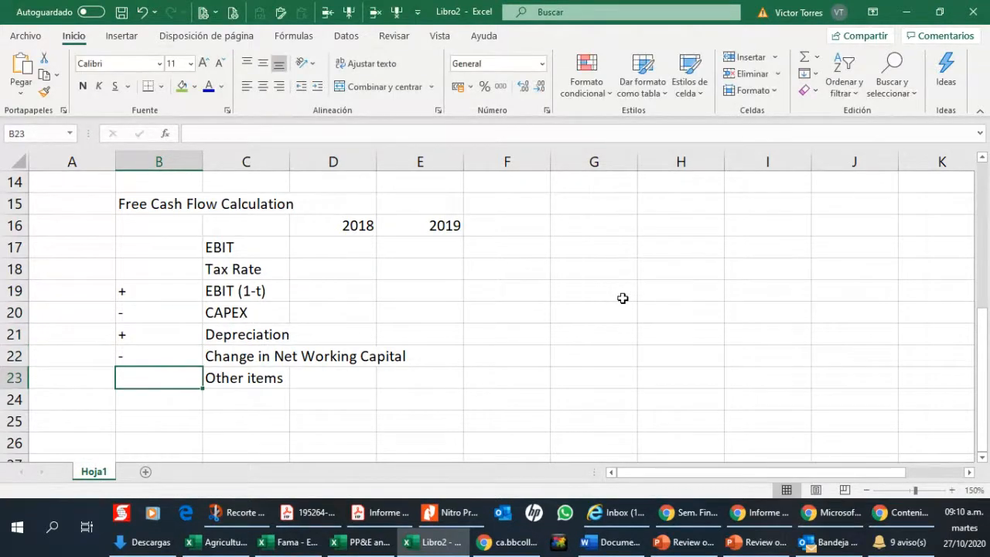
Enter the sign "+/-" as text in B23 beside Other items.
type("+")
key("Return")
key("Up")
type("+/-")
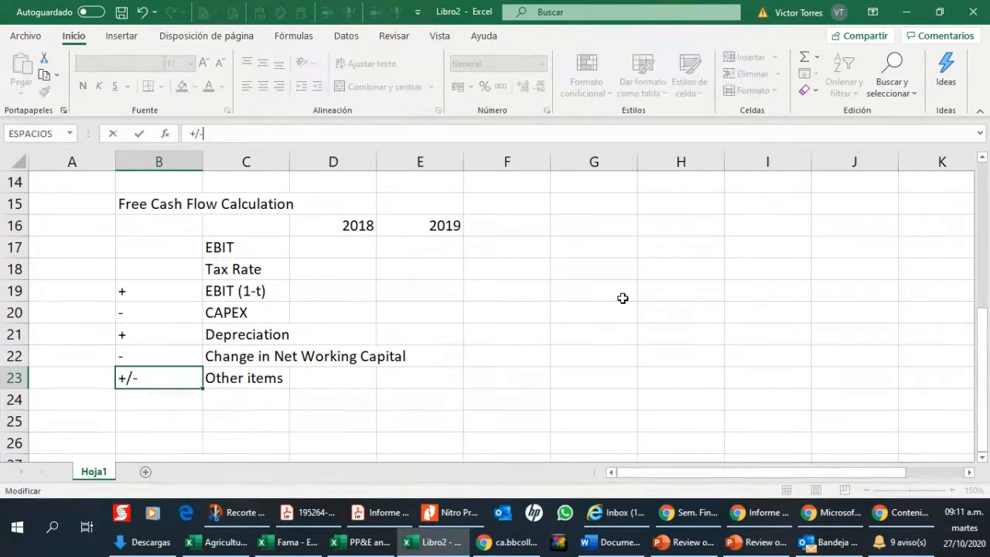
key("Return")
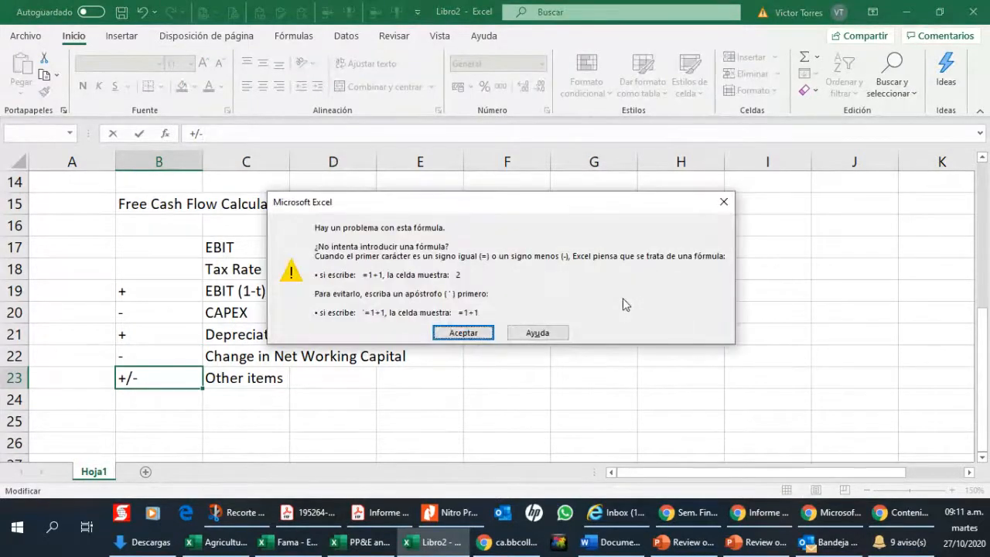
key("Return")
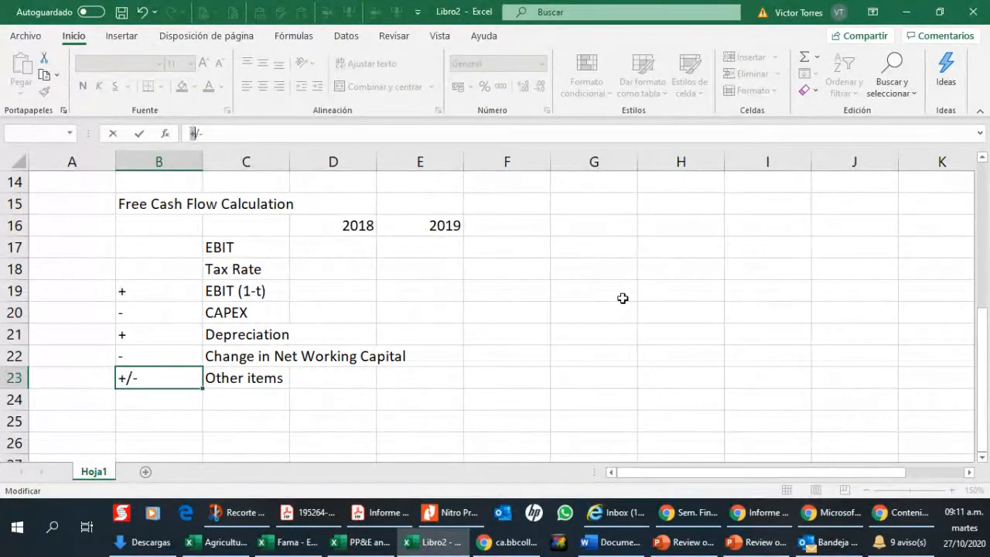
type("'")
key("Return")
key("Up")
key("Right")
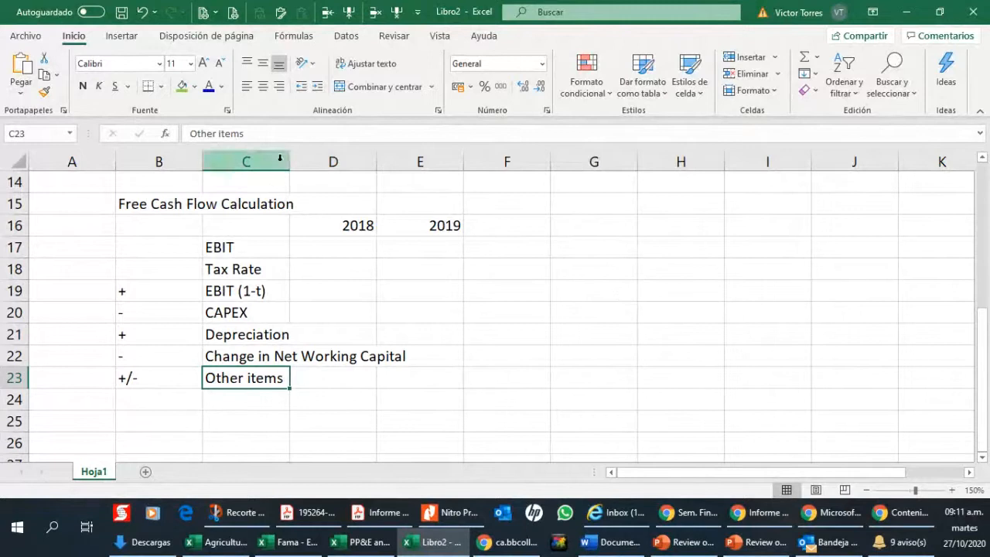
Widen column C to fit its longest label and make the year headings 2018 and 2019 bold.
left_click_drag(289, 154, 417, 177)
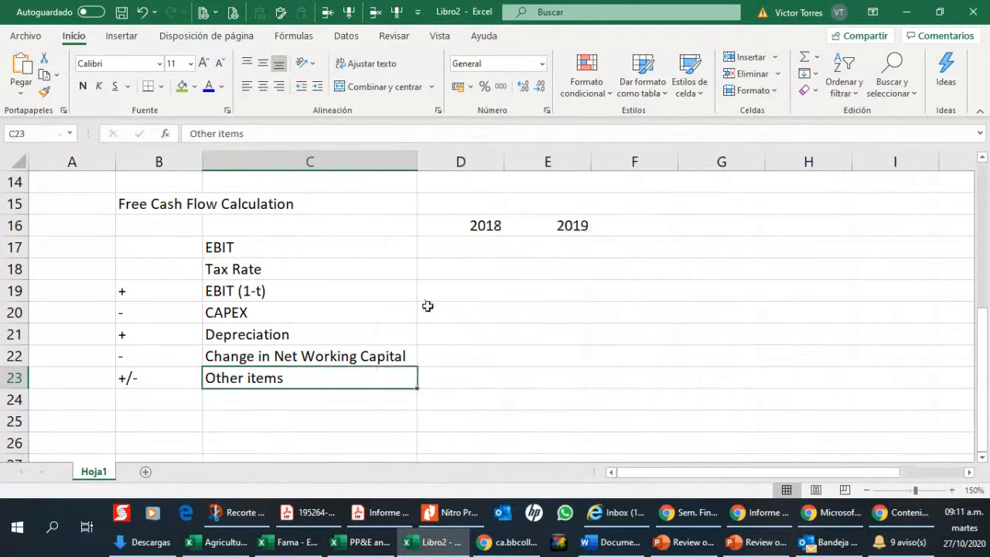
left_click(473, 249)
left_click_drag(484, 226, 554, 226)
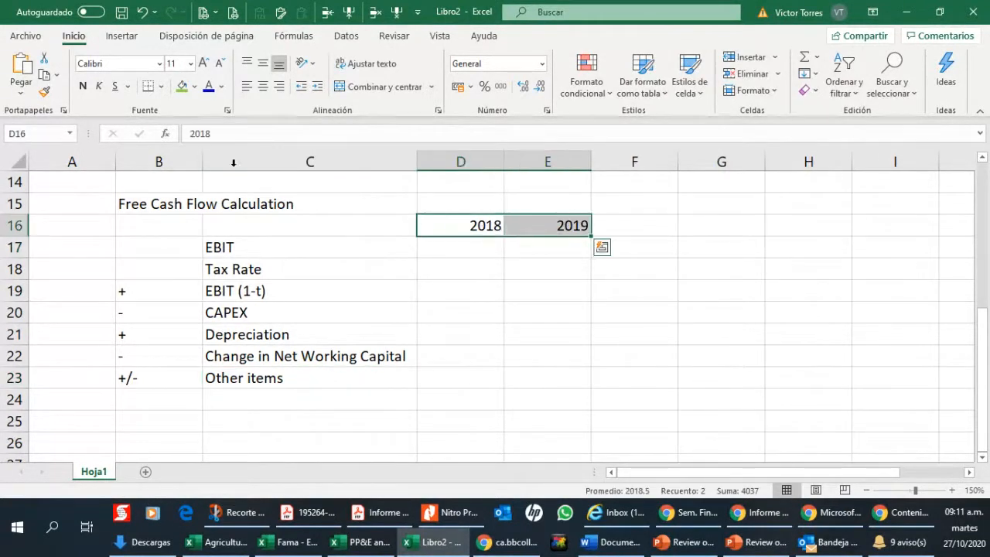
left_click(82, 85)
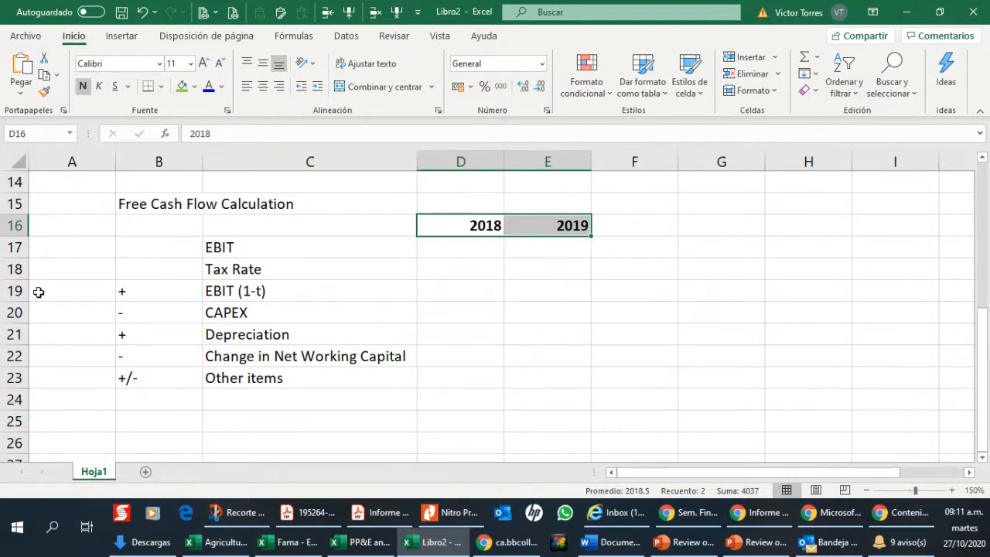
Enter the result label "Free Cash Flows" in C25, one blank row below Other items, and make it bold.
left_click(224, 427)
type("Fee")
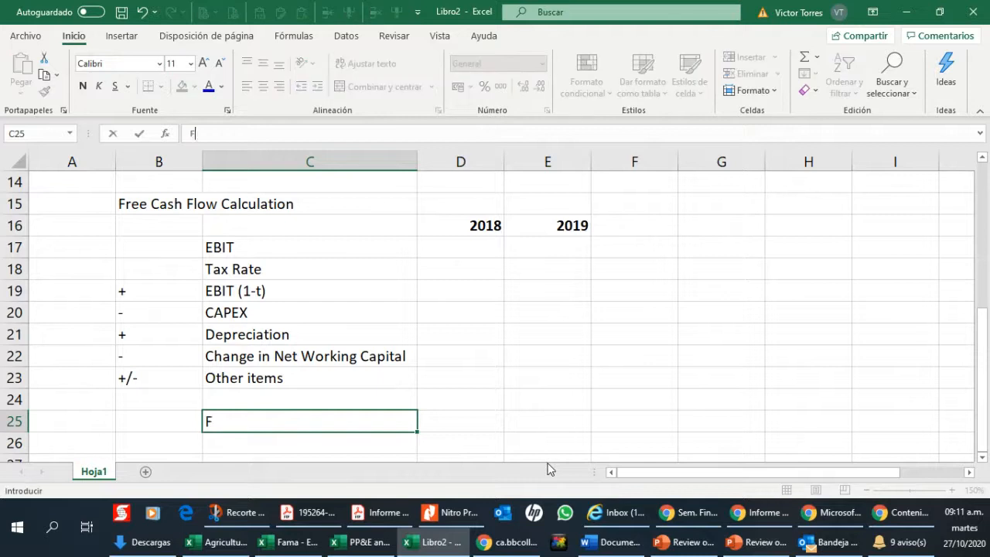
key("BackSpace")
key("BackSpace")
type("ree Cah")
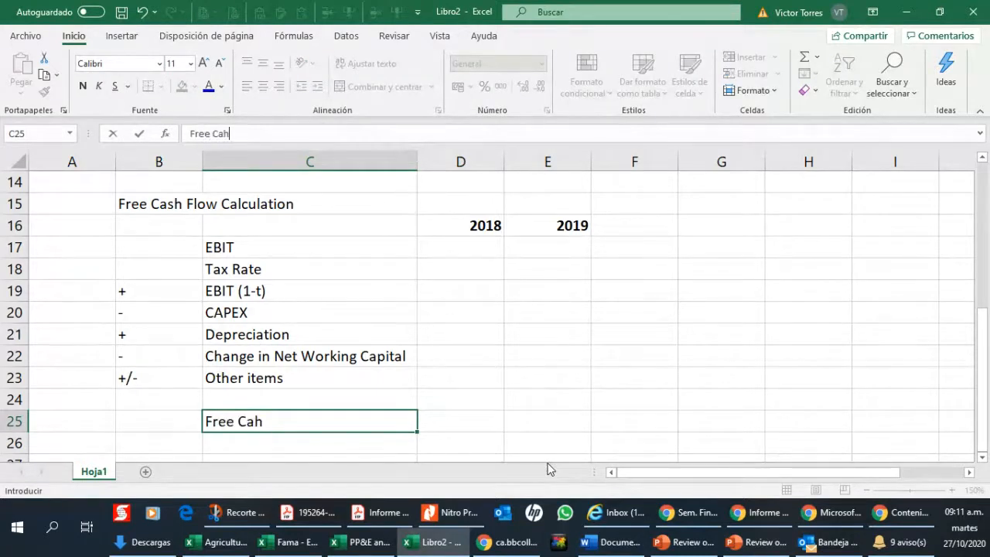
key("BackSpace")
type("sh Flows")
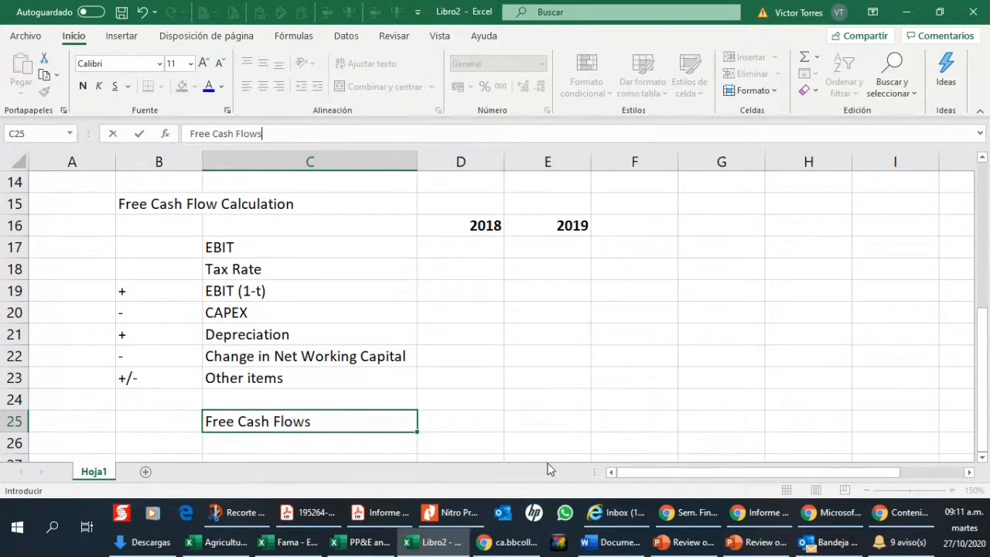
key("Return")
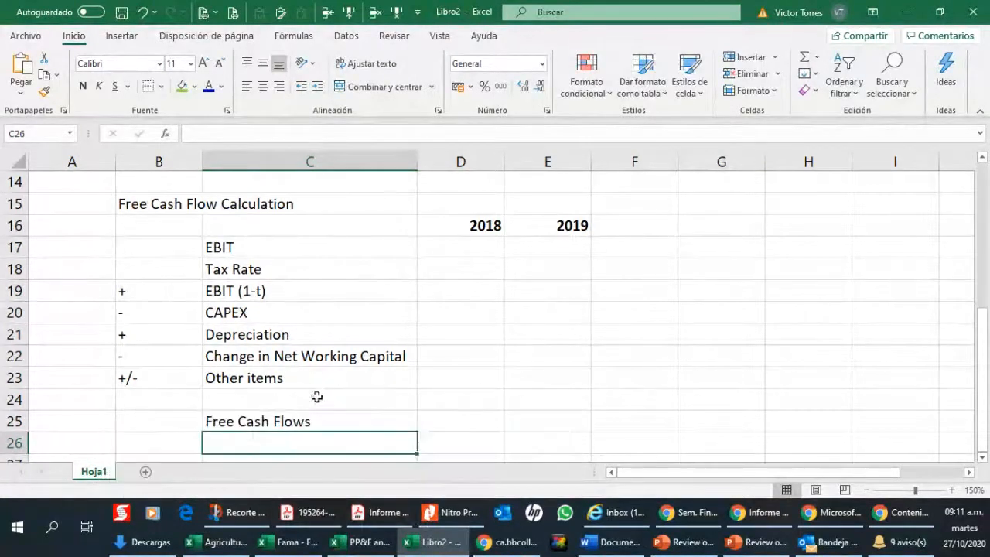
left_click(302, 414)
left_click(83, 86)
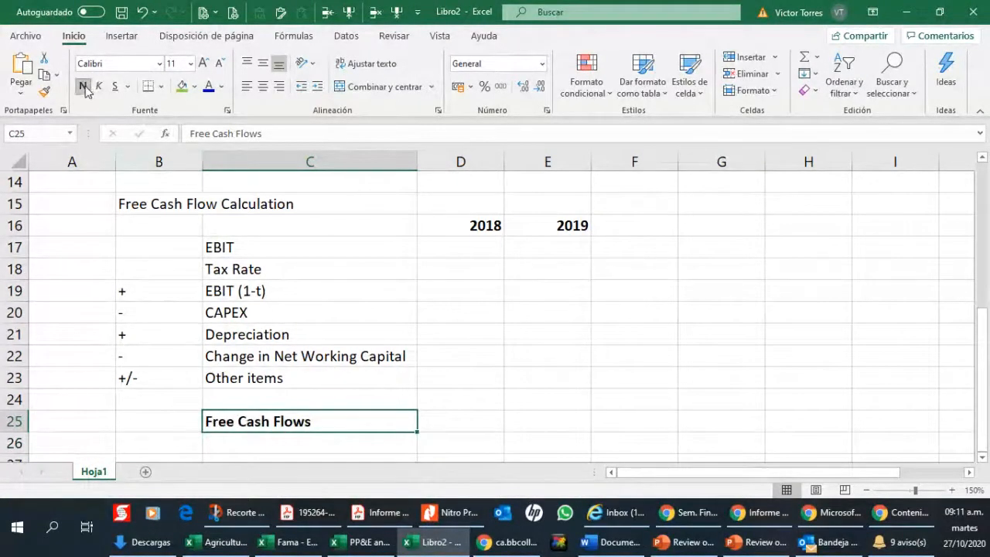
Switch to the audited 2019 report PDF in Acrobat Reader and rotate its view counterclockwise.
left_click(359, 516)
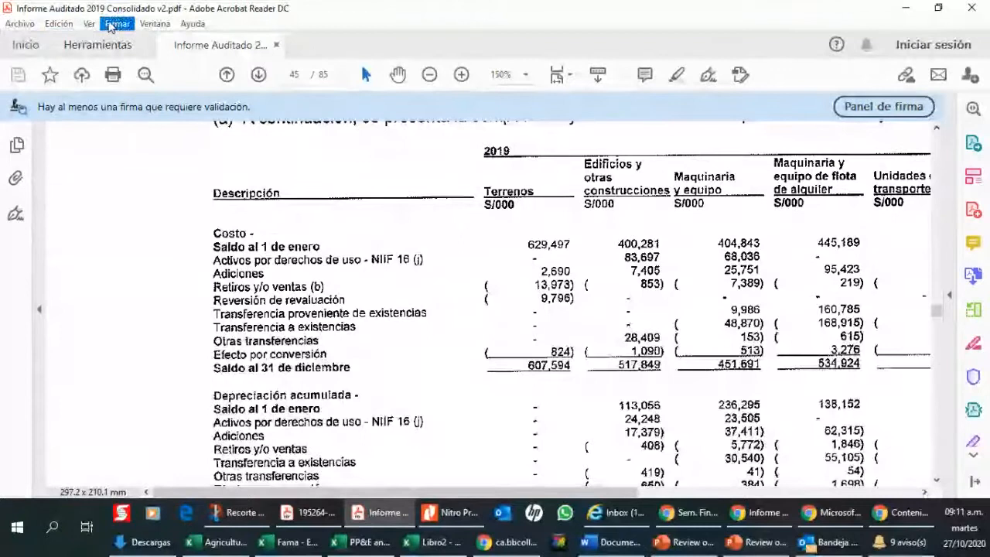
left_click(91, 24)
mouse_move(147, 46)
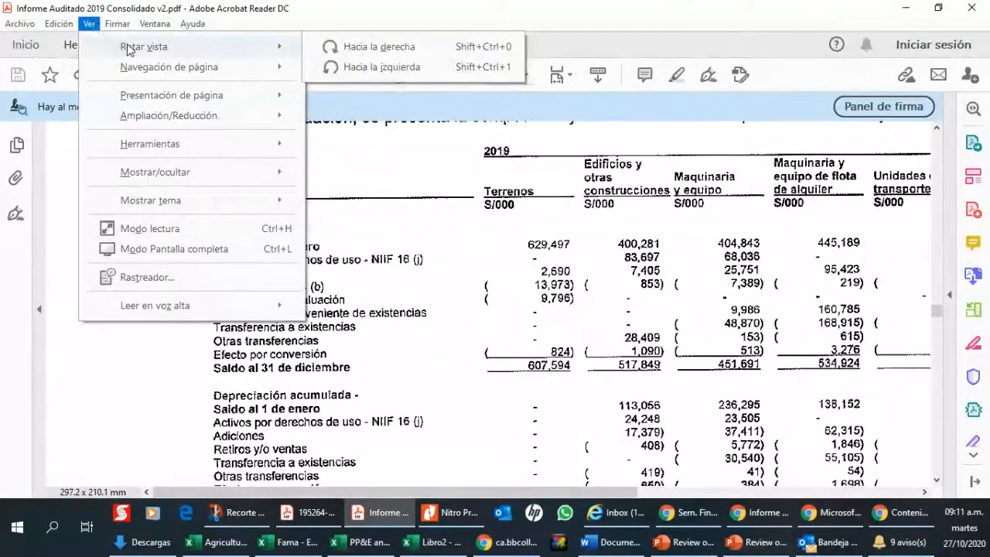
left_click(375, 65)
Go to the consolidated cash flow statement on page 9 of the audited report.
left_click_drag(938, 314, 939, 169)
scroll(486, 292, "up", 10)
scroll(485, 292, "down", 4)
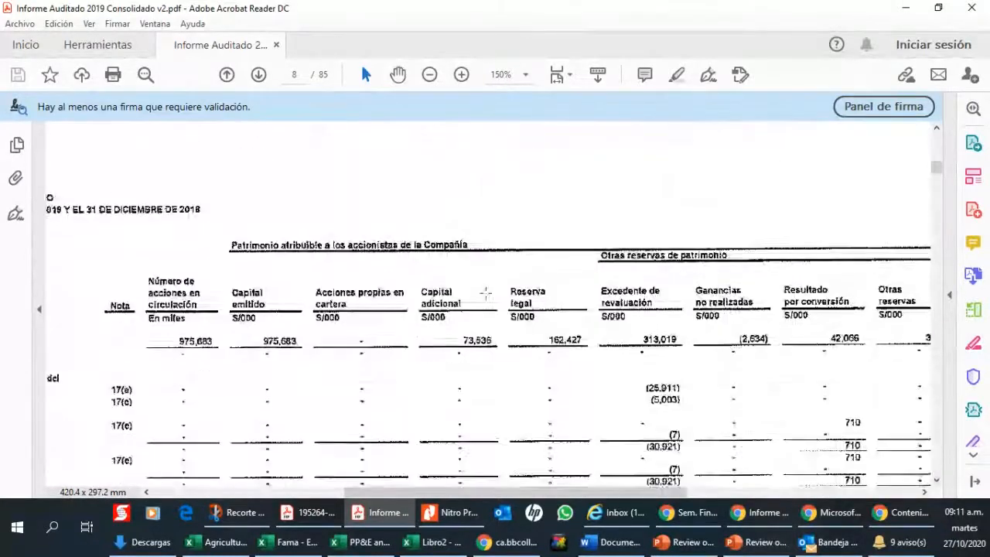
scroll(495, 302, "down", 12)
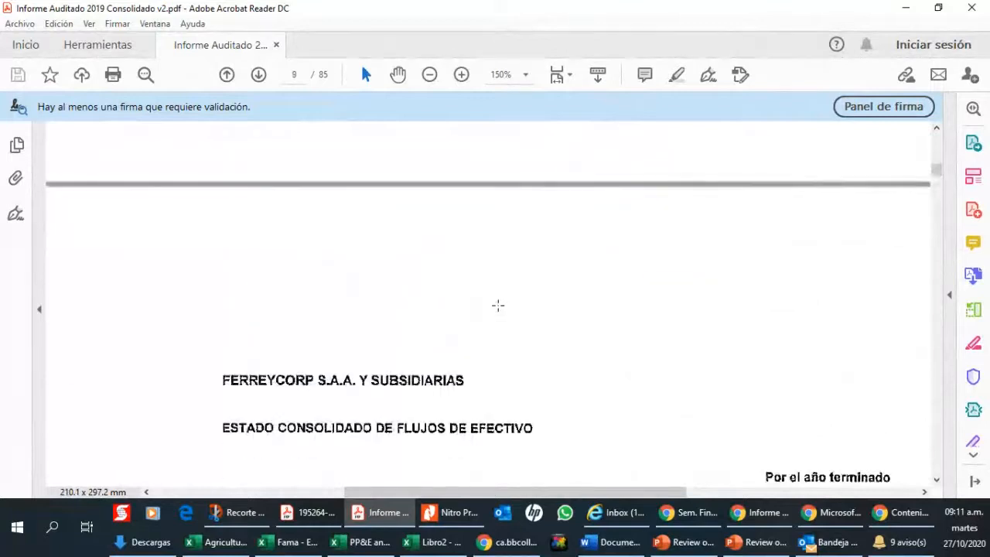
scroll(497, 305, "down", 8)
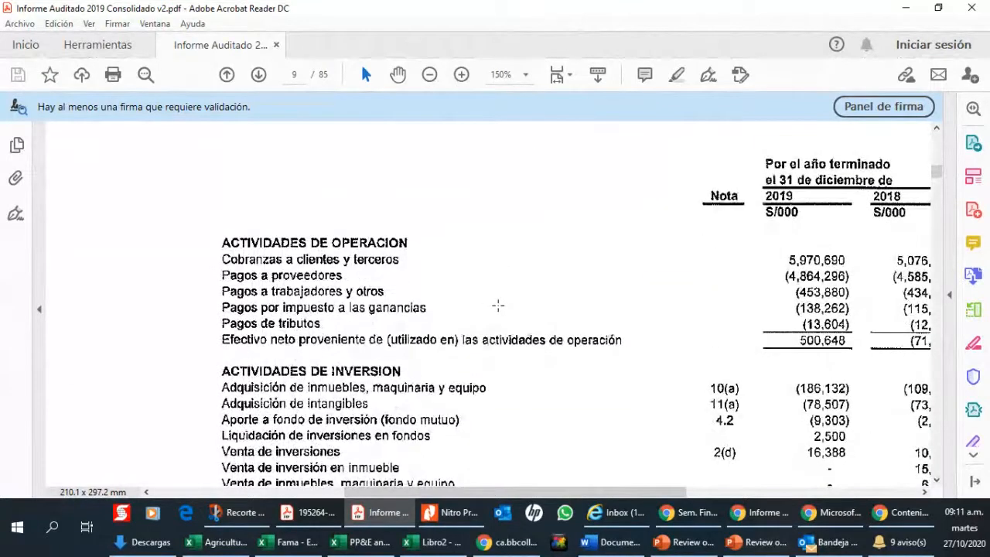
Examine the net cash lines for operating and investing activities in the consolidated cash flow statement.
scroll(498, 305, "down", 1)
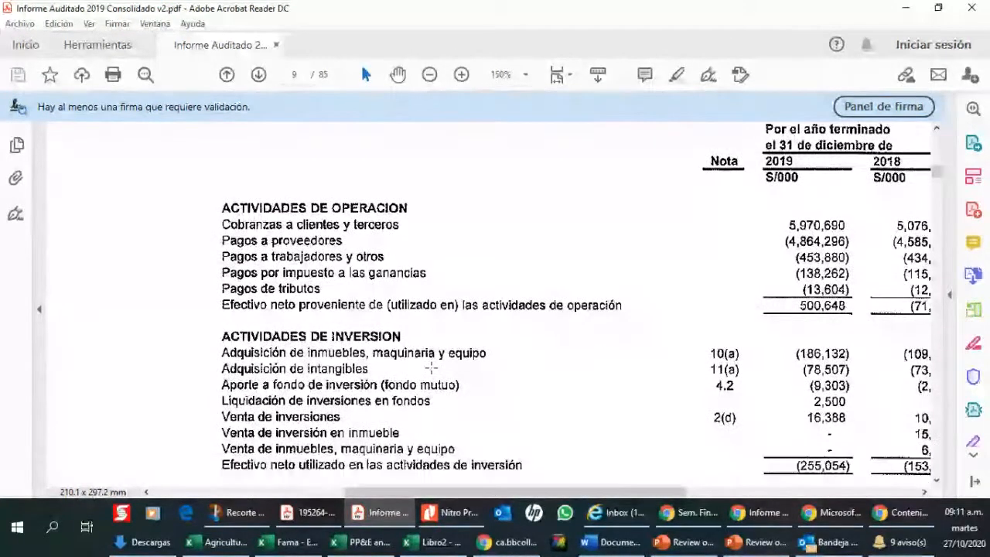
mouse_move(400, 502)
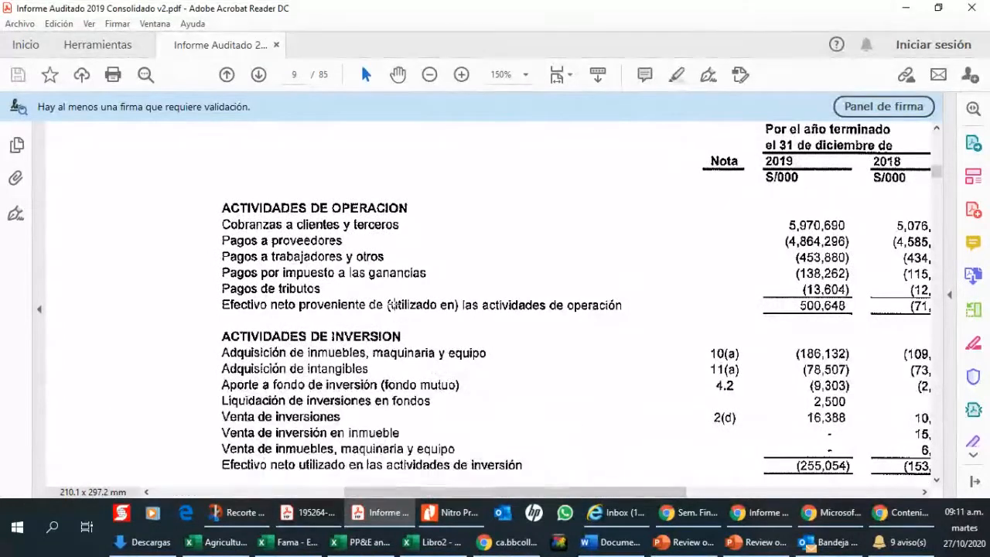
scroll(398, 303, "down", 1)
scroll(397, 301, "down", 2)
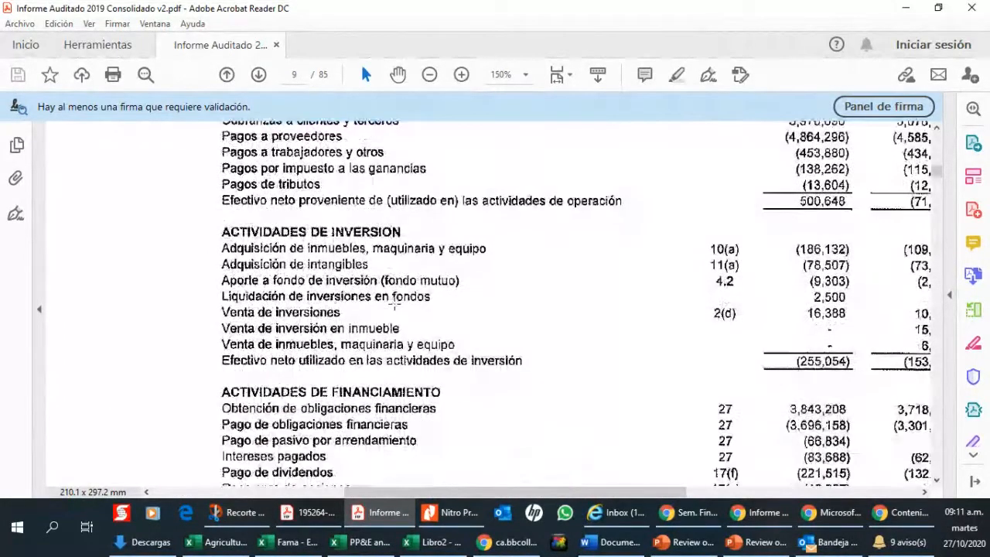
scroll(394, 306, "up", 1)
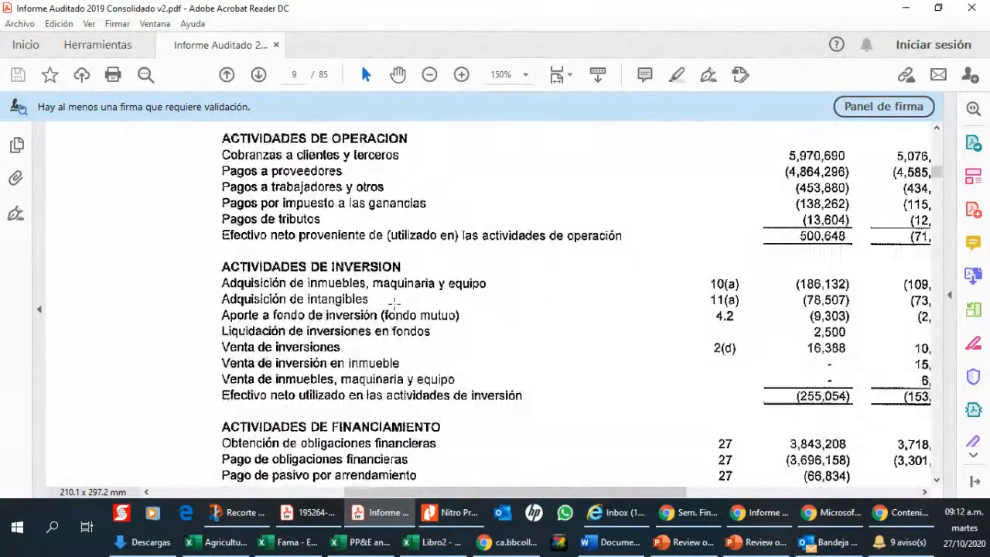
scroll(393, 304, "up", 2)
scroll(400, 235, "up", 2)
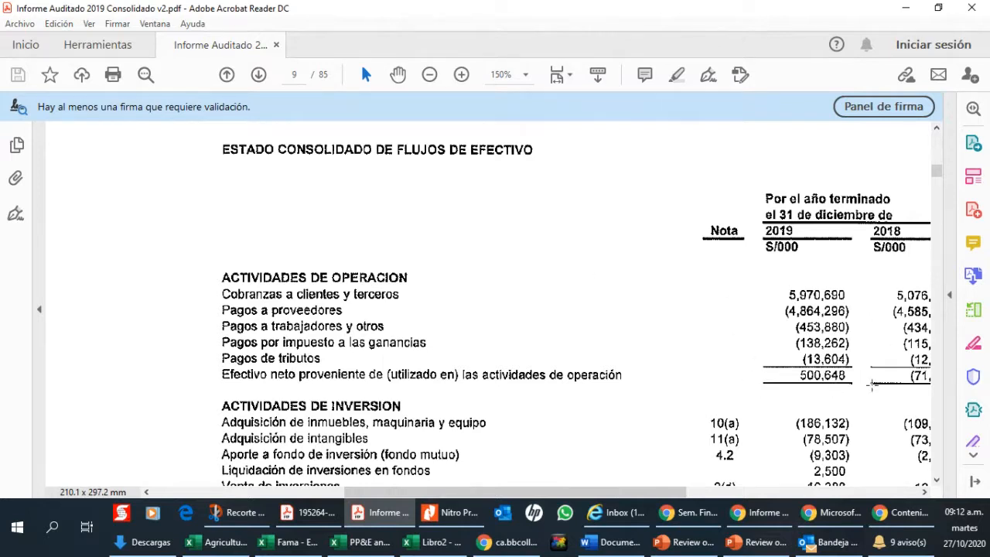
scroll(807, 363, "down", 1)
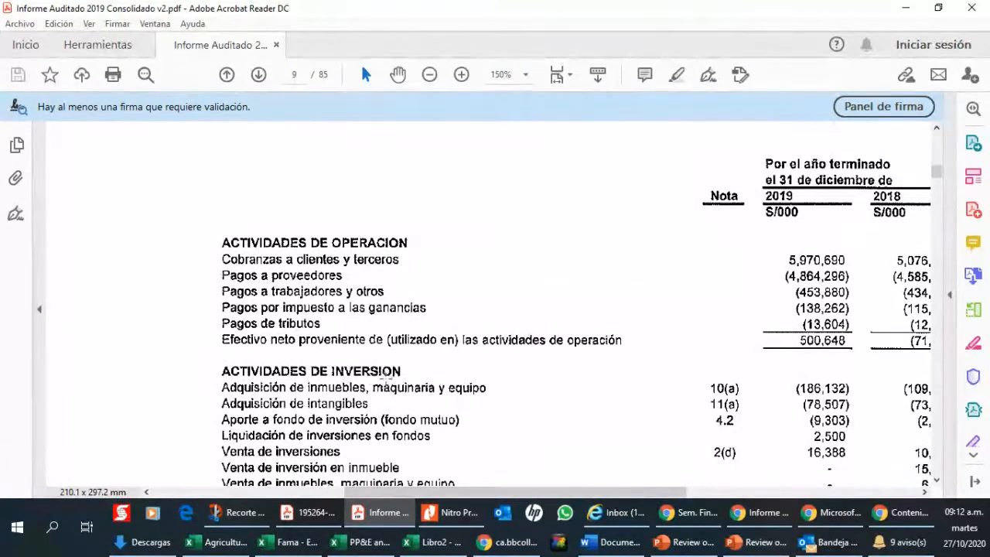
scroll(385, 380, "down", 1)
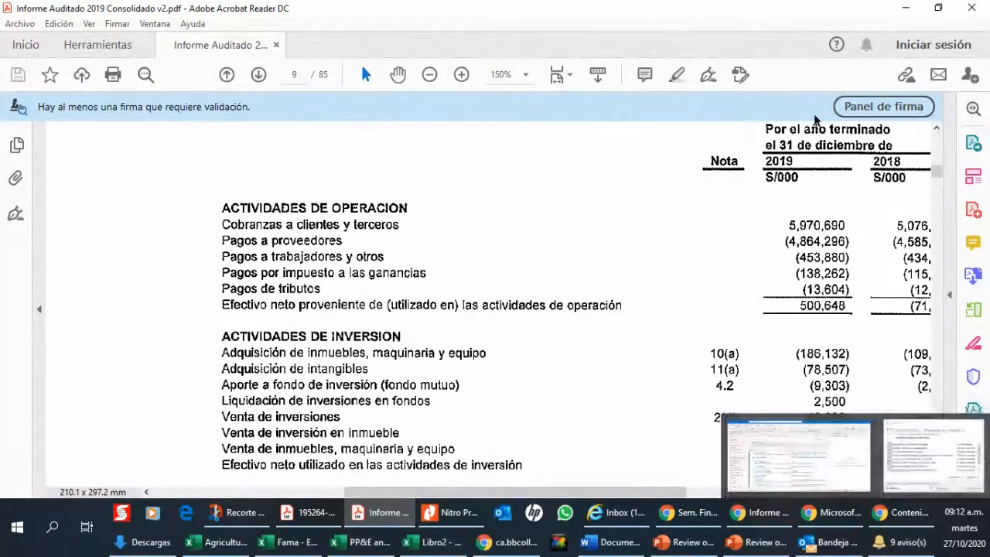
scroll(842, 353, "down", 2)
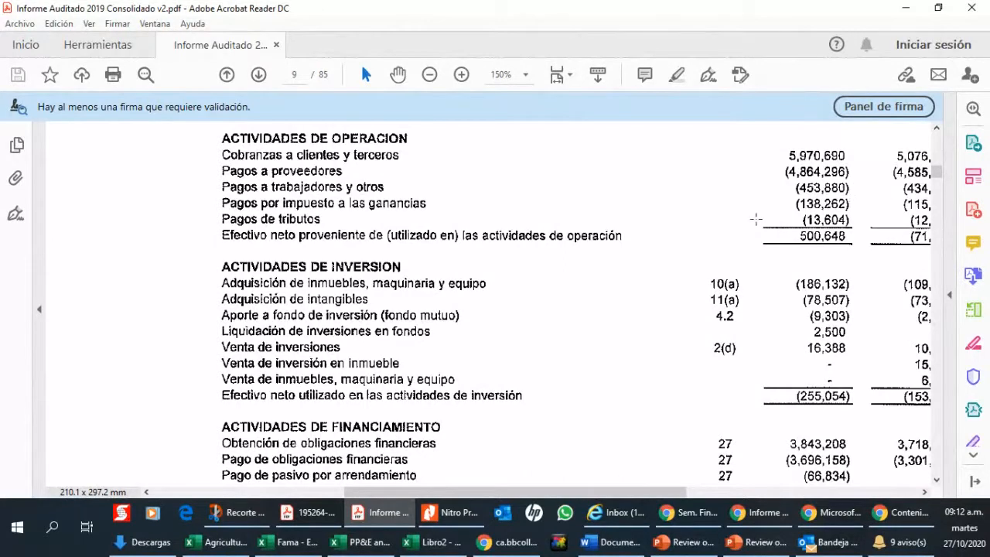
Switch to the Libro2 workbook in Excel and enter 500688 in D28, below the Free Cash Flows row.
mouse_move(416, 533)
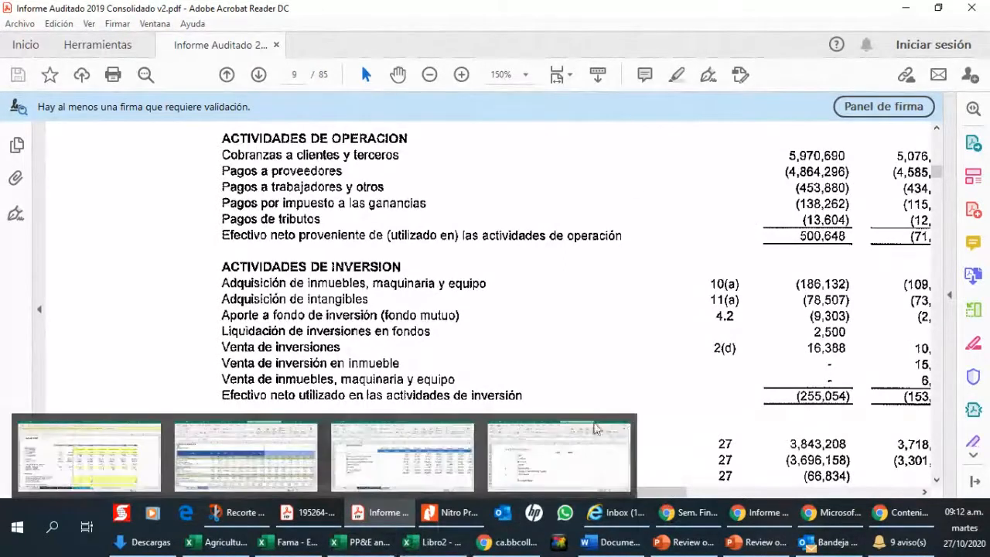
left_click(558, 457)
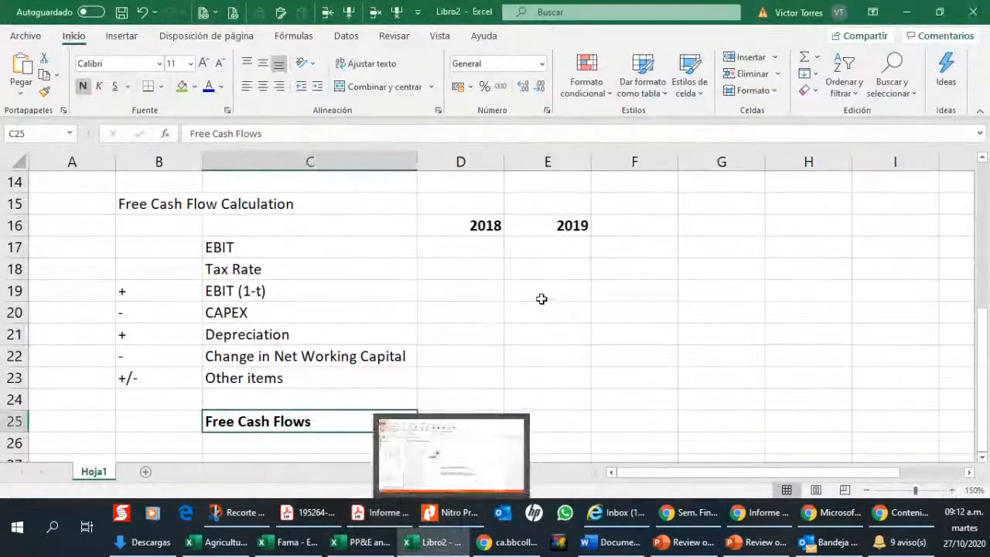
scroll(541, 309, "down", 2)
left_click(470, 355)
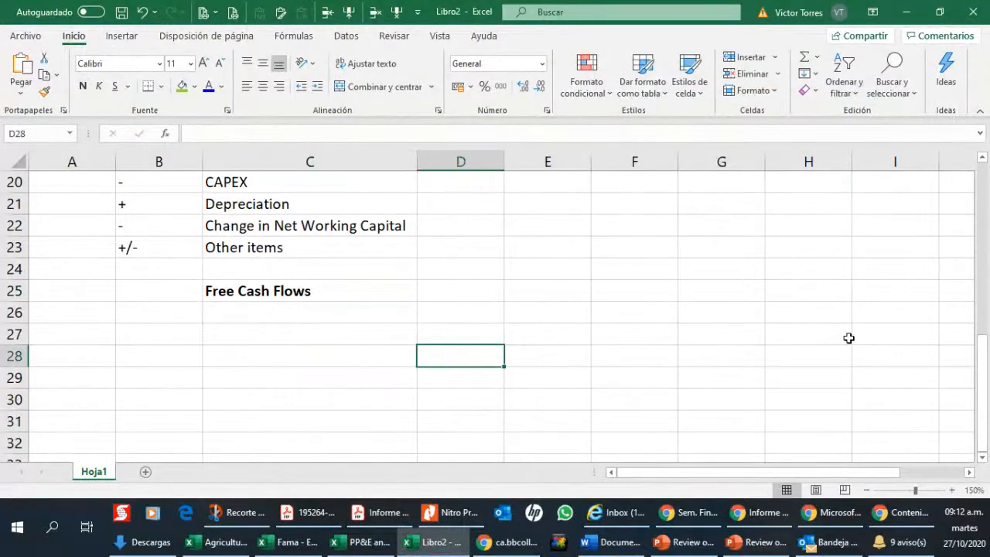
type("5006")
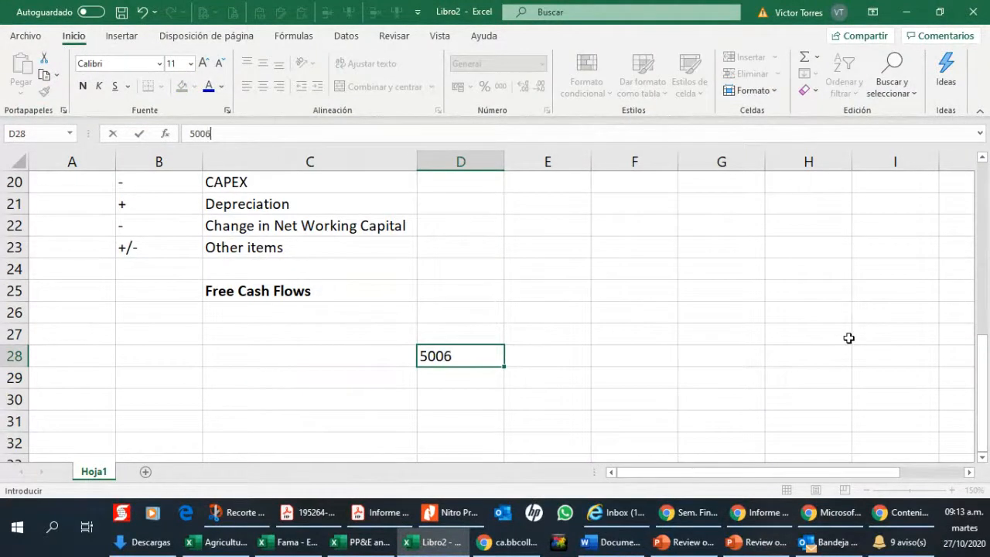
type("88")
key("Return")
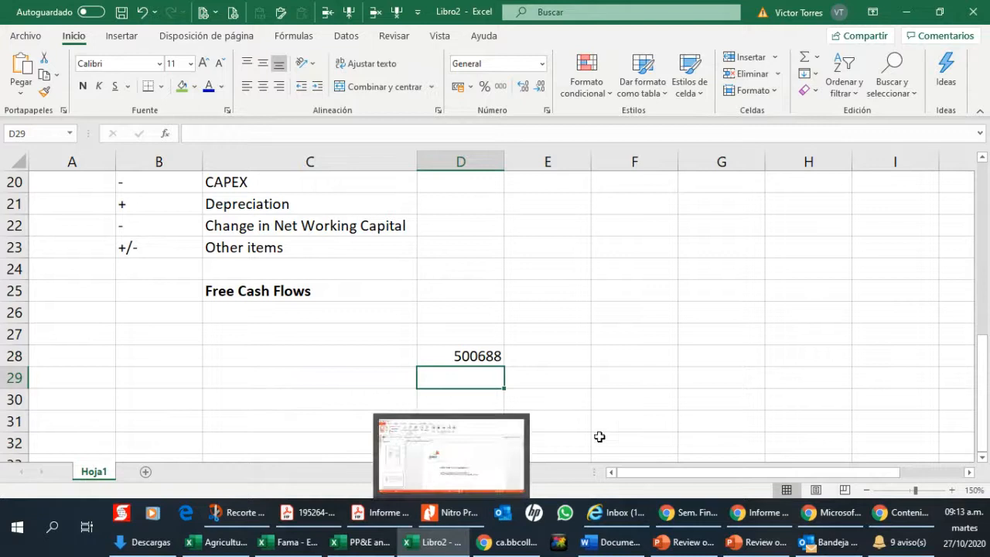
Enter the label "Cash Flows From Operations" in C28.
left_click(755, 517)
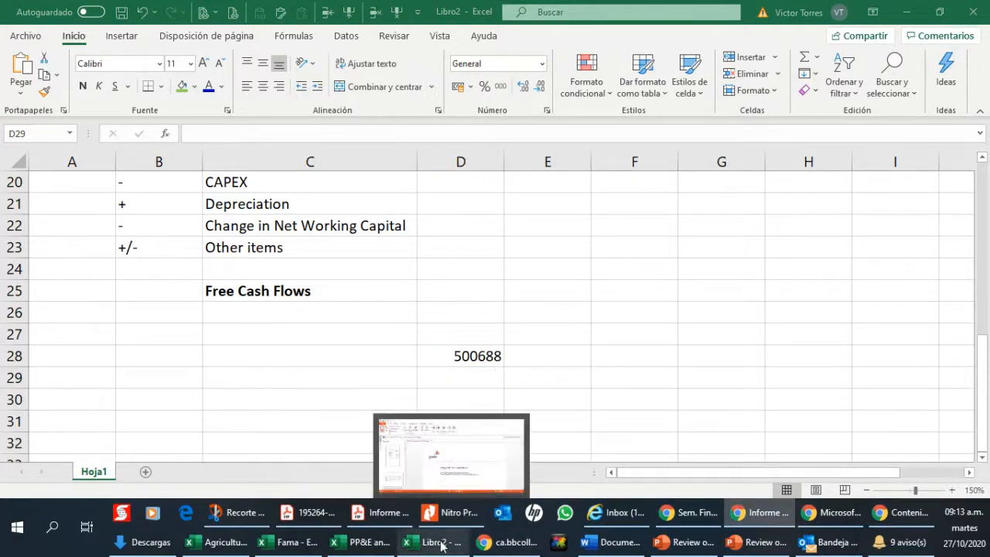
scroll(453, 349, "down", 2)
scroll(367, 257, "up", 2)
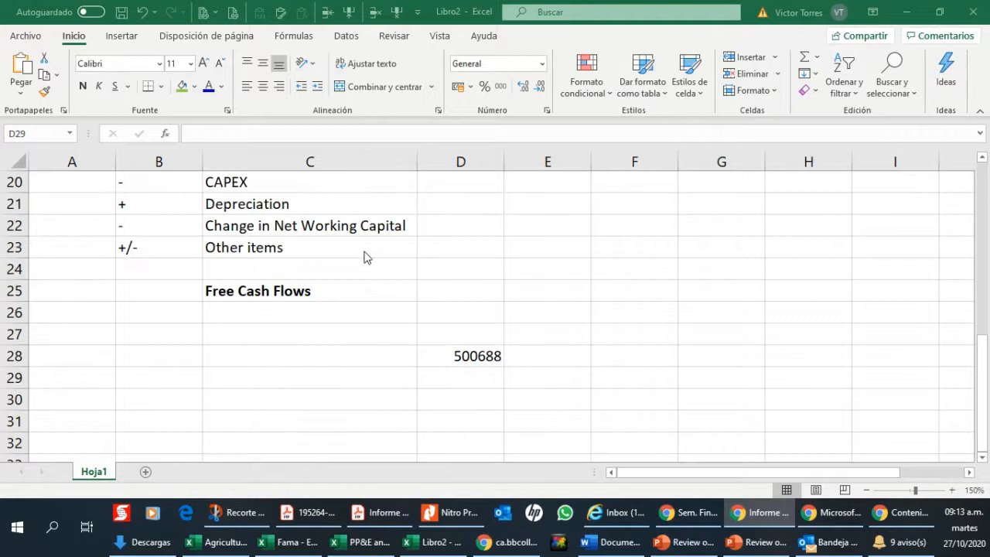
left_click(348, 348)
type("Cash Fl")
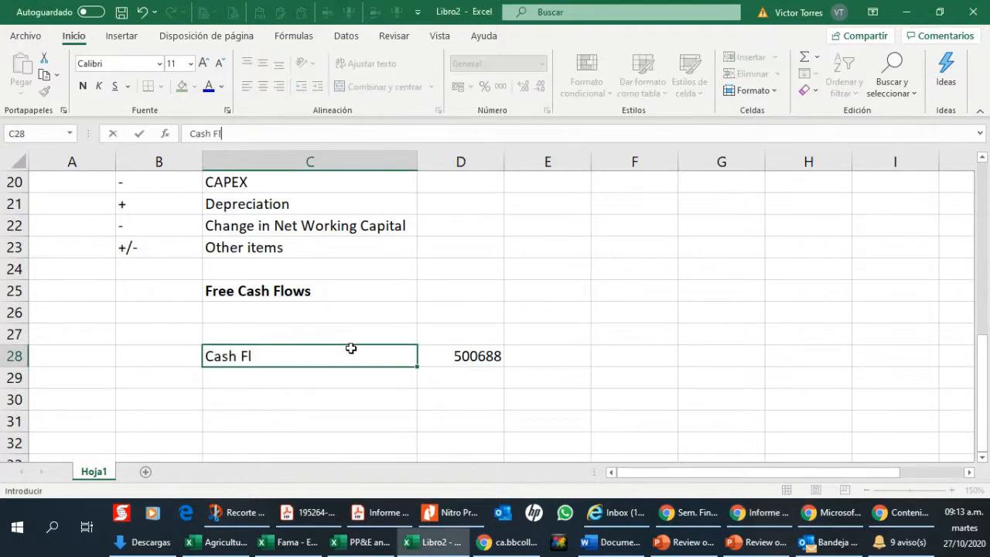
type("ows From Operations")
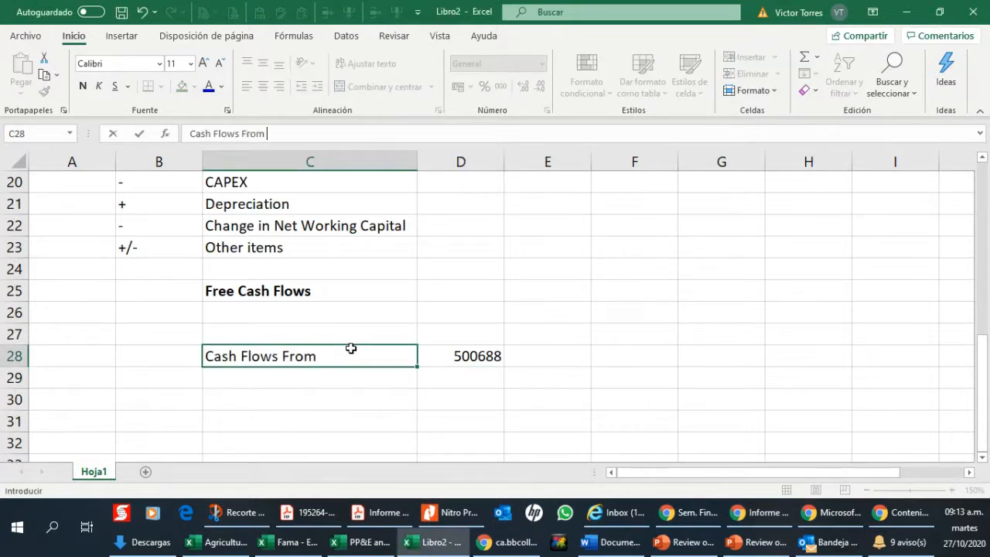
key("Return")
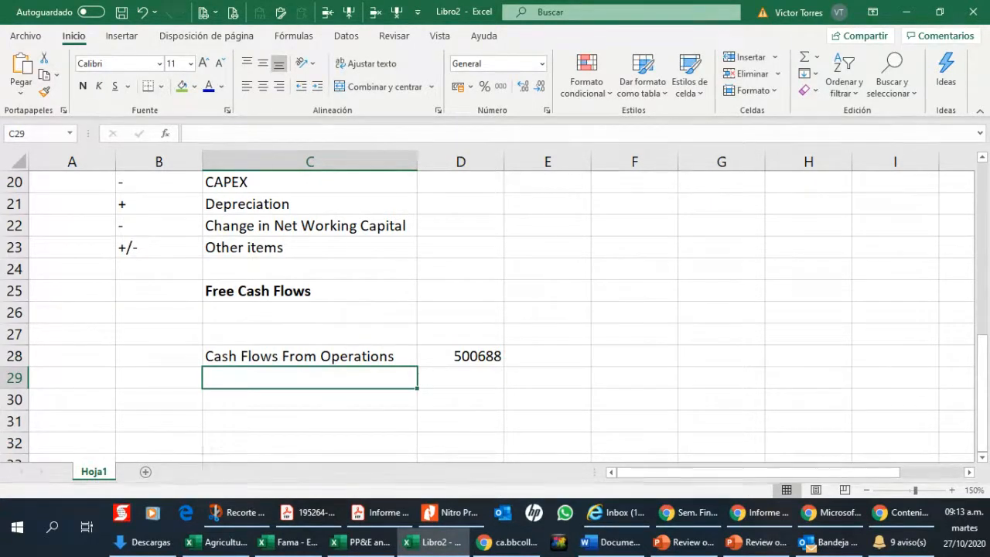
Enter the label "Cash Flows from Investments" in C29.
type("Cash flo")
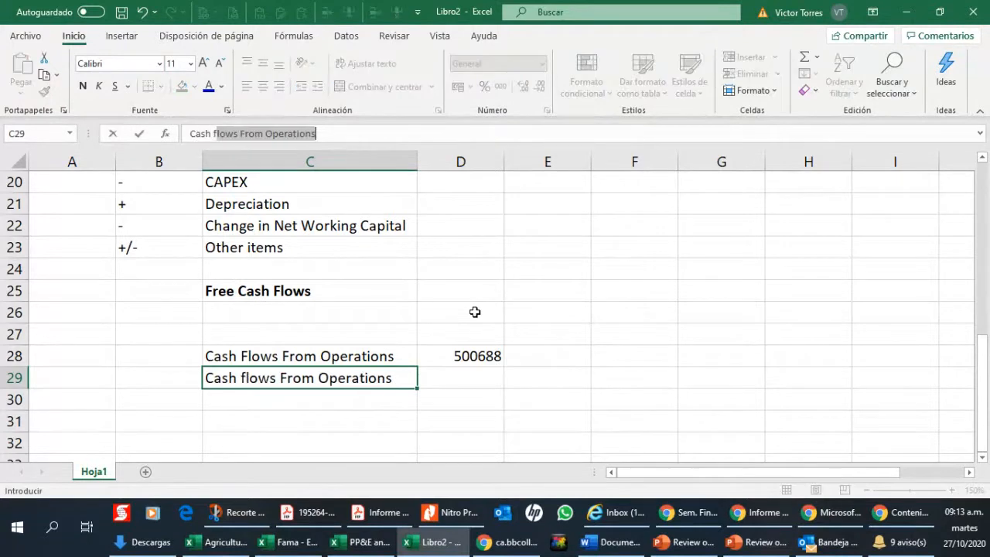
key("BackSpace")
key("BackSpace")
key("BackSpace")
key("BackSpace")
type("Flow")
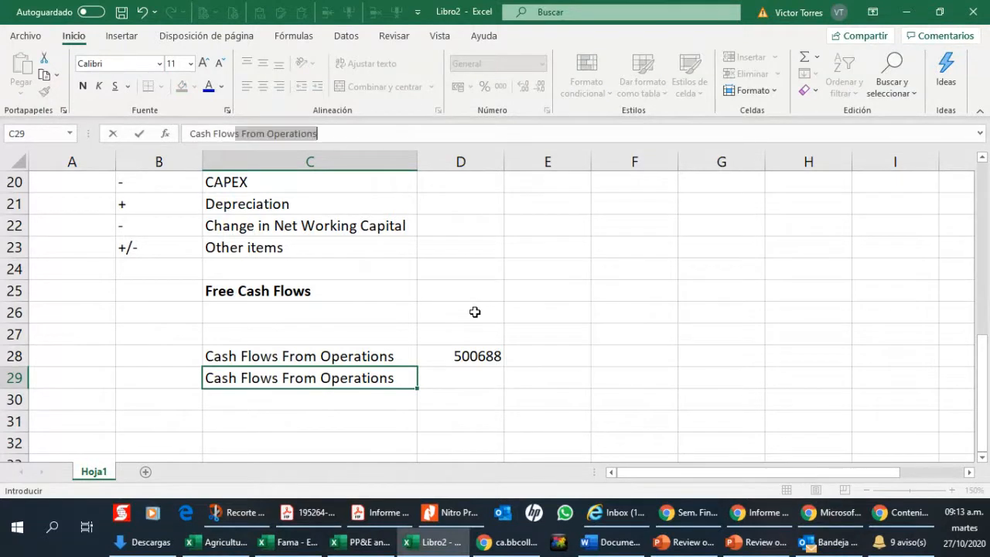
type("s from Investments")
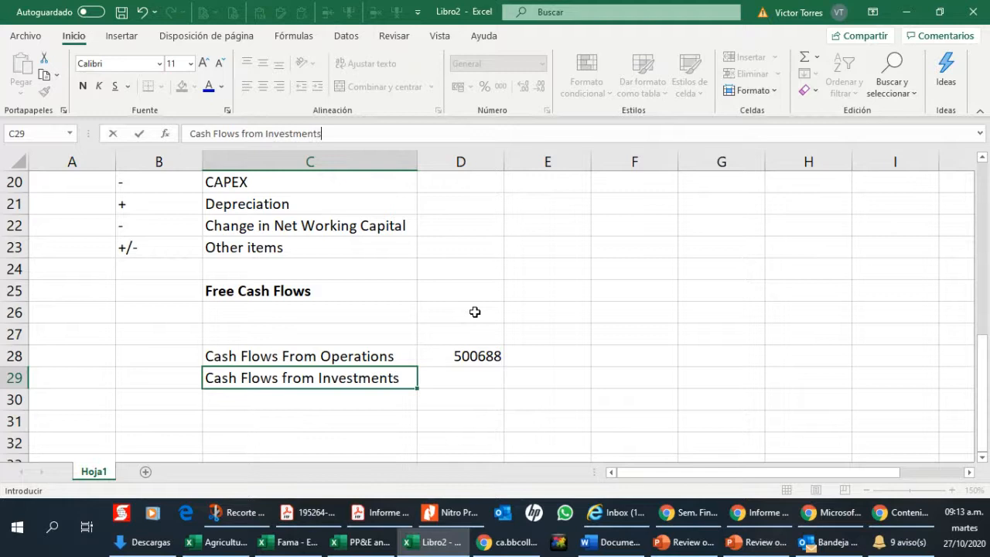
key("Return")
Enter the investing cash flow in D29 as the negative value -255054.
key("Right")
key("Up")
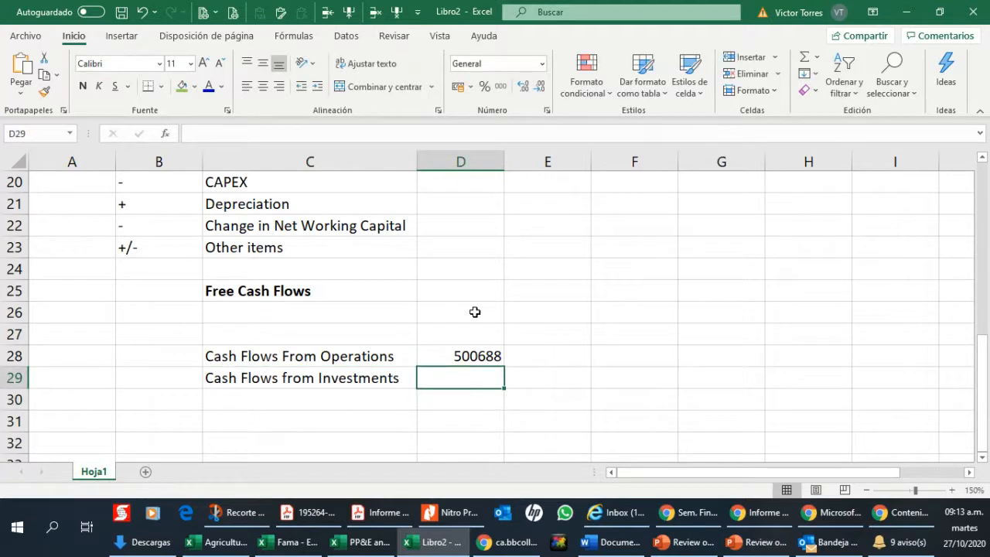
type("255054")
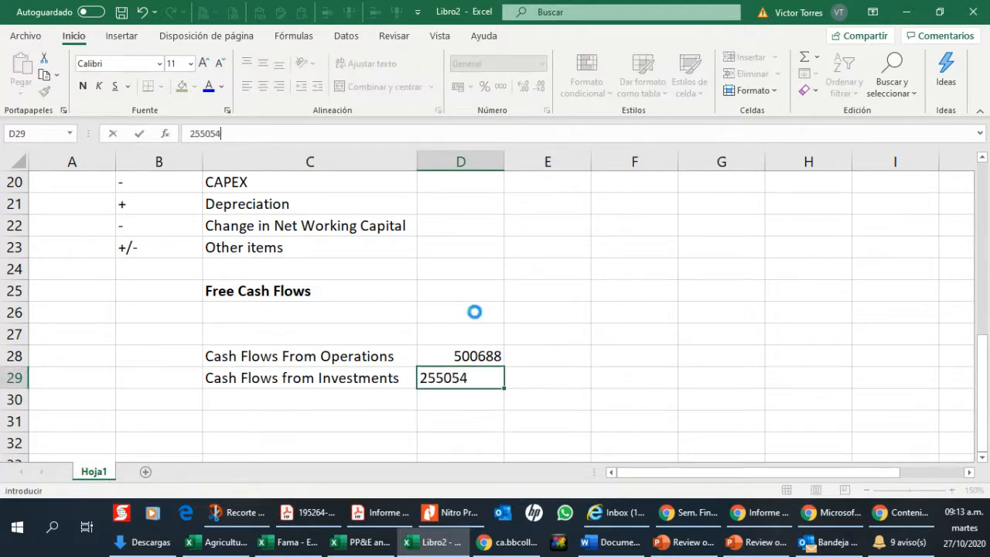
key("Return")
key("Up")
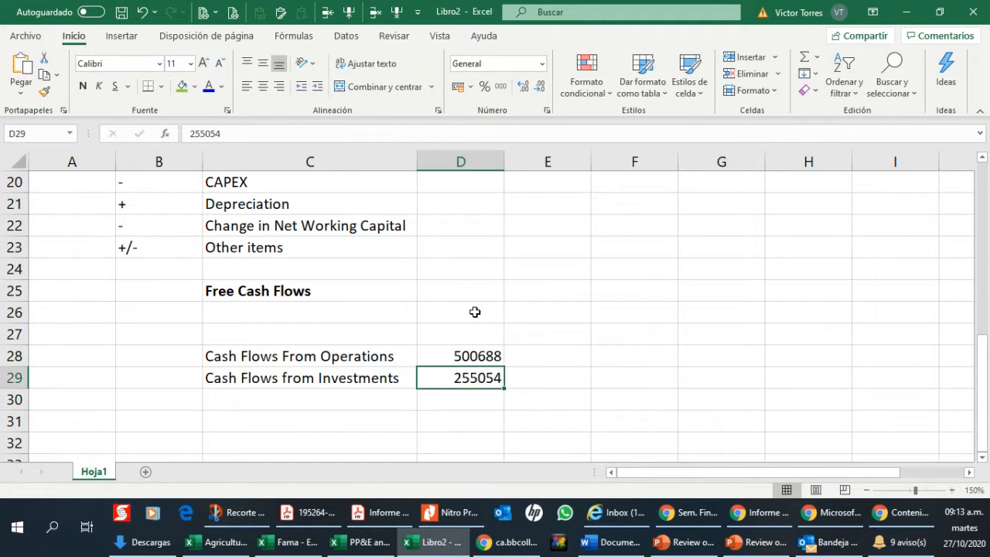
key("F2")
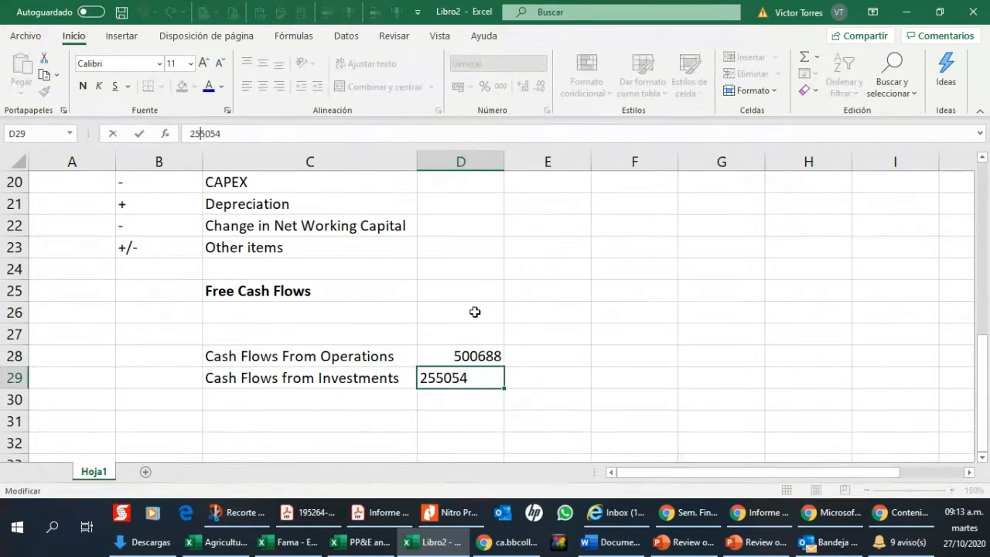
key("Home")
type("-")
key("Return")
Format D28:D29 with thousands separators, no decimals and negatives in parentheses.
key("Up")
key("Up")
key("shift+Down")
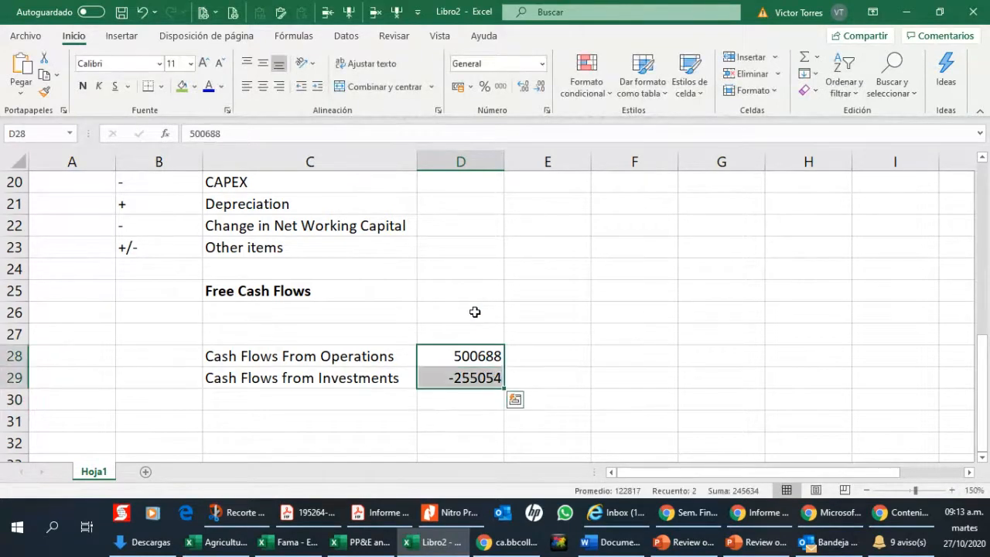
key("ctrl+shift+1")
Enter the label "Free Cash Flows" in C30, directly under Cash Flows from Investments.
key("Down")
key("Down")
key("Left")
type("F")
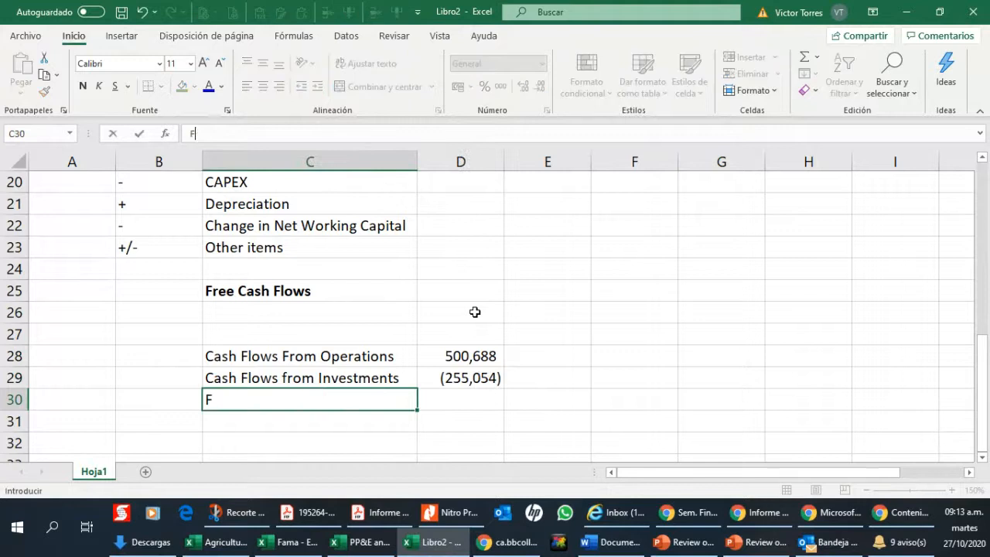
type("ree Cash Flows")
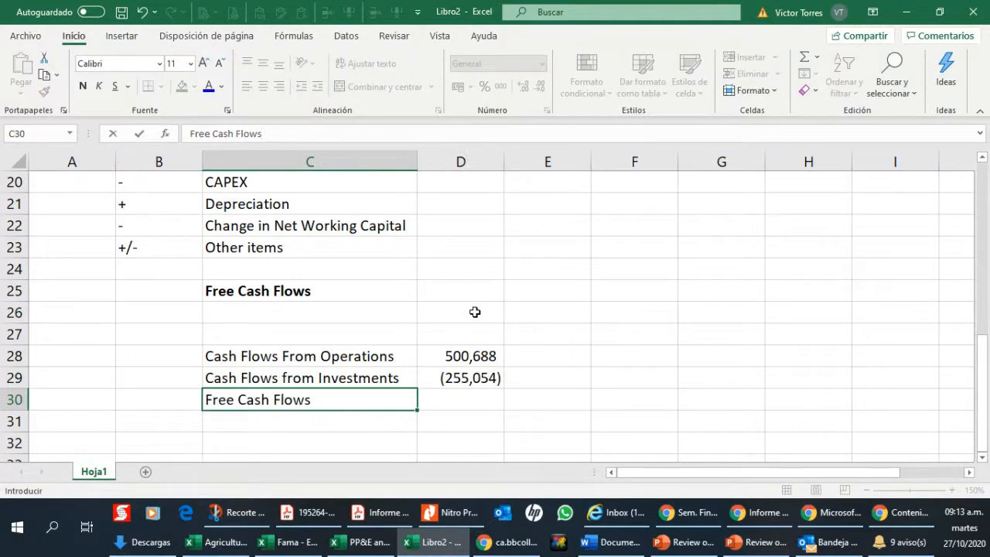
key("Tab")
Calculate free cash flow in D30 with the formula =+D28+D29, adding operating and investing cash flows.
type("+")
key("Up")
key("Up")
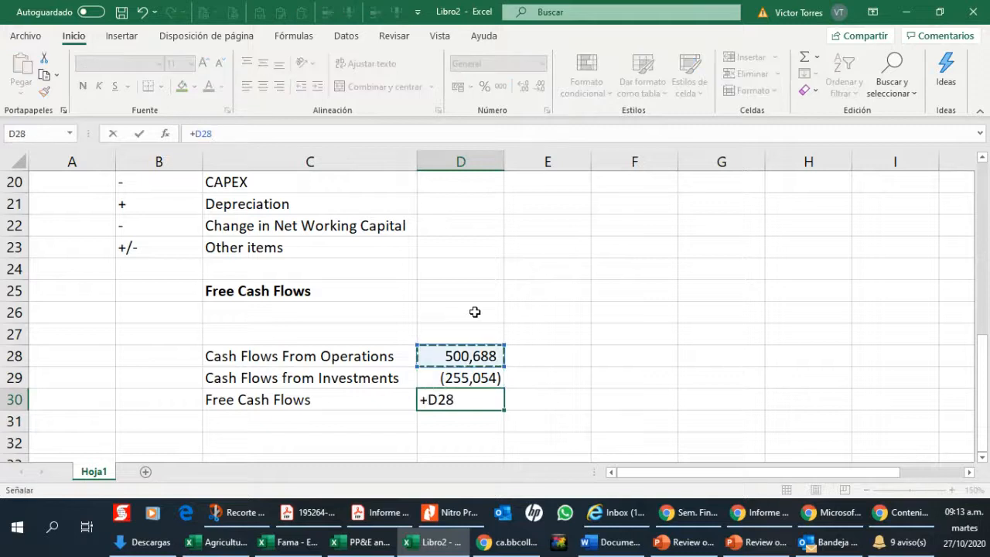
type("+")
key("Down")
key("Return")
key("Up")
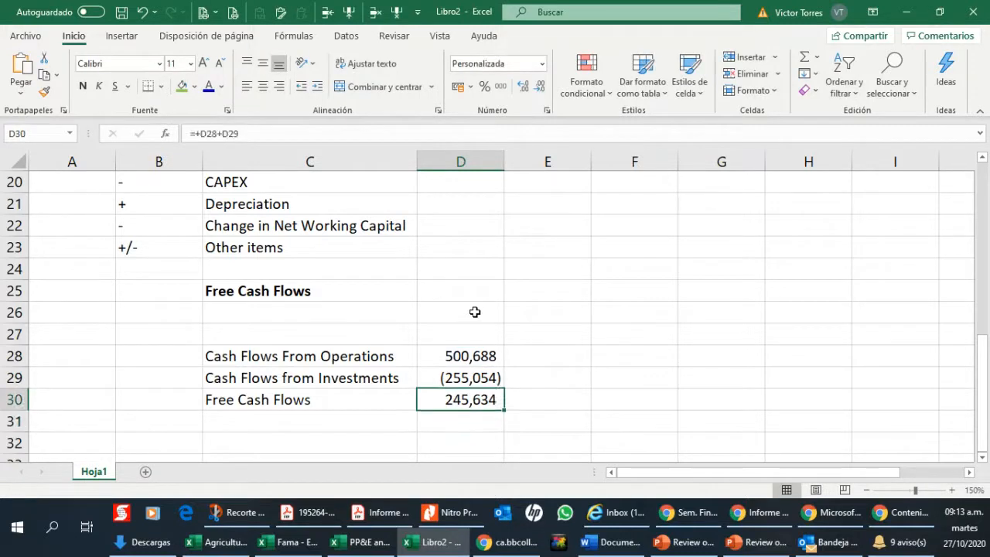
Enter the year header 2019 in D27 above the cash flow figures and make it bold and underlined.
key("Up")
key("Up")
key("Up")
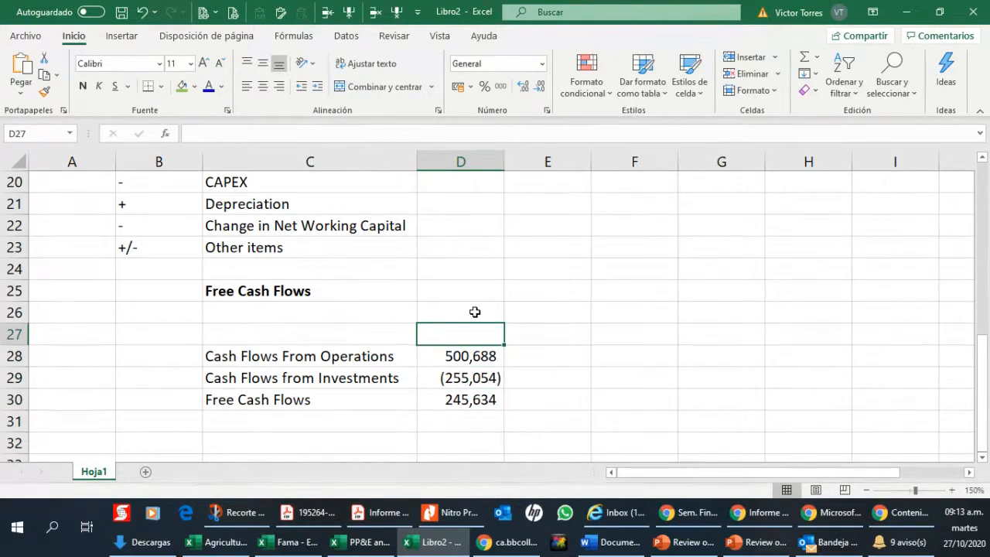
type("2019")
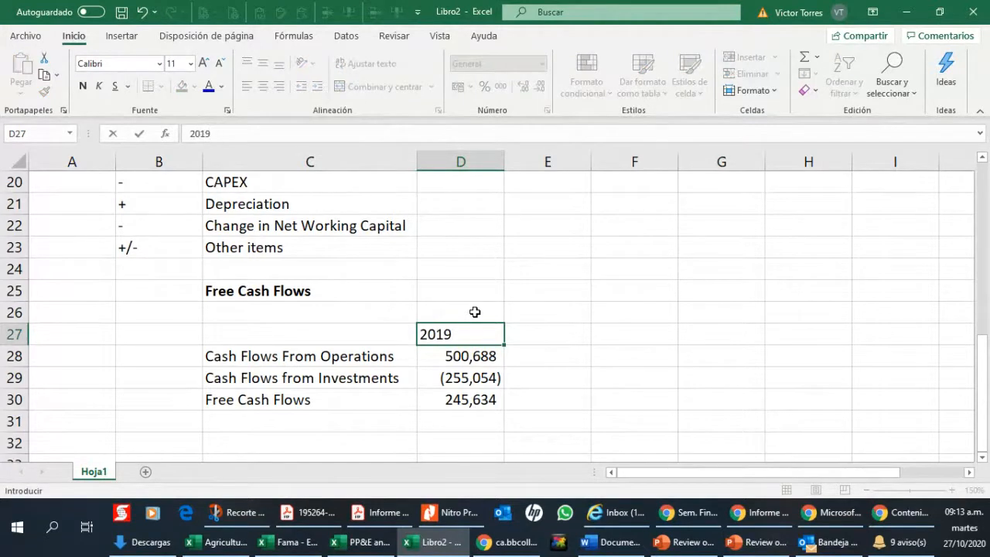
key("Up")
key("Down")
key("ctrl+n")
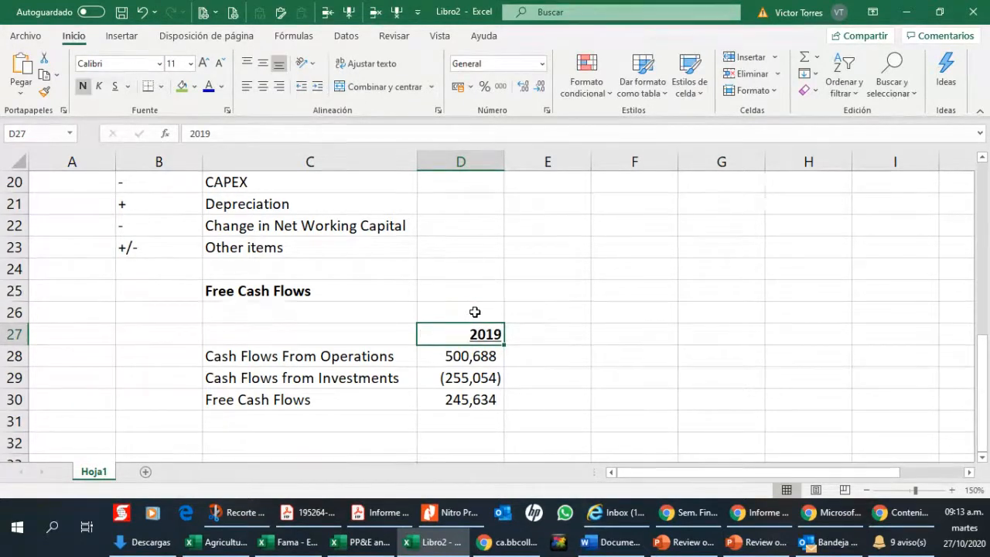
key("ctrl+s")
Enter the heading "From Statement of Cash Flows" in C27, beside the 2019 header.
key("Left")
key("Left")
key("Right")
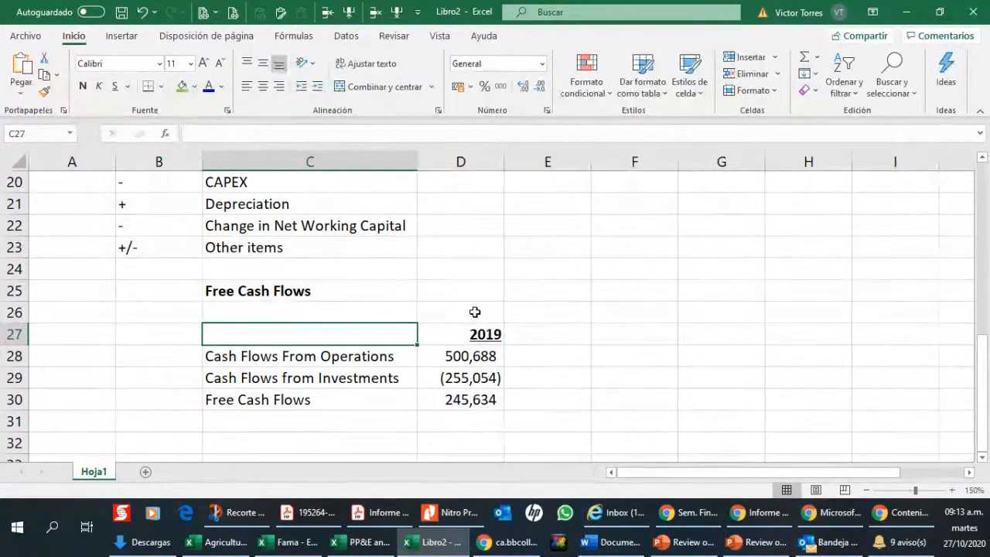
key("Down")
key("Up")
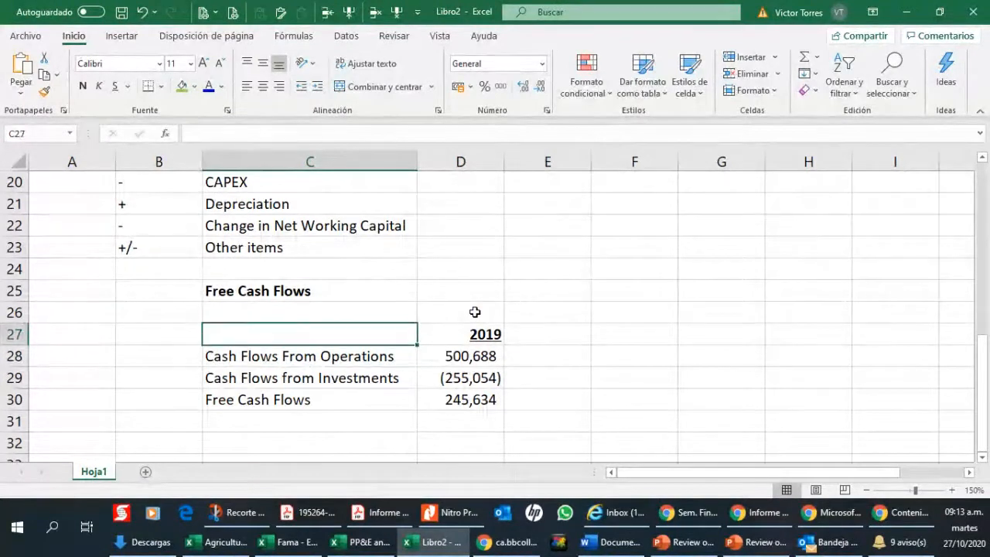
type("From Statement fo")
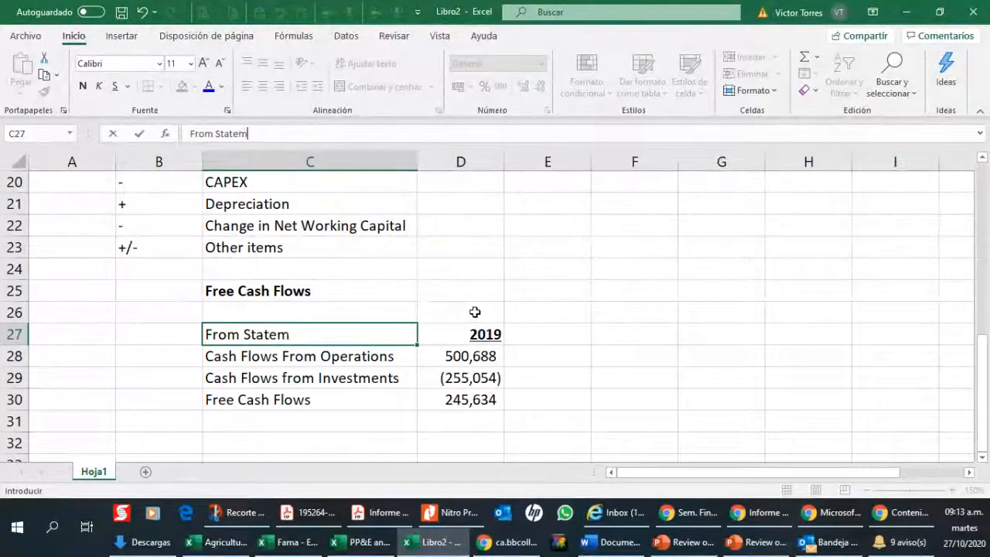
key("BackSpace")
key("BackSpace")
type("of Cash")
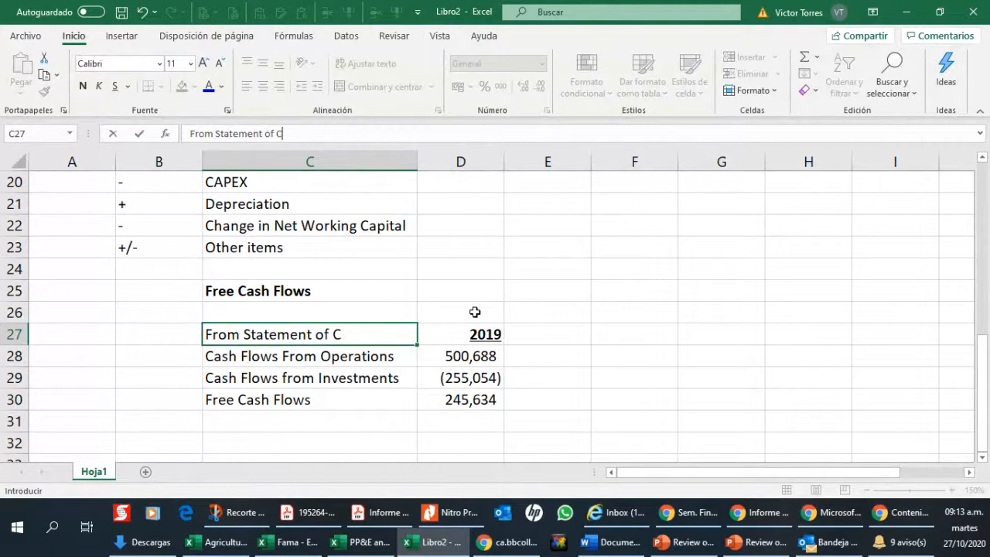
key("BackSpace")
type("sh Flows")
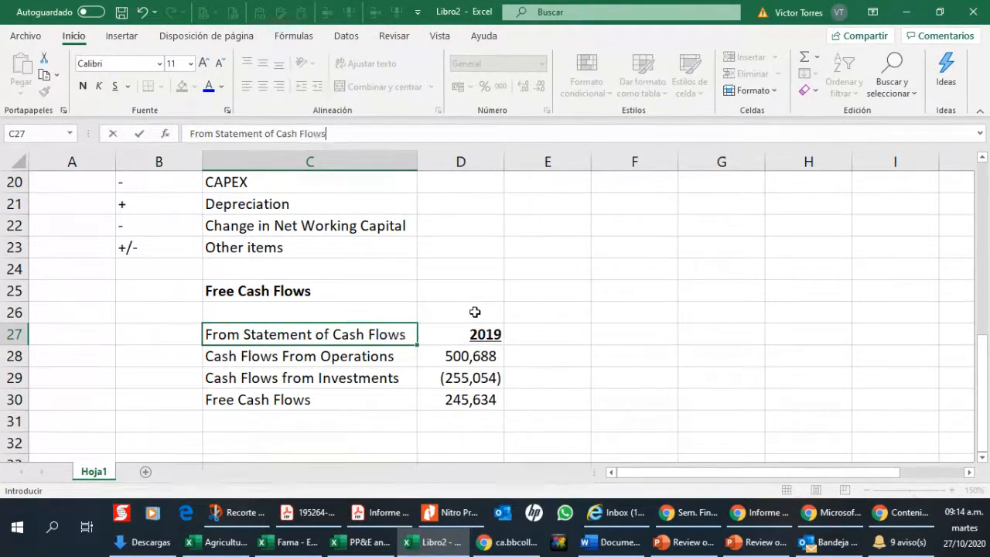
key("Return")
Format the heading in C27 as bold and underlined.
key("Up")
key("ctrl+n")
key("ctrl+s")
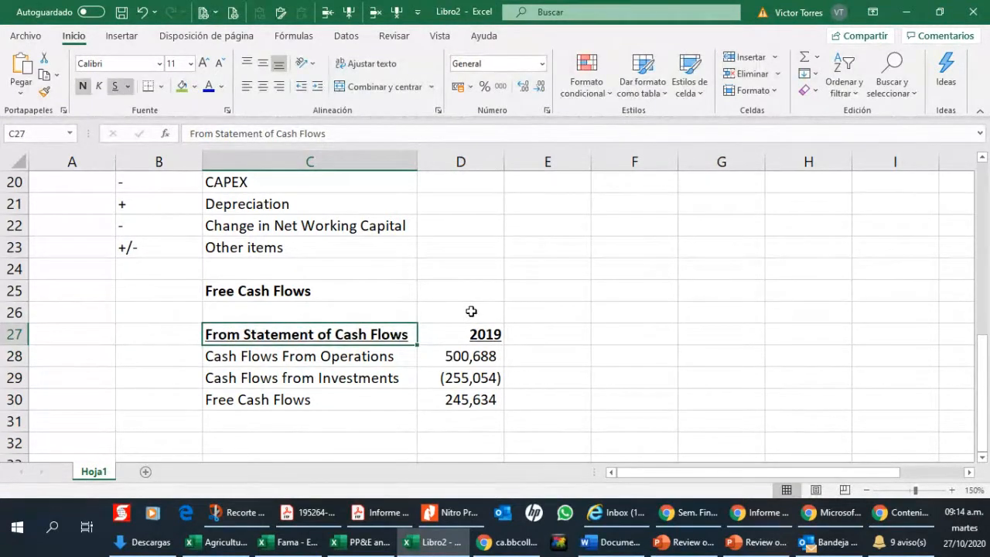
key("alt+Tab")
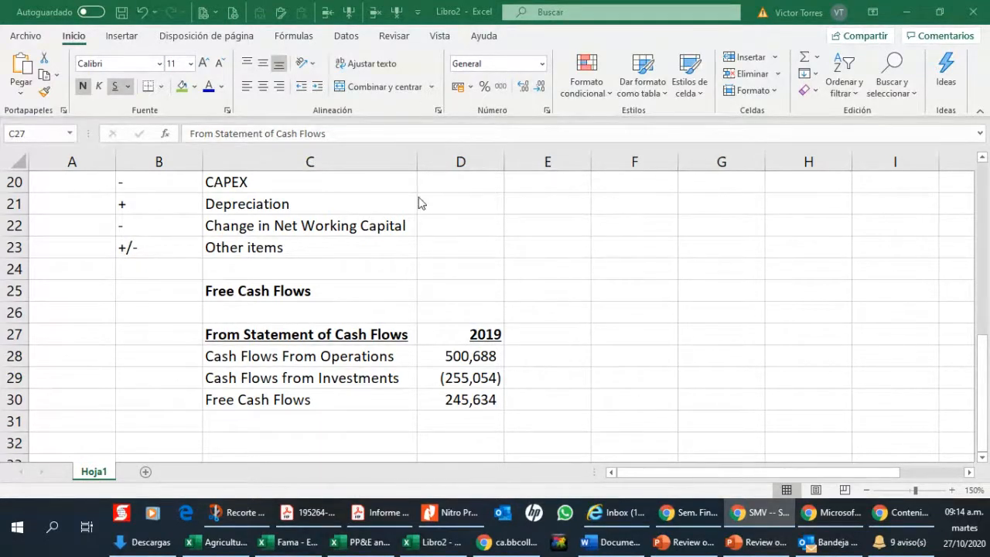
scroll(480, 239, "up", 3)
left_click(464, 295)
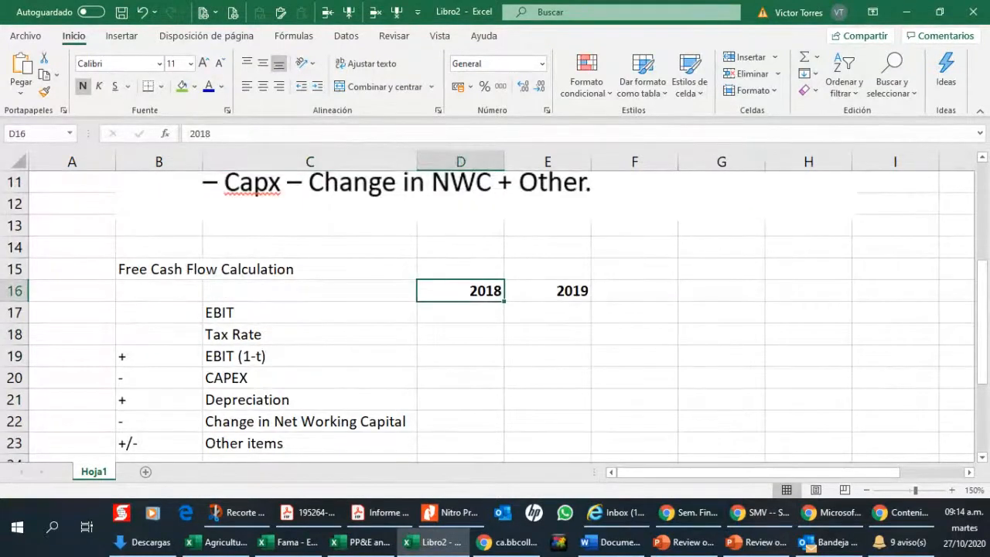
key("alt+Tab")
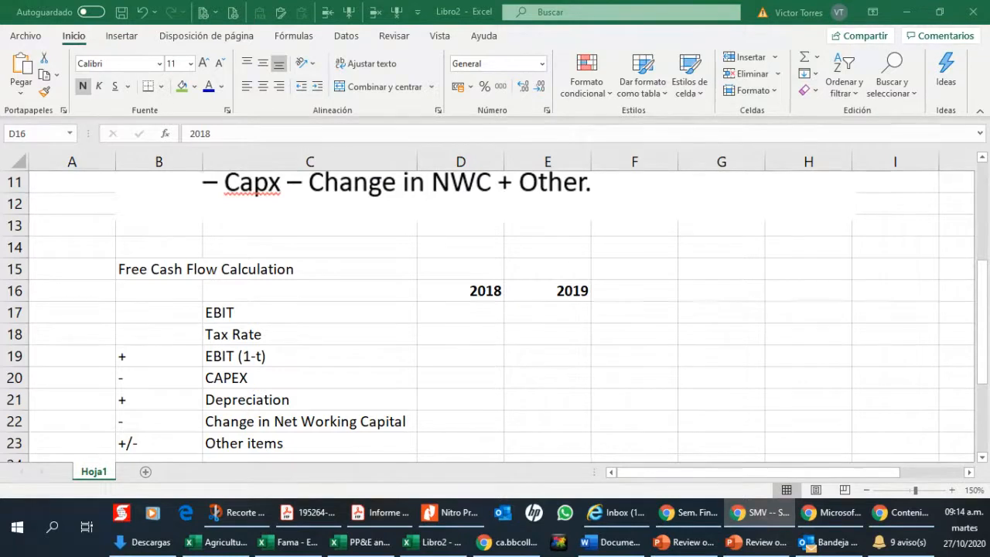
left_click(427, 315)
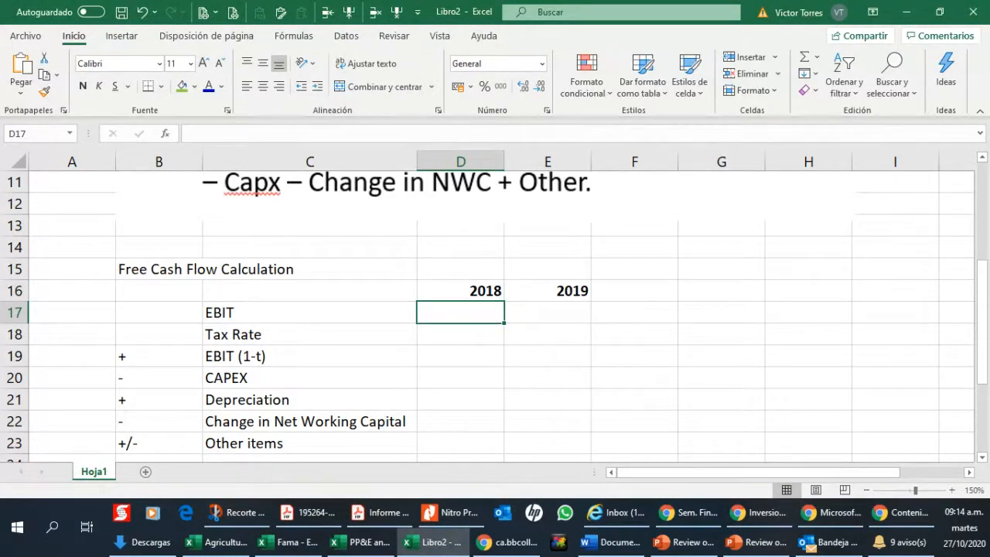
key("Page_Down")
key("Page_Down")
key("Page_Down")
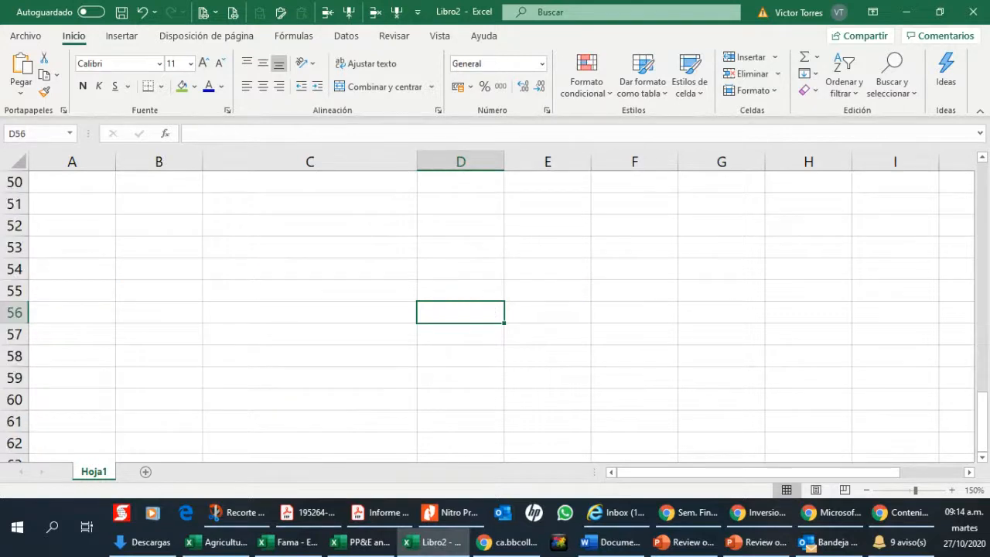
key("Page_Up")
key("Page_Up")
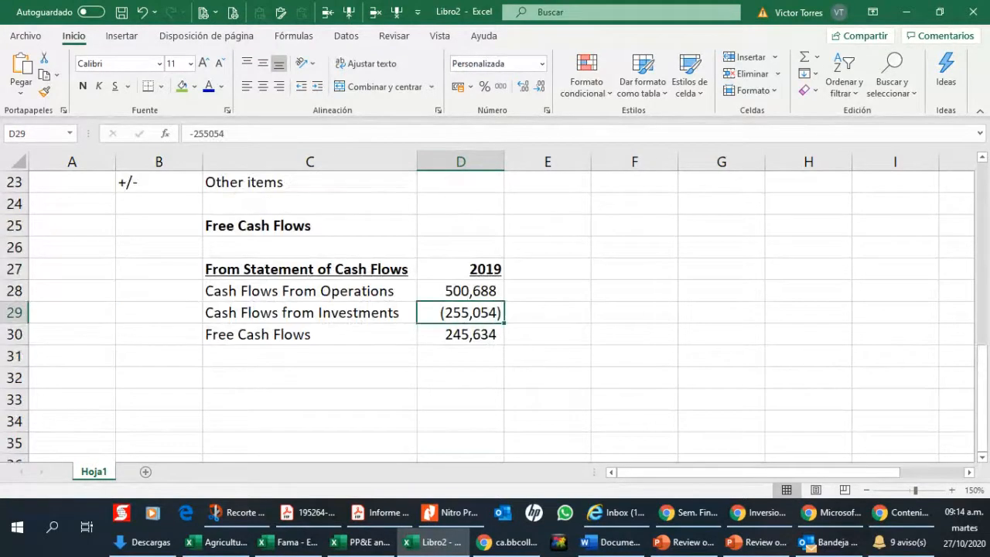
key("alt+Tab")
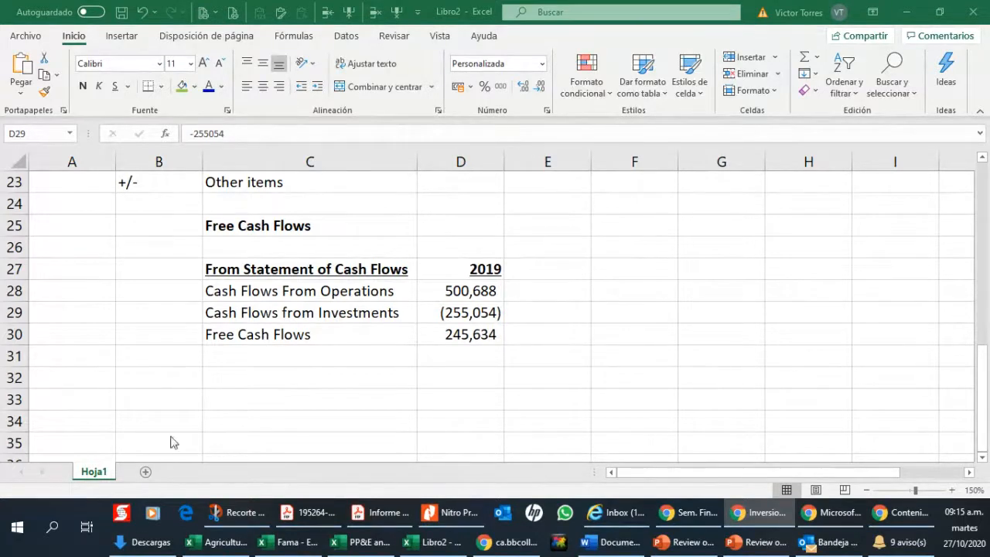
Switch to the audited 2019 report in Acrobat Reader and review the operating and investing sections of the consolidated cash flow statement.
left_click(383, 517)
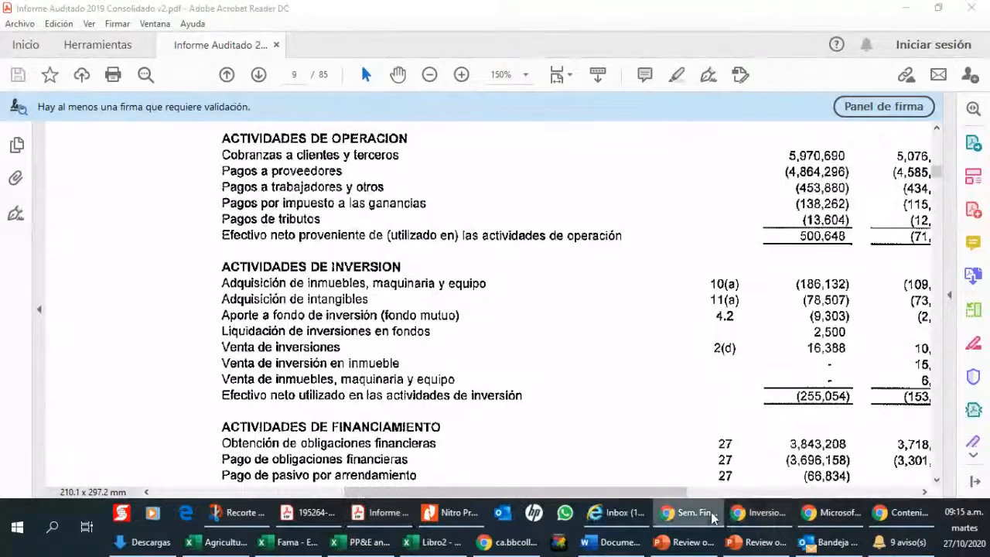
scroll(470, 319, "up", 4)
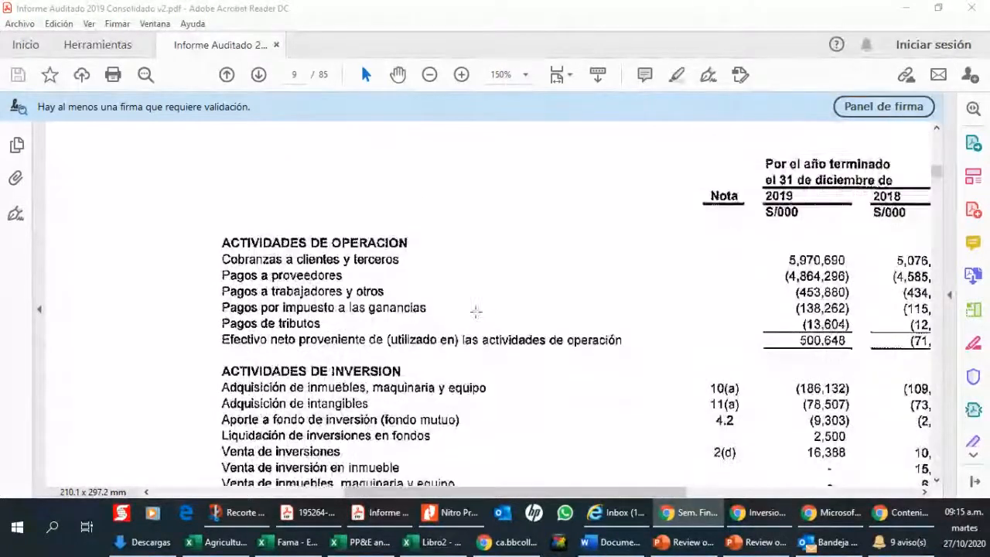
scroll(471, 319, "up", 2)
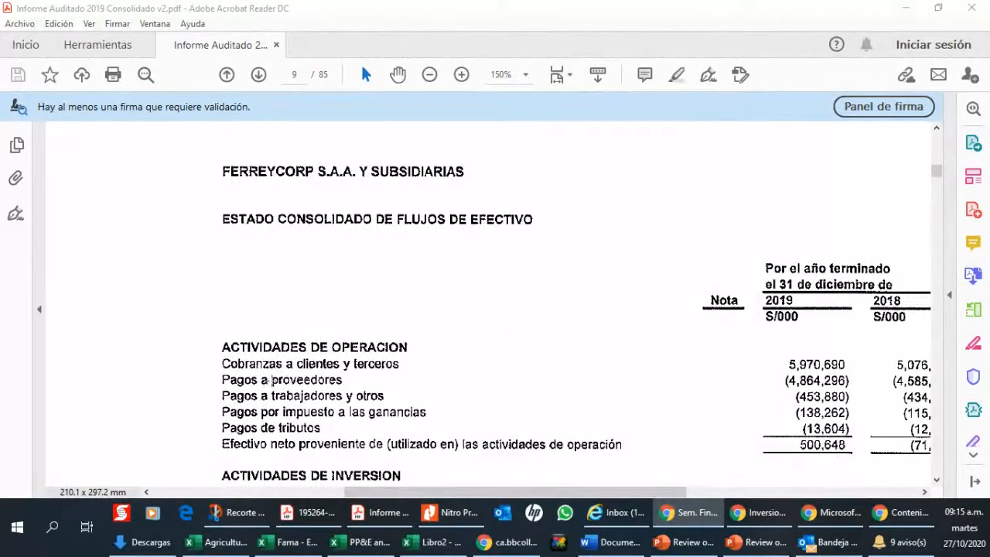
scroll(435, 344, "down", 1)
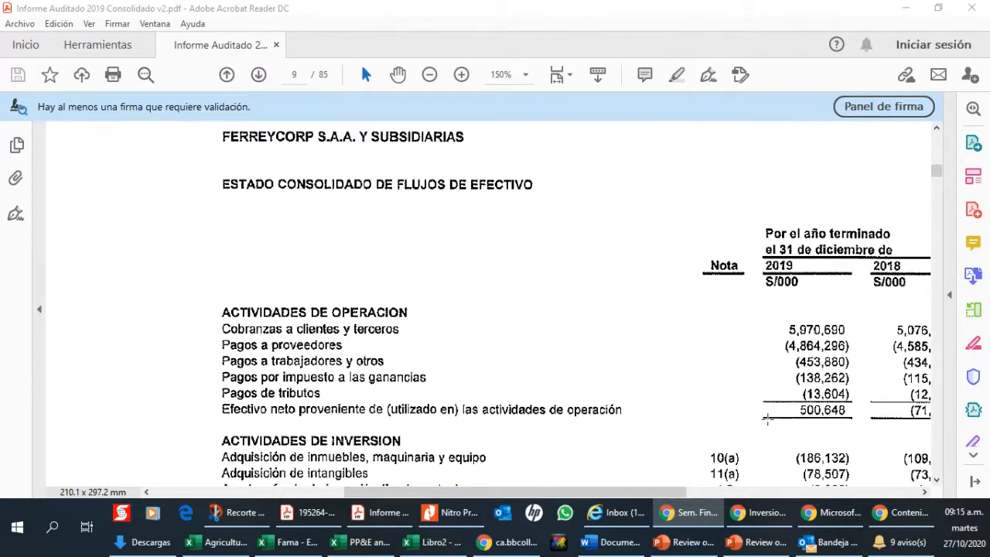
scroll(750, 376, "down", 5)
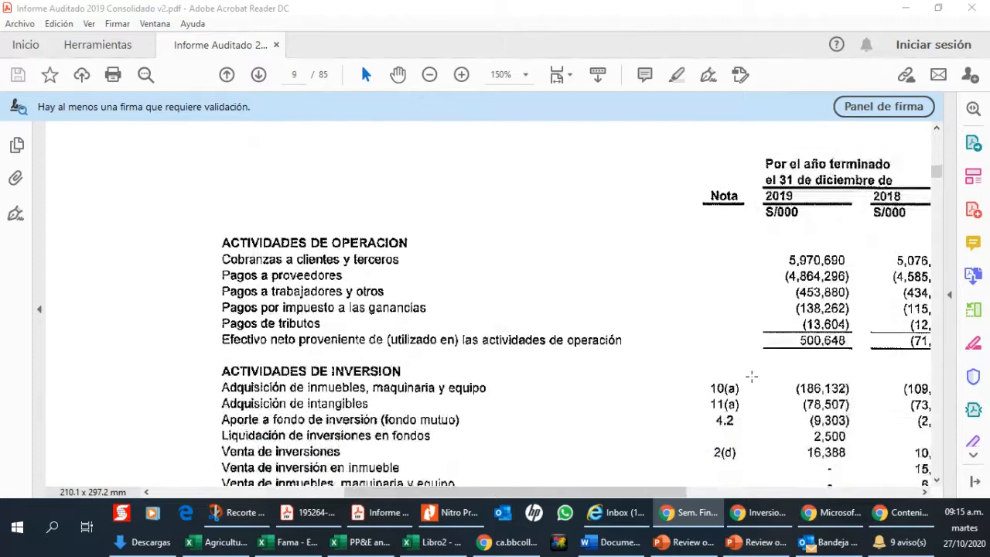
scroll(751, 376, "up", 2)
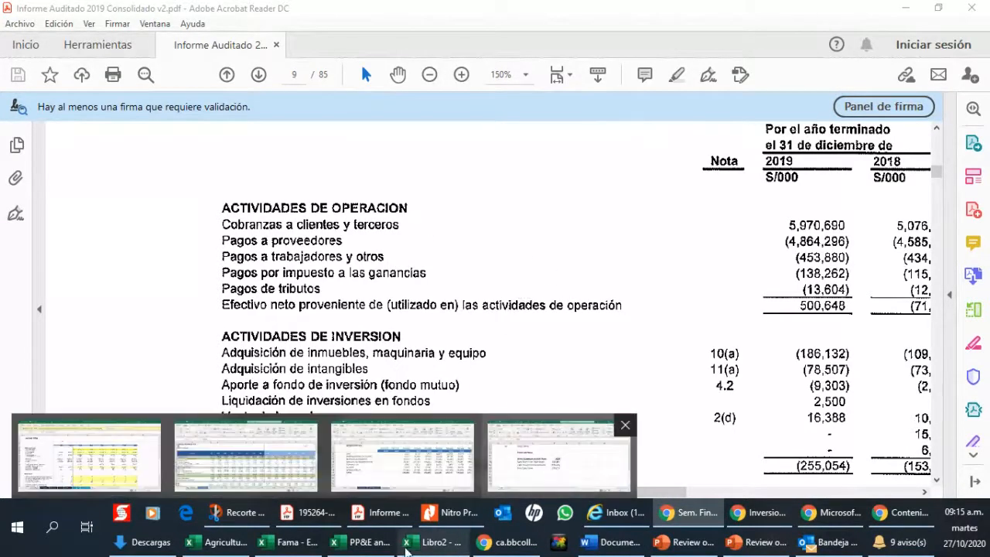
Return to the Libro2 workbook in Excel and make the Free Cash Flows row C30:D30 bold.
left_click(433, 541)
left_click(355, 268)
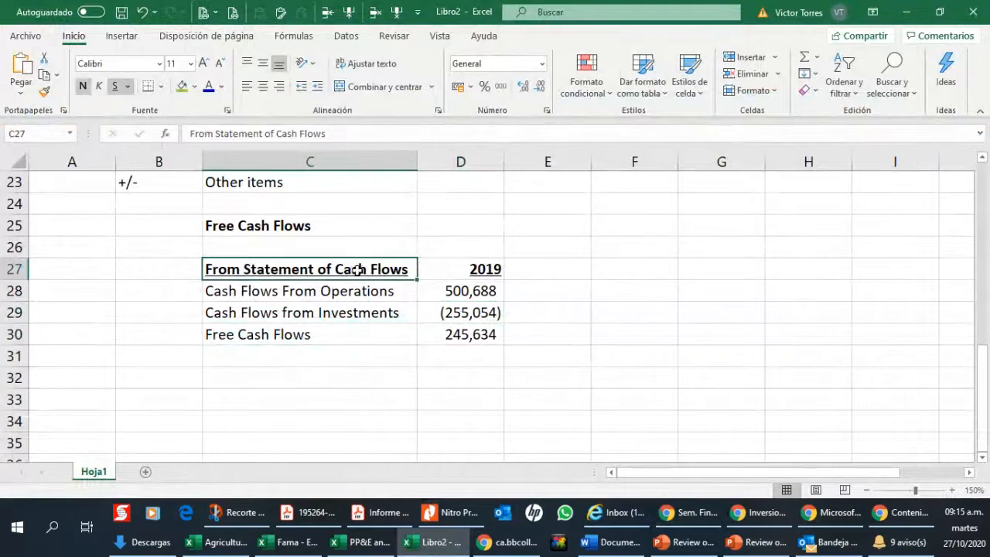
left_click(441, 330)
left_click(323, 333)
left_click_drag(322, 333, 441, 332)
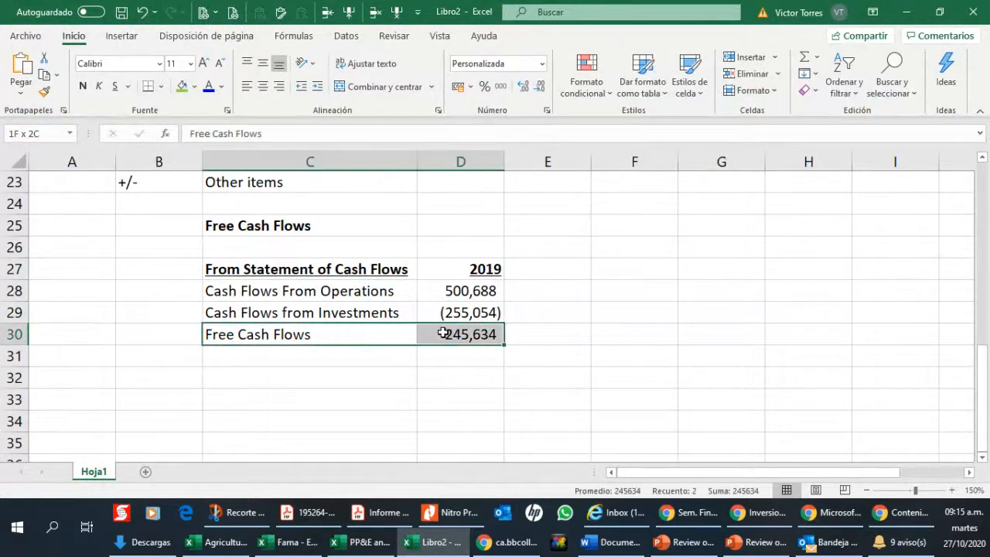
key("ctrl+n")
Make the table title in B15 bold.
scroll(372, 222, "up", 4)
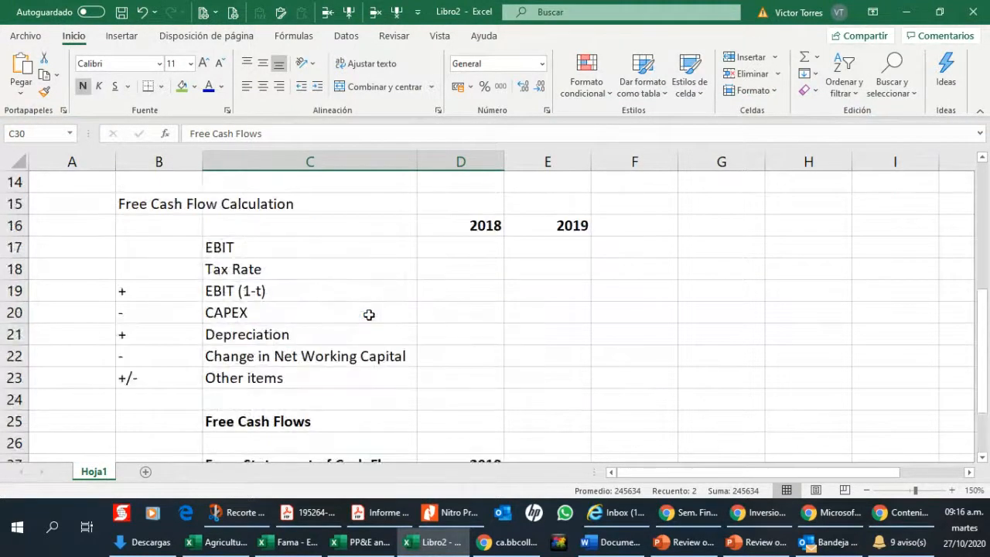
left_click(155, 268)
left_click(85, 88)
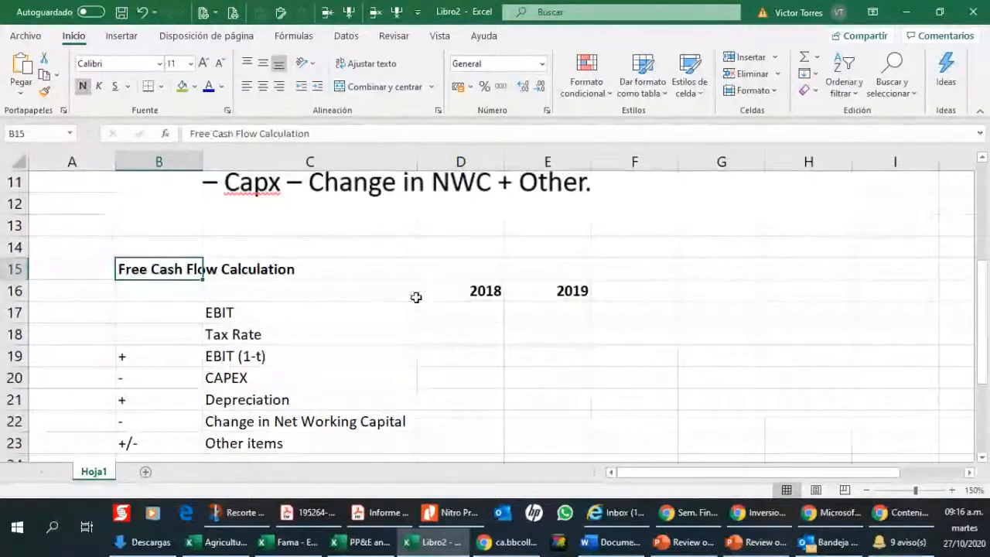
Extend the title in B15 to read "Free Cash Flow Calculation for the Firm".
left_click(426, 130)
type("fro")
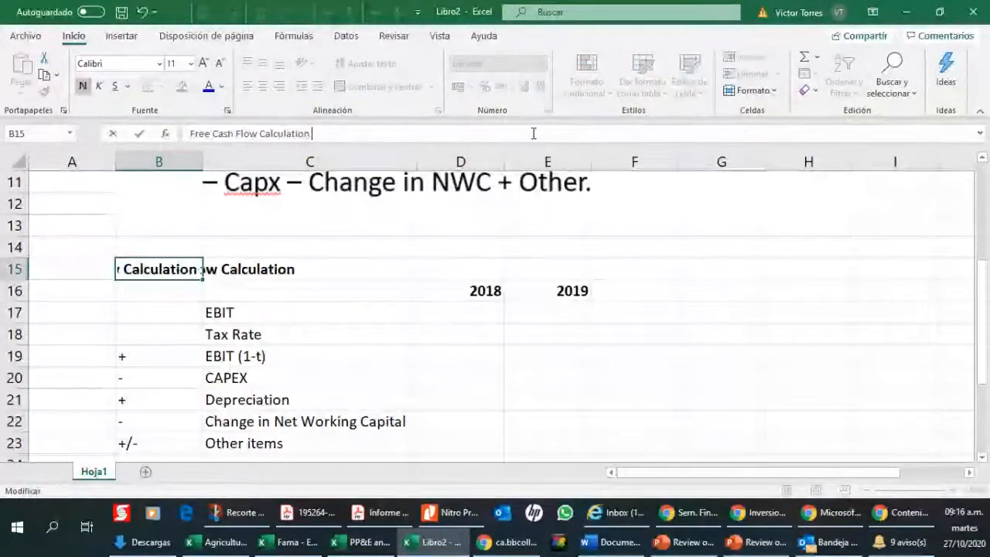
key("BackSpace")
key("BackSpace")
type("or the Frim")
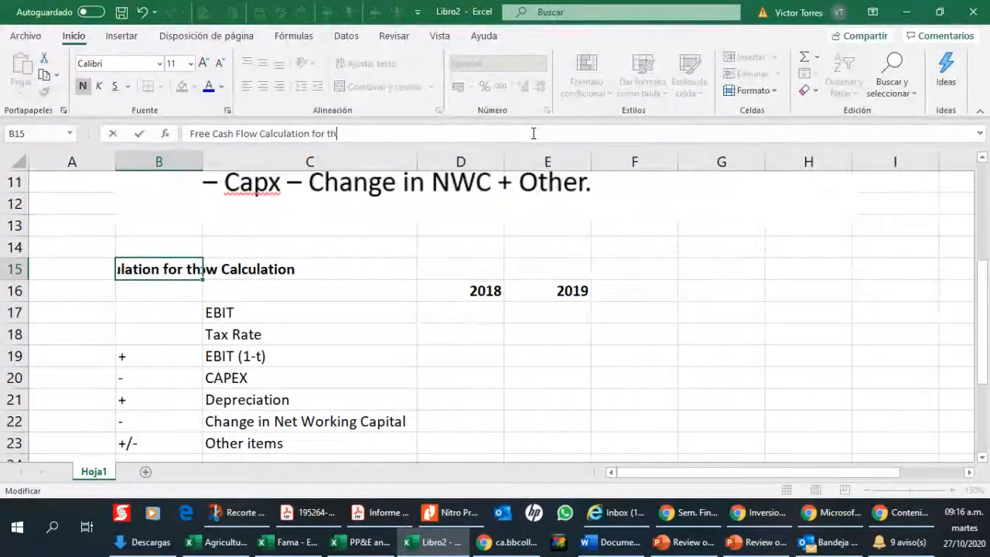
key("BackSpace")
key("BackSpace")
key("BackSpace")
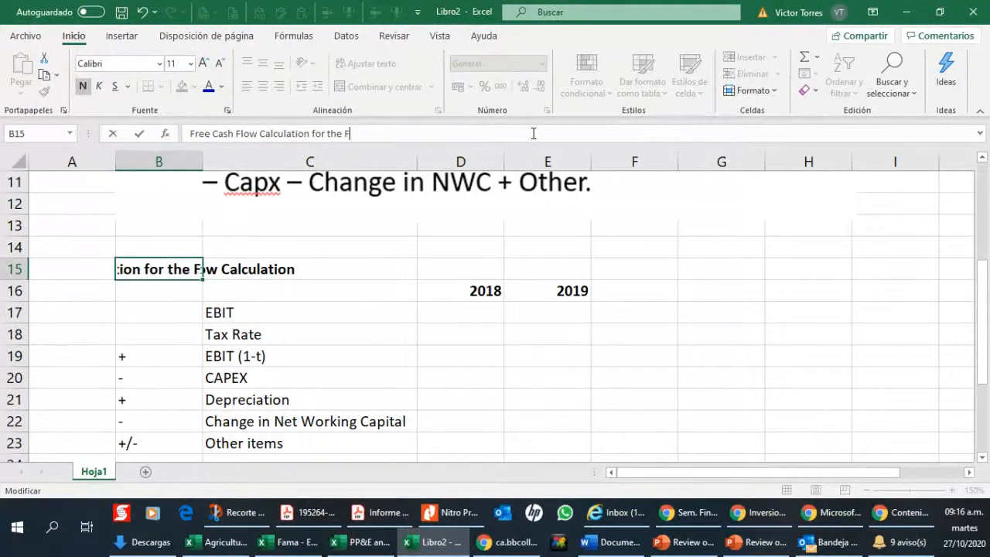
type("irm")
key("Return")
key("Right")
key("Up")
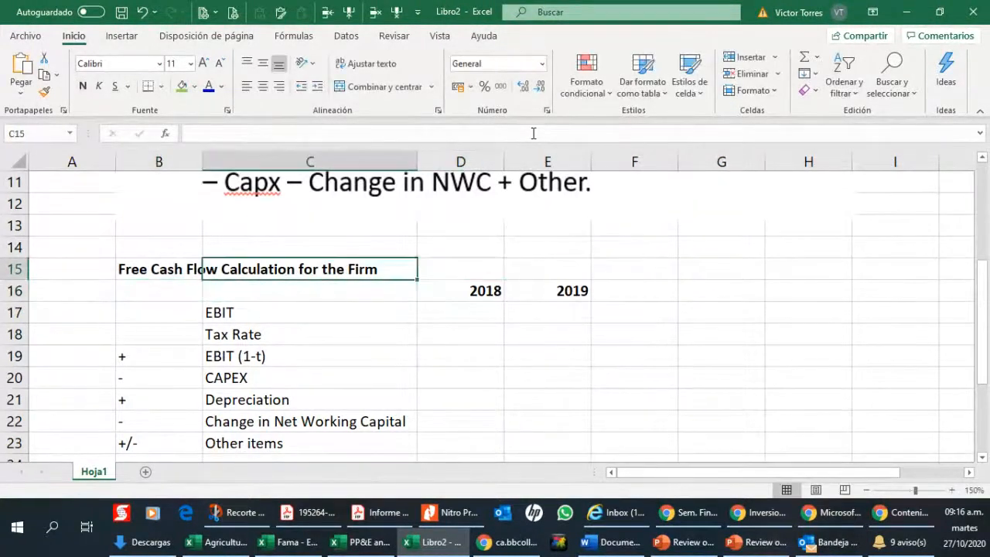
Review the line items of the free cash flow table, from EBIT down to Free Cash Flows.
key("Left")
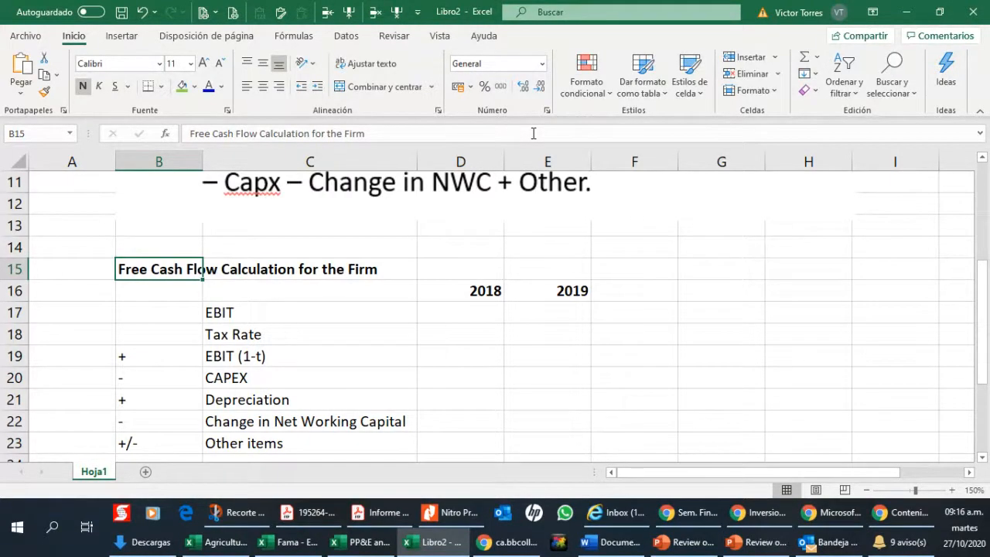
key("Down")
key("Down")
key("Down")
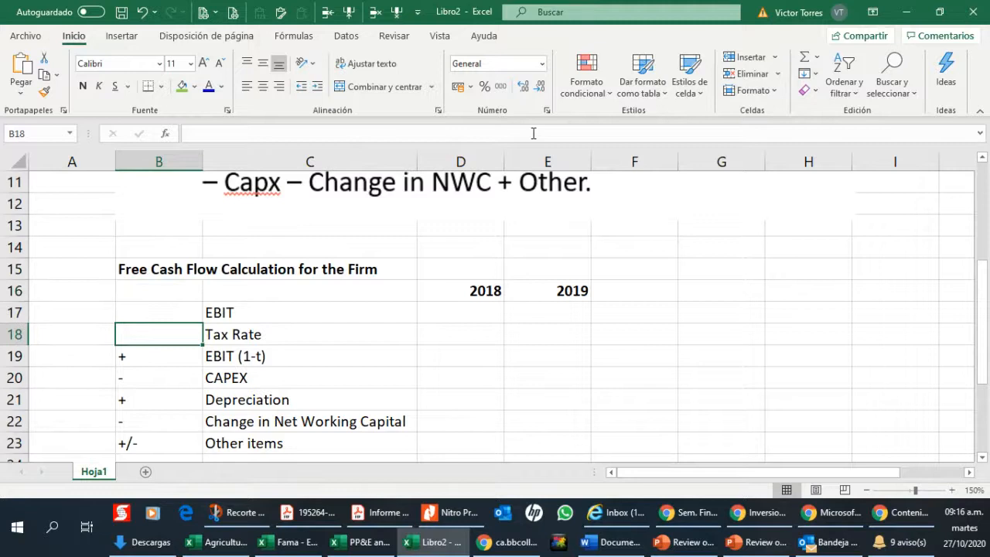
key("Right")
key("Down")
key("Down")
key("Down")
key("Down")
key("Down")
key("Down")
key("Down")
key("Down")
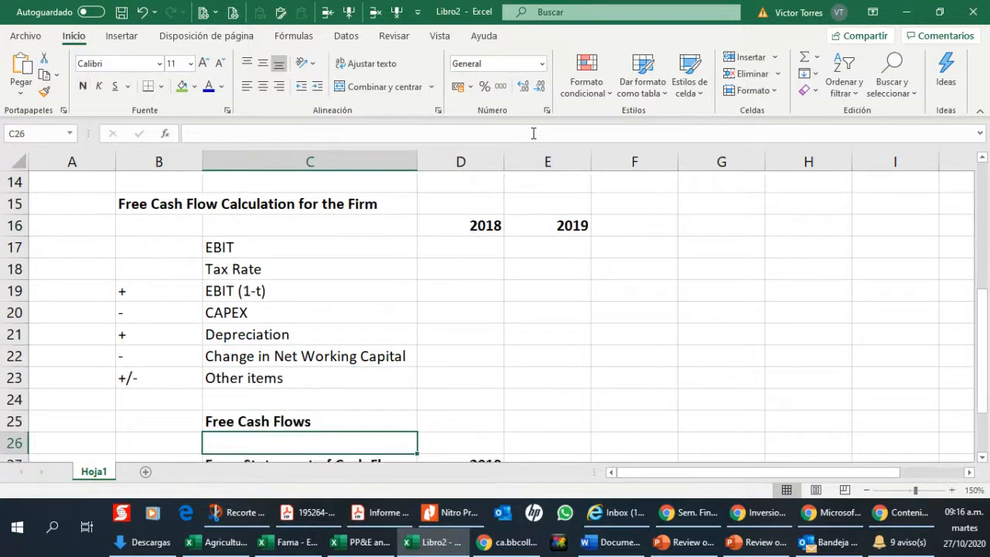
key("Up")
key("Up")
key("Up")
key("Up")
key("Up")
key("Up")
key("Up")
key("Up")
key("Up")
key("Down")
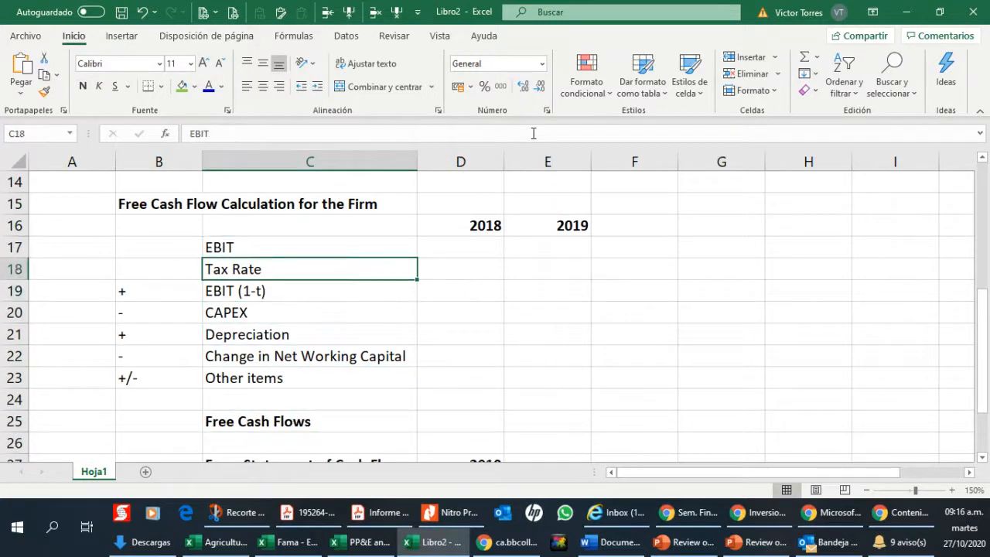
key("Down")
key("Down")
key("Down")
key("Down")
key("Down")
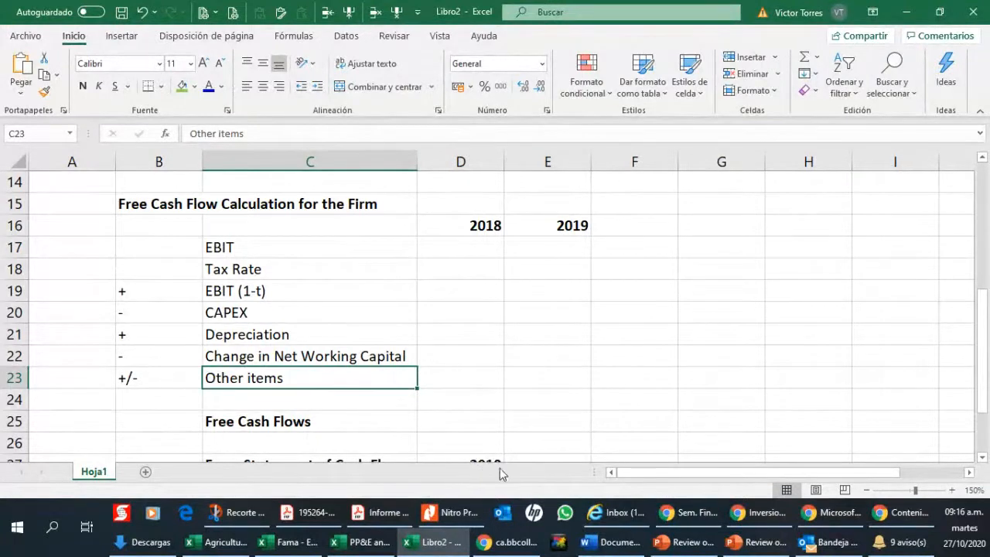
Switch to the Inversiones Centenario PDF in Chrome and enlarge its consolidated cash flow statement on page 9 for reading.
mouse_move(832, 511)
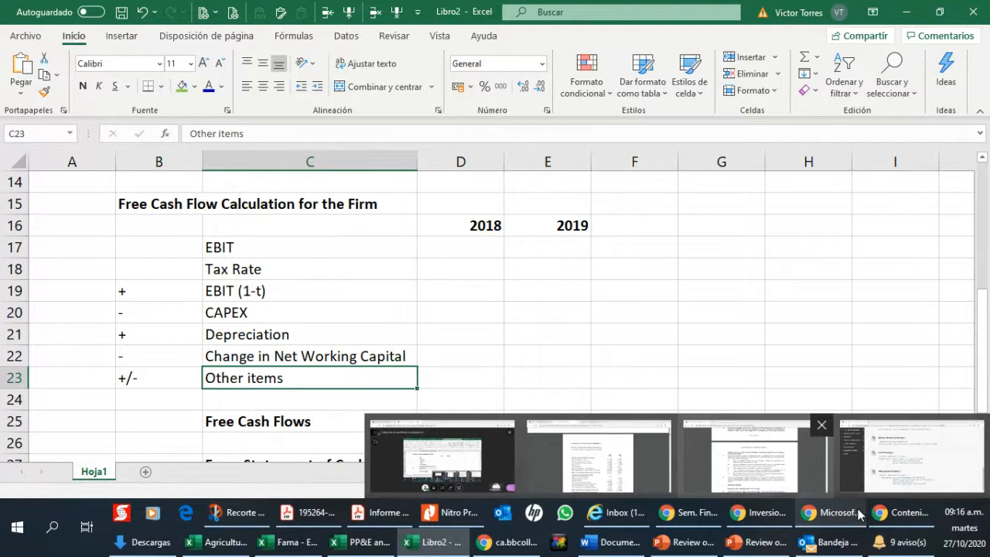
left_click(371, 512)
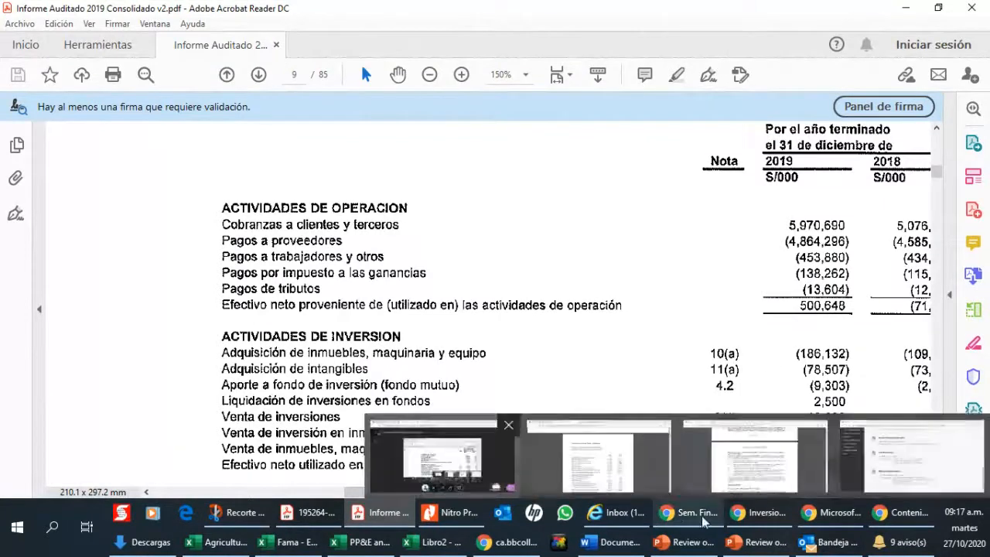
left_click(856, 526)
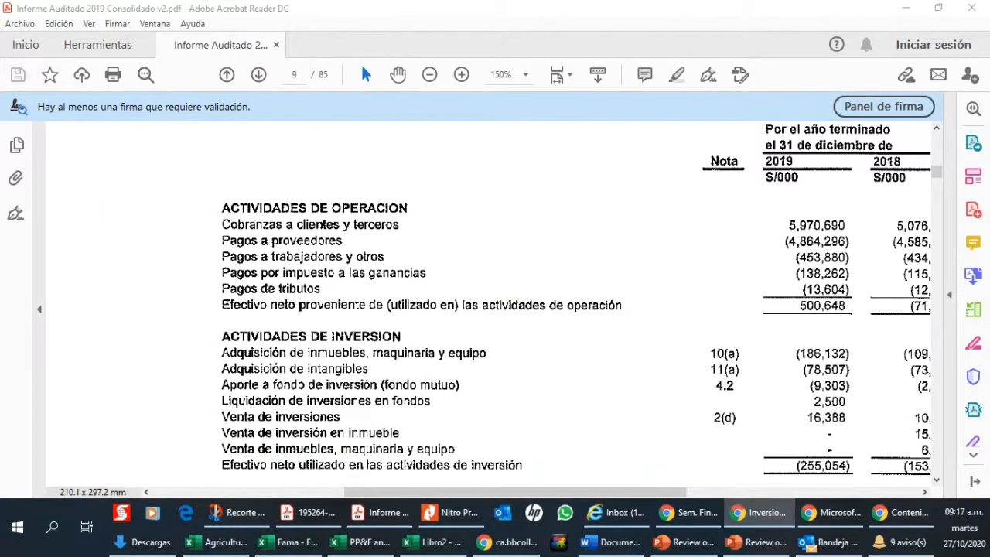
left_click(754, 512)
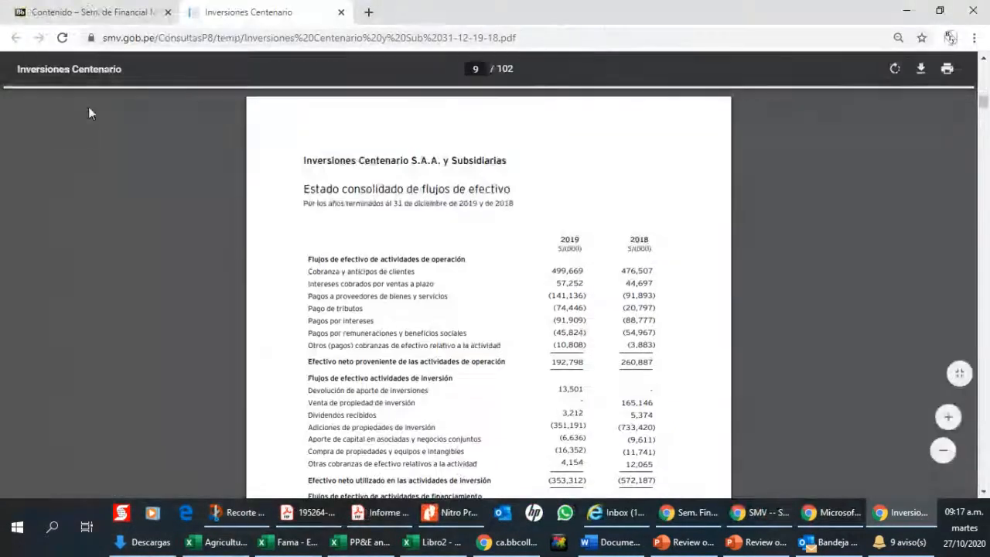
scroll(505, 288, "down", 1)
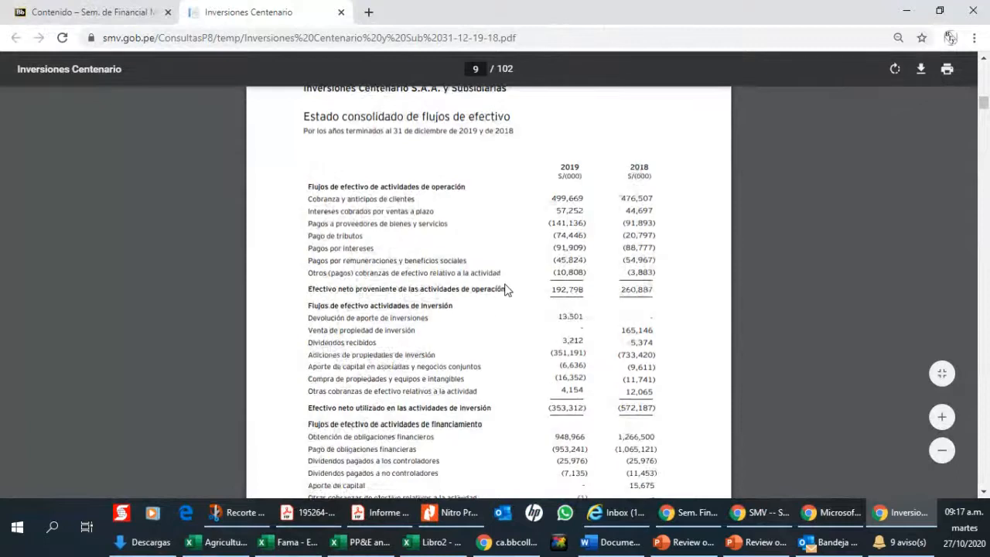
left_click(943, 418)
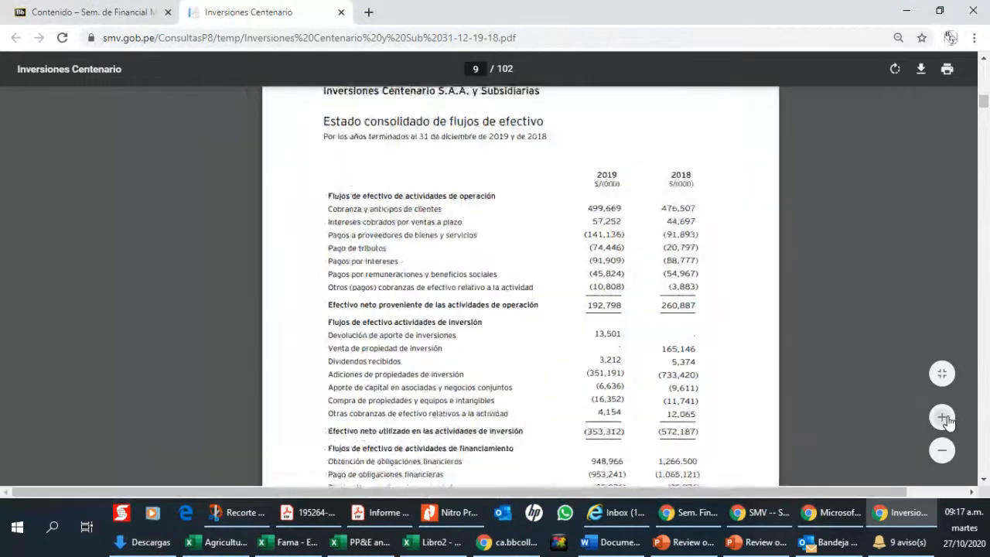
left_click(942, 418)
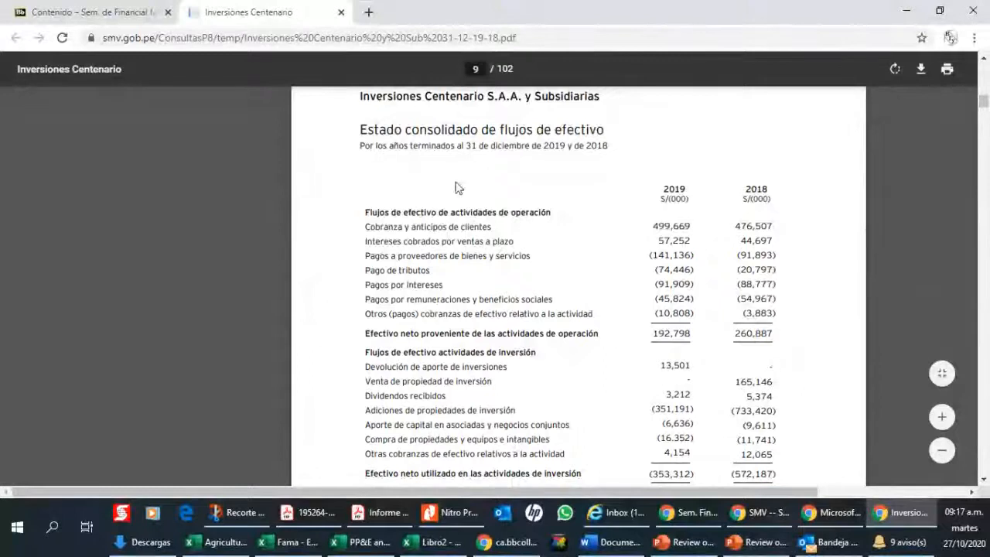
scroll(562, 181, "up", 1)
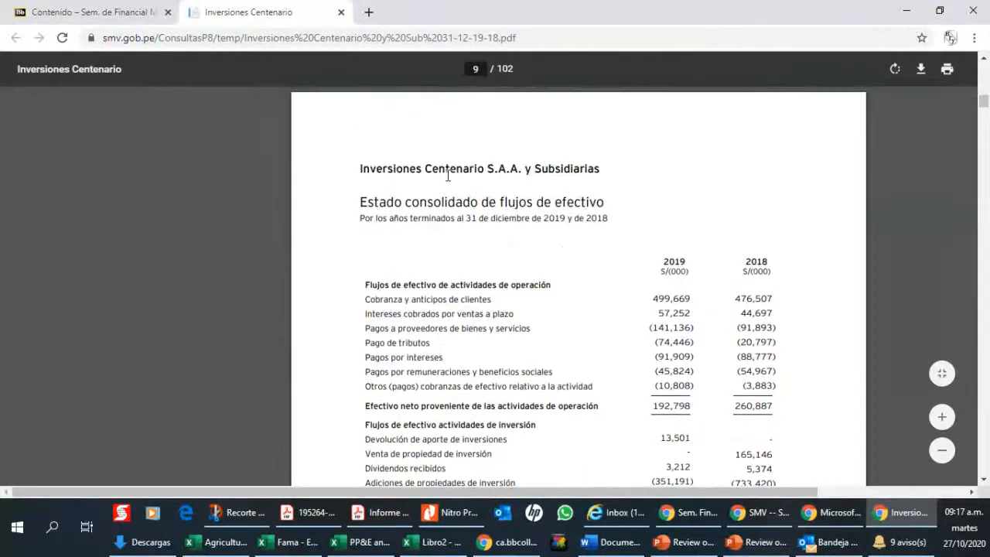
left_click_drag(375, 166, 506, 168)
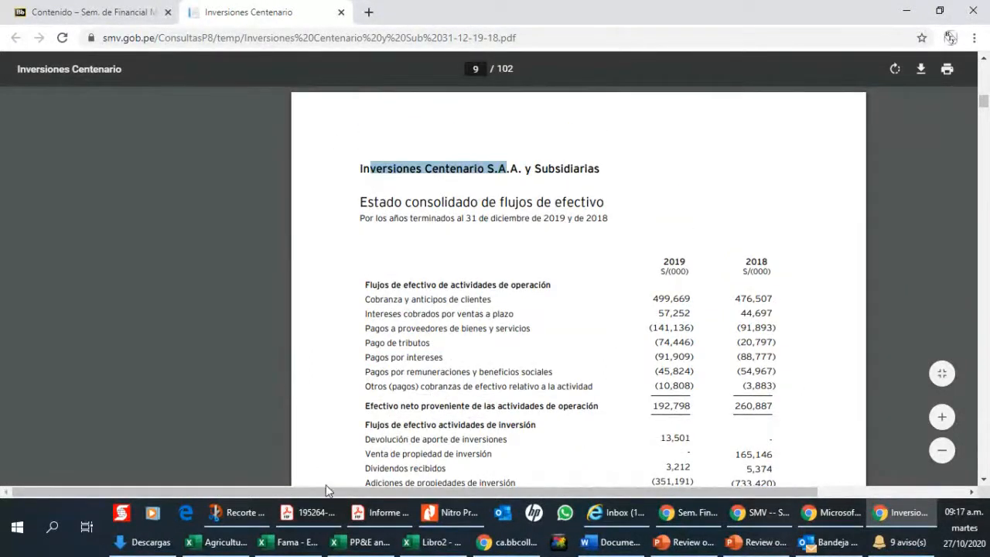
left_click(695, 514)
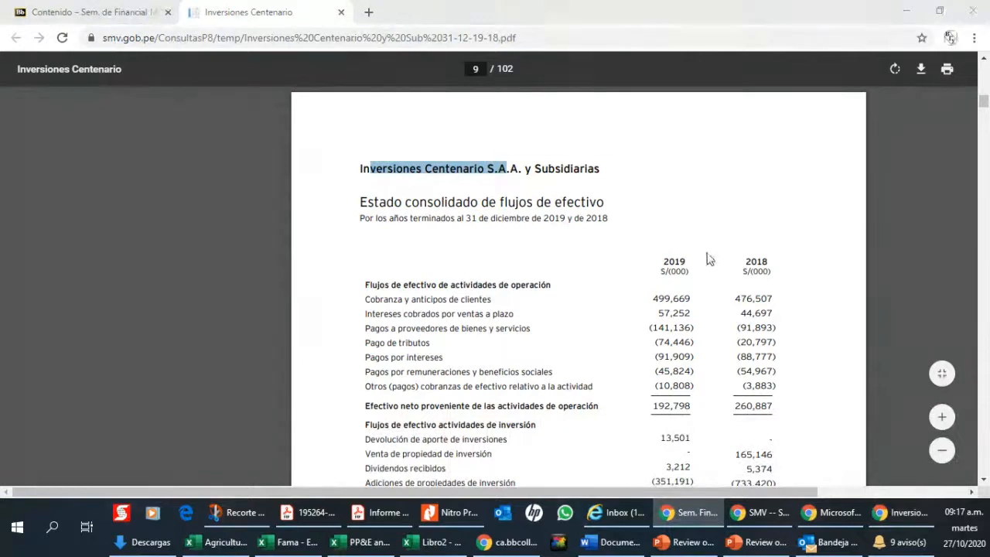
left_click(492, 198)
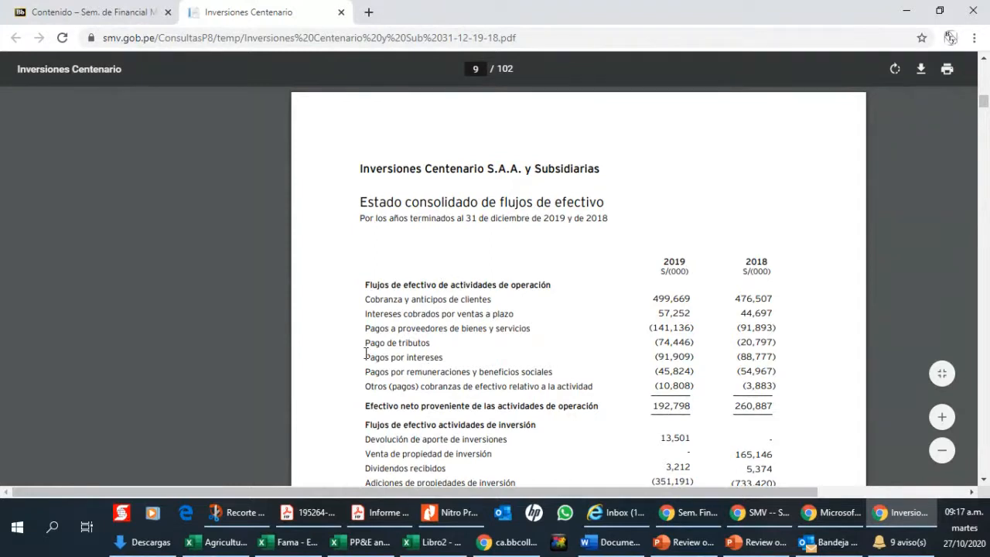
Examine the interest payments line and the net operating and investing cash flow totals in Inversiones Centenario's statement.
left_click_drag(367, 352, 780, 353)
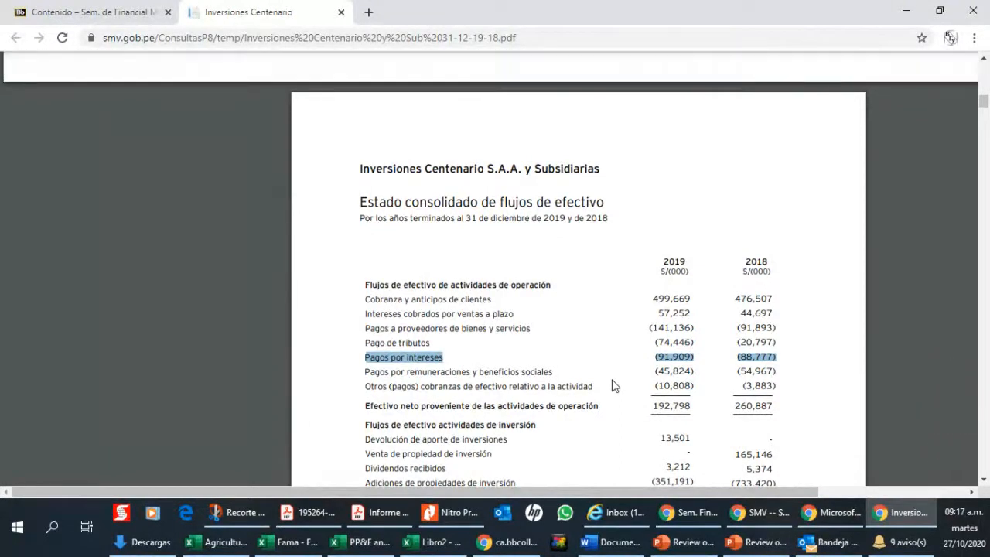
left_click(488, 405)
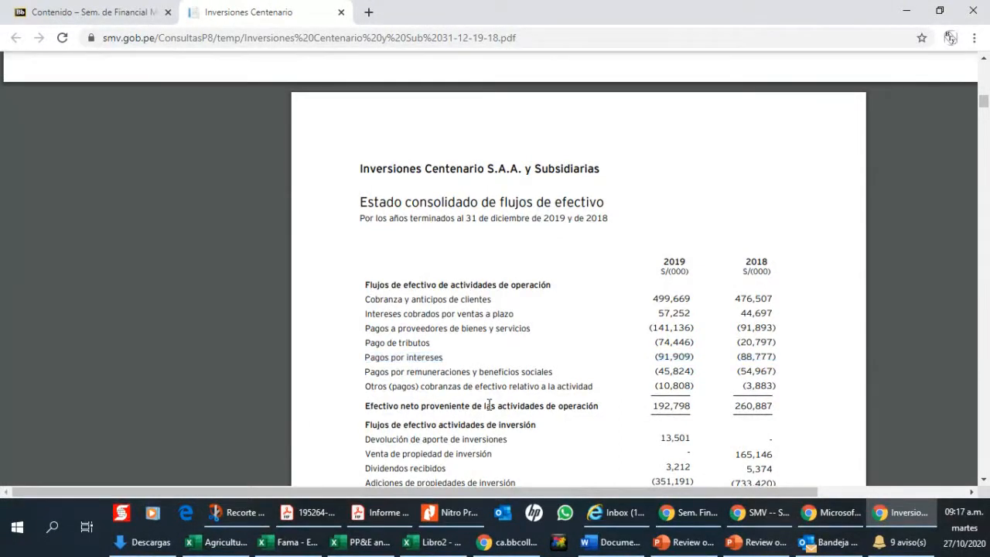
left_click_drag(489, 406, 558, 406)
scroll(570, 408, "down", 3)
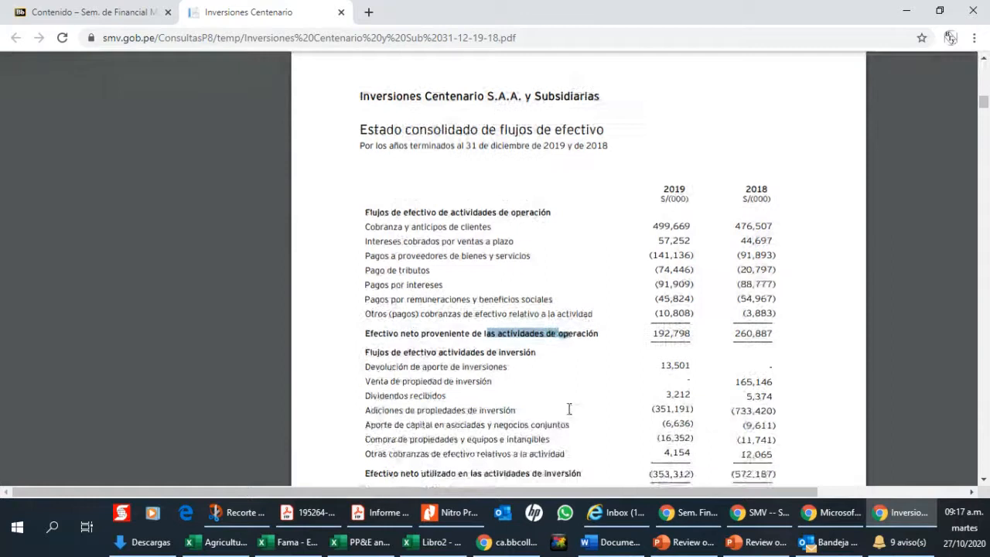
left_click_drag(463, 331, 607, 341)
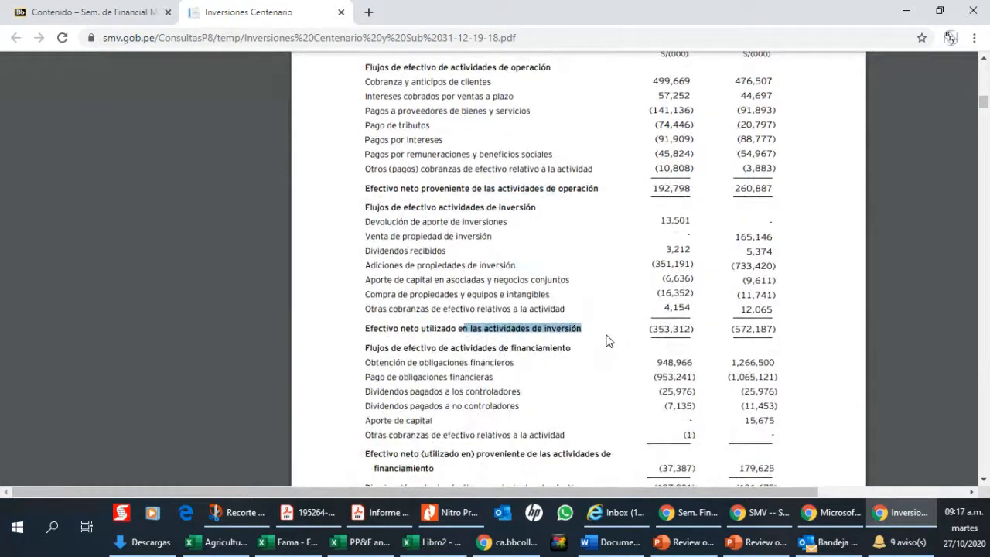
scroll(607, 341, "up", 1)
left_click_drag(365, 210, 778, 207)
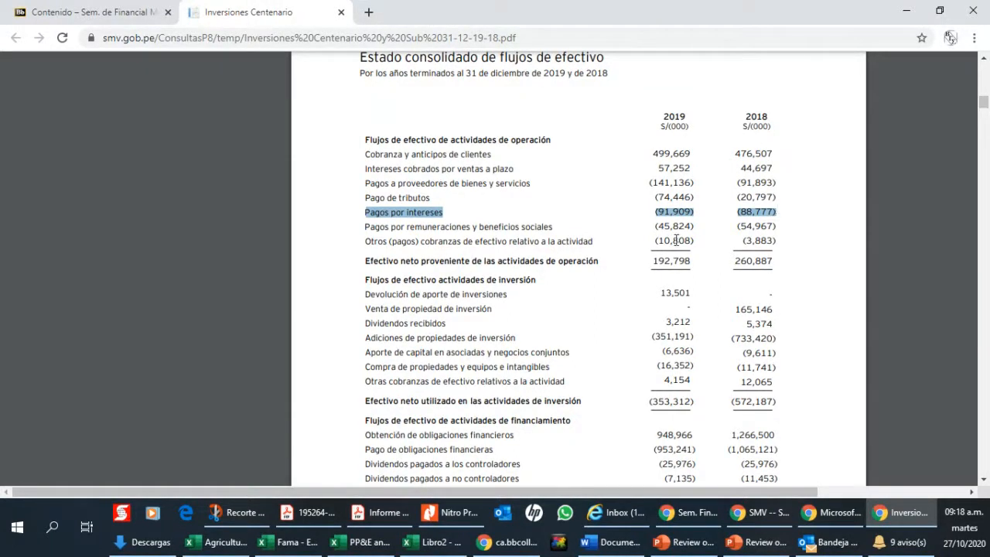
Check the dividends paid under financing activities, and compare them with where interest payments are classified in Inversiones Centenario's statement.
scroll(611, 323, "down", 2)
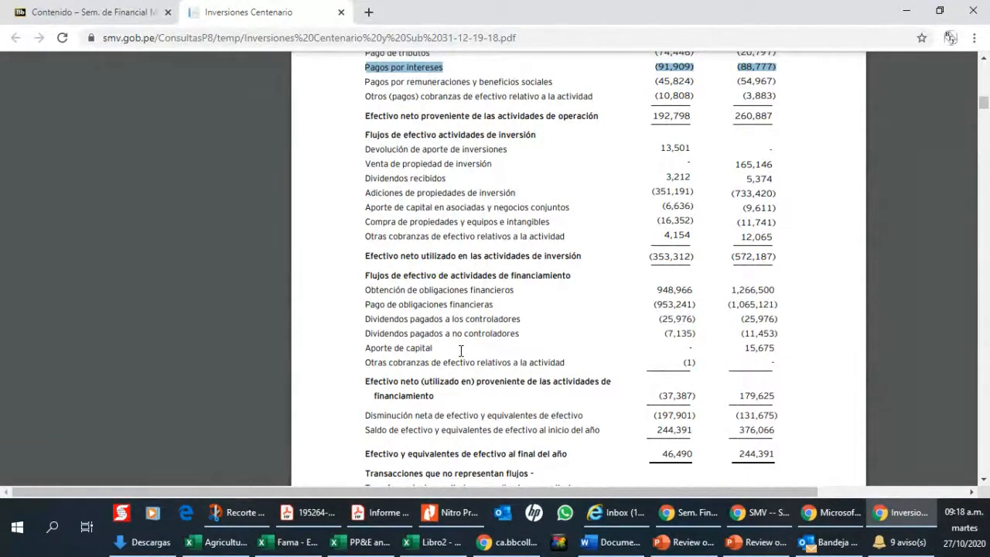
left_click_drag(374, 320, 470, 319)
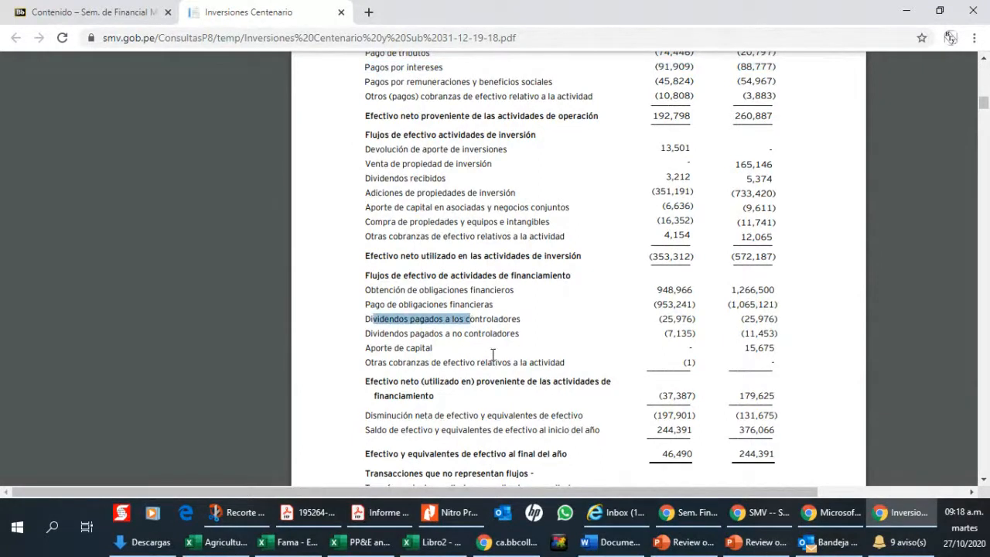
left_click(484, 320)
scroll(504, 333, "up", 4)
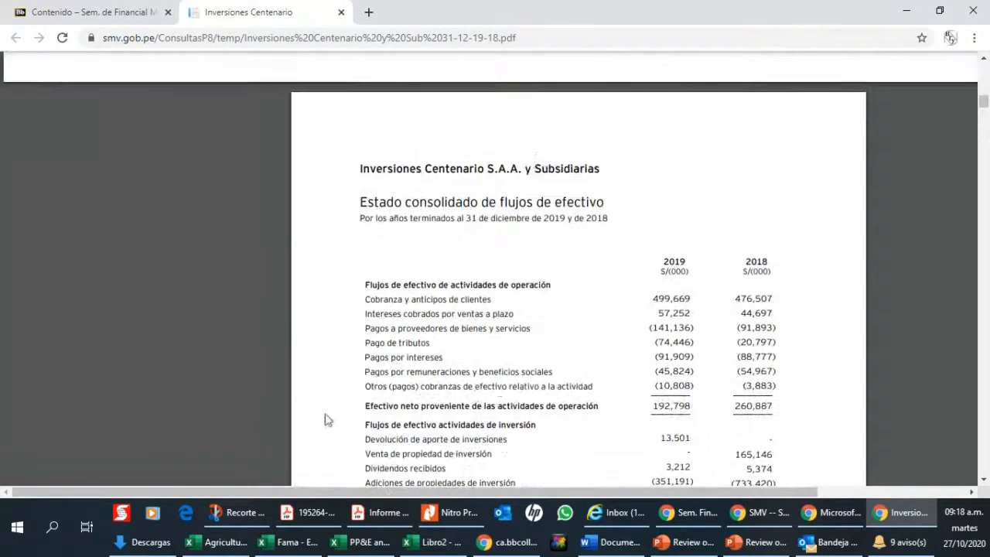
scroll(440, 335, "up", 3)
scroll(438, 335, "down", 4)
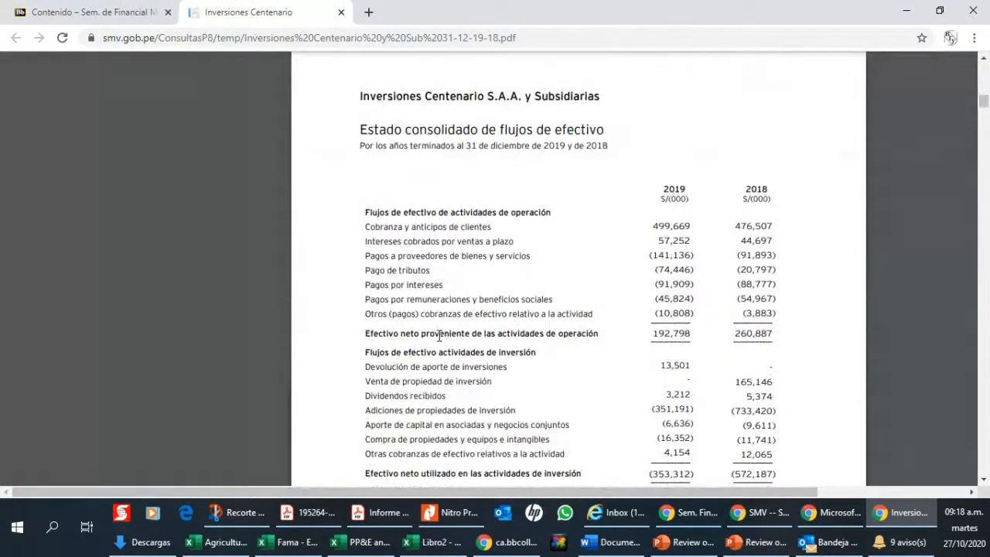
left_click(942, 417)
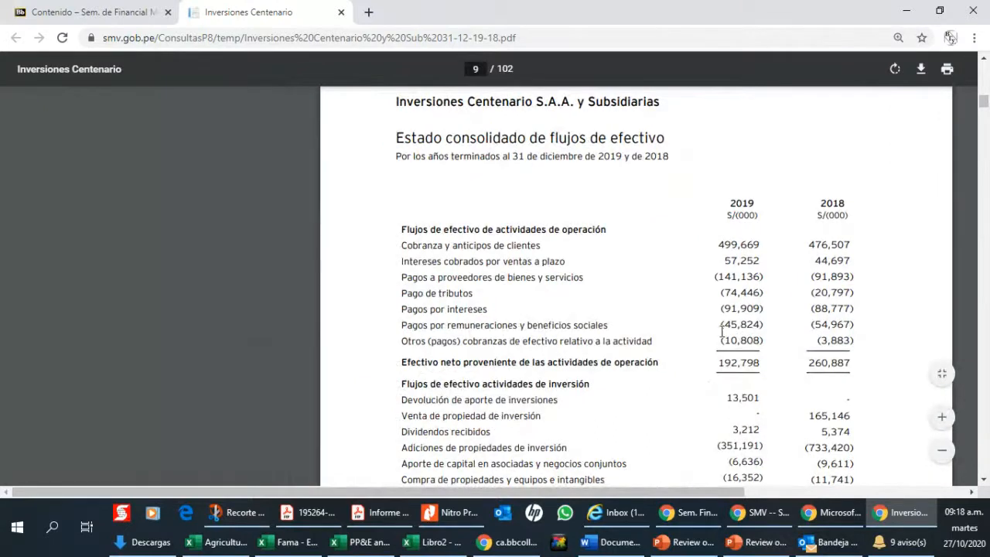
scroll(325, 307, "right", 3)
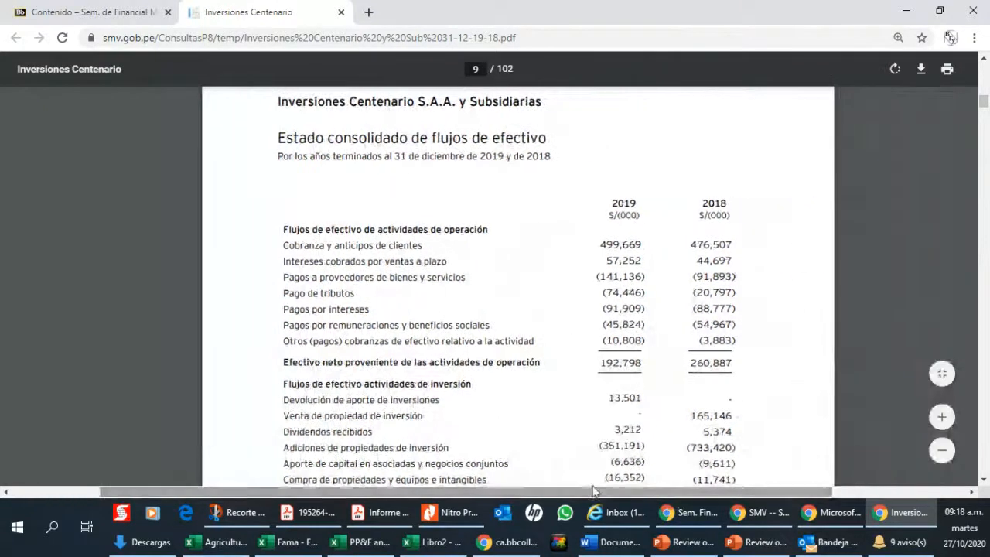
left_click_drag(285, 307, 724, 307)
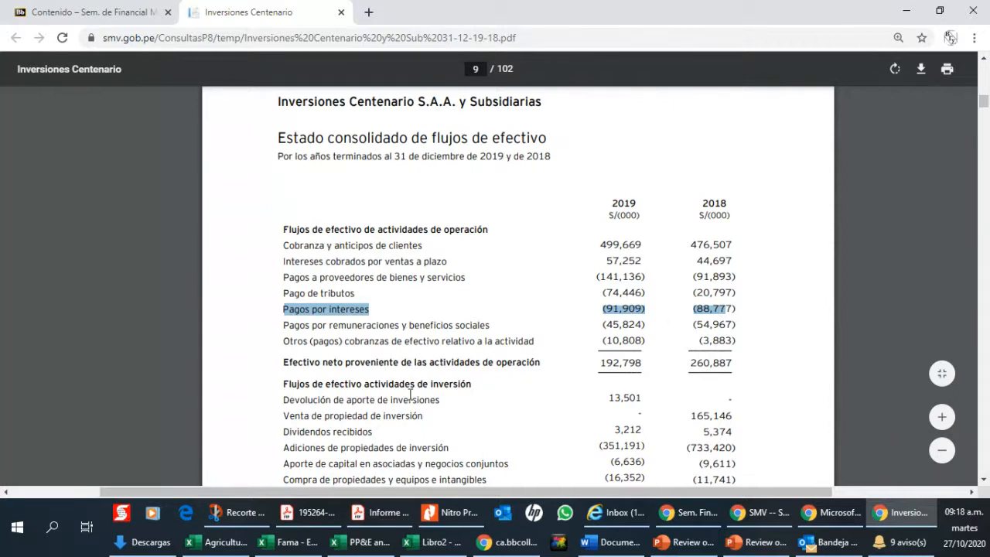
Return to the Libro2 workbook in Excel and review the 2019 operating, investing and free cash flow cells D28:D30.
left_click(433, 542)
scroll(401, 317, "down", 2)
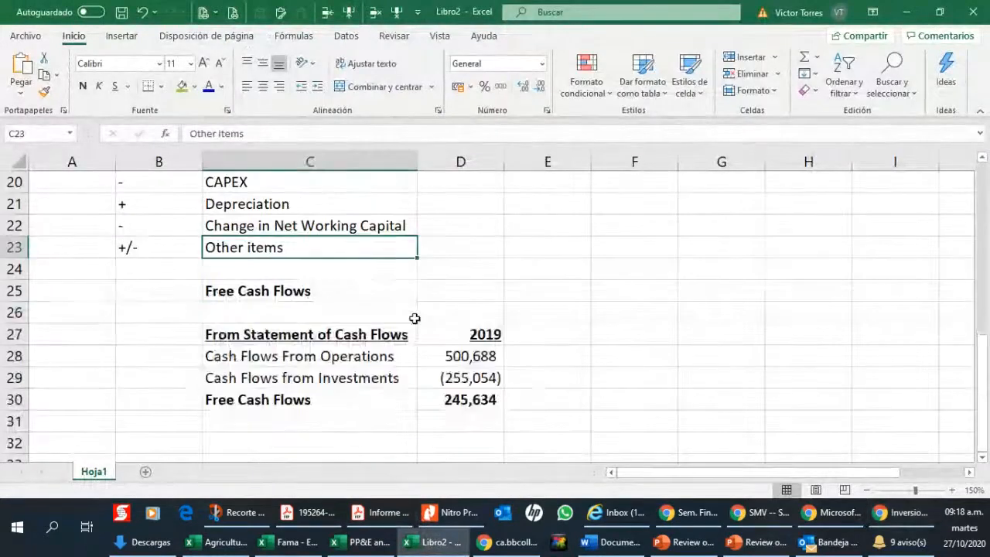
left_click(462, 401)
left_click(477, 356)
left_click(470, 376)
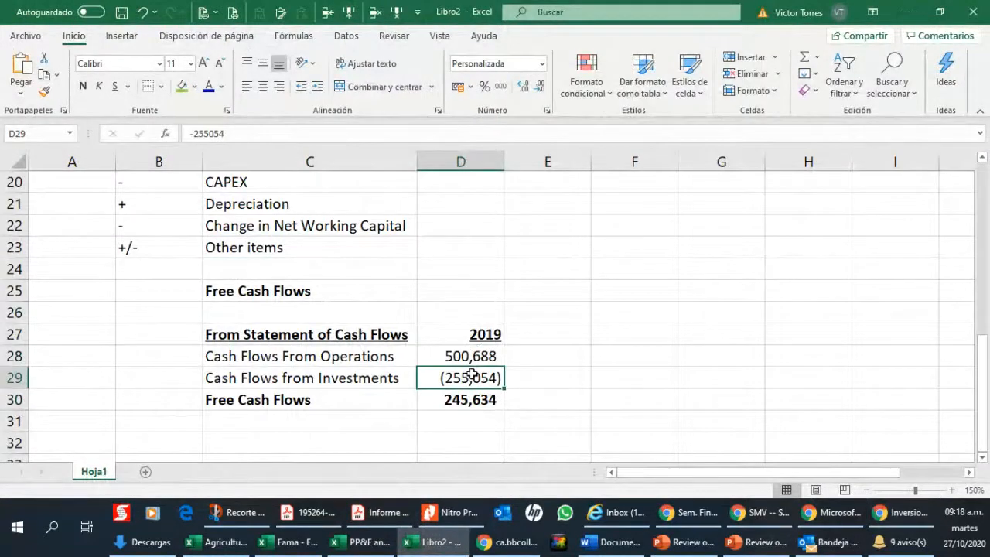
left_click(475, 352)
left_click(469, 377)
Insert a blank row above the "From Statement of Cash Flows" heading and enter the company label FERREYCORP in C27.
left_click(299, 317)
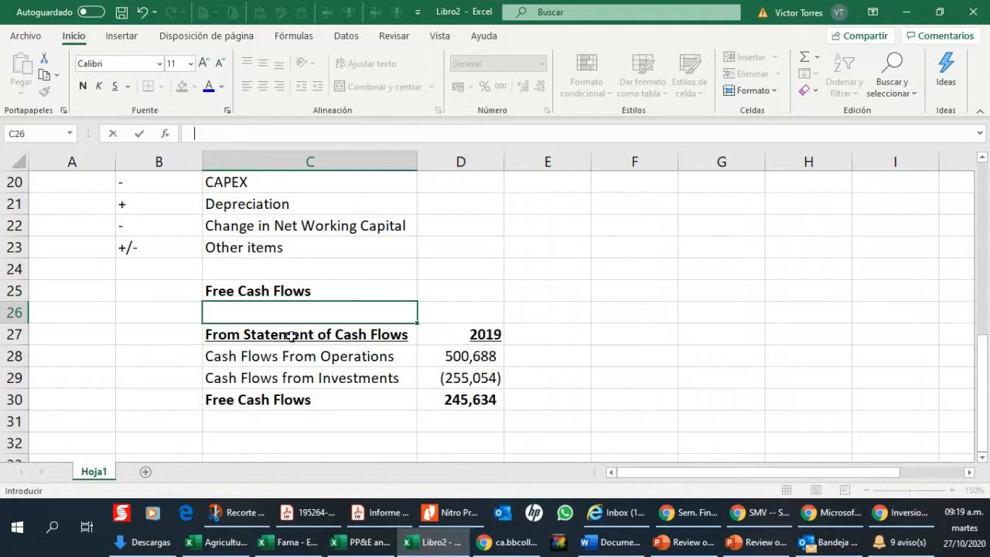
left_click(291, 336)
key("shift+space")
key("ctrl+plus")
left_click(292, 335)
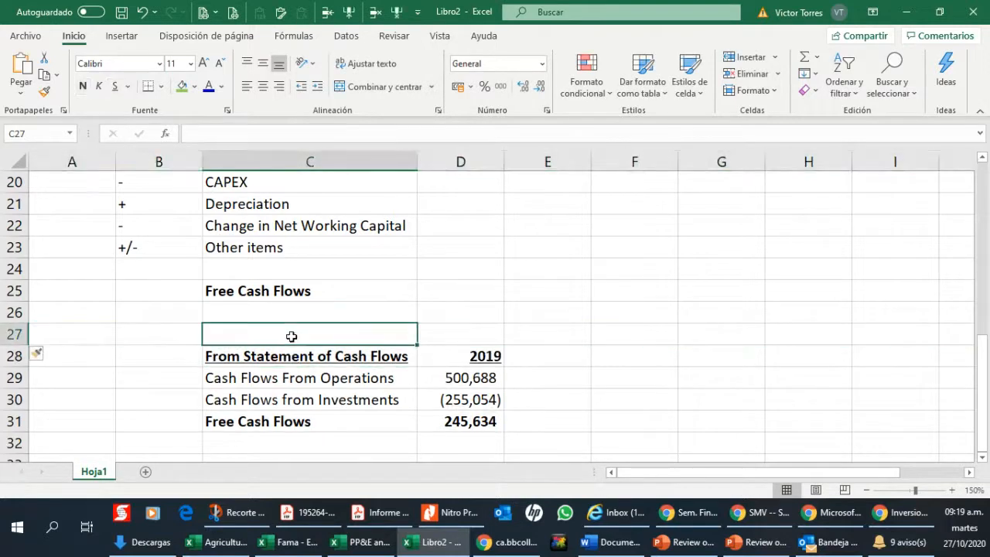
type("FERREYCO")
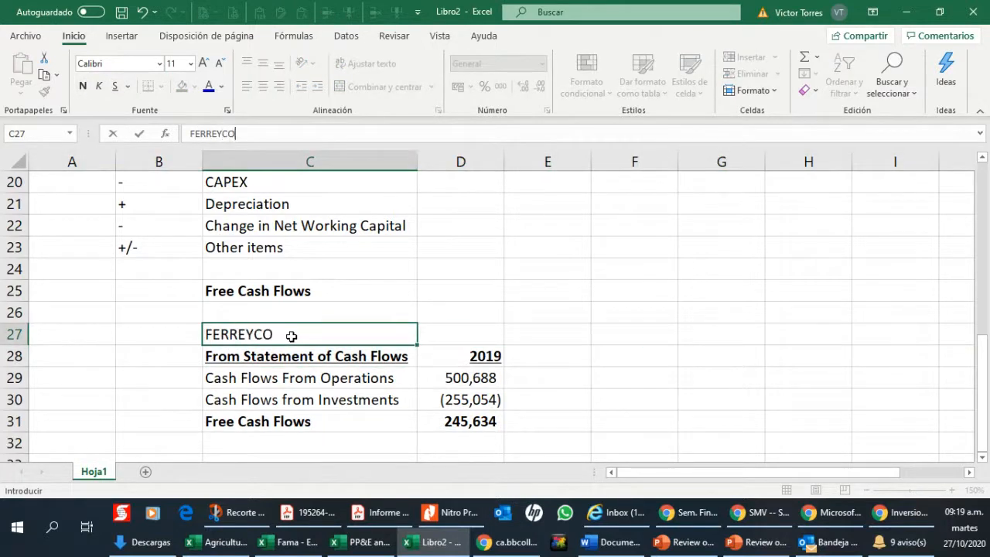
type("RP")
key("Return")
Switch to Ferreycorp's audited 2019 report in Acrobat Reader and examine the operating, investing and financing sections of its cash flow statement.
mouse_move(495, 552)
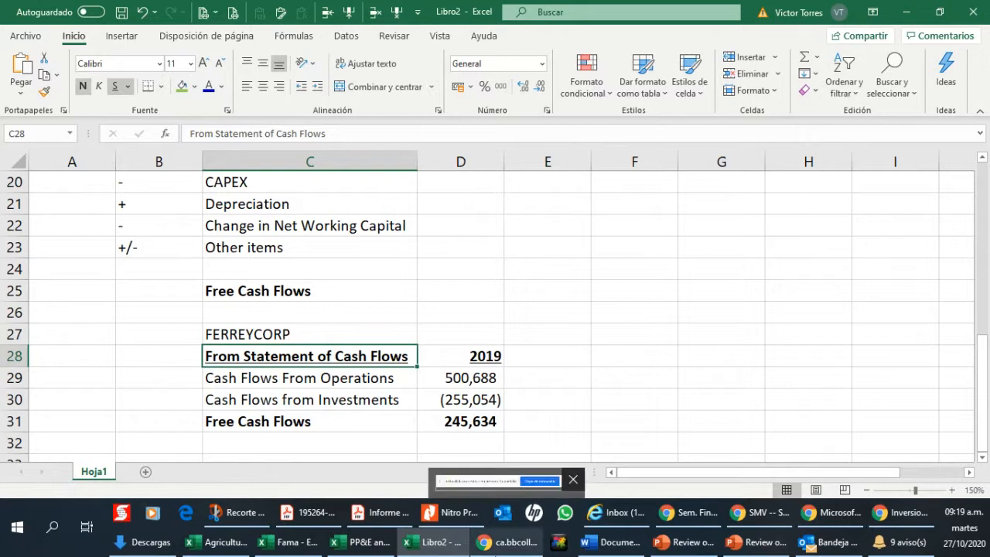
left_click(379, 511)
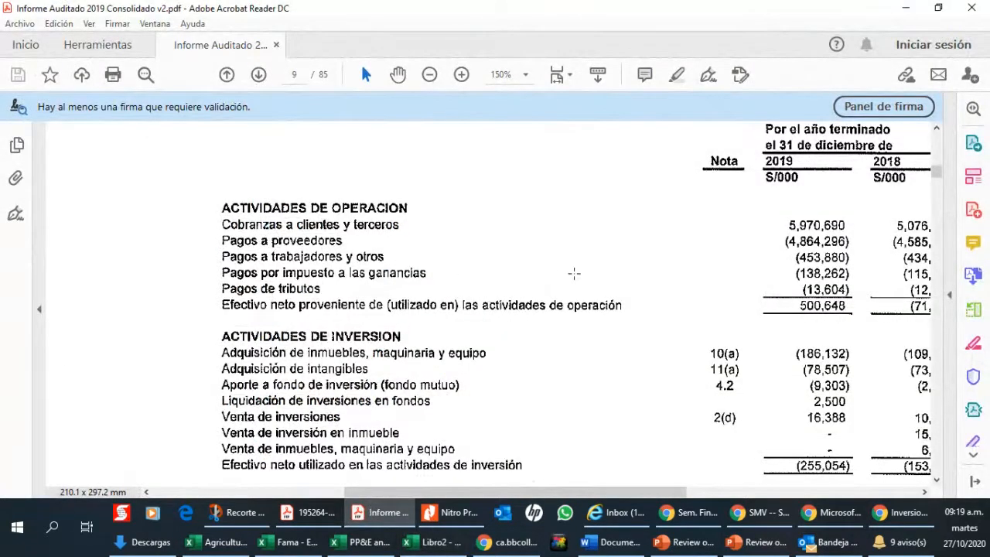
scroll(465, 264, "up", 3)
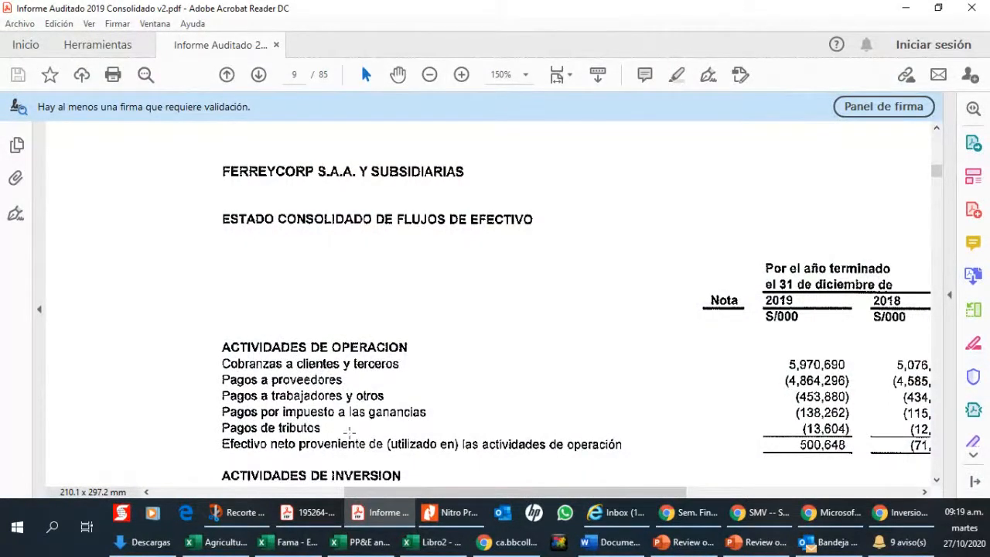
scroll(360, 363, "down", 2)
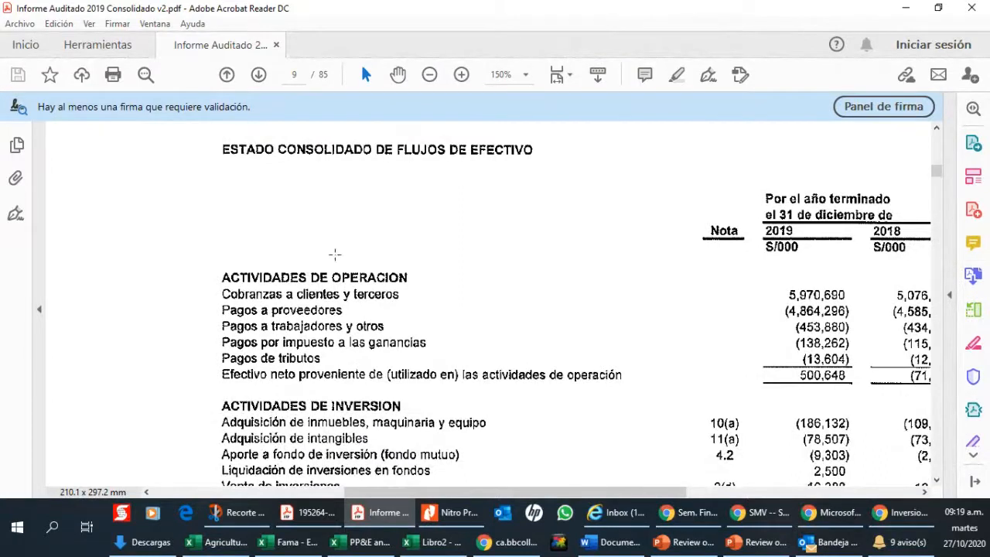
scroll(289, 420, "down", 5)
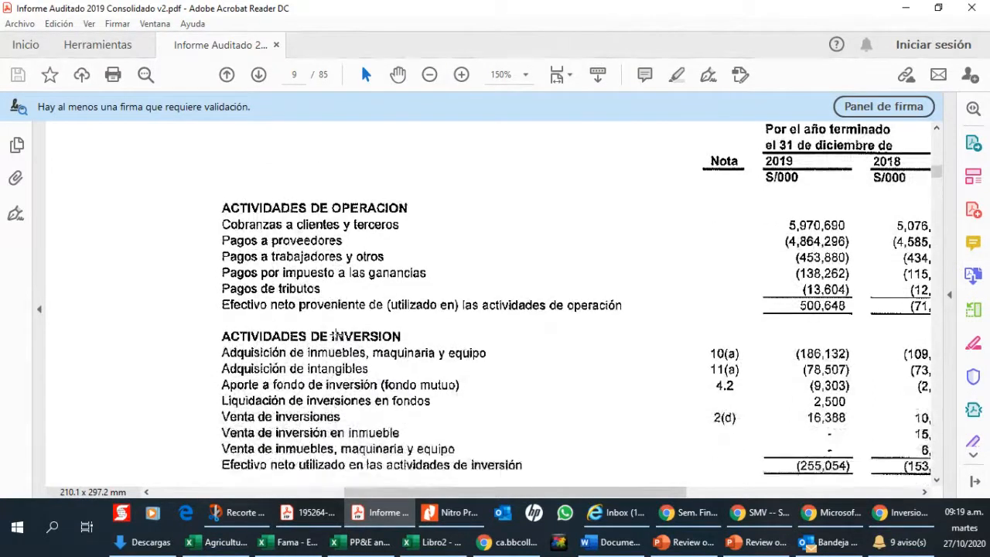
scroll(338, 333, "down", 3)
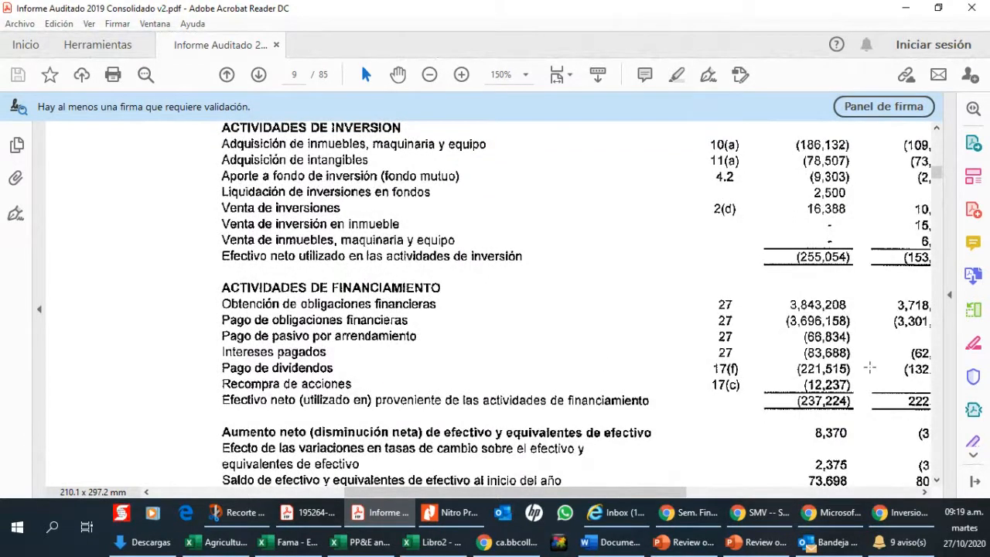
scroll(608, 340, "up", 4)
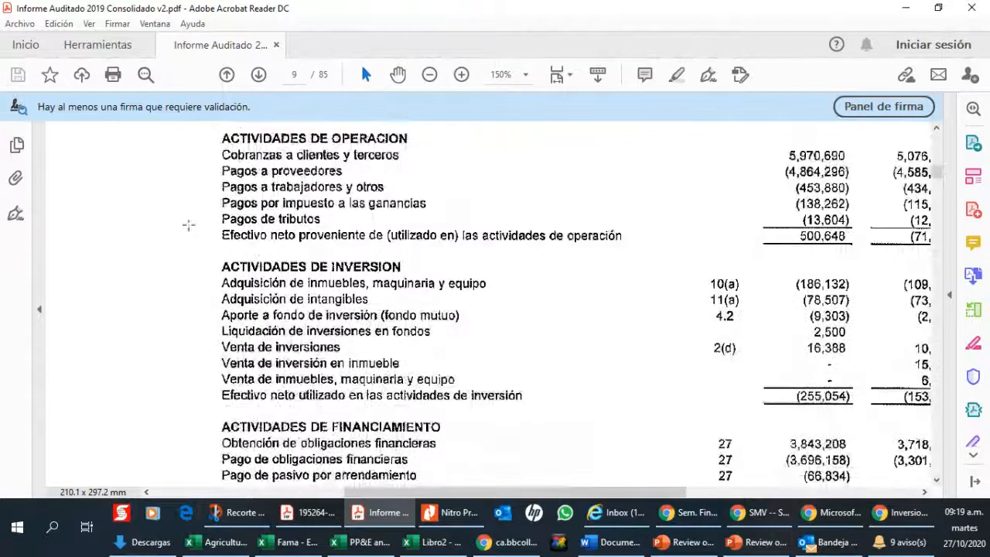
Switch back to the Libro2 workbook in Excel and make the FERREYCORP label in C27 bold and underlined.
mouse_move(433, 543)
left_click(558, 456)
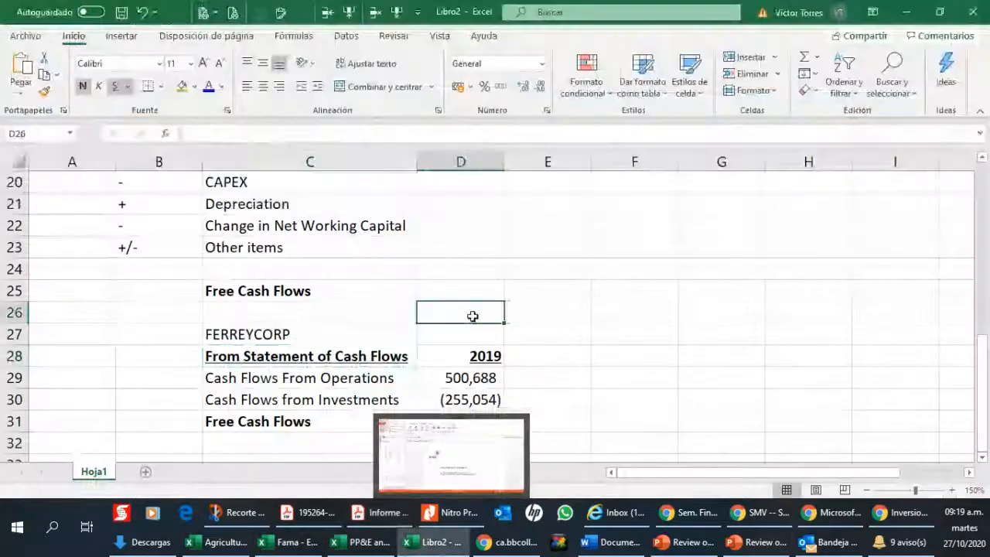
left_click(460, 377)
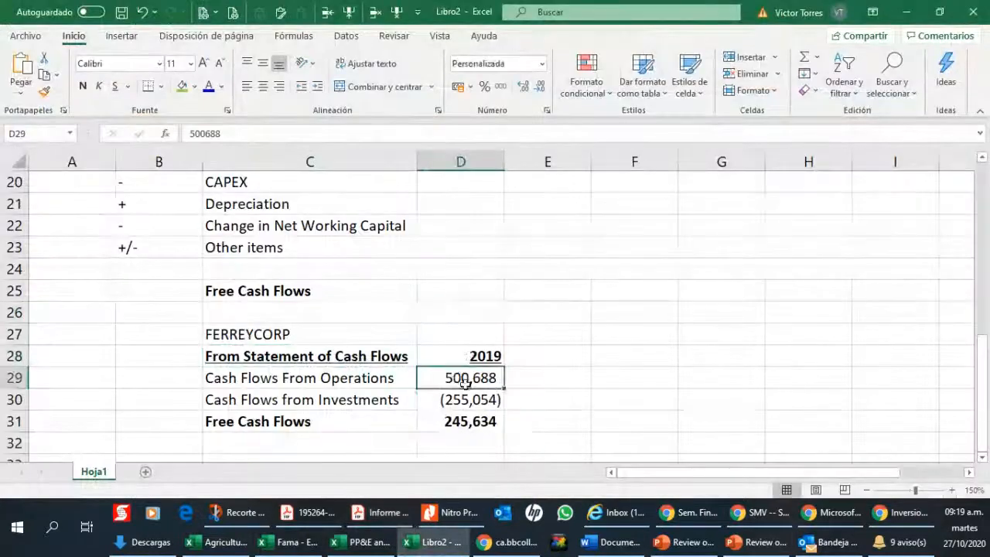
left_click(324, 332)
left_click(83, 85)
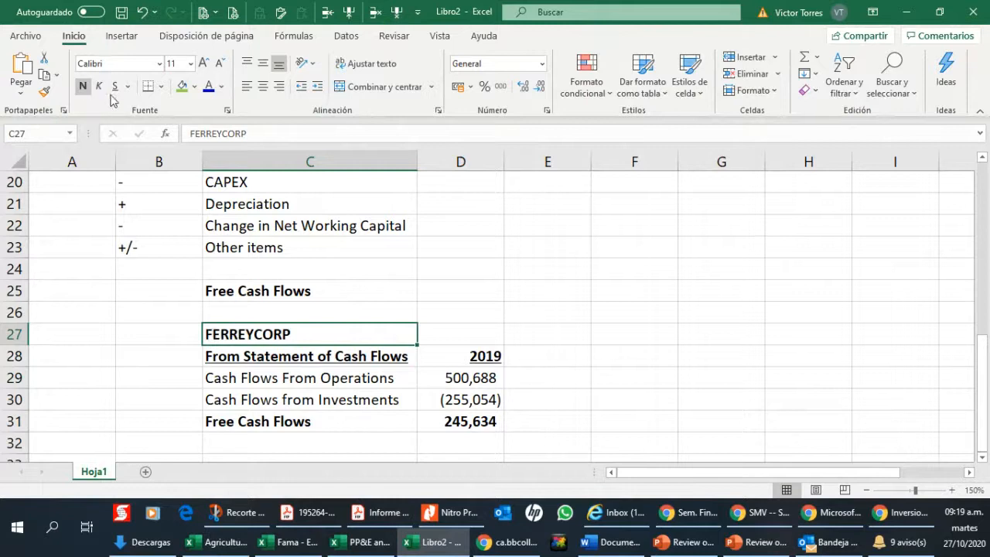
left_click(115, 86)
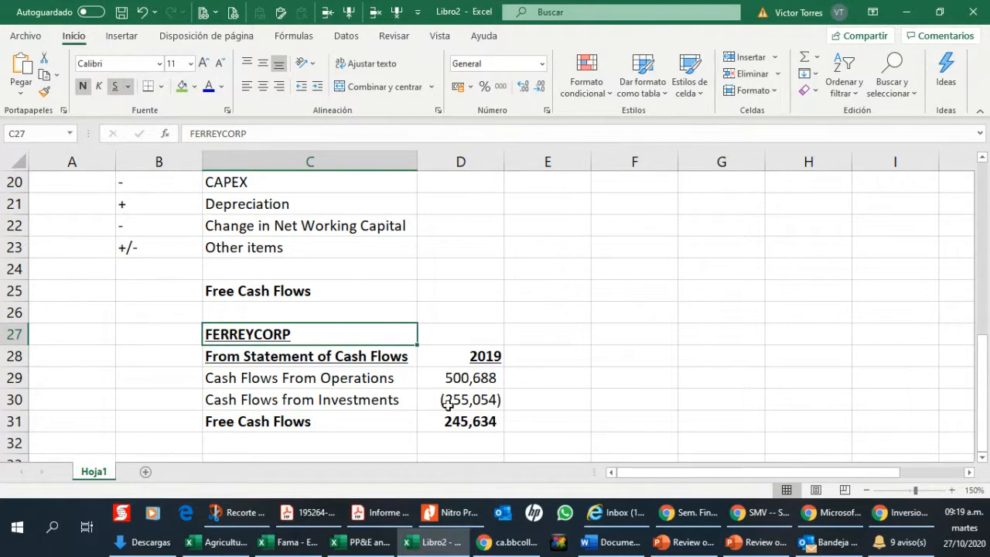
Switch to the Inversiones Centenario PDF in Chrome and examine the "Pagos por intereses" row under operating activities.
mouse_move(389, 518)
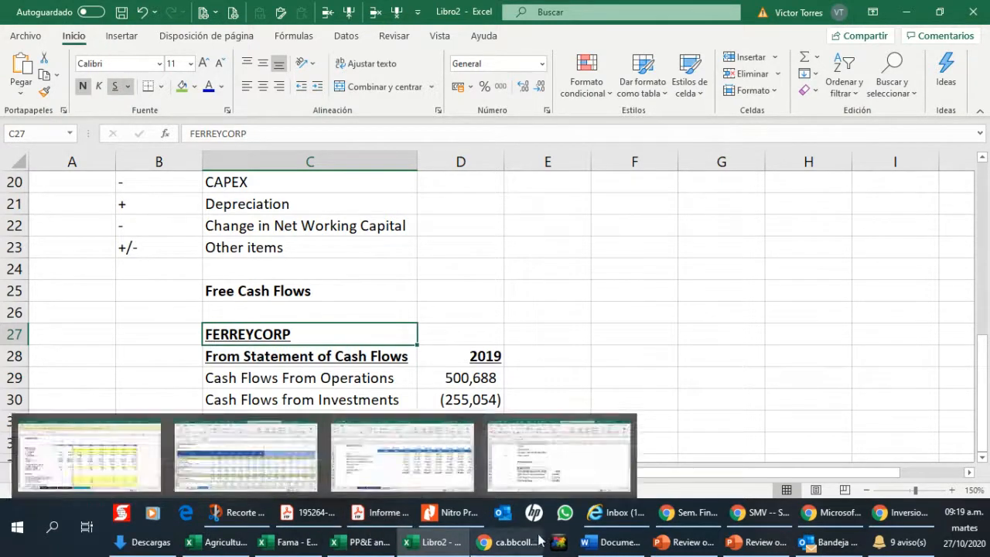
mouse_move(880, 512)
left_click(931, 458)
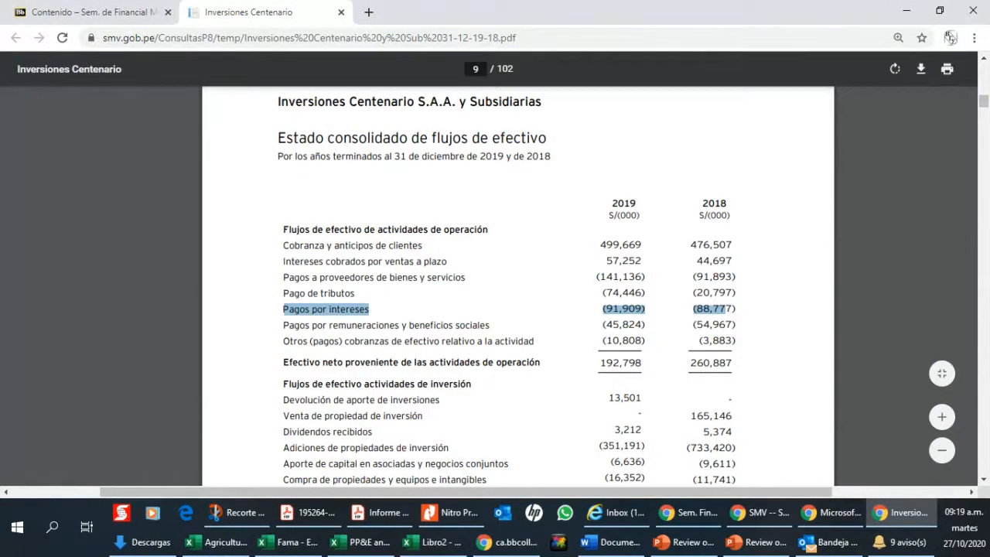
left_click(315, 370)
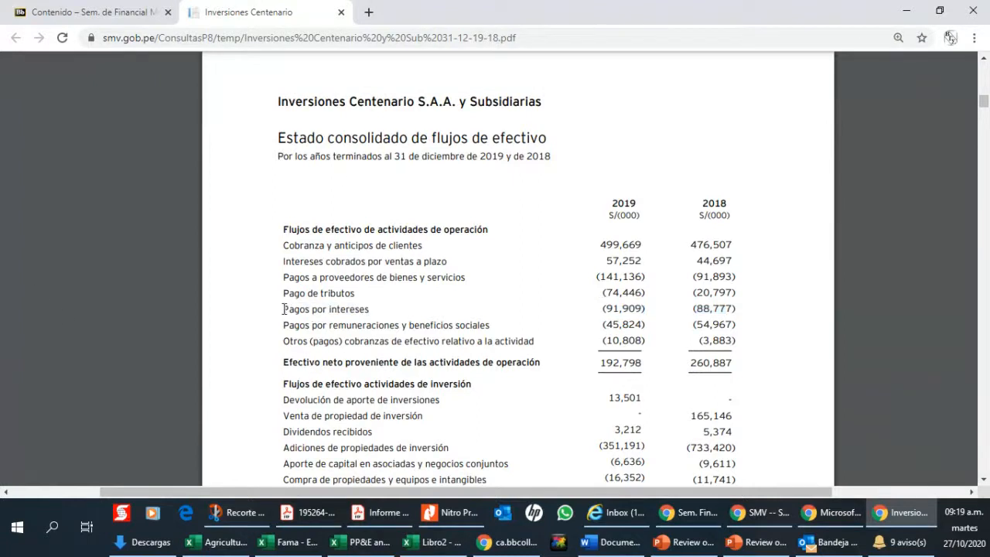
left_click_drag(285, 309, 748, 310)
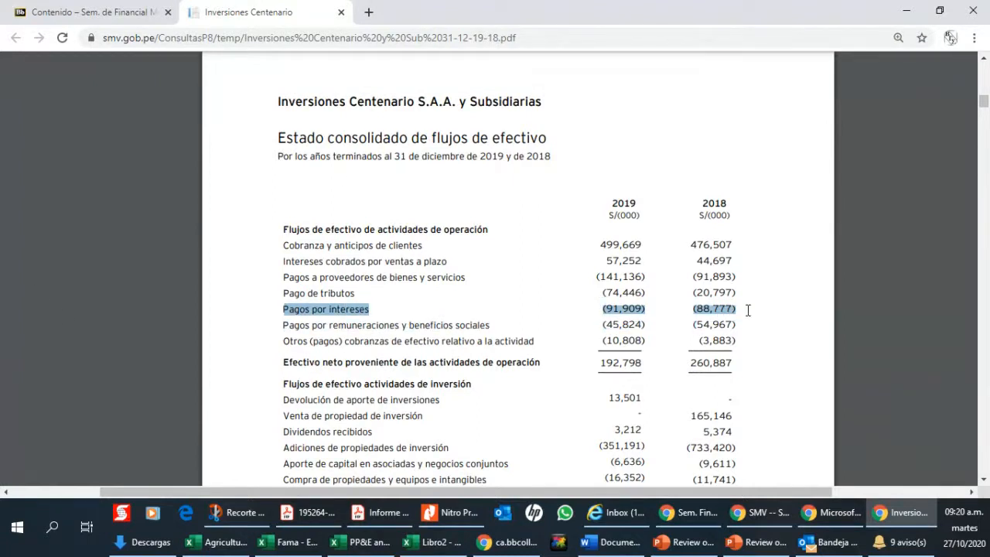
left_click(730, 316)
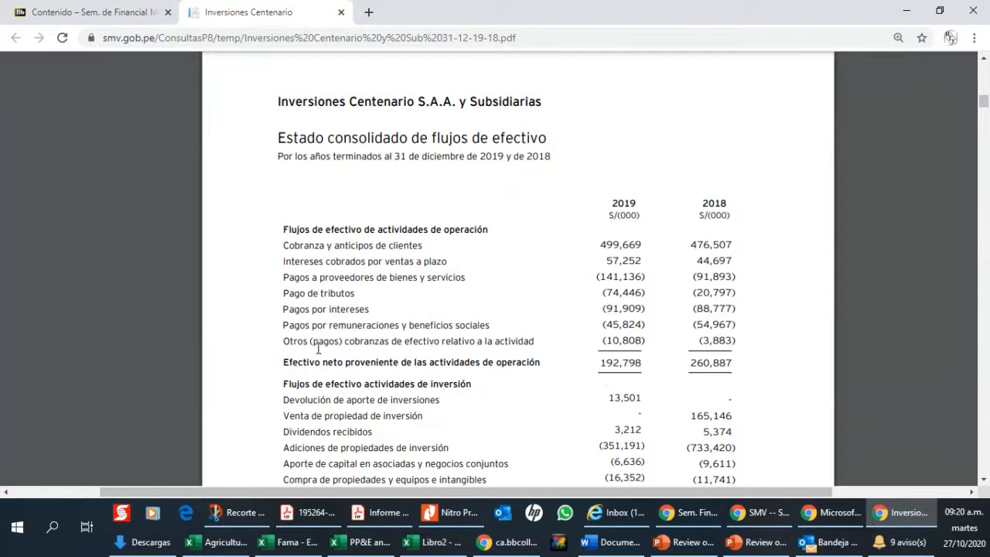
Return to the Libro2 workbook and review the 2018 and 2019 EBIT and tax rate cells of the Free Cash Flow table.
mouse_move(386, 545)
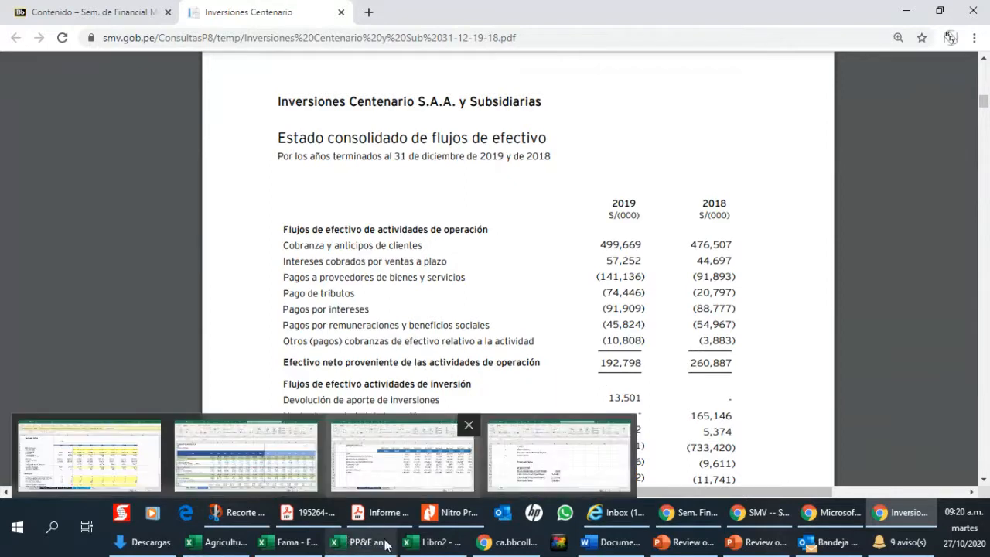
left_click(433, 542)
scroll(456, 325, "up", 2)
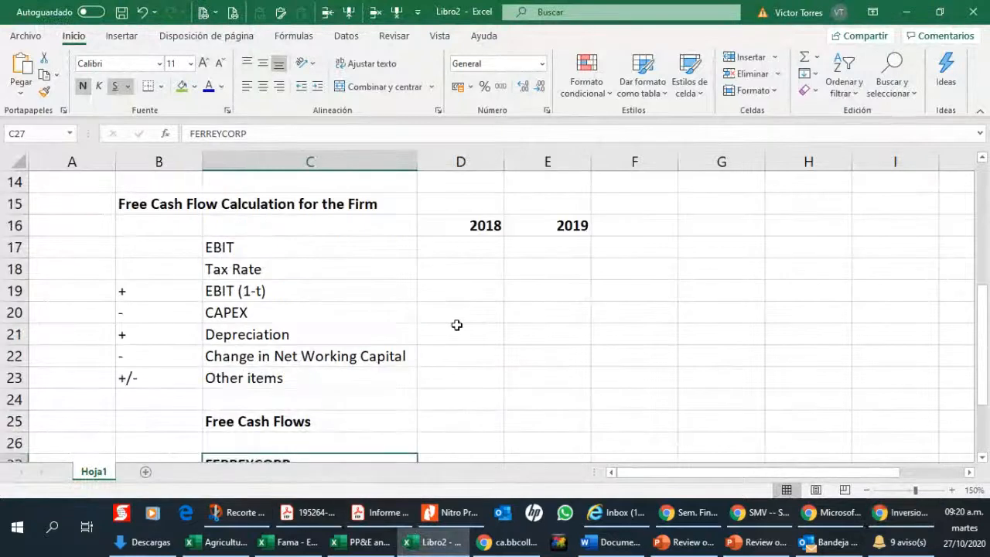
left_click(446, 257)
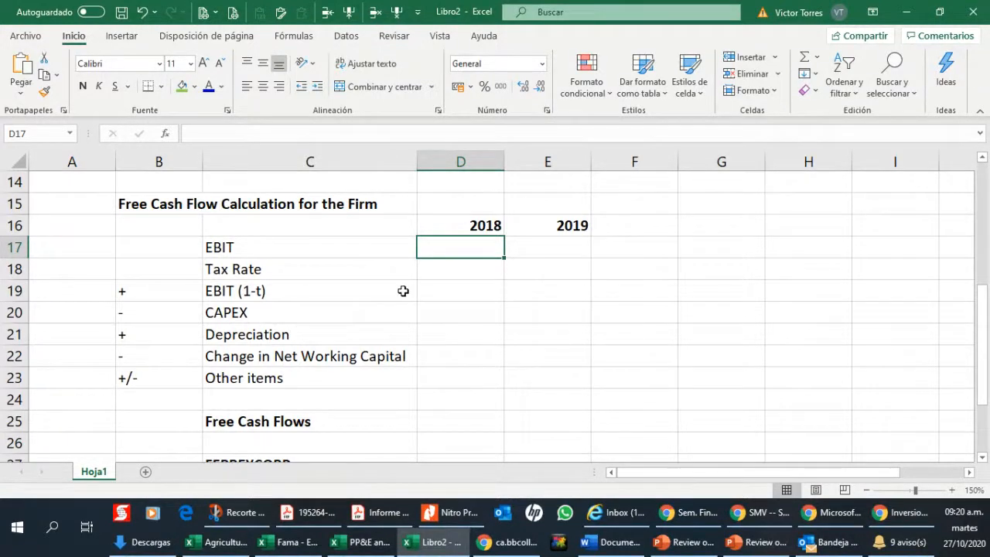
left_click(557, 264)
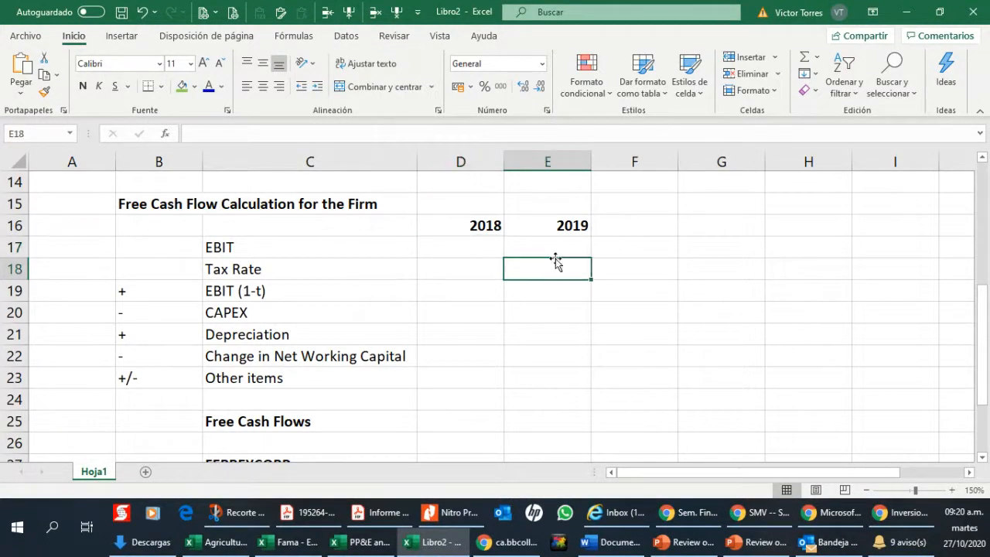
left_click(552, 247)
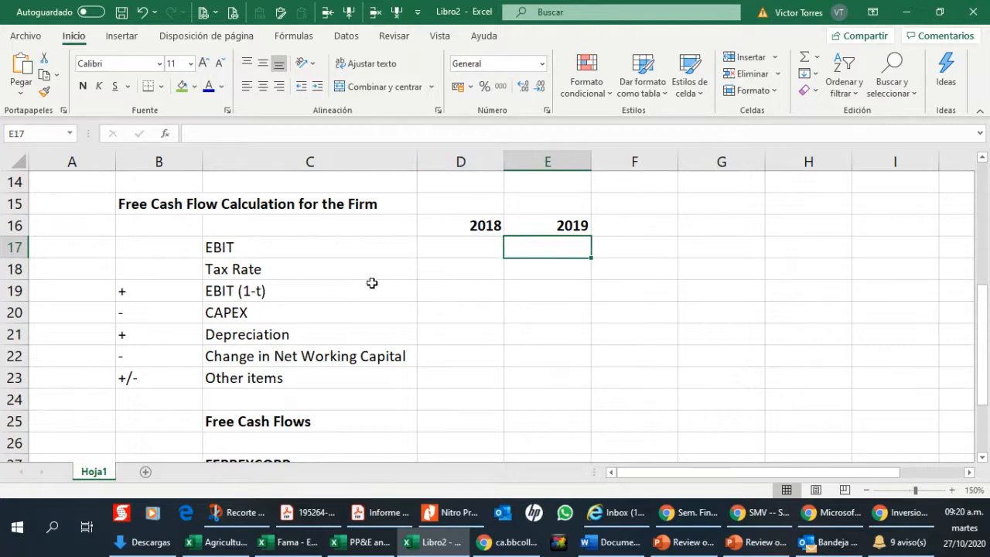
left_click(449, 247)
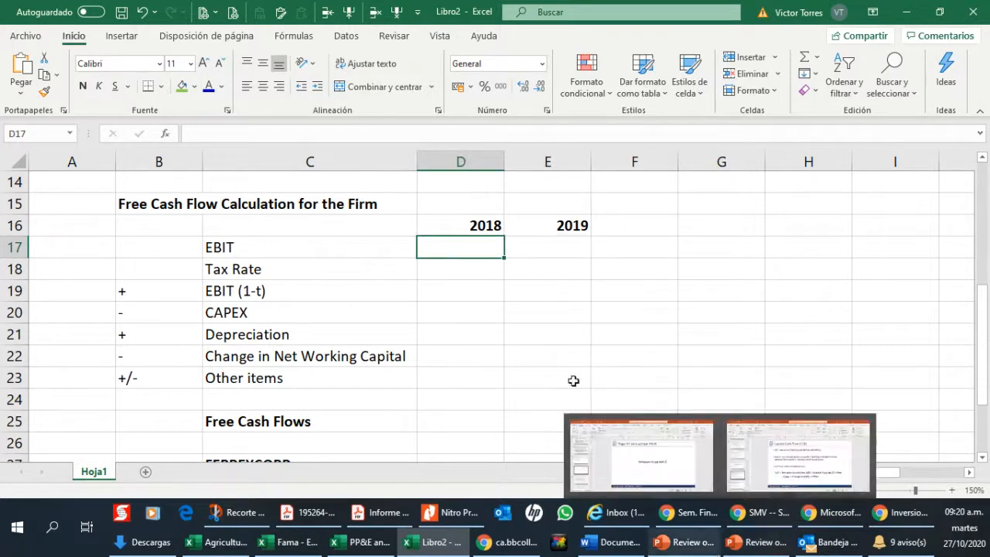
left_click(560, 248)
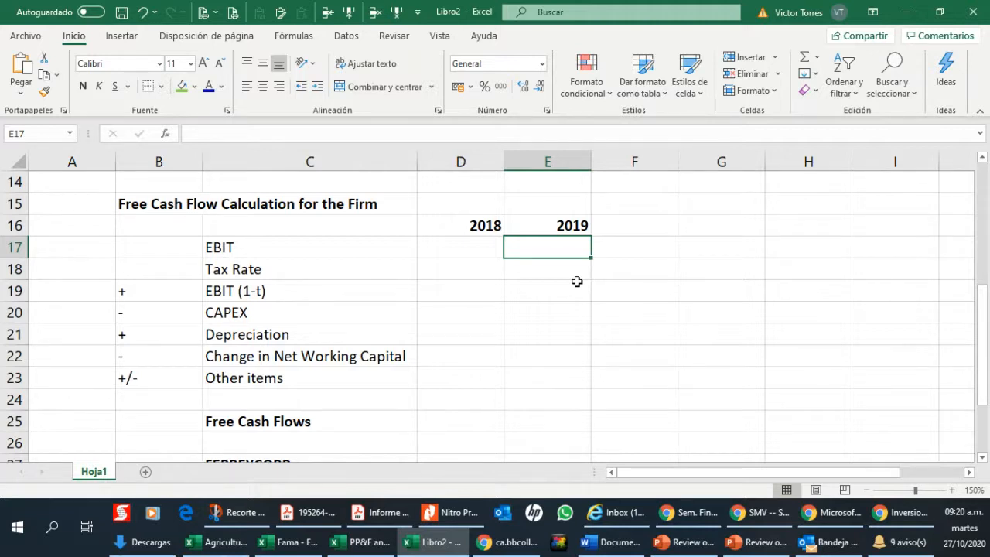
key("Down")
key("Down")
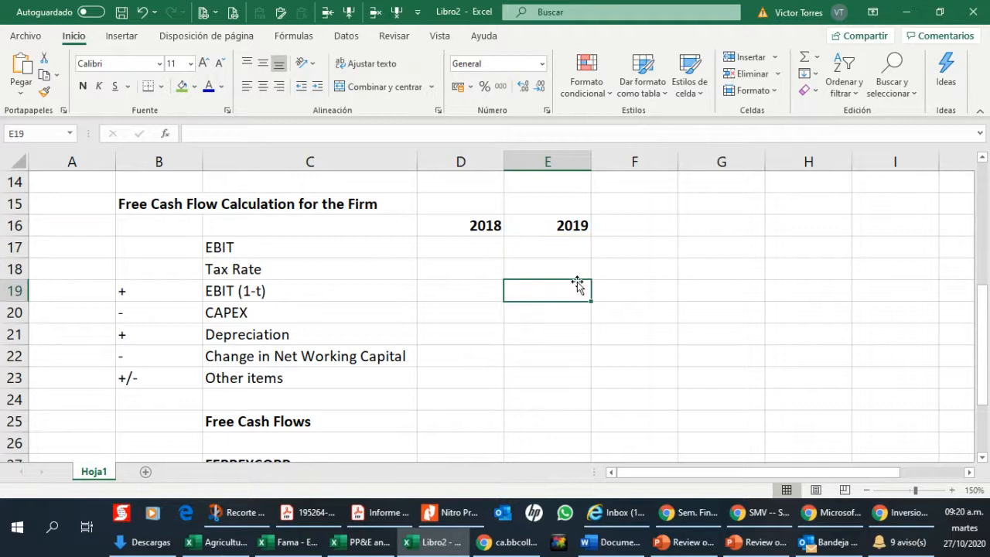
key("Up")
key("Up")
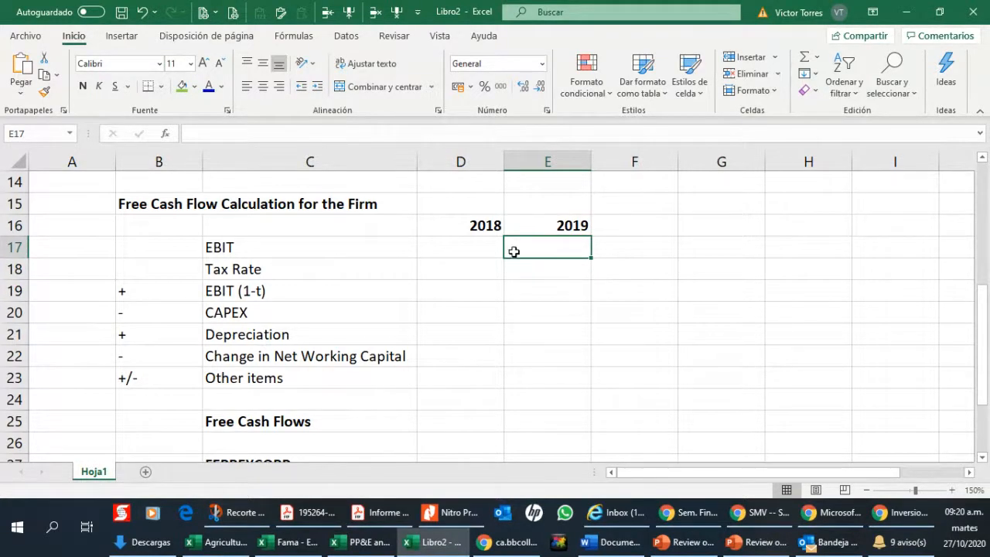
Switch to Ferreycorp's audited 2019 report in Acrobat Reader and examine the operating profit in the income statement on page 6.
mouse_move(380, 500)
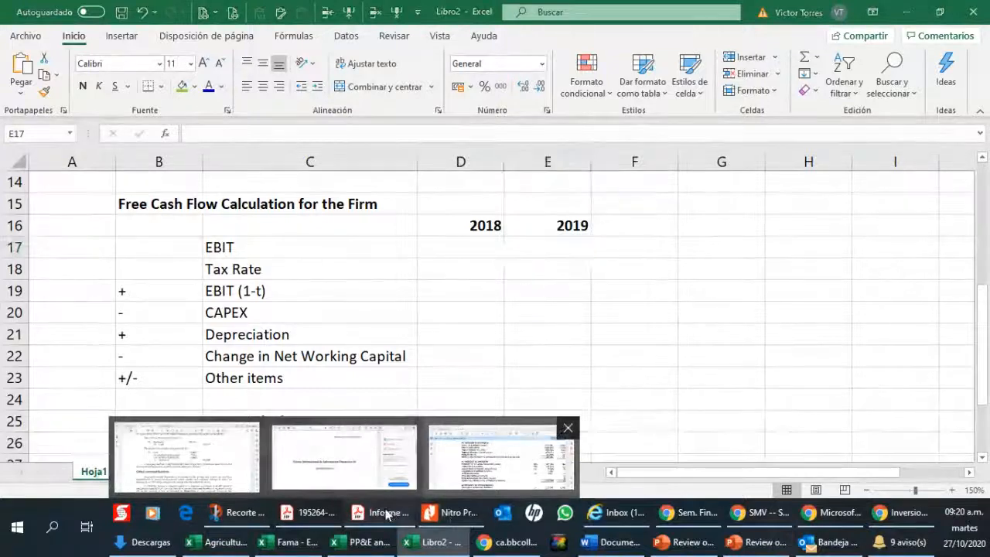
left_click(503, 456)
left_click(934, 142)
left_click(934, 142)
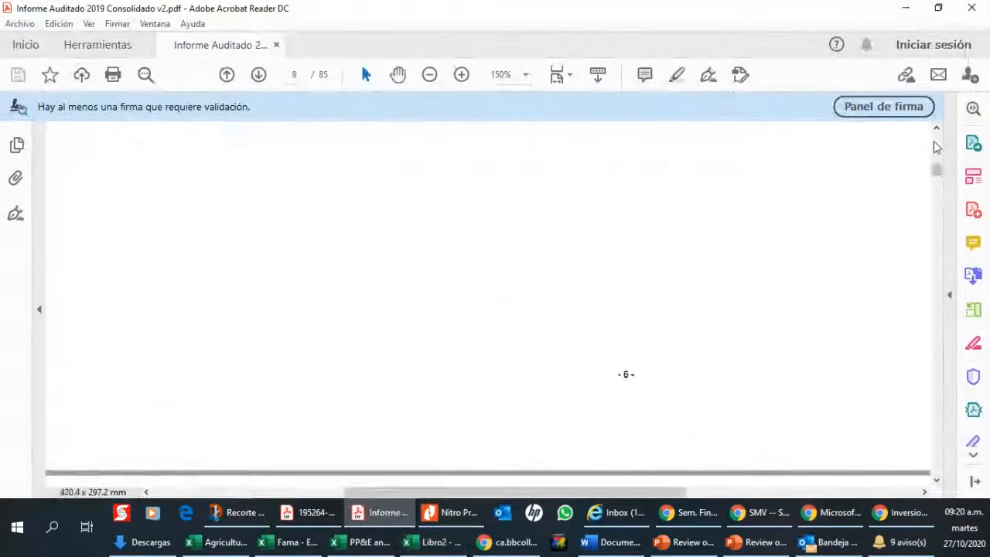
left_click(934, 142)
left_click(934, 143)
left_click(934, 142)
left_click(934, 142)
left_click(934, 142)
left_click(934, 143)
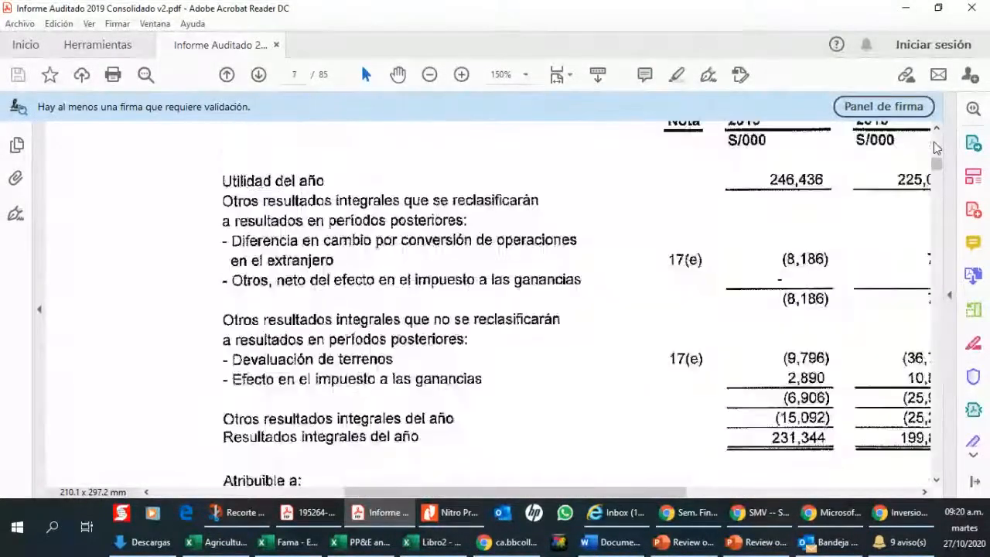
scroll(385, 325, "up", 3)
scroll(389, 312, "up", 10)
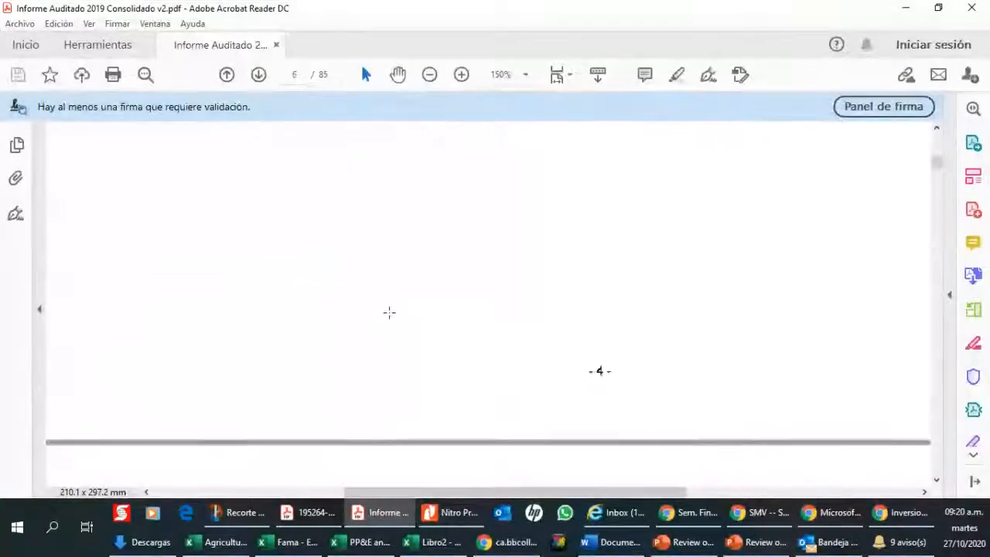
scroll(389, 312, "up", 2)
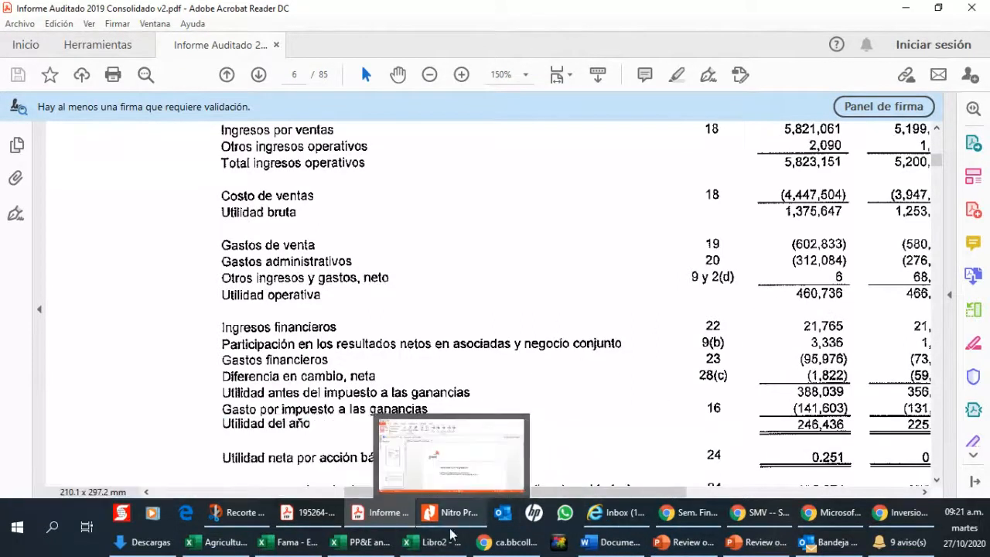
Enter 460736 as the 2019 EBIT in E17 of the Libro2 workbook and format it with a thousands separator and no decimals.
left_click(433, 542)
left_click(546, 243)
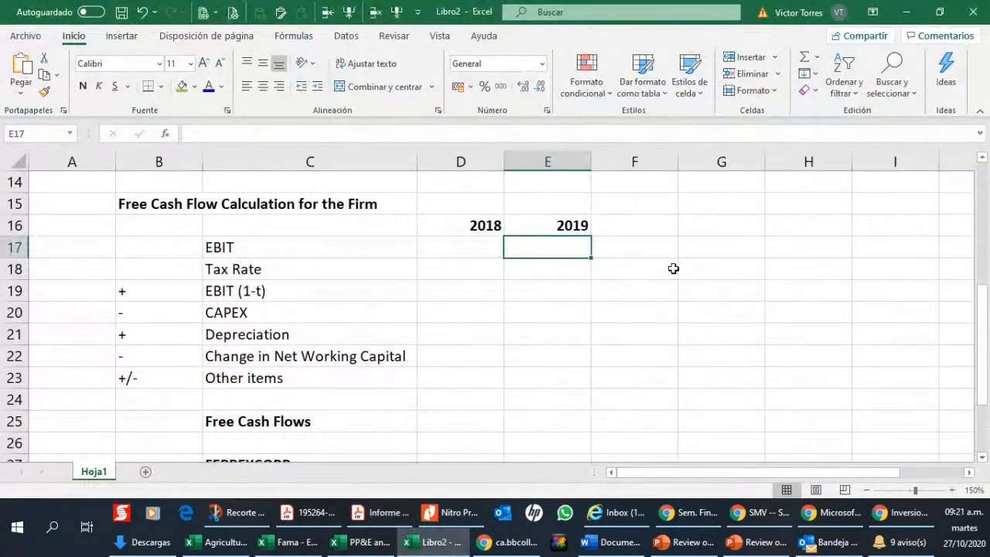
type("460736")
key("Return")
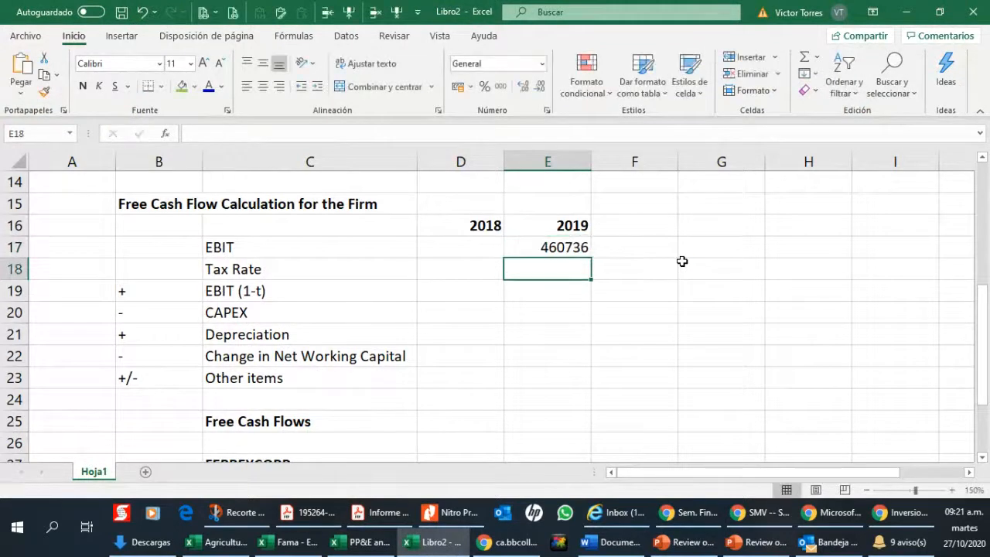
key("Up")
key("ctrl+shift+1")
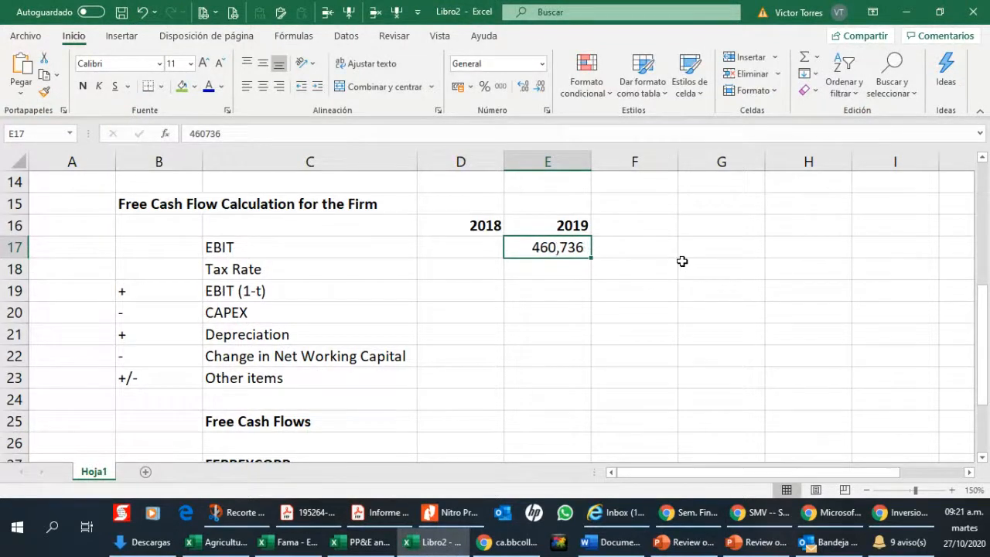
Enter the note "Effective Tax Rate or Marginal Tax Rate" in G18, in line with the Tax Rate row.
key("Down")
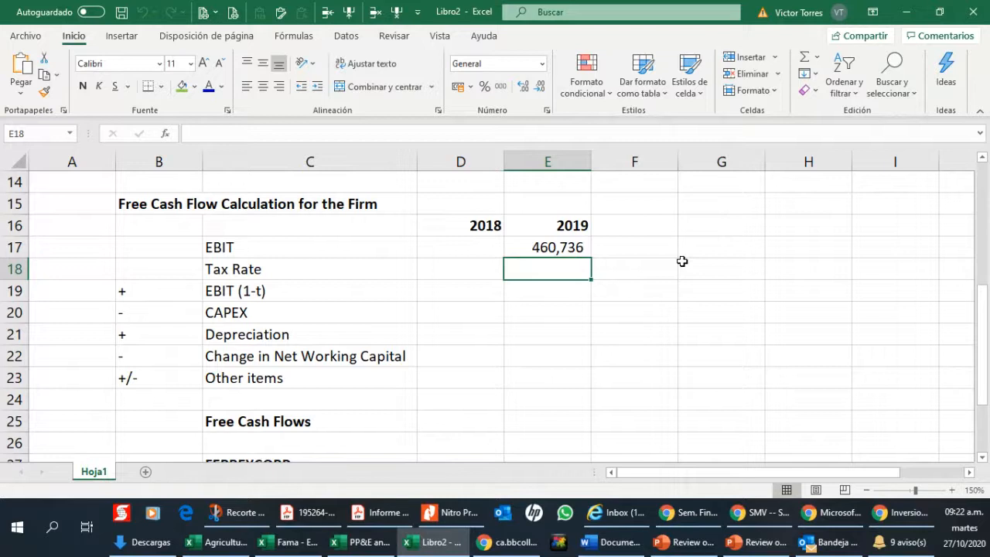
key("Right")
key("Right")
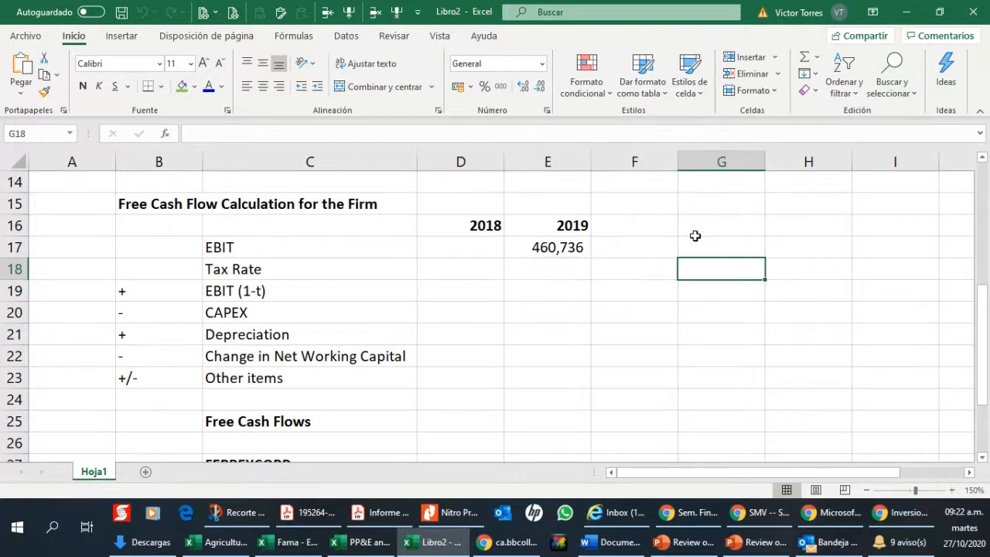
type("E")
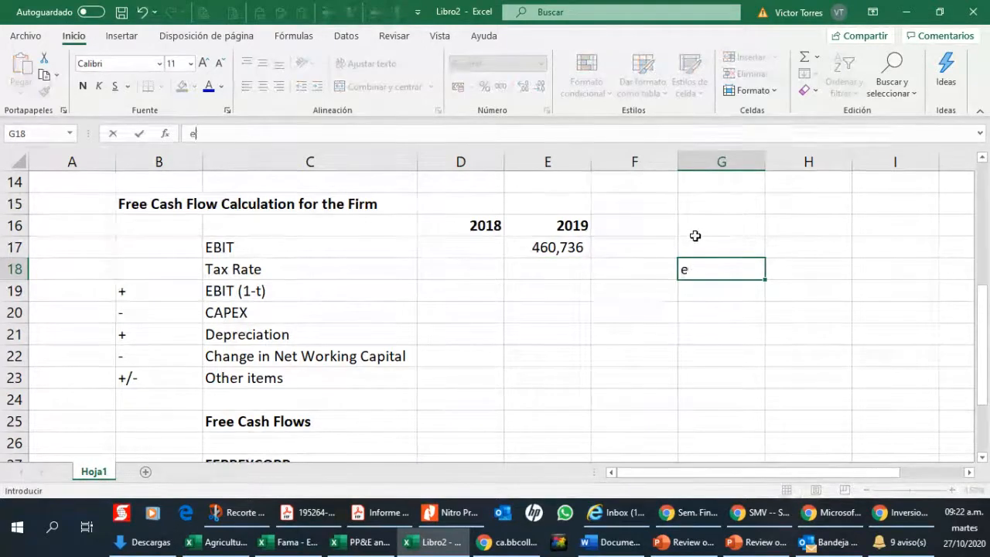
type("ffect")
key("BackSpace")
type("c")
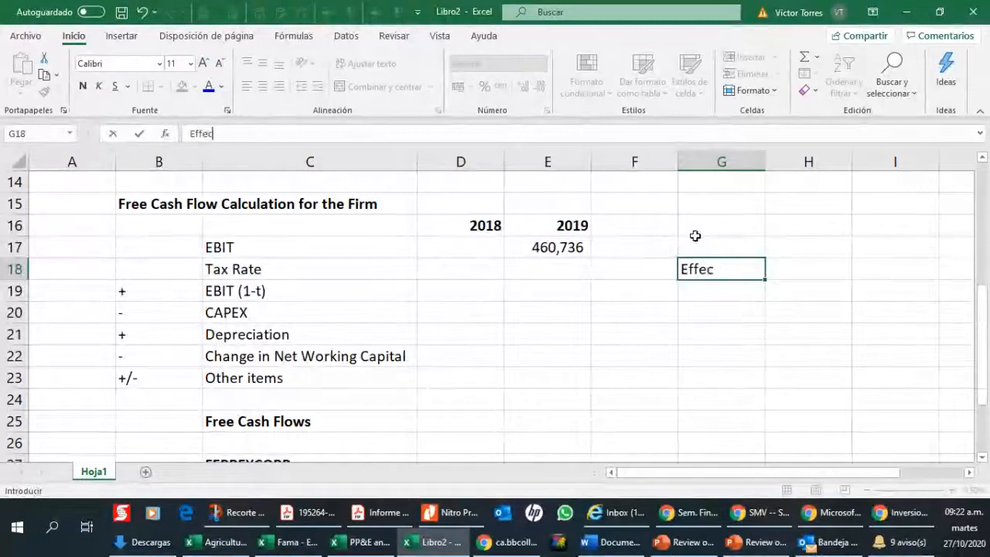
type("tive Tax ")
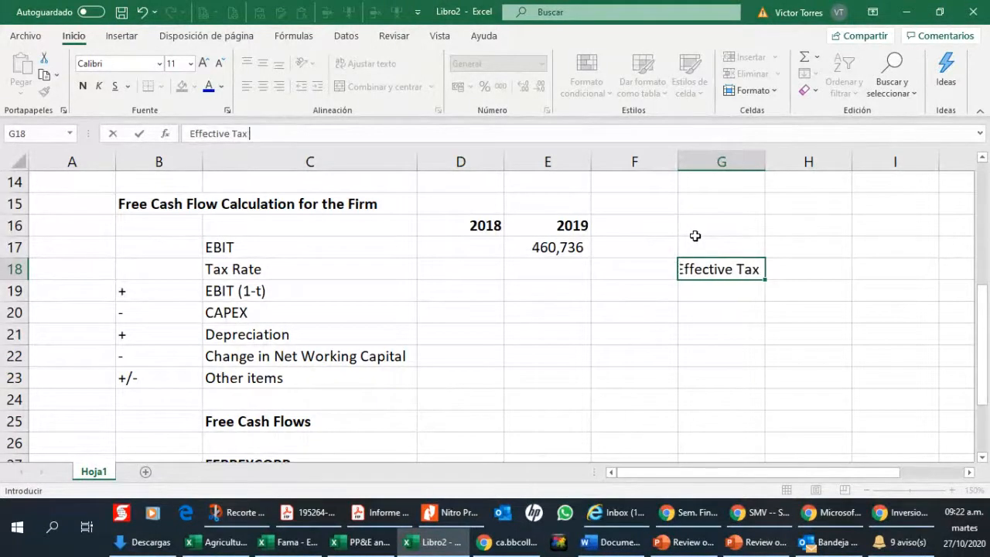
type("Rate or Ma")
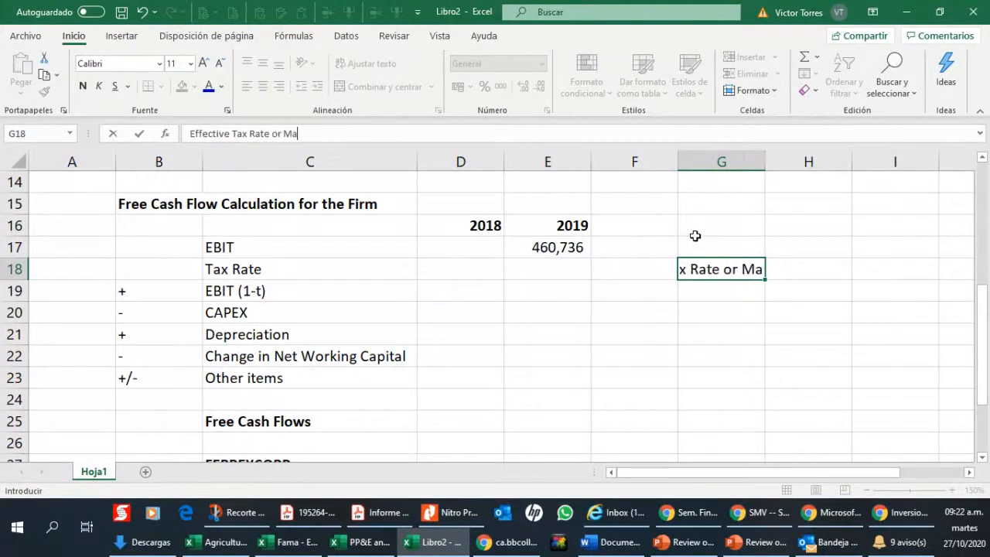
type("rginal Tax Rate")
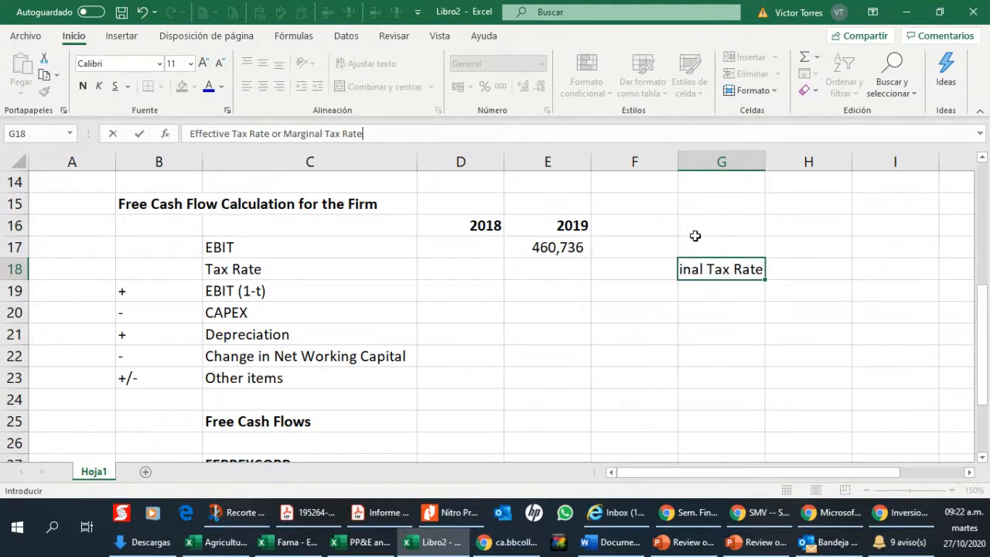
key("Return")
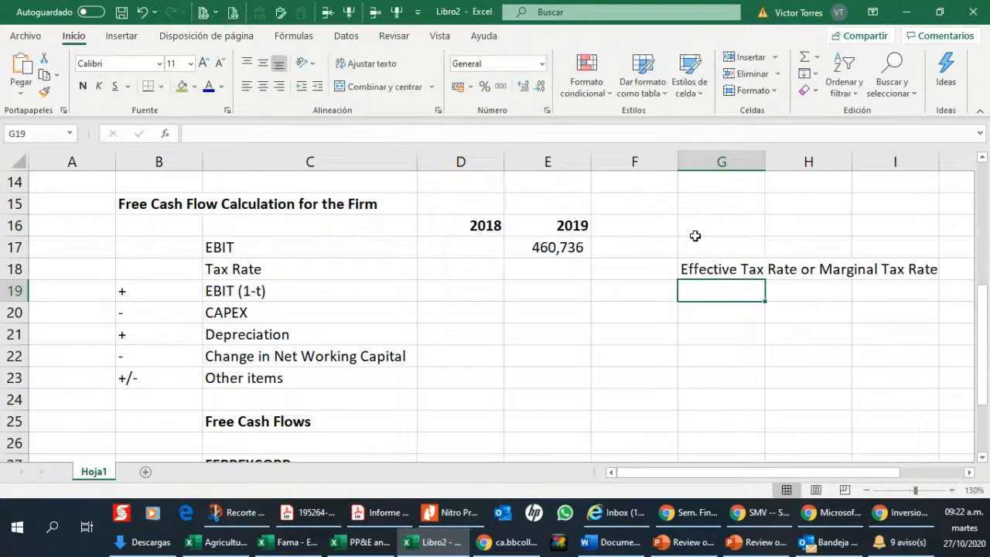
Append the marginal rate 29.5% to the end of the tax rate note in G18.
key("Up")
key("F2")
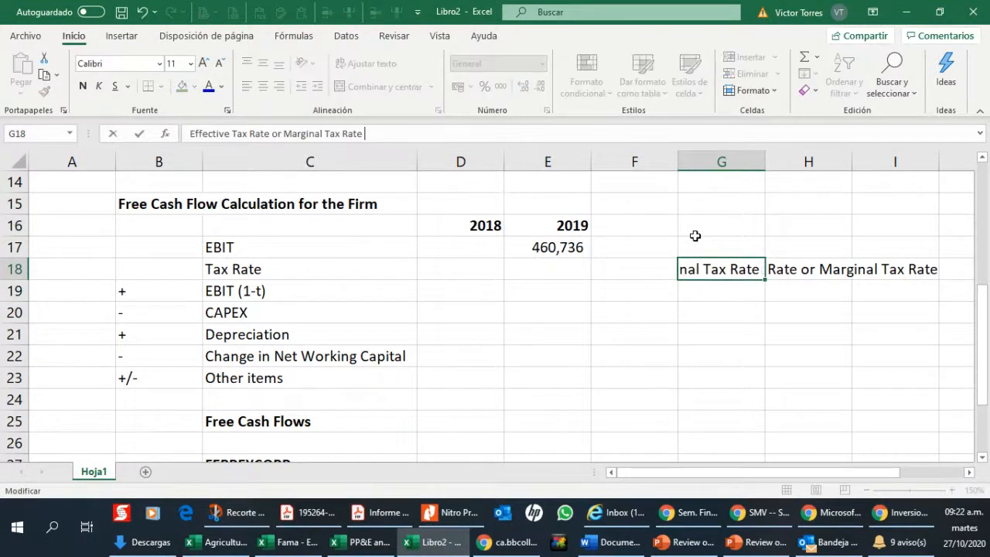
type("29")
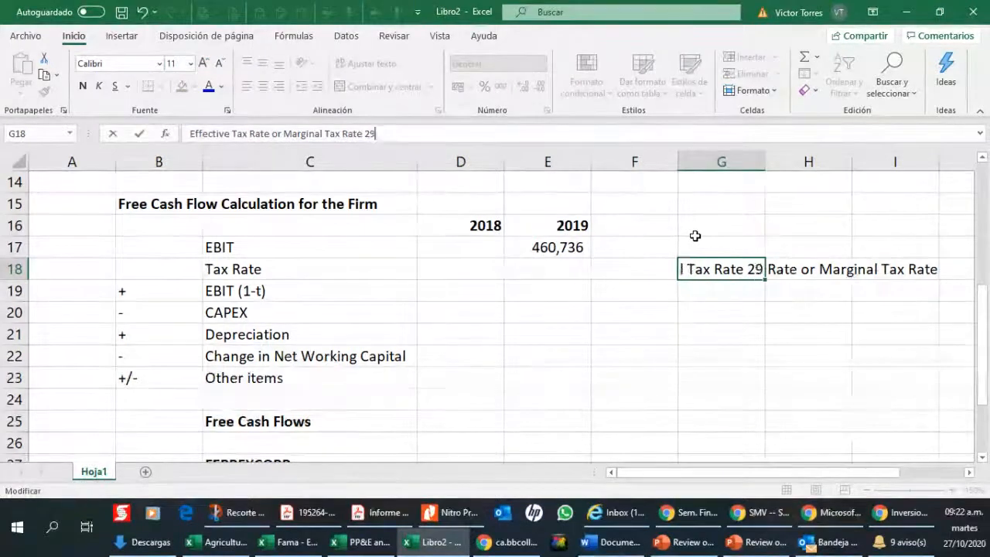
type(".5%")
key("Return")
key("Up")
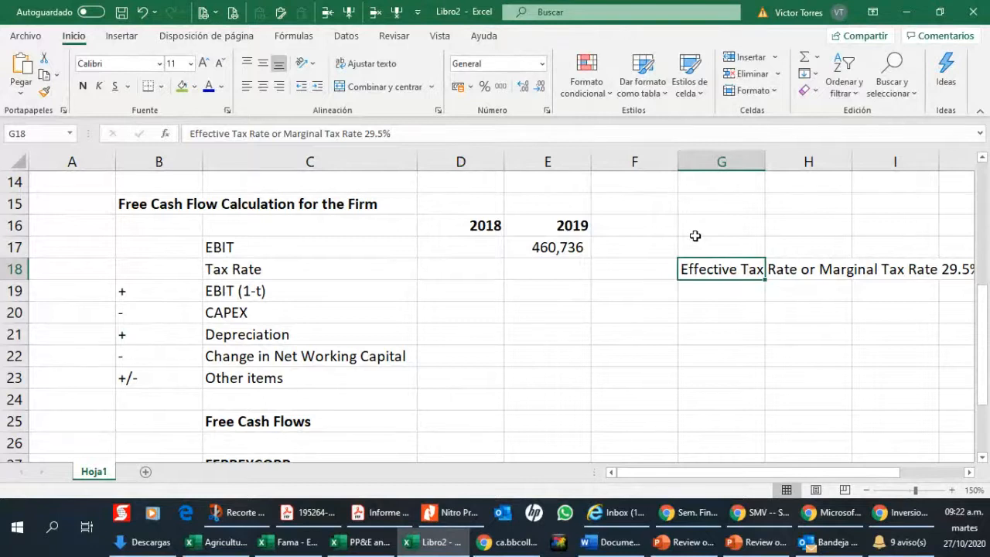
Switch to Ferreycorp's audited 2019 report in Acrobat Reader and examine the profit before tax and income tax expense on page 6.
mouse_move(446, 499)
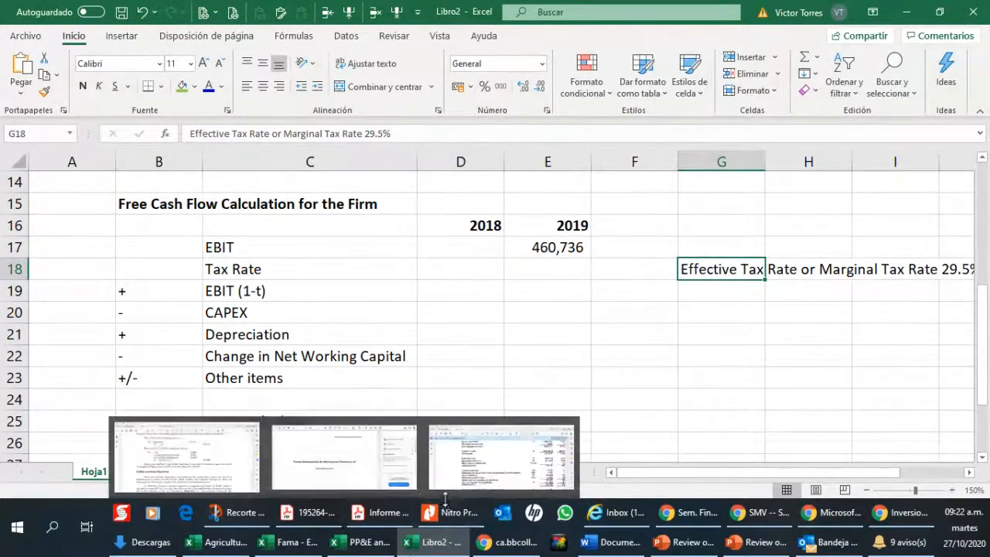
left_click(501, 458)
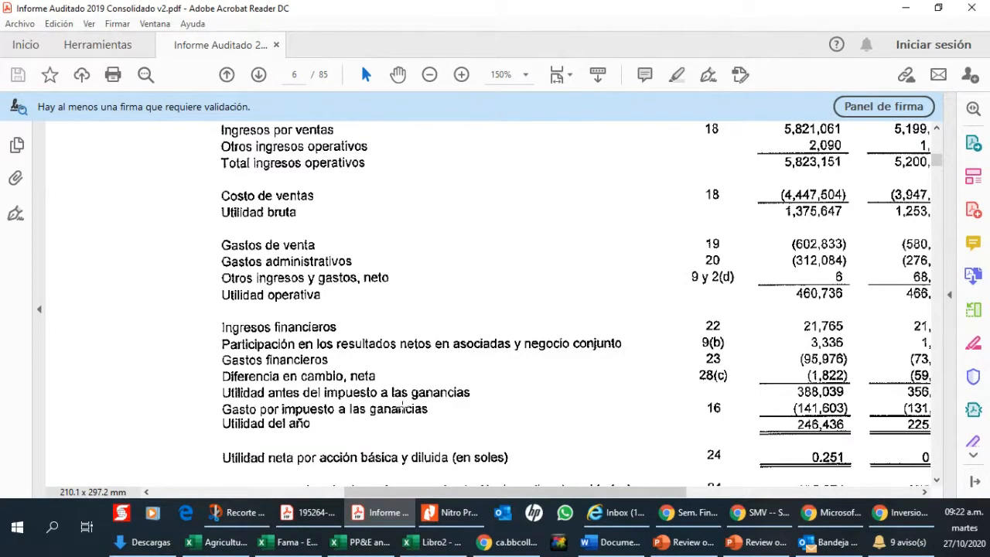
scroll(402, 407, "down", 3)
scroll(402, 407, "up", 1)
scroll(402, 404, "up", 4)
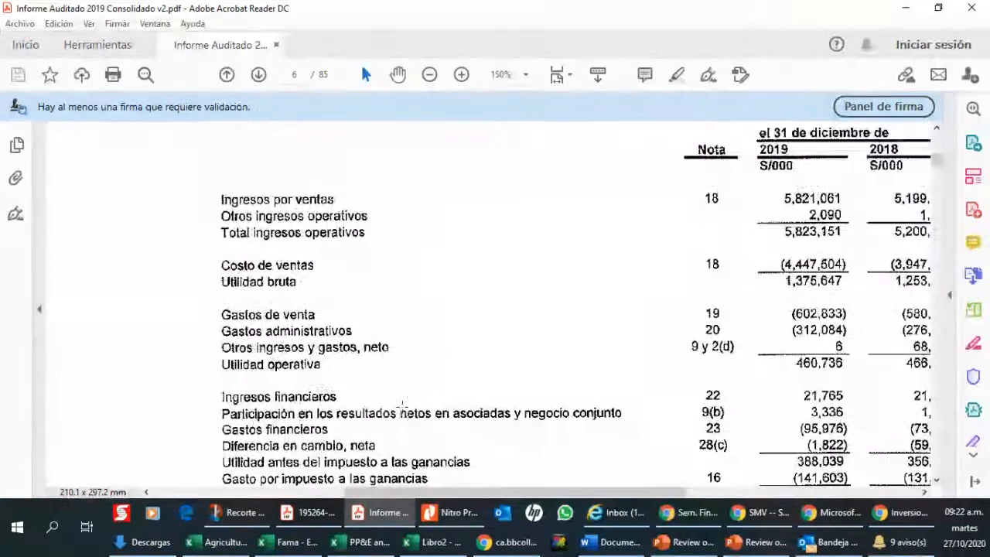
scroll(452, 371, "down", 2)
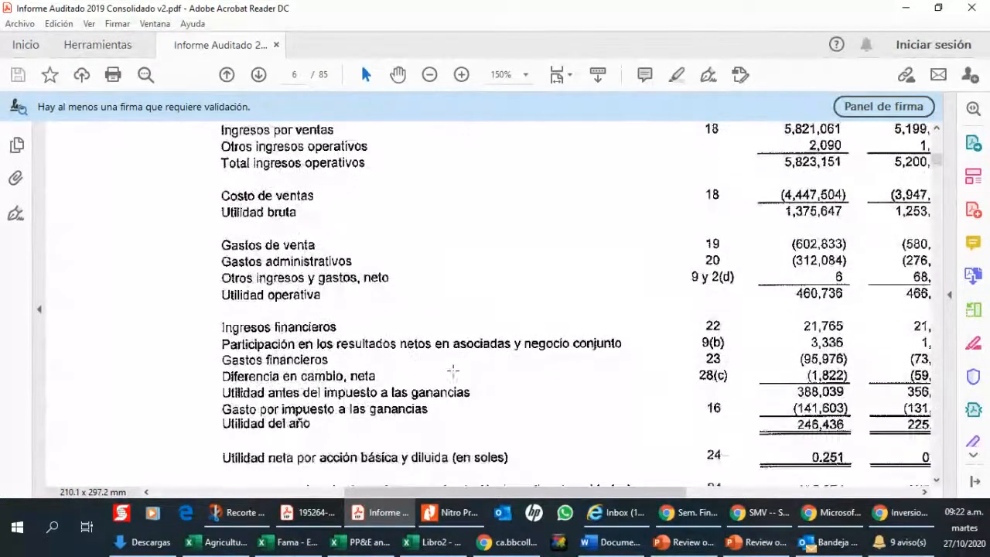
Return to the Libro2 workbook and extend the Tax Rate label in C18 to "Tax Rate or Taxes".
left_click(433, 541)
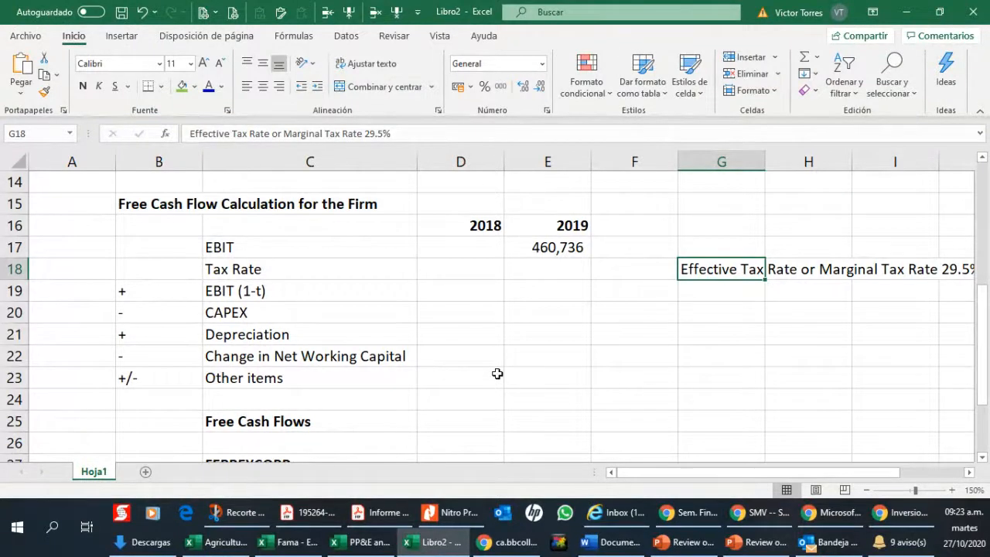
left_click(545, 246)
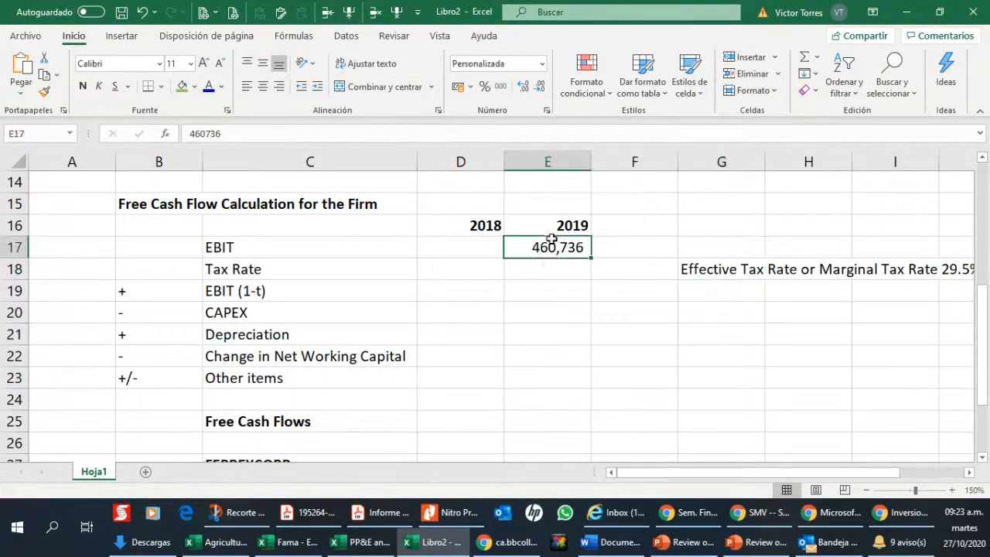
left_click(555, 272)
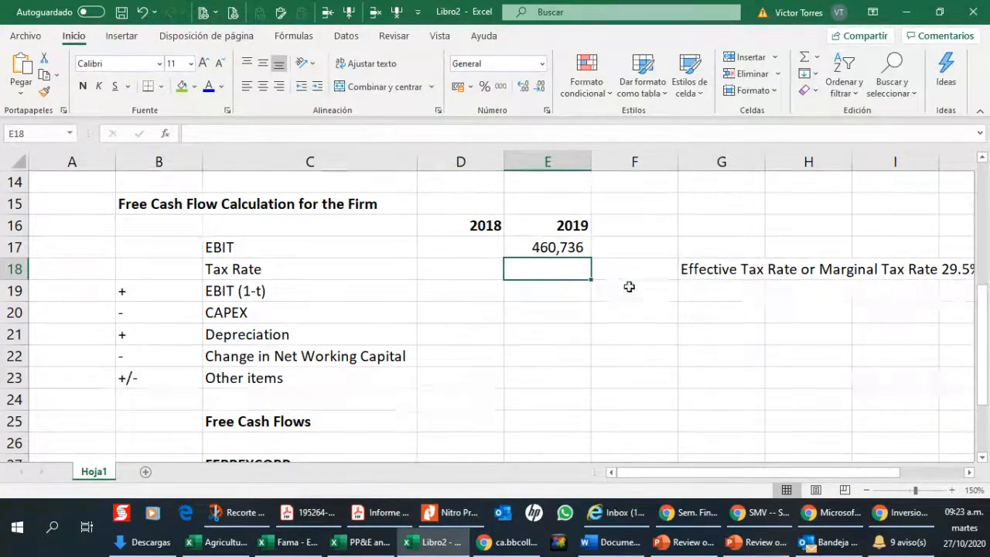
left_click(395, 267)
left_click(261, 129)
type("or")
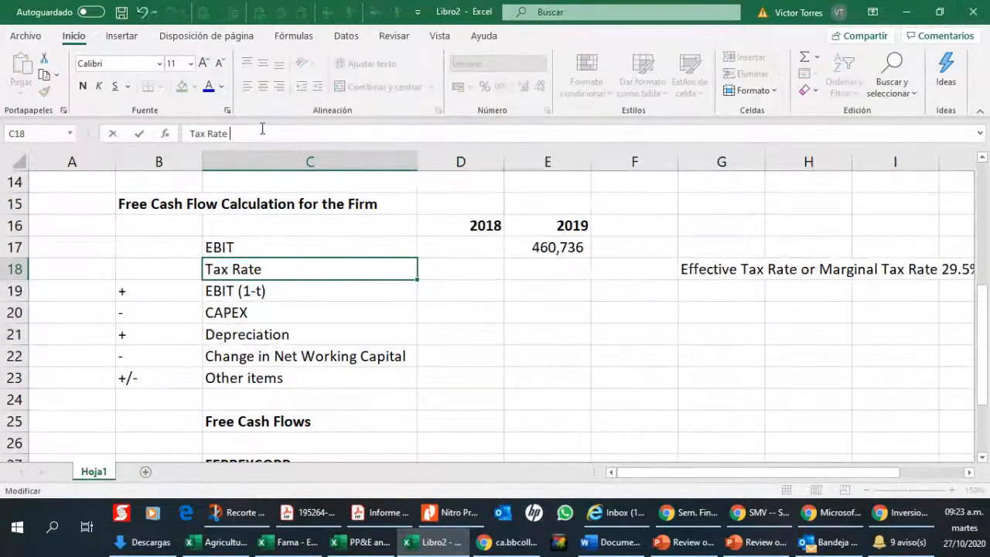
type(" Taxes")
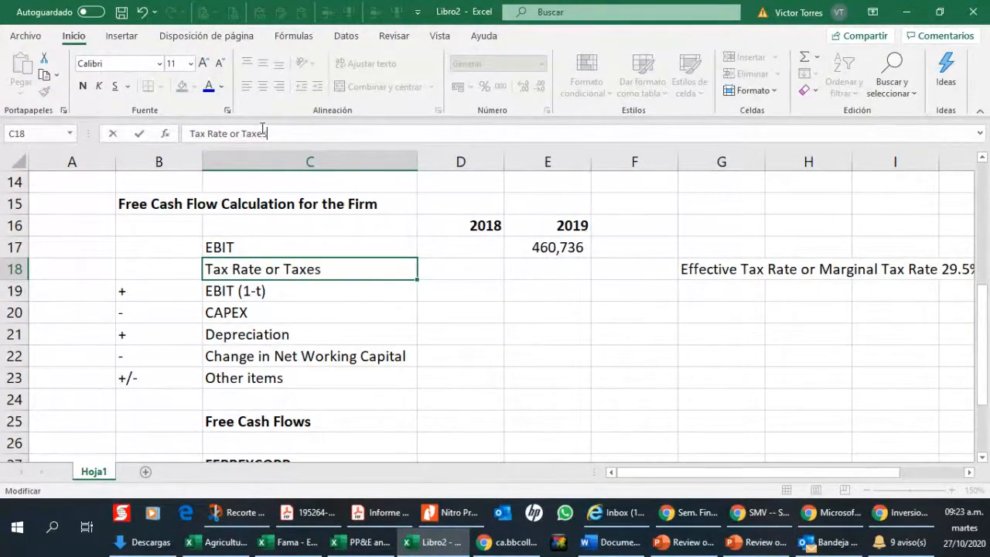
key("Return")
key("Right")
key("Up")
key("Right")
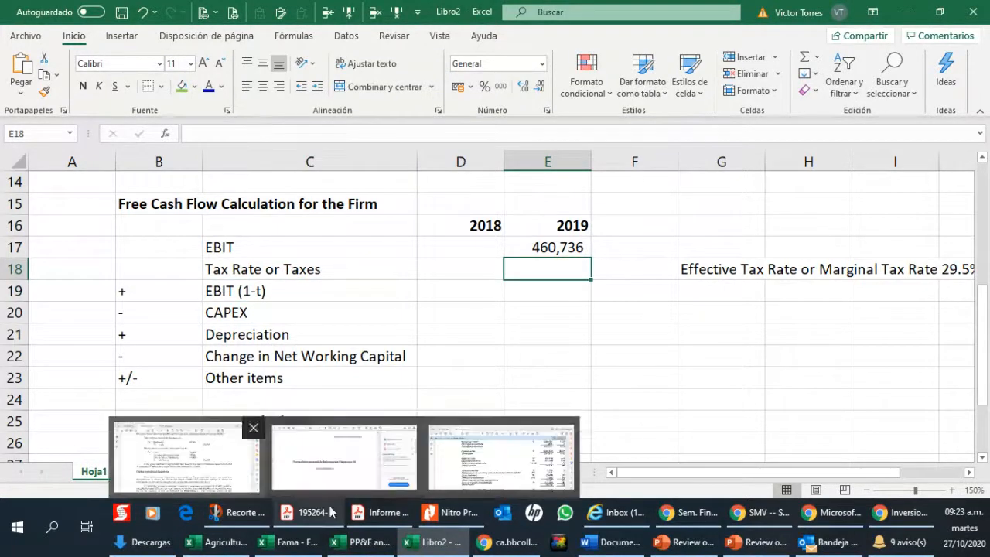
Switch back to the audited 2019 report and compare the income statement on page 6 with the comprehensive income statement on page 7.
left_click(366, 516)
left_click(501, 456)
scroll(568, 321, "down", 6)
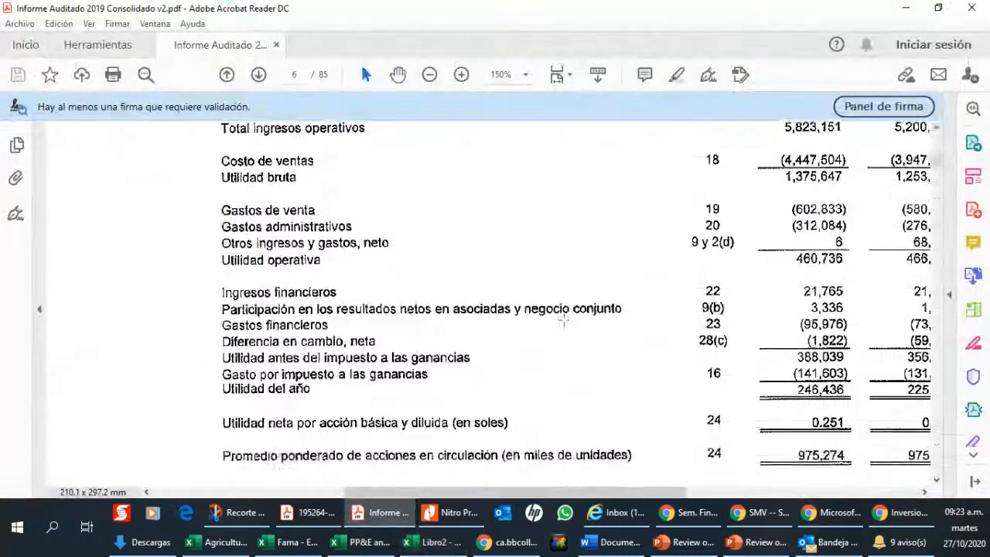
scroll(563, 319, "down", 8)
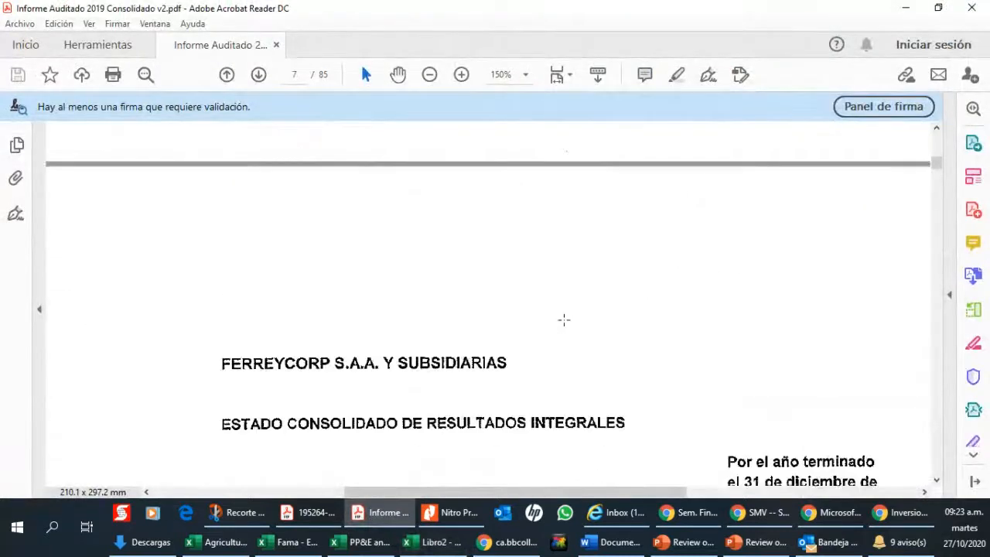
scroll(563, 319, "down", 6)
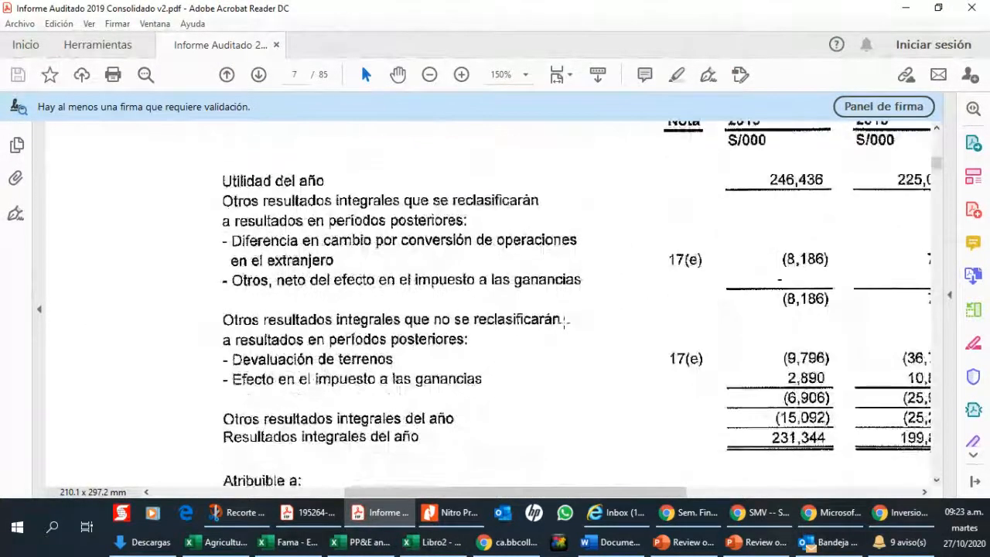
scroll(564, 322, "up", 3)
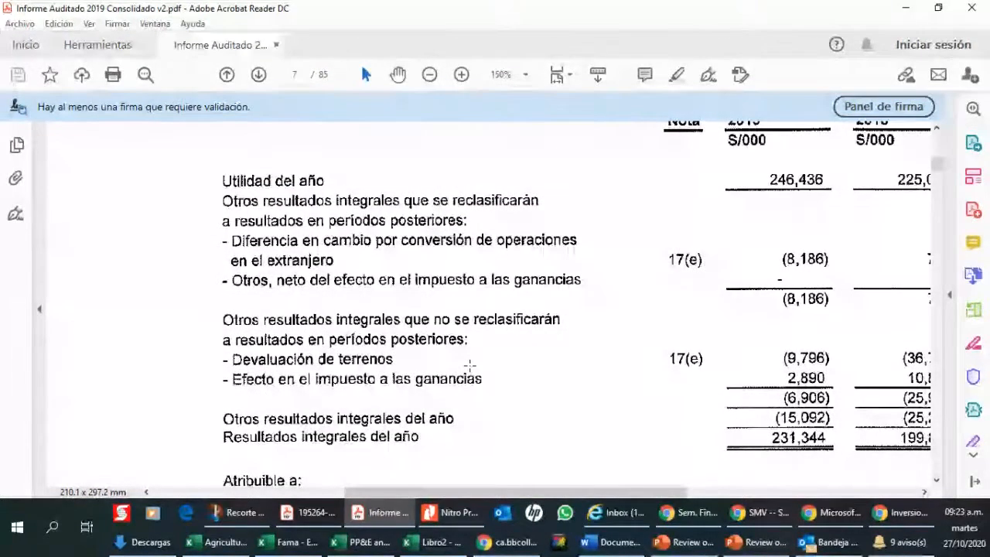
scroll(627, 332, "up", 15)
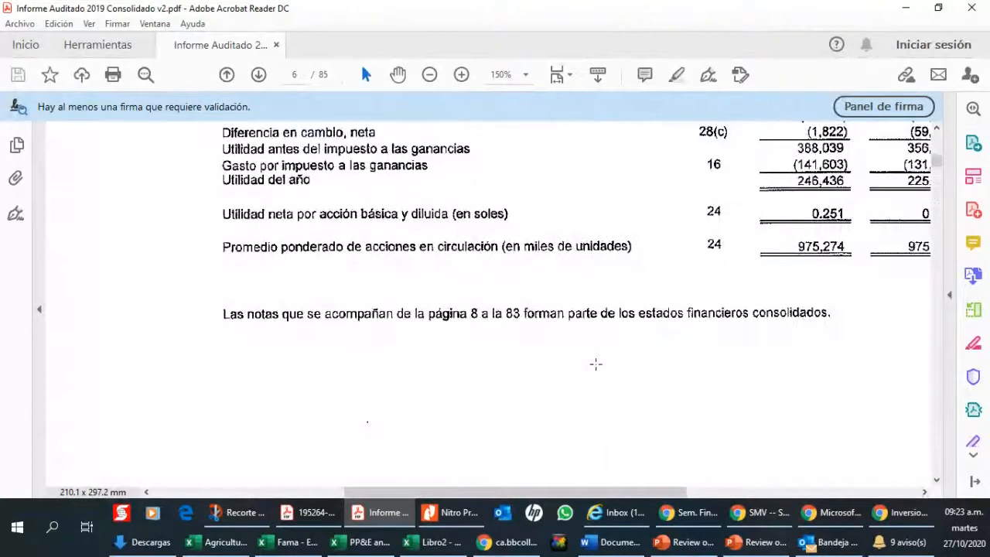
scroll(595, 364, "up", 2)
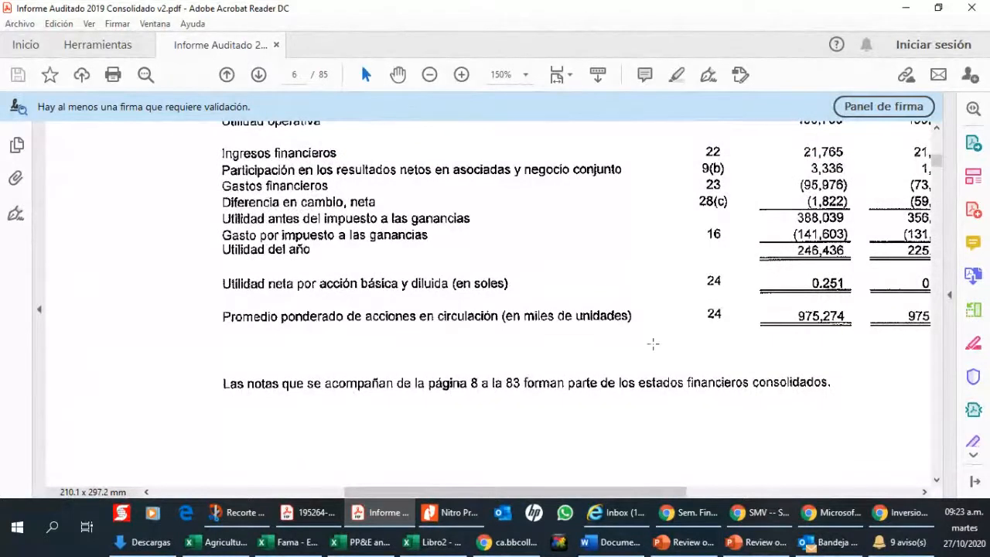
scroll(654, 342, "up", 1)
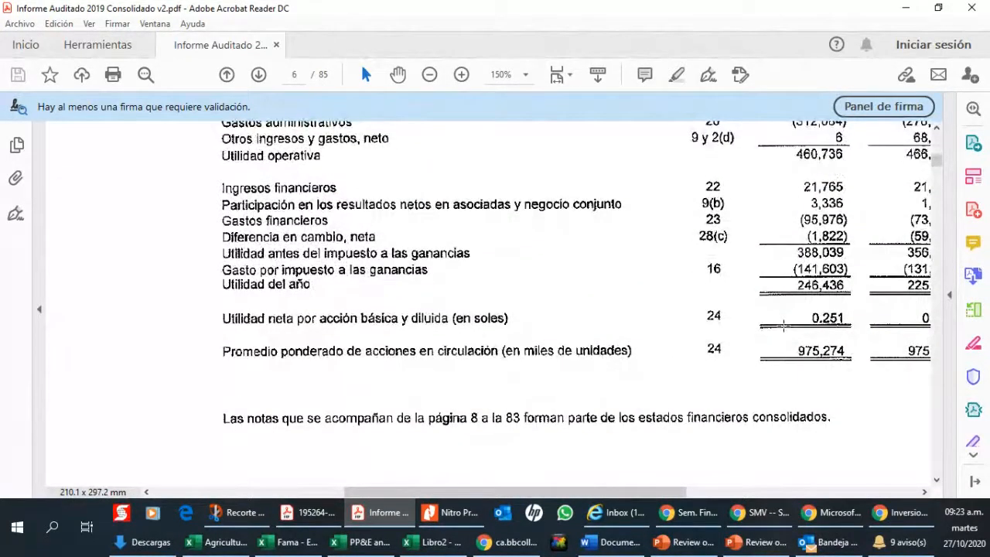
scroll(782, 344, "down", 10)
scroll(777, 350, "down", 7)
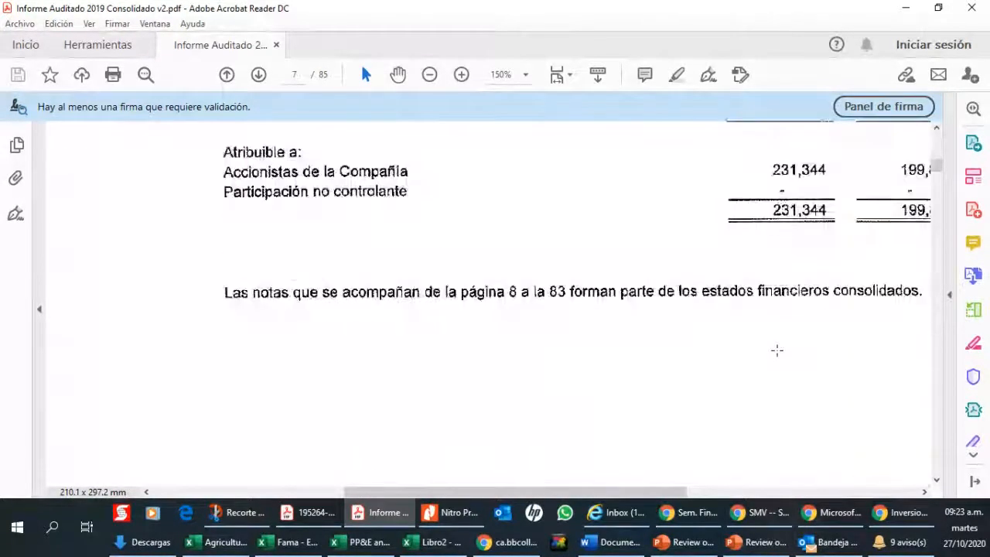
scroll(777, 350, "up", 7)
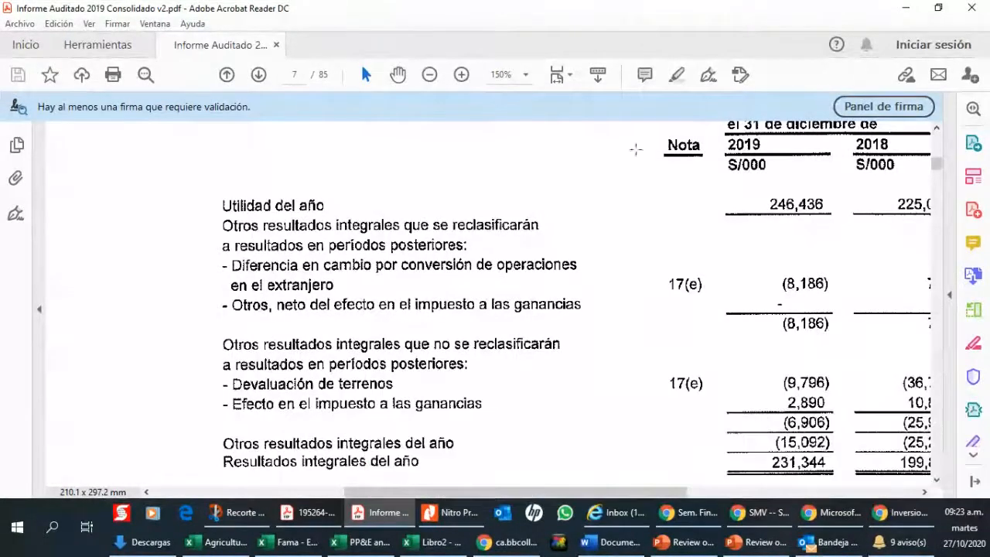
Find the 2019 amount of "Gasto por impuesto a las ganancias" in the income statement on page 6.
left_click(429, 74)
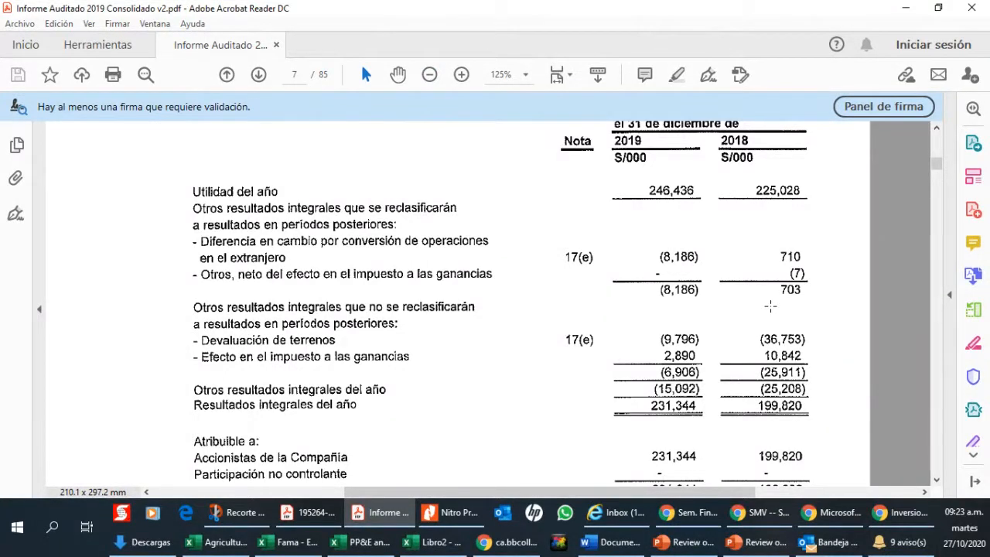
scroll(770, 306, "up", 10)
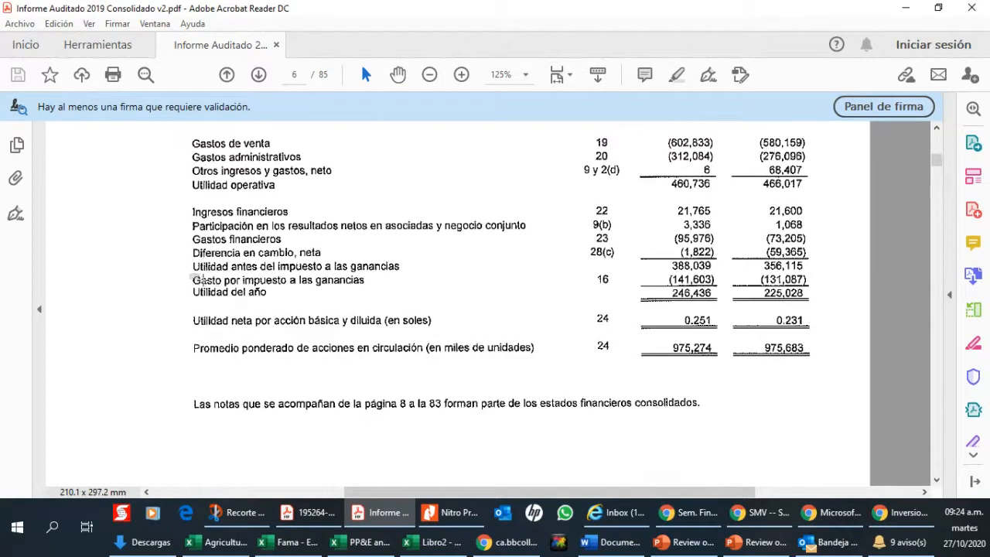
left_click_drag(194, 278, 719, 284)
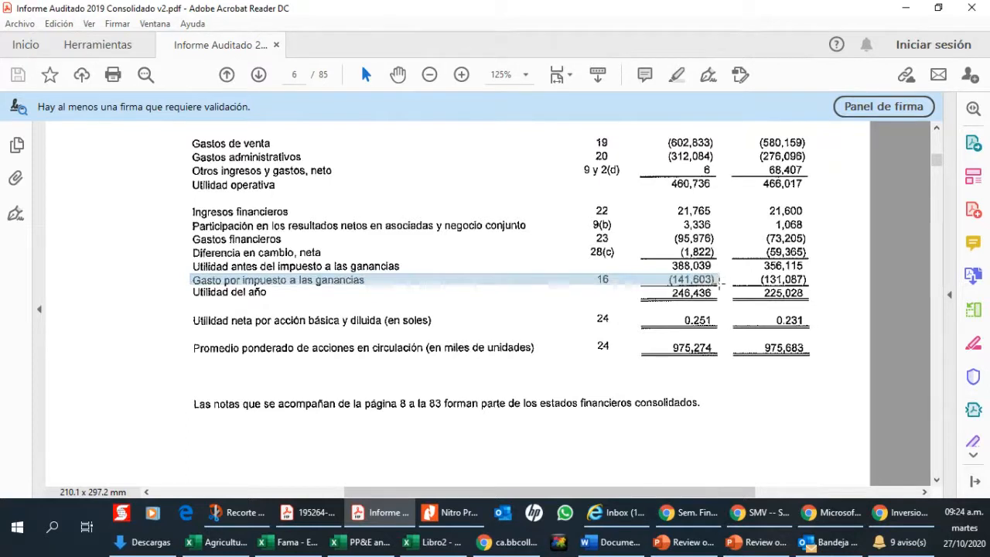
left_click(678, 290)
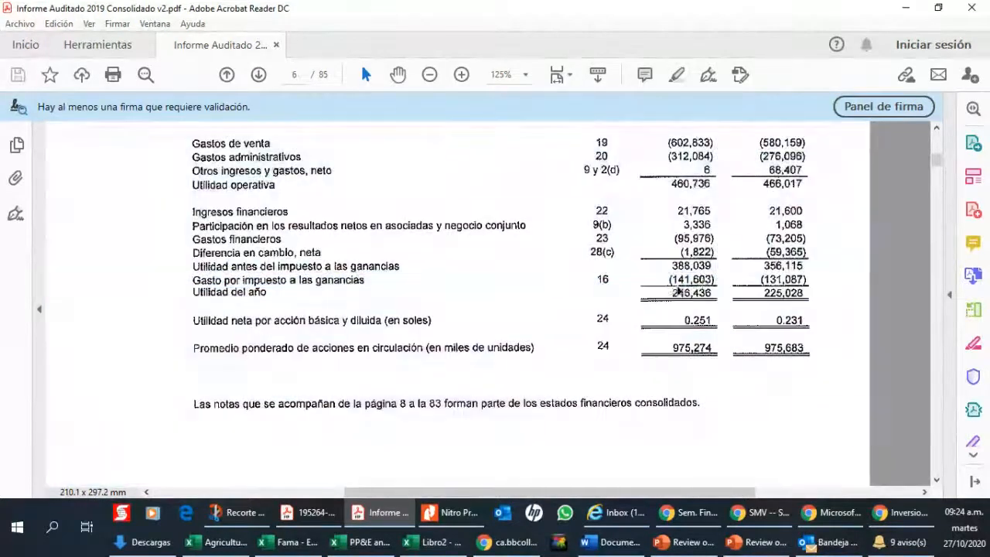
Enter -141603 as the 2019 taxes in E18 of the Libro2 workbook, formatted with a thousands separator and parentheses for negatives.
left_click(441, 550)
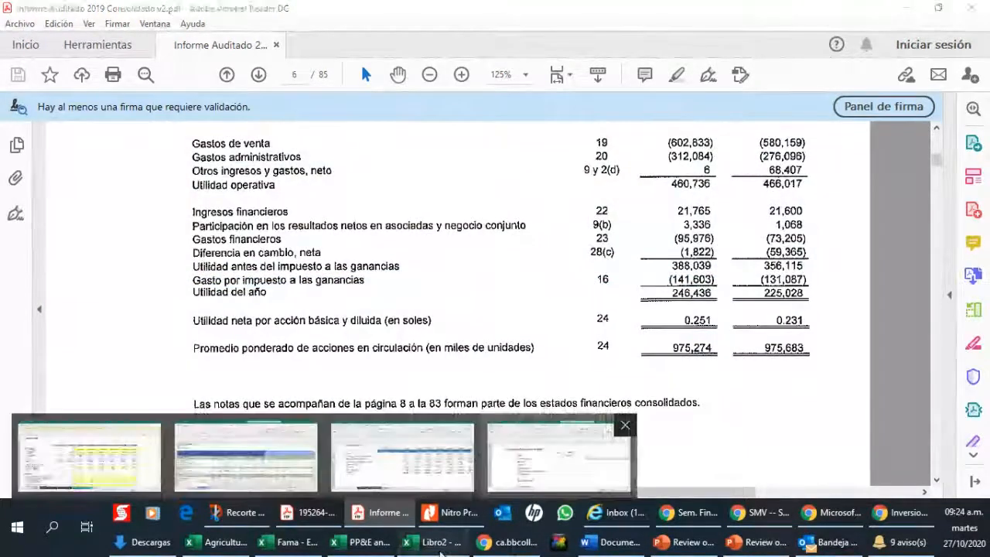
left_click(581, 263)
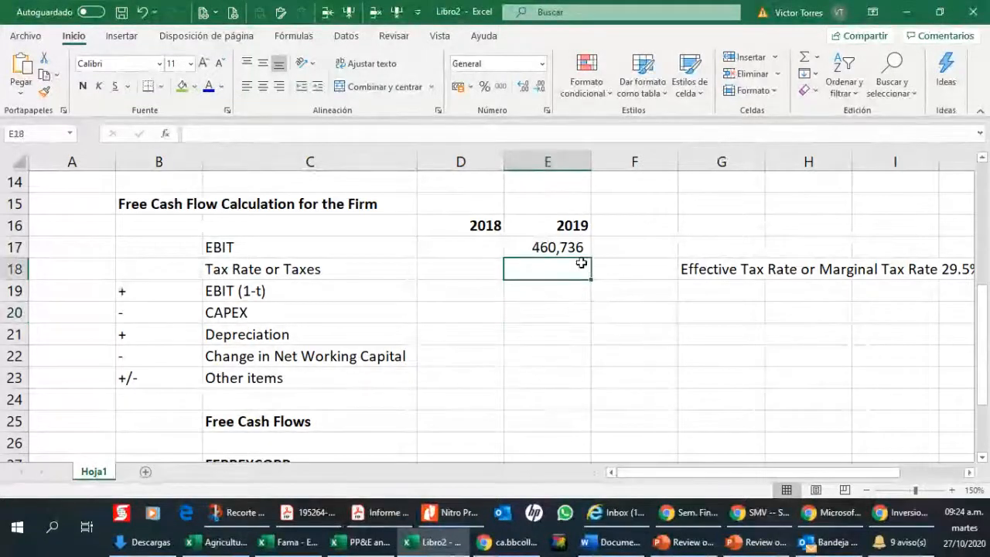
type("-141603")
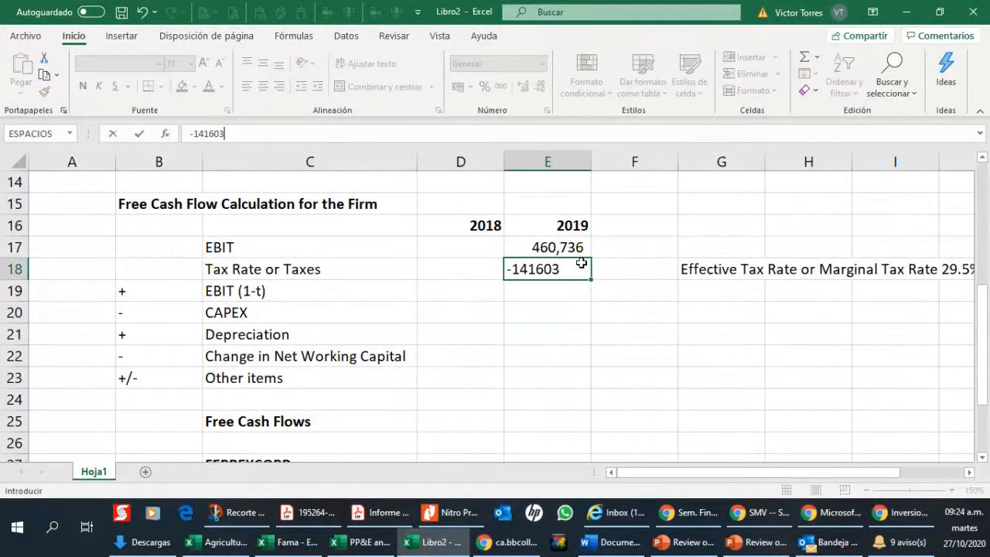
key("Return")
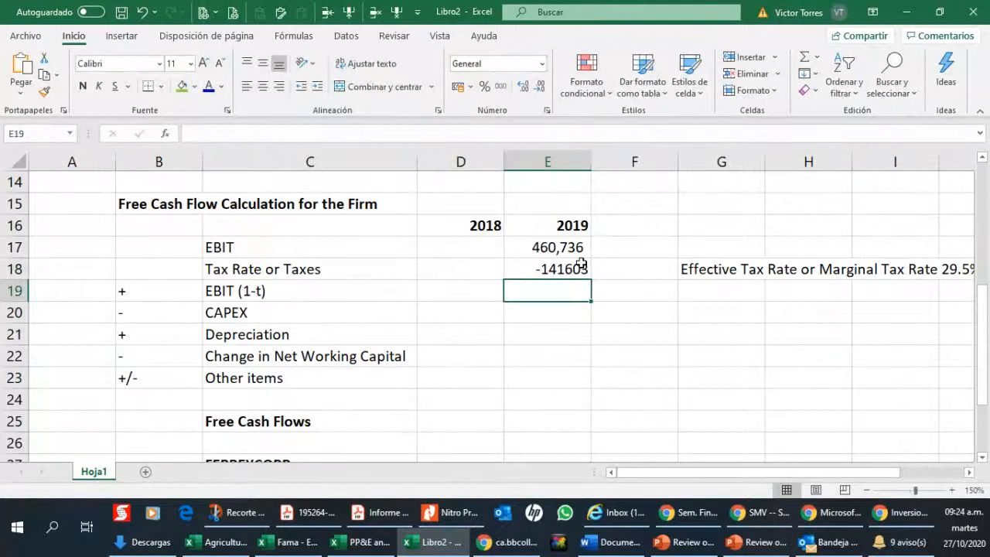
left_click(581, 263)
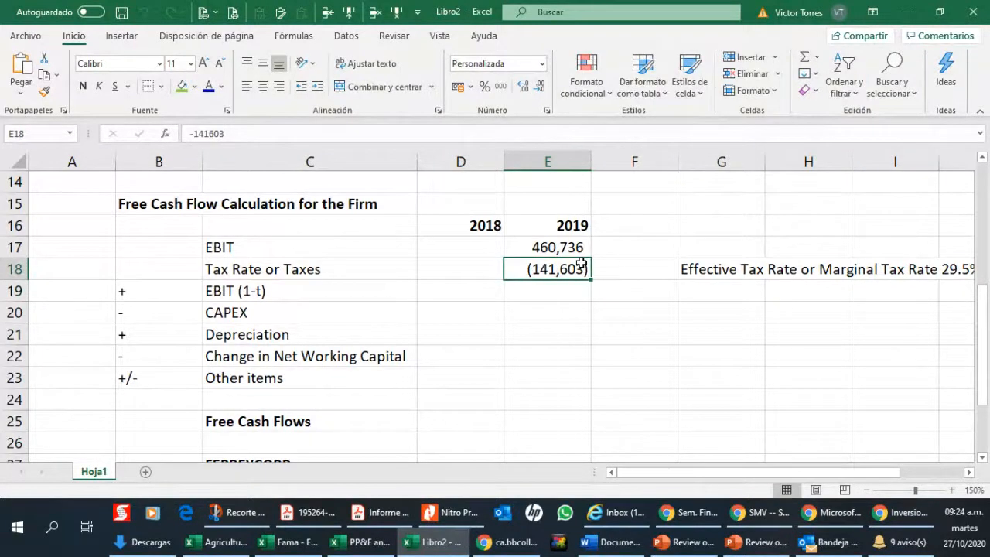
type("+")
key("Escape")
key("Return")
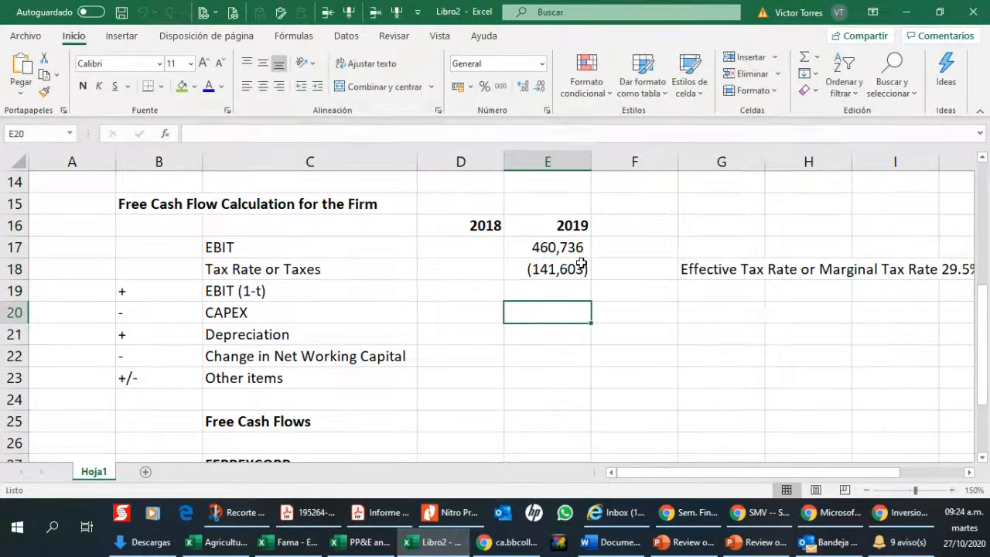
Calculate the 2019 EBIT (1-t) in E19 with the formula +E17+E18.
type("+")
key("Up")
key("Up")
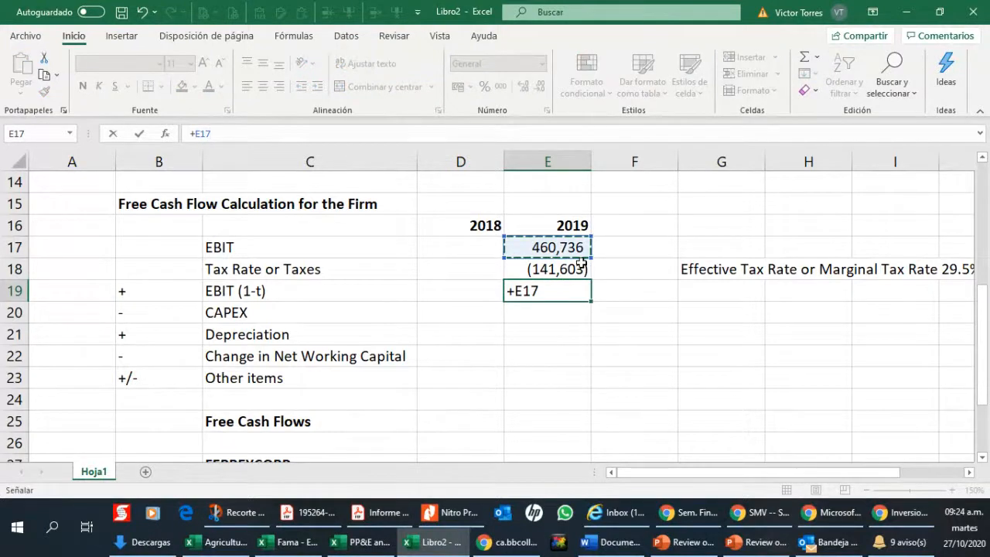
type("+")
key("Up")
key("Return")
key("Up")
key("Up")
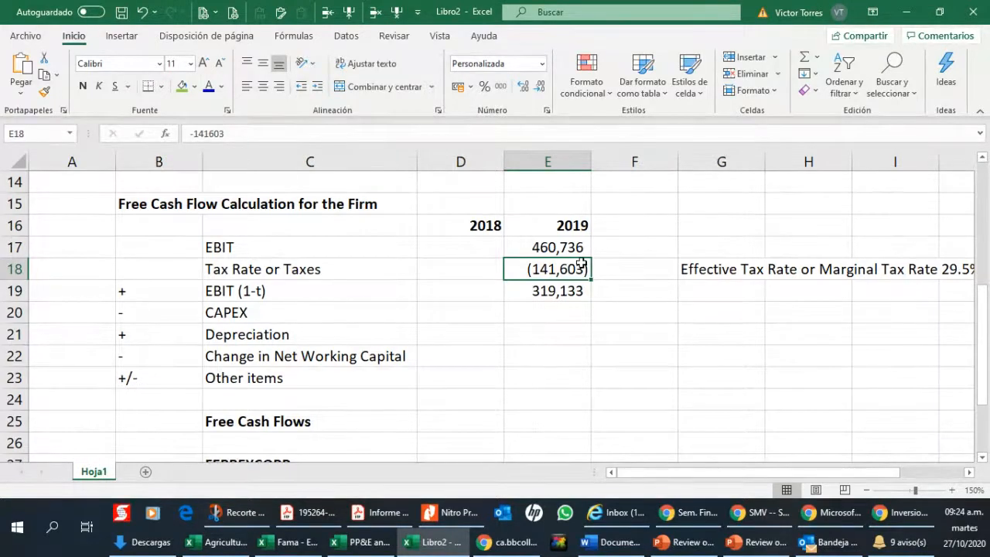
left_click(545, 357)
left_click(386, 354)
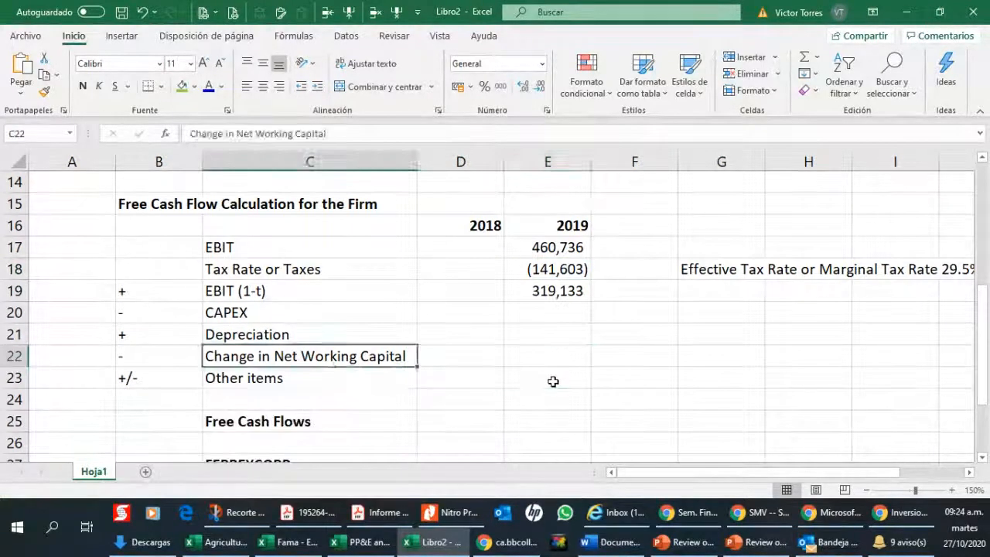
left_click(552, 380)
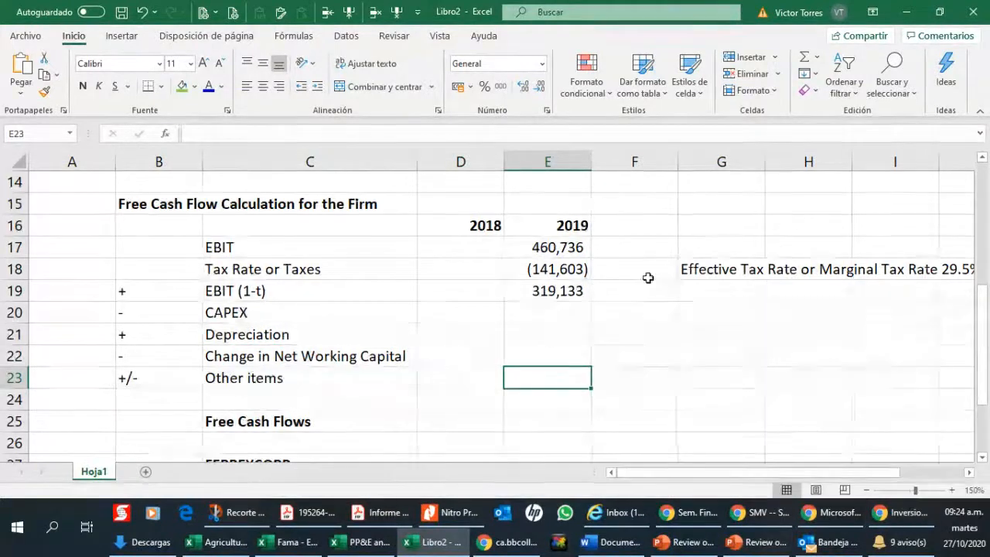
left_click(580, 269)
left_click(578, 288)
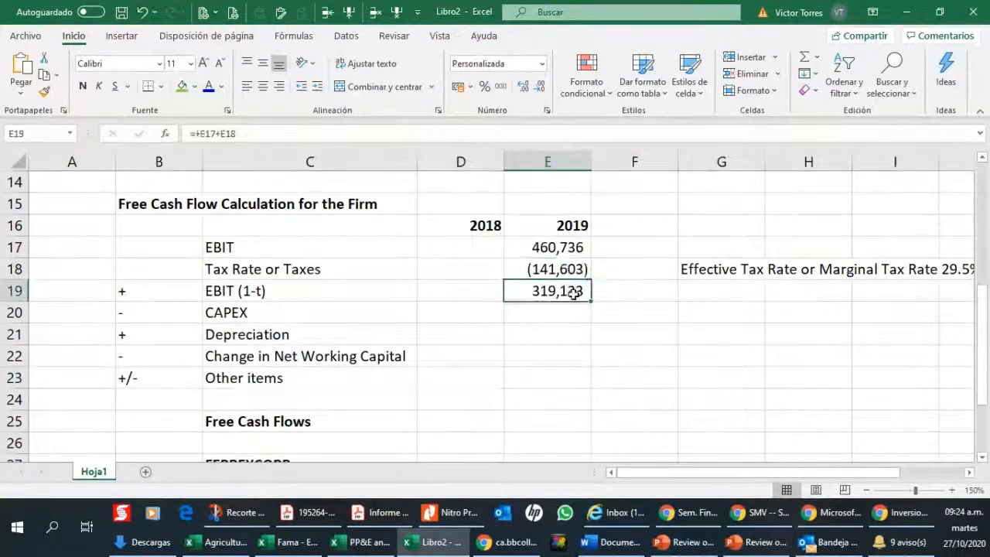
left_click(578, 380)
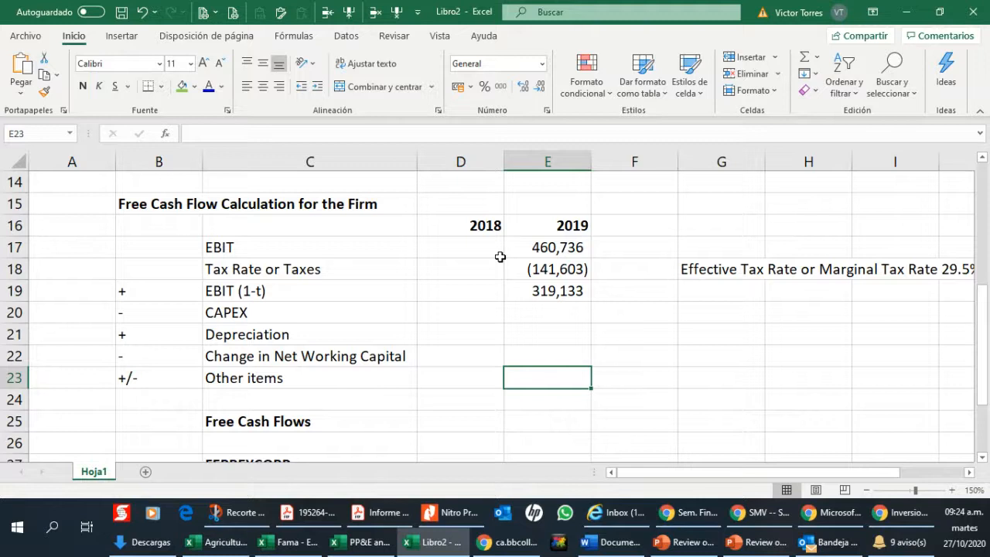
Underline the 2018 and 2019 year headings in D16:E16 of the Free Cash Flow table.
left_click_drag(484, 225, 569, 225)
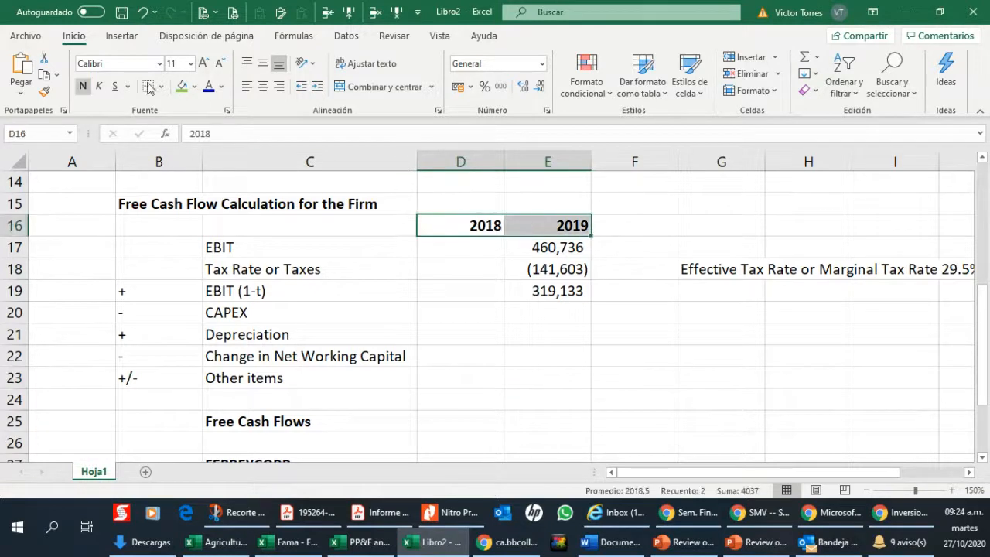
left_click(116, 86)
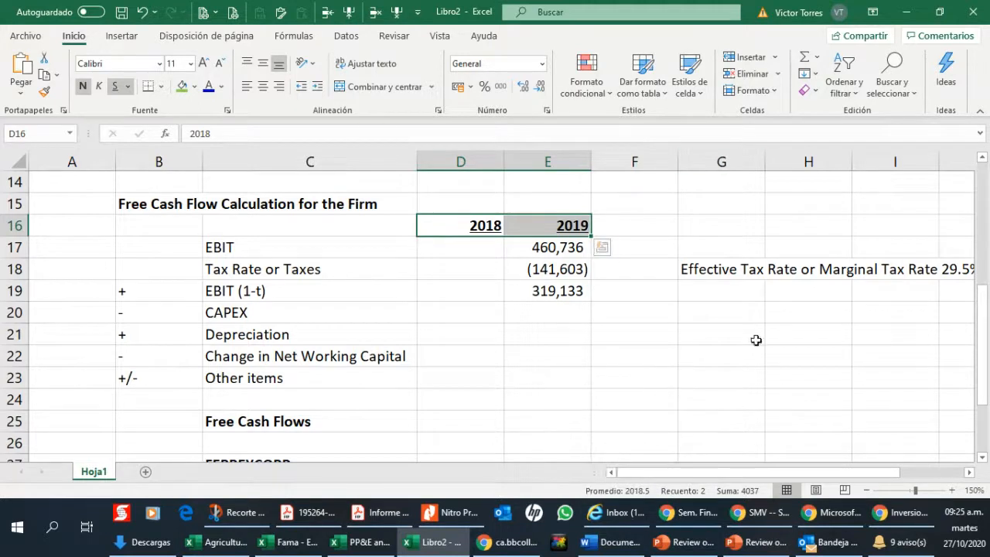
Fill the 2019 Free Cash Flows cell E25 with yellow to highlight it.
left_click_drag(523, 436, 536, 419)
left_click(540, 405)
left_click(543, 417)
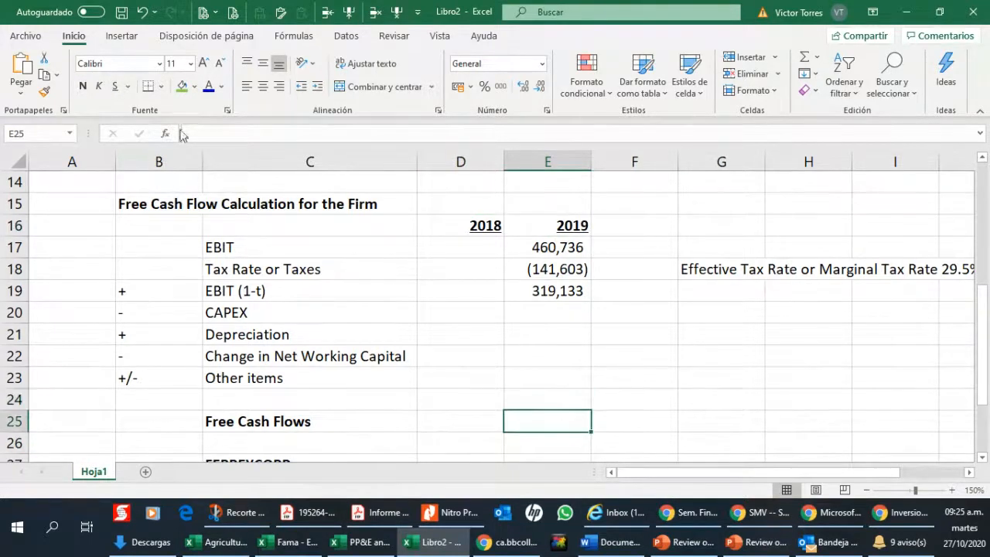
left_click(195, 85)
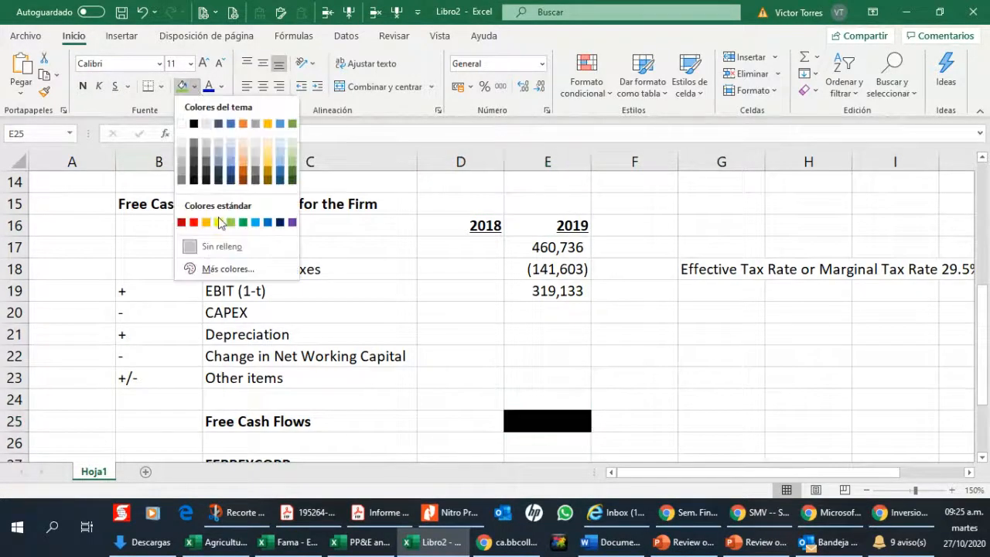
left_click(219, 223)
left_click(499, 418)
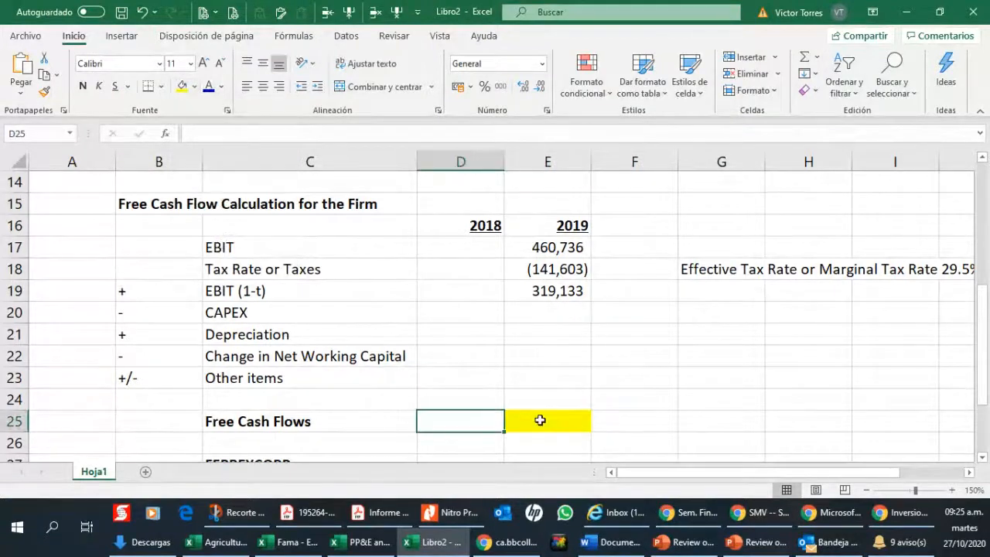
left_click(540, 420)
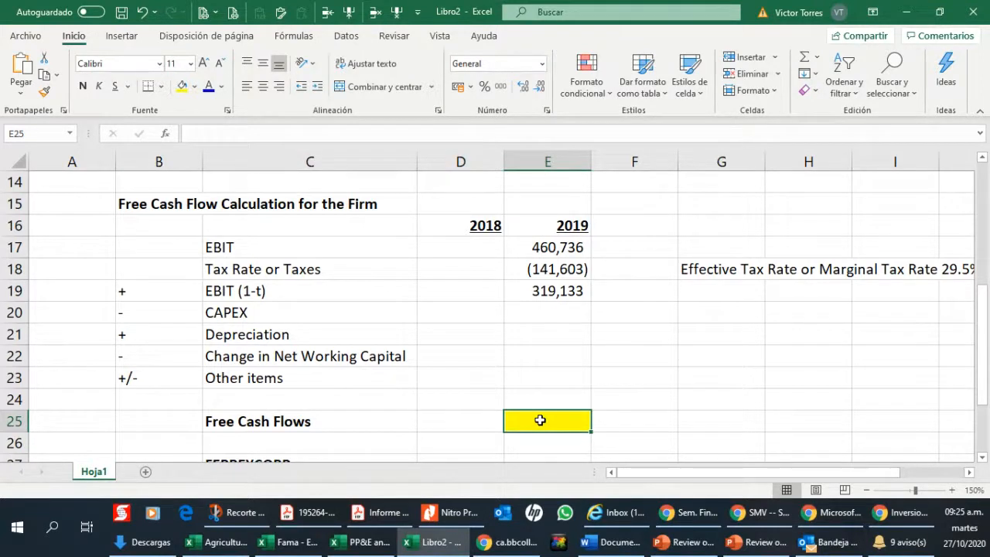
left_click(575, 228)
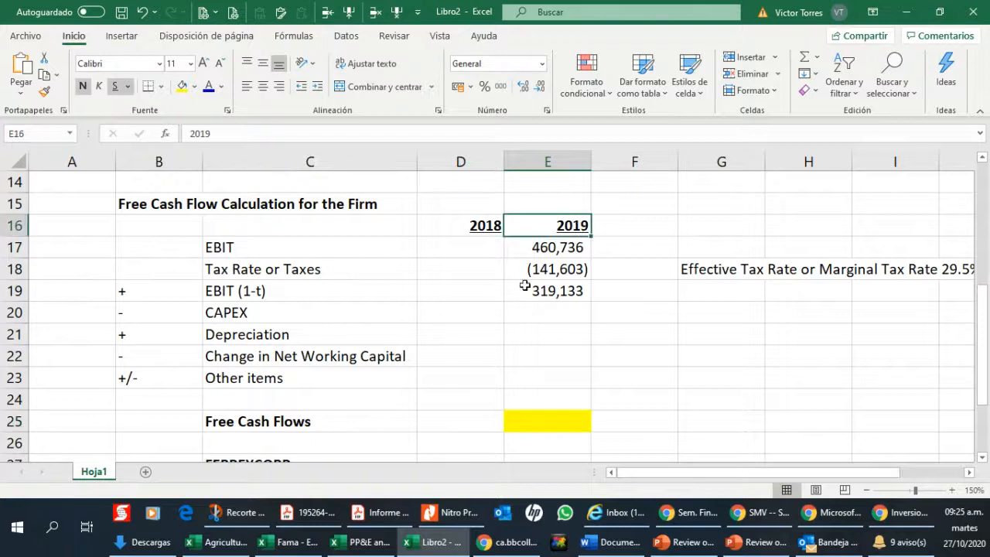
left_click(613, 514)
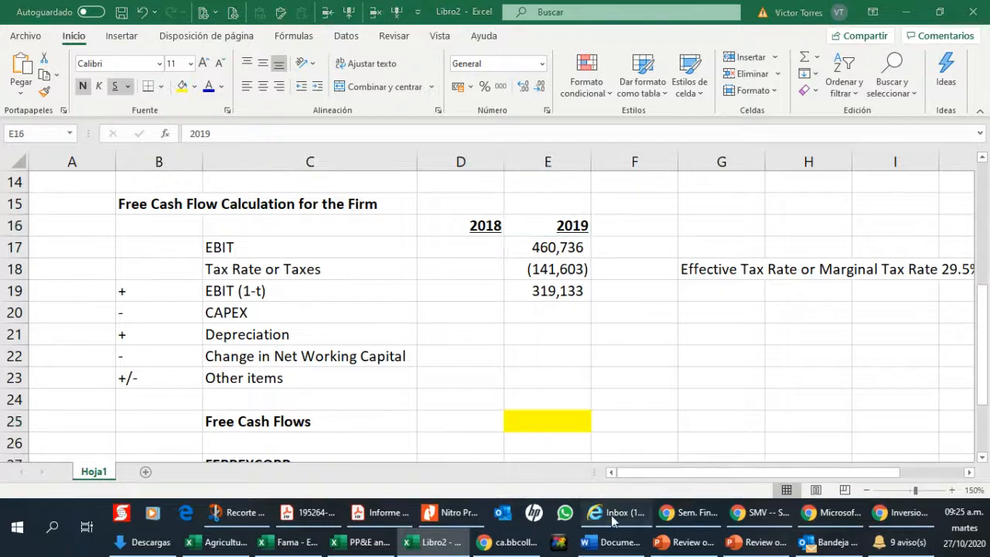
left_click(523, 423)
mouse_move(772, 539)
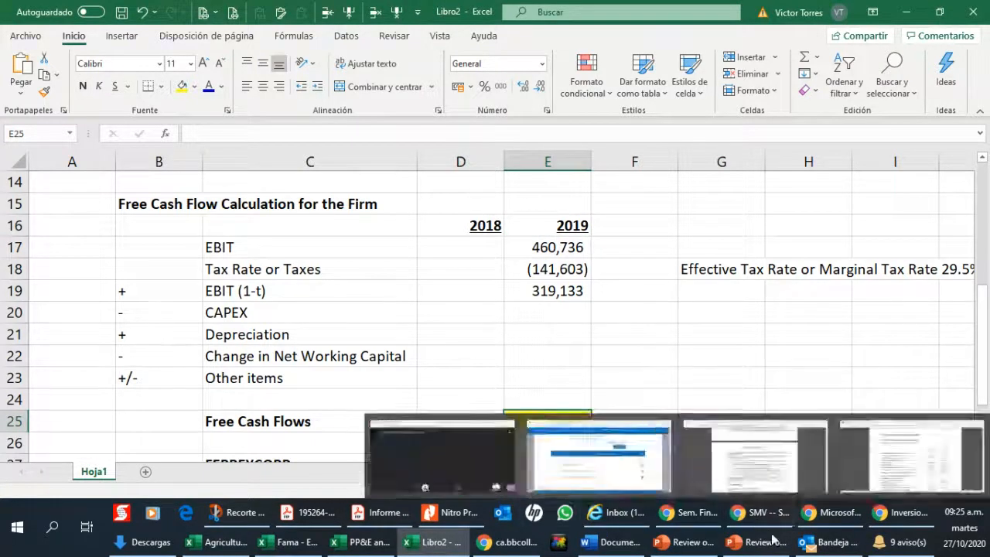
left_click(901, 512)
mouse_move(632, 510)
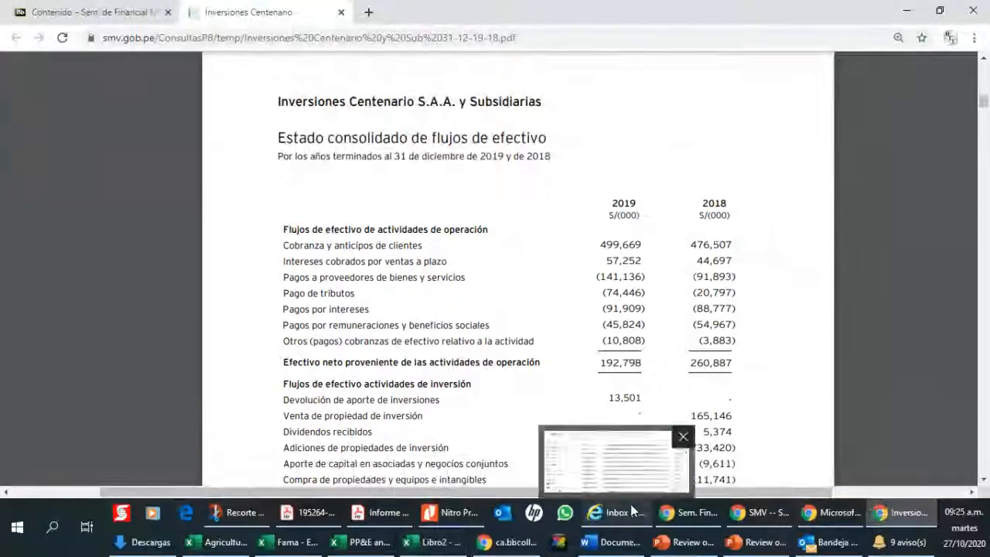
left_click(433, 542)
left_click(490, 203)
left_click(541, 229)
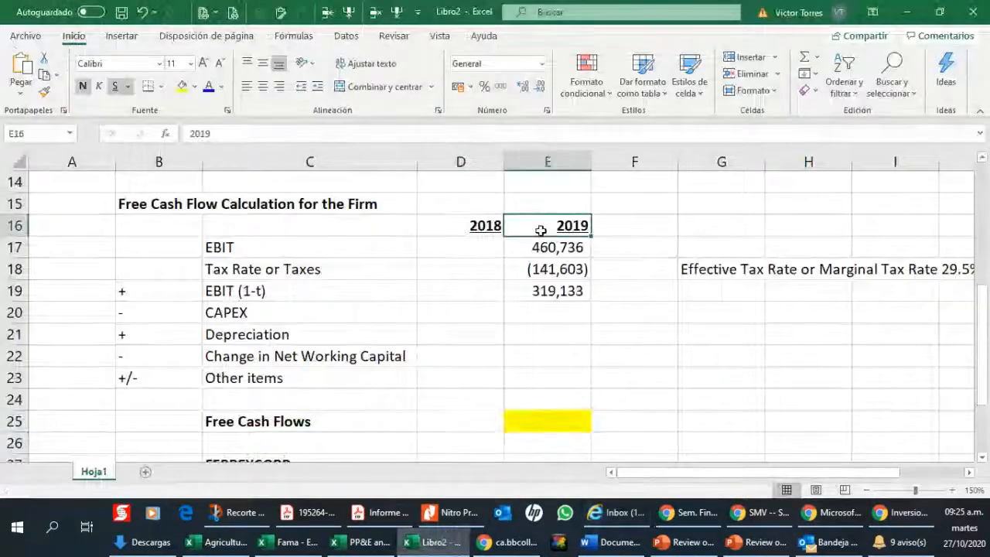
left_click(551, 408)
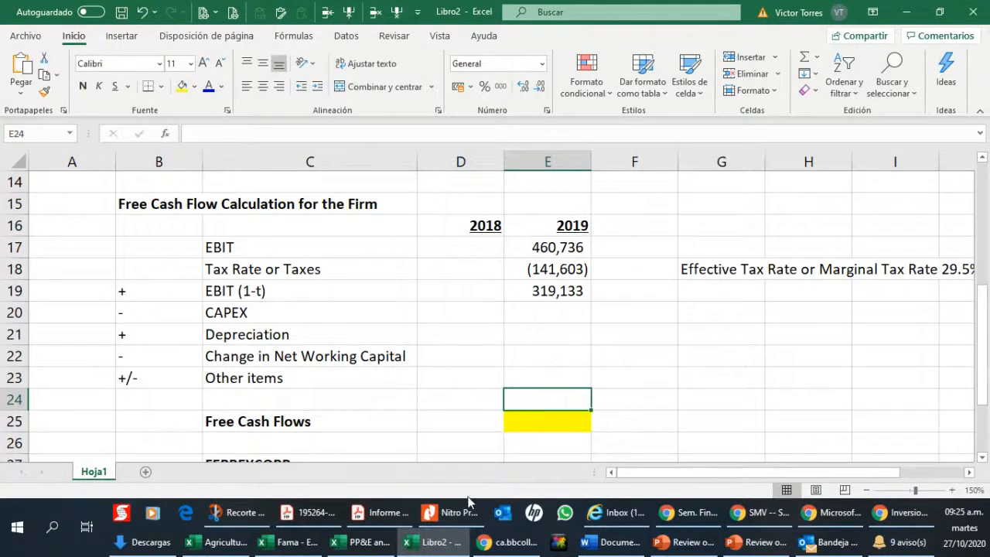
left_click(519, 437)
left_click(530, 416)
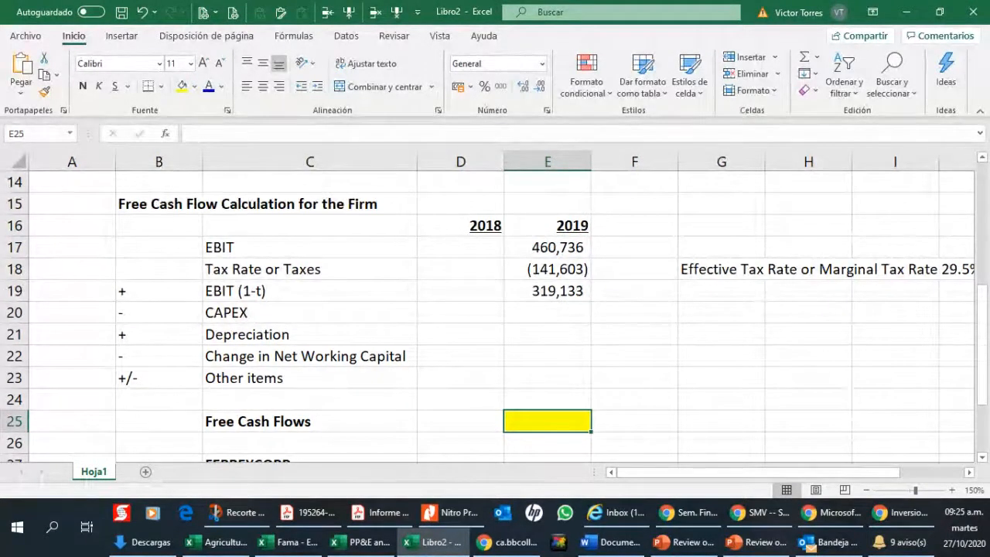
Switch to the Inversiones Centenario cash flow statement in Chrome and on to the "Sem. Fin..." browser window.
left_click(903, 512)
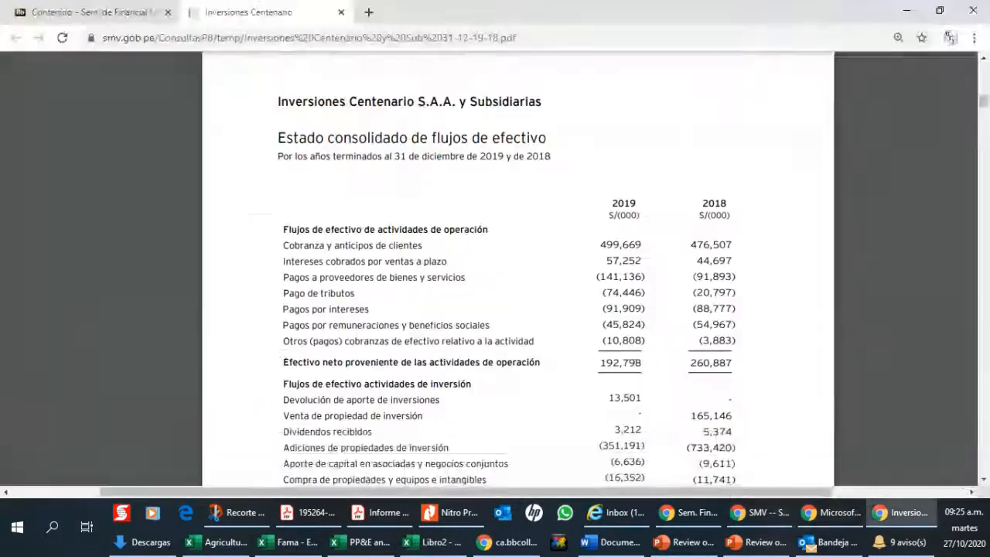
left_click(688, 512)
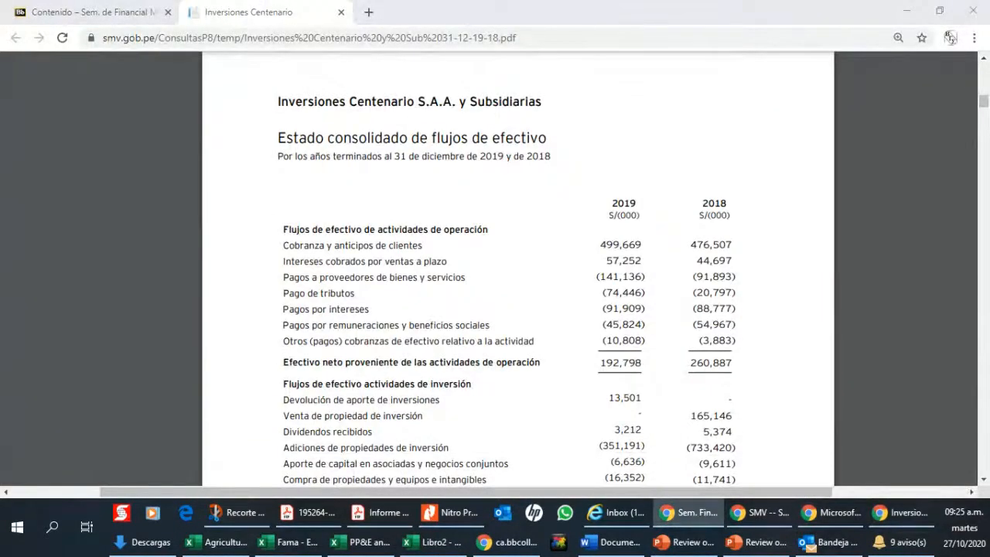